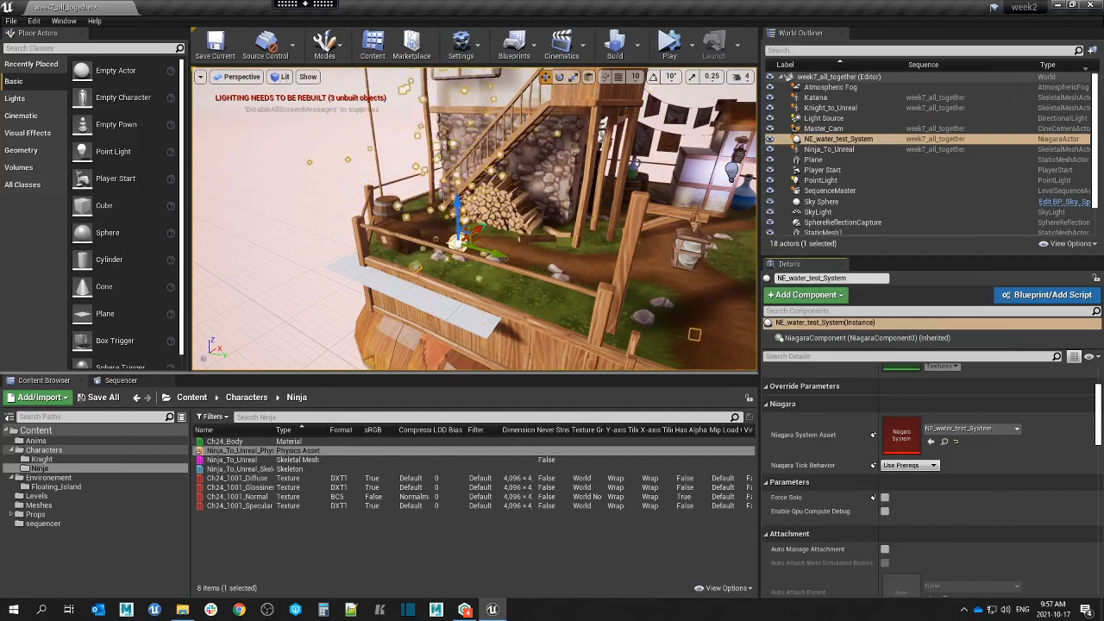
Create a new level from the Default template, without saving the changes to week7_all_together.
right_click_drag(474, 220, 522, 233)
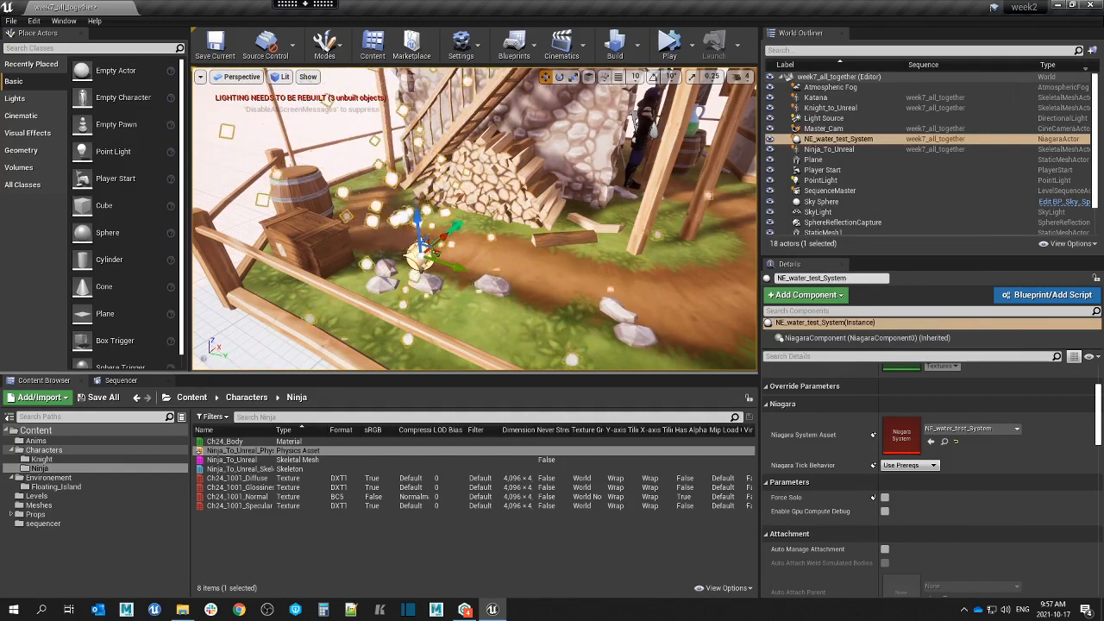
right_click_drag(474, 233, 478, 207)
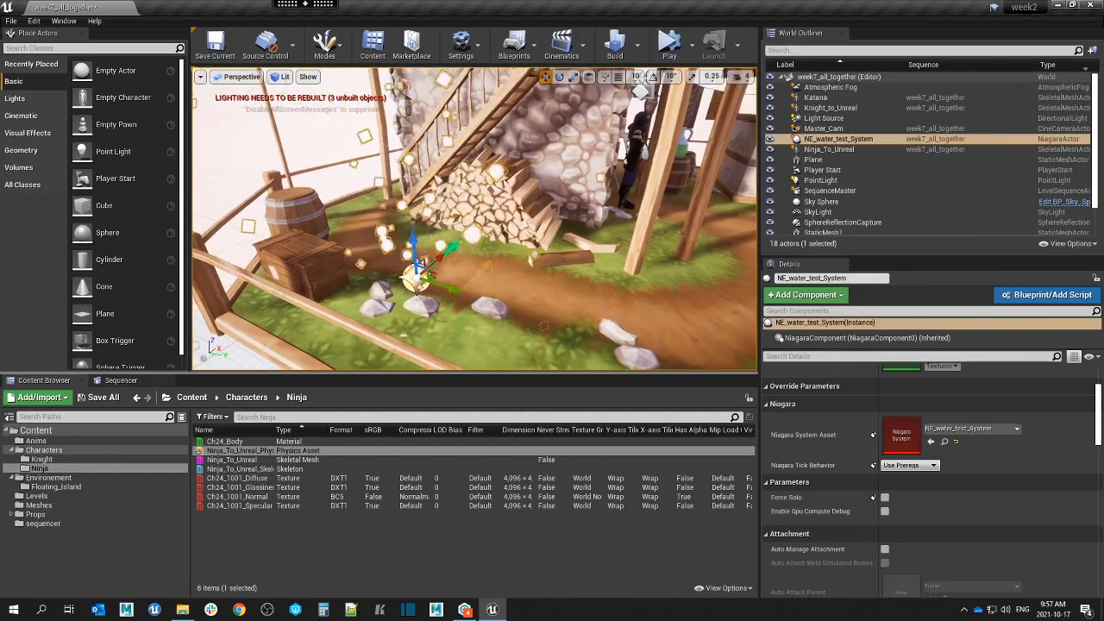
scroll(474, 219, "down", 5)
left_click(10, 22)
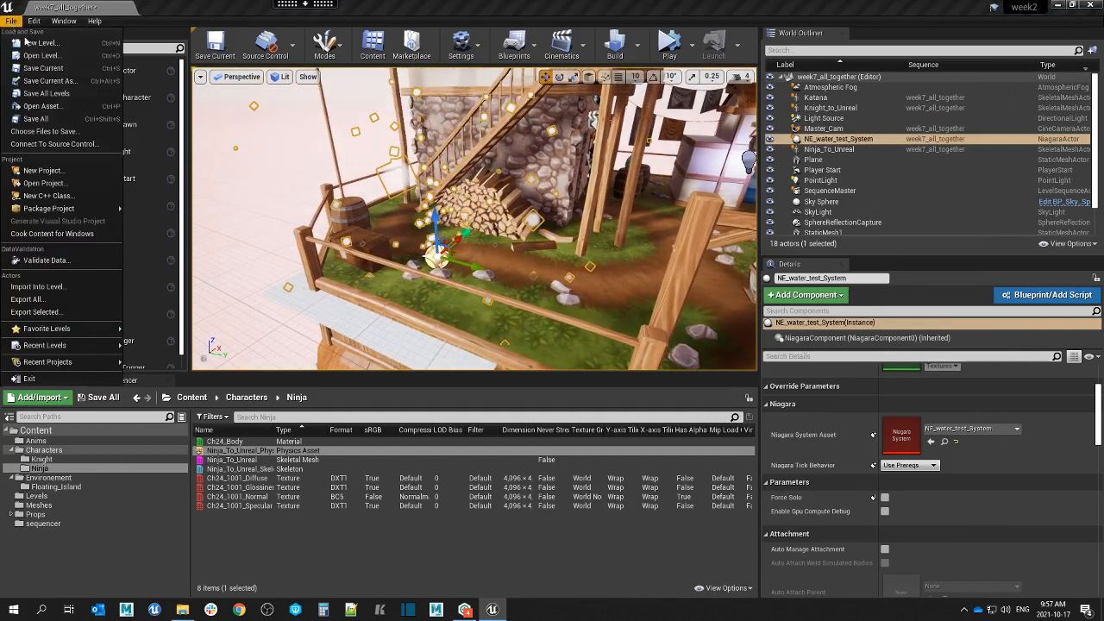
left_click(70, 43)
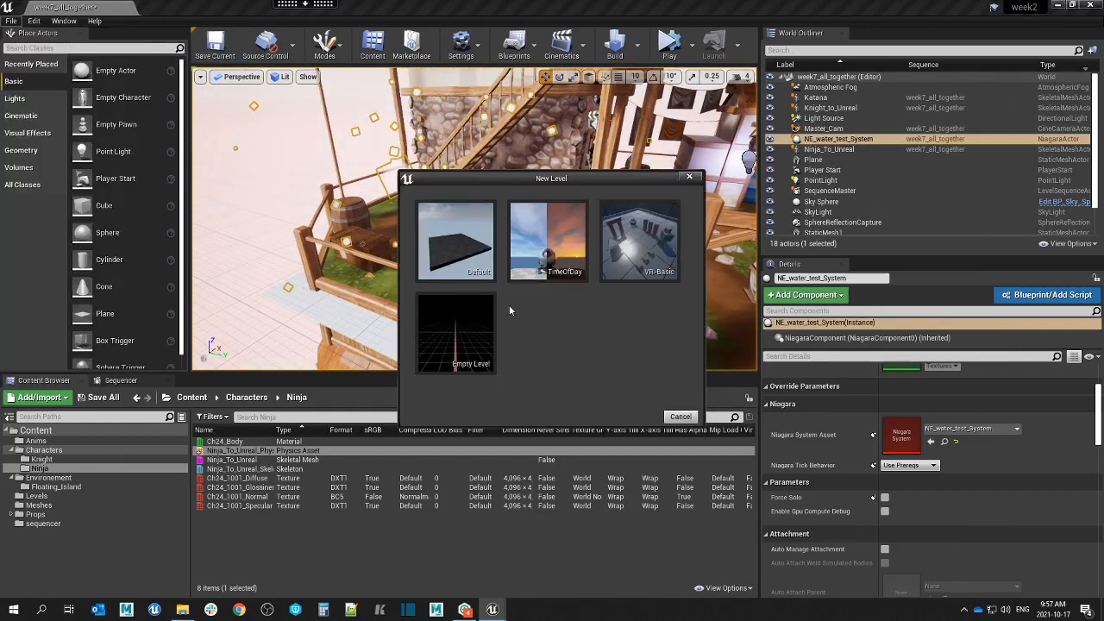
left_click(453, 243)
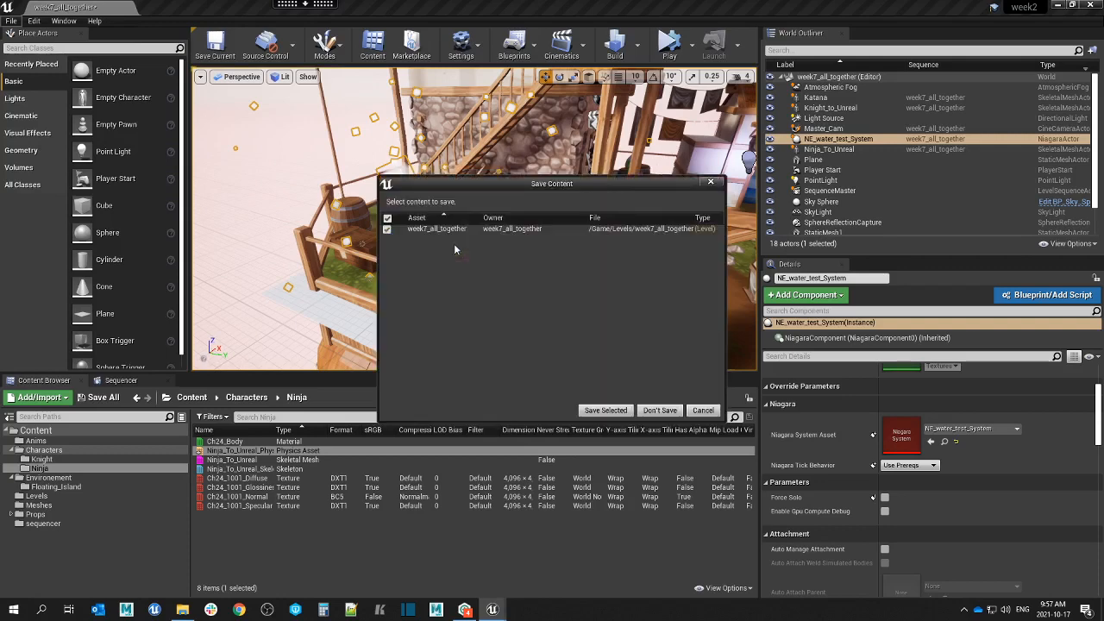
left_click(662, 411)
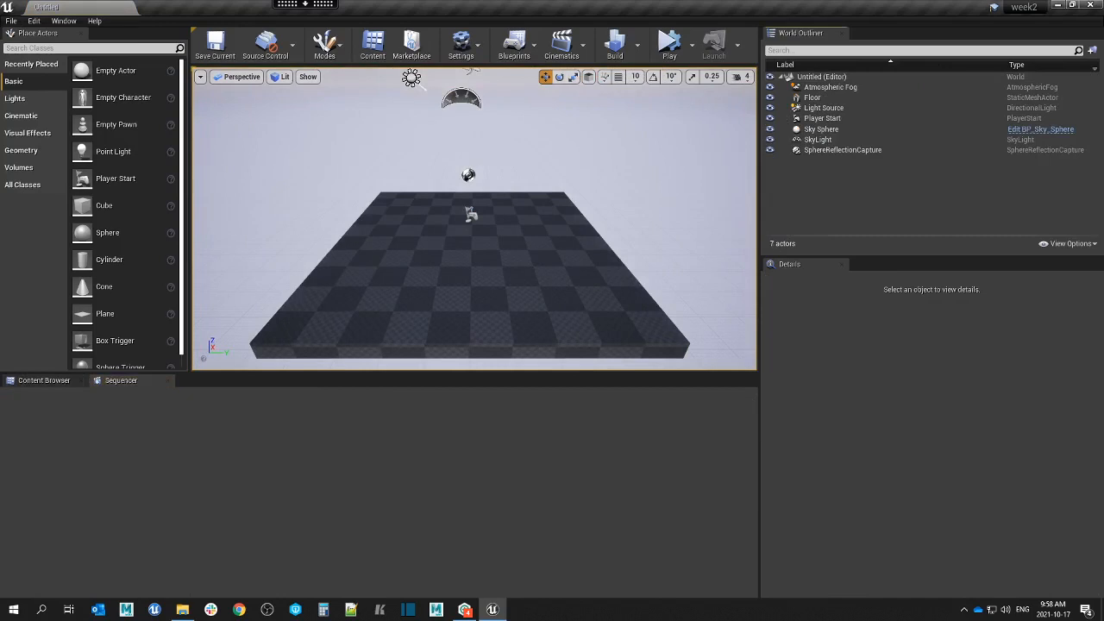
key("w")
right_click_drag(474, 219, 496, 228)
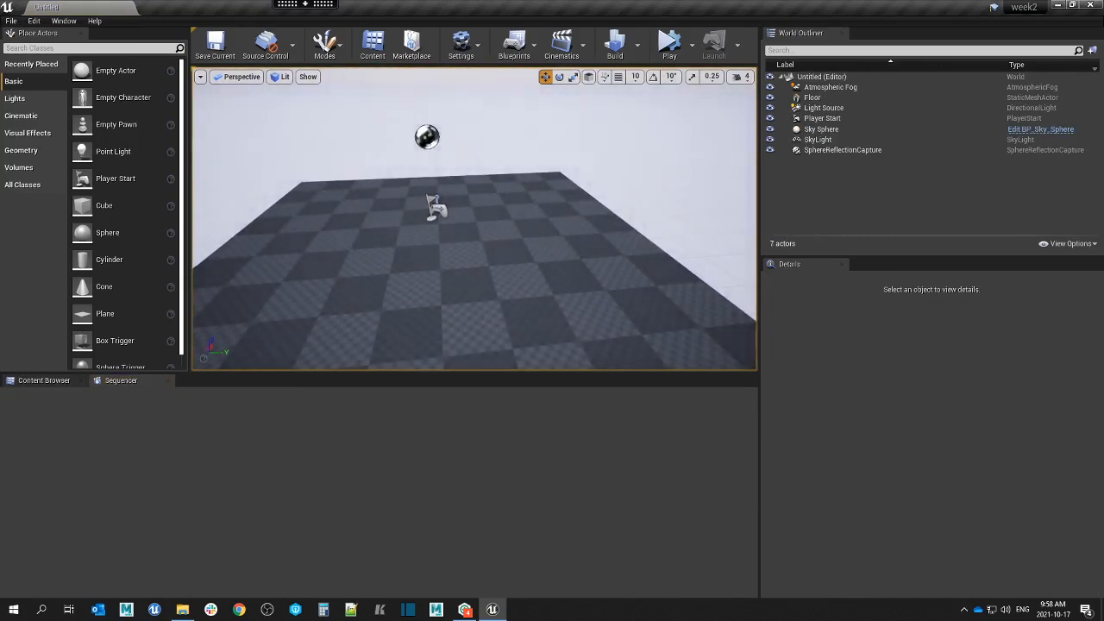
Collapse the Characters and Environement folders, and create a folder named FX_Particles directly under Content.
left_click(48, 381)
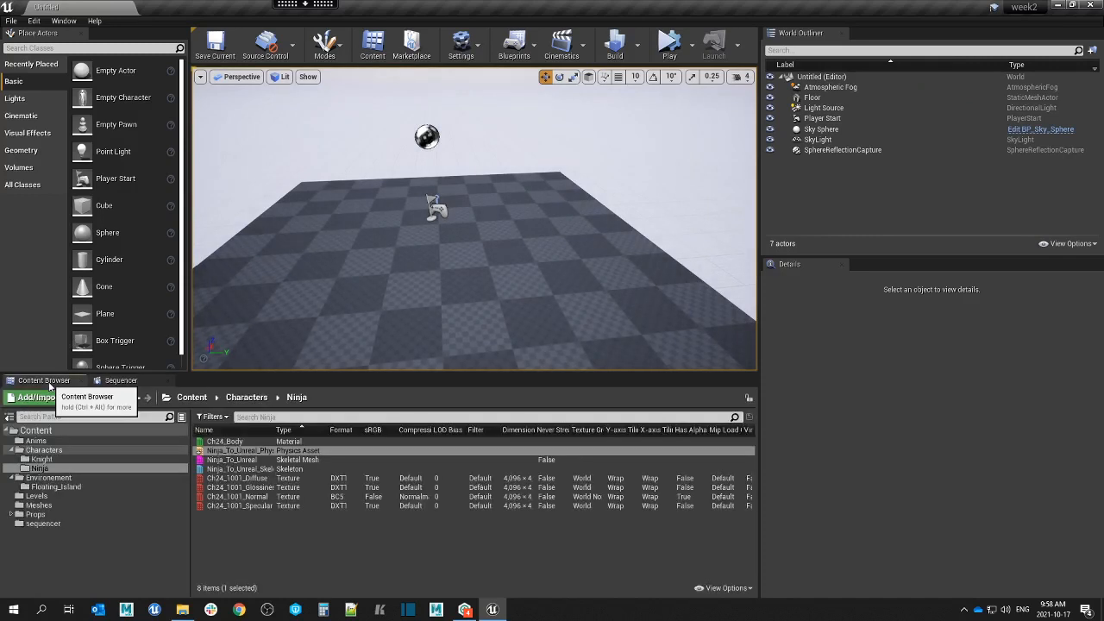
double_click(54, 450)
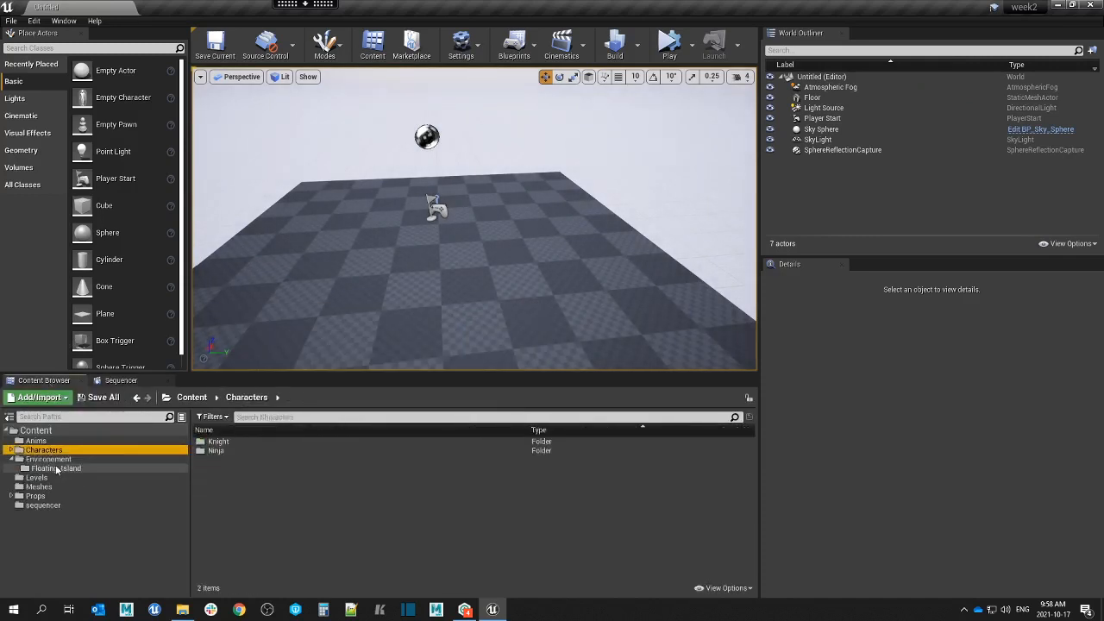
double_click(48, 459)
left_click(66, 429)
right_click(66, 429)
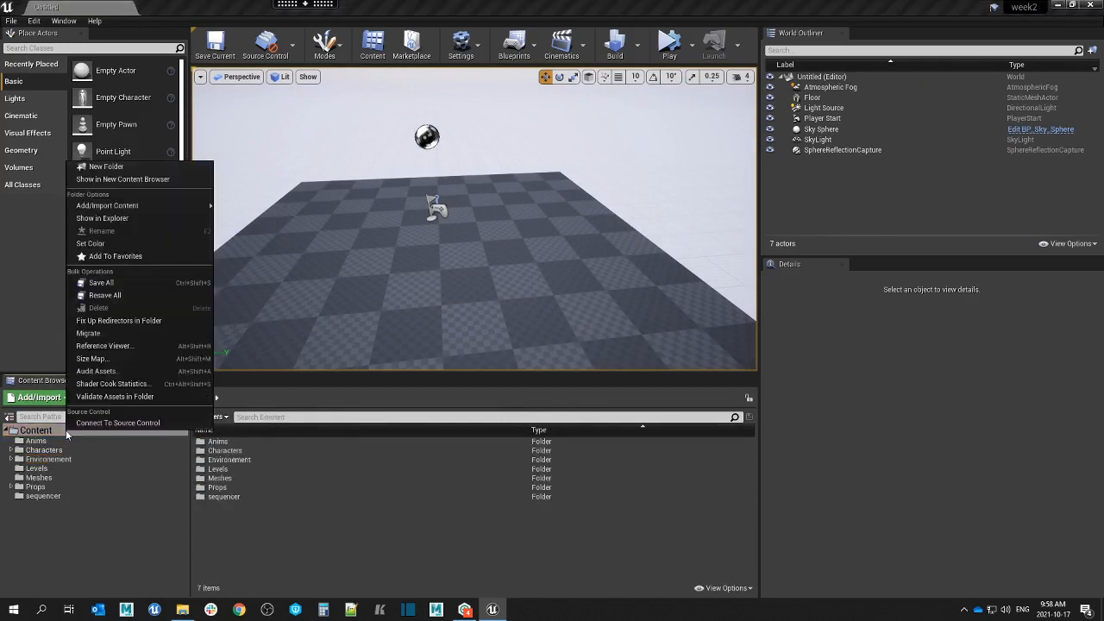
left_click(130, 166)
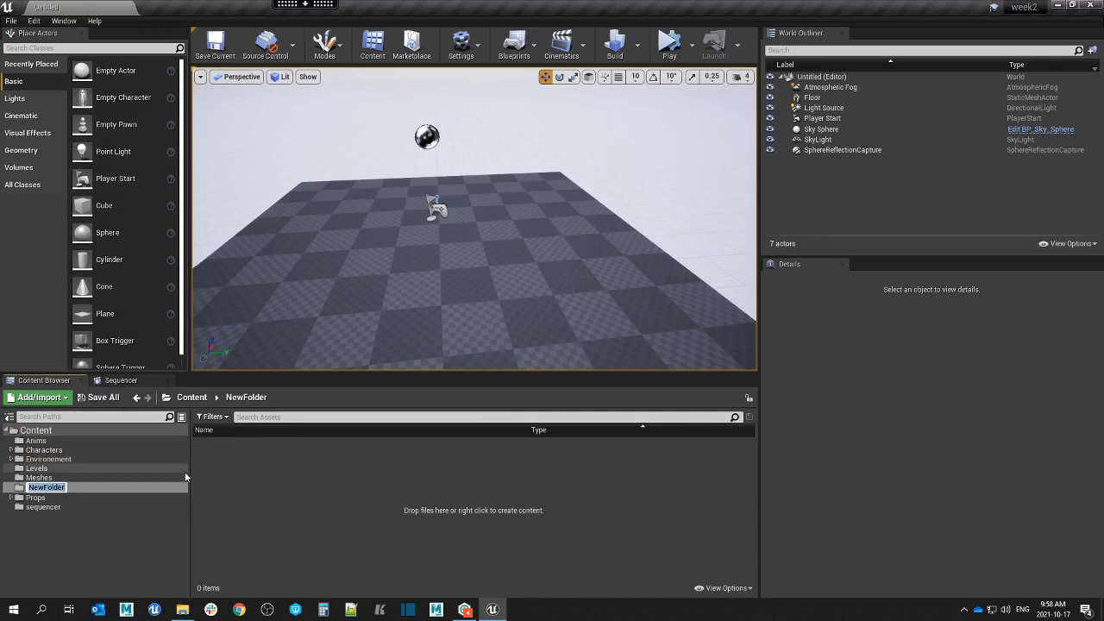
type("fx")
key("BackSpace")
key("BackSpace")
type("FX_Particles")
key("Return")
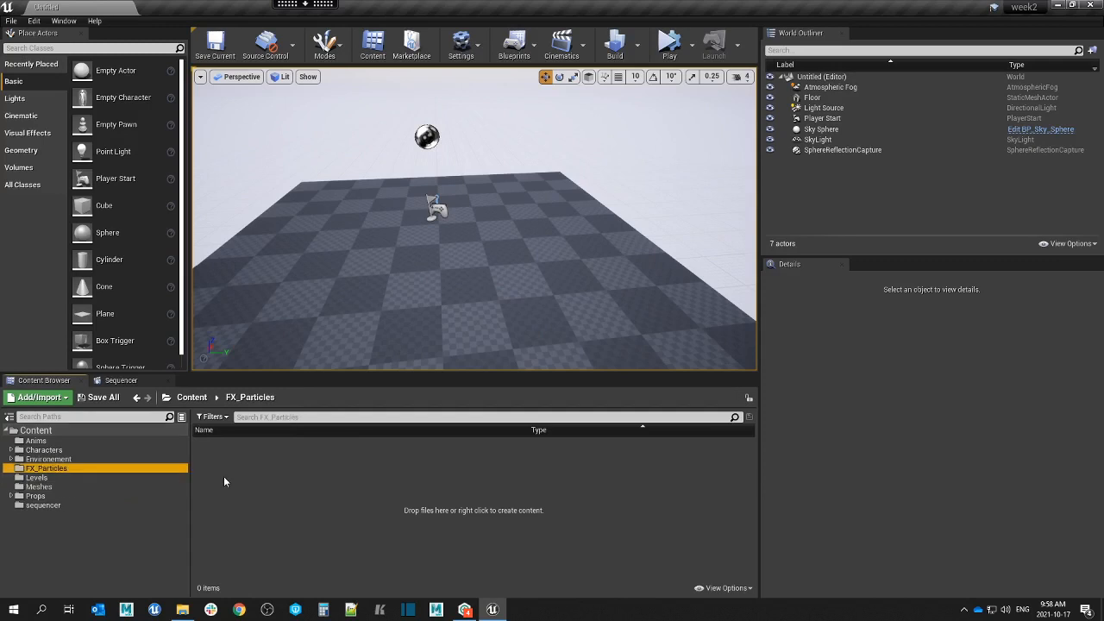
left_click(263, 472)
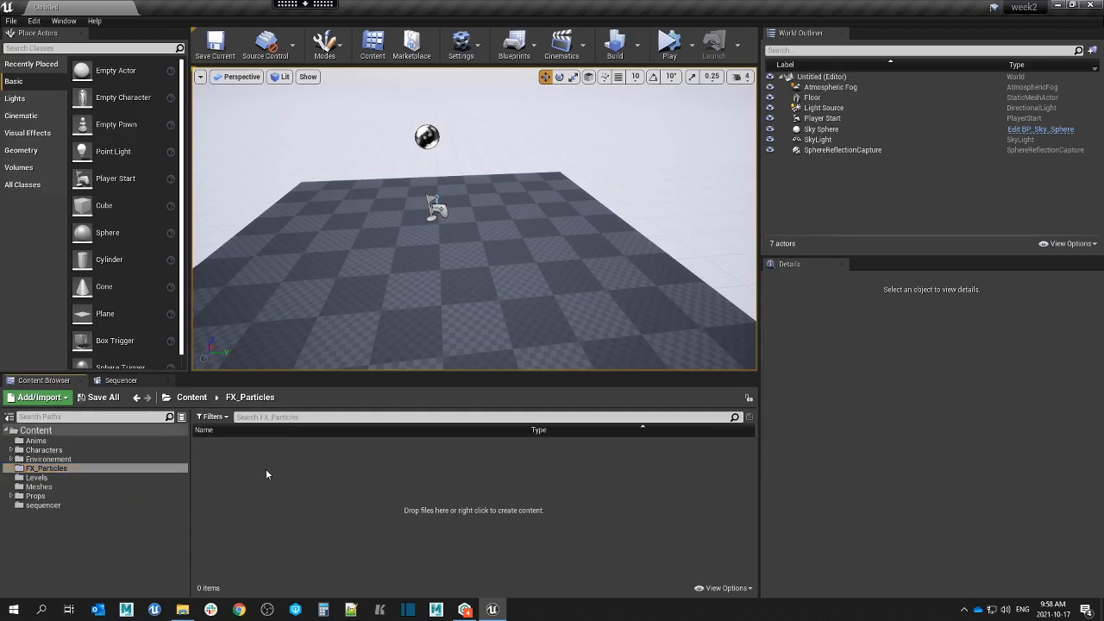
right_click(265, 471)
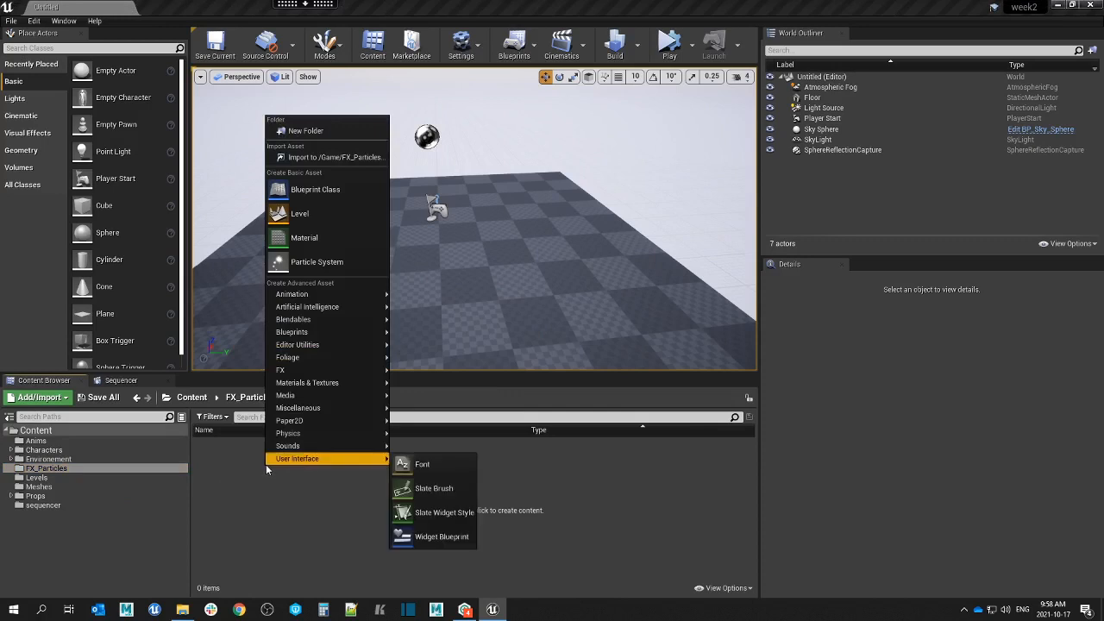
left_click(231, 461)
right_click(231, 464)
left_click(212, 459)
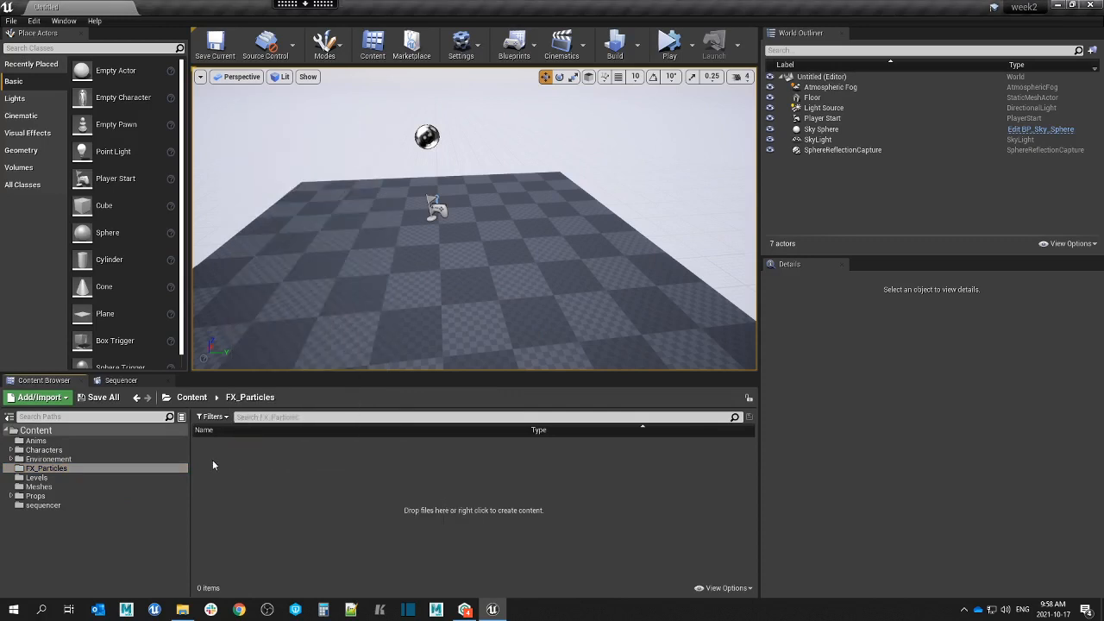
Start a new Niagara Emitter in the FX_Particles folder, using an emitter template as its starting point.
left_click(48, 468)
left_click(48, 458)
left_click(45, 468)
right_click(248, 469)
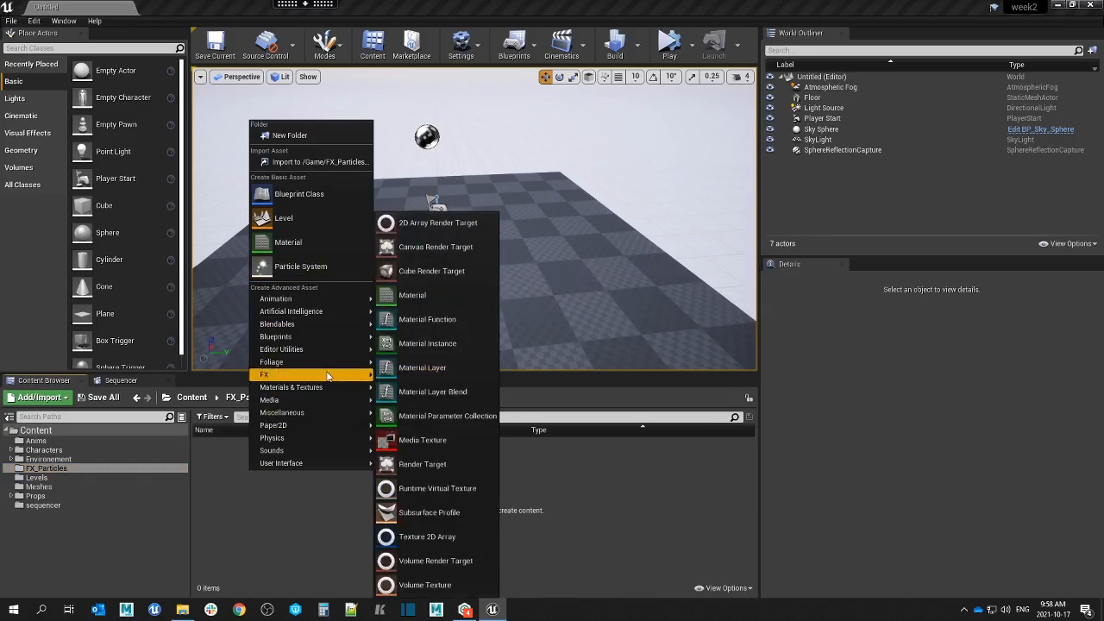
mouse_move(327, 376)
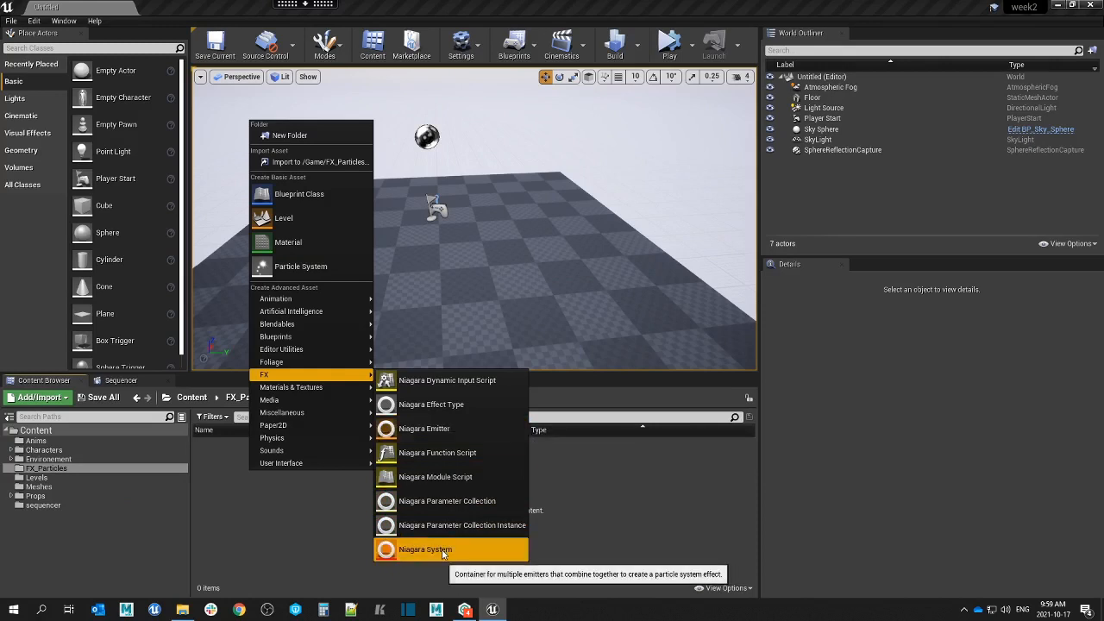
mouse_move(334, 451)
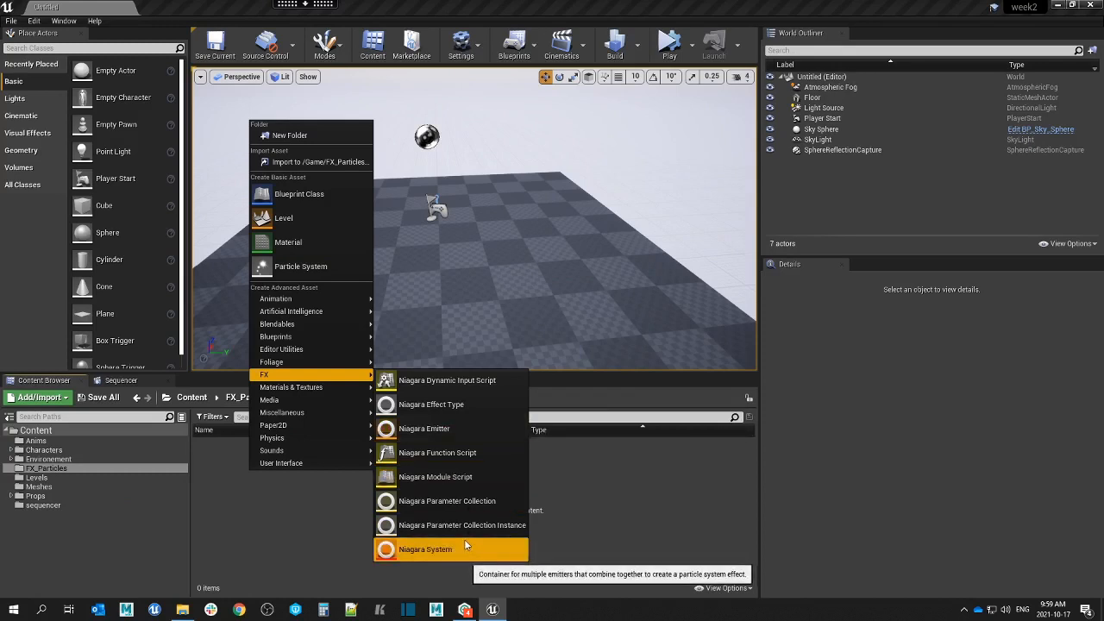
left_click(465, 428)
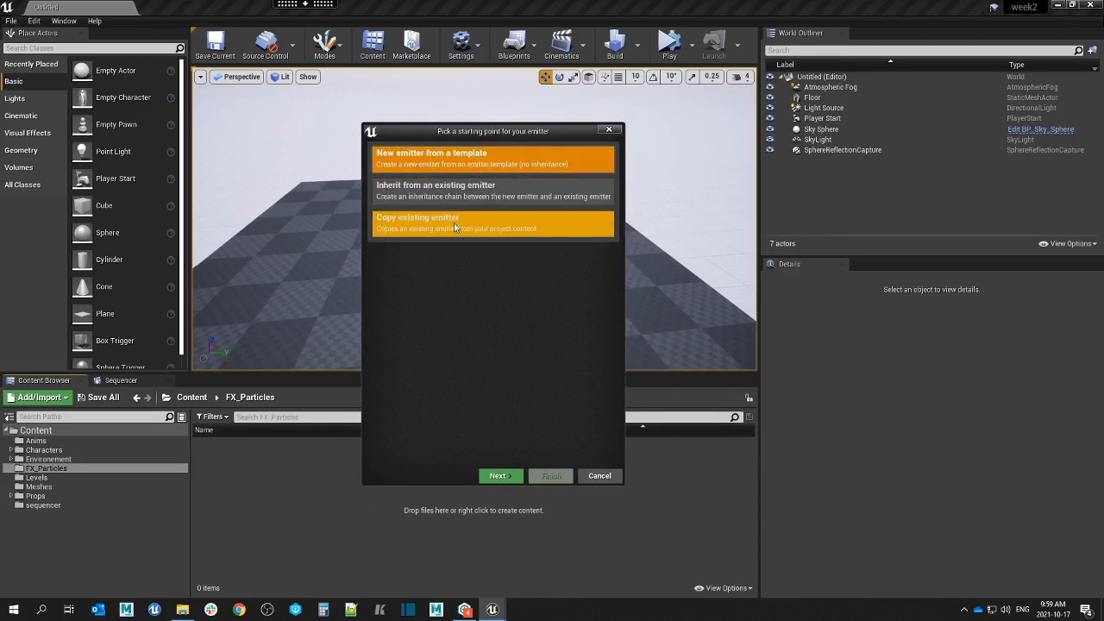
left_click(516, 480)
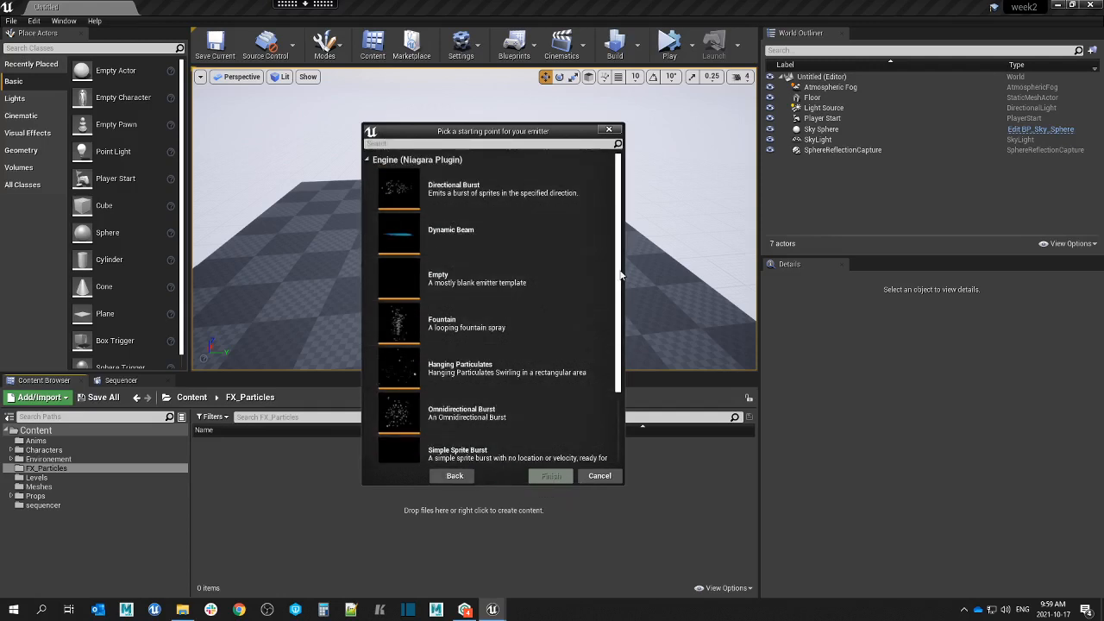
scroll(621, 293, "down", 3)
scroll(624, 250, "up", 3)
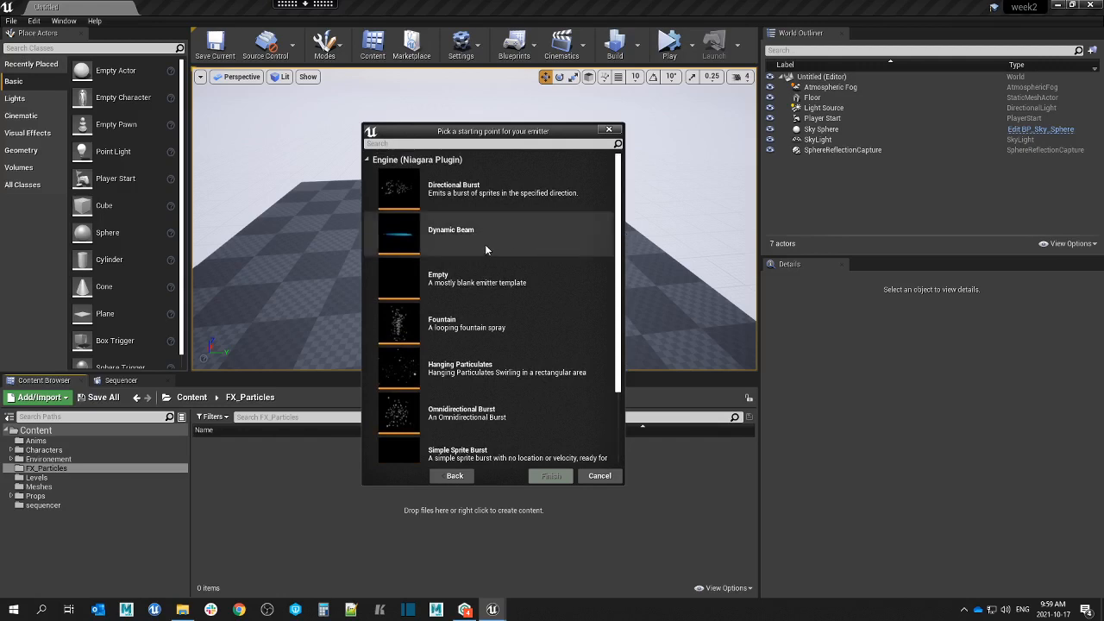
Base the new emitter on the Empty template and name it NE_test1.
left_click(505, 277)
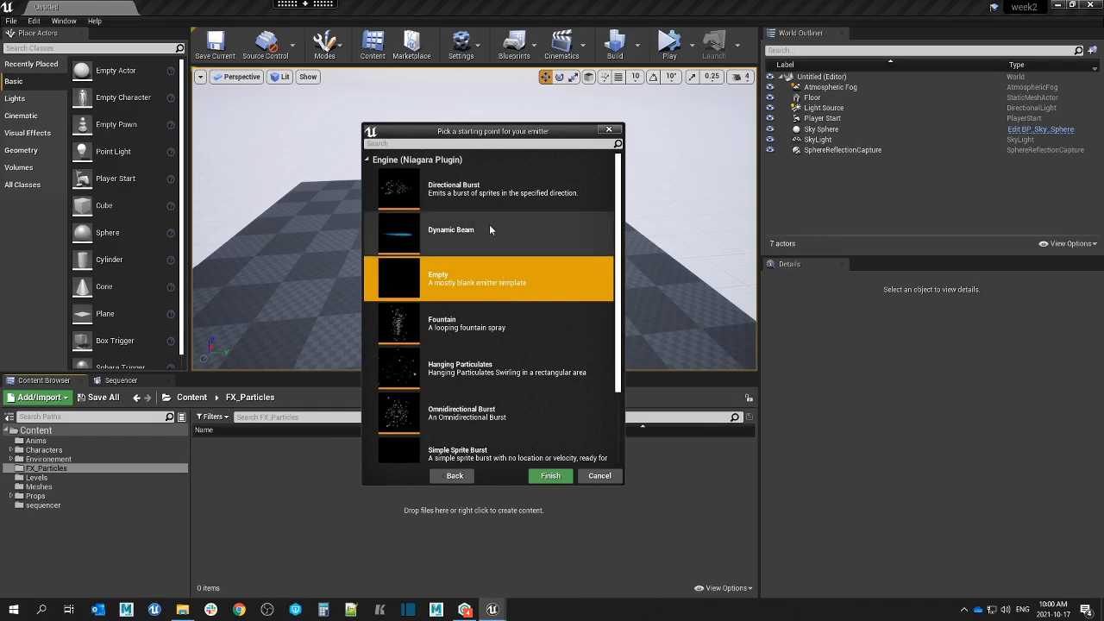
left_click(505, 274)
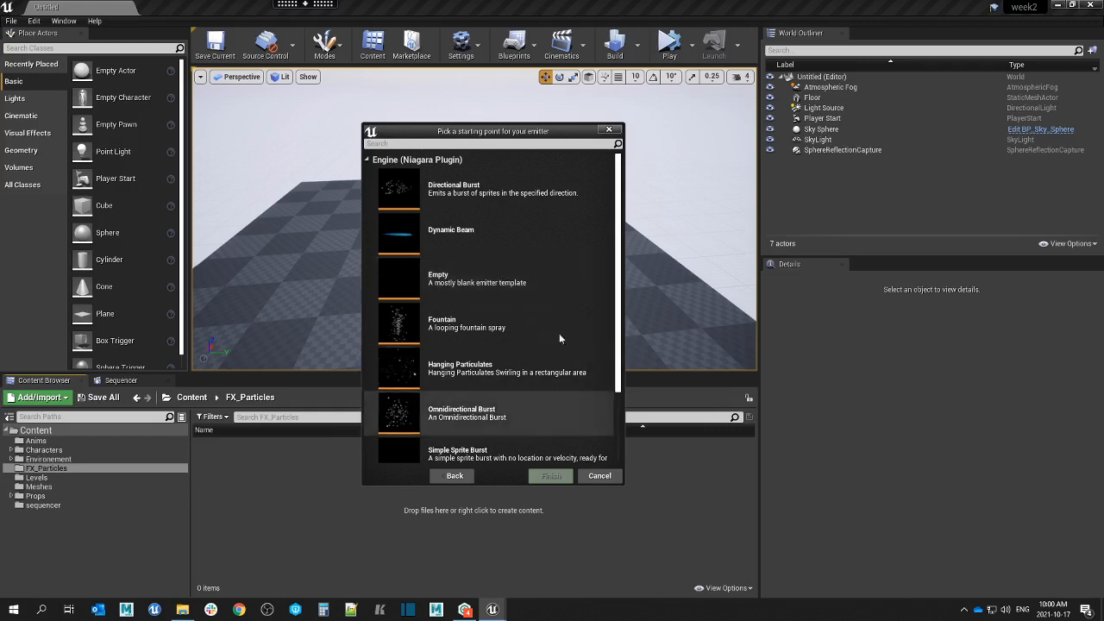
left_click(527, 272)
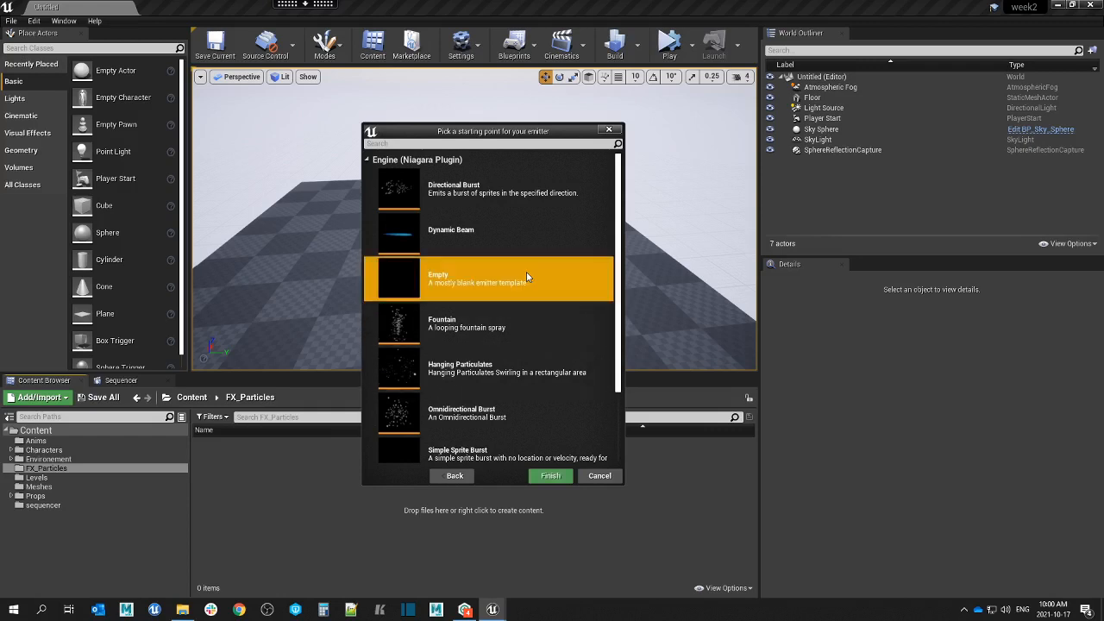
left_click(554, 479)
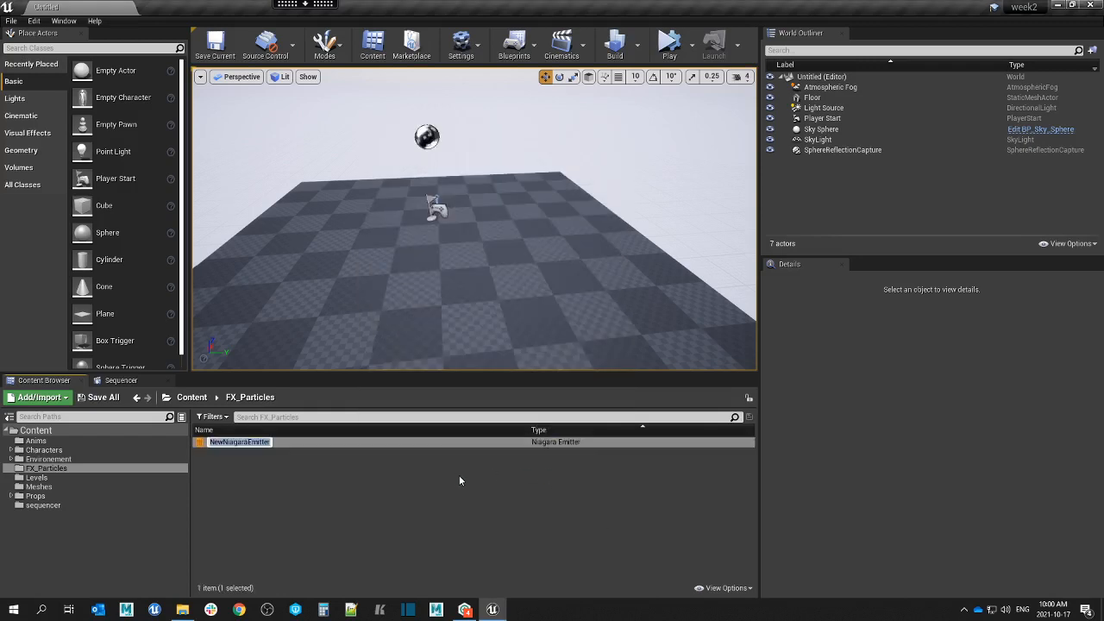
type("NE_test1")
key("Return")
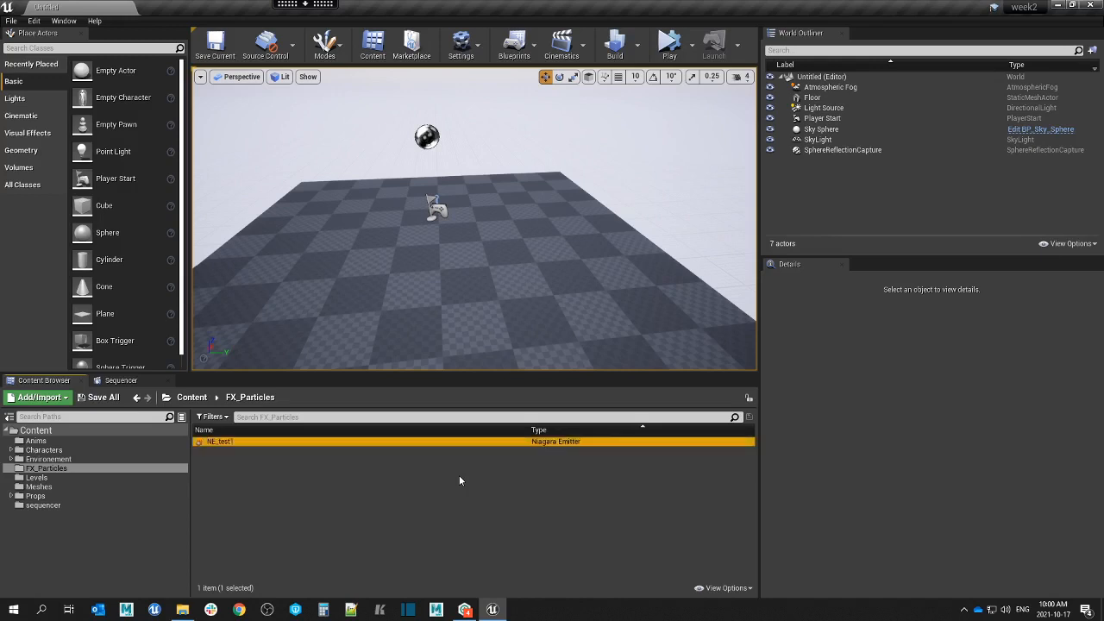
Open the NE_test1 emitter for editing in a maximized window.
double_click(267, 442)
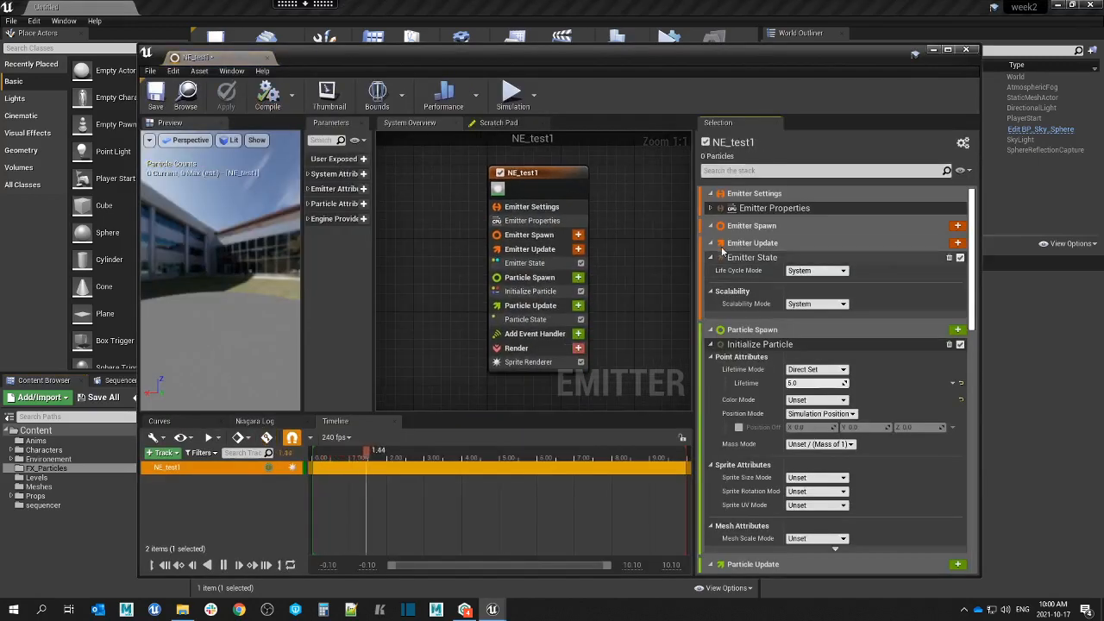
double_click(715, 52)
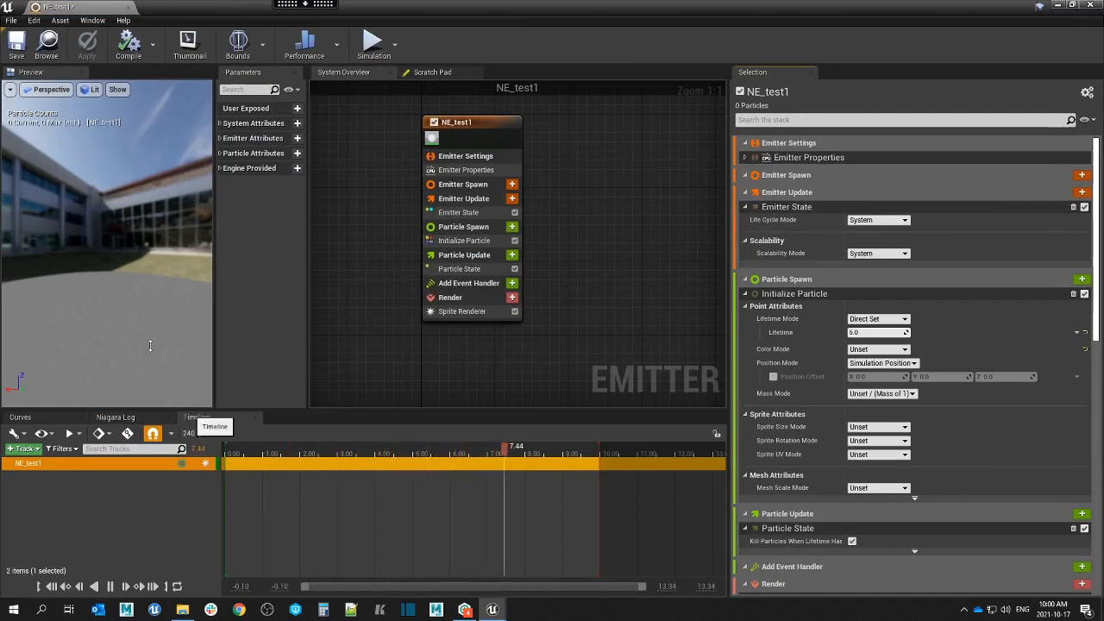
left_click_drag(191, 208, 120, 269)
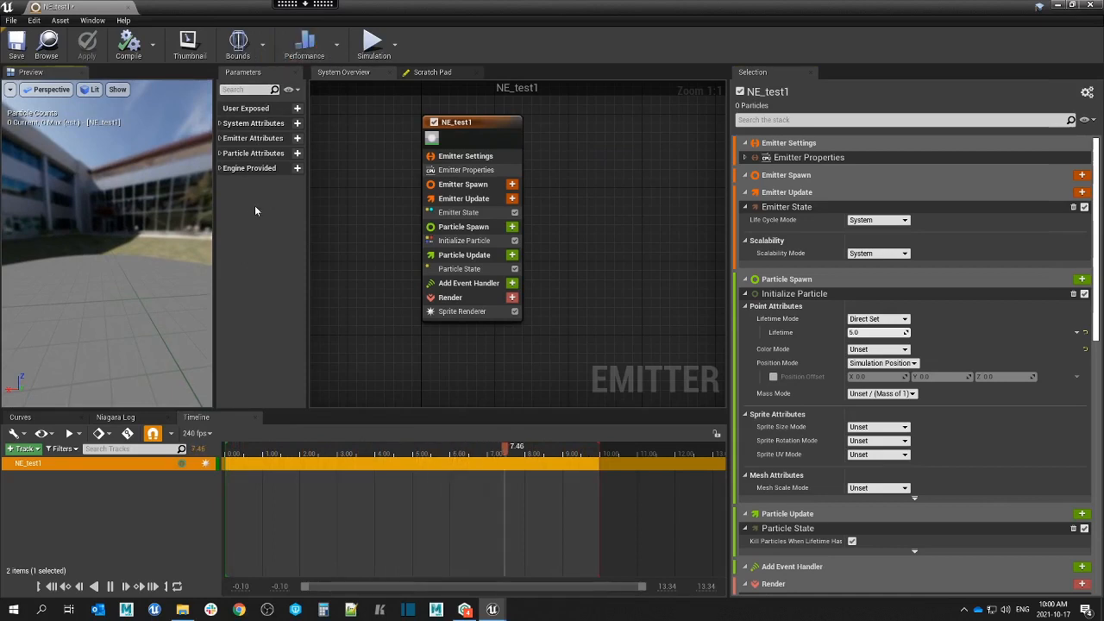
Shift the NE_test1 node slightly within the System Overview graph and select it to show its full stack of settings.
left_click_drag(494, 129, 475, 138)
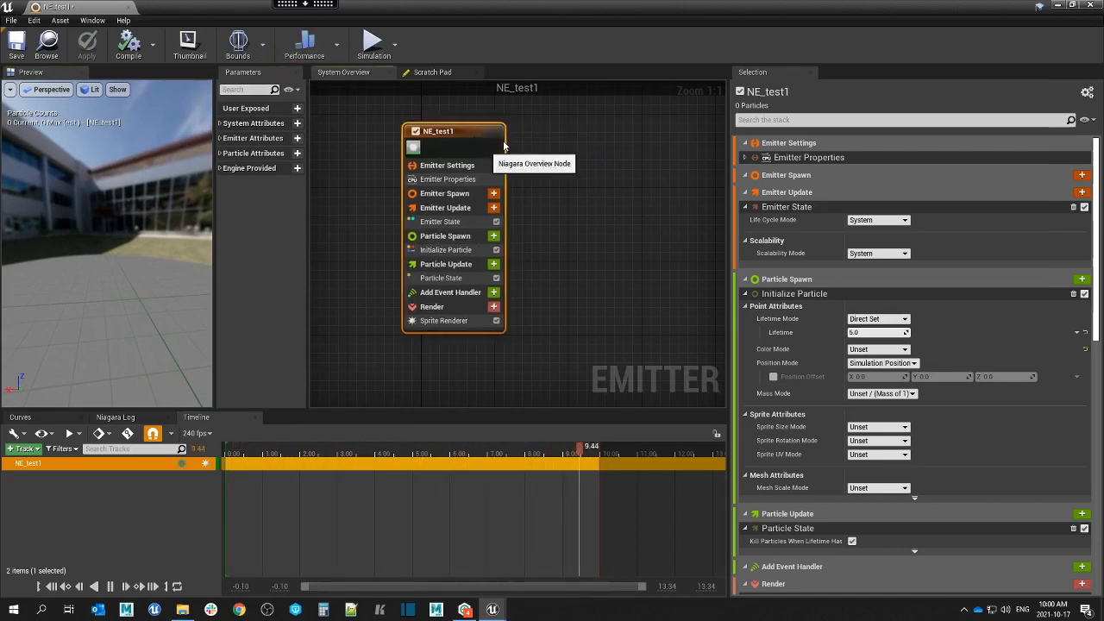
left_click(574, 157)
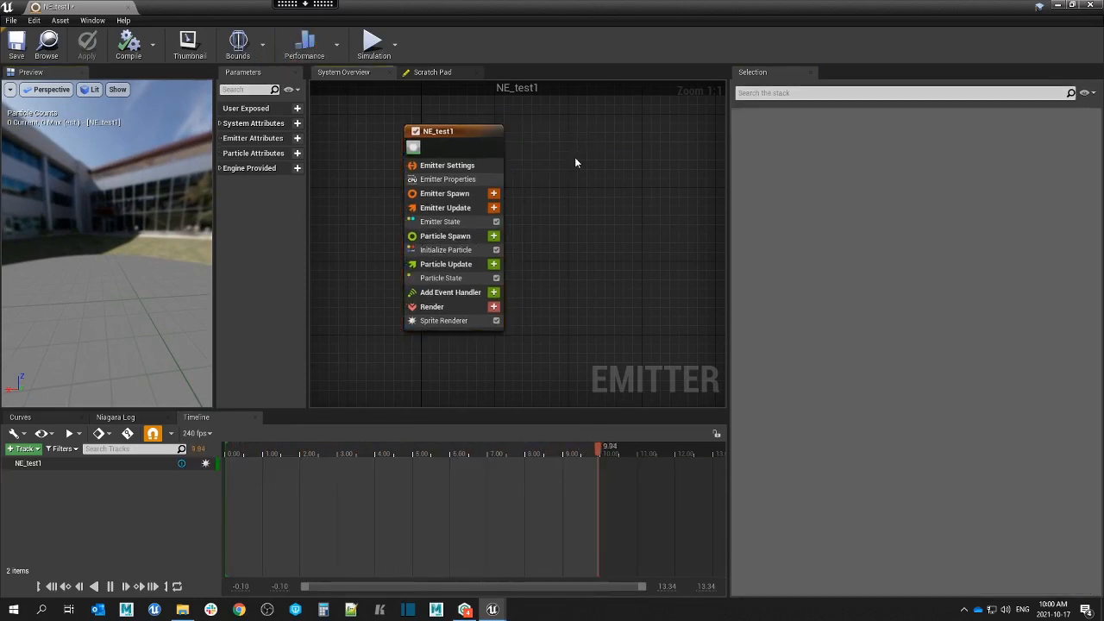
left_click(474, 132)
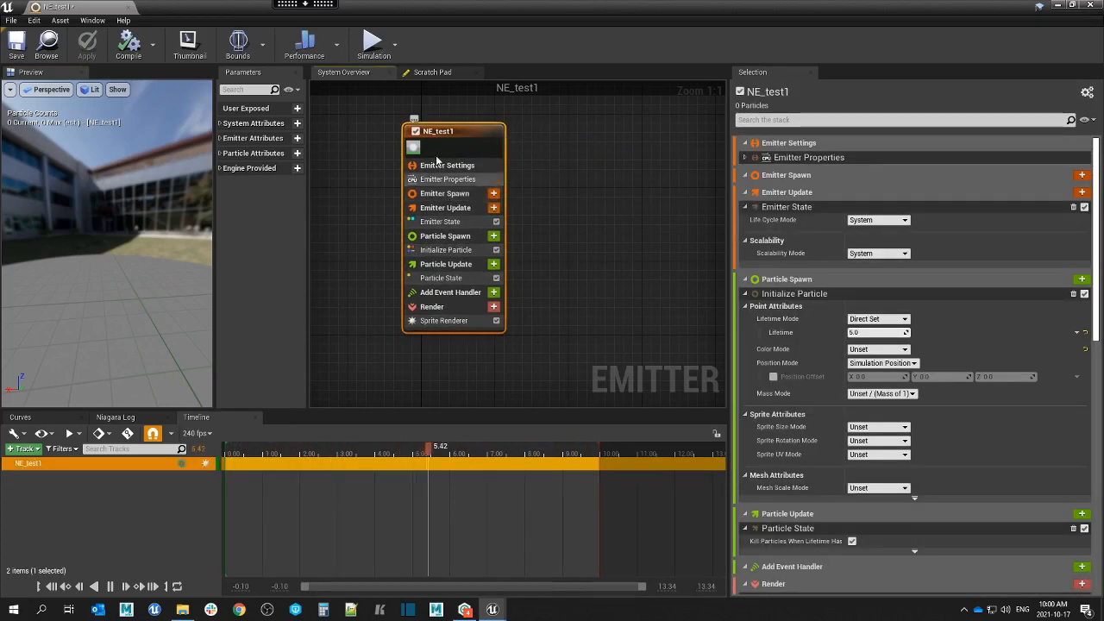
left_click_drag(436, 132, 417, 132)
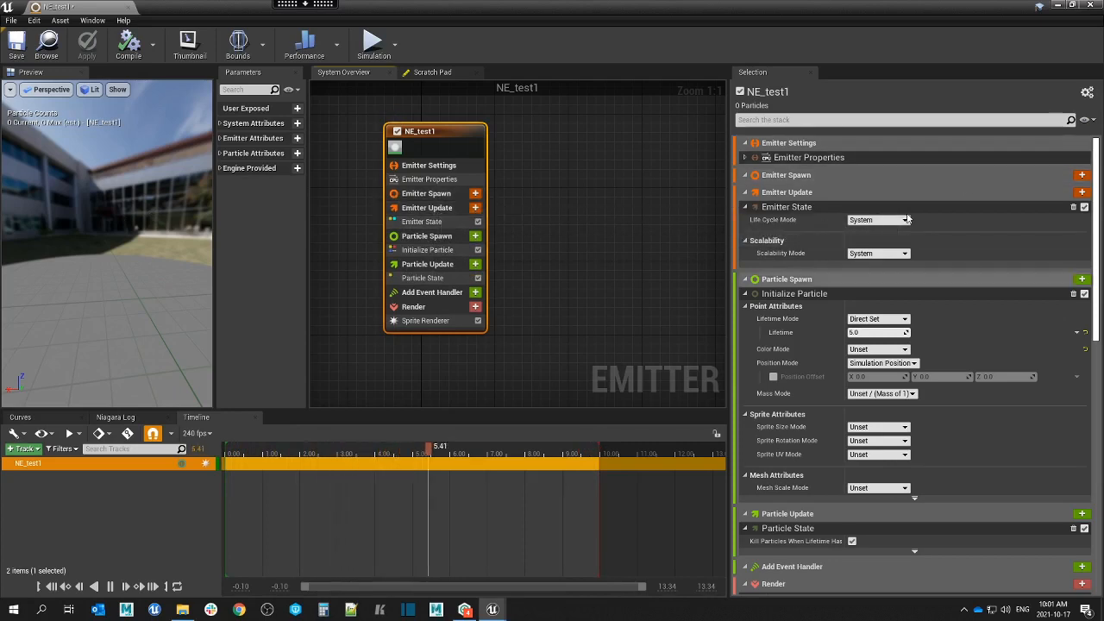
left_click(556, 164)
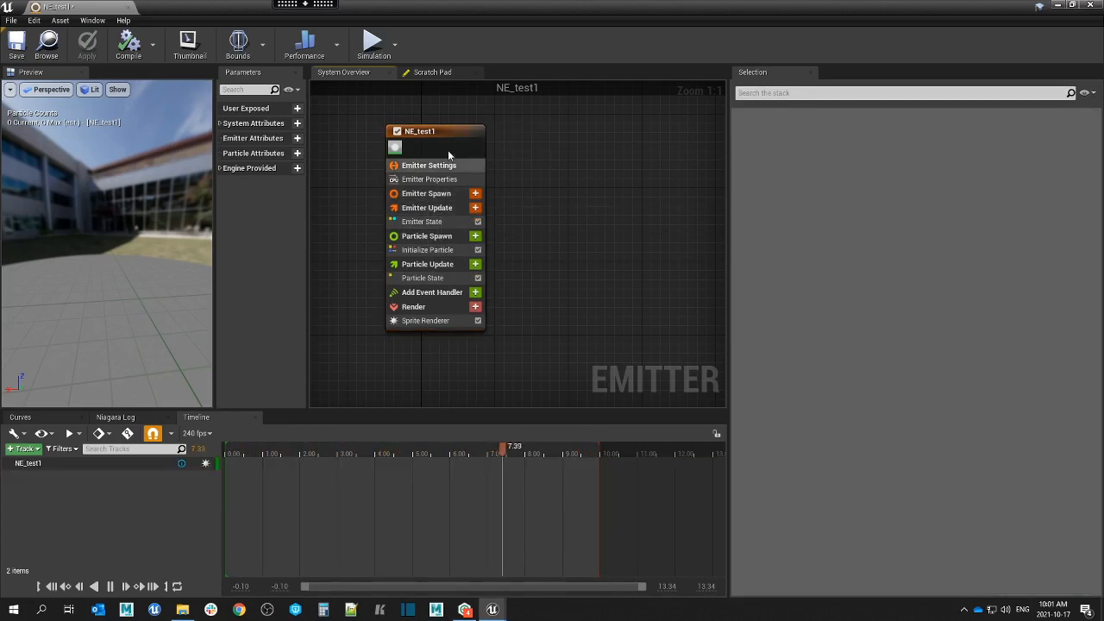
left_click(474, 126)
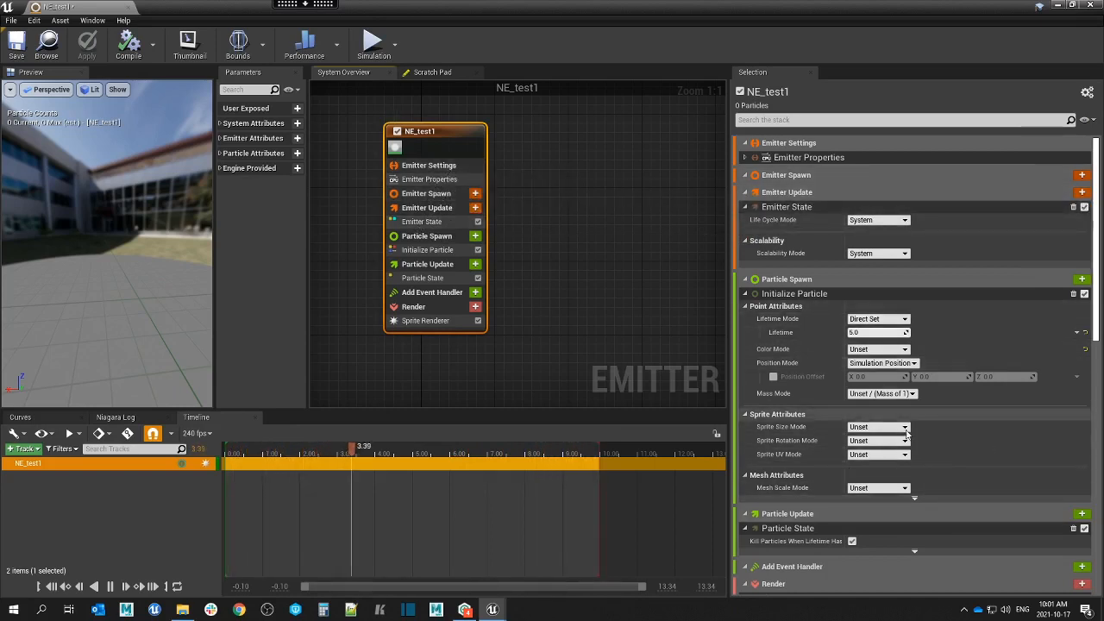
Examine the Emitter Spawn, Emitter Update and Particle Spawn stages of the NE_test1 emitter one after another.
left_click(449, 195)
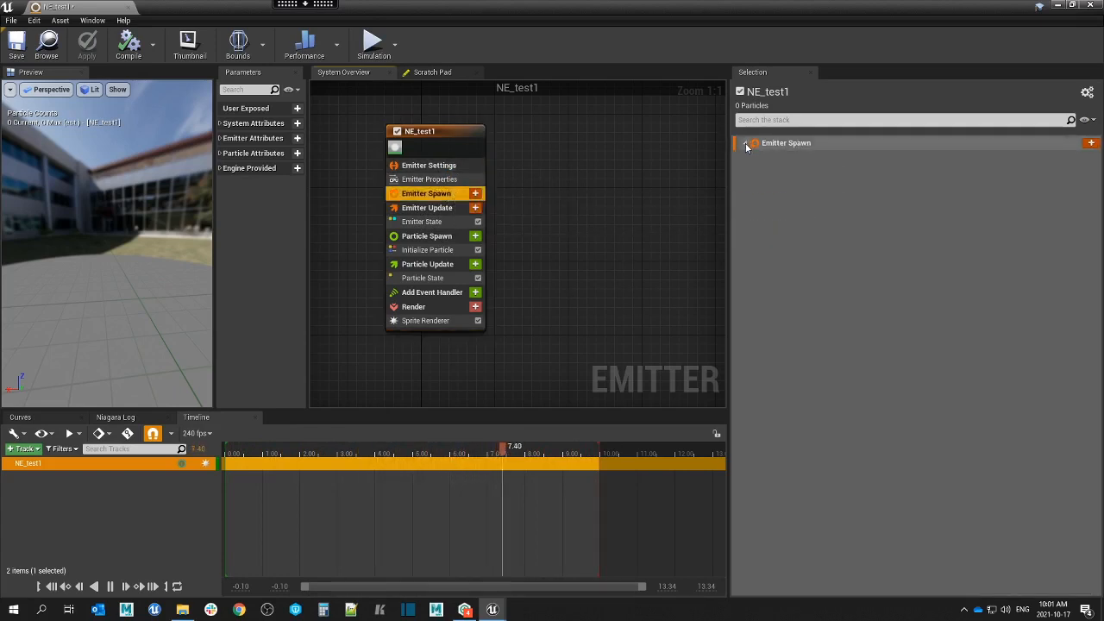
left_click(431, 208)
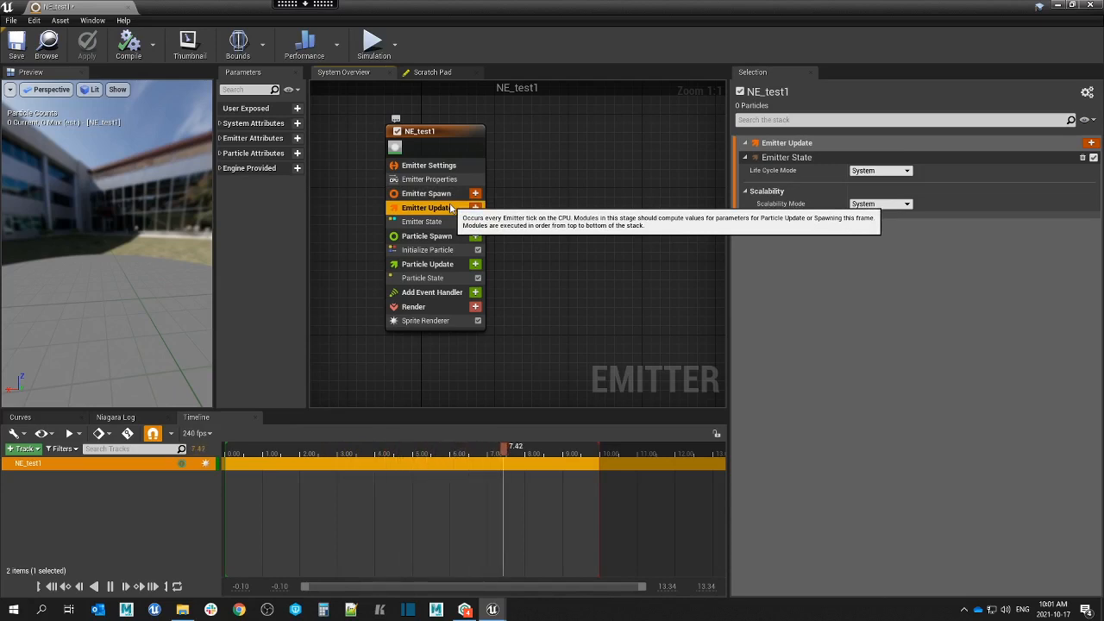
left_click(471, 236)
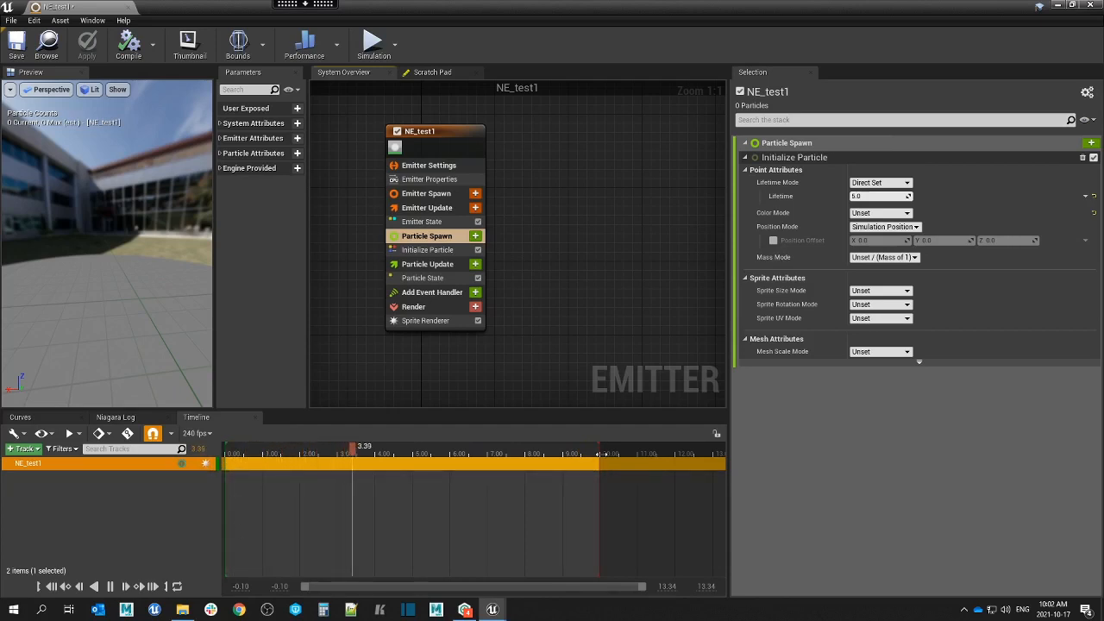
Shorten the timeline's playback range so that it ends at about 3 seconds.
mouse_move(601, 454)
left_mouse_down()
mouse_move(310, 453)
mouse_move(376, 453)
mouse_move(343, 453)
left_mouse_up()
right_click_drag(432, 500, 505, 500)
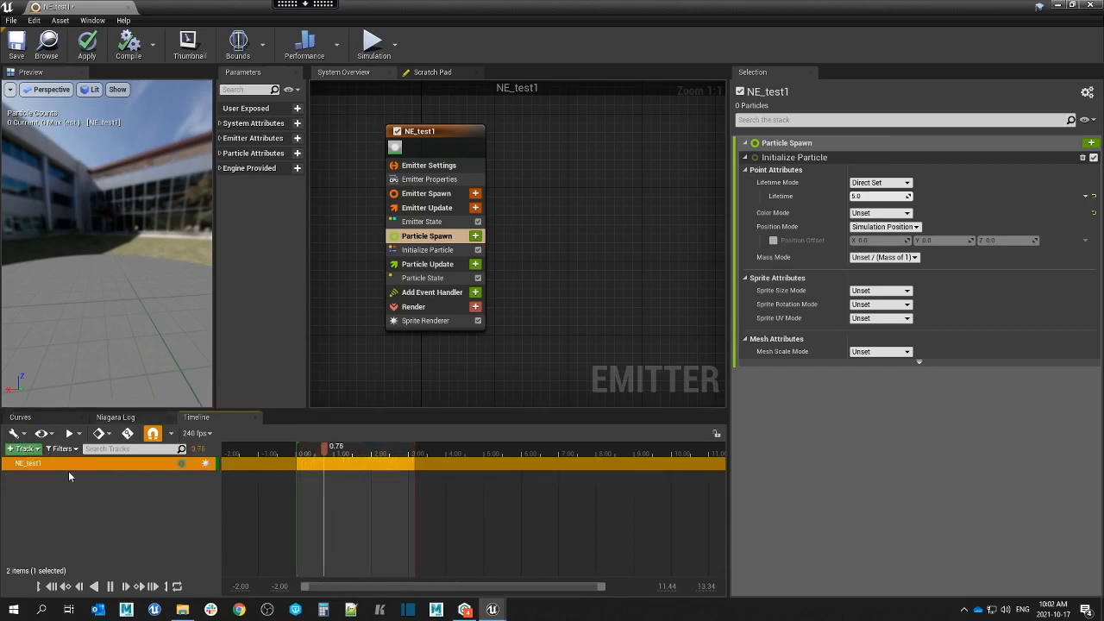
left_click(36, 449)
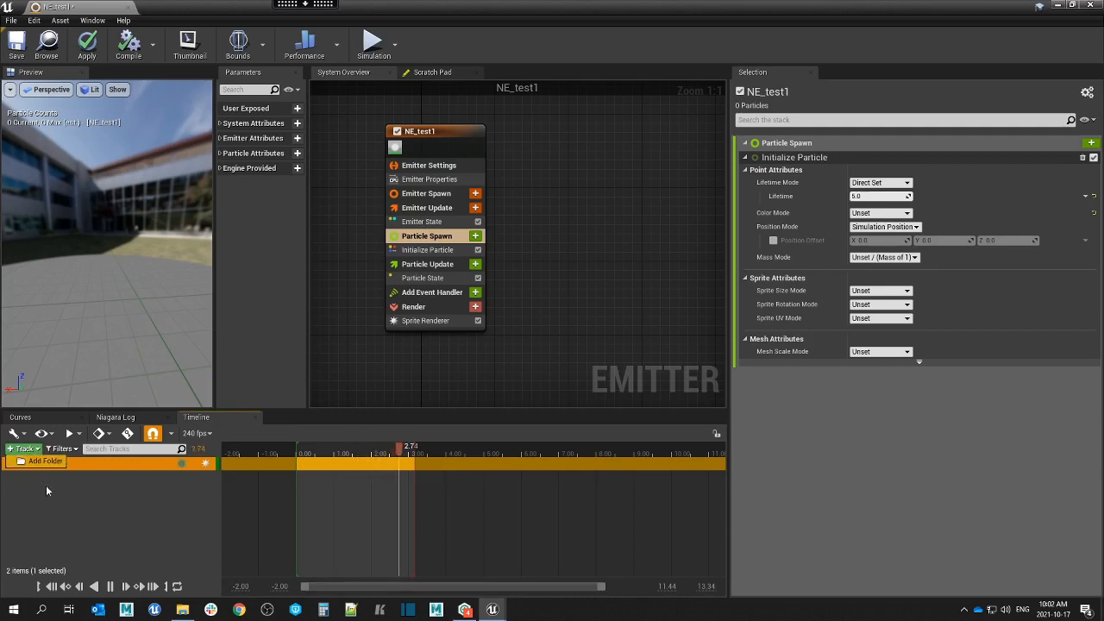
left_click(112, 511)
left_click(37, 451)
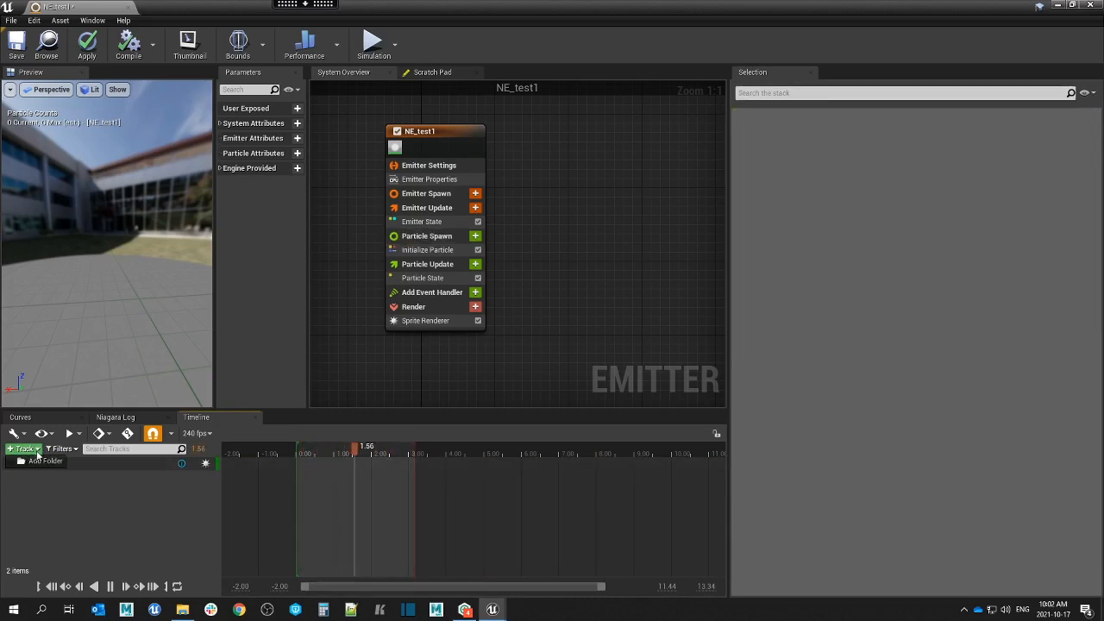
left_click(78, 513)
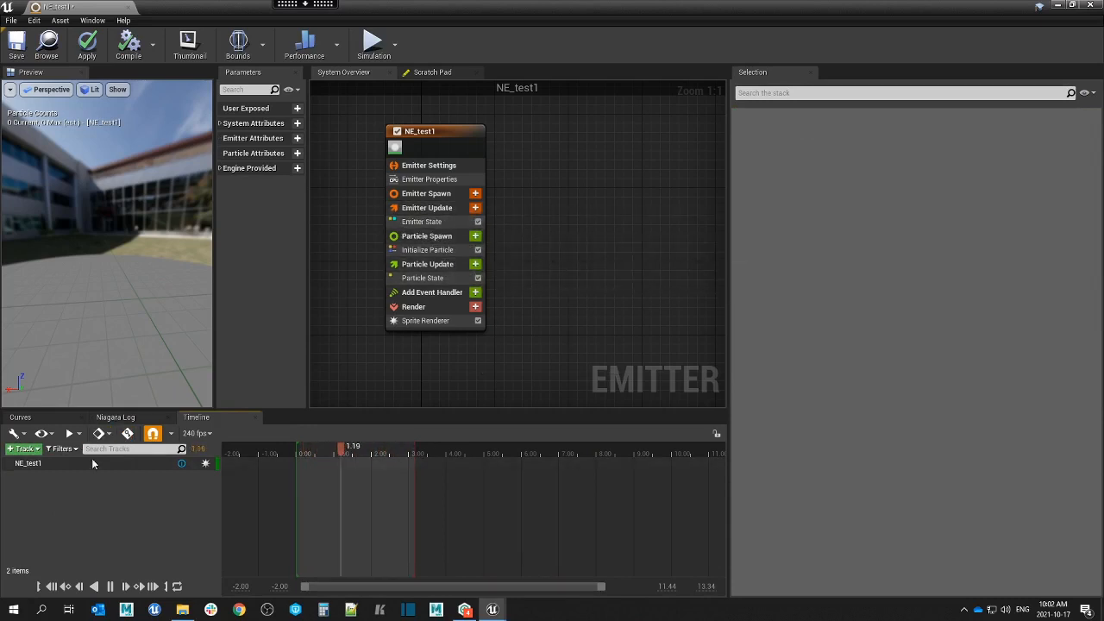
Minimize the emitter window to view the NE_test1 asset in the Content Browser, and return to the emitter window.
left_click(467, 136)
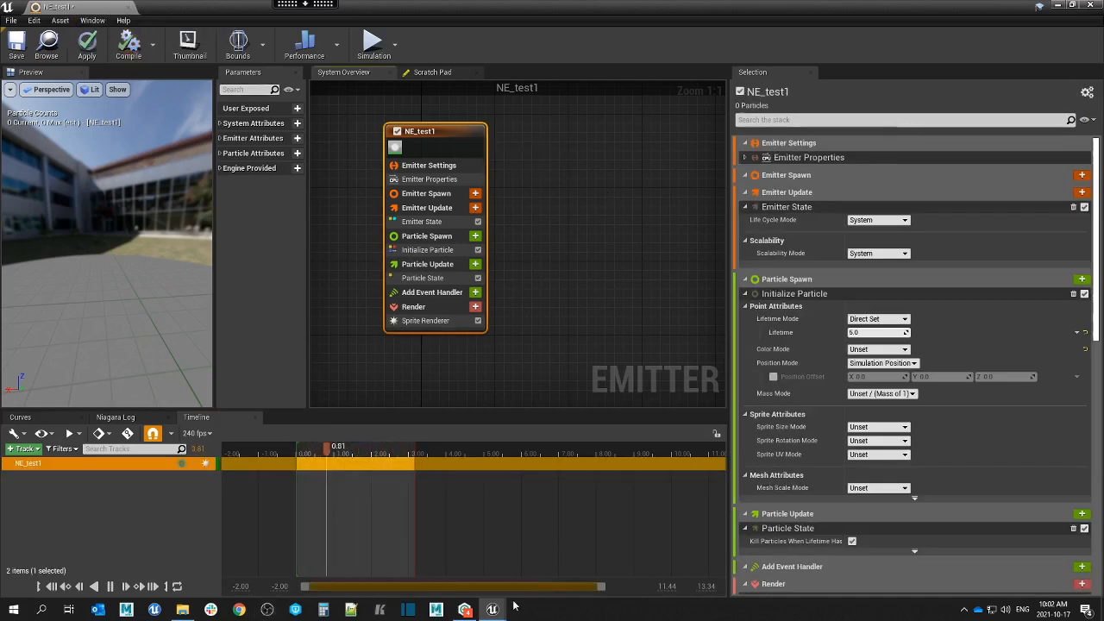
mouse_move(499, 610)
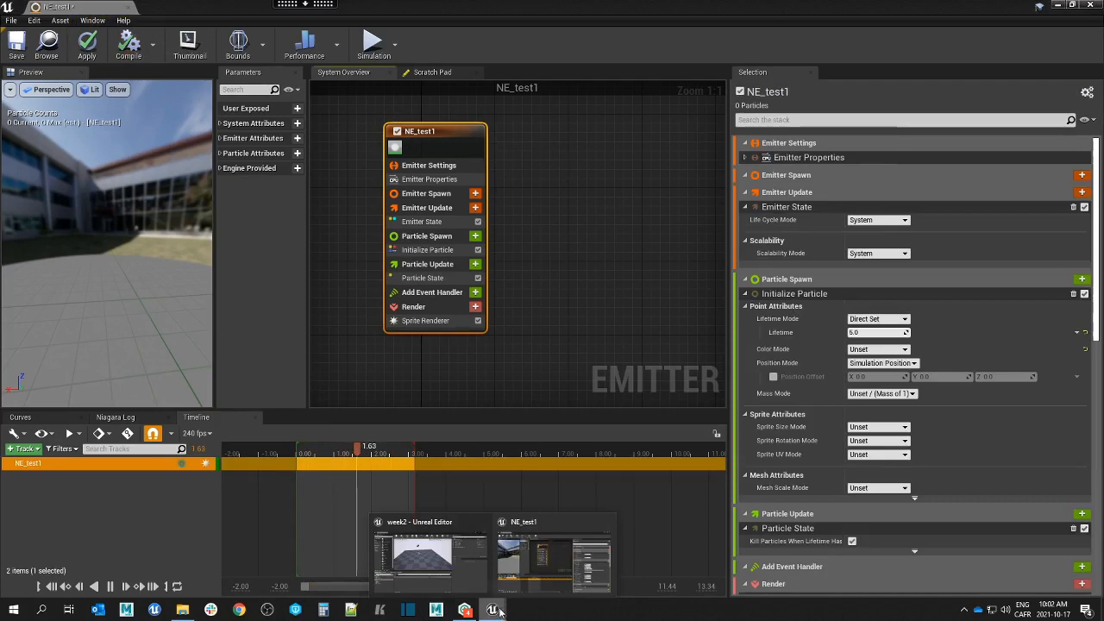
left_click(1058, 7)
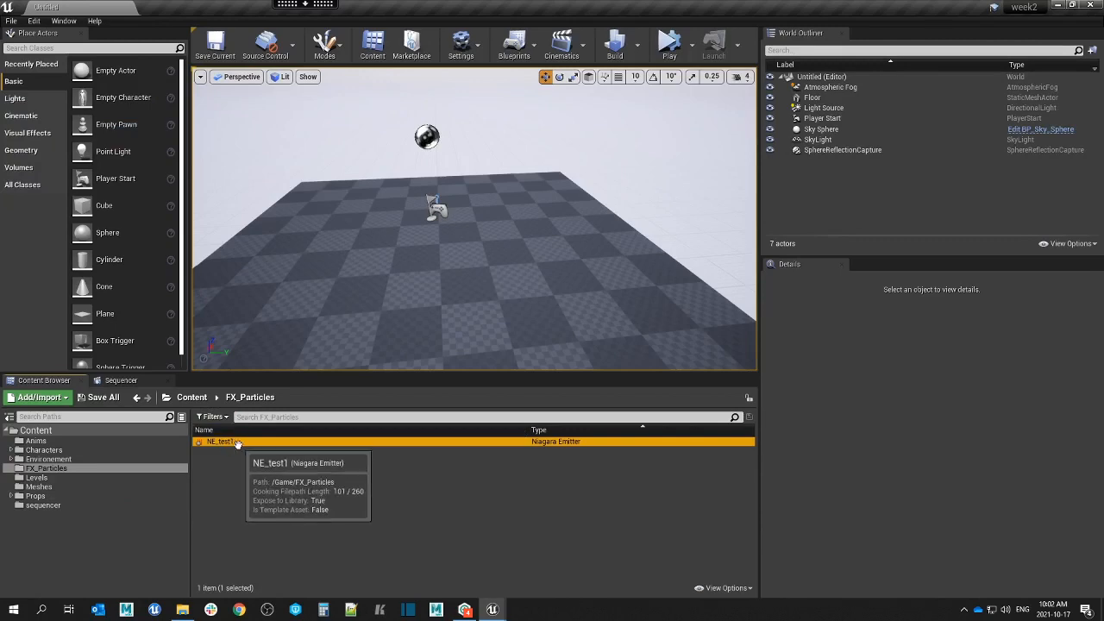
mouse_move(496, 613)
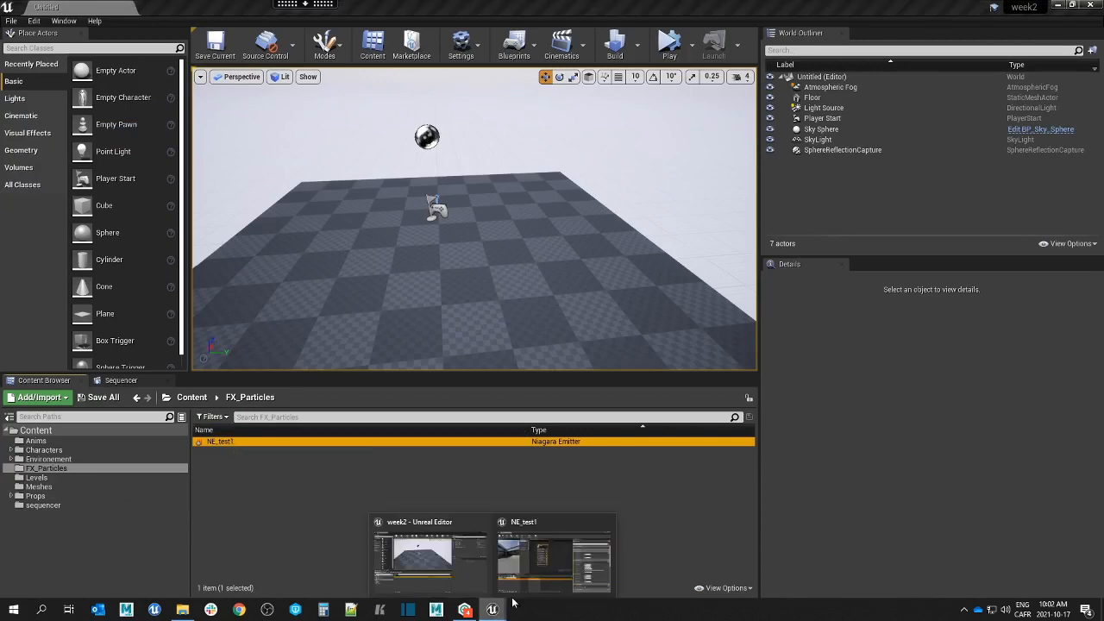
left_click(552, 559)
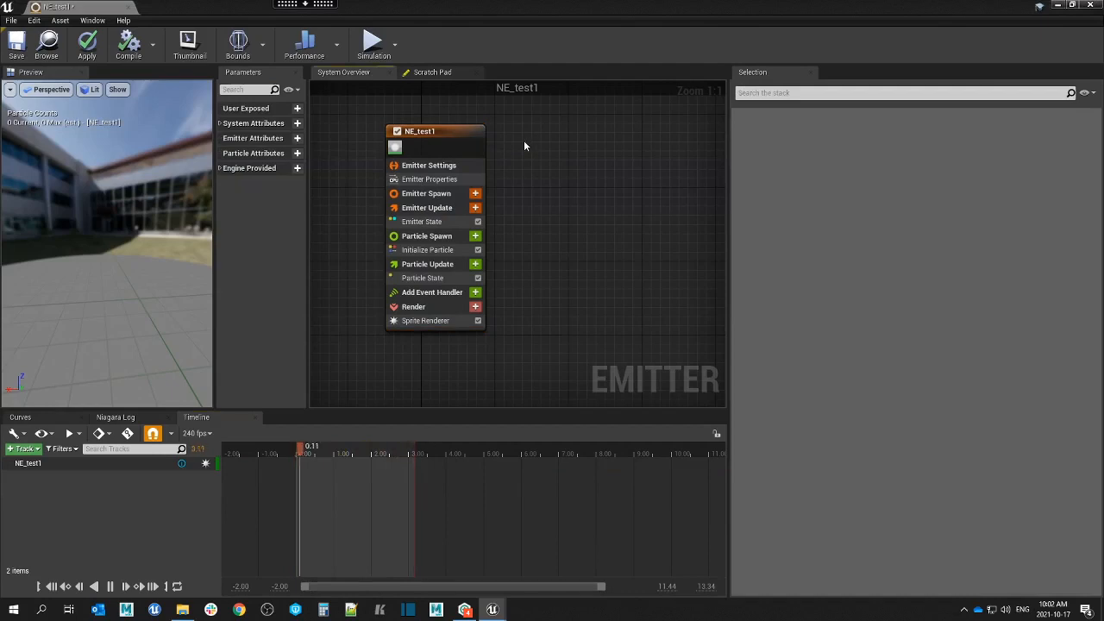
Check the actions available for the NE_test1 node and reselect the node to show its full stack.
left_click(467, 131)
right_click(466, 134)
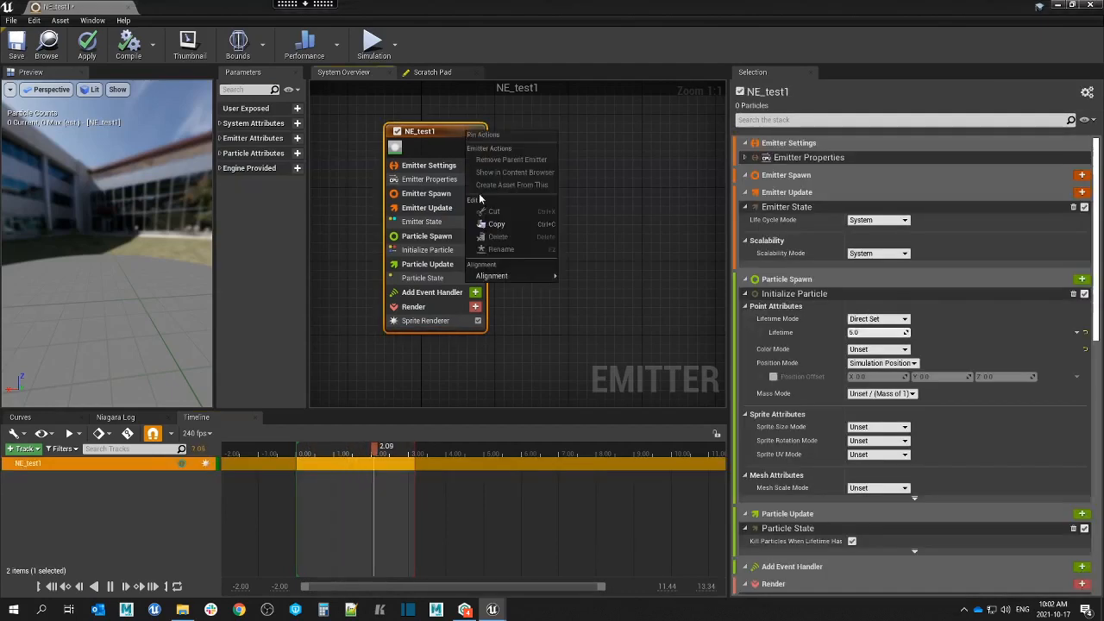
left_click(496, 223)
left_click(488, 146)
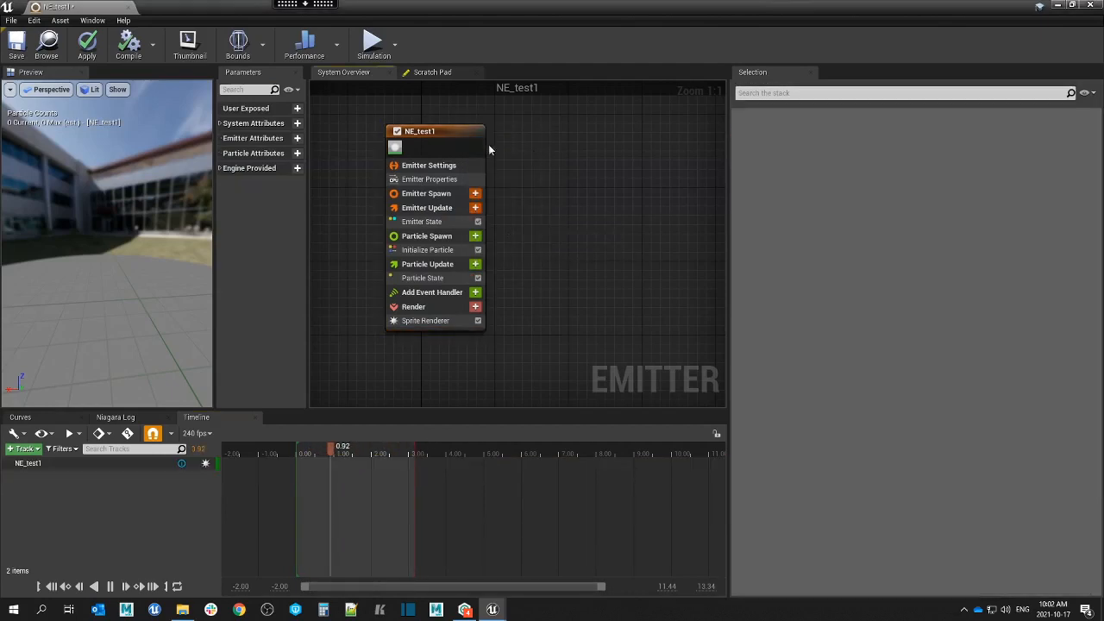
left_click(480, 144)
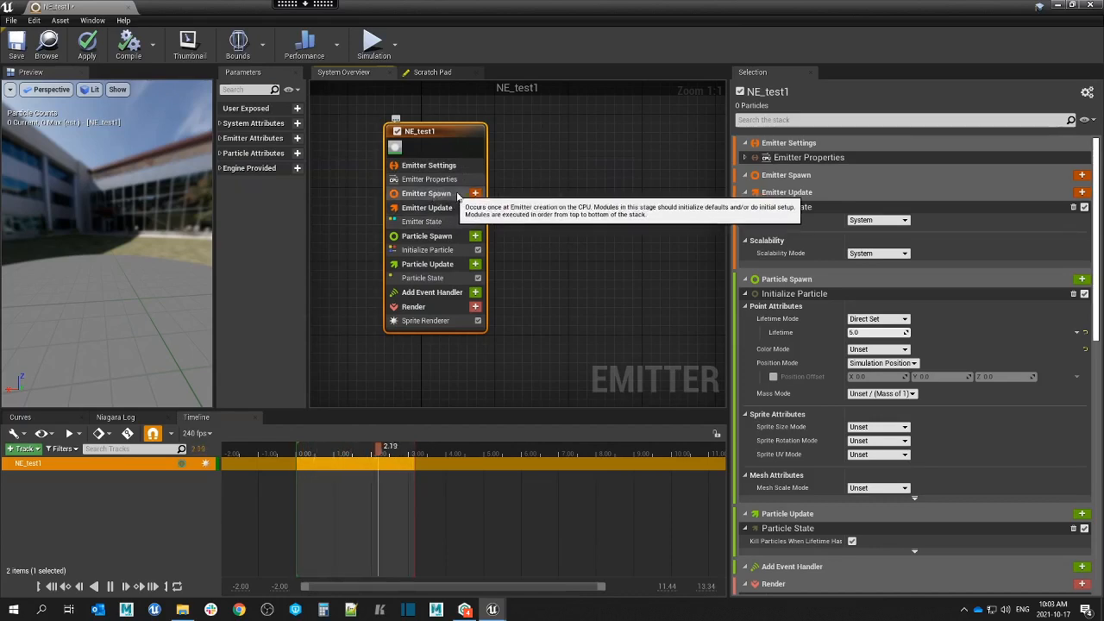
Compare the contents of the Emitter Spawn stage with those of the Emitter Update stage.
mouse_move(117, 259)
left_mouse_down()
mouse_move(146, 260)
mouse_move(129, 259)
left_mouse_up()
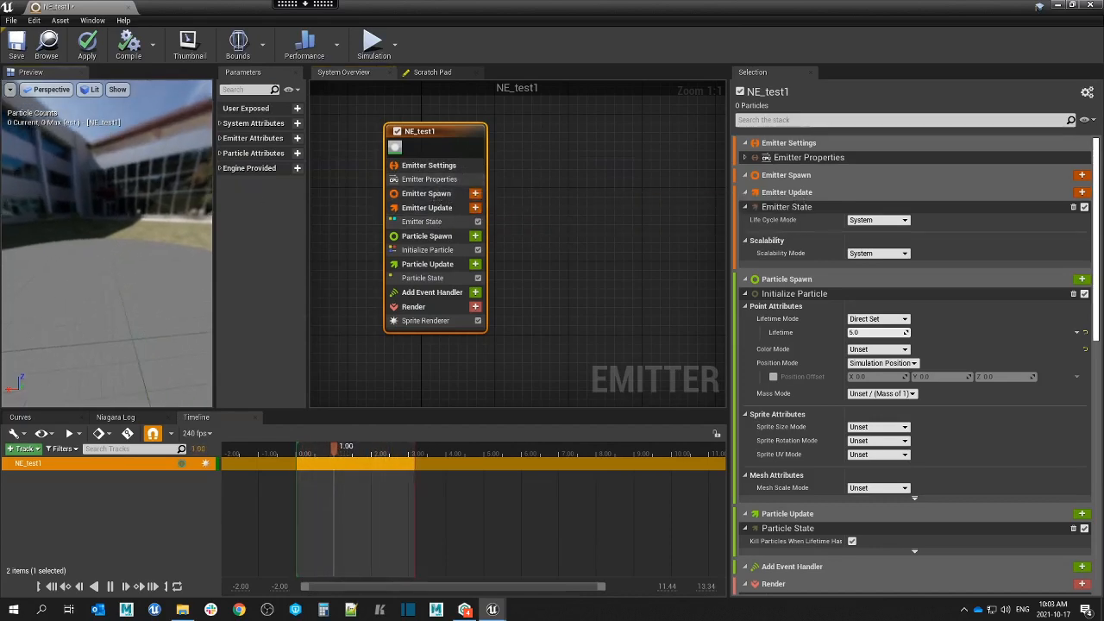
left_click(443, 196)
left_click(445, 209)
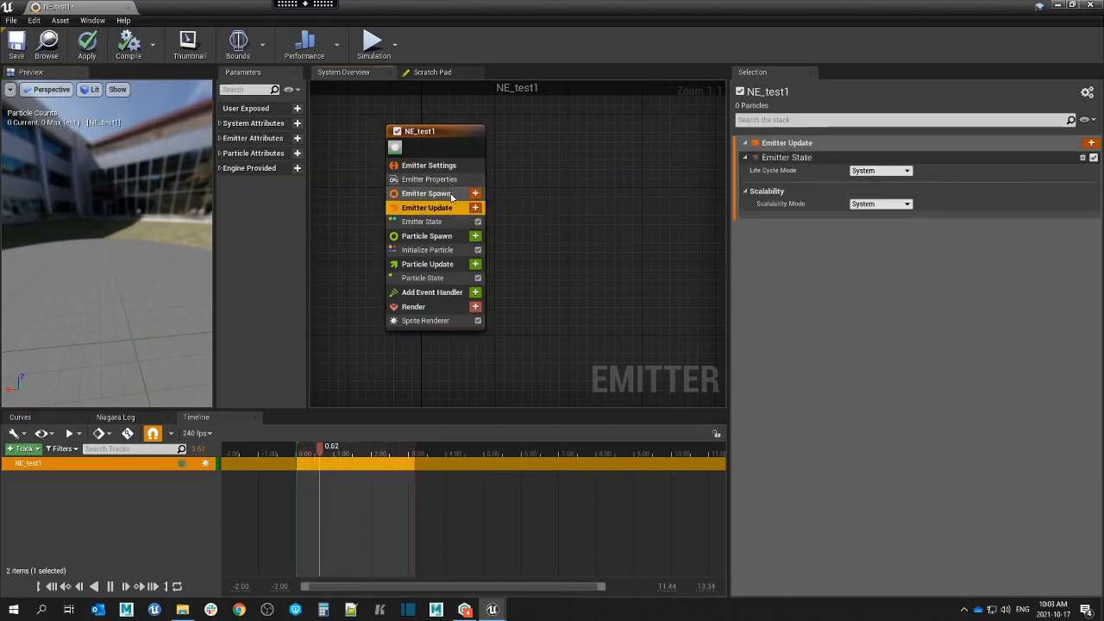
left_click(436, 194)
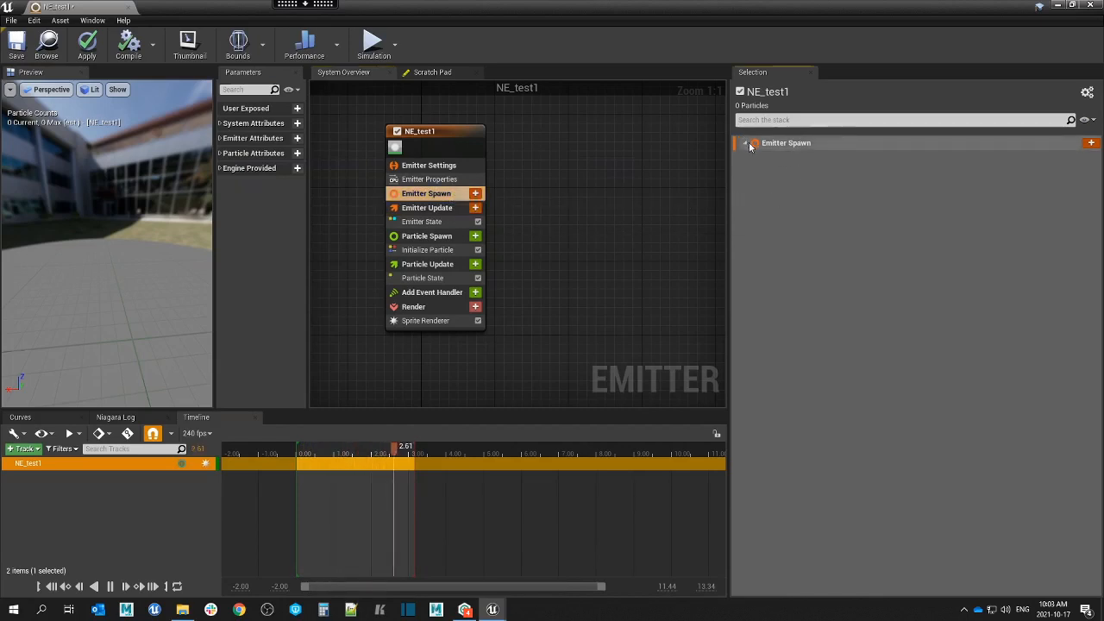
left_click(443, 209)
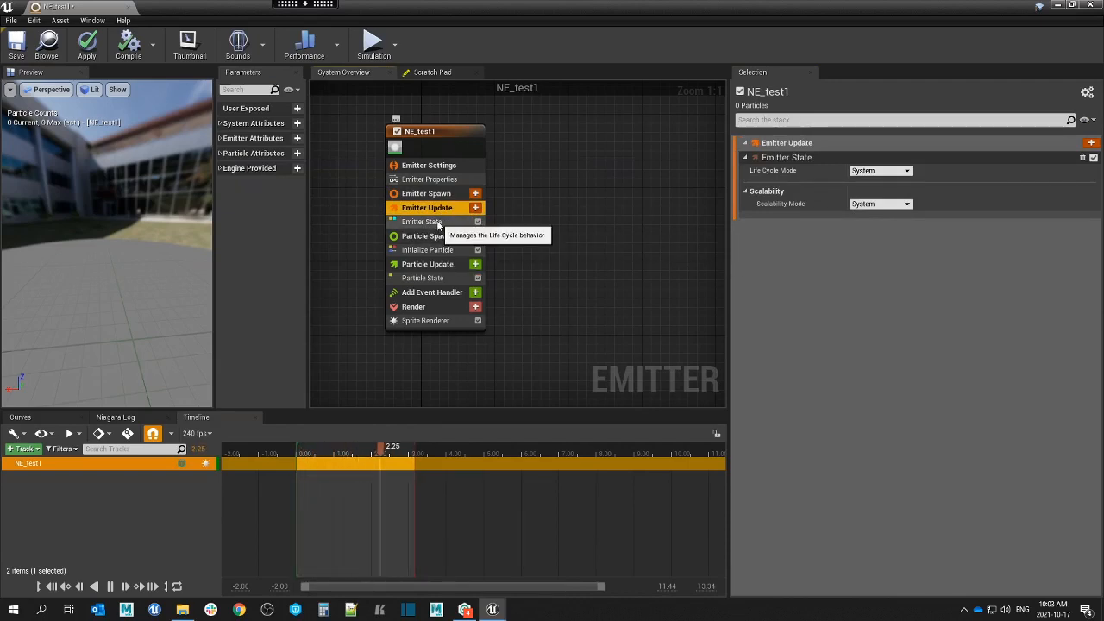
Set the Life Cycle Mode of the Emitter State module to Self.
left_click(445, 226)
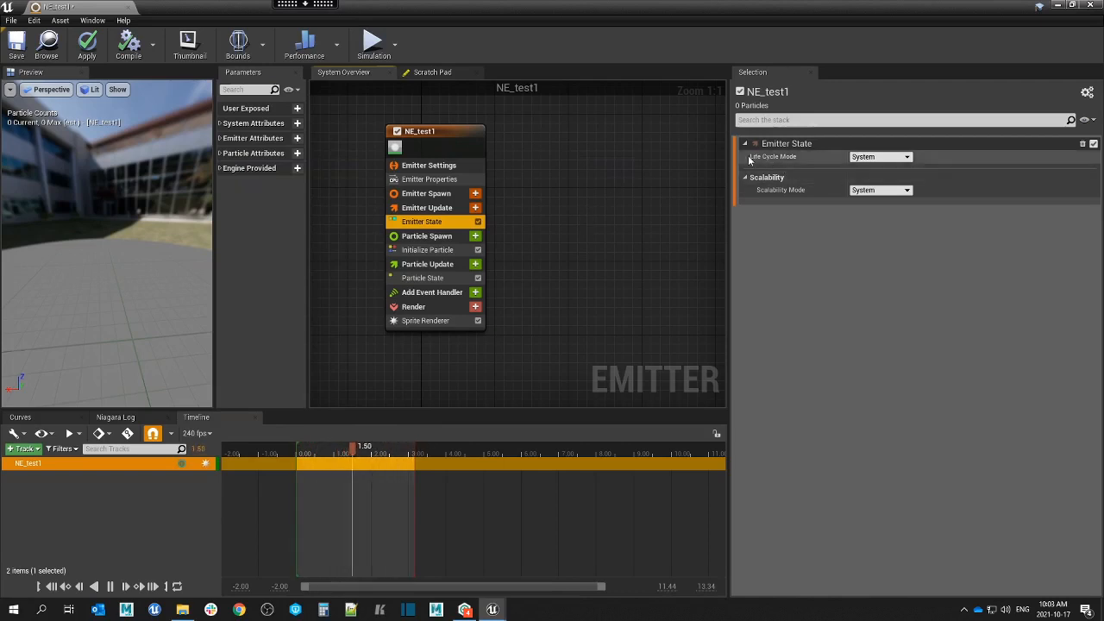
mouse_move(794, 160)
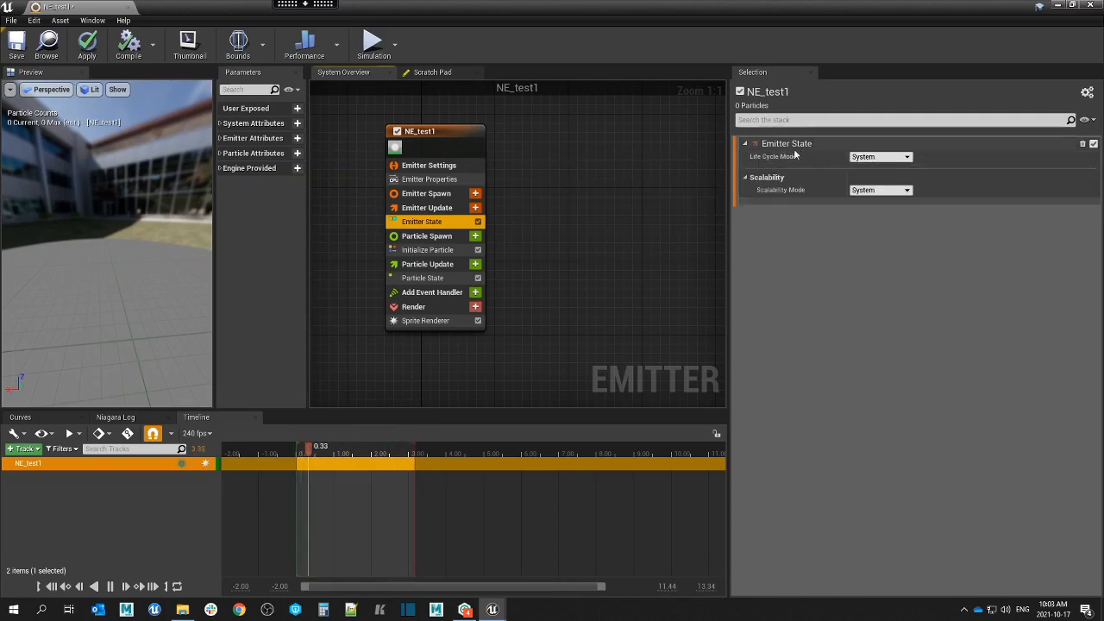
left_click(902, 159)
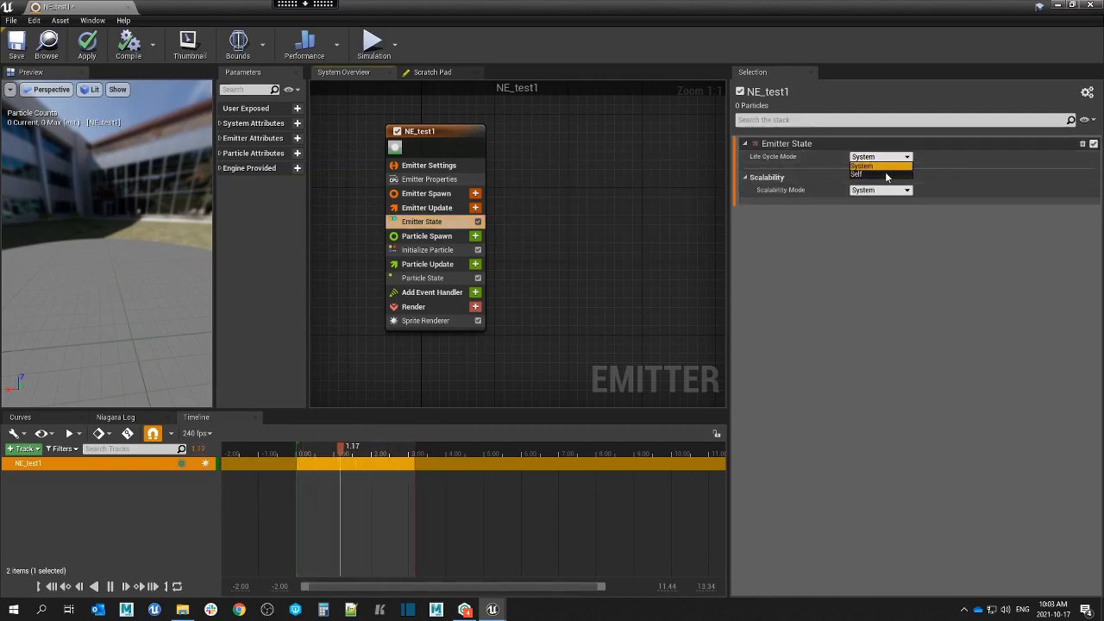
left_click(883, 166)
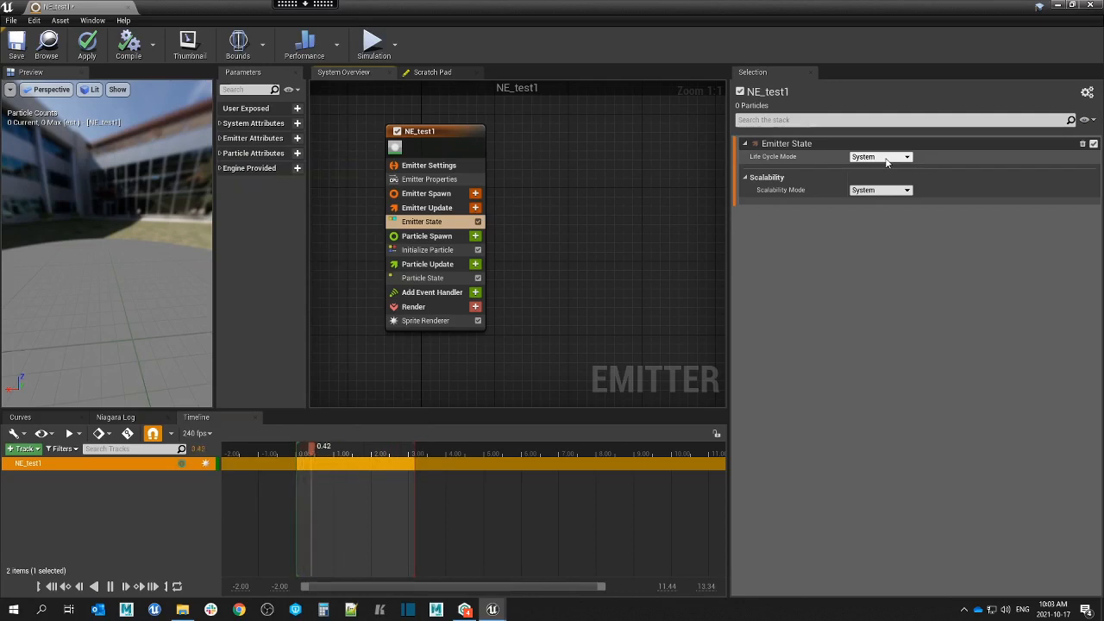
left_click(886, 159)
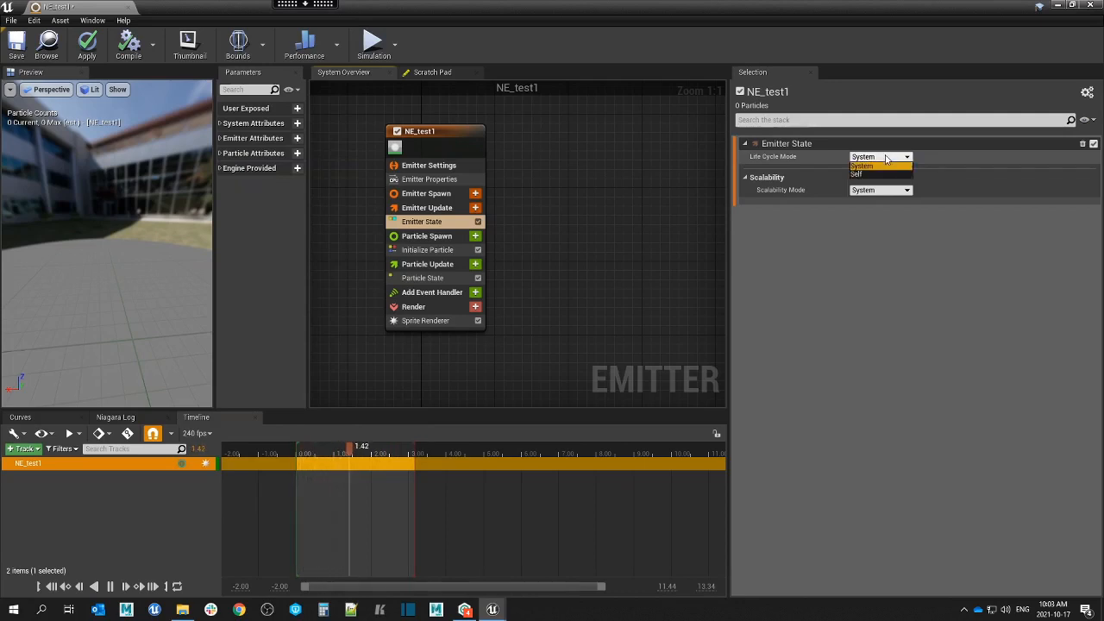
left_click(867, 175)
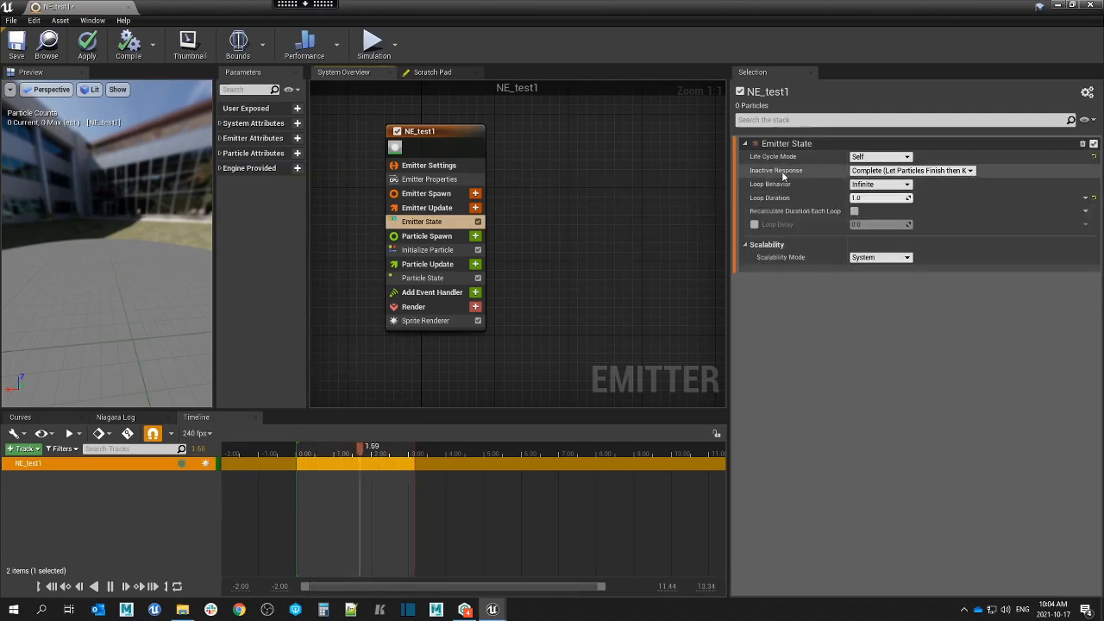
Review the Inactive Response options of Emitter State and keep Complete (Let Particles Finish then Kill Emitter).
mouse_move(776, 174)
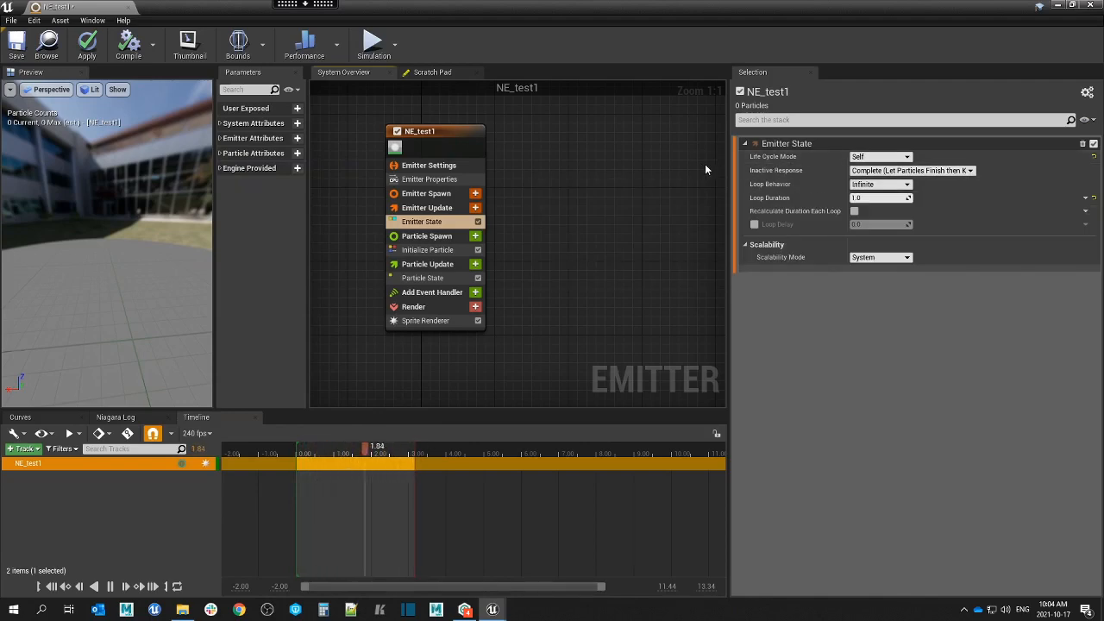
left_click(878, 171)
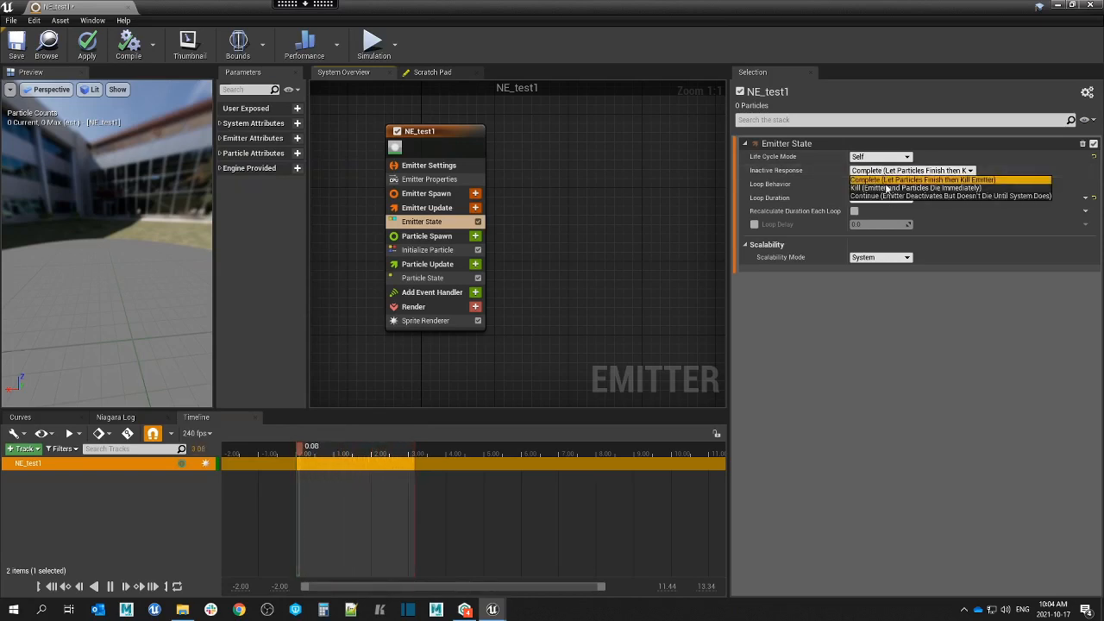
left_click(889, 179)
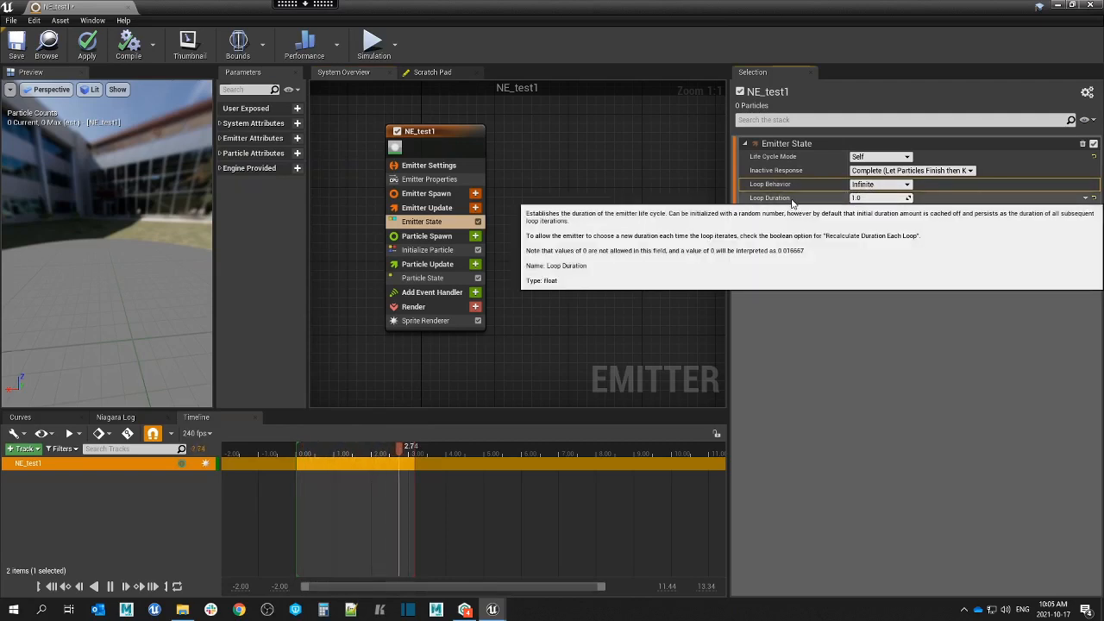
Set the Emitter State's Loop Behavior to Once and its Loop Duration Mode to Infinite.
left_click(880, 184)
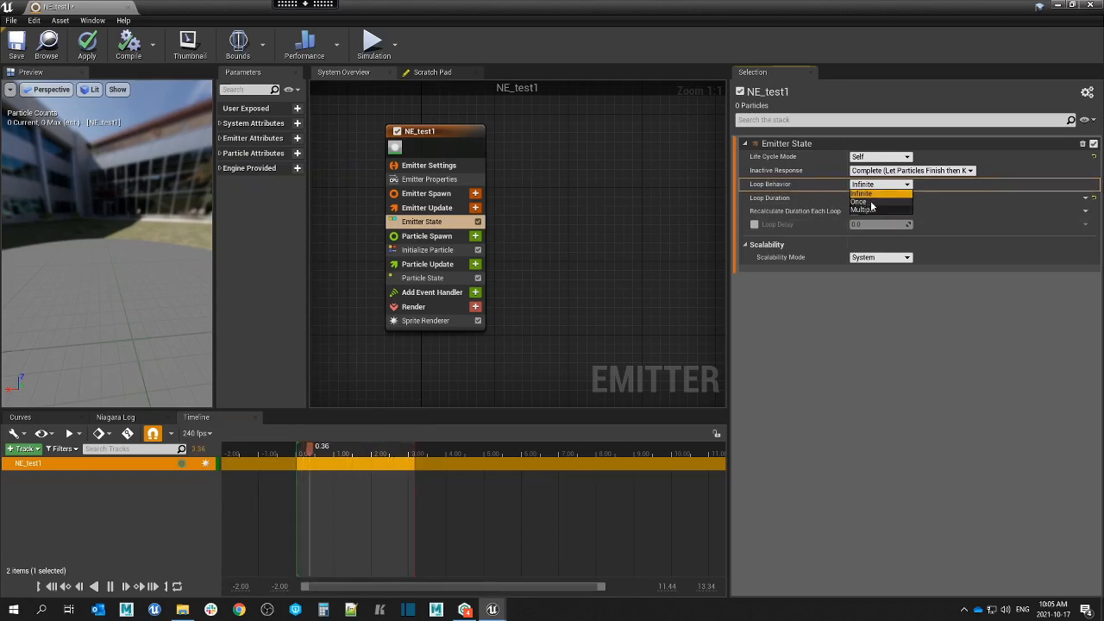
left_click(869, 202)
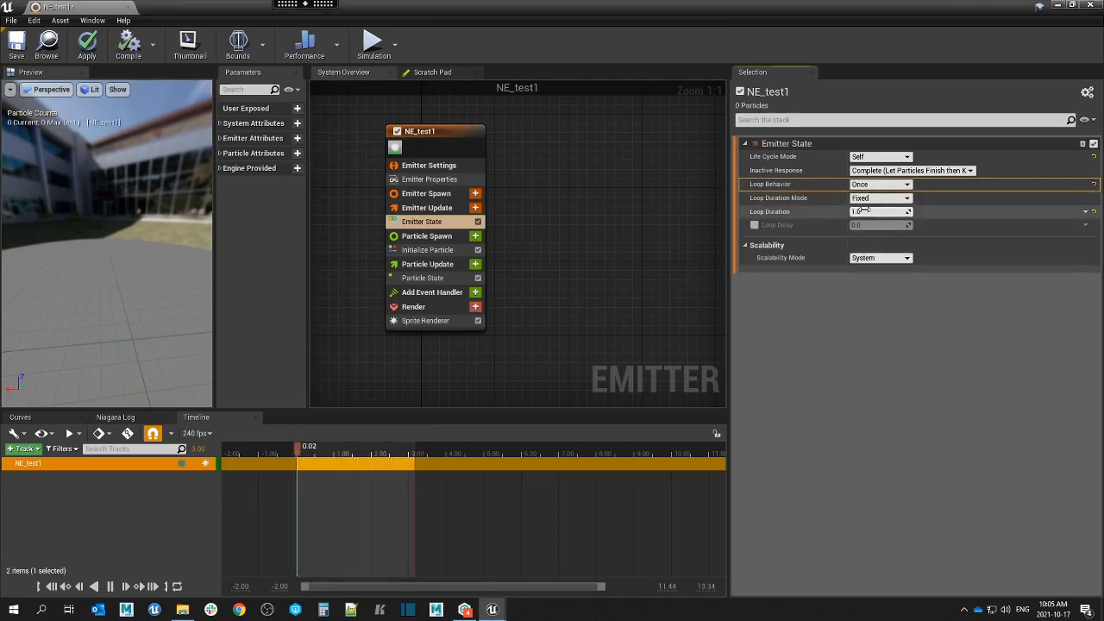
left_click(880, 198)
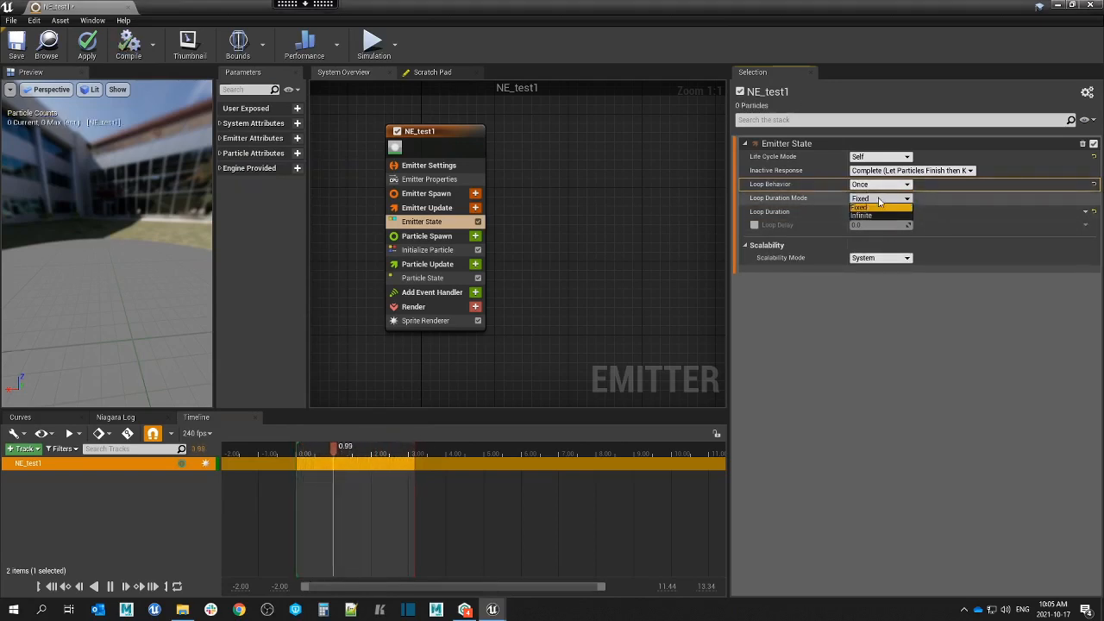
left_click(877, 207)
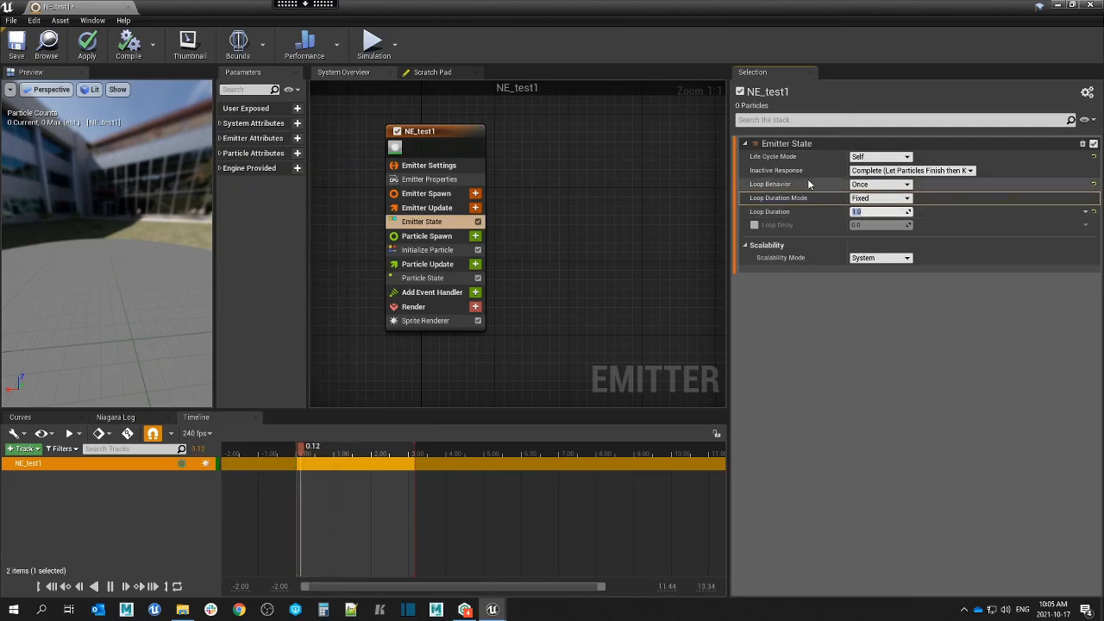
mouse_move(801, 188)
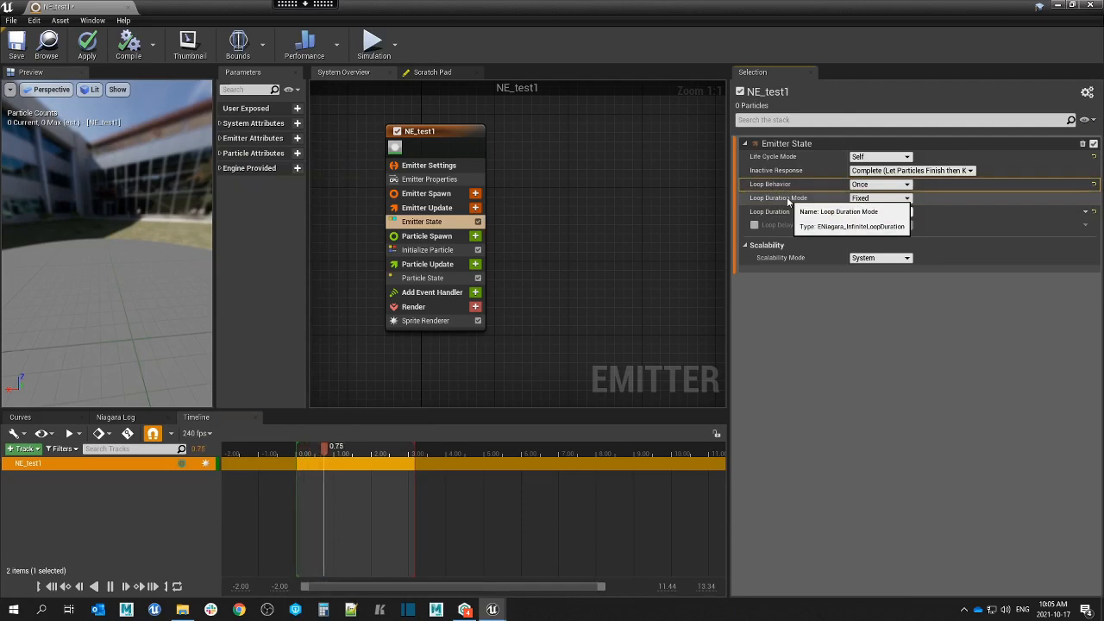
left_click(879, 198)
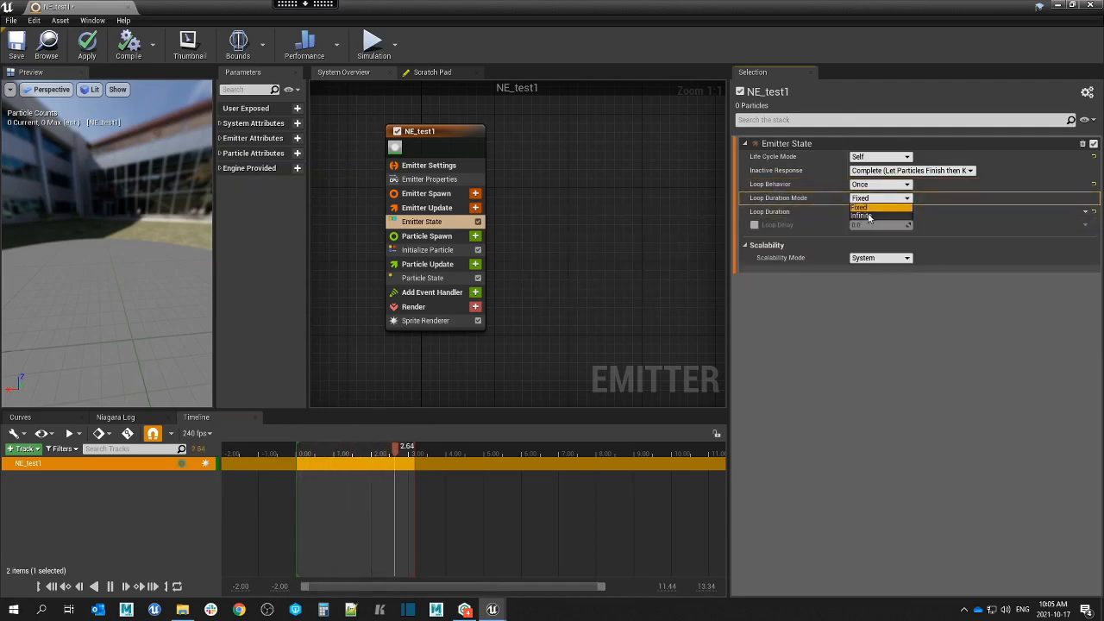
left_click(865, 216)
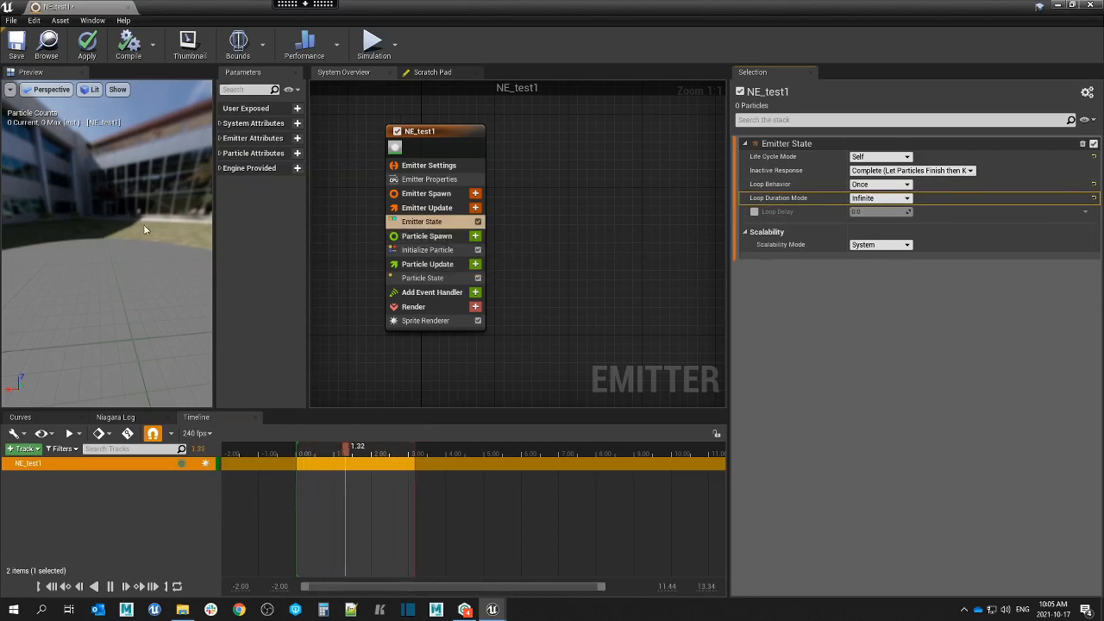
Try a Spawn Rate module in the Emitter Update stage and delete it again.
left_click_drag(145, 230, 158, 231)
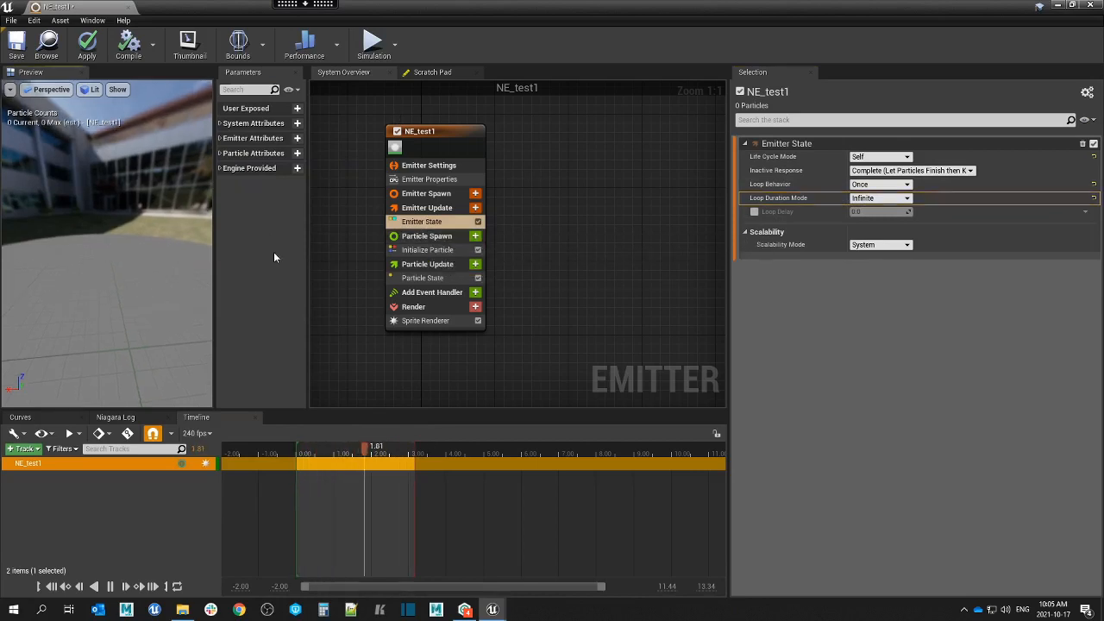
left_click(475, 208)
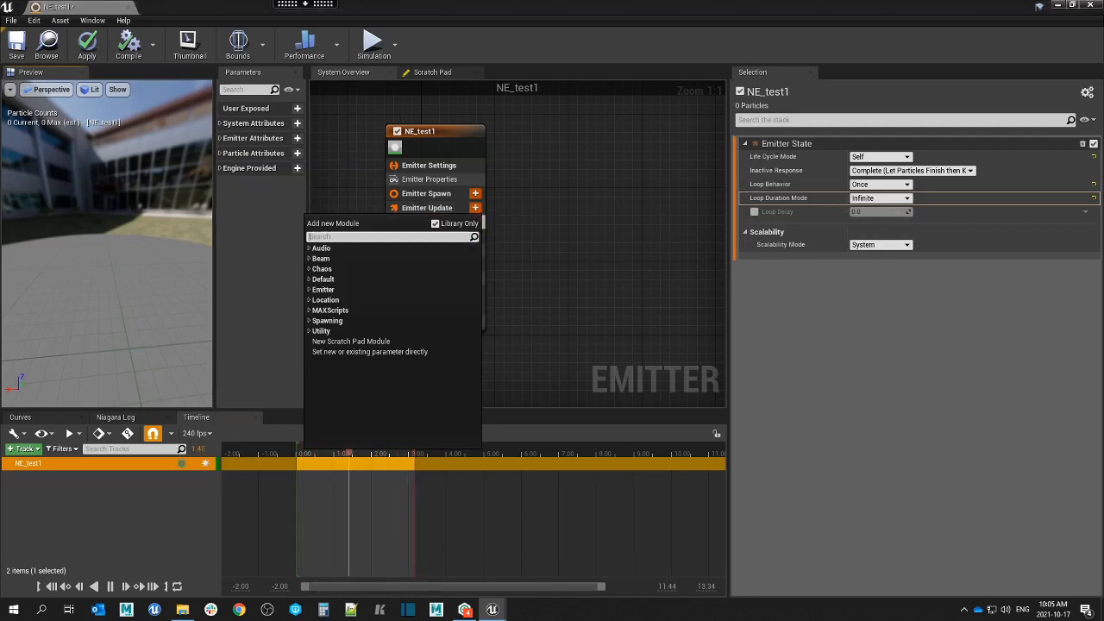
type("spawn")
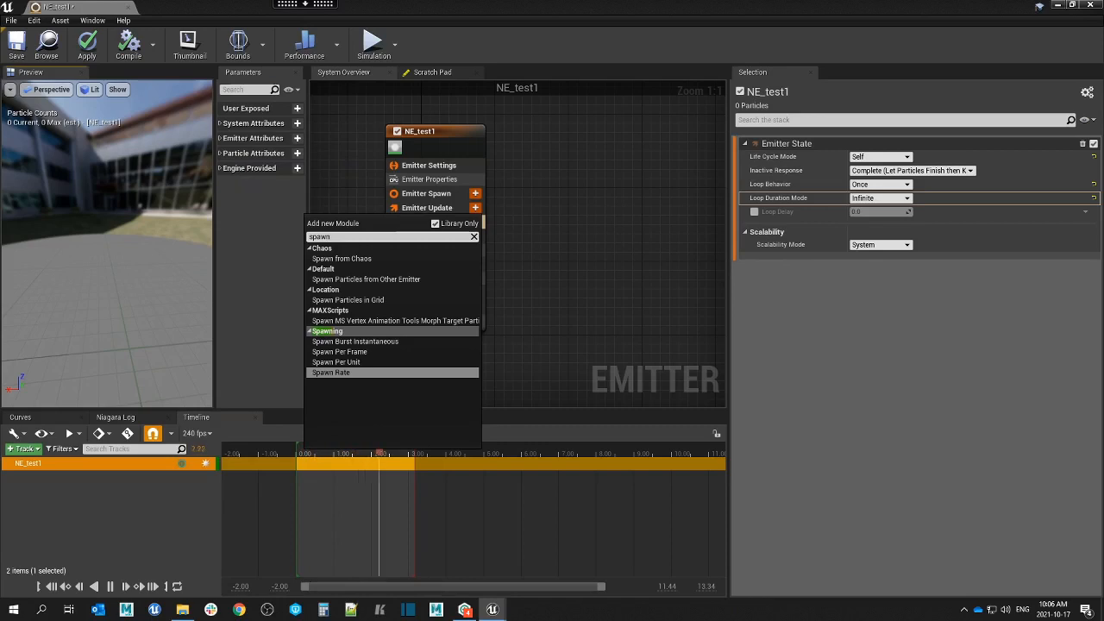
left_click(343, 372)
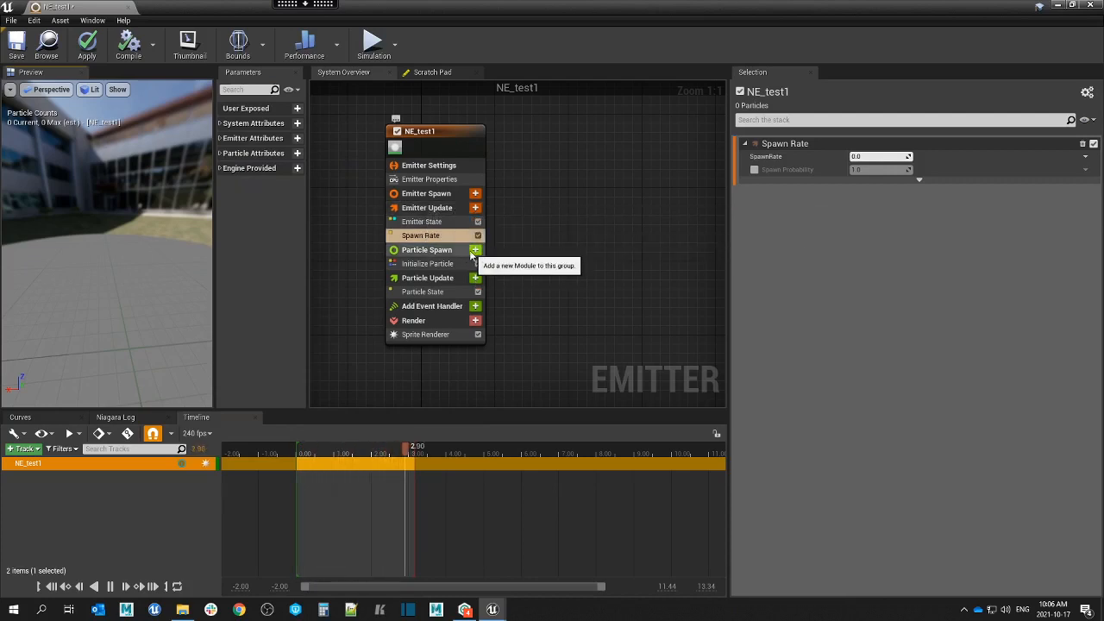
key("Delete")
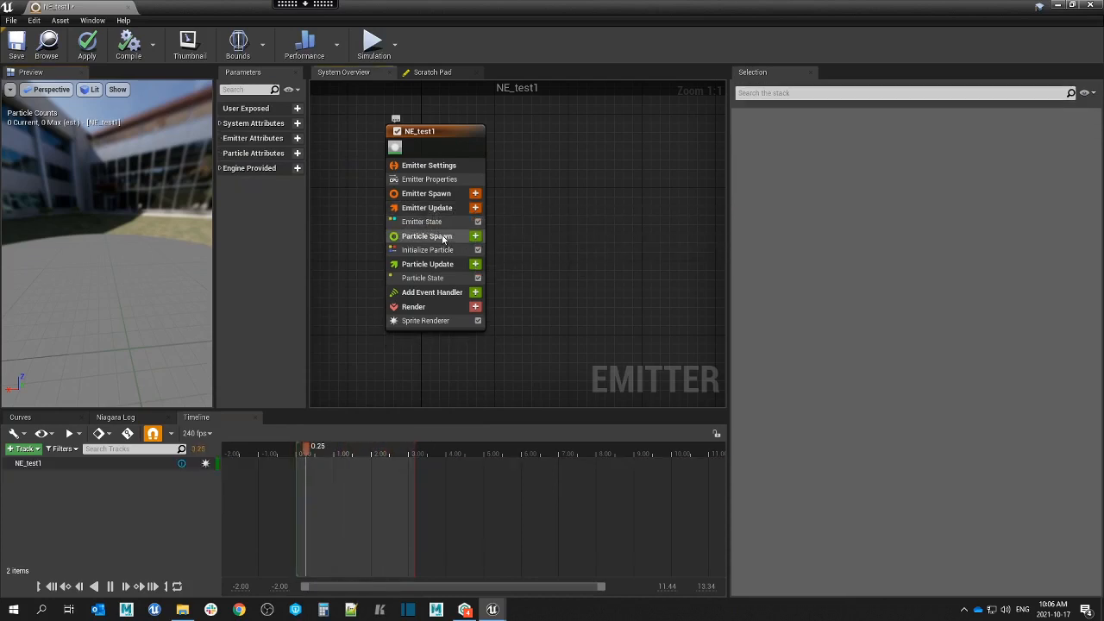
left_click(475, 236)
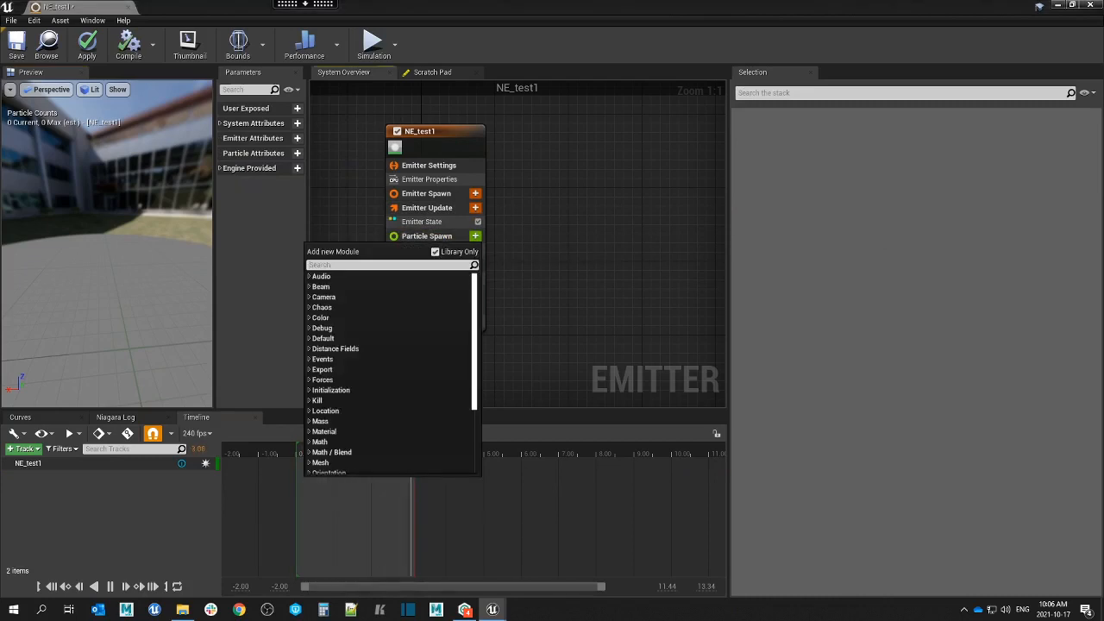
left_click(527, 252)
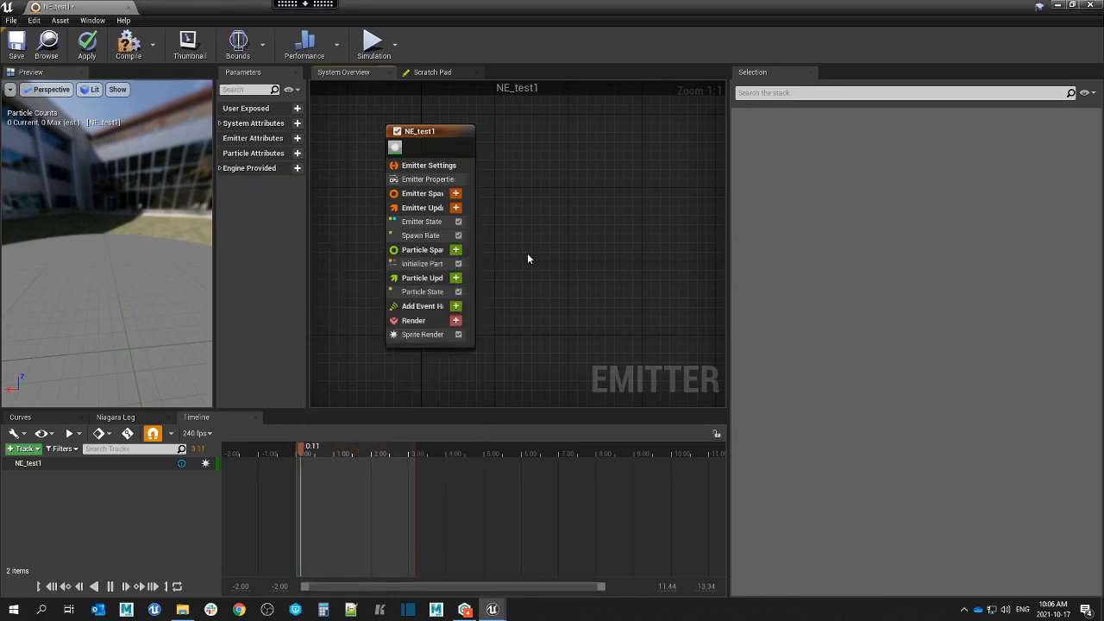
left_click(431, 236)
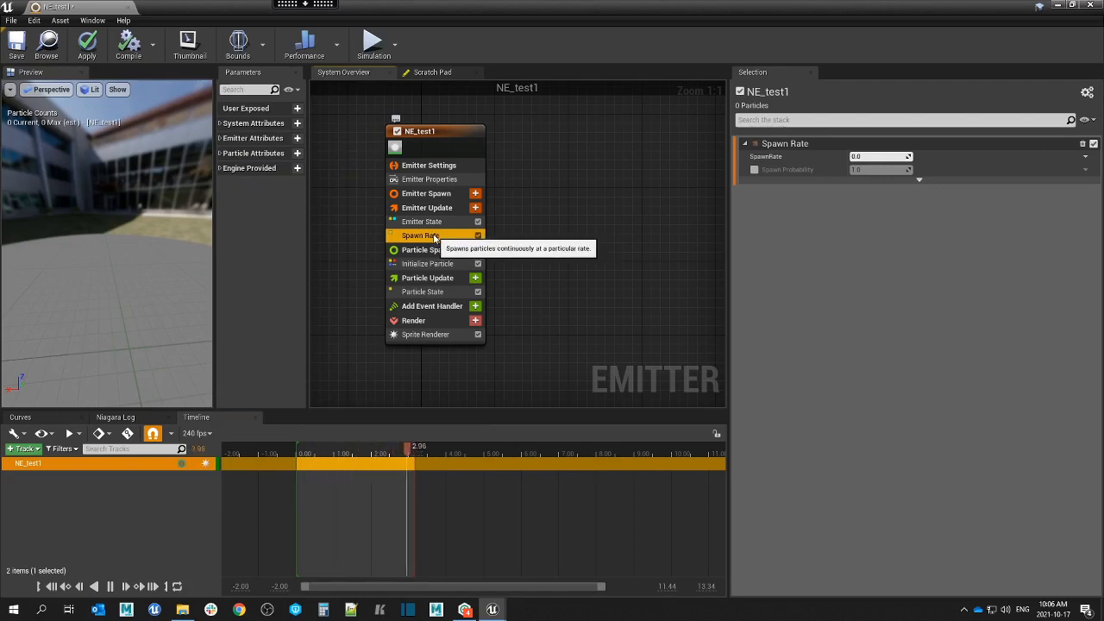
key("Delete")
Search the modules available for the Particle Spawn stage for "spawn", leaving the stage's contents as they are.
left_click(475, 235)
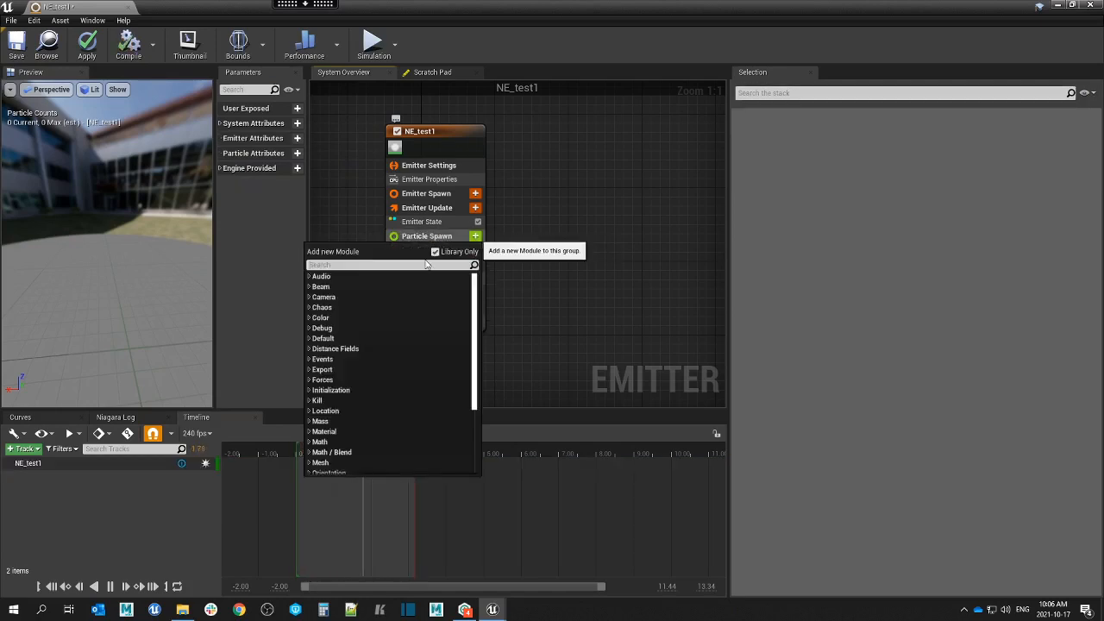
type("spawn")
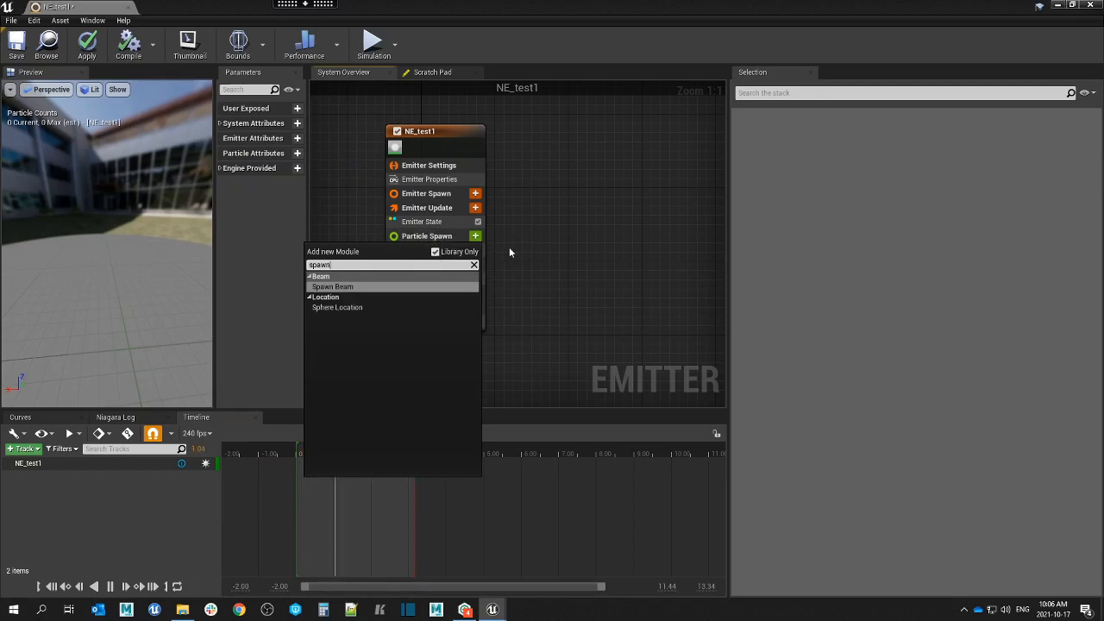
left_click(474, 265)
left_click(532, 245)
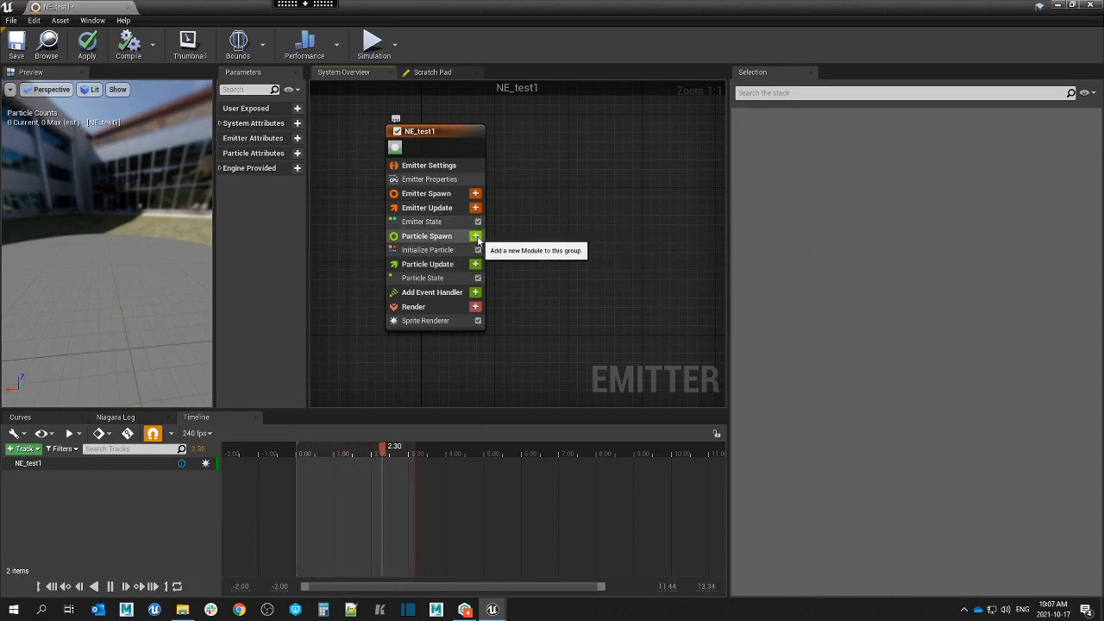
Add a Spawn Rate module to the Emitter Update stage and set its SpawnRate to 3.
left_click(475, 207)
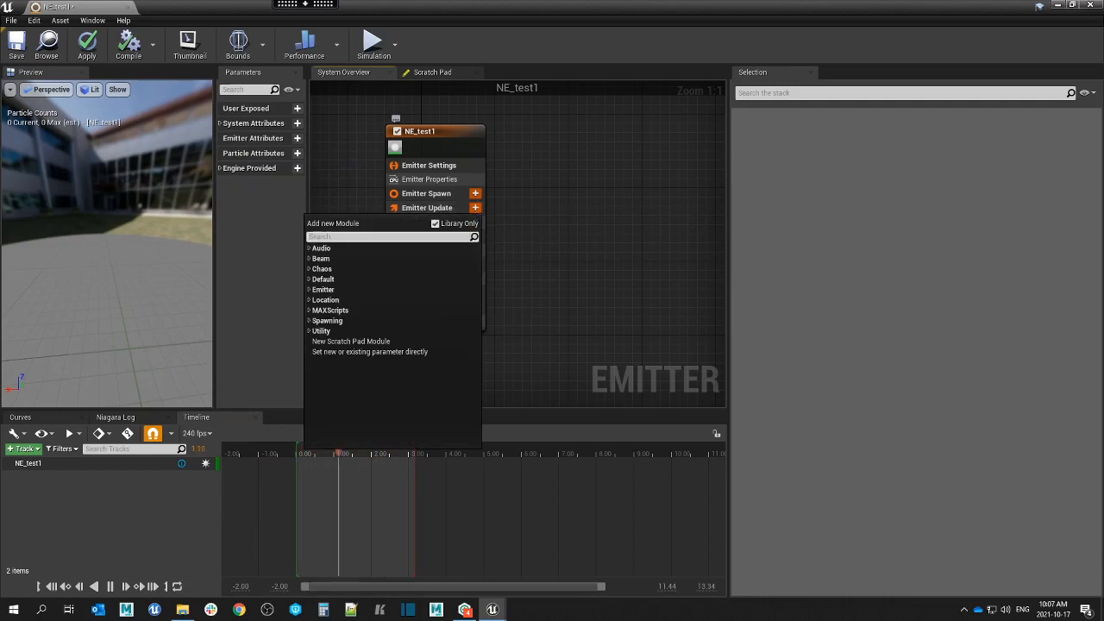
type("spawn")
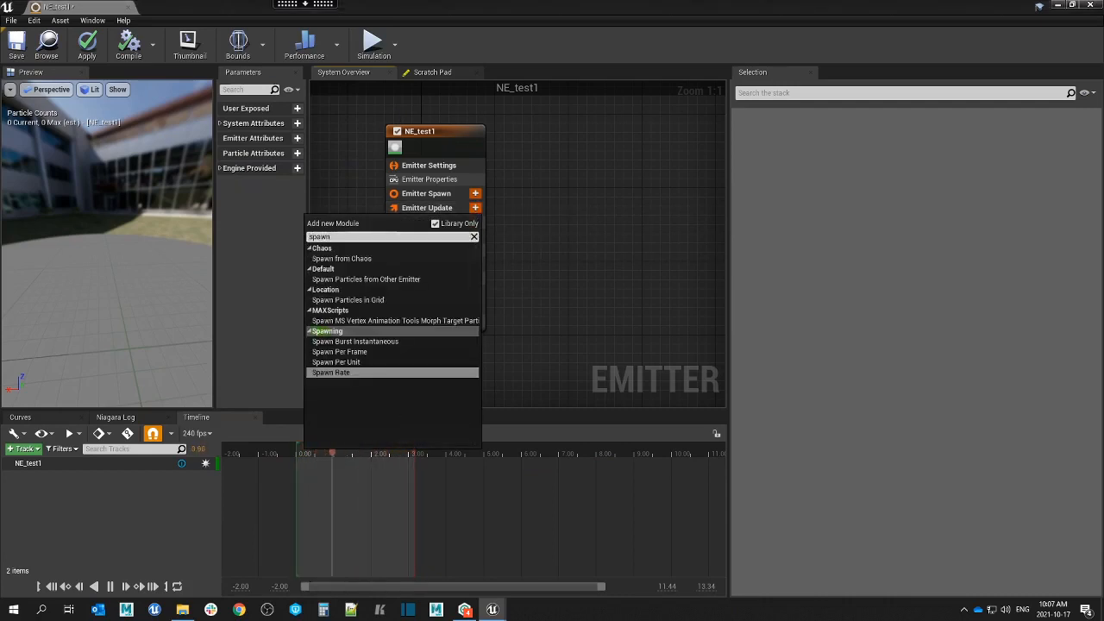
left_click(349, 371)
left_click(860, 157)
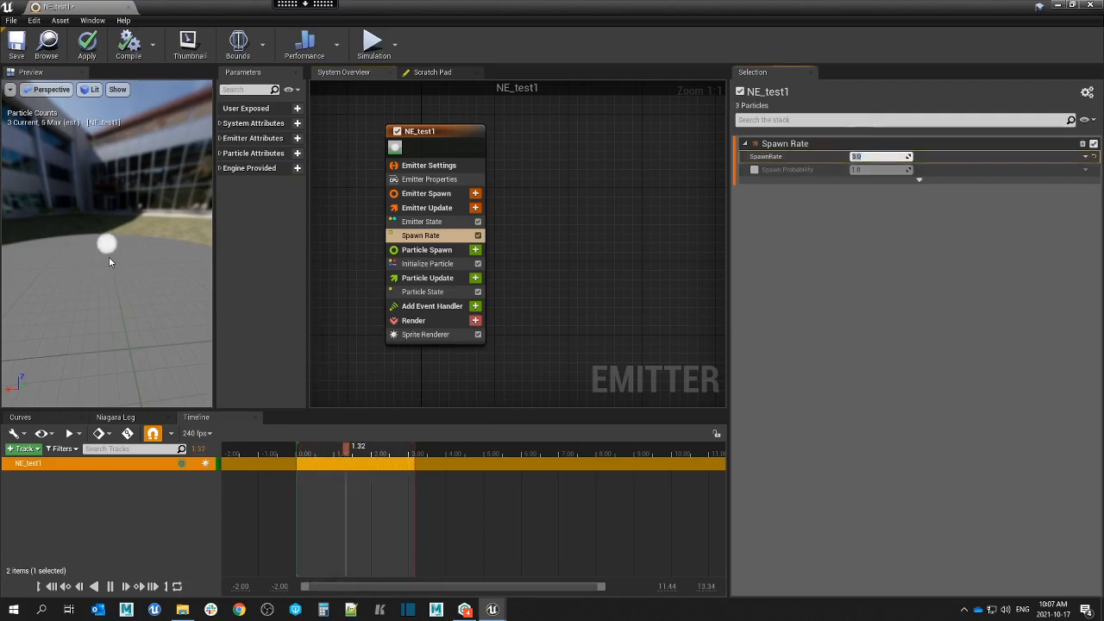
left_click_drag(109, 261, 129, 259)
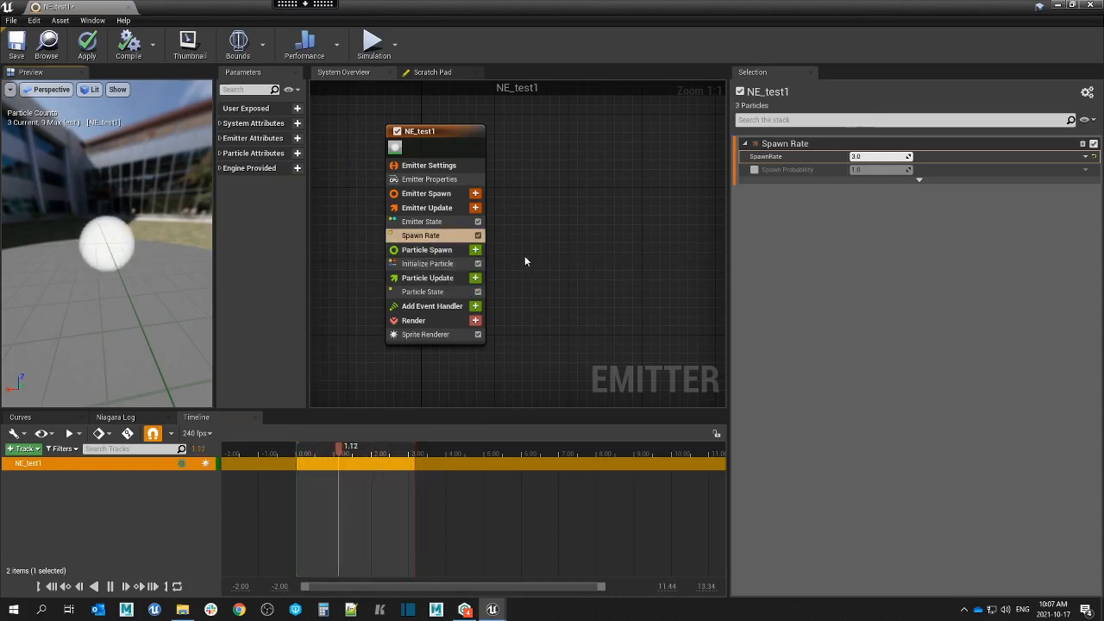
Add an Add Velocity module to the Particle Spawn stage and fix its unmet dependency by adding SolveForcesAndVelocity.
left_click(437, 266)
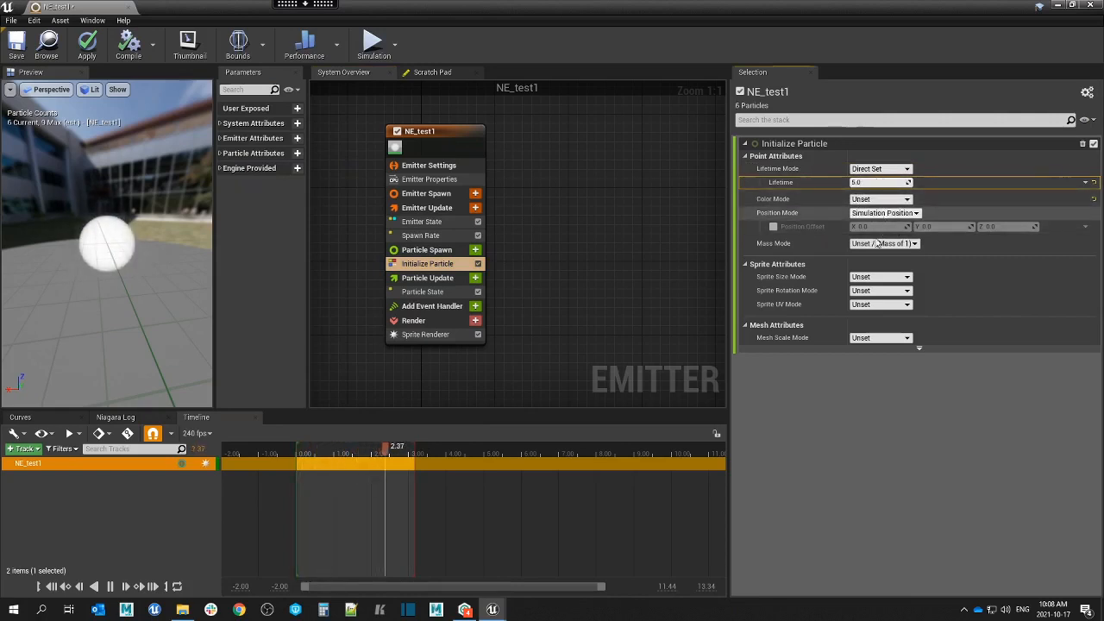
left_click(475, 251)
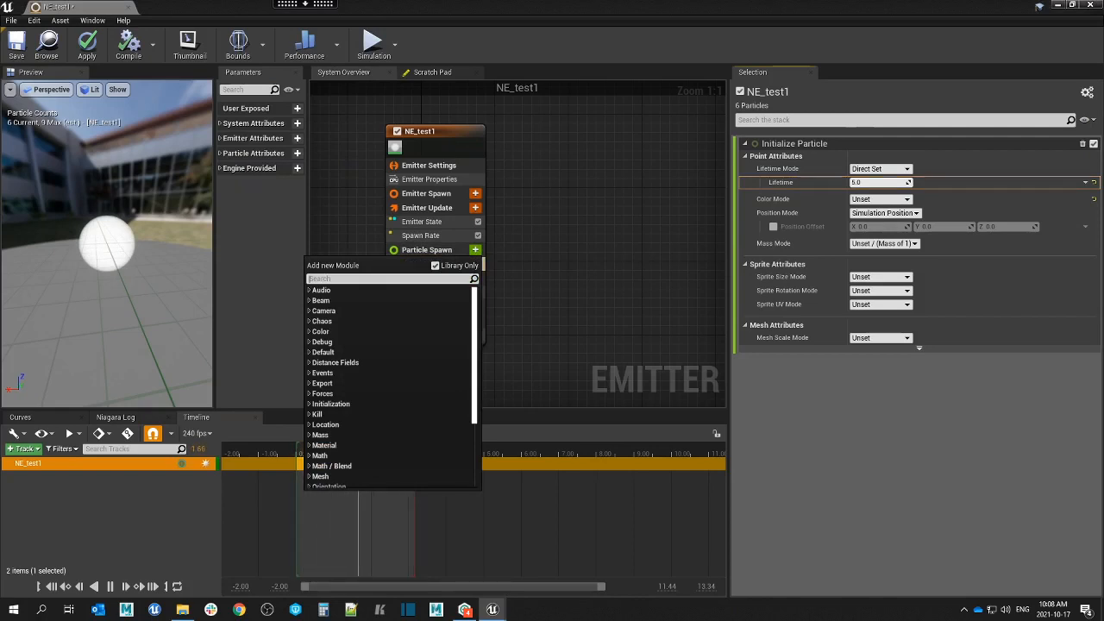
type("velo")
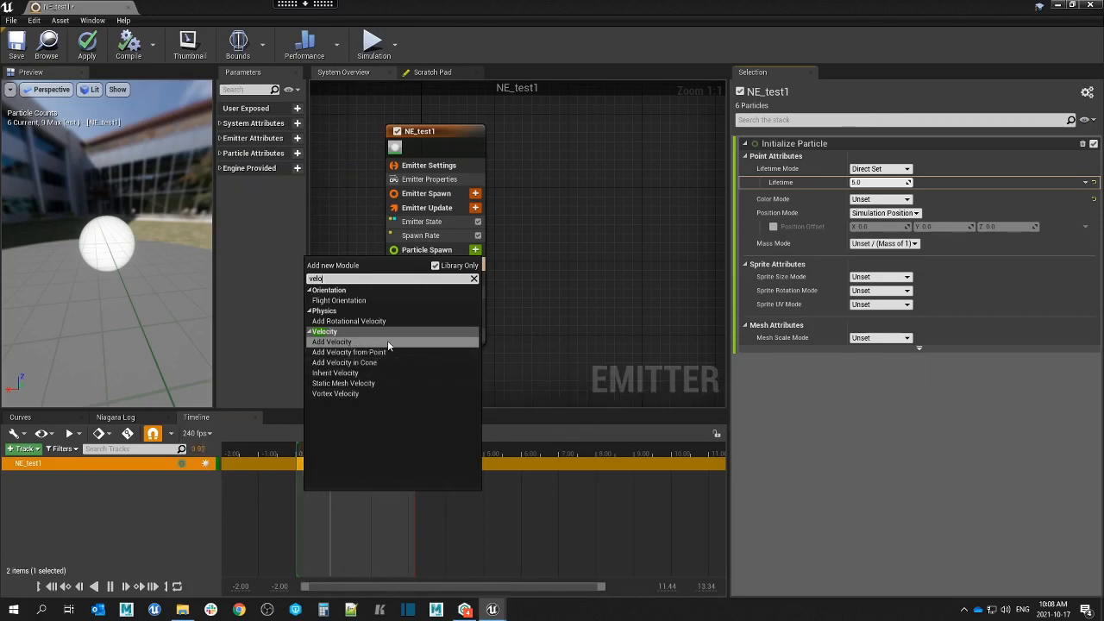
left_click(342, 341)
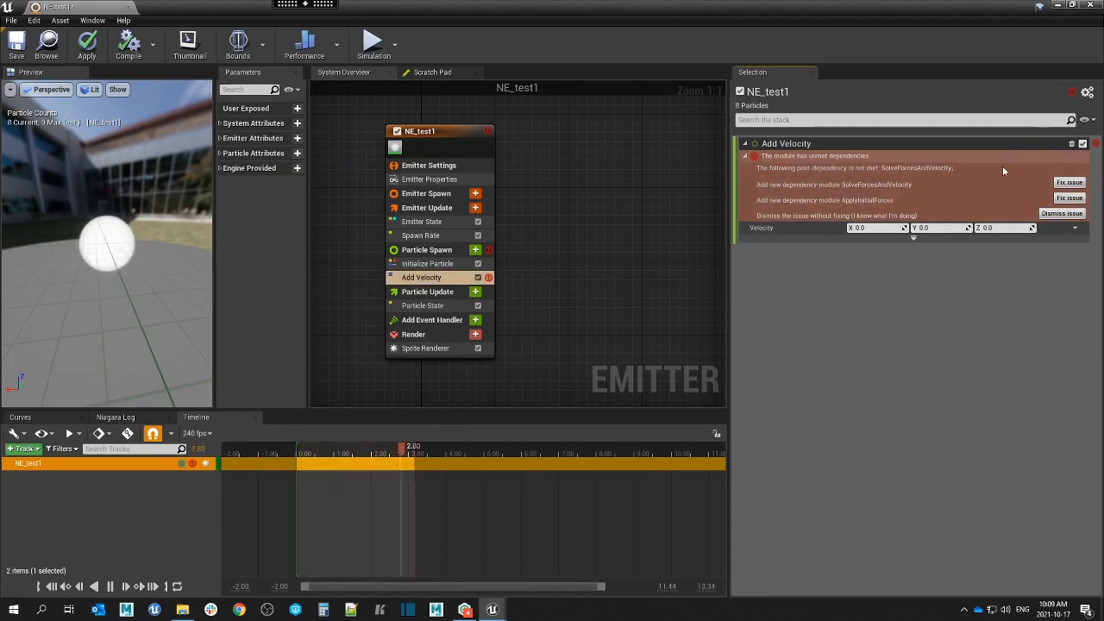
left_click(1068, 182)
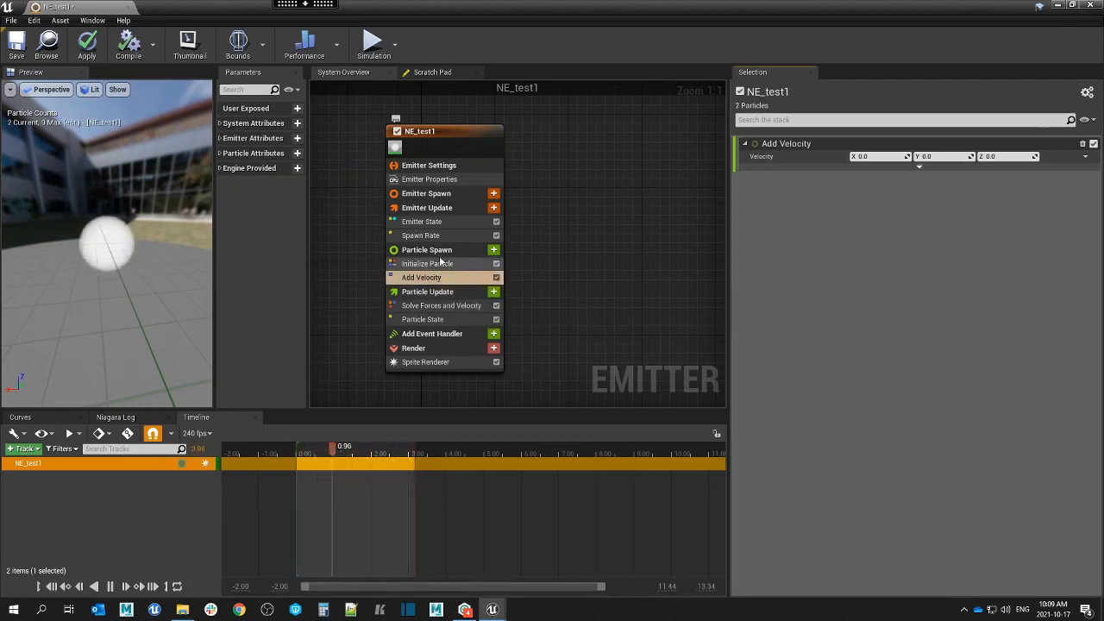
Delete the Add Velocity module from the Particle Spawn stage, keeping Solve Forces and Velocity.
left_click_drag(441, 263, 455, 280)
key("Delete")
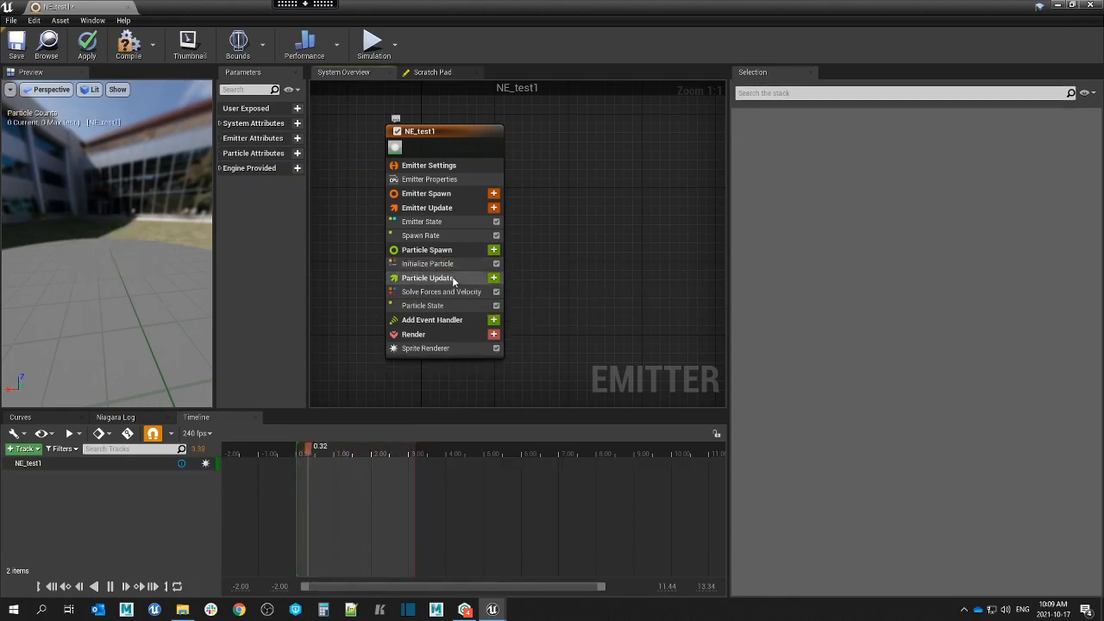
Try Add Velocity once more in the Particle Spawn stage and remove it.
left_click(478, 263)
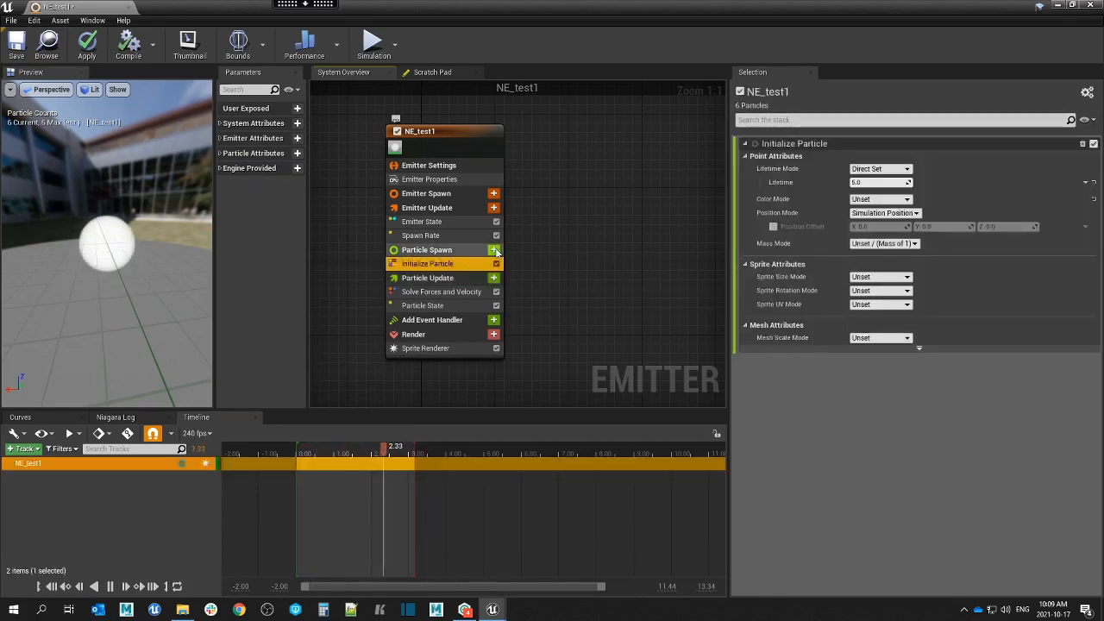
left_click(494, 249)
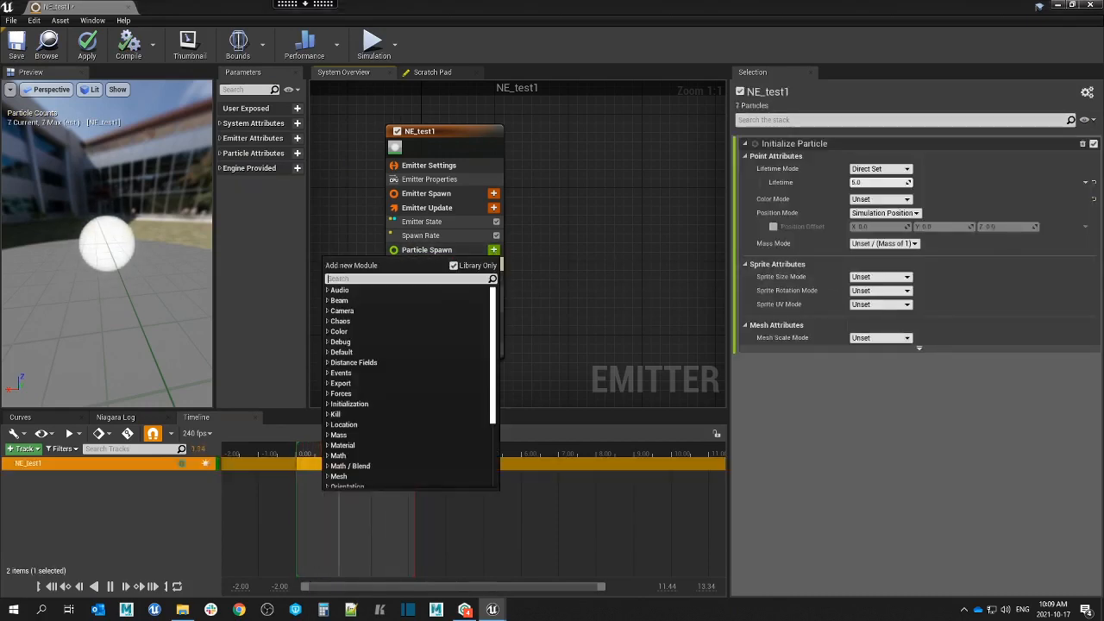
type("velo")
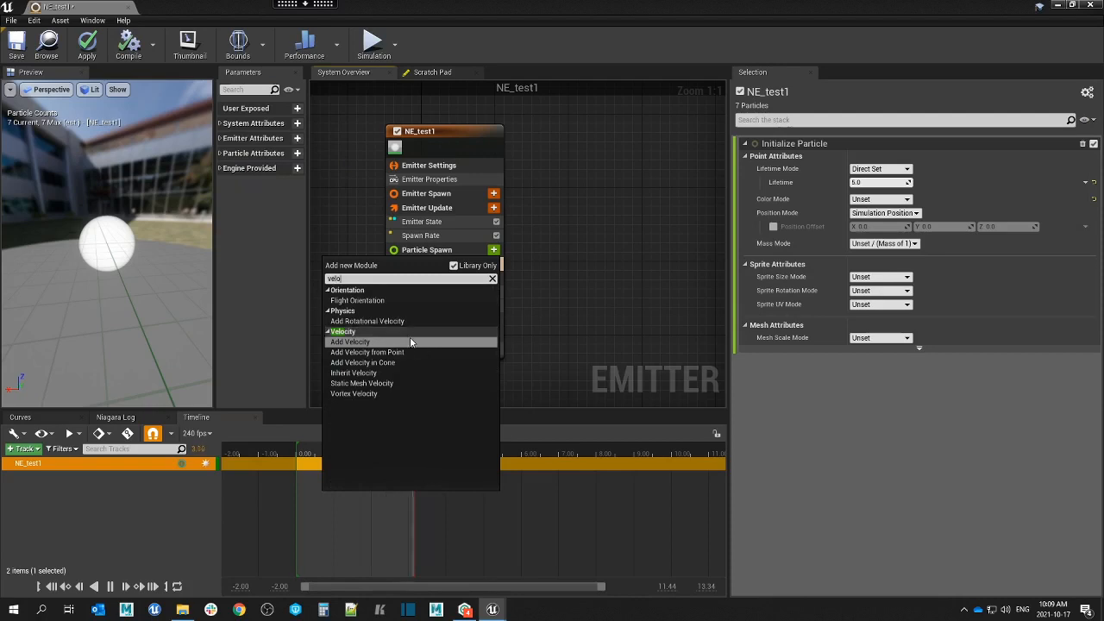
left_click(418, 342)
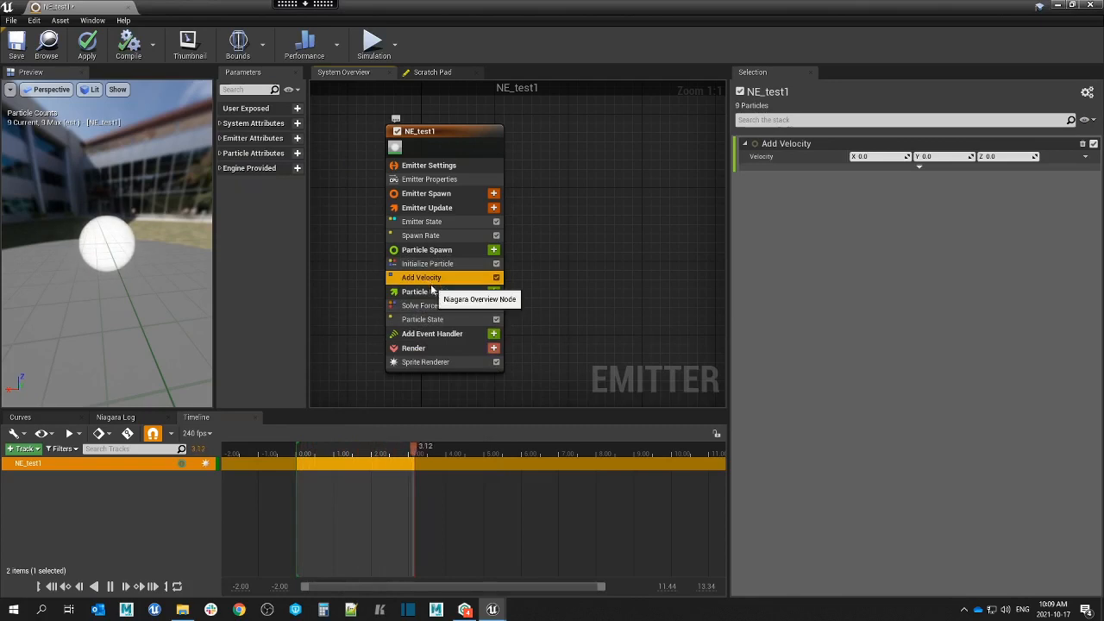
key("Delete")
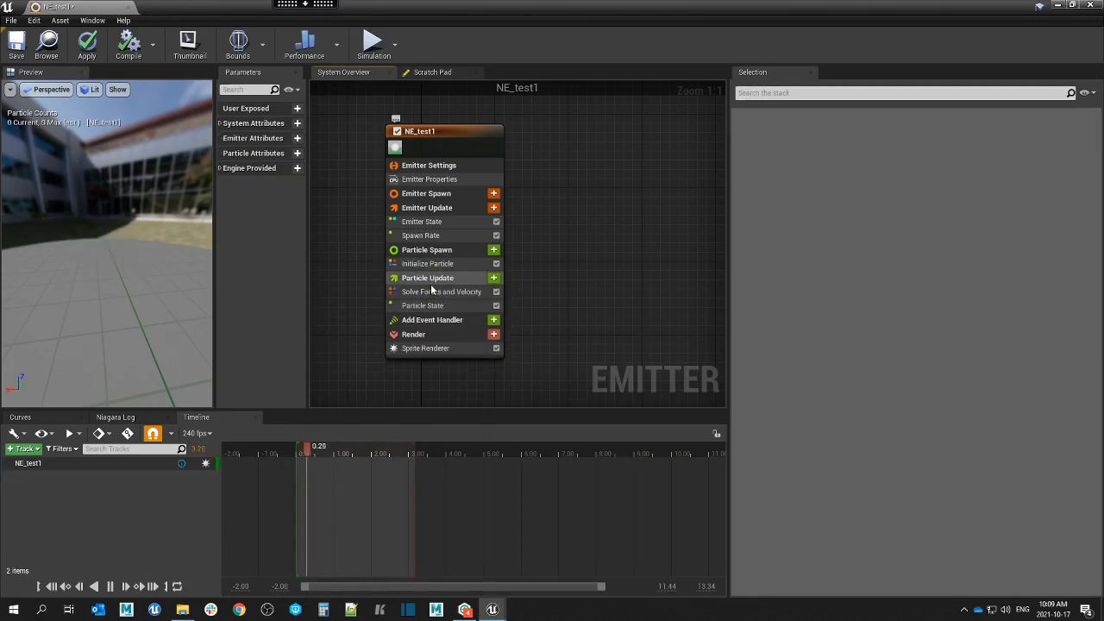
Add an Add Velocity module to the Particle Update stage and fix its dependency by moving it before SolveForcesAndVelocity.
left_click(494, 279)
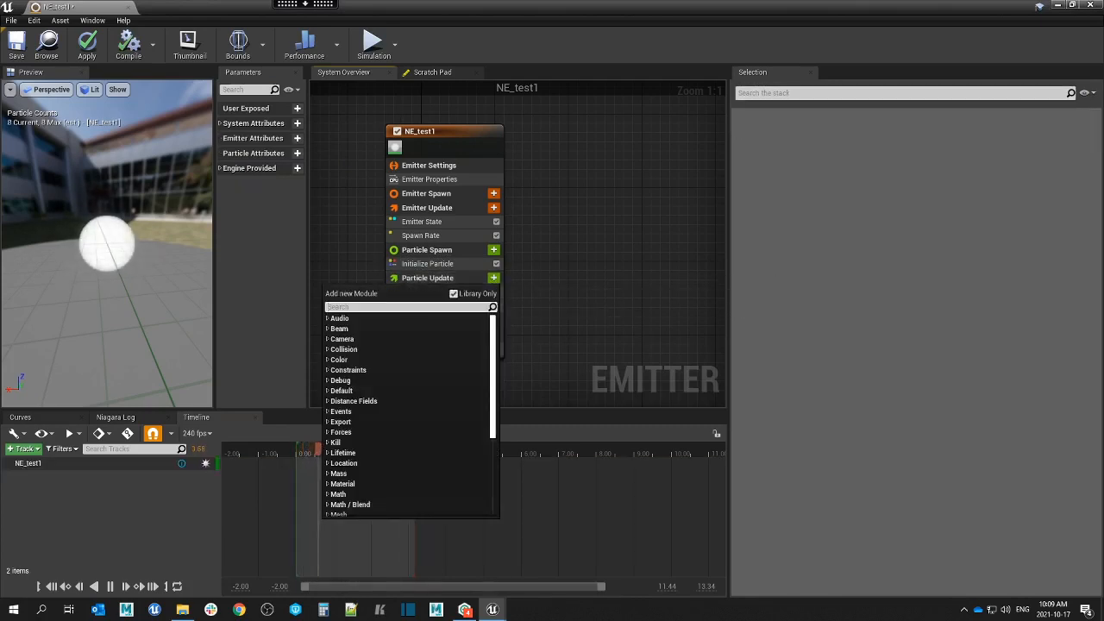
type("v")
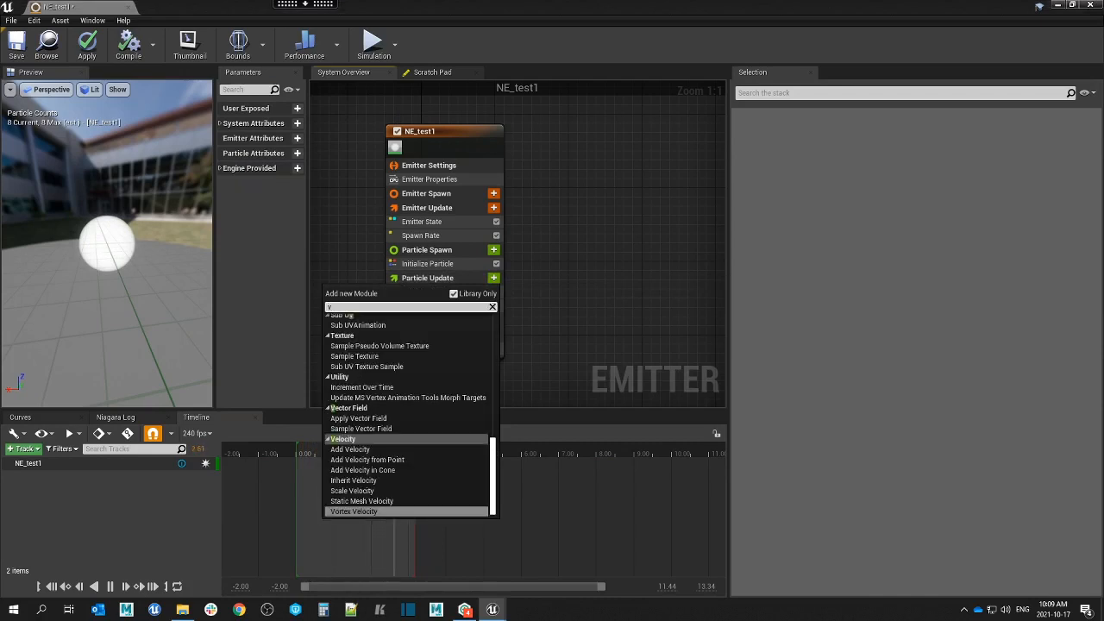
type("elo")
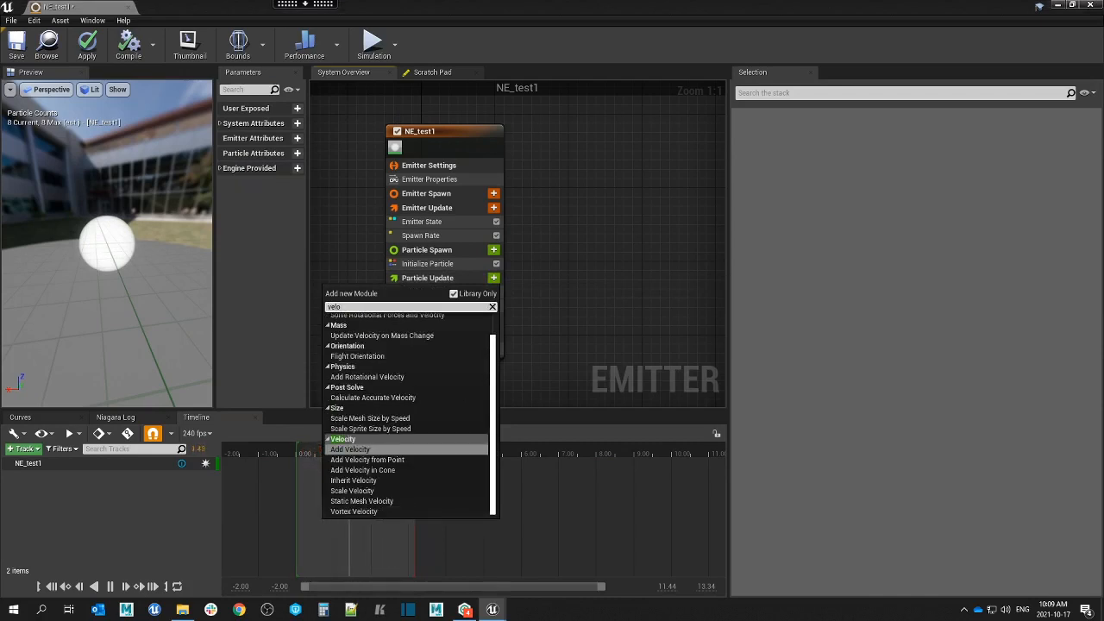
left_click(410, 449)
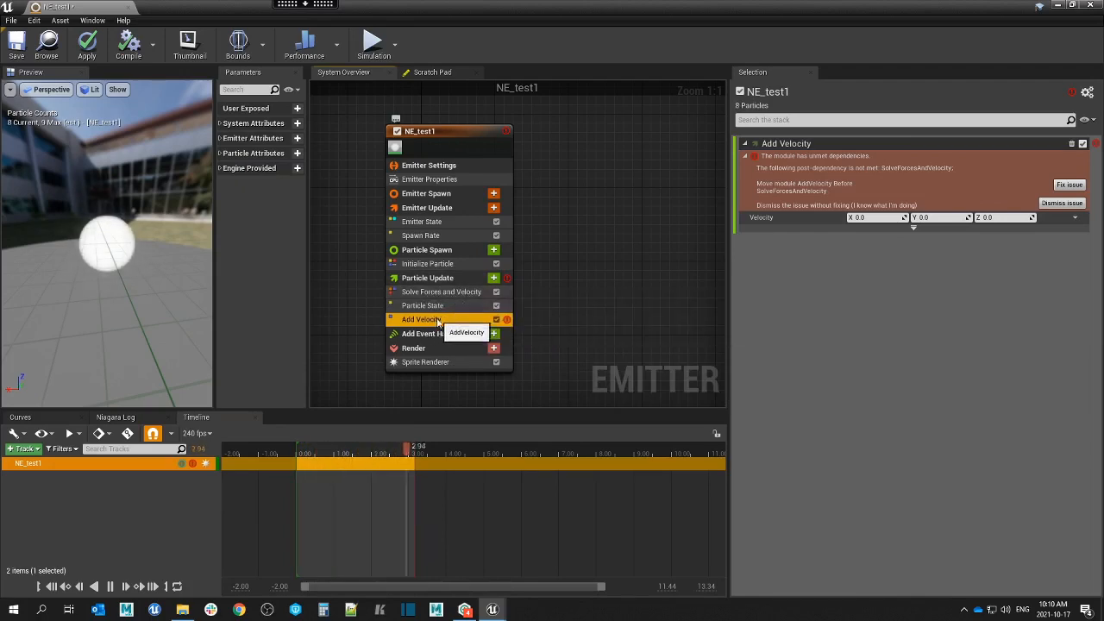
left_click(1069, 186)
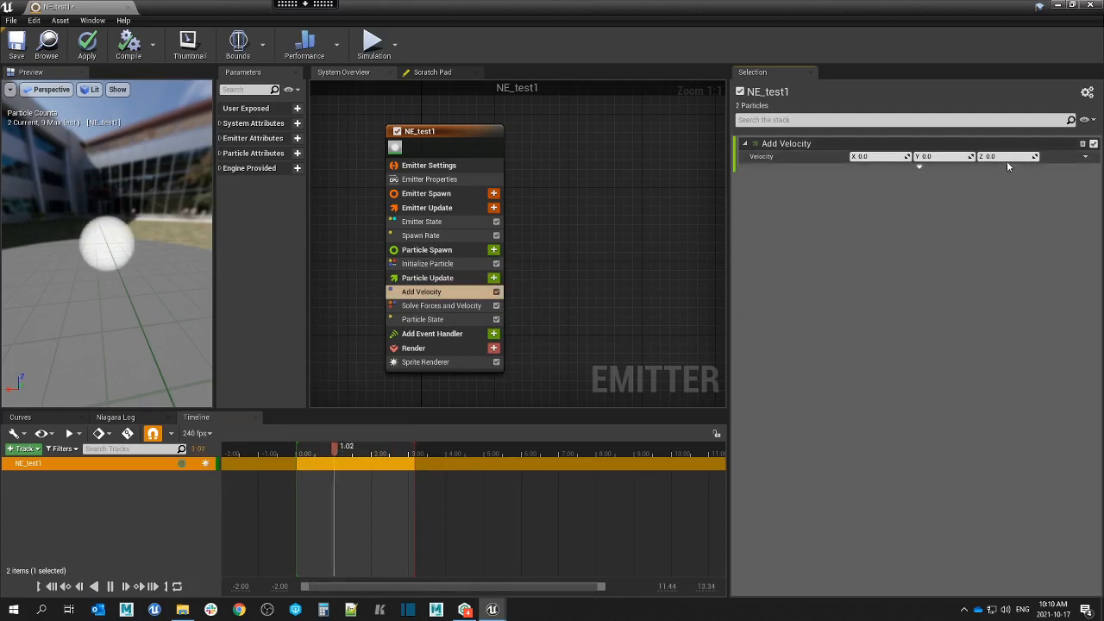
Set the Z velocity of the Add Velocity module to 10 and open the Solve Forces and Velocity module's settings.
left_click_drag(79, 299, 156, 285)
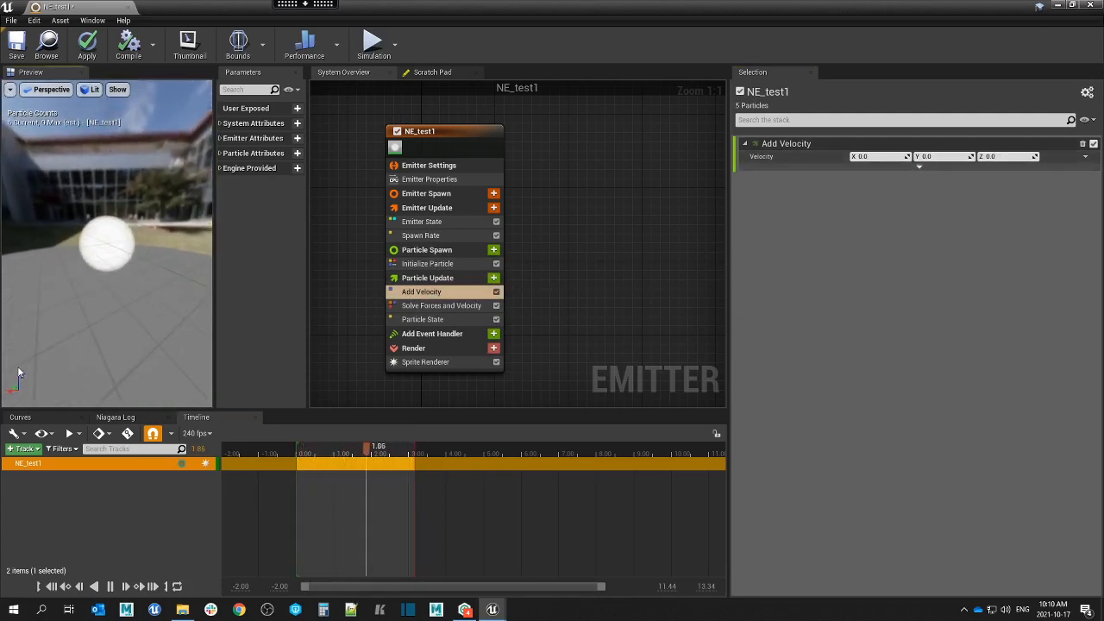
left_click_drag(59, 349, 19, 394)
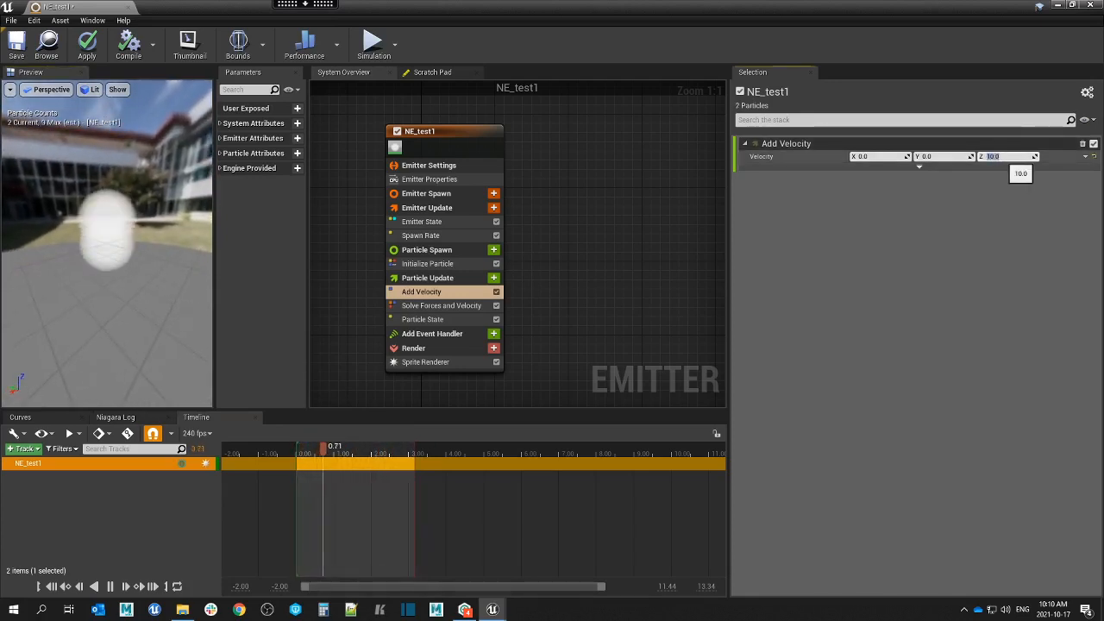
type("10")
key("Return")
left_click_drag(111, 210, 111, 203)
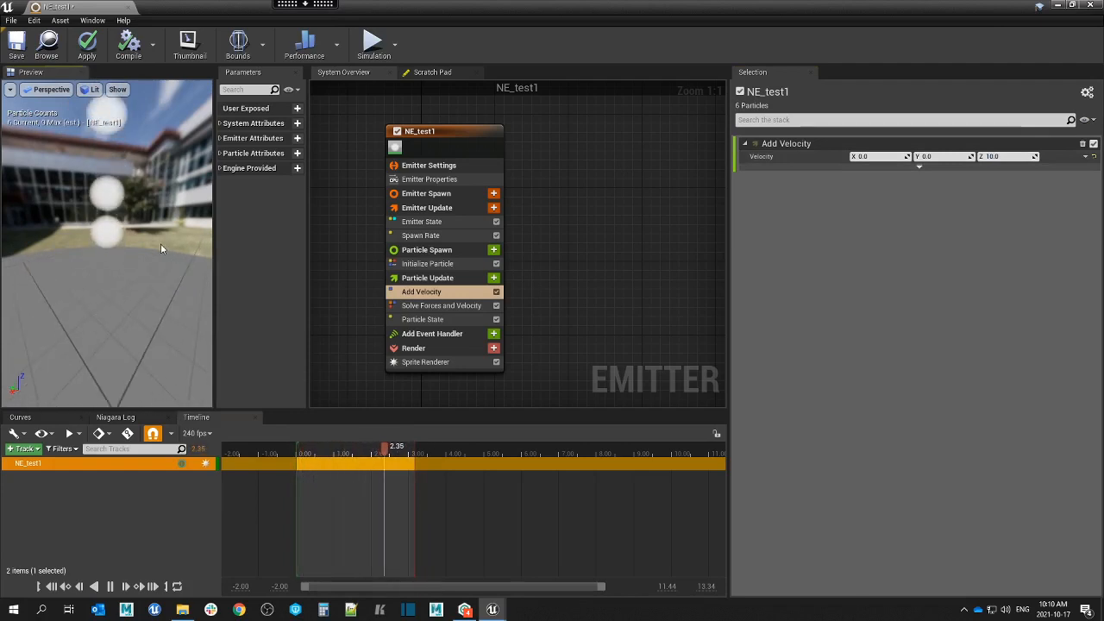
left_click(457, 307)
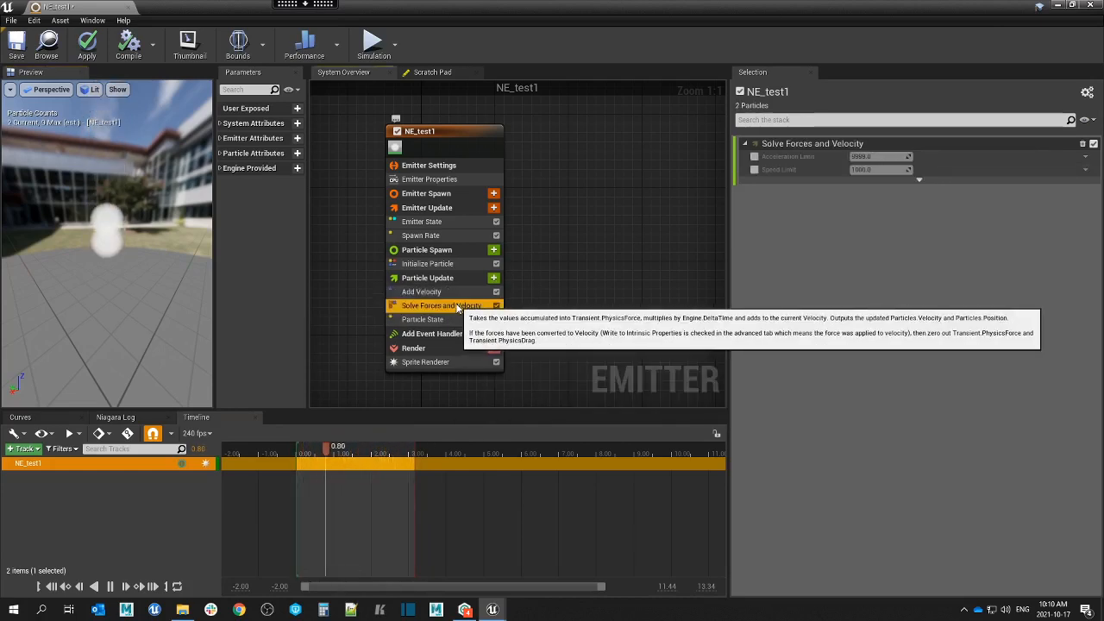
Try the Add Velocity module in the Particle Spawn stage, and return it to Particle Update above Solve Forces and Velocity.
left_click(448, 293)
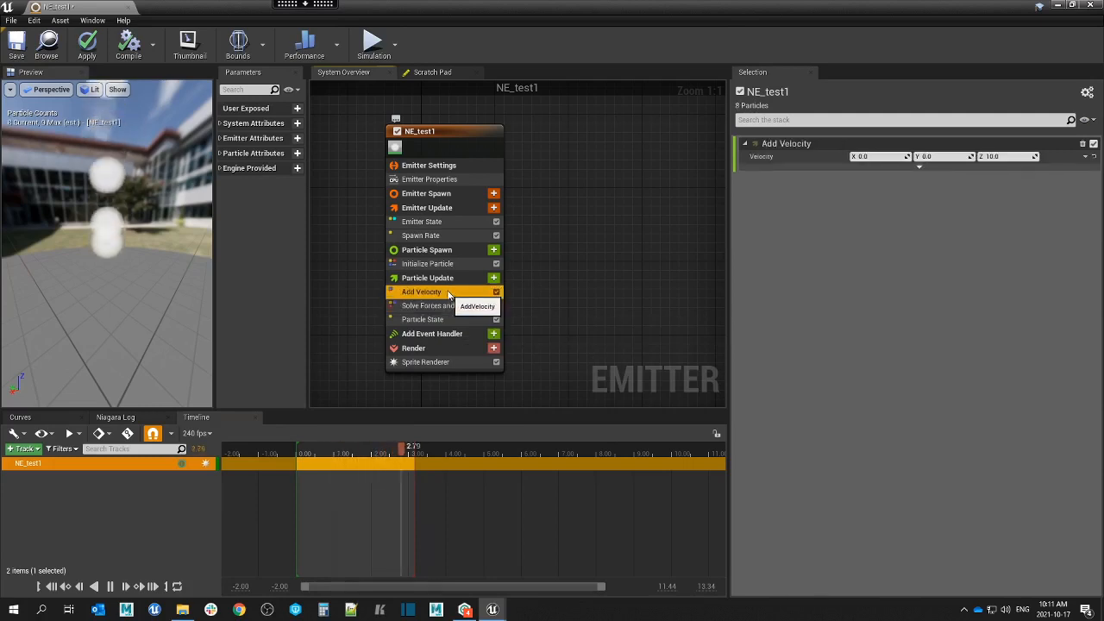
left_click_drag(448, 294, 457, 273)
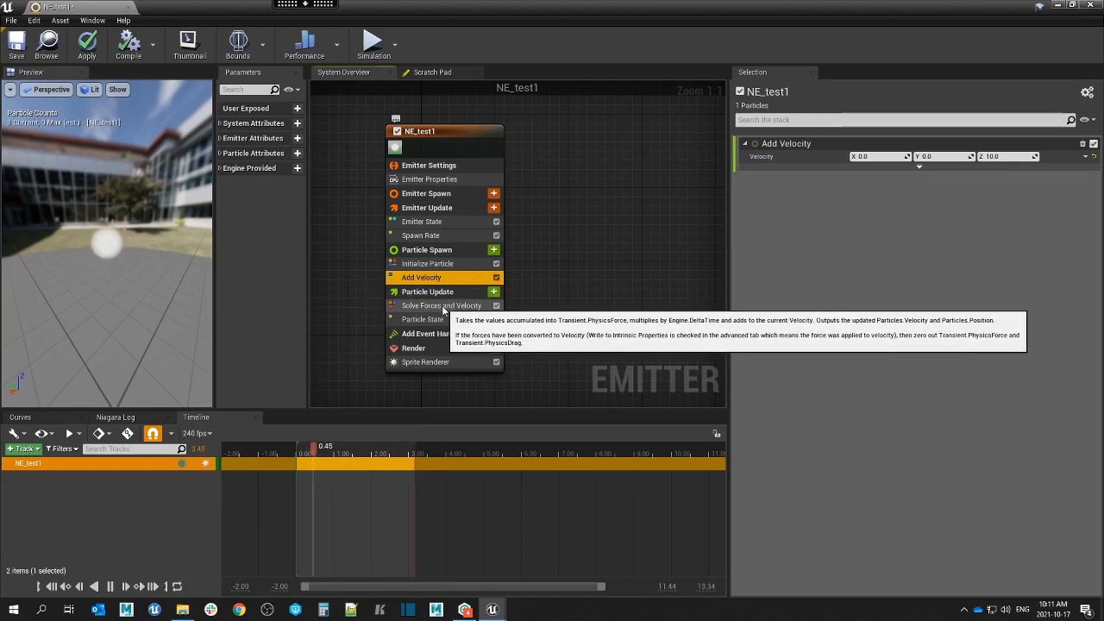
left_click_drag(447, 284, 450, 298)
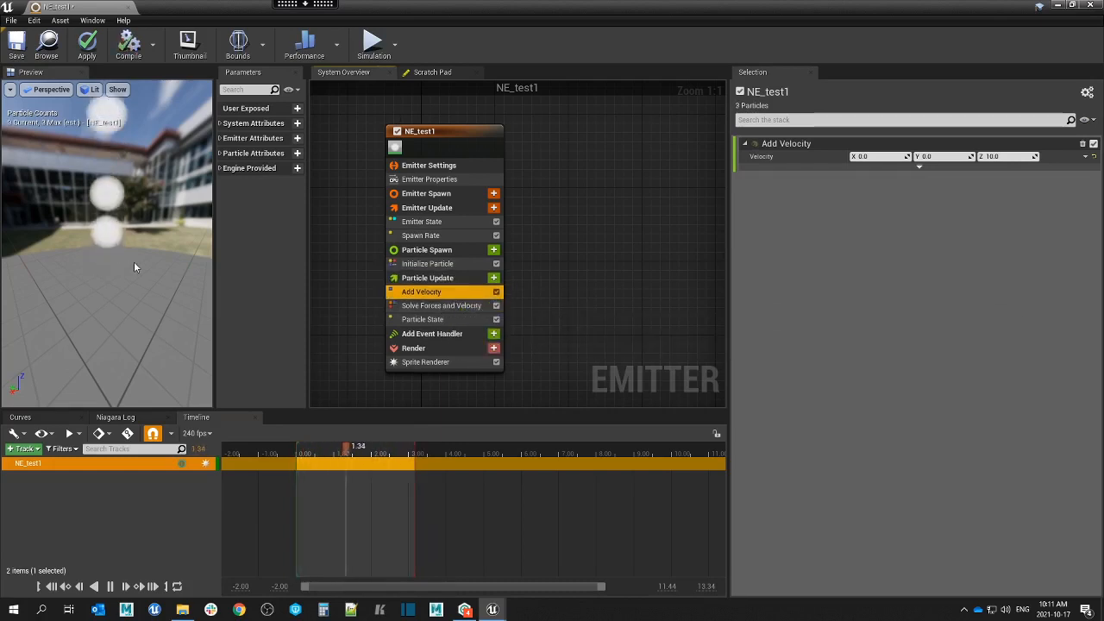
mouse_move(136, 235)
left_mouse_down()
mouse_move(147, 236)
mouse_move(69, 242)
mouse_move(164, 243)
mouse_move(145, 243)
left_mouse_up()
scroll(133, 237, "up", 3)
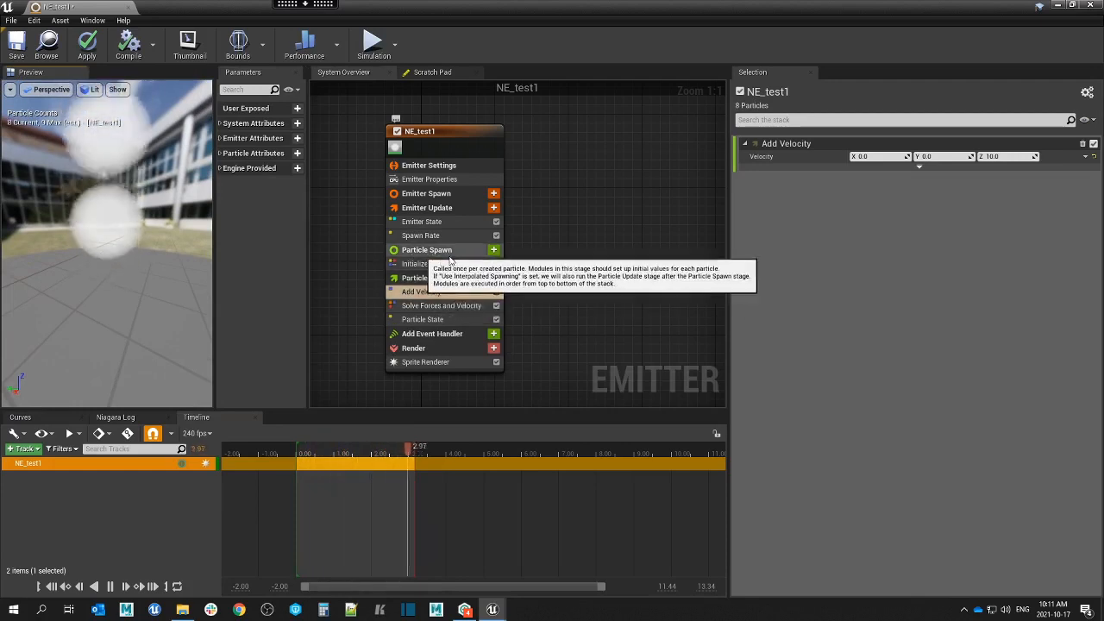
left_click(446, 296)
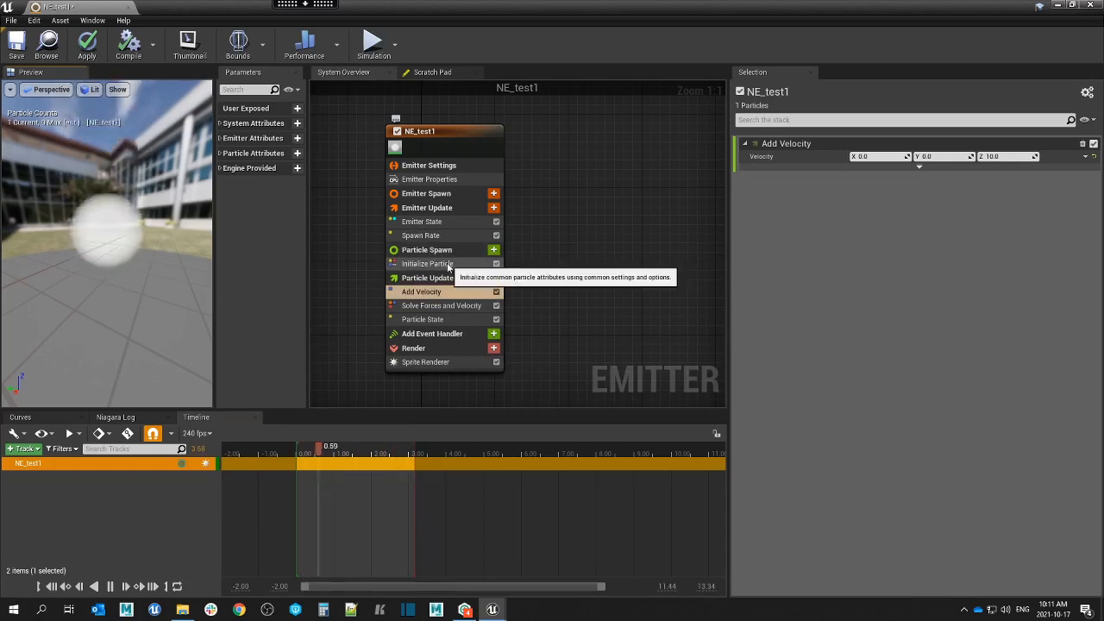
Set the Color Mode of the Initialize Particle module to Random Range.
left_click(449, 265)
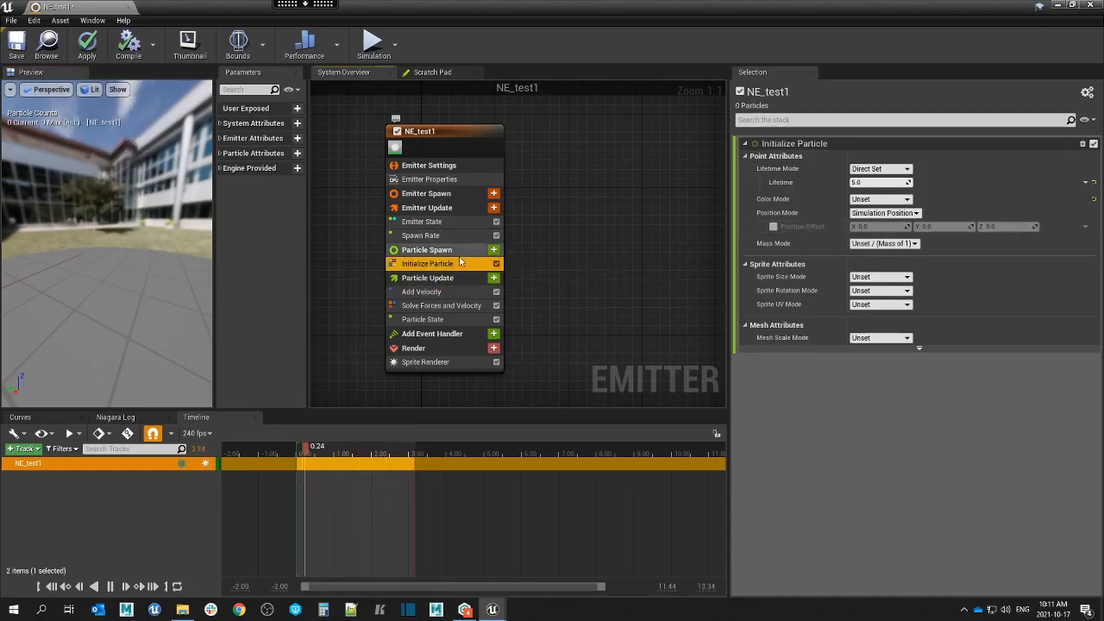
left_click(907, 200)
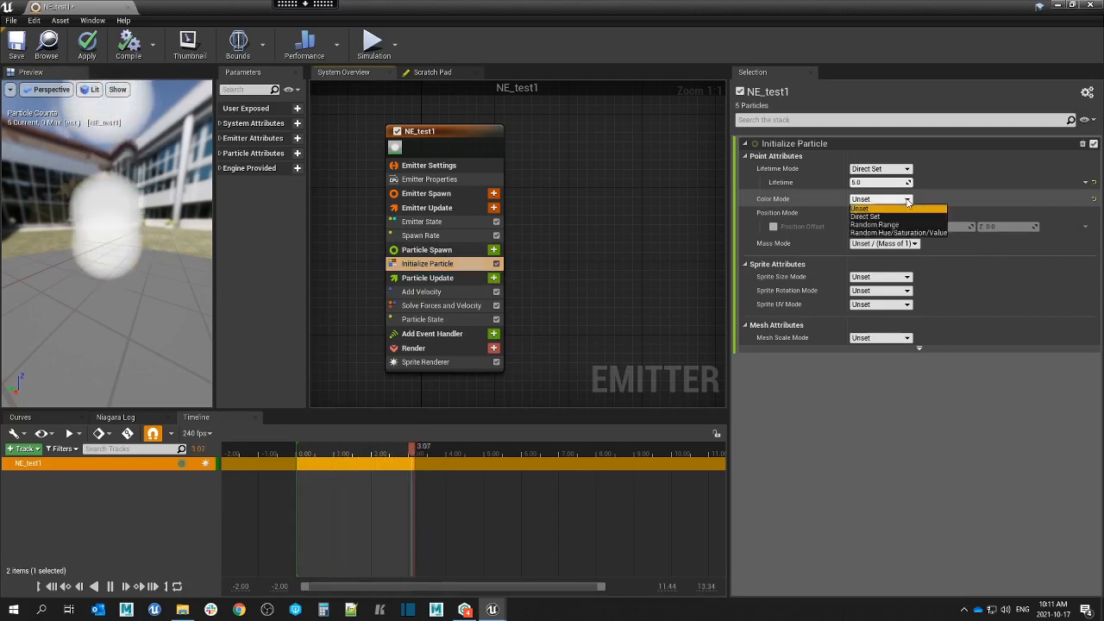
left_click(907, 200)
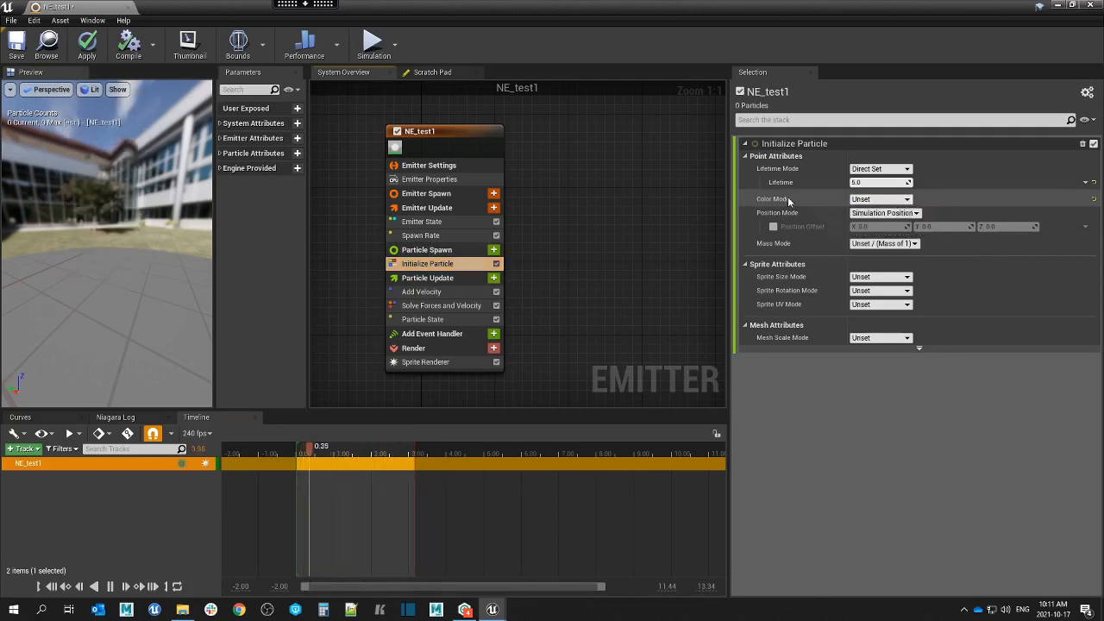
left_click(907, 200)
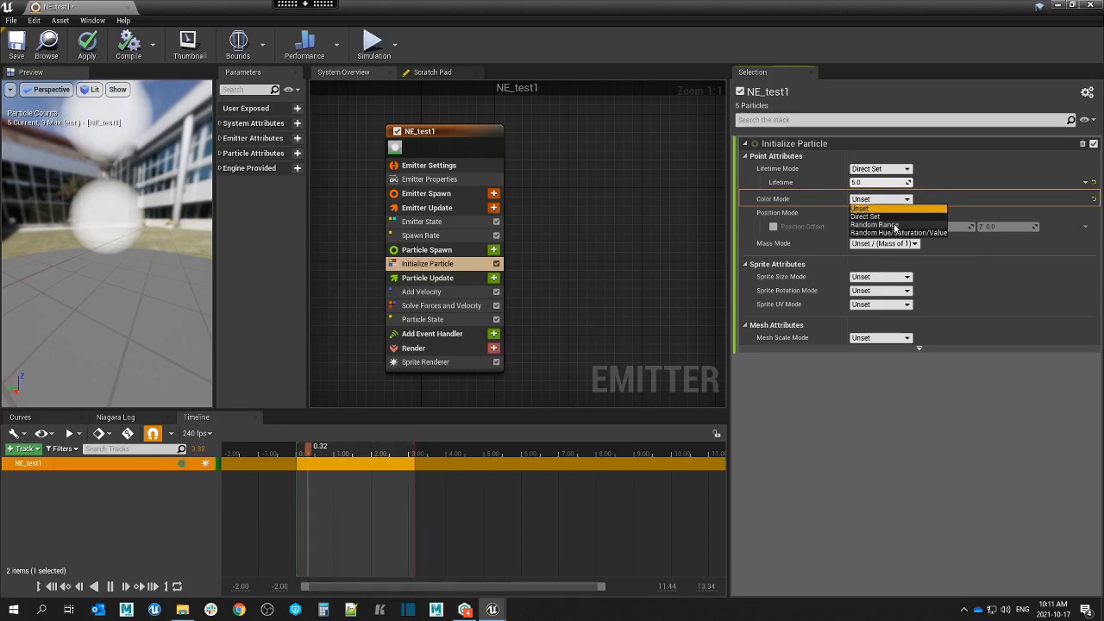
left_click(895, 225)
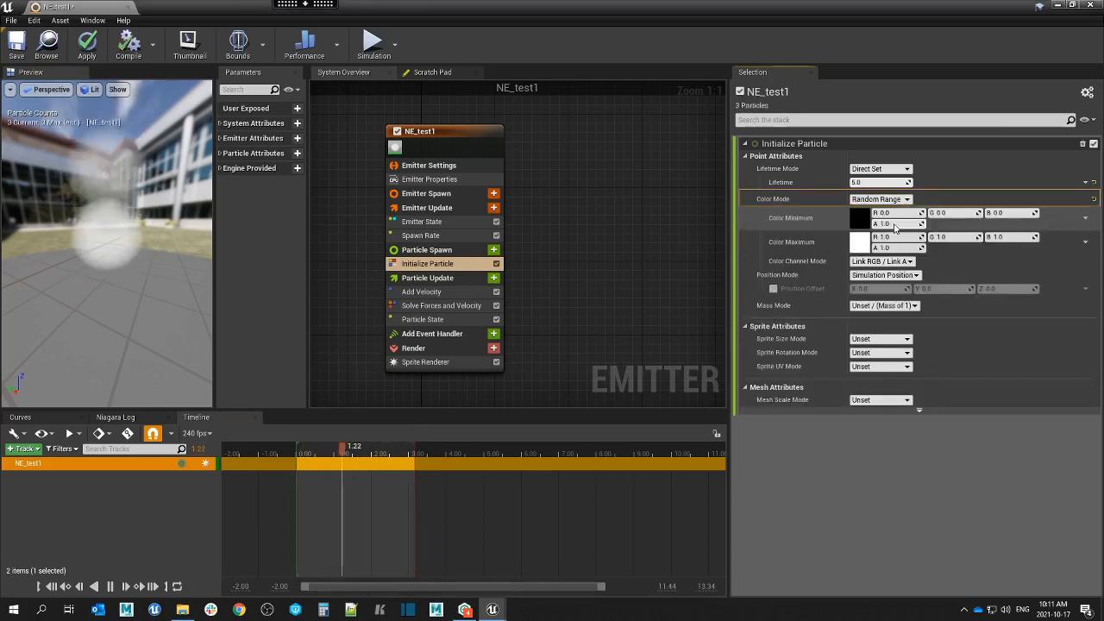
Set the Color Maximum to a pinkish red with R 1.0, G 0.05277 and B 0.182529.
mouse_move(121, 215)
left_mouse_down()
mouse_move(136, 217)
mouse_move(112, 210)
left_mouse_up()
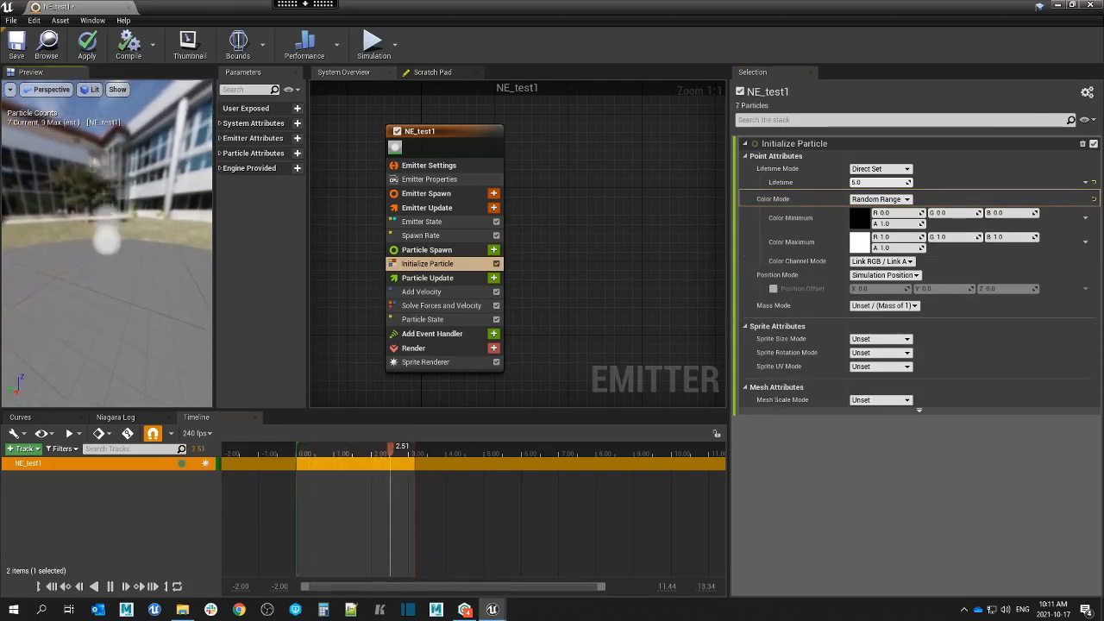
left_click(859, 240)
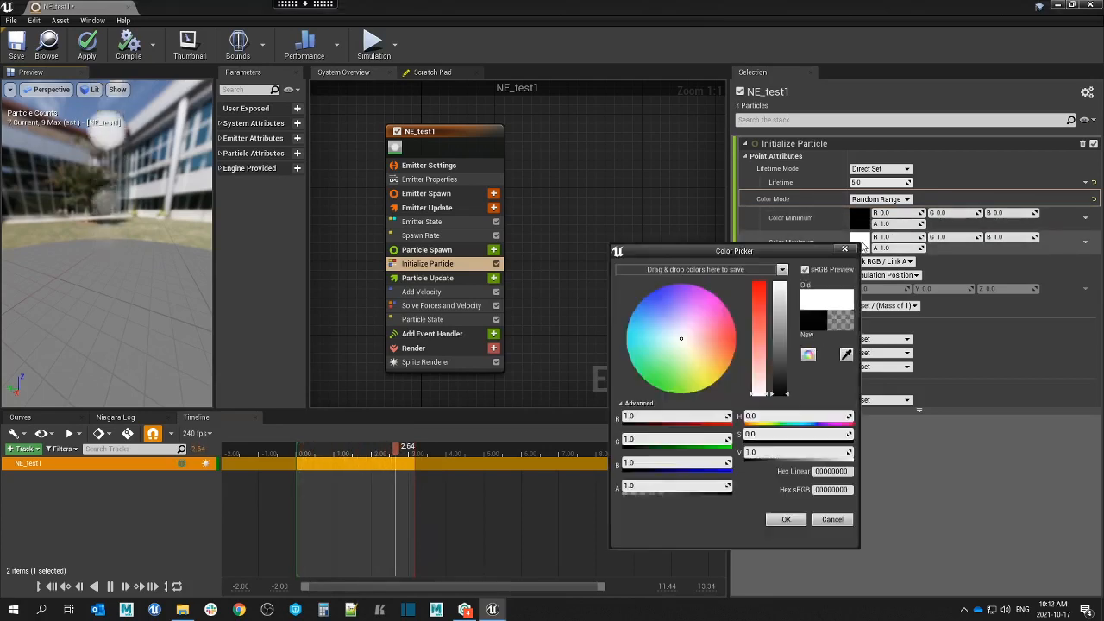
left_click(737, 336)
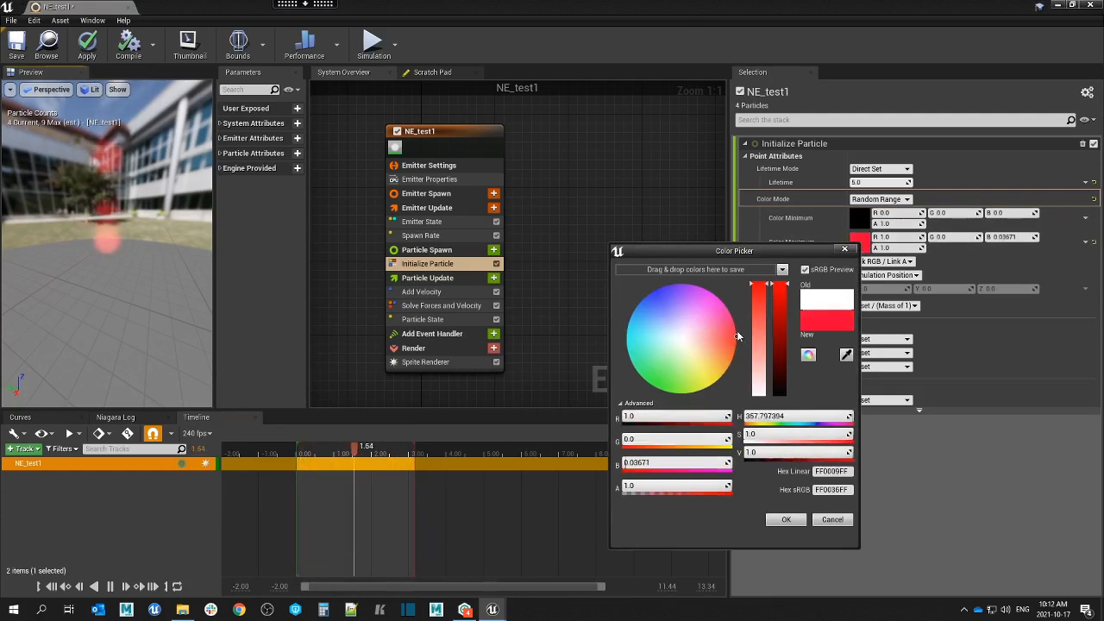
left_click(732, 332)
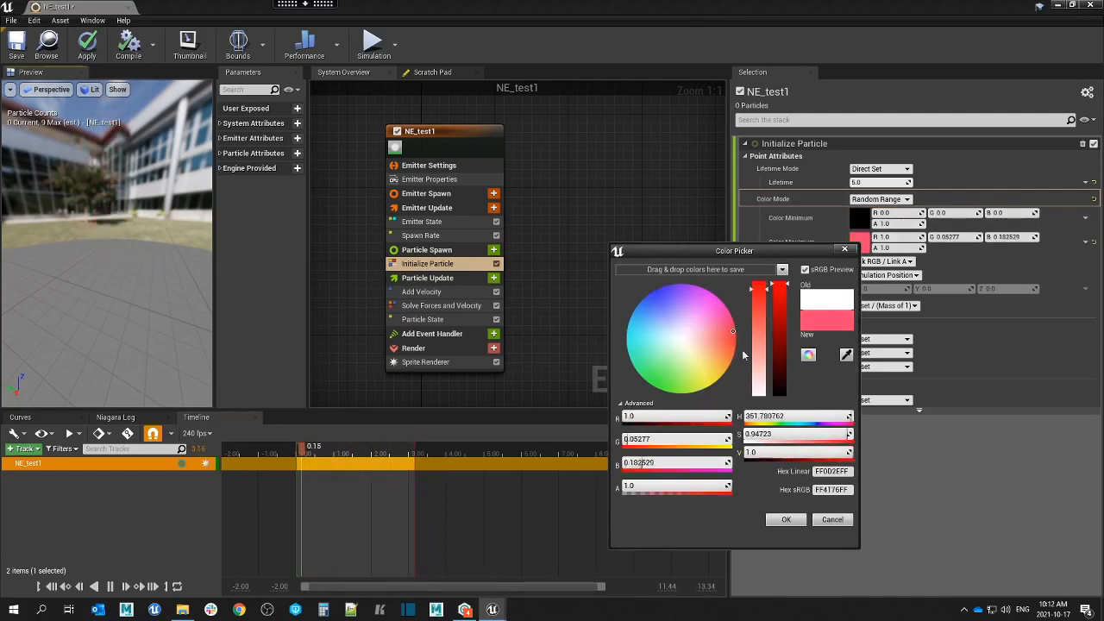
left_click(786, 519)
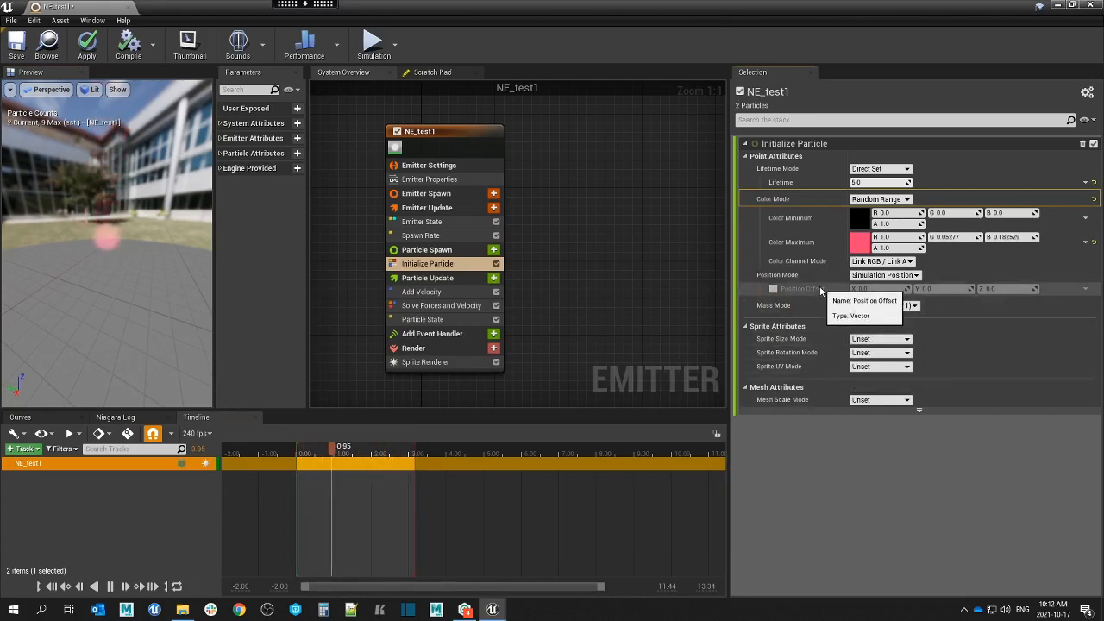
Set Color Maximum to green (R 0.094229, G 1.0, B 0.100249) with minimum and maximum alpha at 0.5, and save the emitter.
left_click_drag(139, 242, 158, 242)
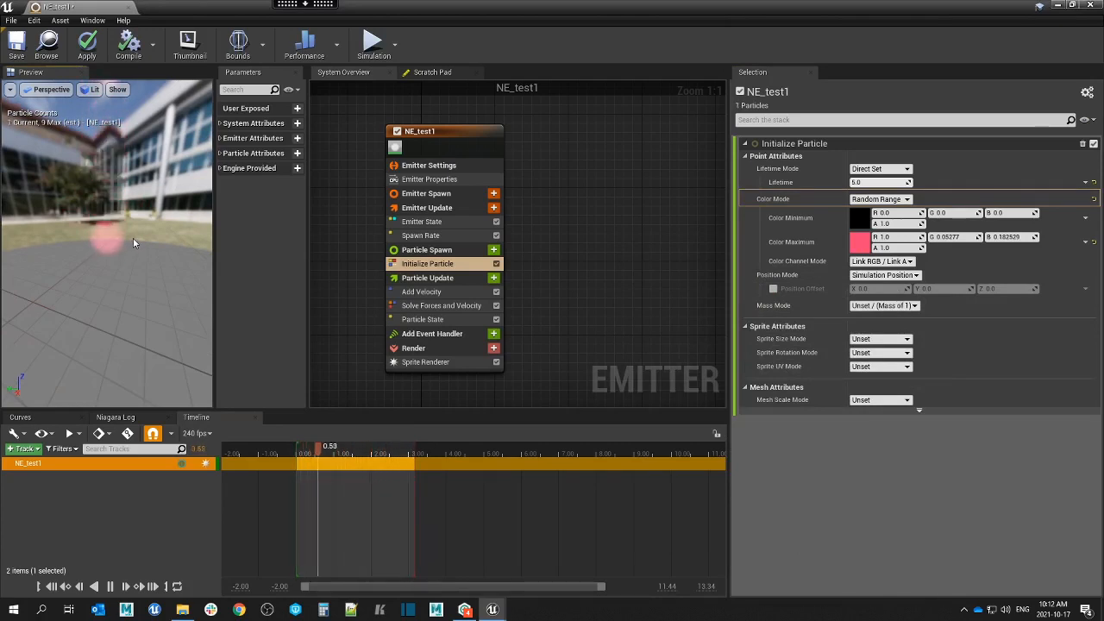
left_click_drag(114, 226, 124, 222)
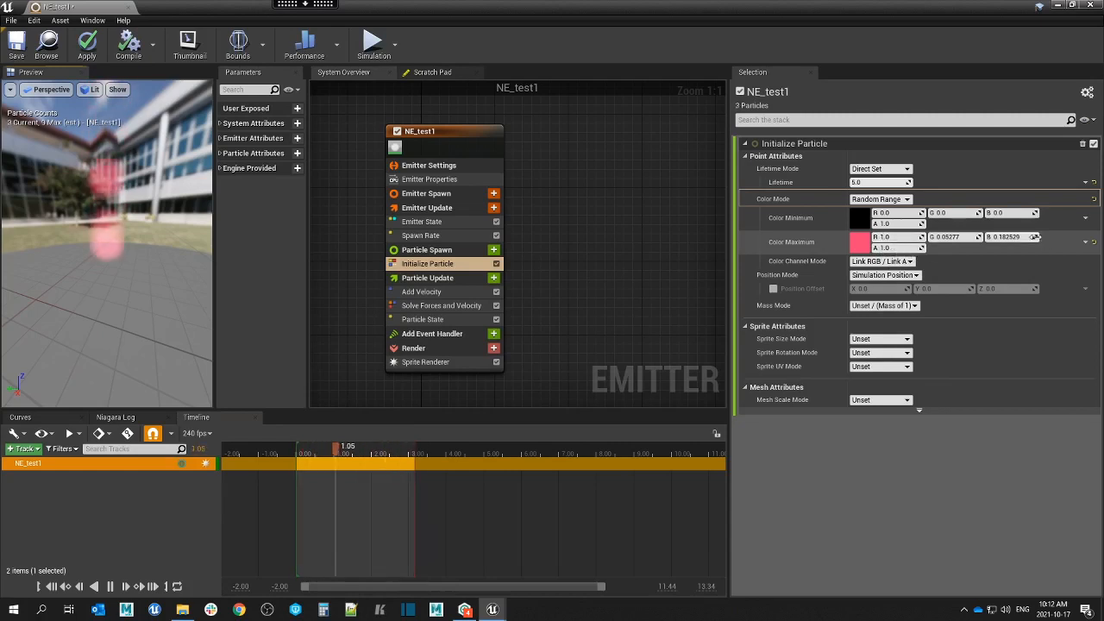
left_click(859, 241)
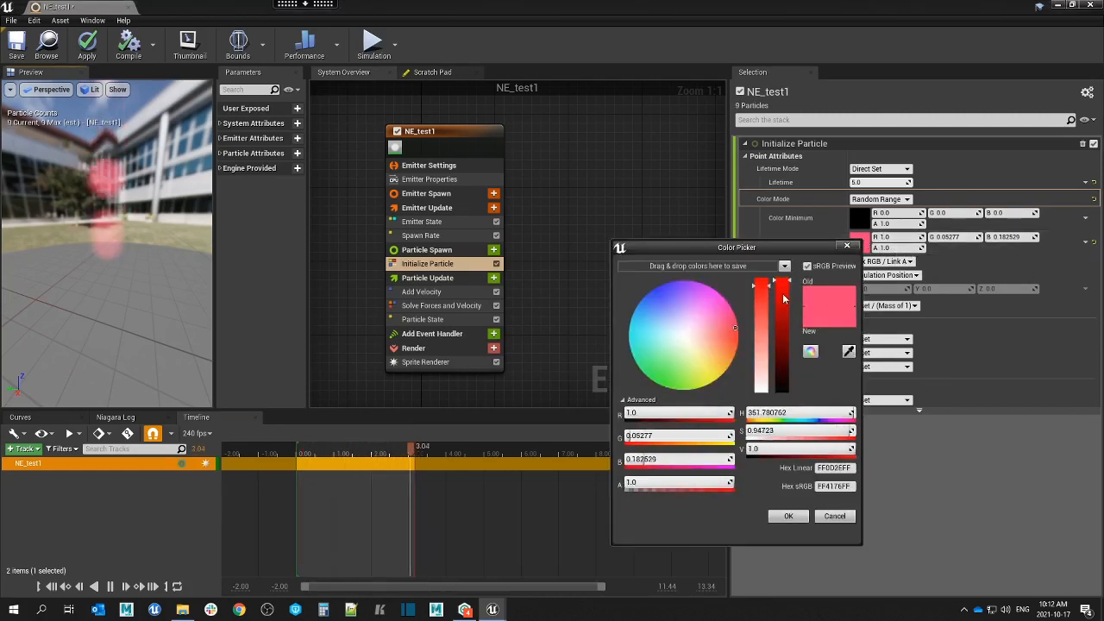
left_click_drag(760, 338, 762, 284)
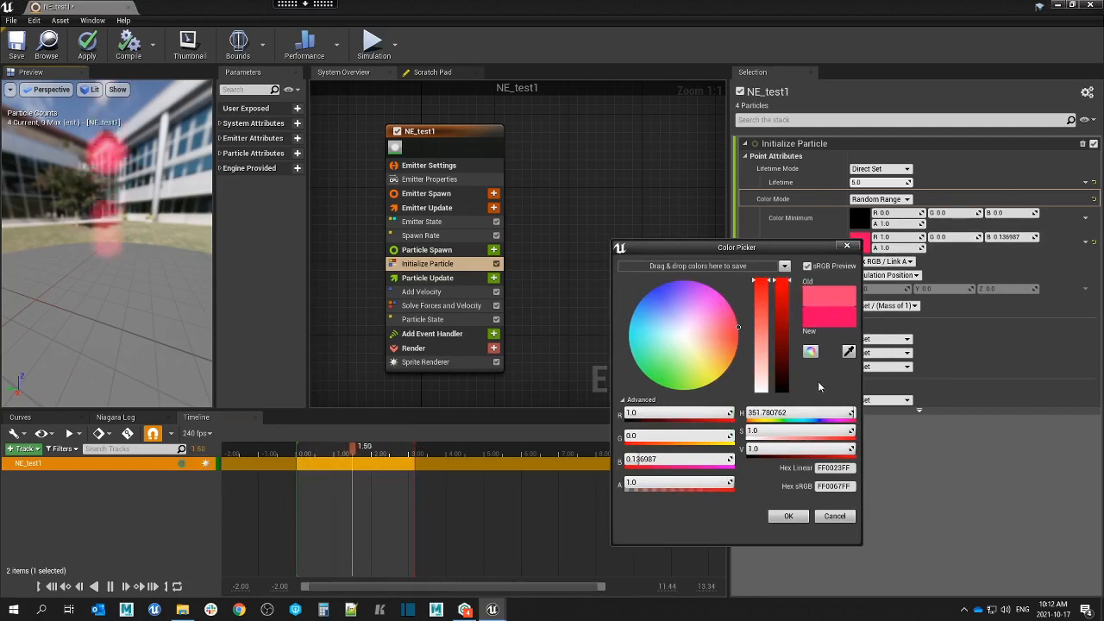
left_click_drag(741, 334, 657, 378)
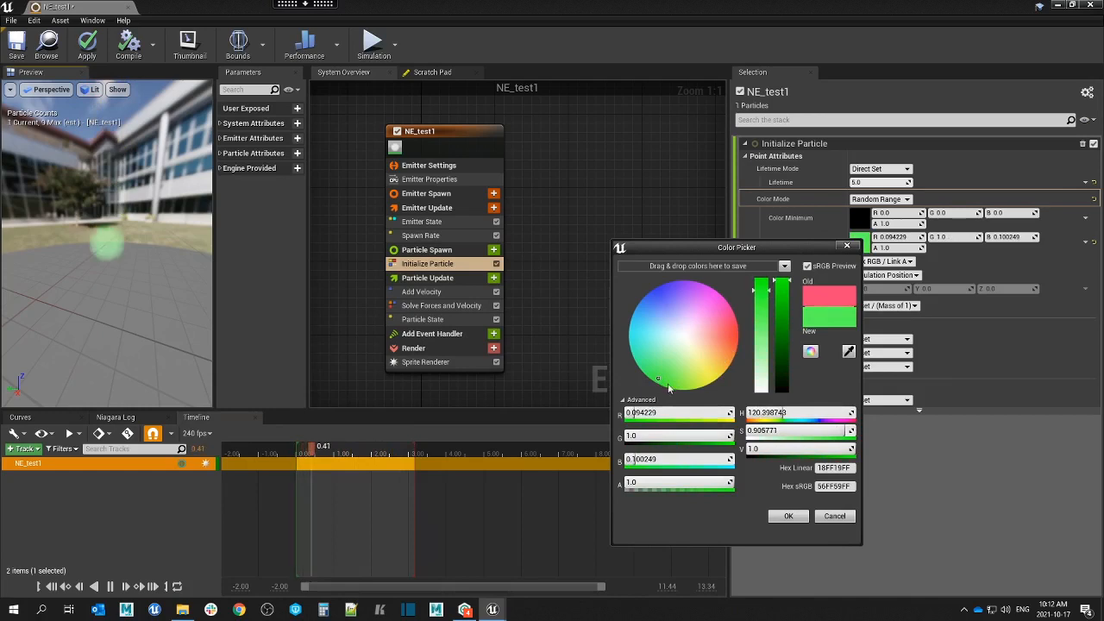
left_click(788, 516)
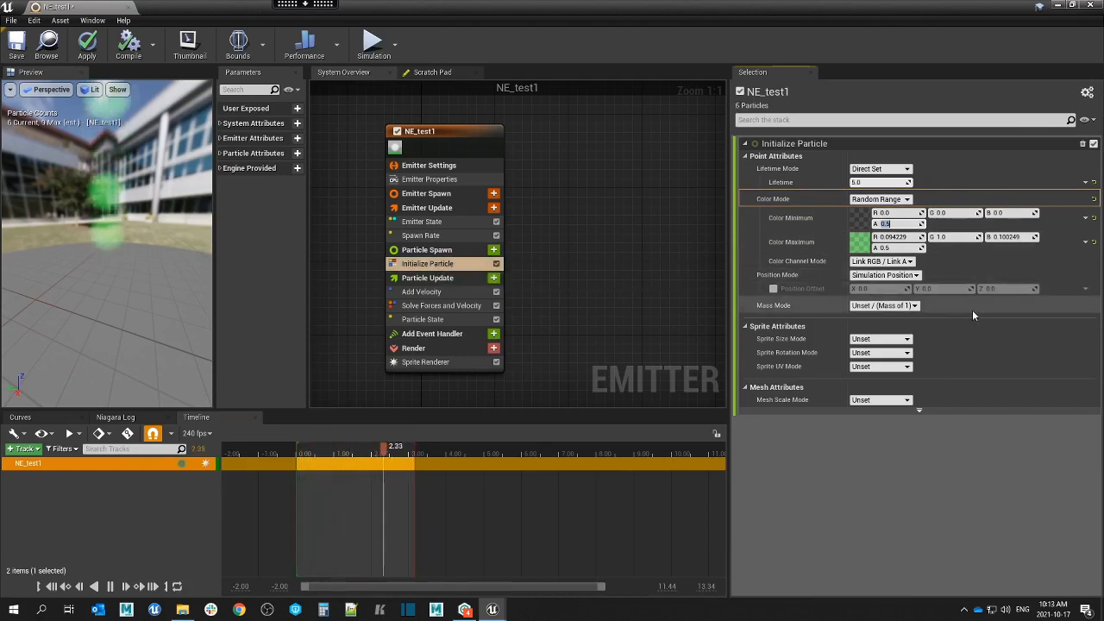
left_click(17, 47)
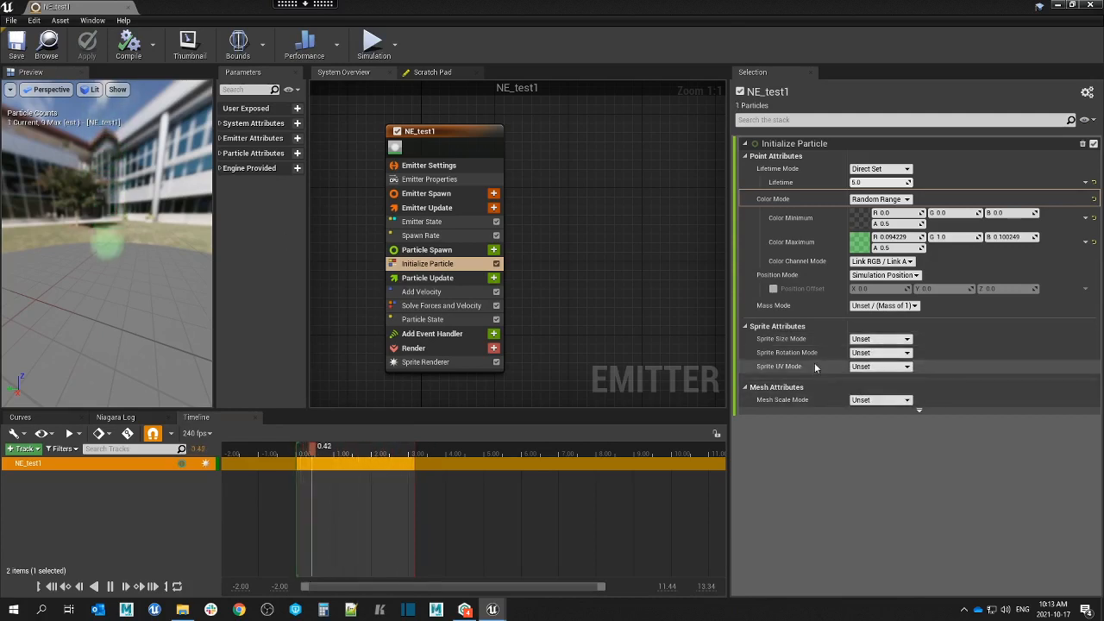
Set the Sprite Size Mode to Random Uniform with a minimum size of 10 and a maximum of 30.
left_click(888, 338)
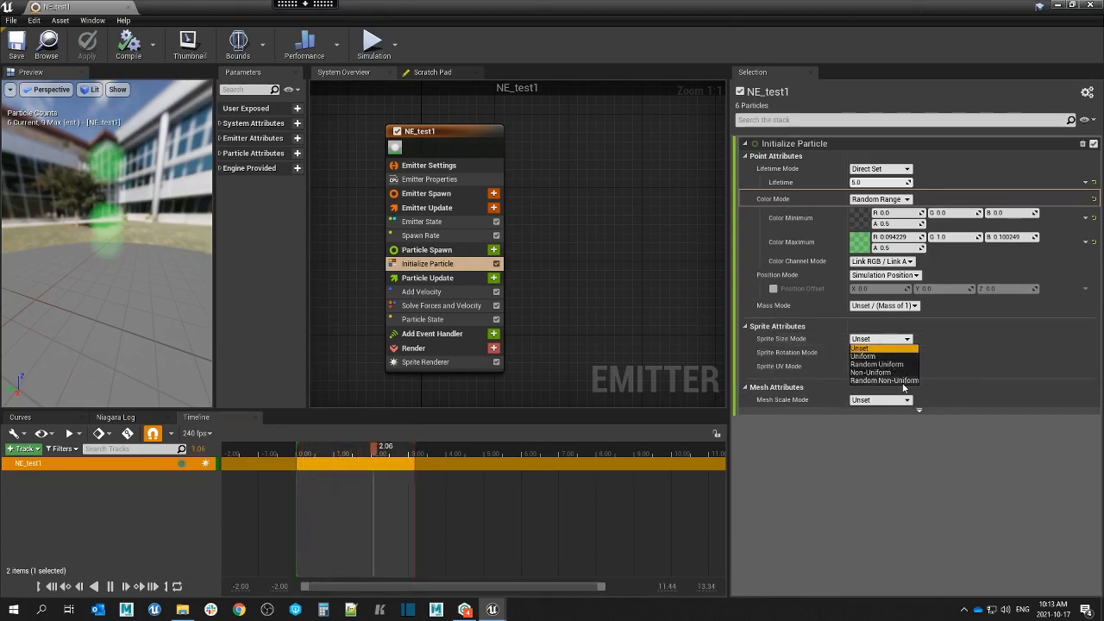
left_click(905, 363)
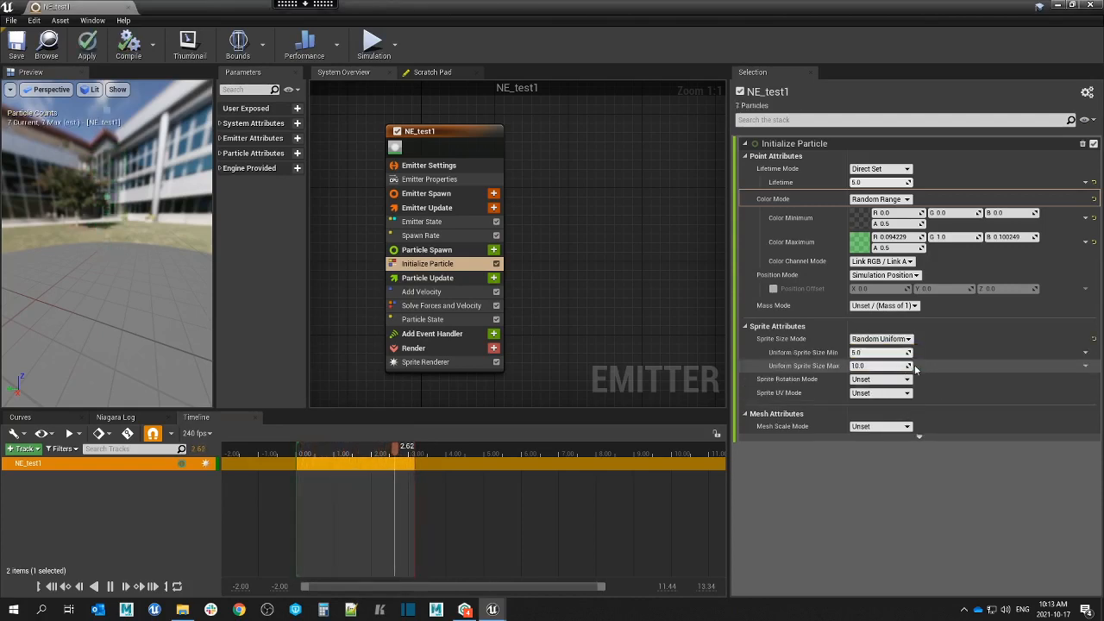
left_click(857, 352)
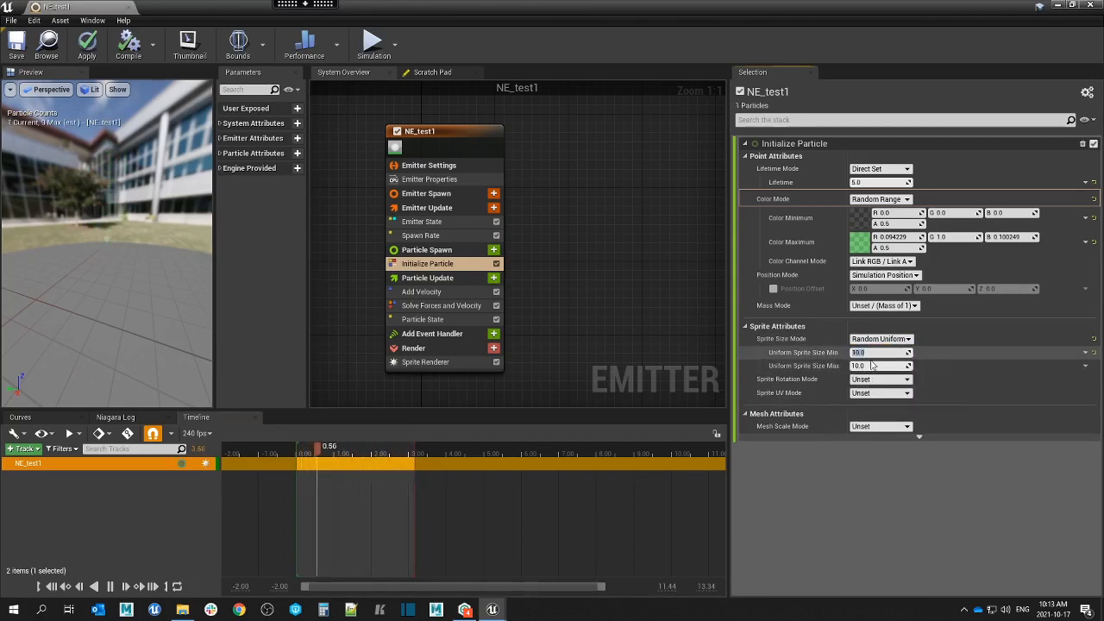
key("Return")
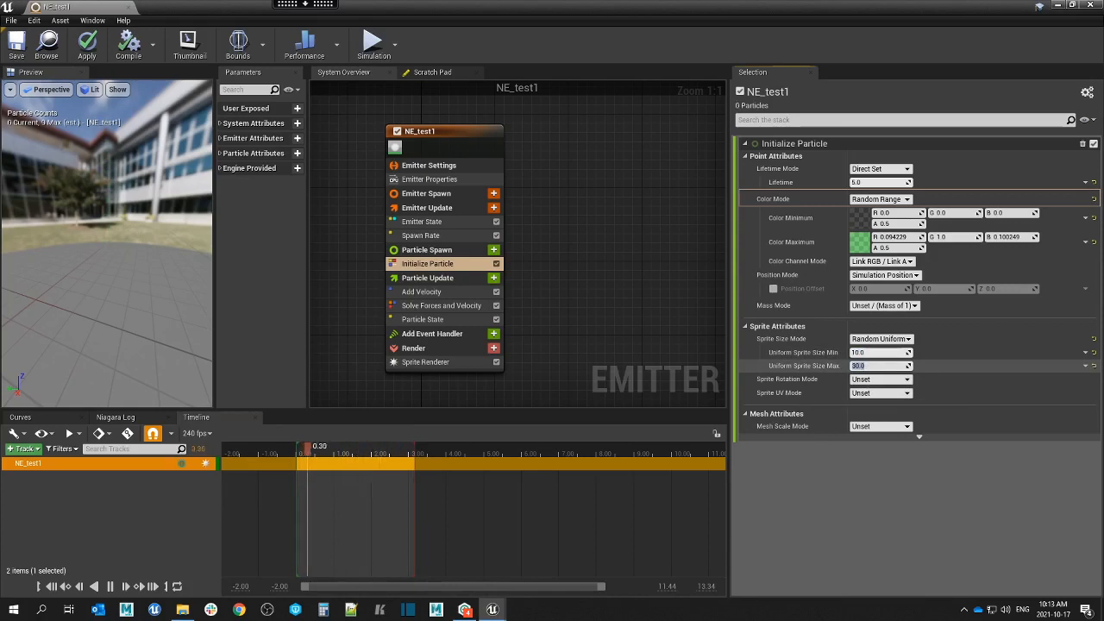
left_click_drag(99, 257, 139, 249)
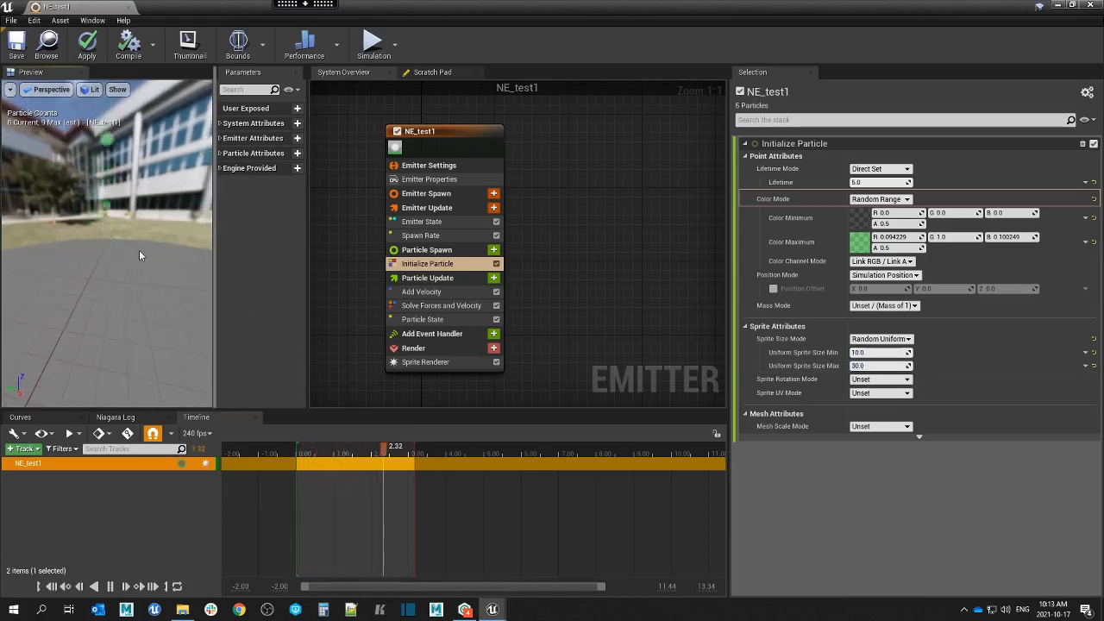
Try Random Non-Uniform as the Sprite Size Mode and switch back to Random Uniform.
left_click(903, 339)
left_click(883, 380)
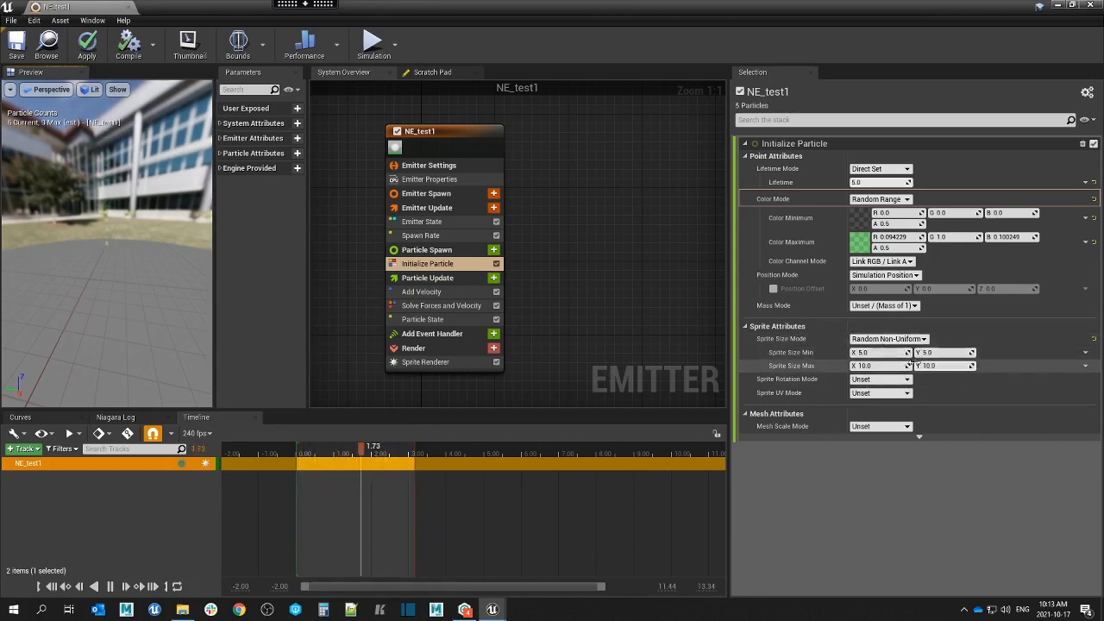
left_click(889, 338)
left_click(895, 366)
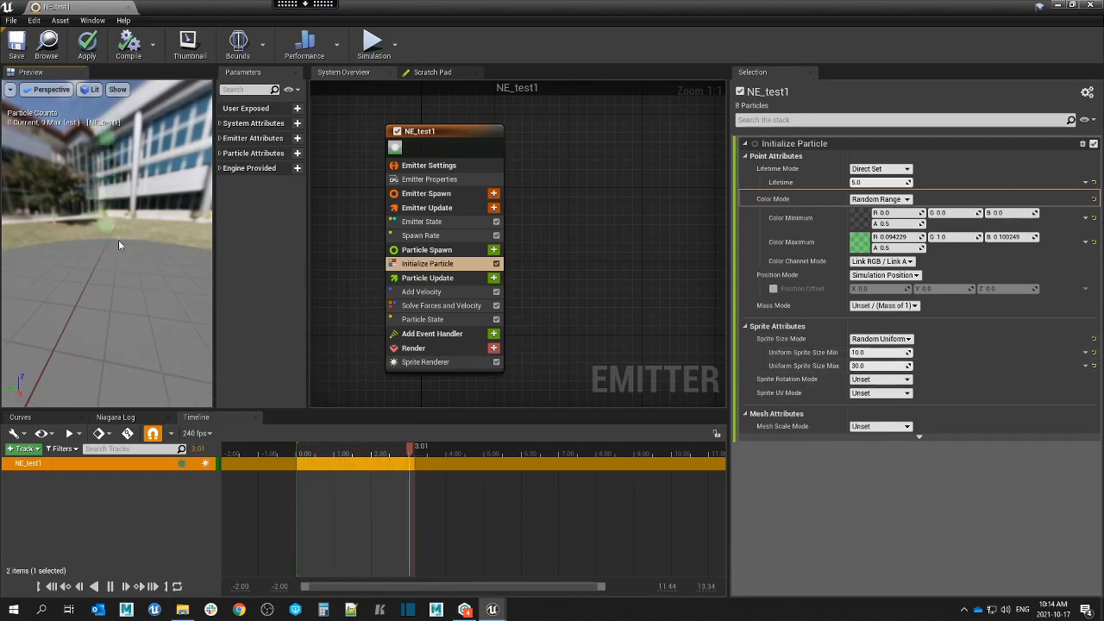
Try the Random and Direct Angle (Degrees) sprite rotation modes, and set the Sprite Rotation Mode to Random.
left_click(877, 379)
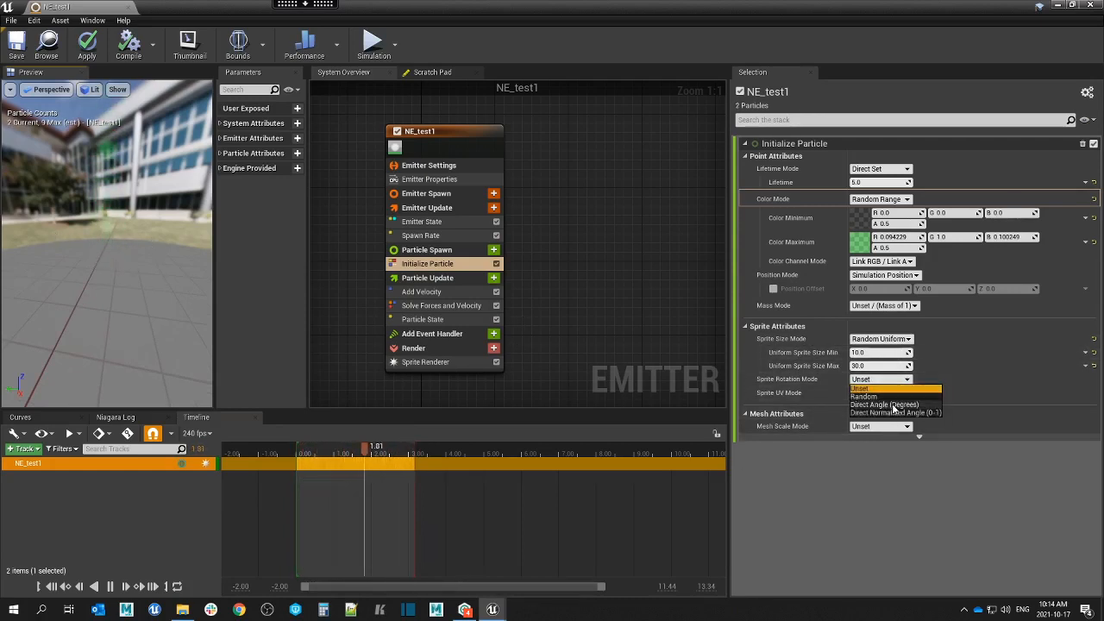
left_click(881, 397)
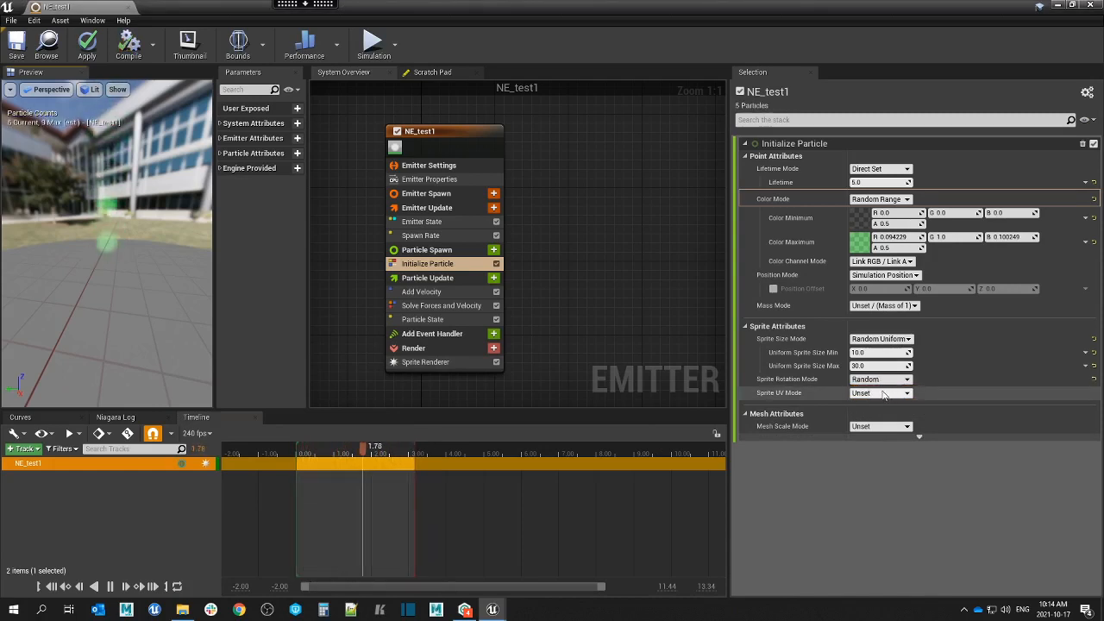
left_click(897, 379)
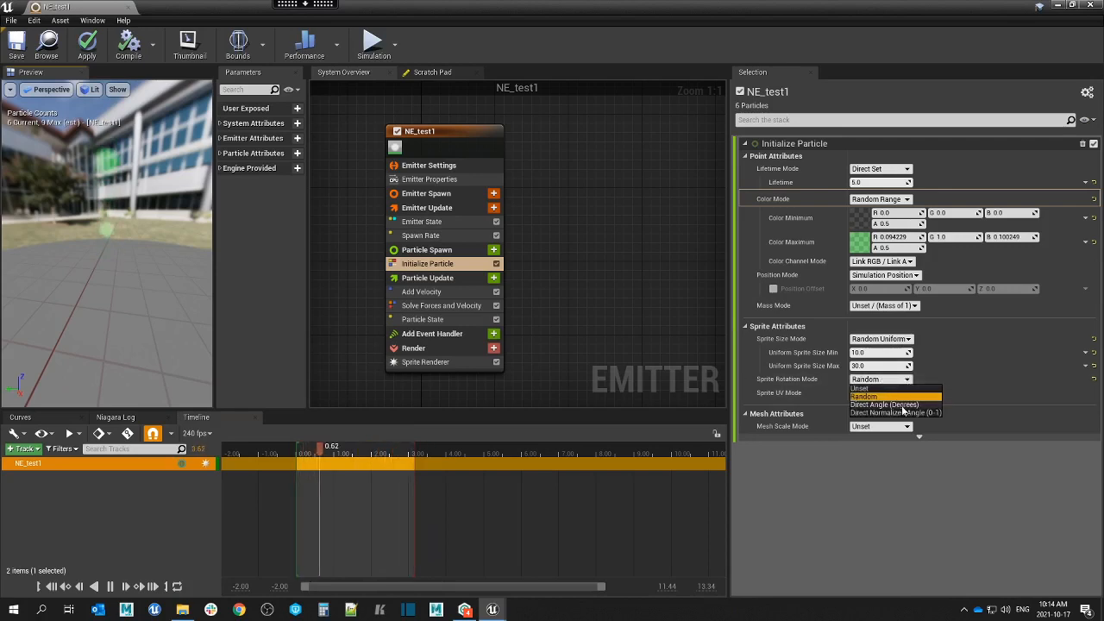
left_click(904, 403)
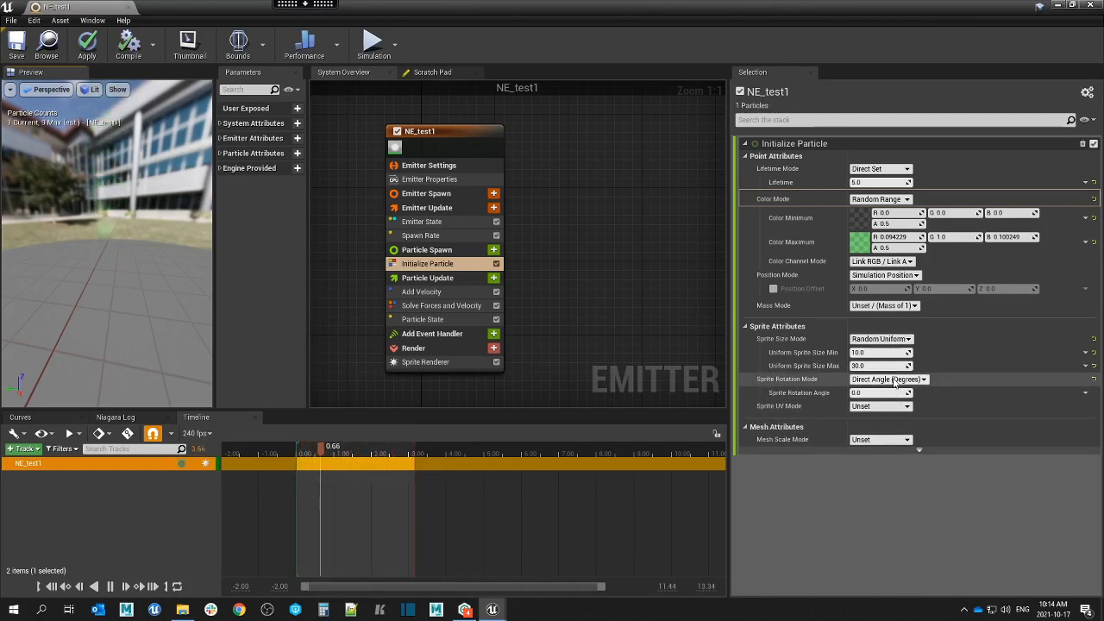
left_click(894, 382)
left_click(884, 402)
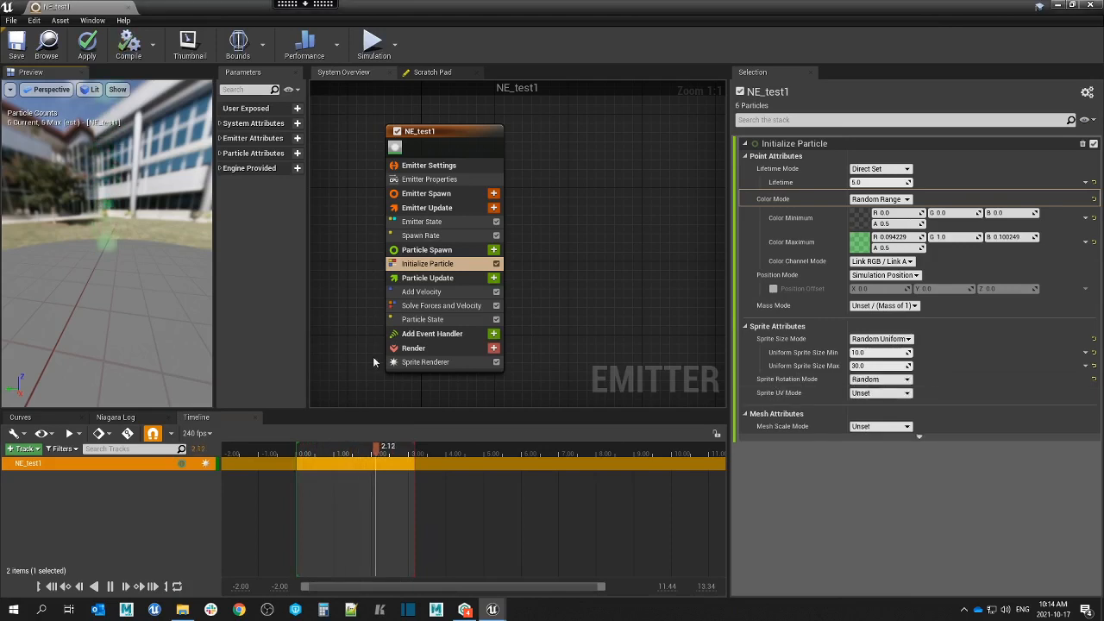
Review the Sprite Renderer's Facing Mode options, keeping Face Camera, and reopen the Initialize Particle settings.
left_click(448, 363)
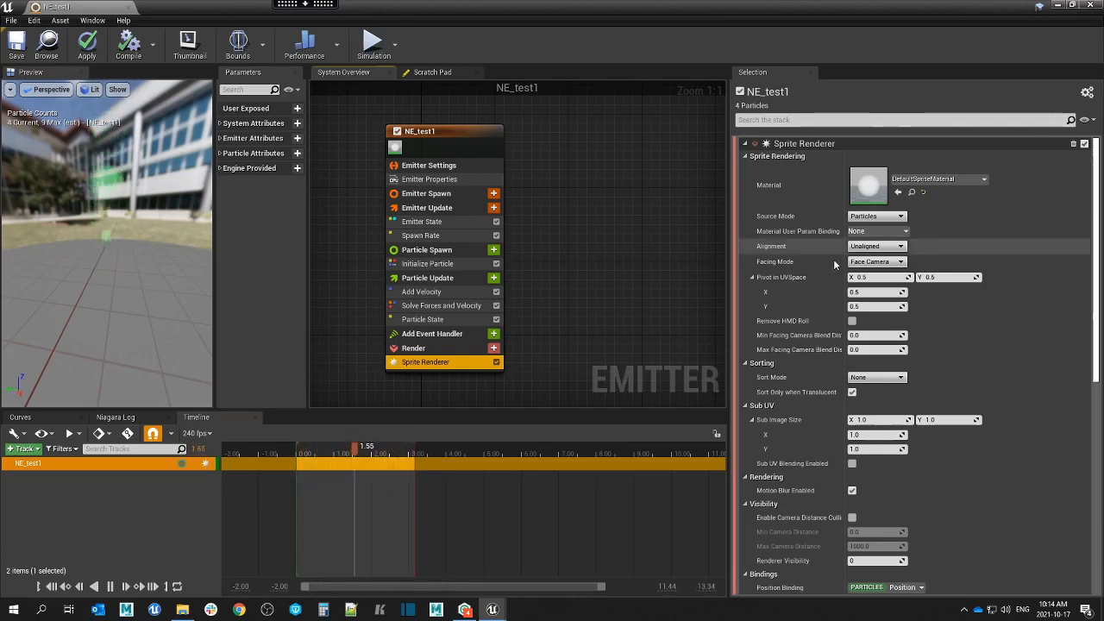
left_click(766, 249)
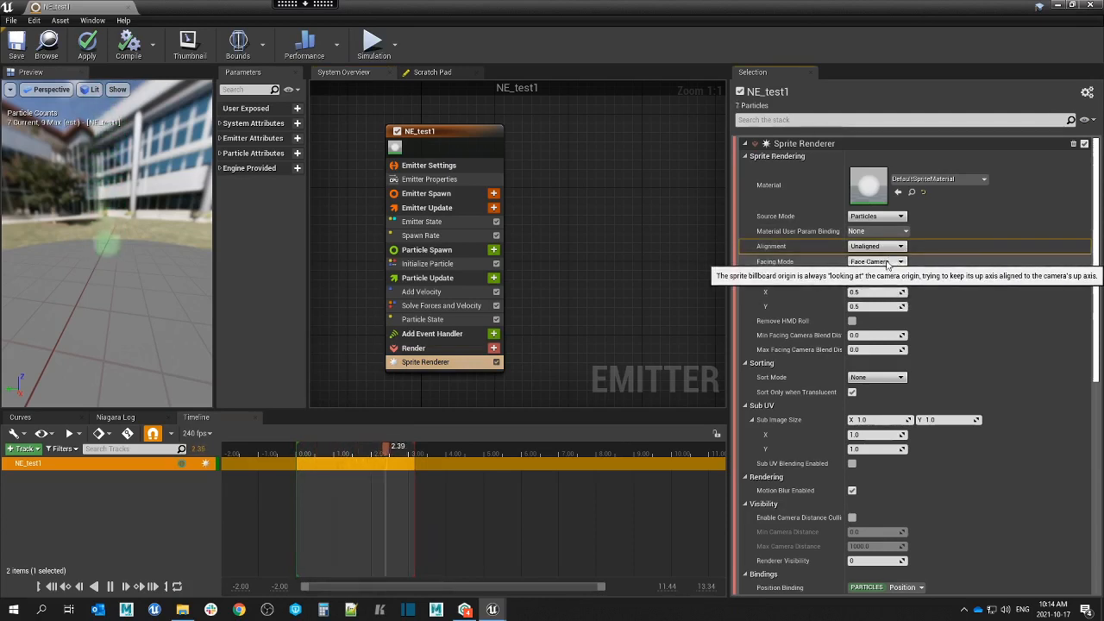
left_click(887, 262)
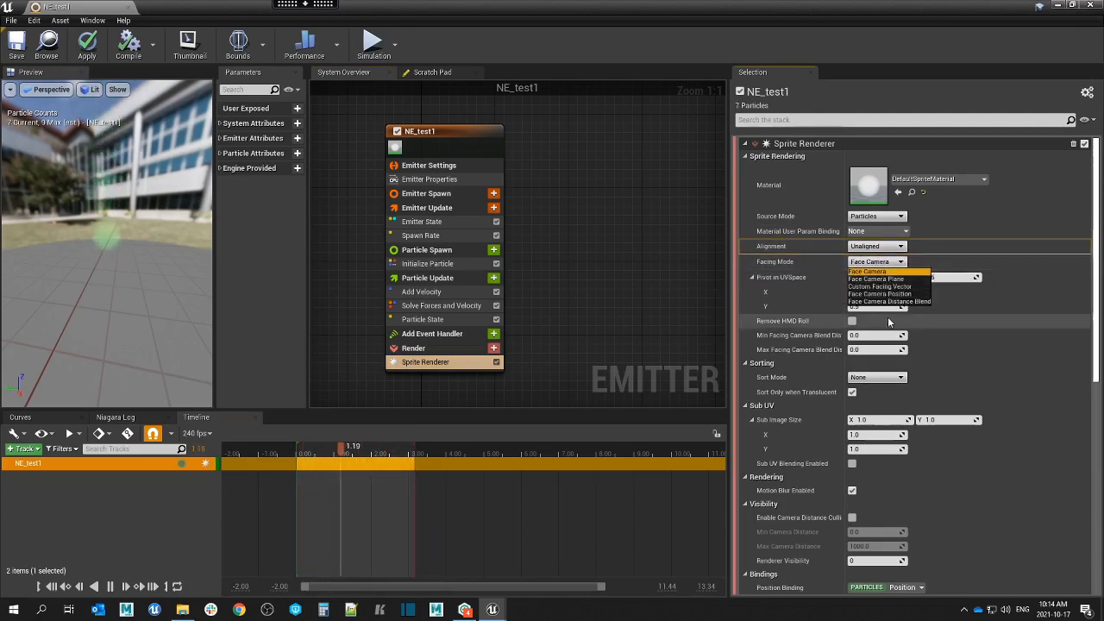
left_click(888, 272)
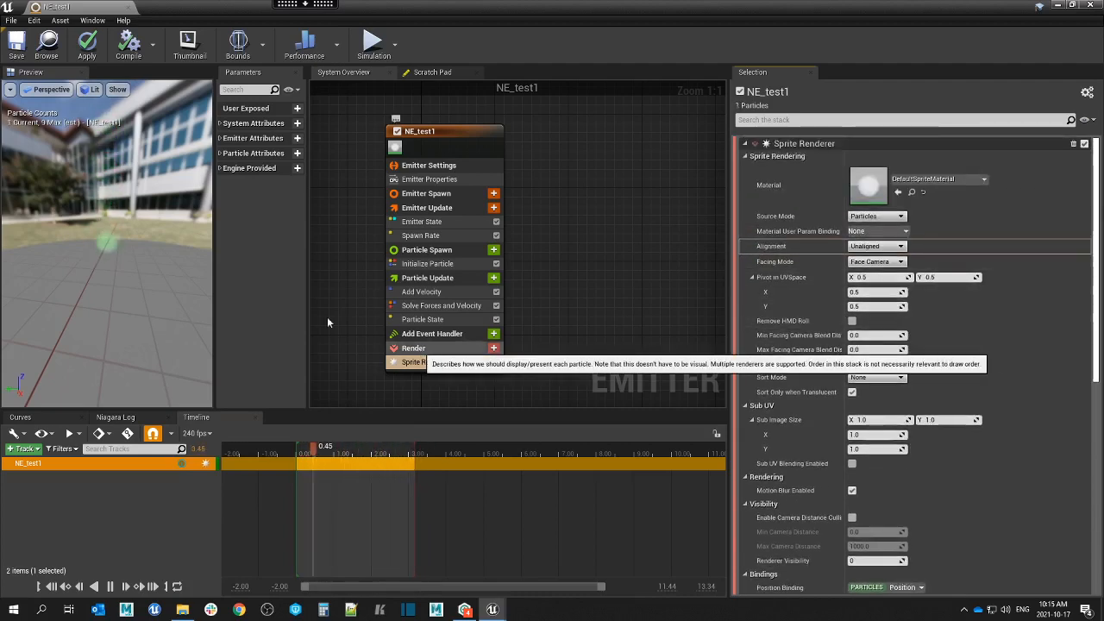
left_click_drag(142, 249, 142, 248)
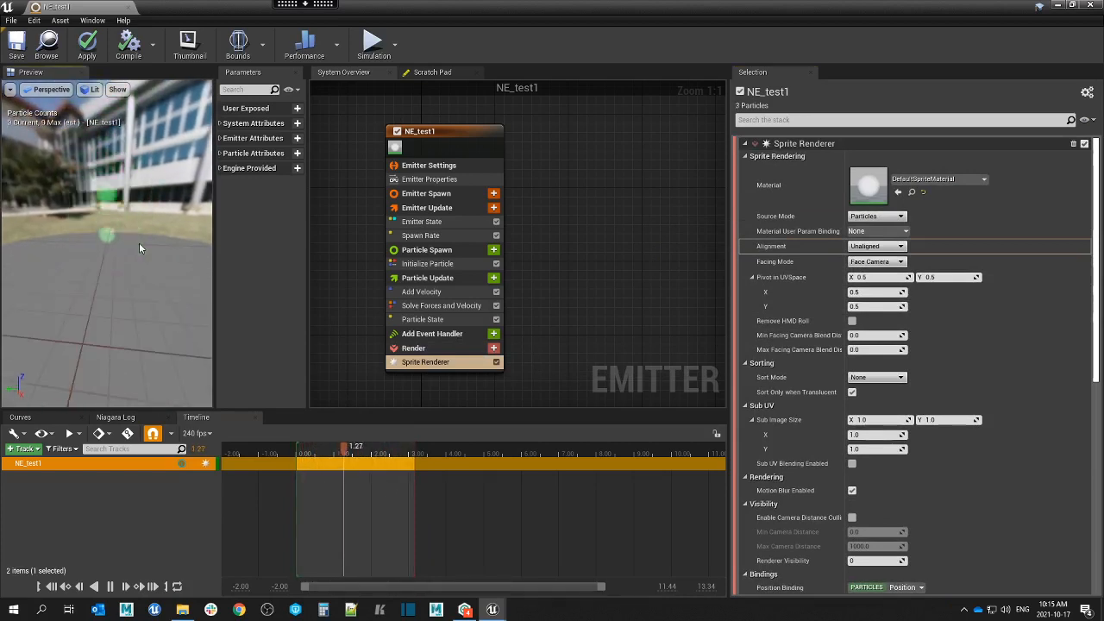
left_click_drag(108, 248, 115, 241)
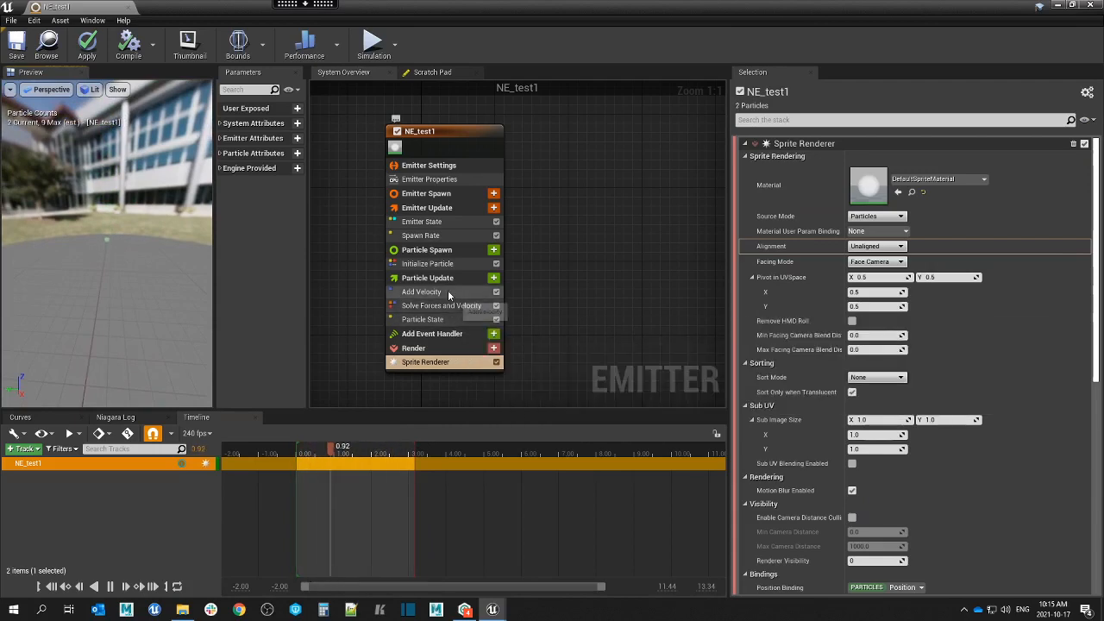
left_click(460, 265)
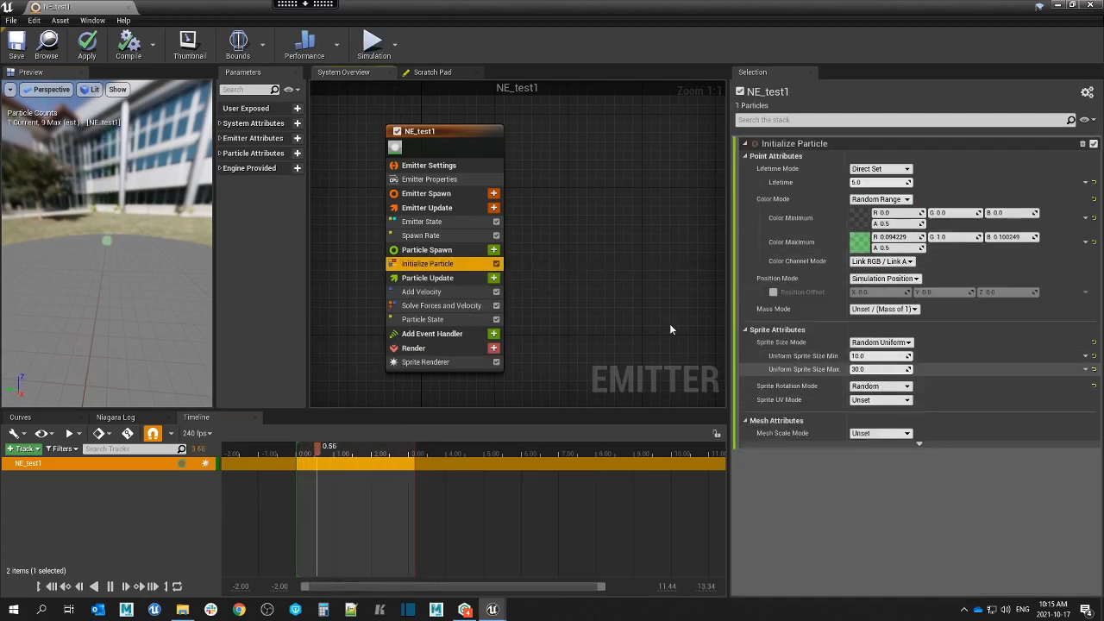
left_click_drag(113, 219, 128, 230)
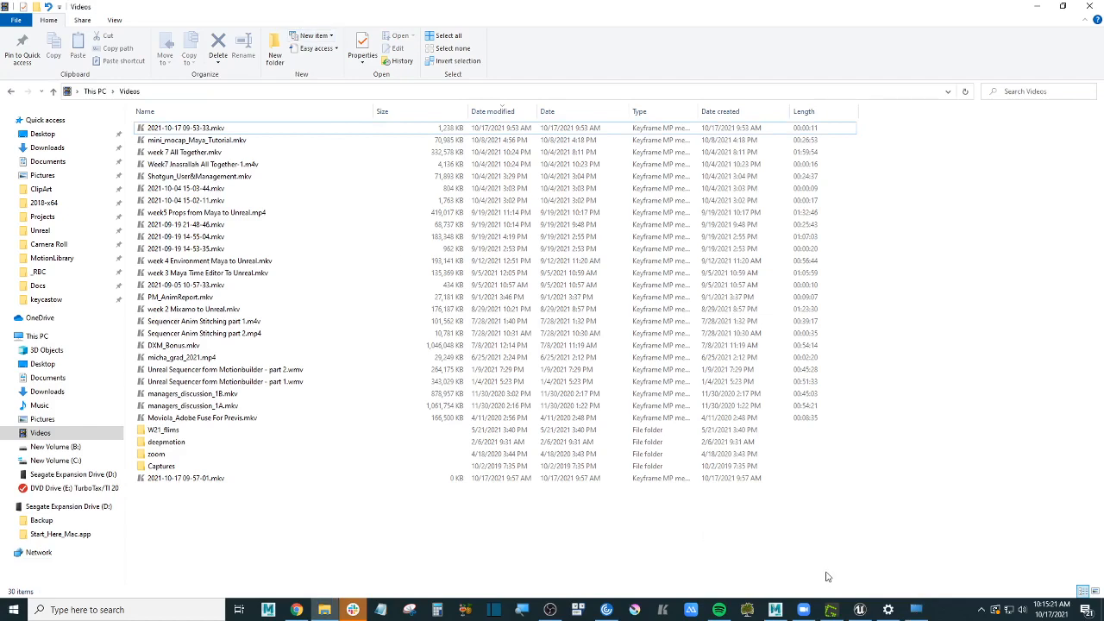
Switch to the Greenshot image editor and mark the Niagara menu and Spawn Rate checklist items with freehand ticks.
left_click(830, 609)
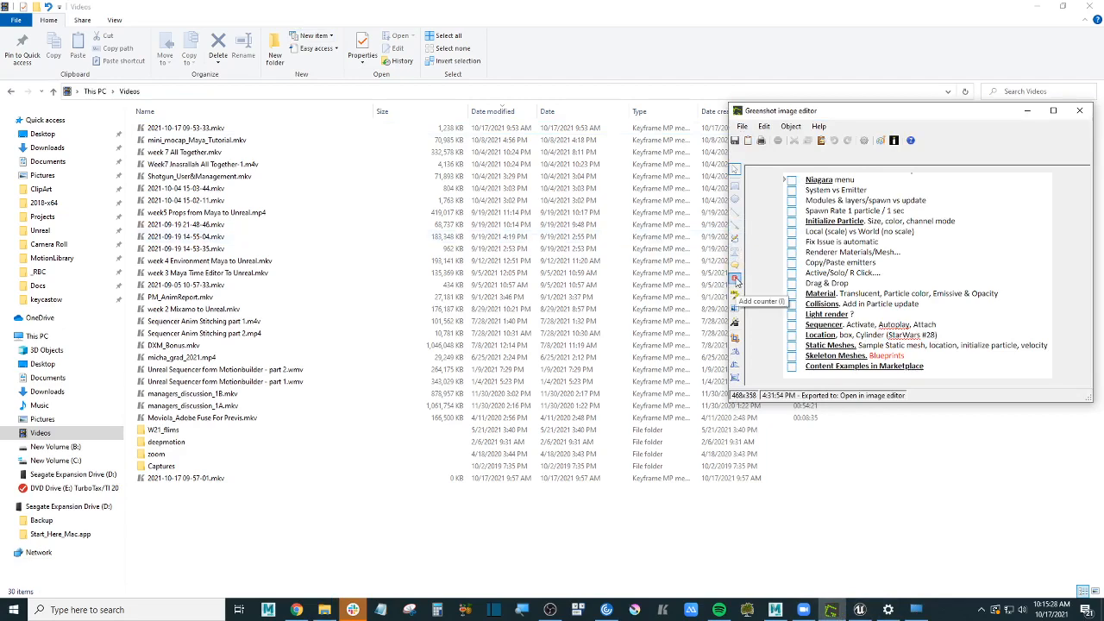
left_click(736, 239)
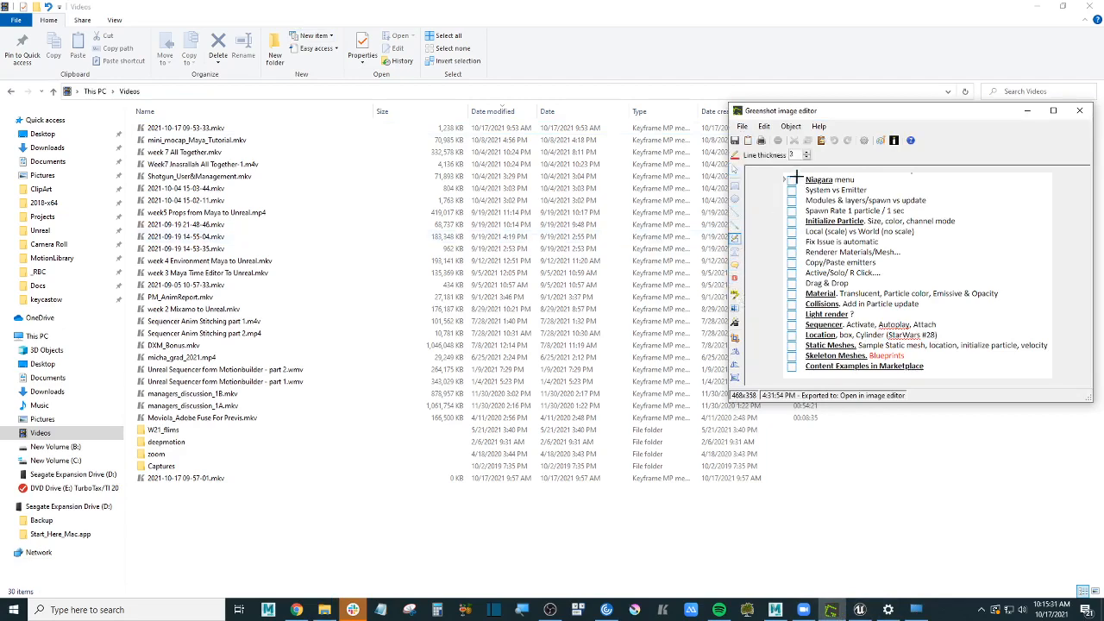
left_click_drag(792, 180, 785, 178)
left_click_drag(791, 210, 785, 213)
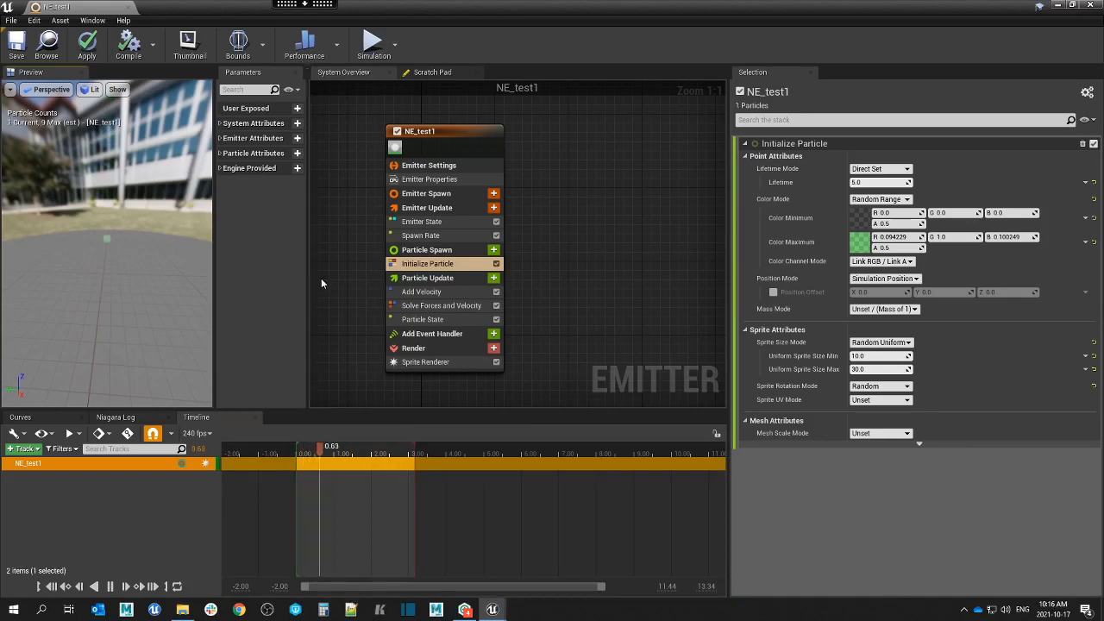
Add a Sphere Location module to the emitter's Particle Update stage.
left_click_drag(100, 237, 125, 249)
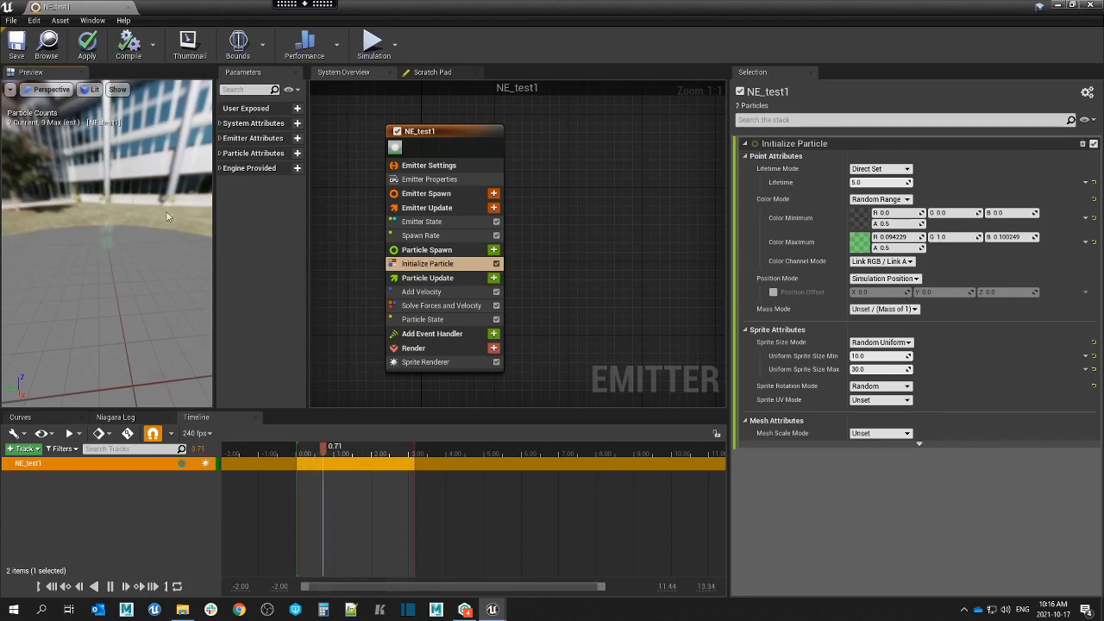
left_click(494, 280)
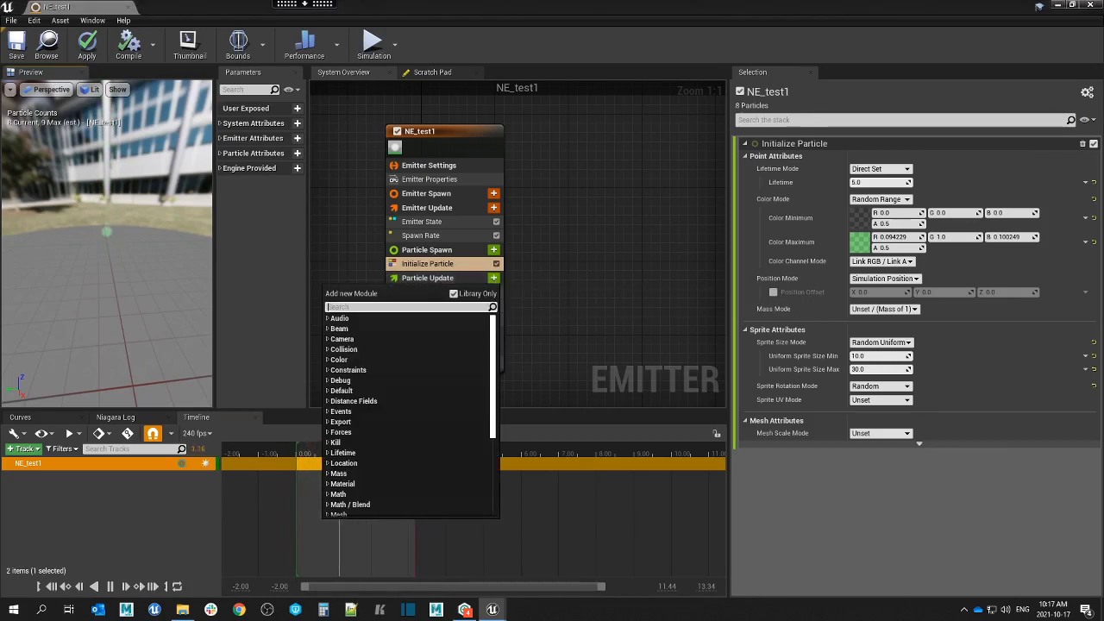
type("loca")
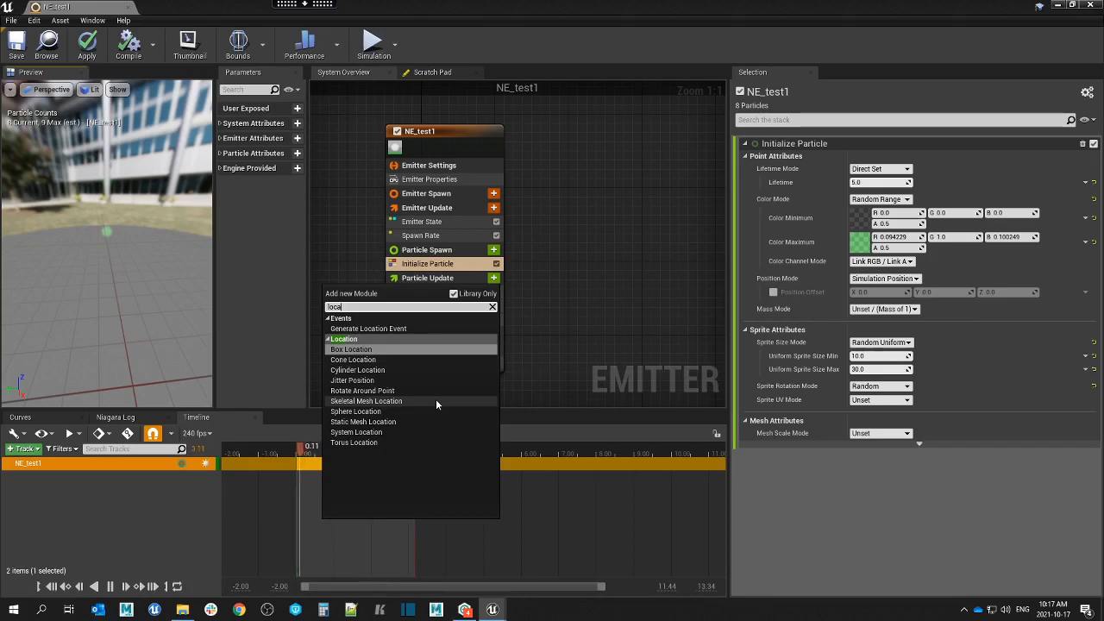
left_click(387, 412)
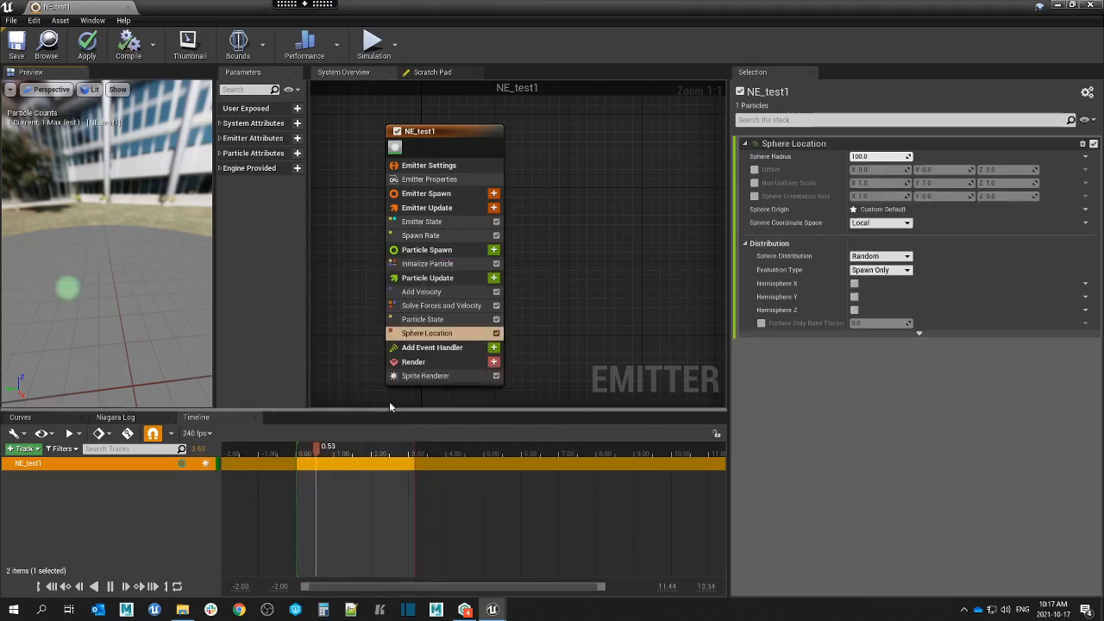
left_click_drag(106, 271, 140, 245)
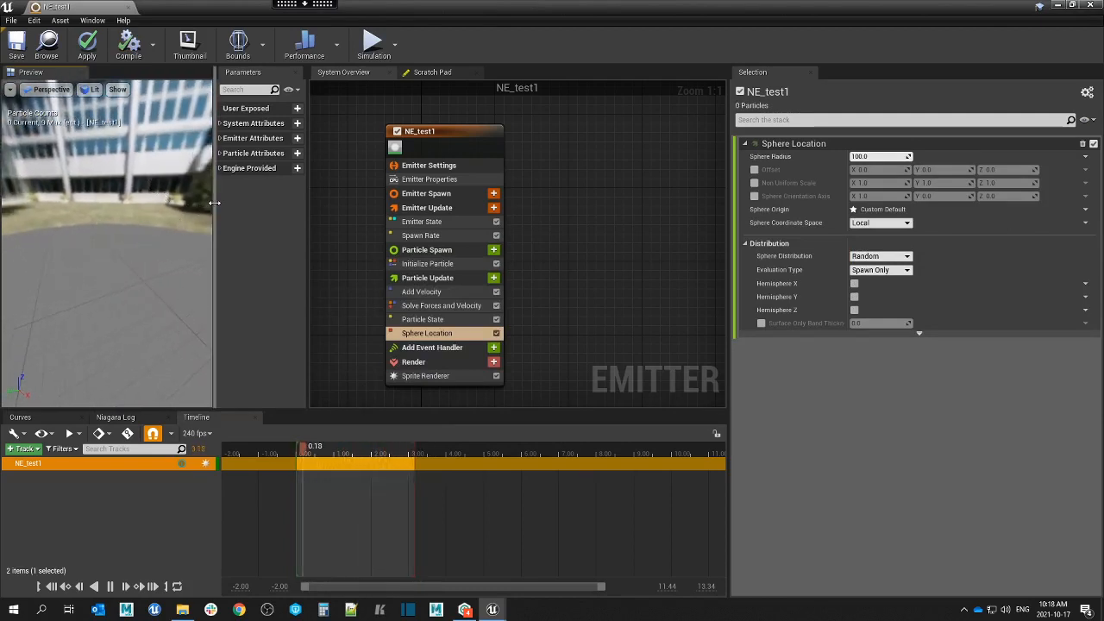
Inspect the emitter bounds in a wider preview while disabling and re-enabling Sphere Location, and hide the bounds again.
left_click_drag(215, 204, 238, 202)
left_click(239, 43)
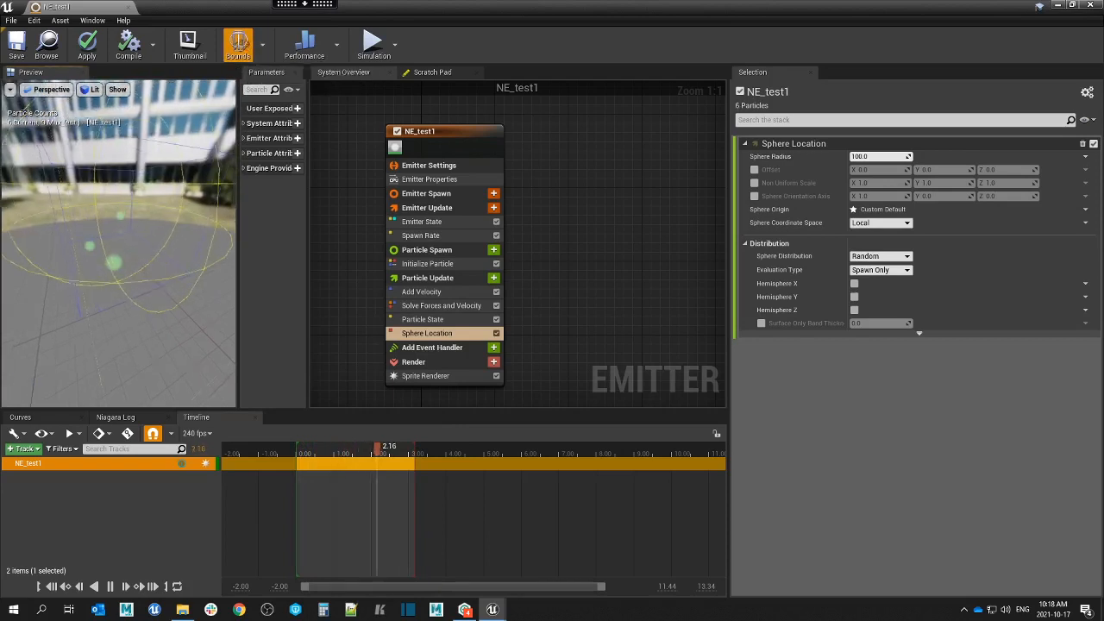
left_click(495, 333)
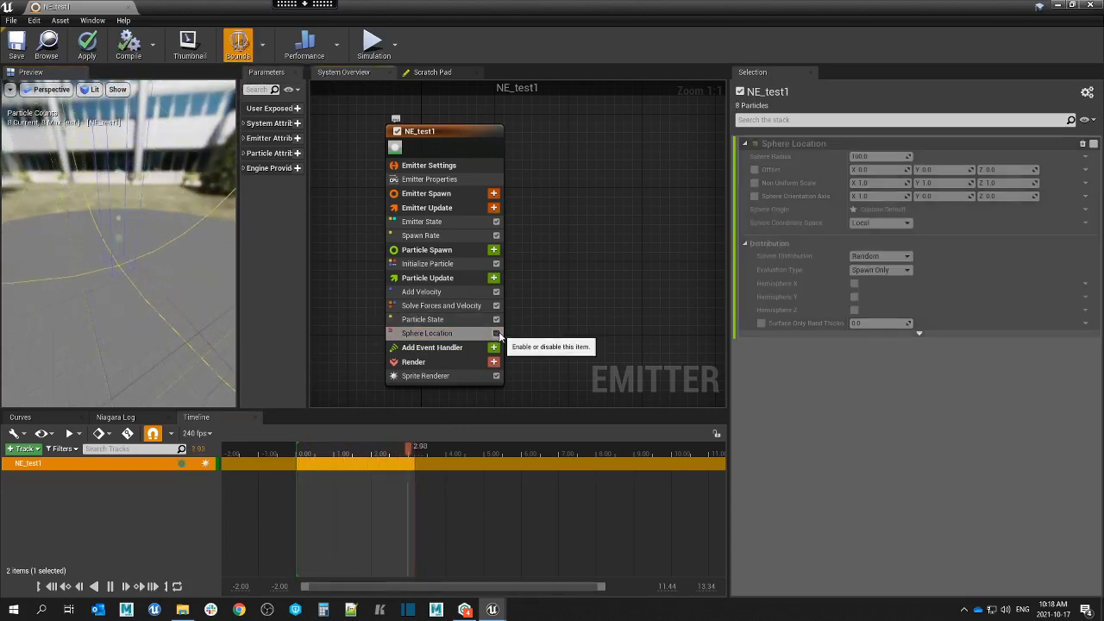
left_click(495, 333)
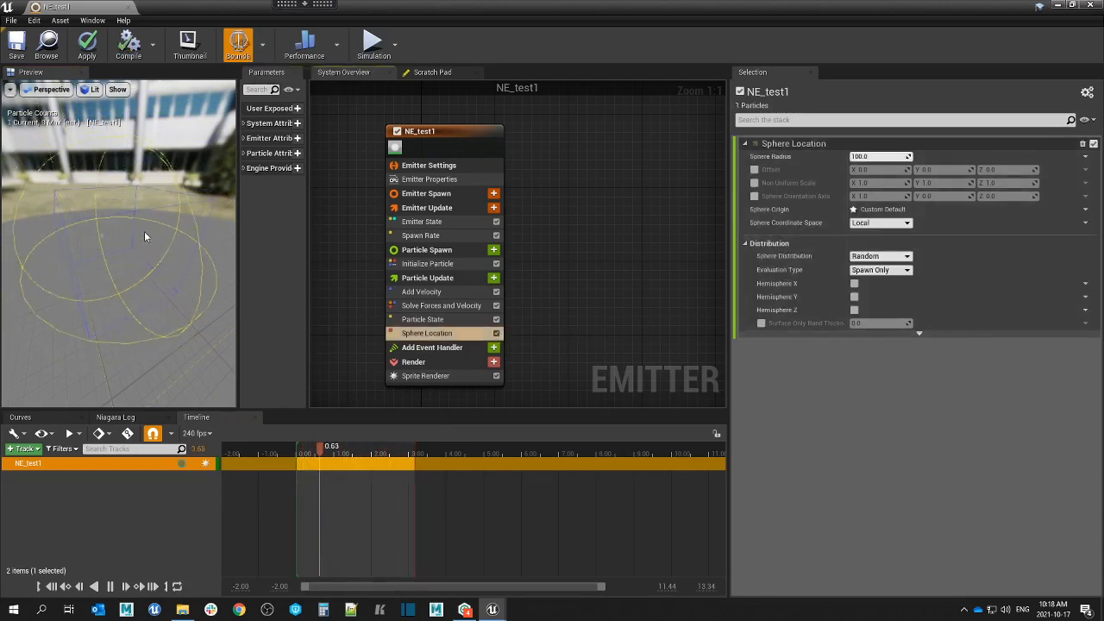
scroll(151, 250, "up", 3)
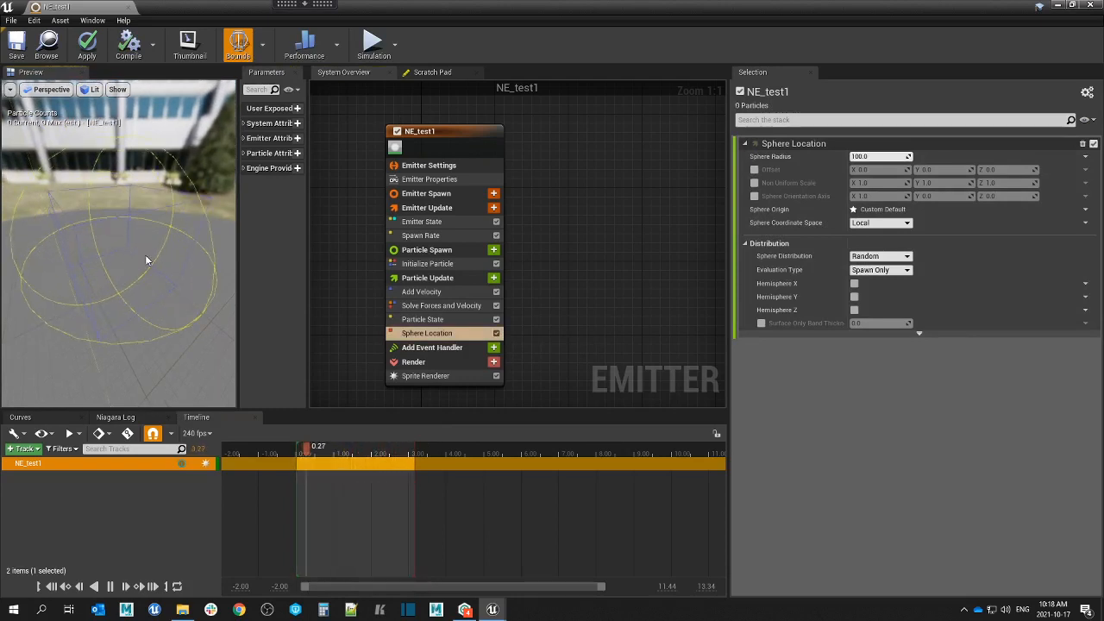
left_click(238, 47)
left_click_drag(138, 224, 105, 239)
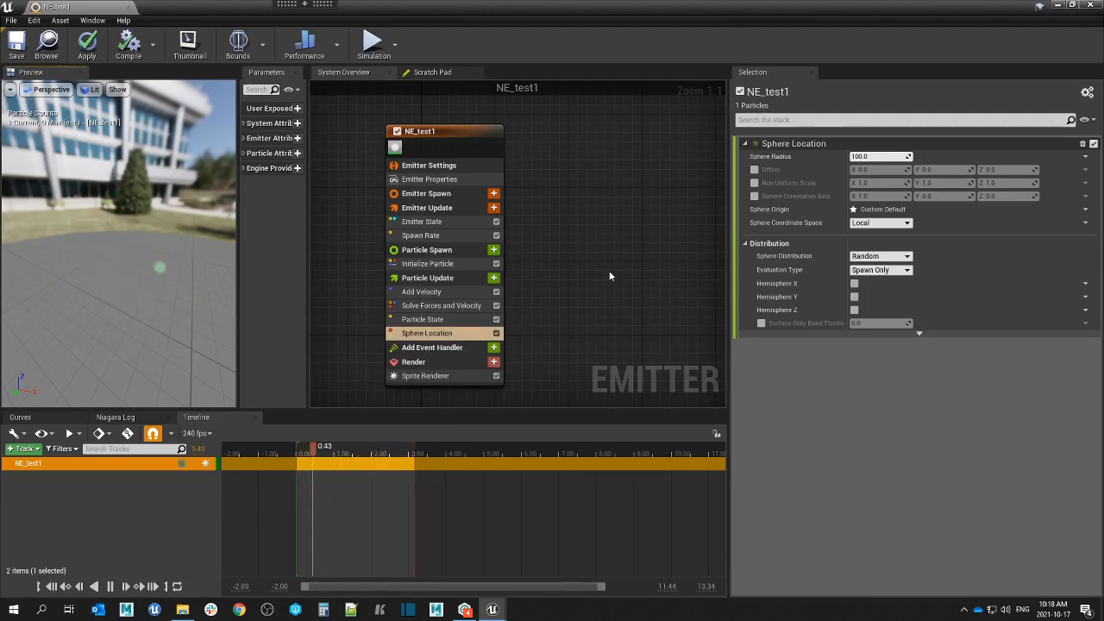
Set the Sphere Radius of the Sphere Location module to 20.
left_click(423, 319)
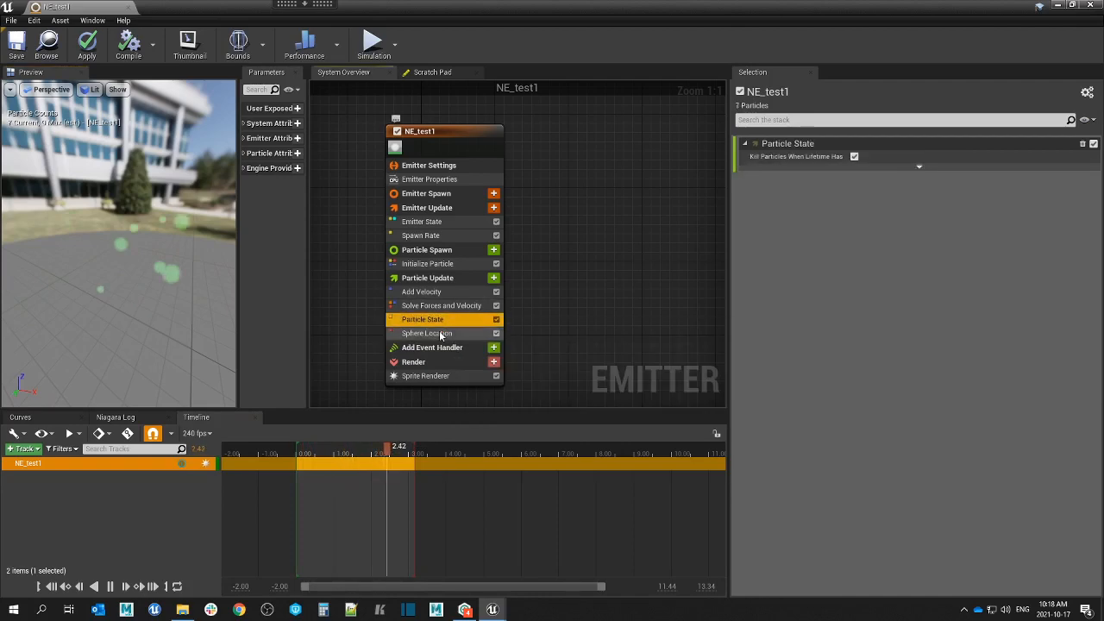
left_click(435, 334)
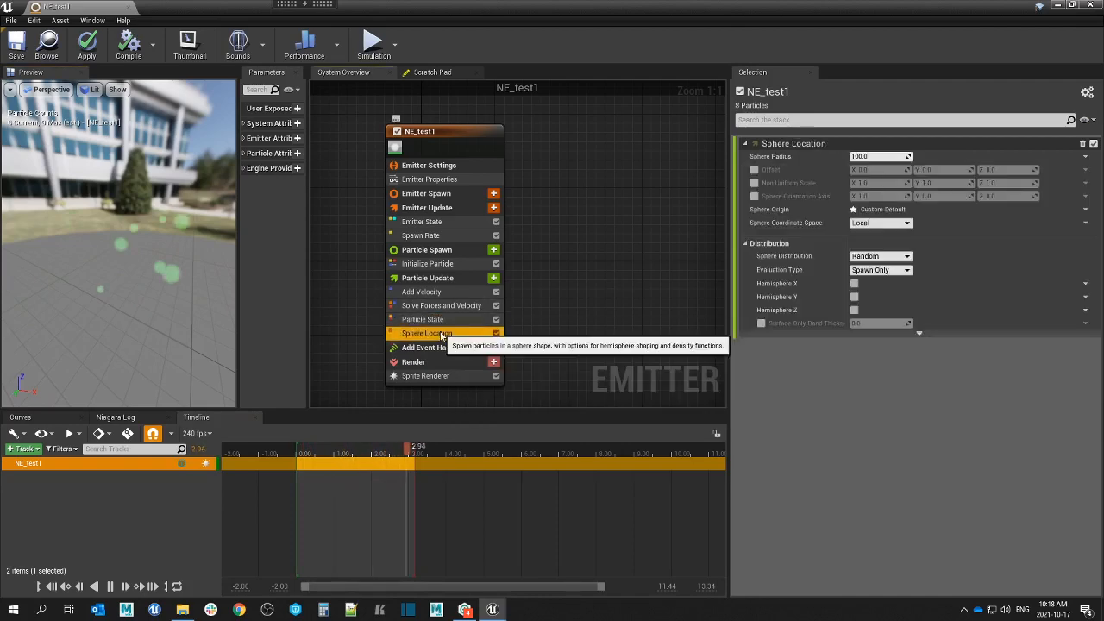
left_click(878, 156)
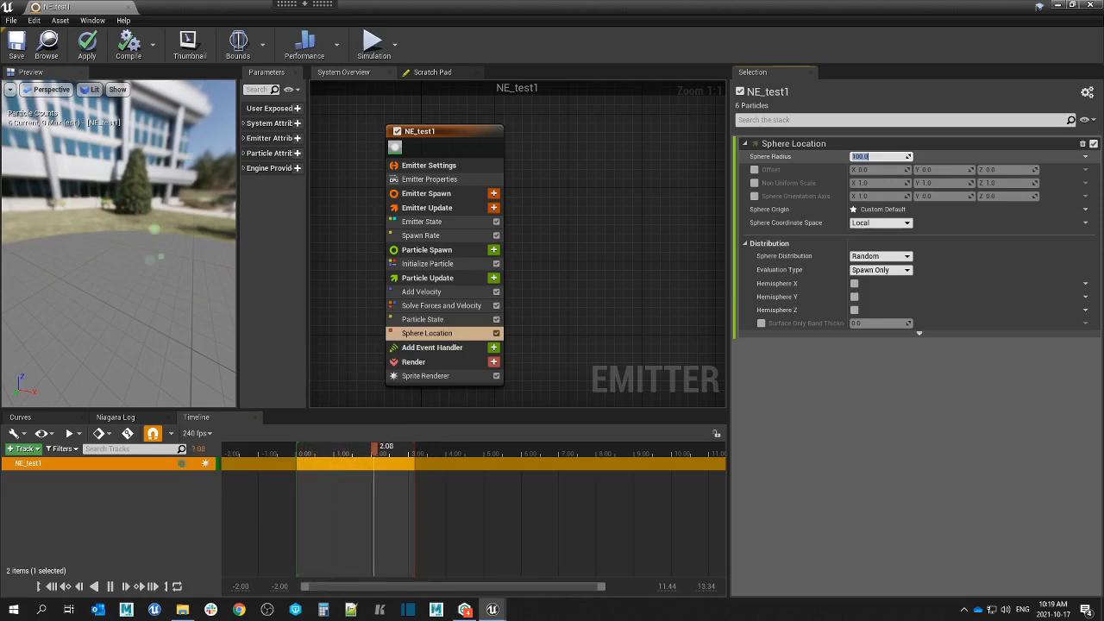
key("Return")
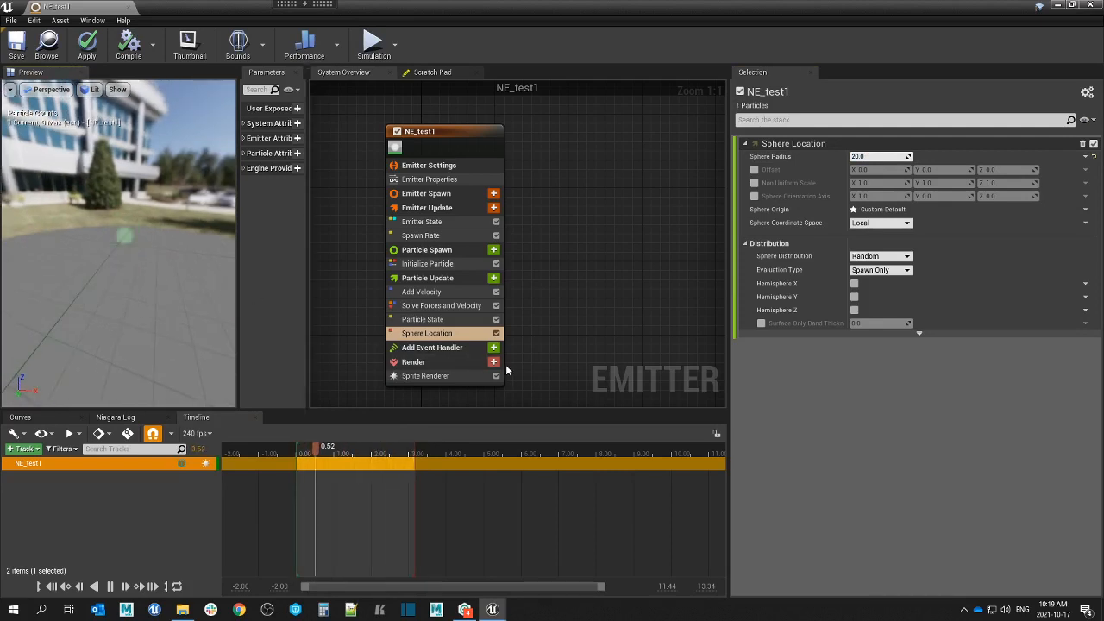
Set the Add Velocity module's velocity to X 10, Y 10 and Z 55, and check the motion in the preview.
left_click(442, 306)
left_click(438, 293)
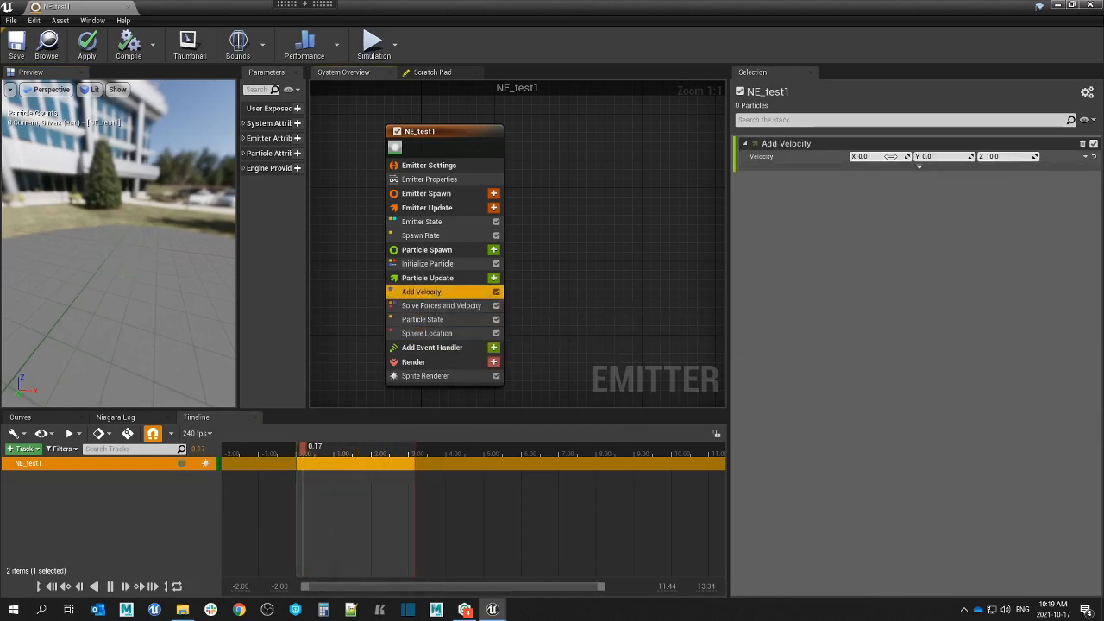
left_click(889, 156)
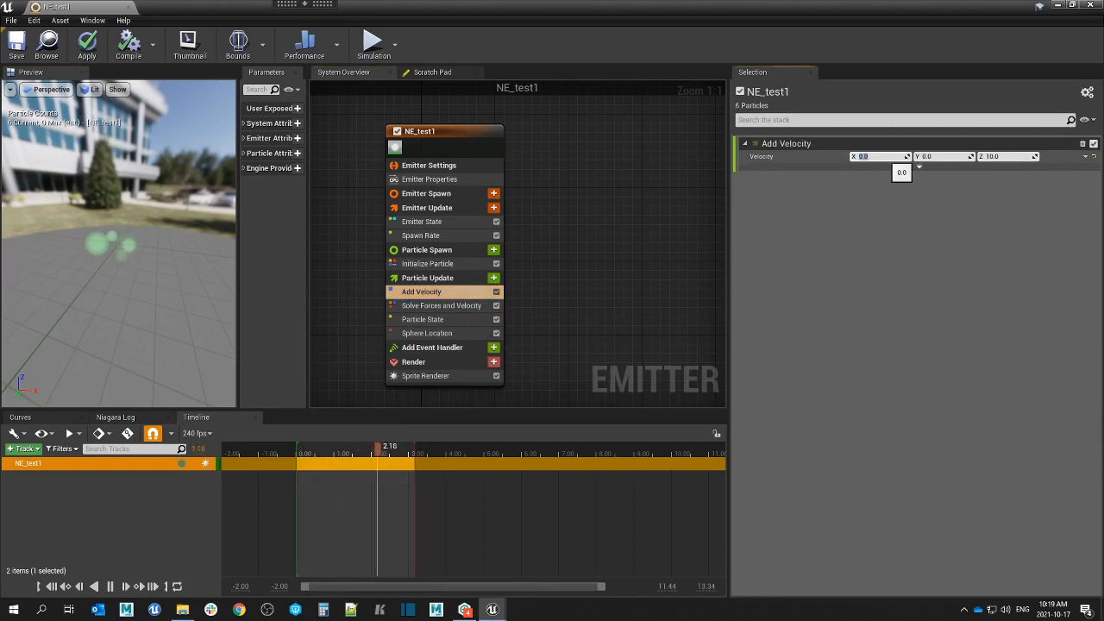
type("10")
key("Return")
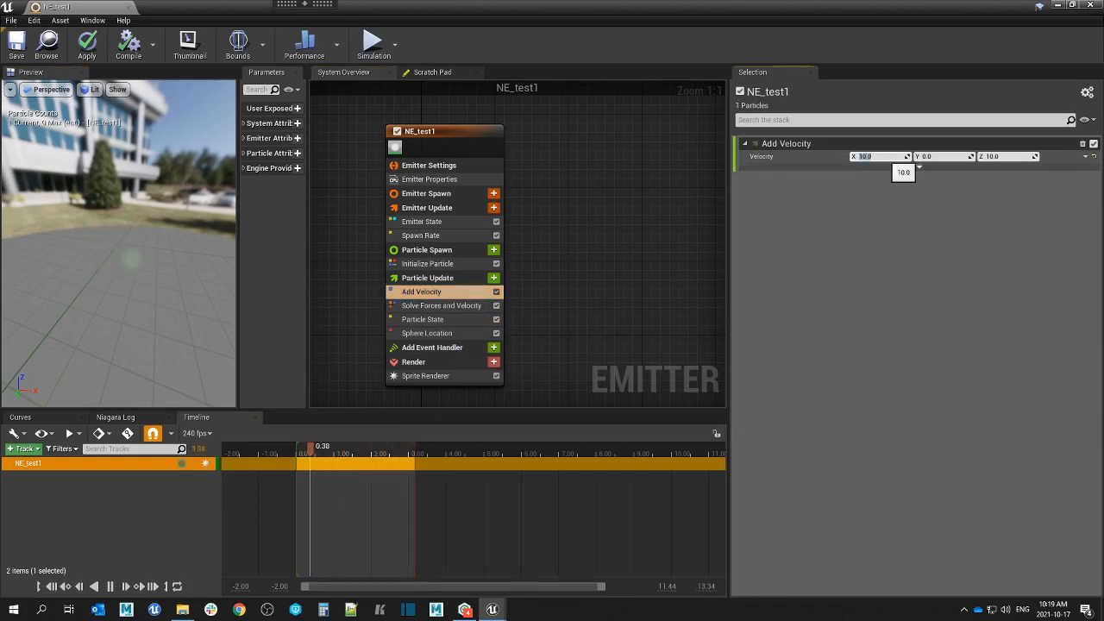
key("Tab")
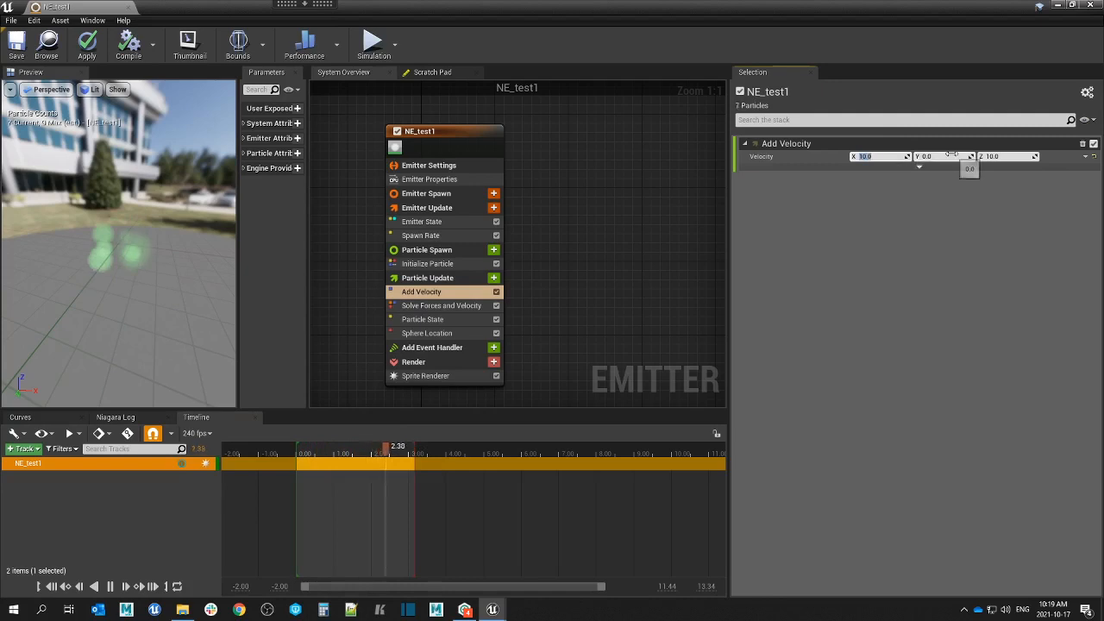
type("10")
key("Return")
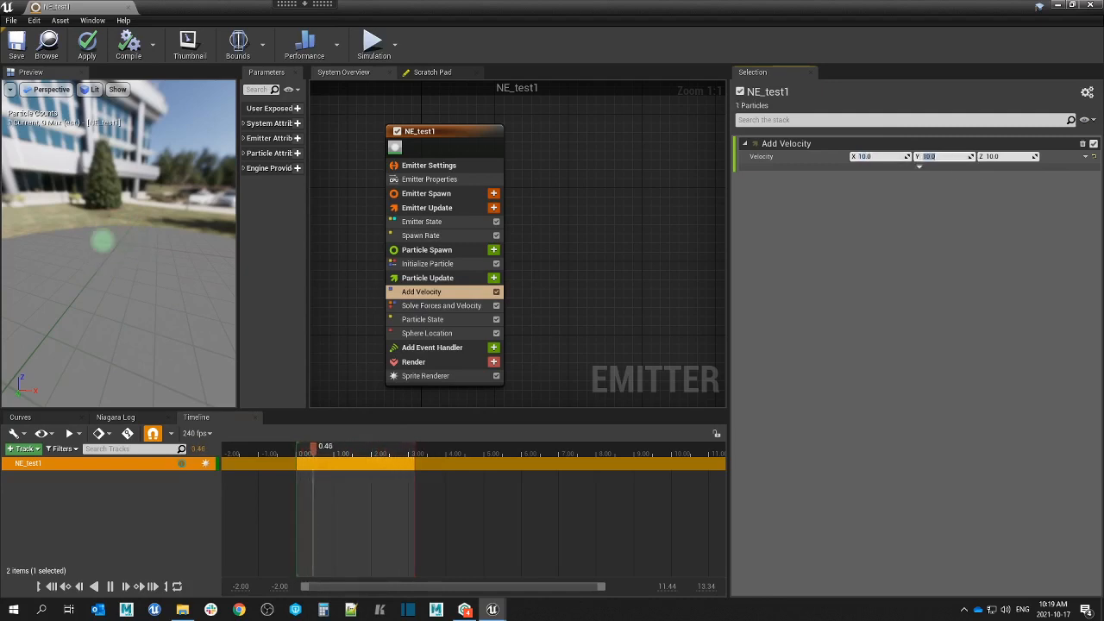
key("Tab")
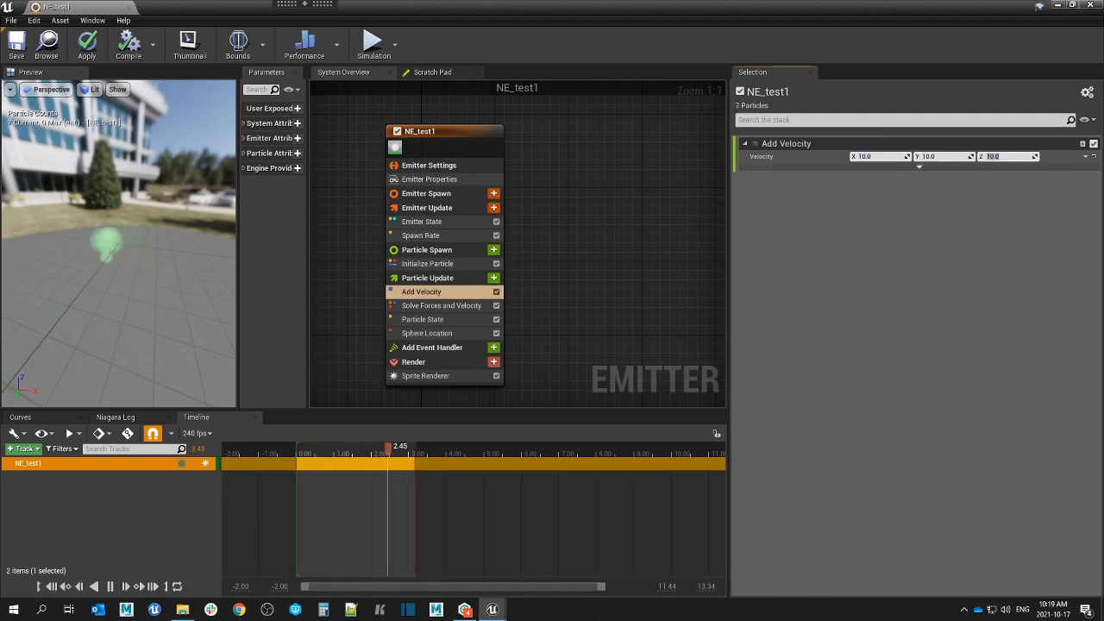
type("55")
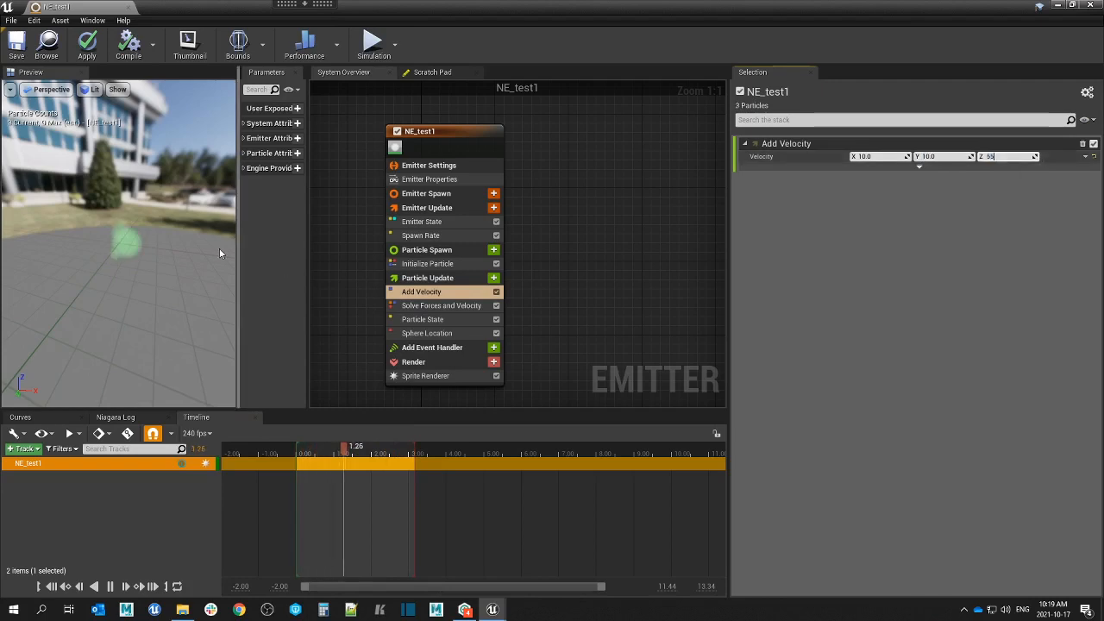
left_click_drag(207, 250, 237, 251)
left_click_drag(158, 229, 142, 232)
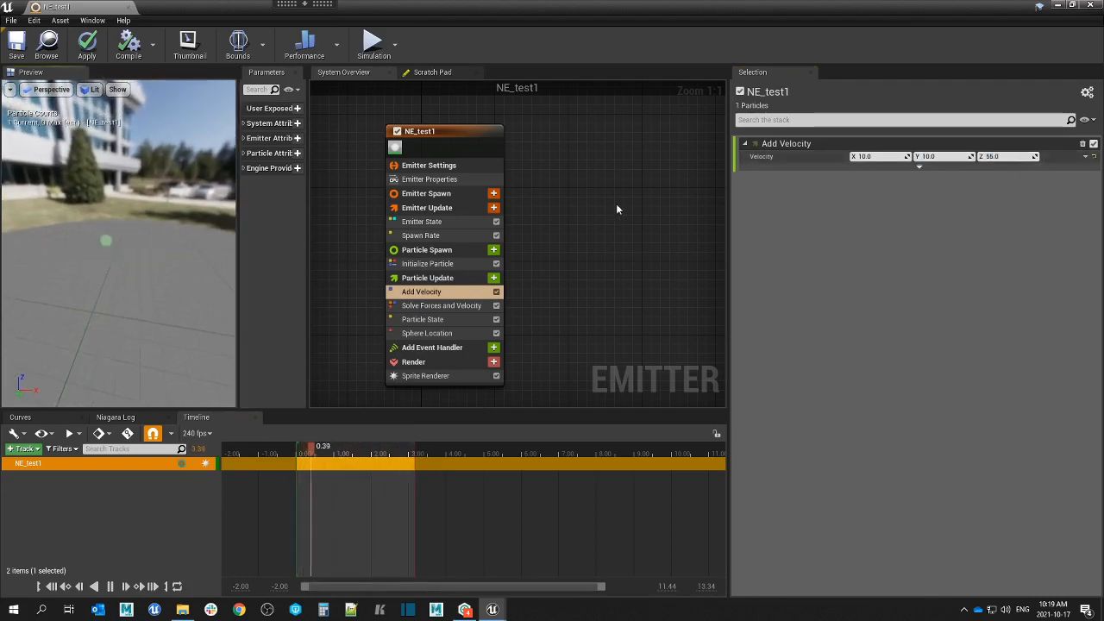
Move the Sphere Location module above Add Velocity in the Particle Update stage and check the particles in the preview.
left_click(483, 334)
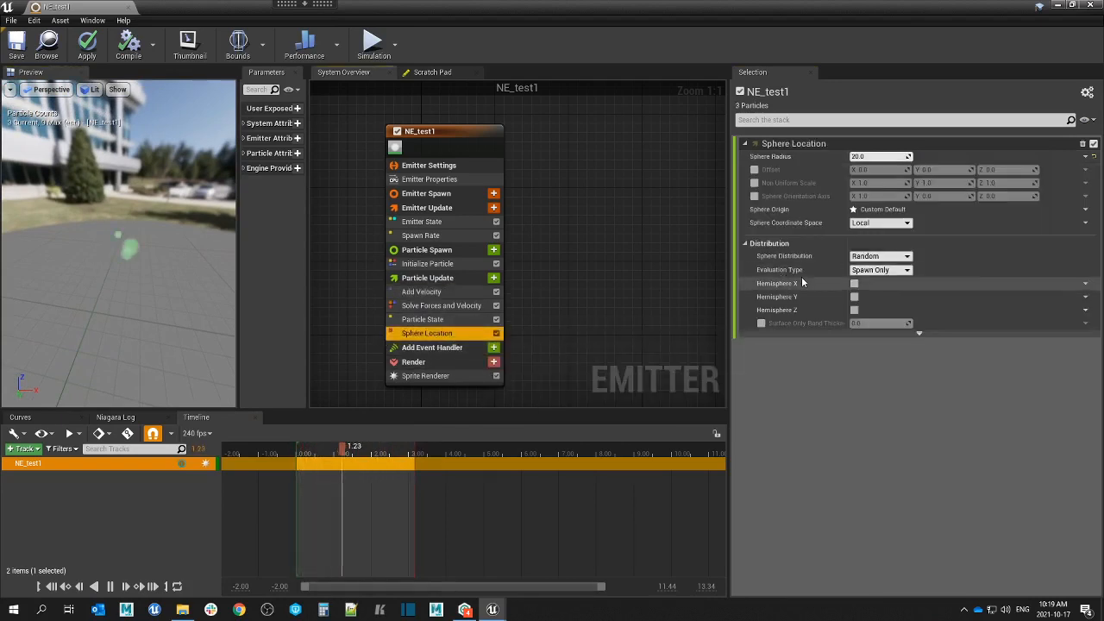
left_click(436, 293)
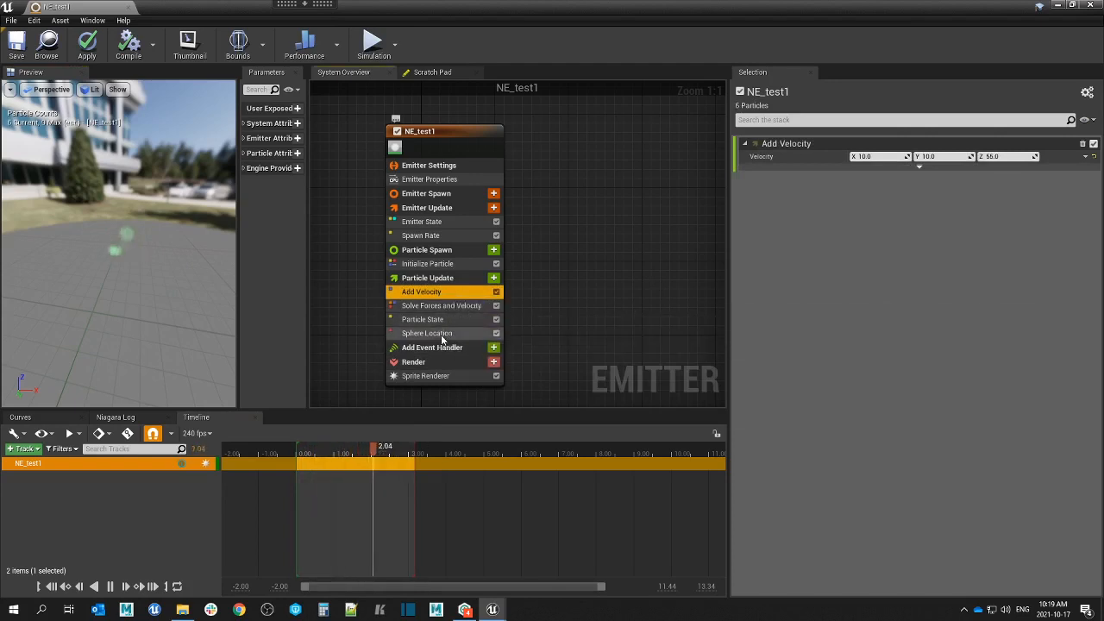
left_click(449, 335)
left_click_drag(448, 337, 457, 293)
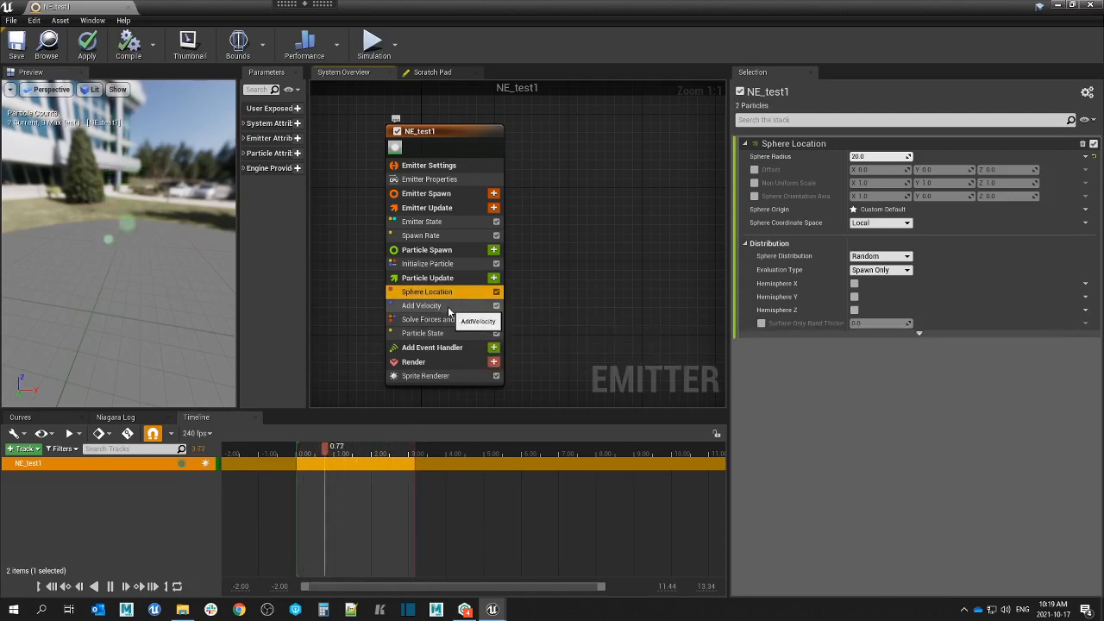
left_click_drag(144, 247, 154, 239)
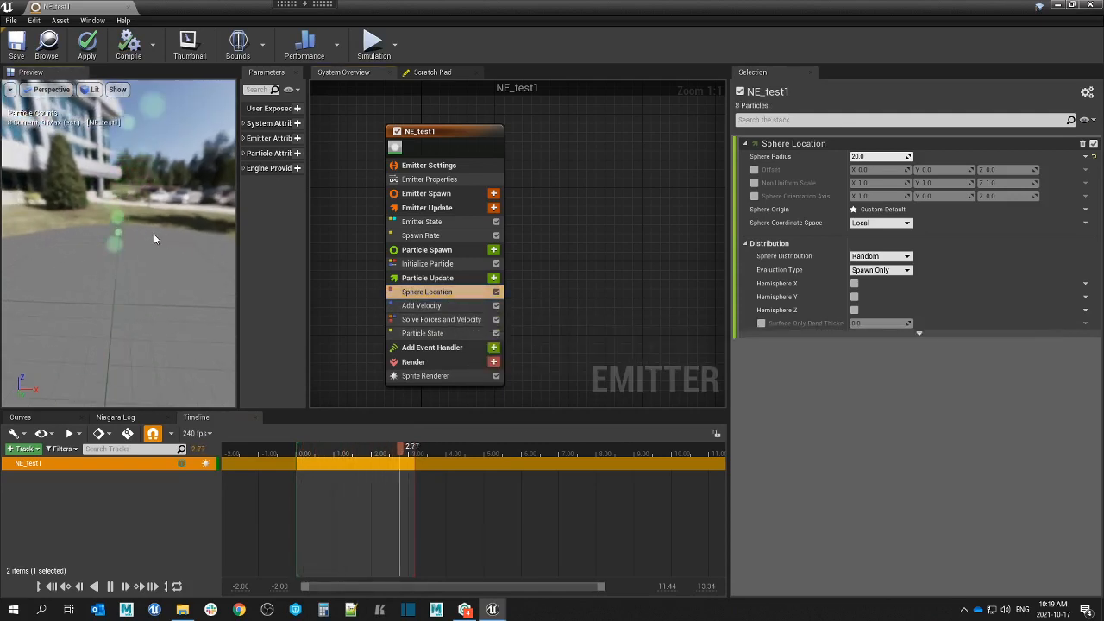
left_click(434, 295)
mouse_move(308, 9)
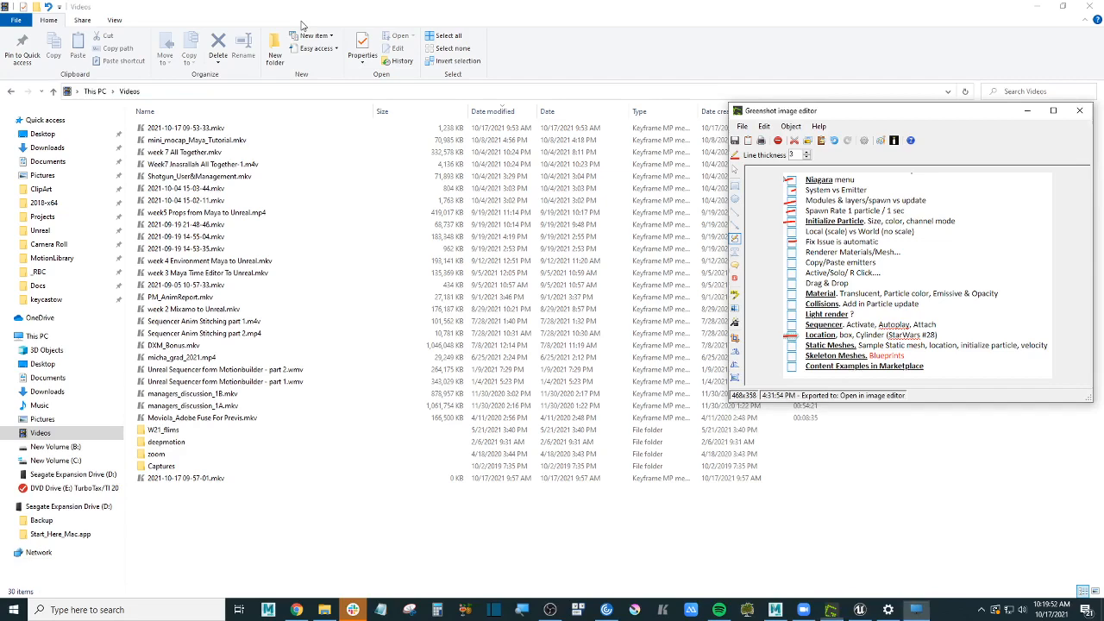
left_click(298, 19)
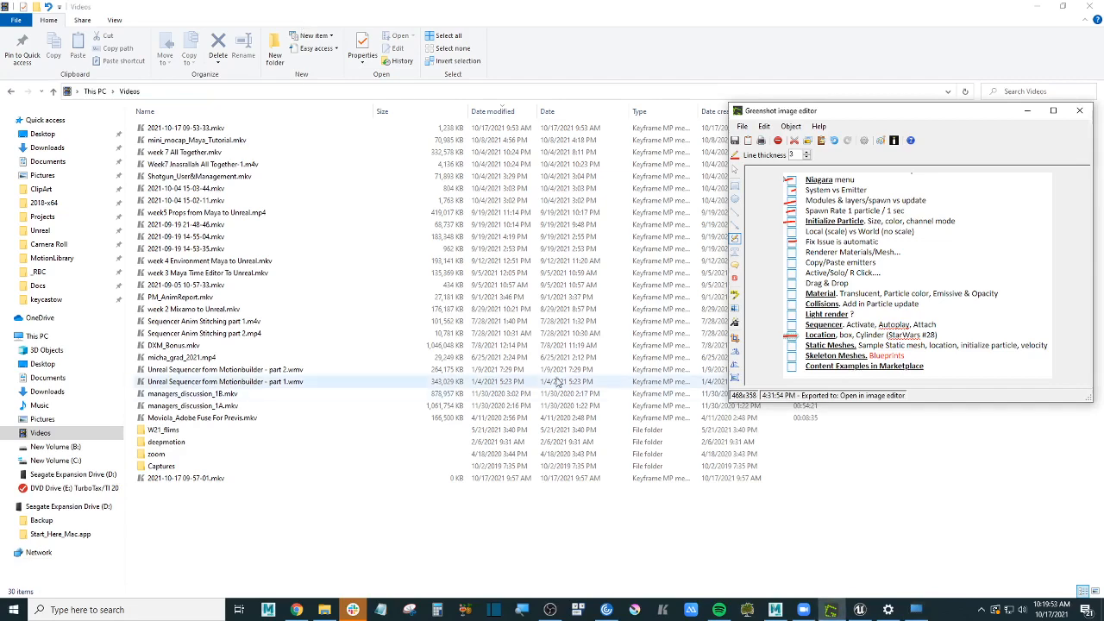
left_click(557, 613)
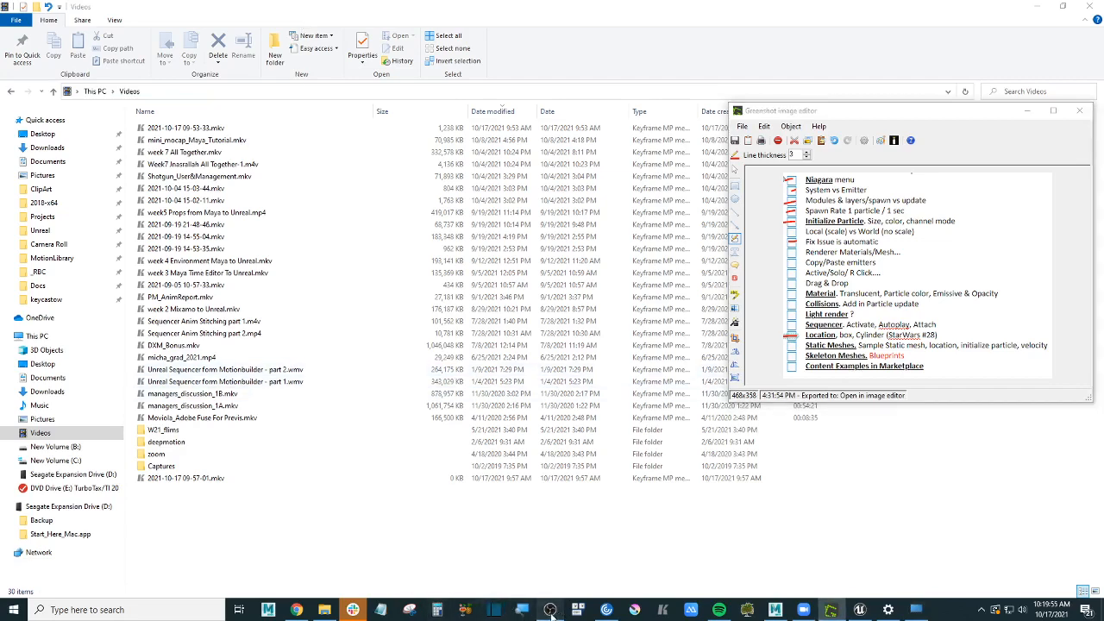
left_click(621, 405)
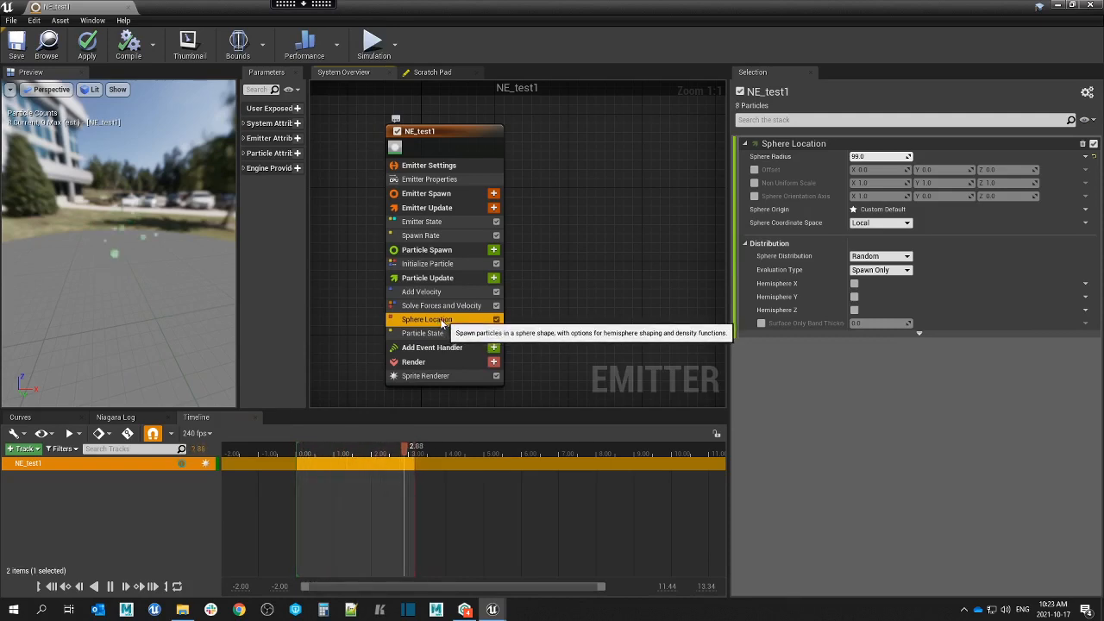
Move the Sphere Location module into the Particle Spawn stage below Initialize Particle, and set its Sphere Radius to 30.
left_click_drag(442, 323, 449, 267)
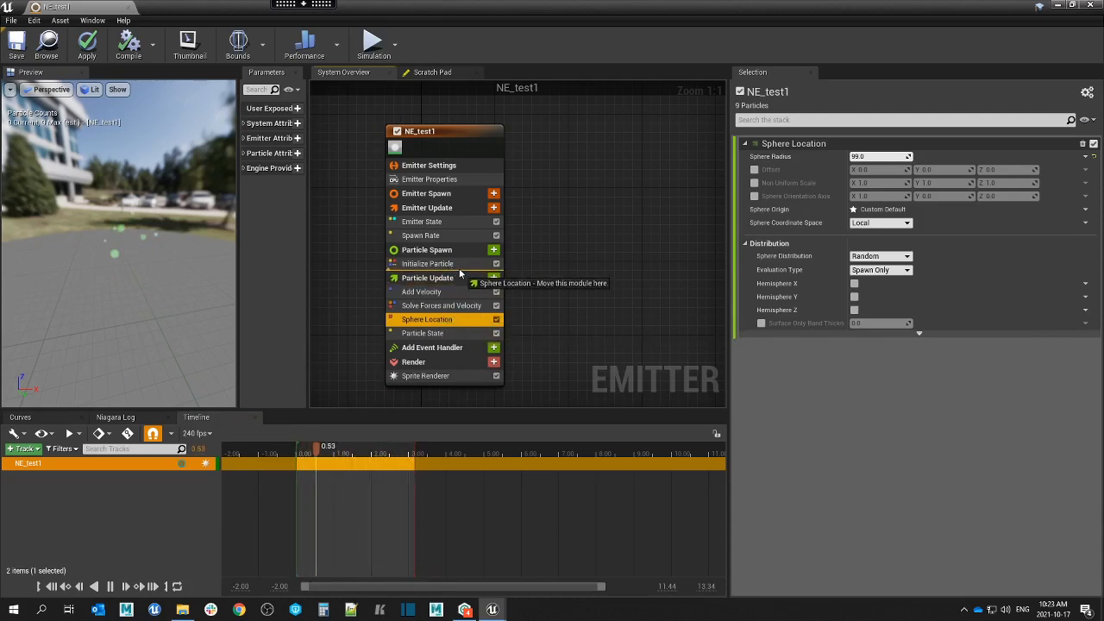
left_click_drag(460, 273, 459, 273)
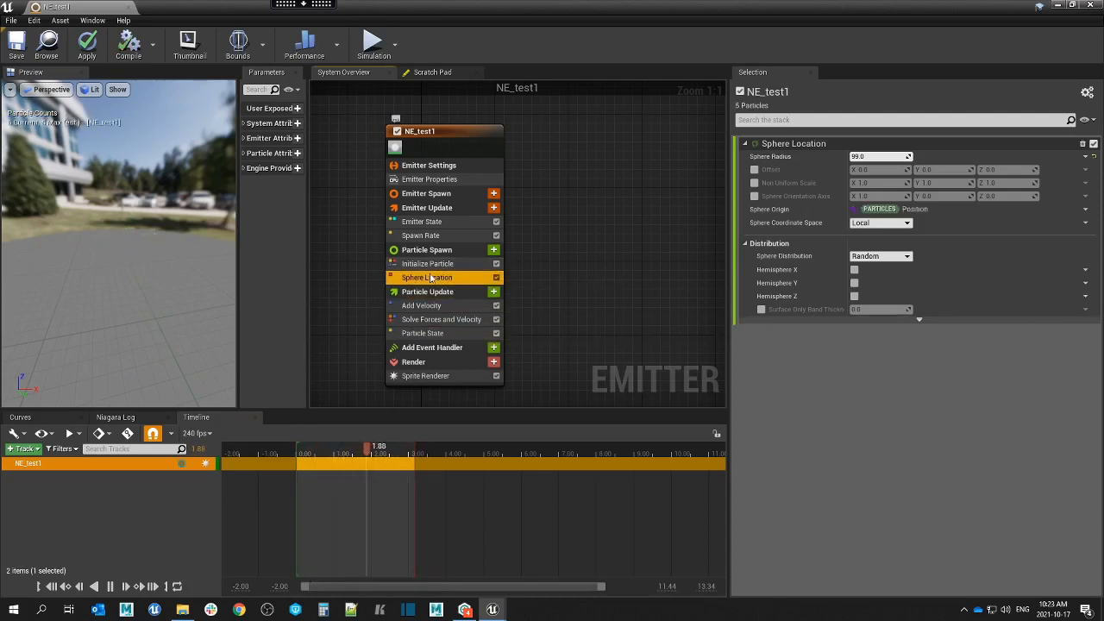
left_click_drag(200, 229, 199, 230)
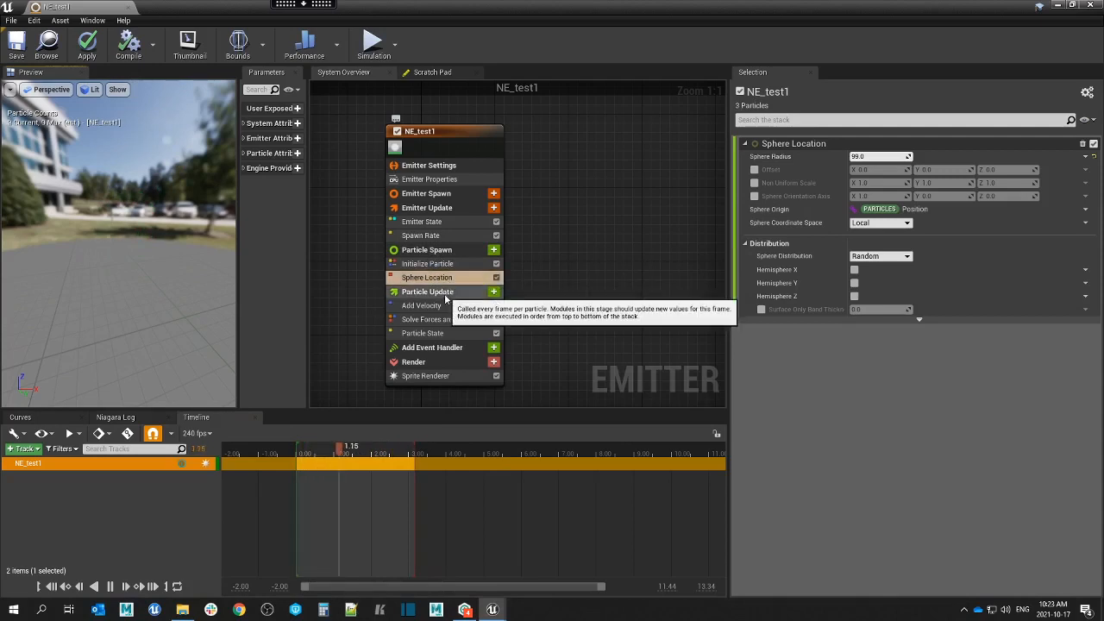
left_click(447, 265)
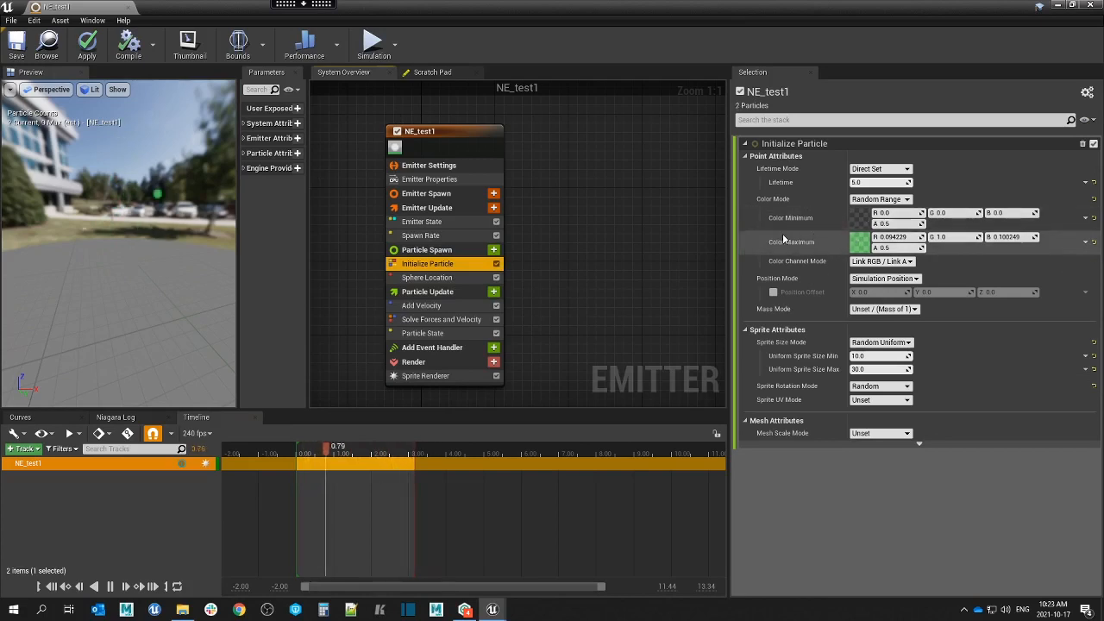
left_click(445, 278)
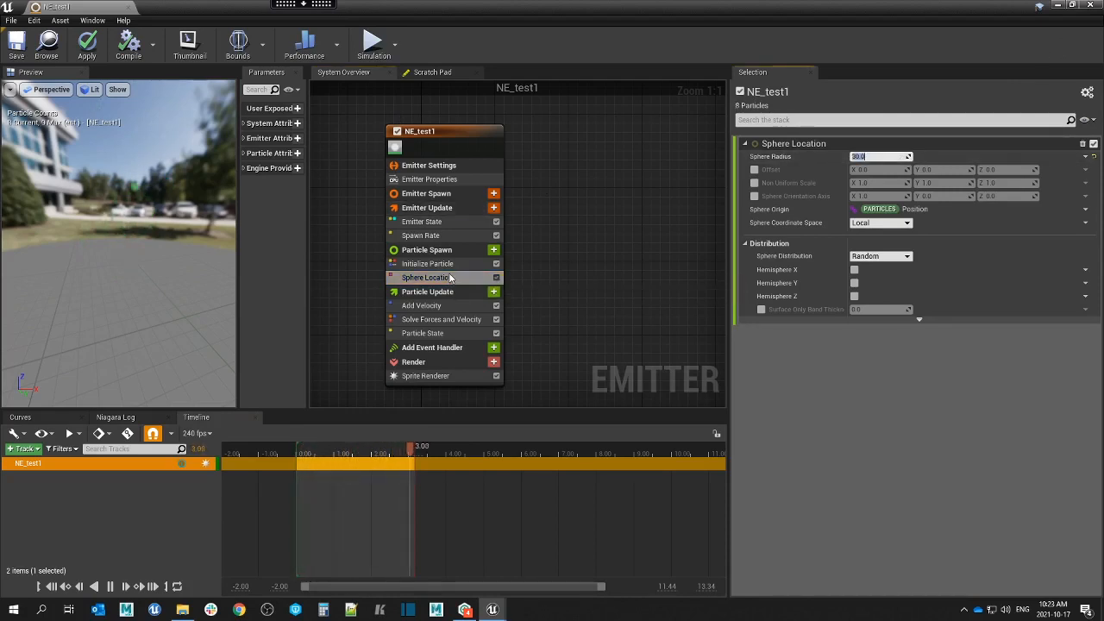
mouse_move(138, 233)
left_mouse_down()
mouse_move(164, 237)
mouse_move(135, 242)
left_mouse_up()
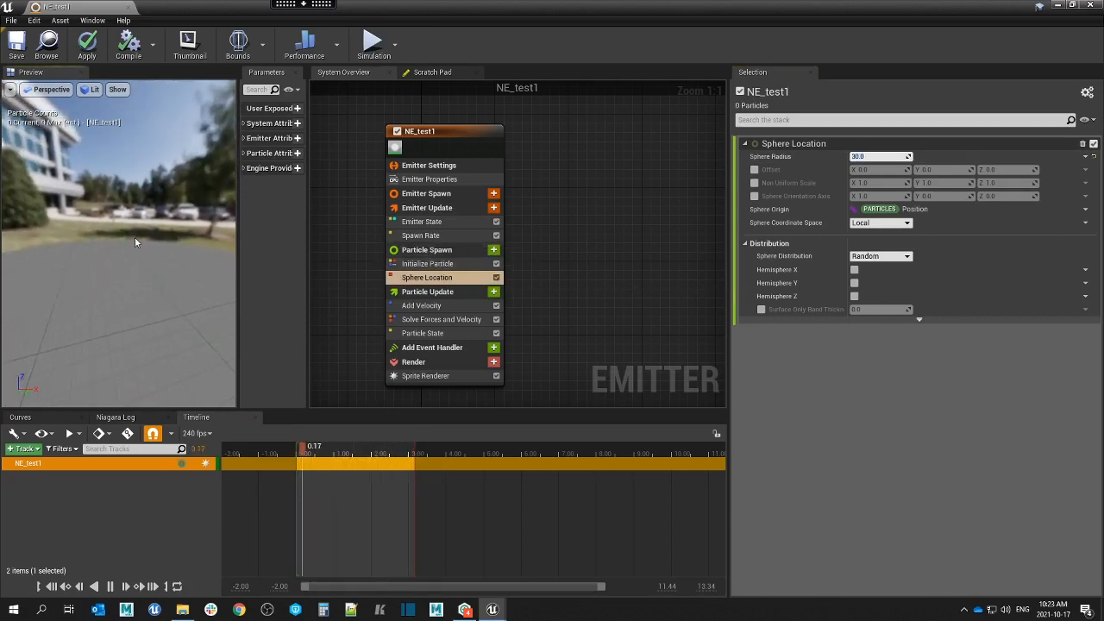
Set the emitter's Spawn Rate to 99 and check the denser particle stream in the preview.
left_click(431, 236)
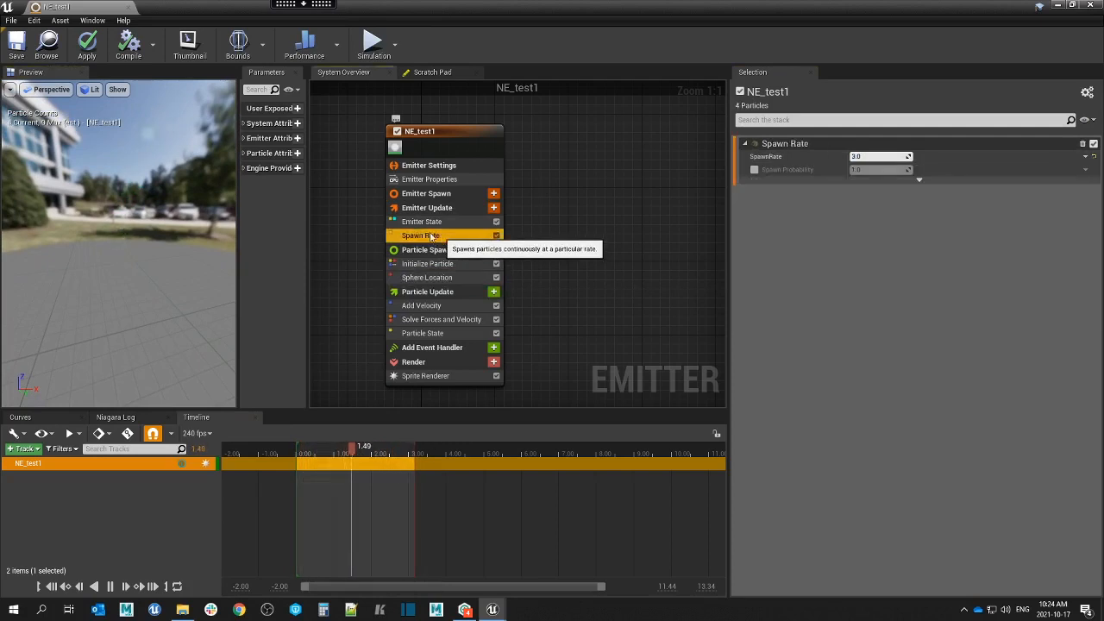
left_click(879, 156)
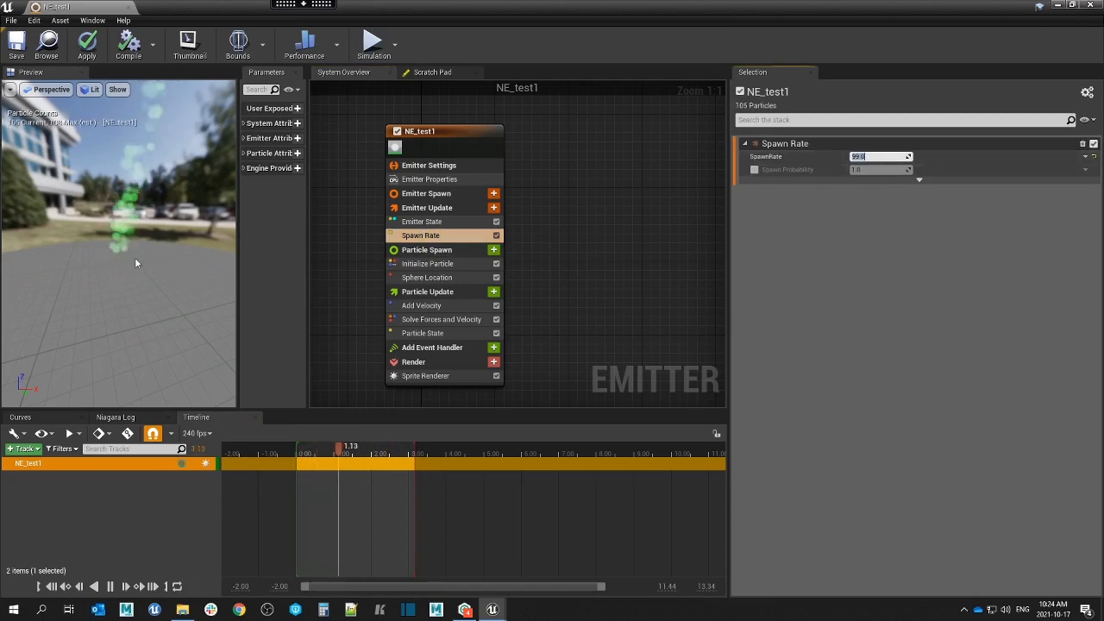
left_click_drag(135, 261, 111, 256)
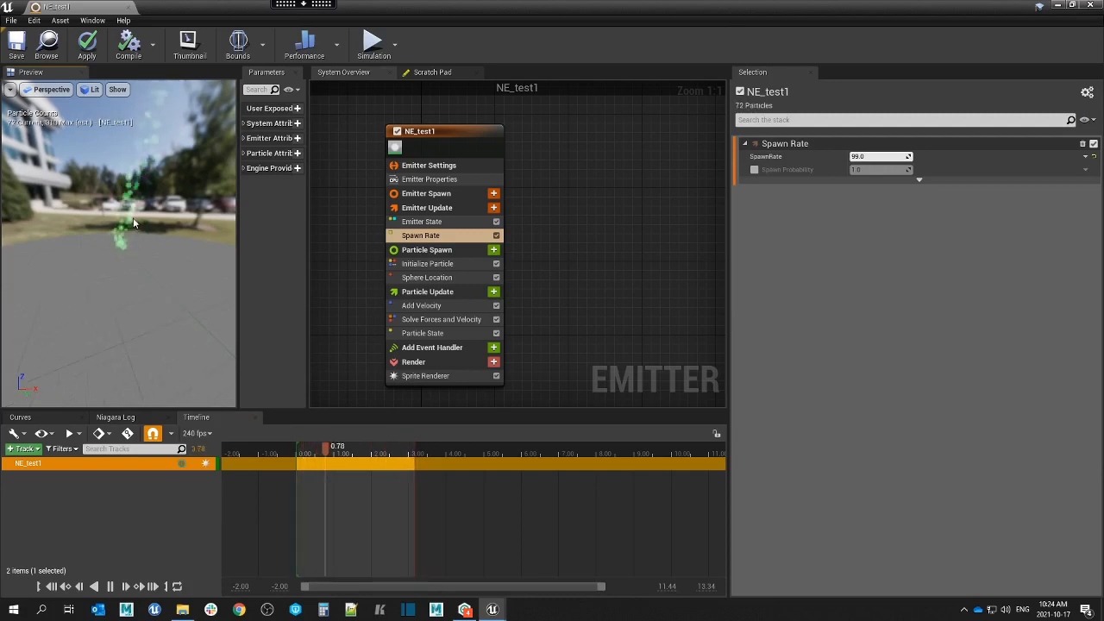
Show the emitter bounds while setting Sphere Location's Sphere Radius to 20, and hide the bounds again.
left_click(238, 43)
left_click_drag(135, 292, 133, 266)
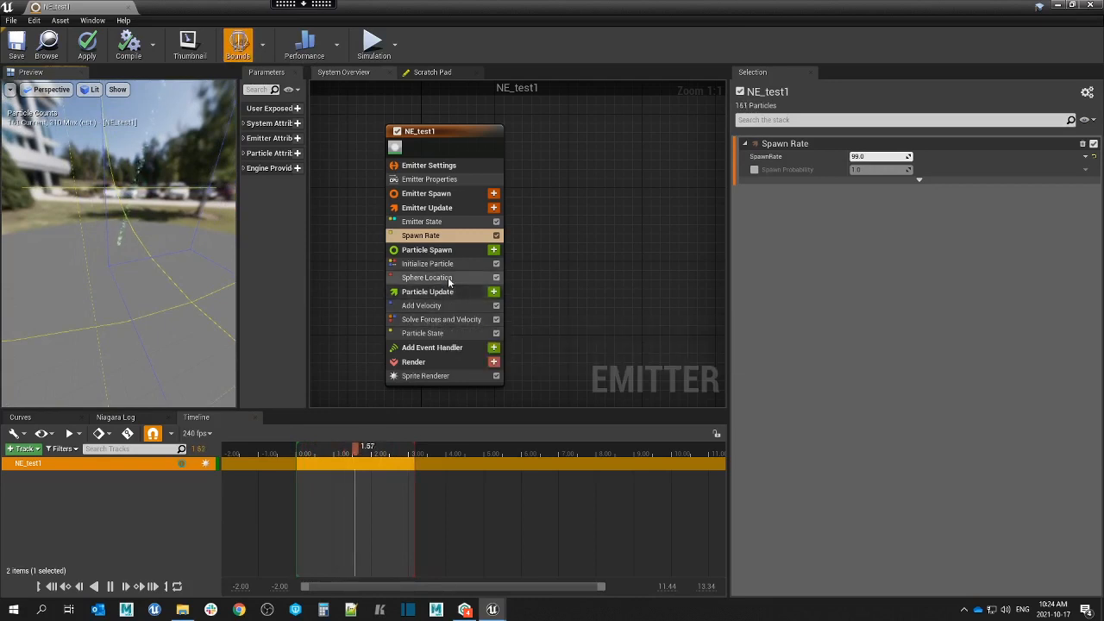
left_click(426, 276)
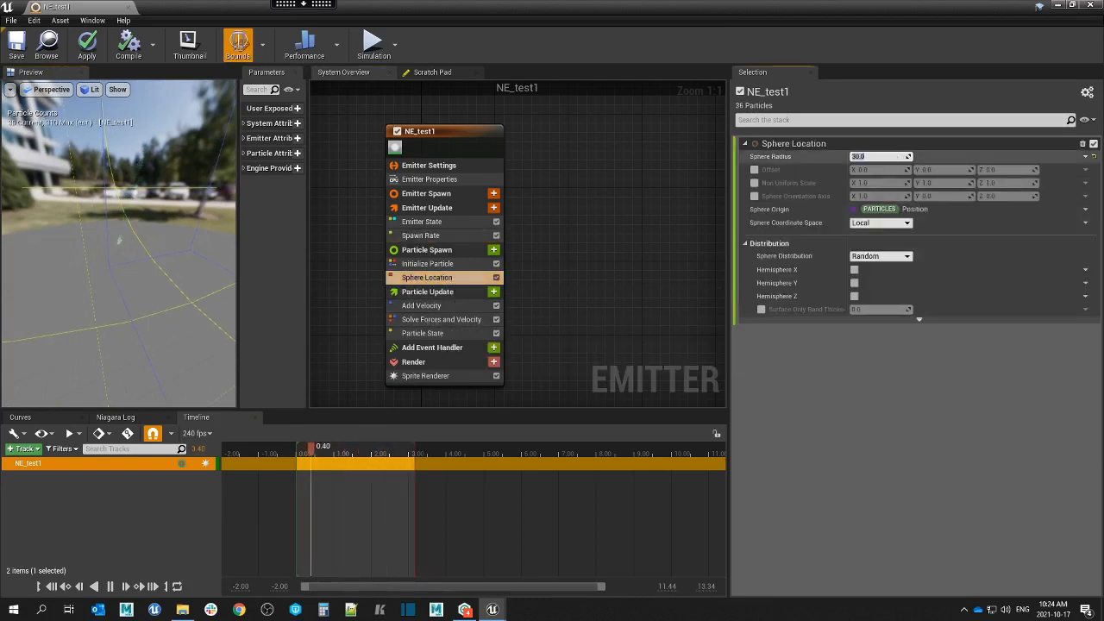
type("10")
key("Return")
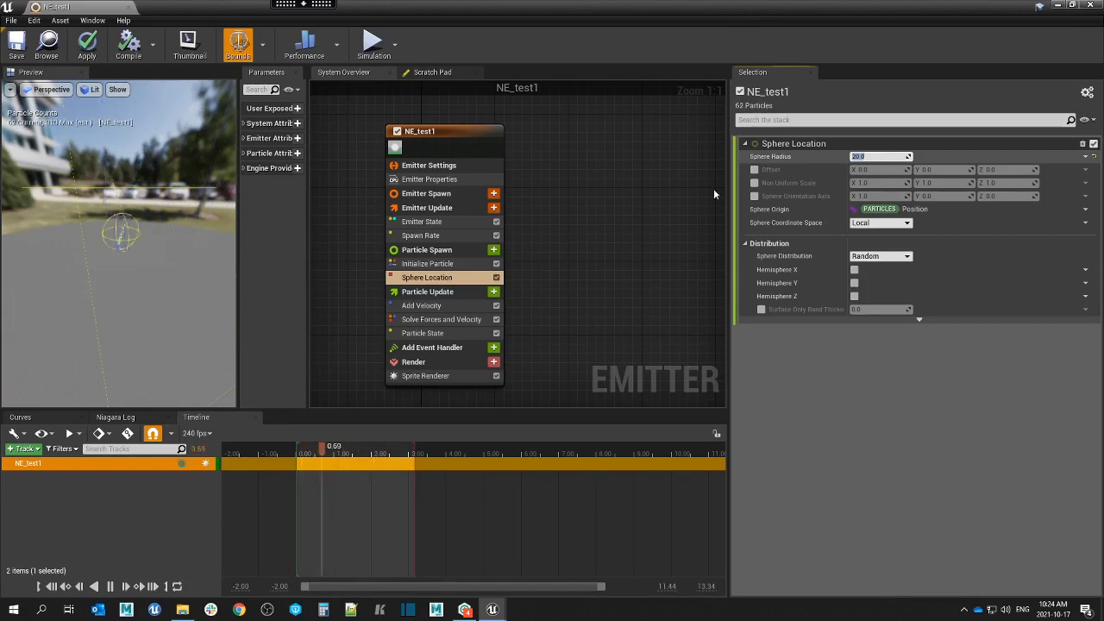
left_click(238, 48)
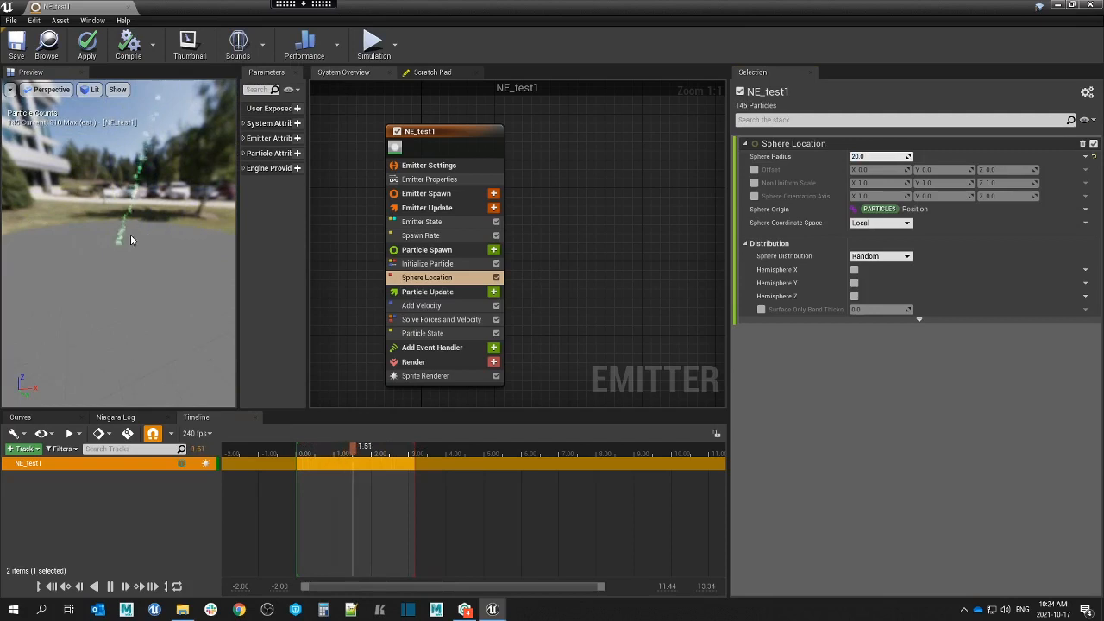
left_click_drag(130, 234, 138, 224)
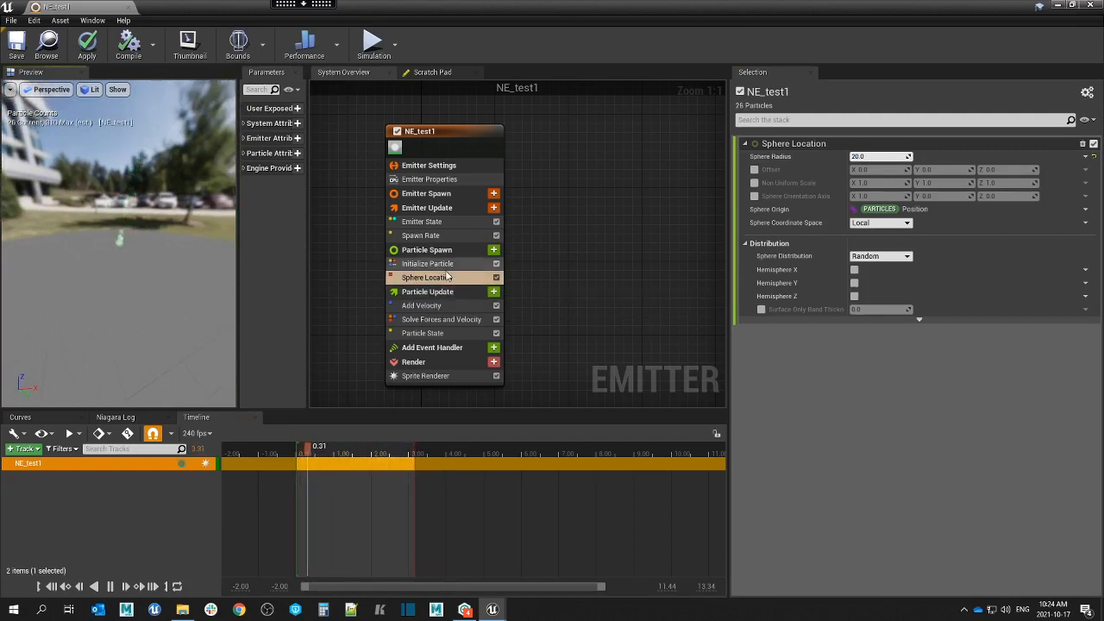
Move the Sphere Location module from Particle Spawn to Particle Update above Add Velocity, and set its Sphere Radius to 99.
left_click_drag(463, 279, 462, 297)
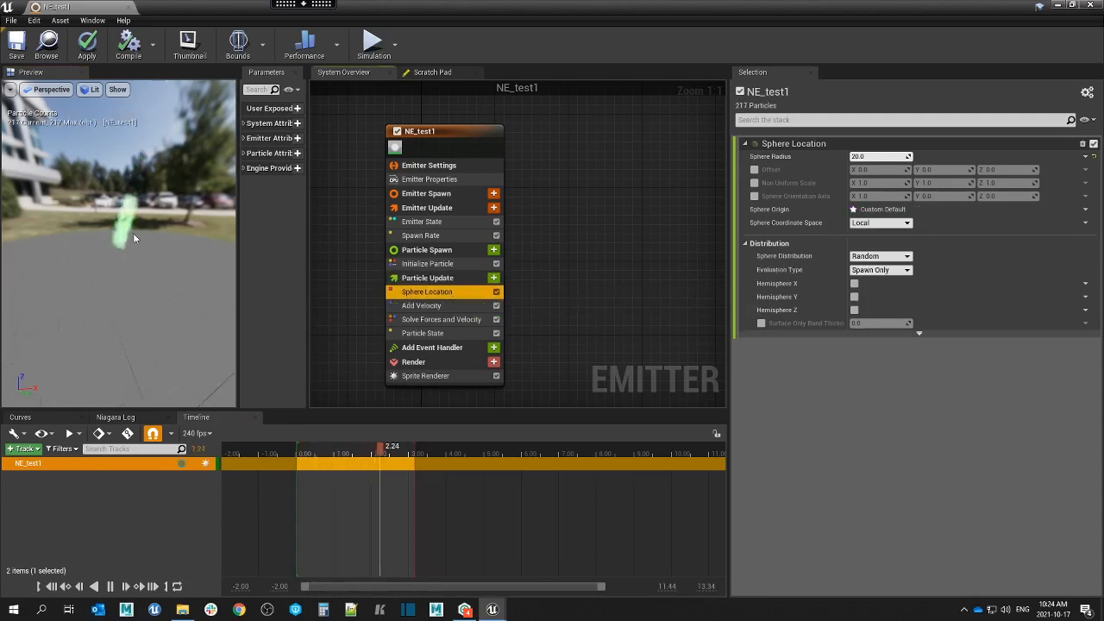
left_click_drag(133, 233, 142, 233)
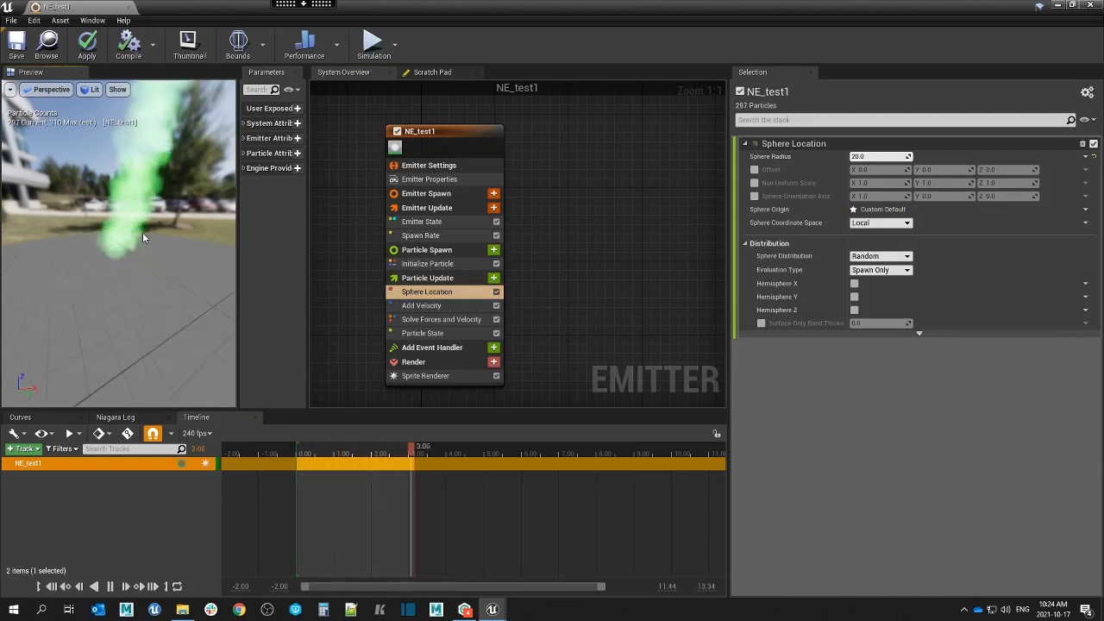
left_click(881, 156)
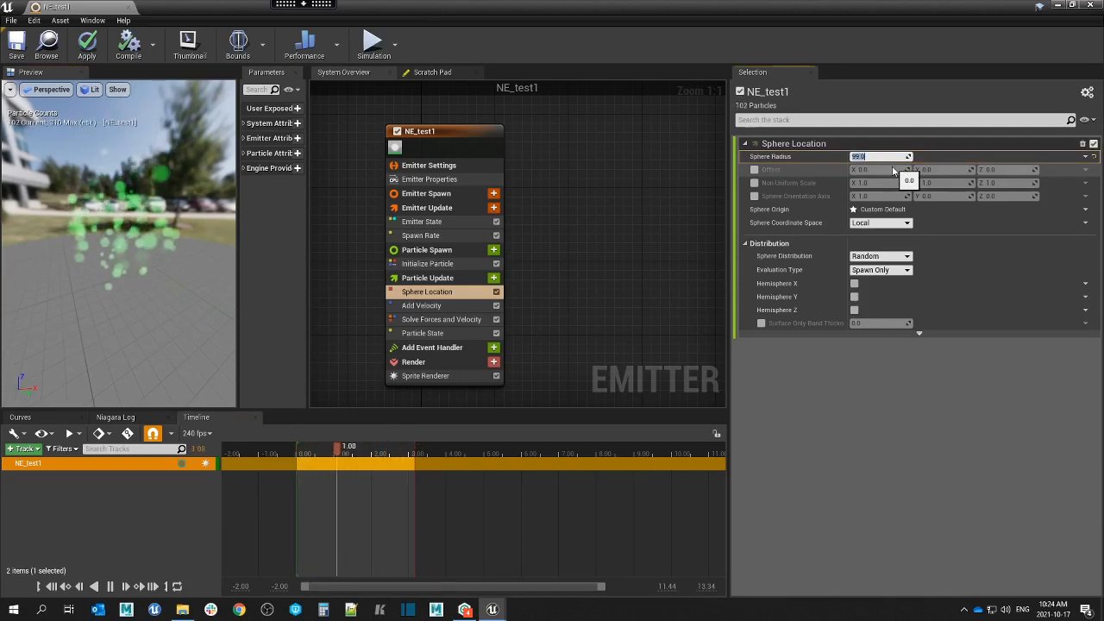
Set the Add Velocity module's X and Y velocity to 0 and check the particle motion in the preview.
left_click(436, 305)
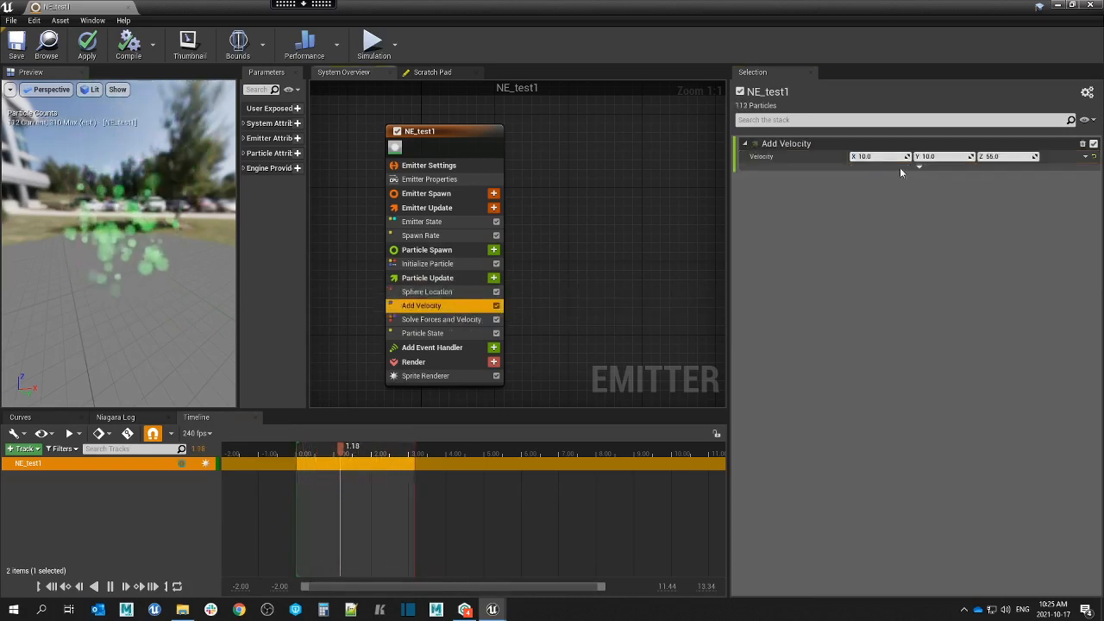
left_click(892, 158)
type("0")
key("Return")
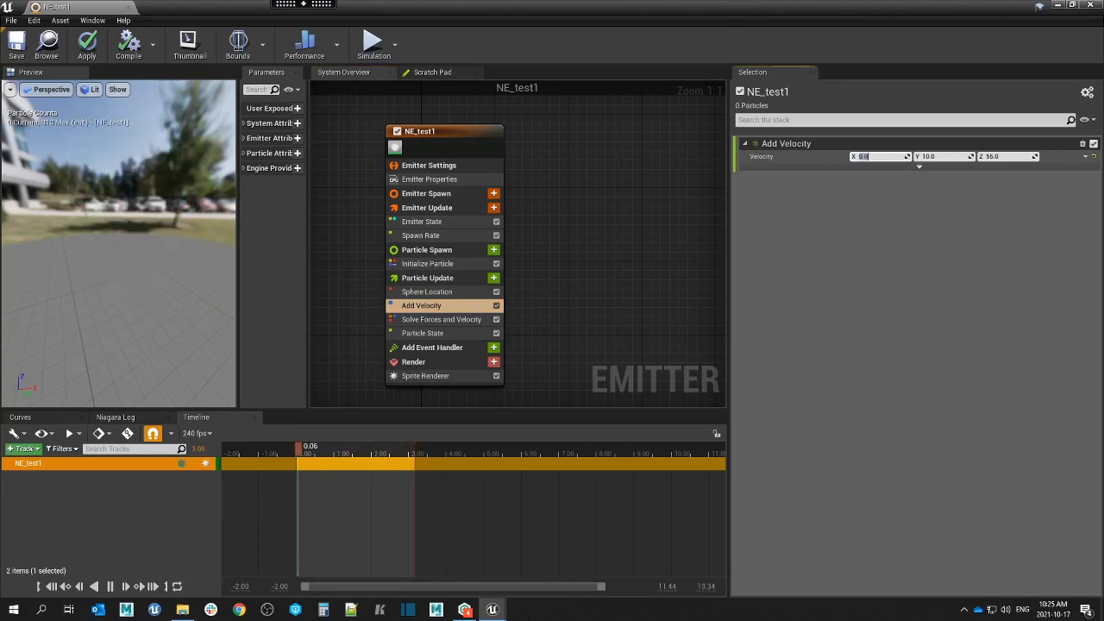
left_click(957, 157)
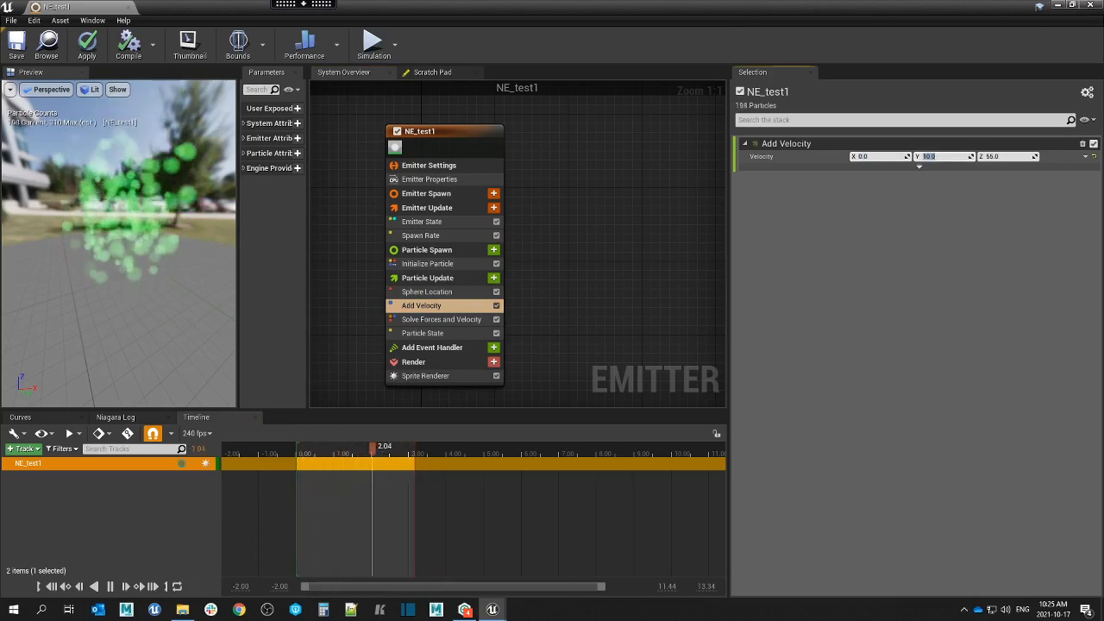
type("0")
key("Return")
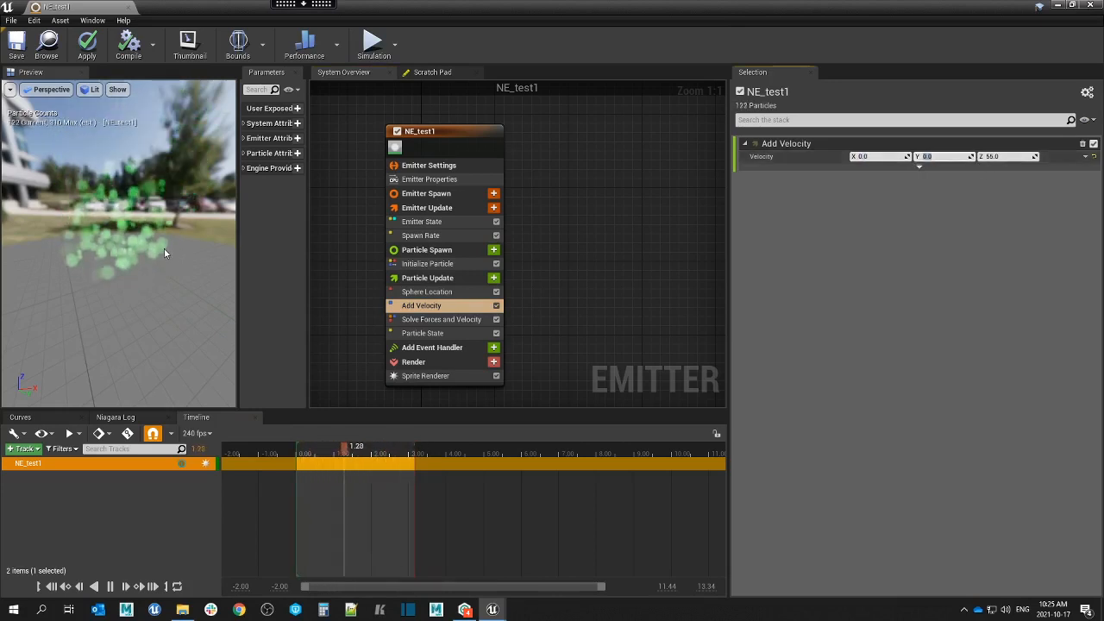
left_click_drag(165, 253, 82, 250)
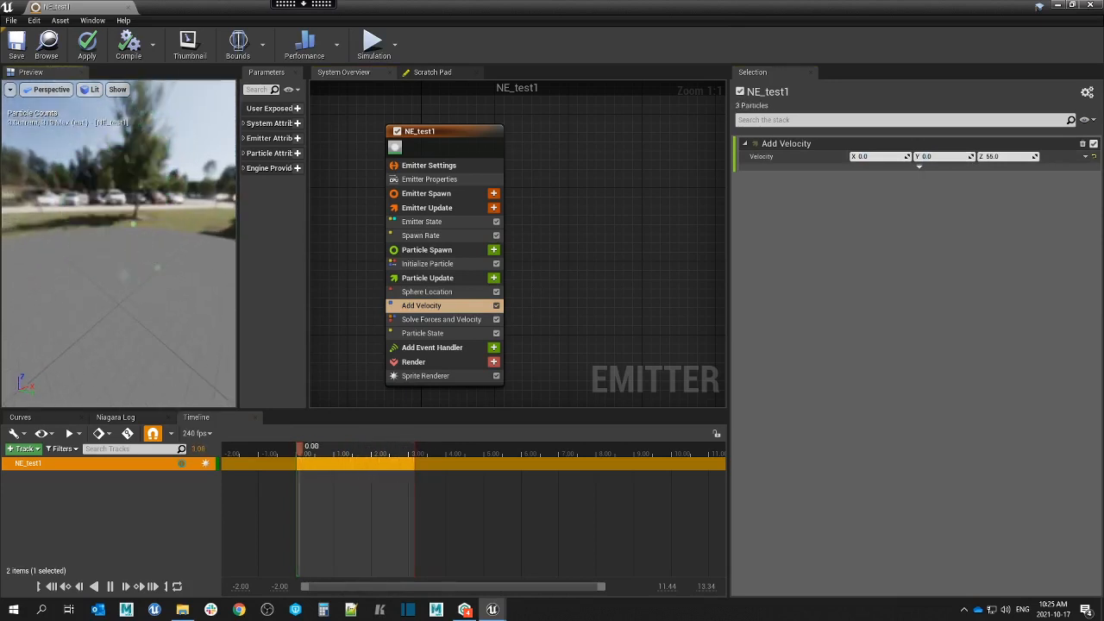
Set the Sphere Radius of the Sphere Location module to 50.
left_click(427, 291)
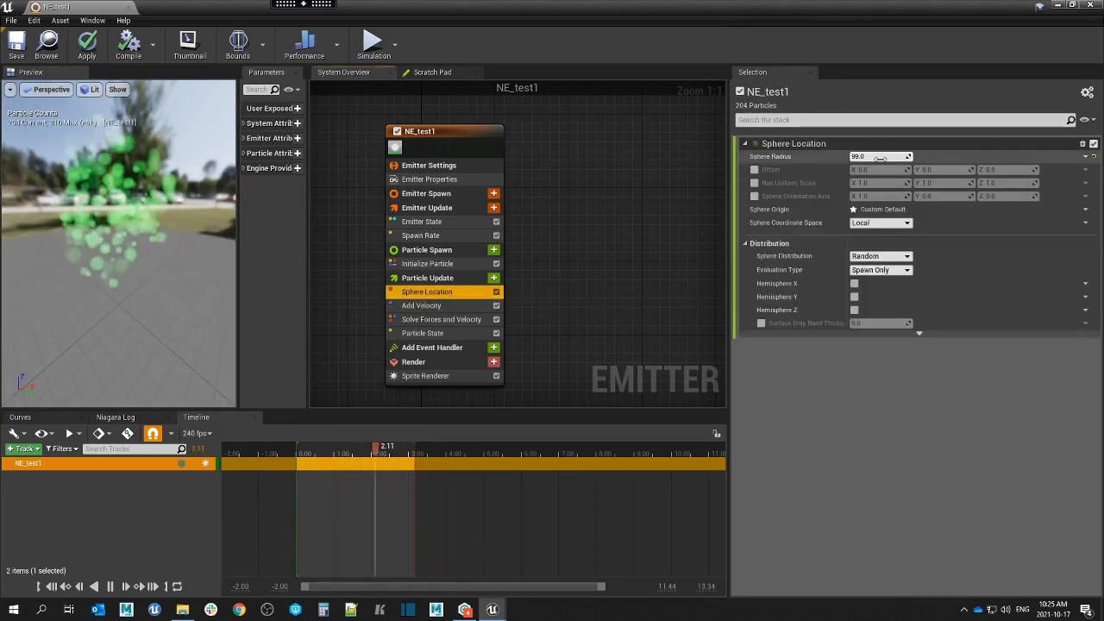
left_click(879, 157)
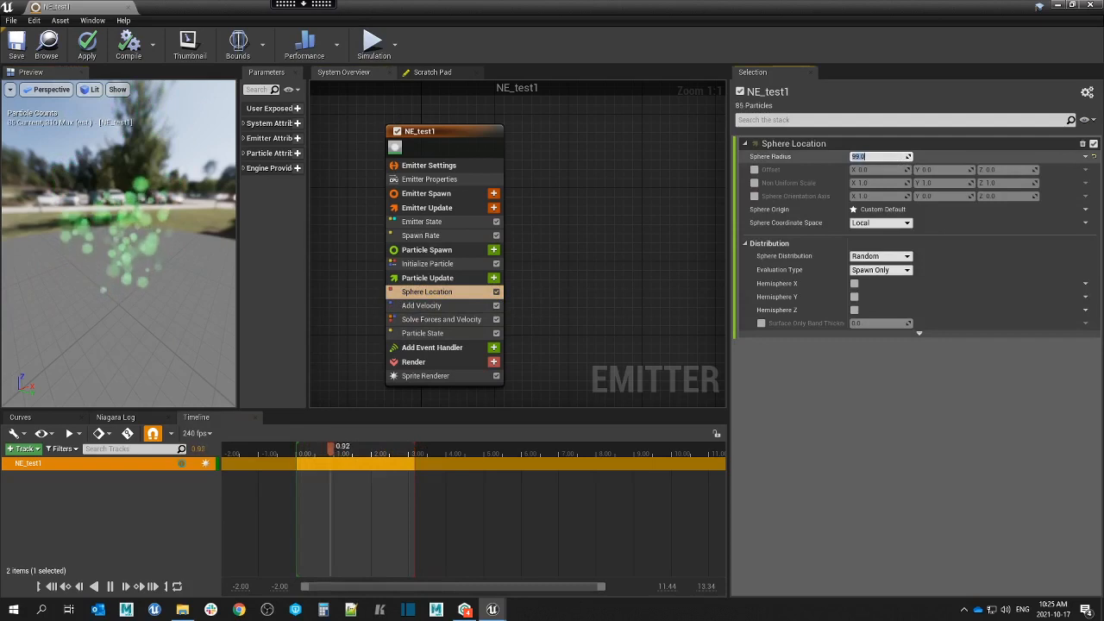
type("50")
key("Return")
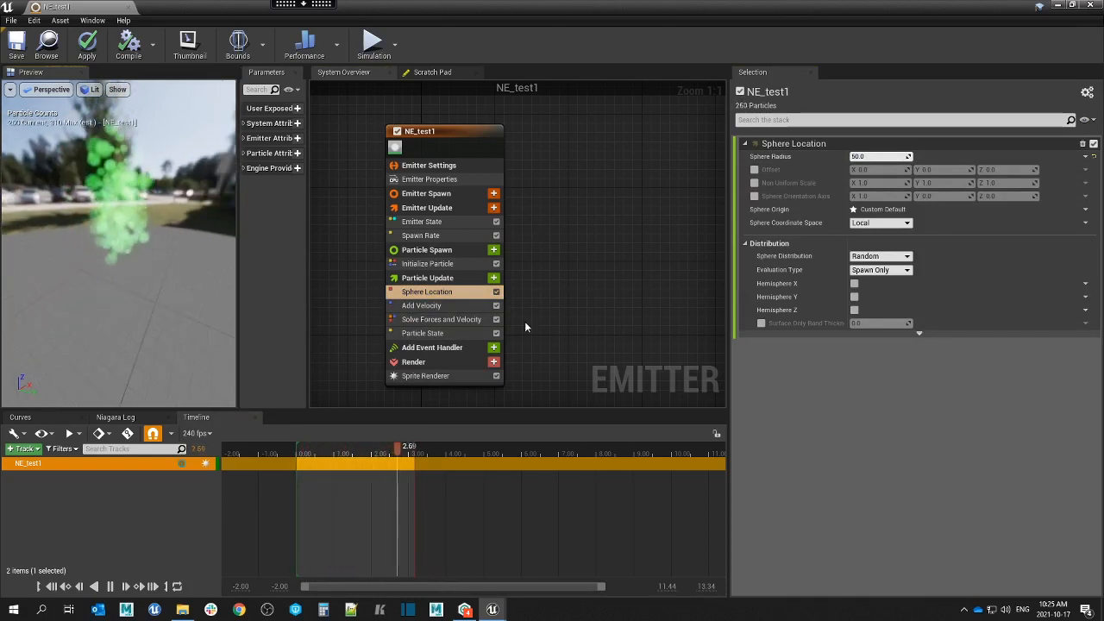
Review the settings of the Solve Forces and Velocity, Add Velocity and Particle State modules.
left_click(463, 319)
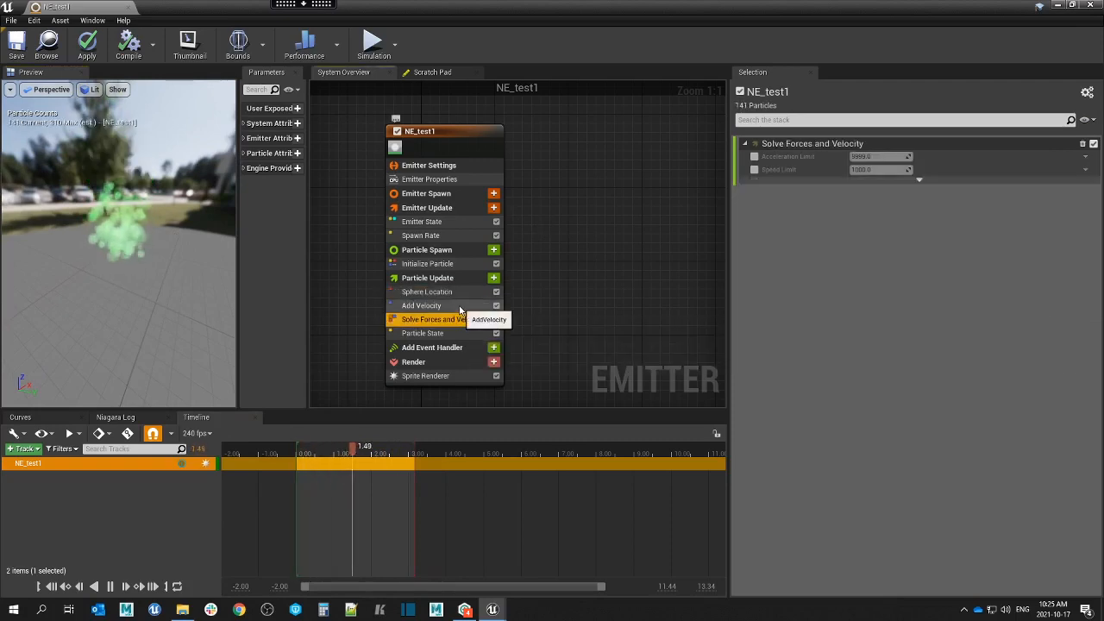
left_click(436, 305)
left_click(455, 333)
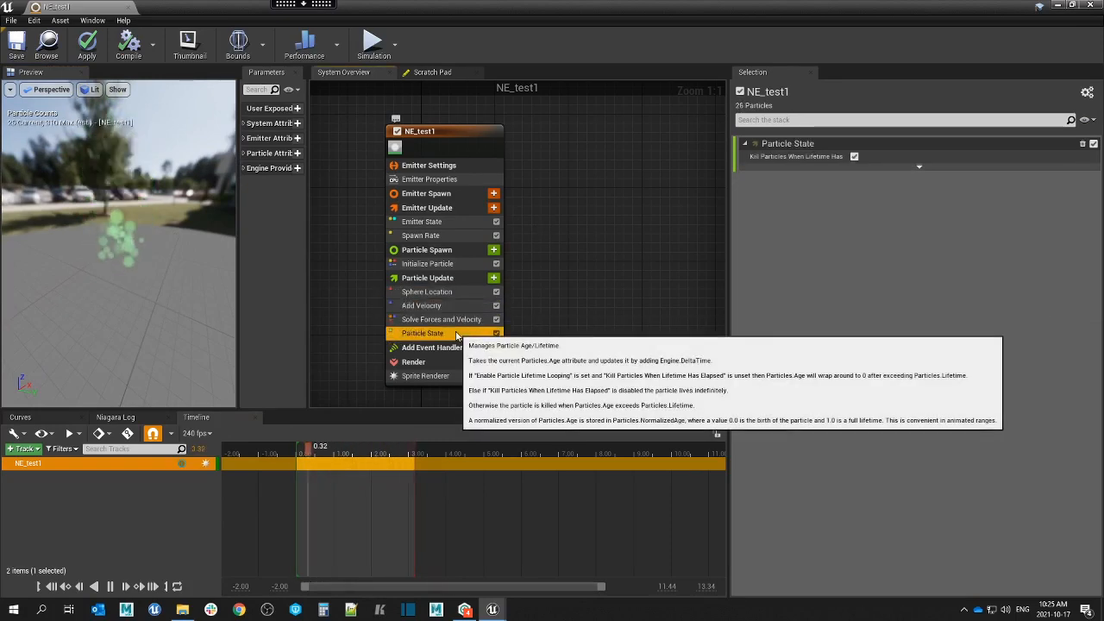
Review the settings of the emitter's modules, from Emitter State and Spawn Rate through Initialize Particle to Sphere Location and the velocity modules.
left_click(456, 319)
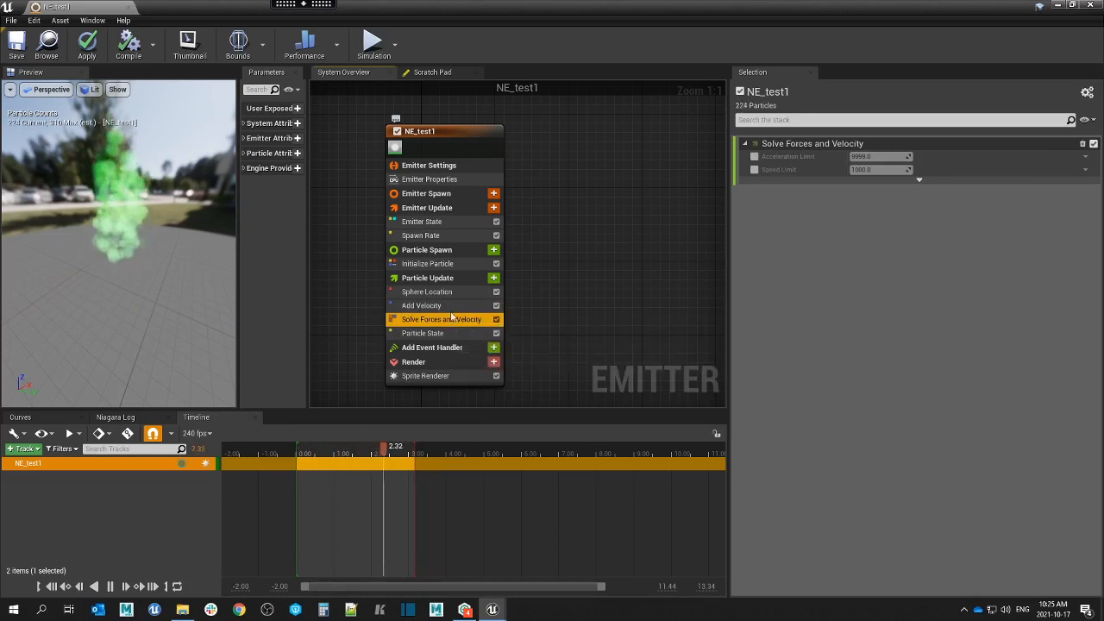
left_click(453, 306)
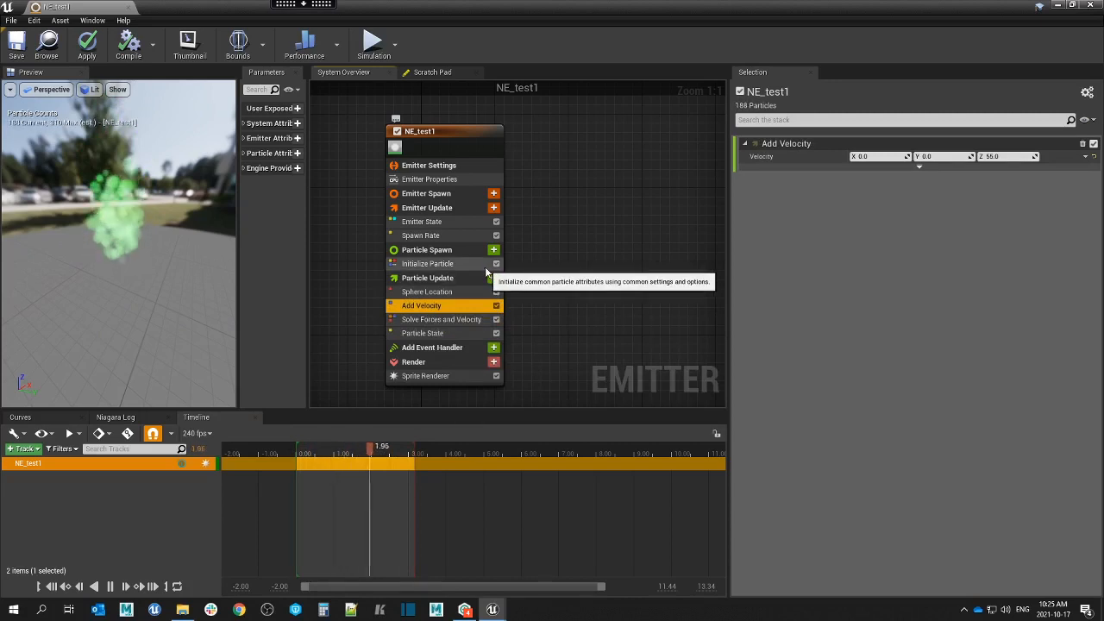
left_click(436, 222)
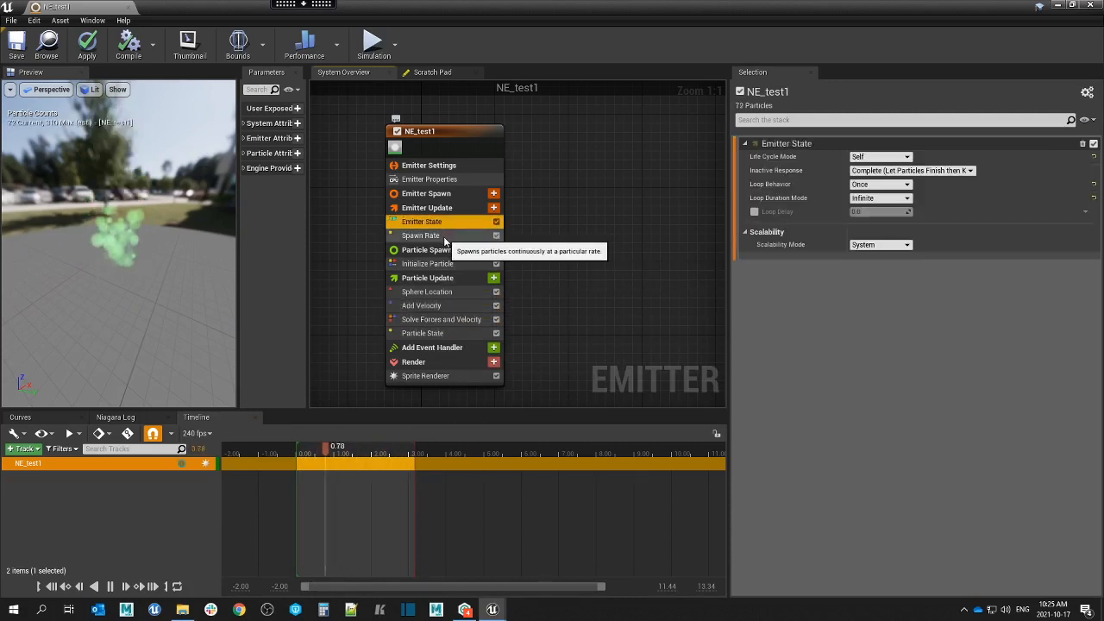
left_click(443, 237)
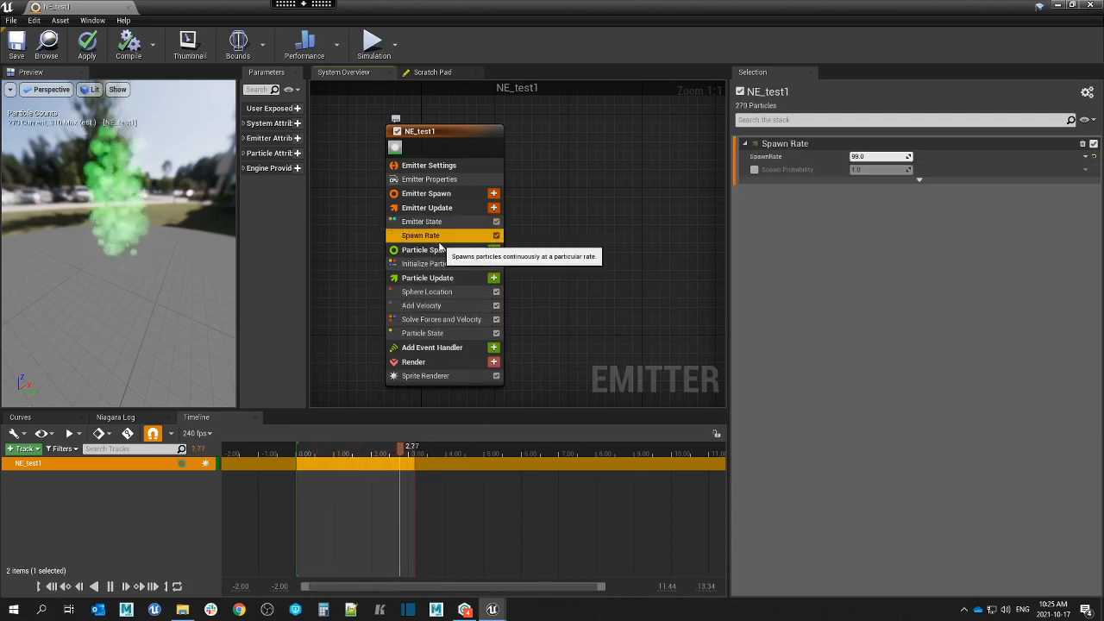
left_click(880, 156)
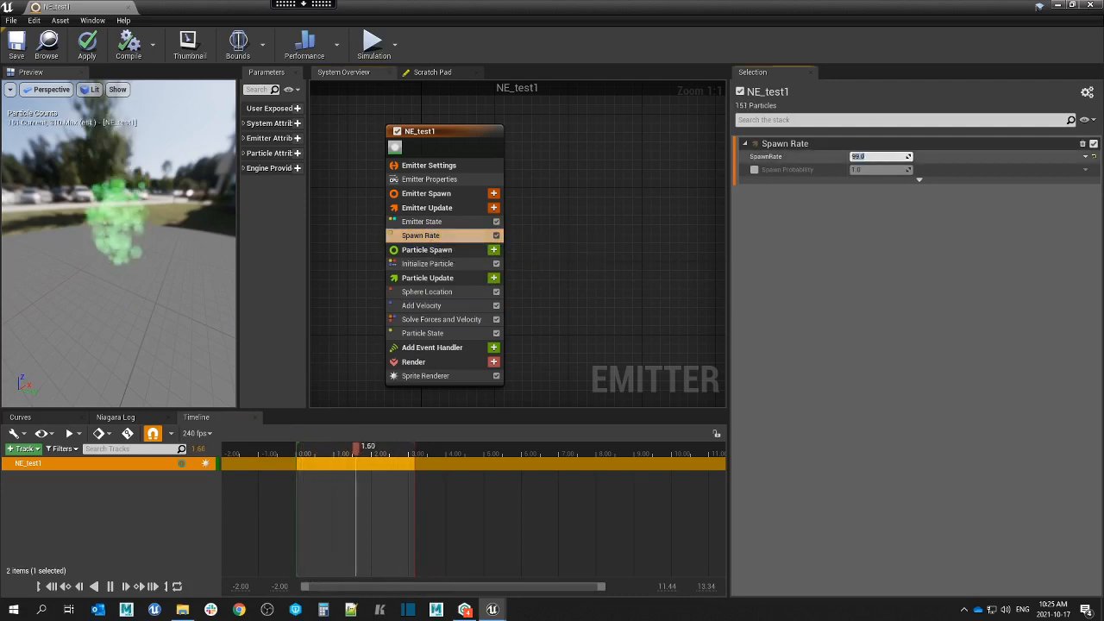
left_click(448, 265)
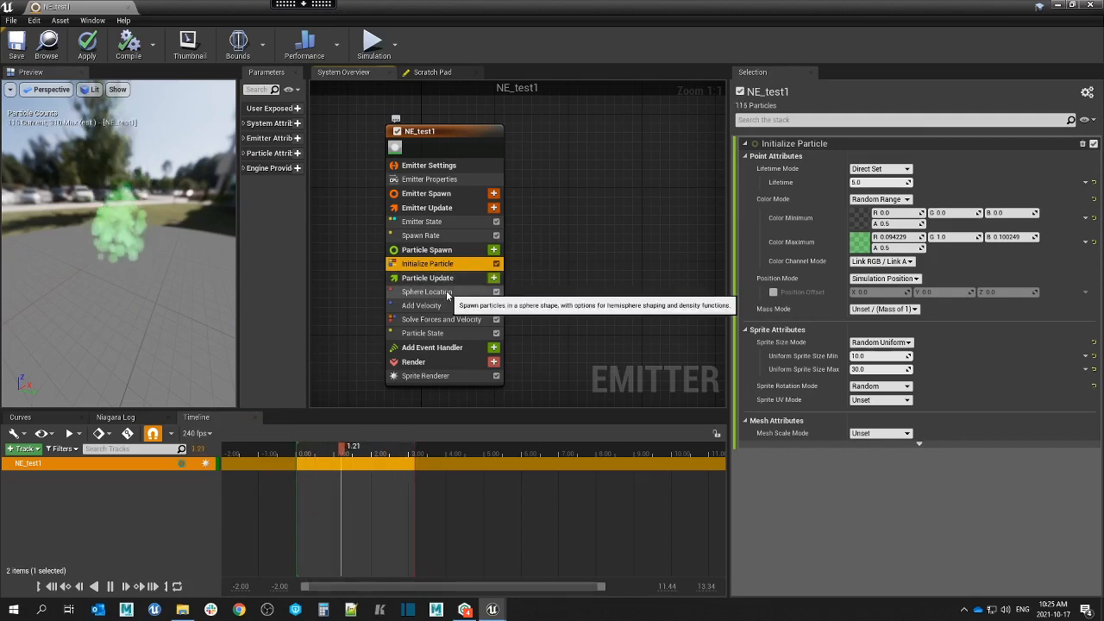
left_click(446, 293)
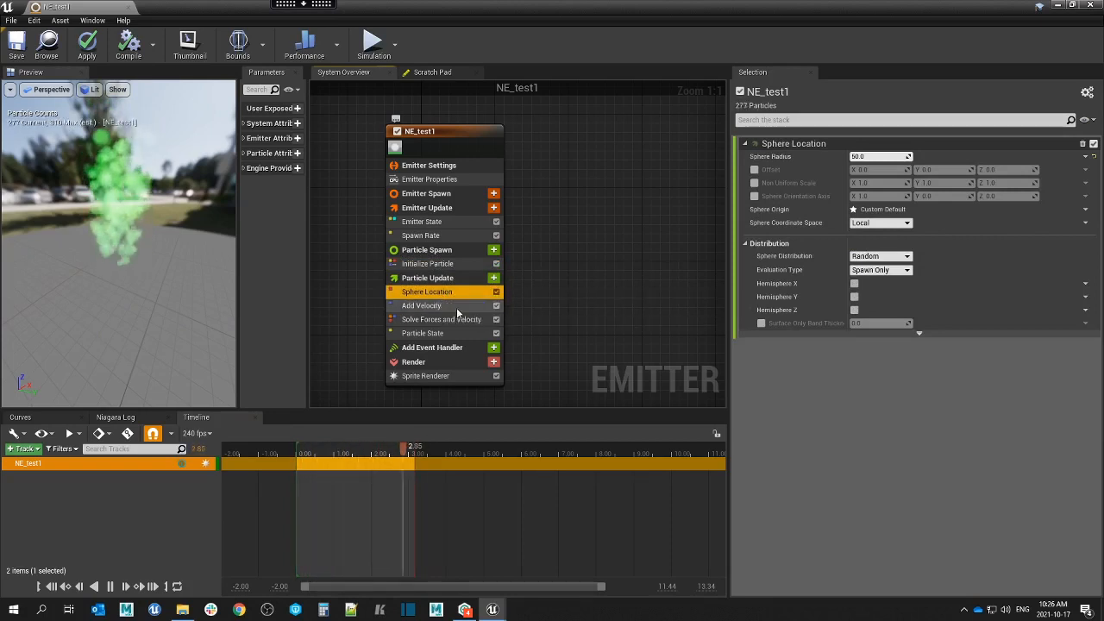
Set the Add Velocity module's X velocity to 50 and check the particle motion in the preview.
left_click(456, 307)
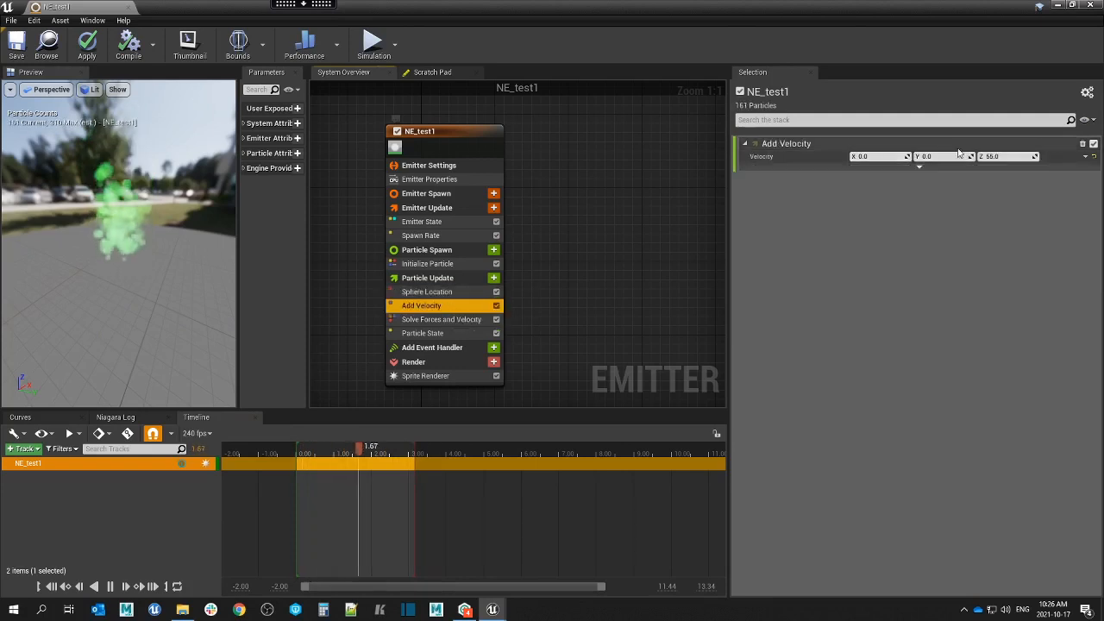
left_click(866, 156)
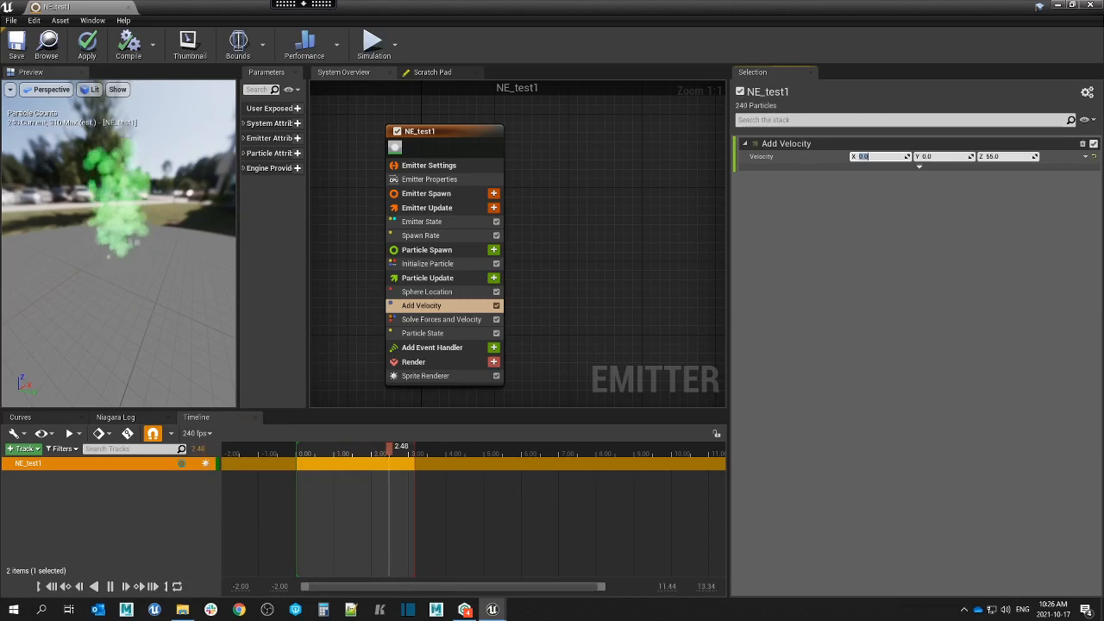
type("50")
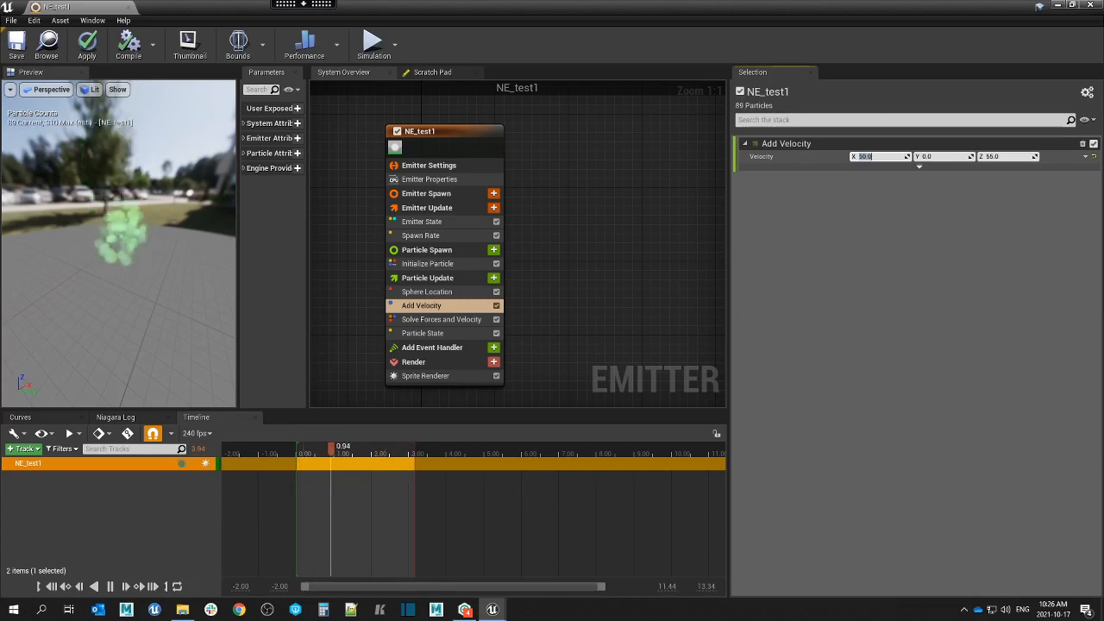
left_click_drag(198, 234, 144, 251)
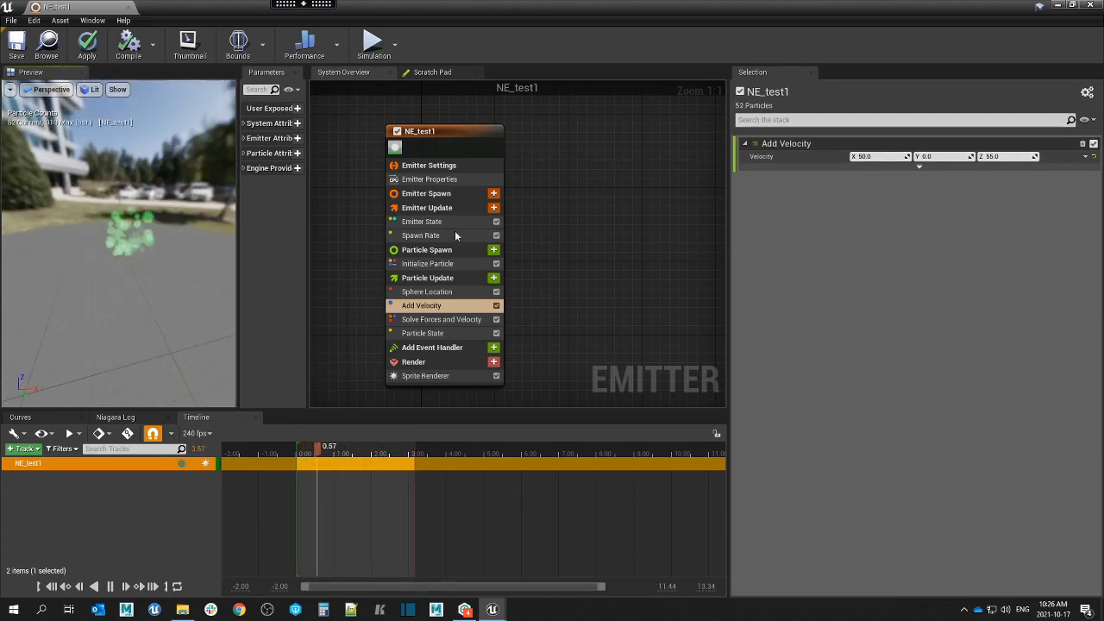
Review Emitter State and Spawn Rate, and change the Lifetime Mode of Initialize Particle to Random.
left_click(414, 222)
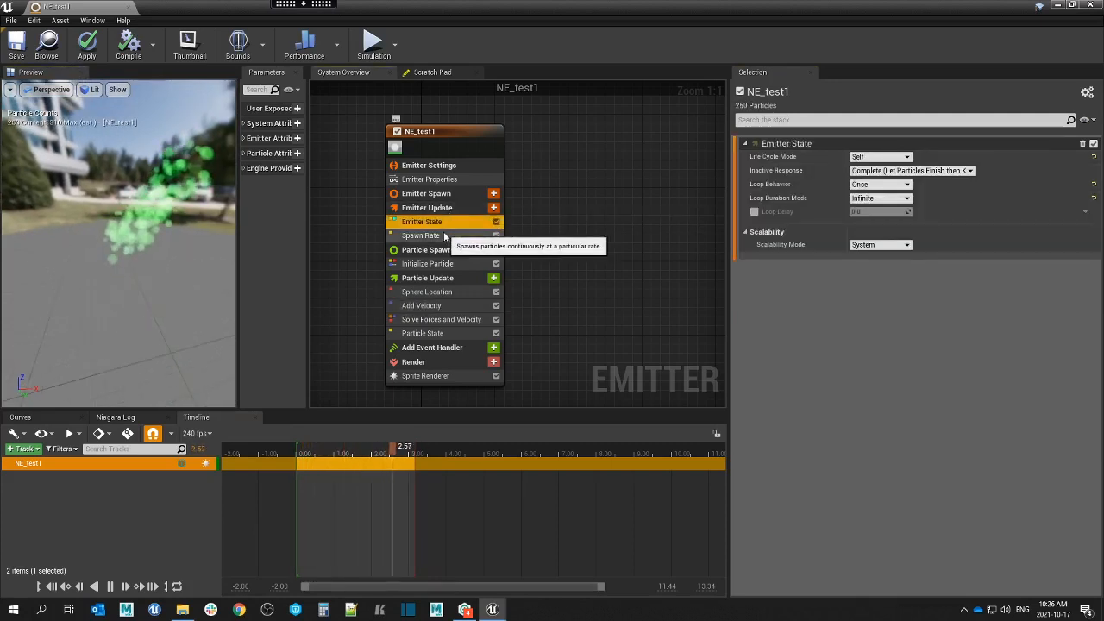
left_click(443, 235)
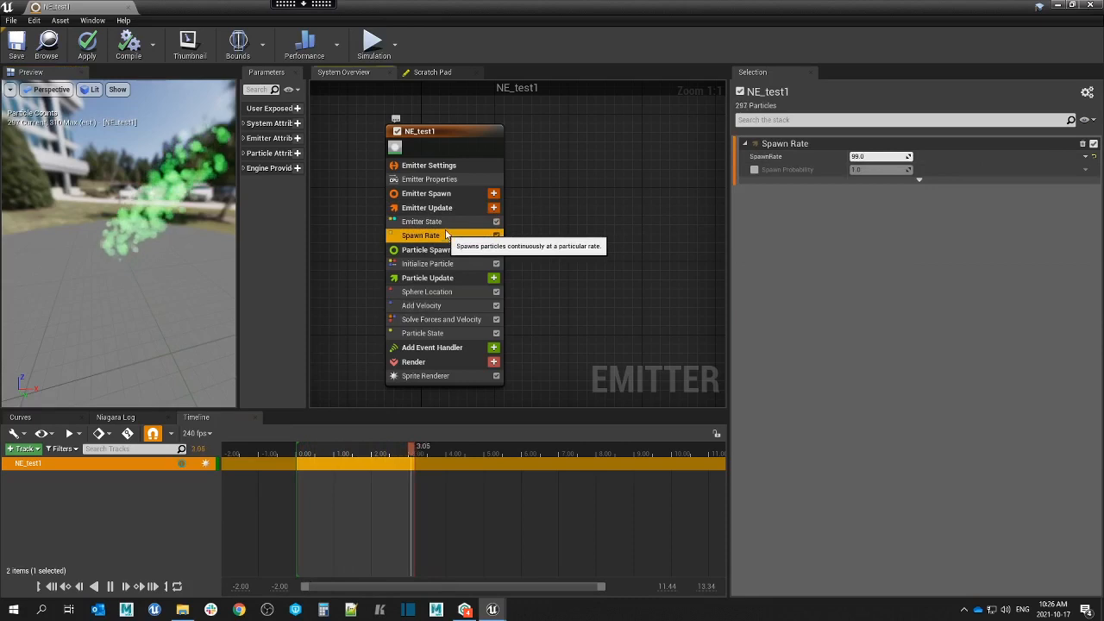
left_click(485, 262)
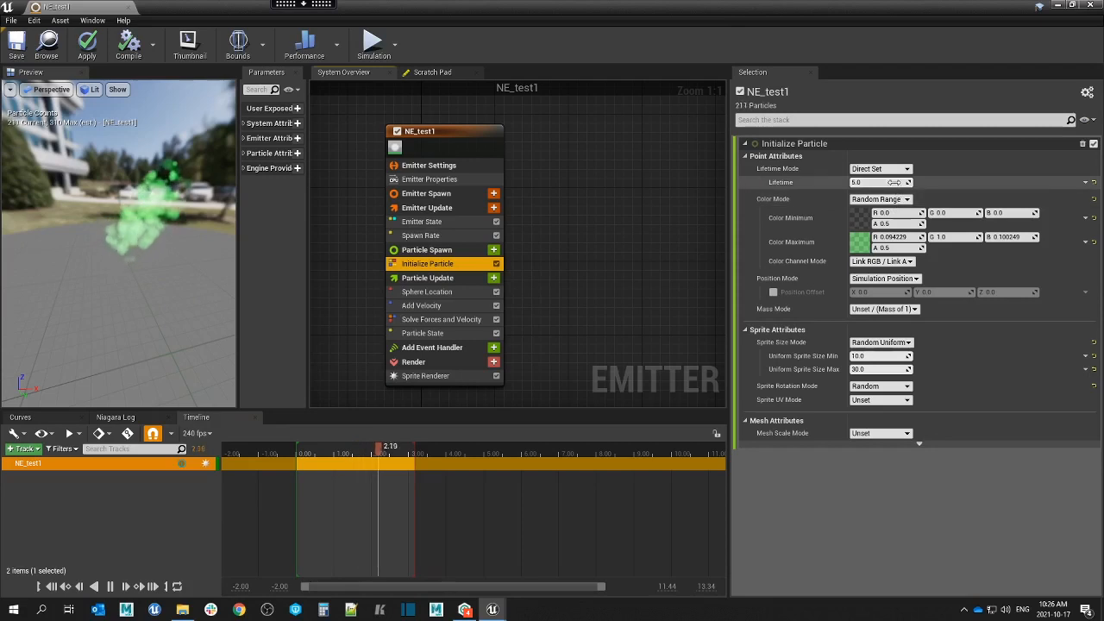
left_click(898, 169)
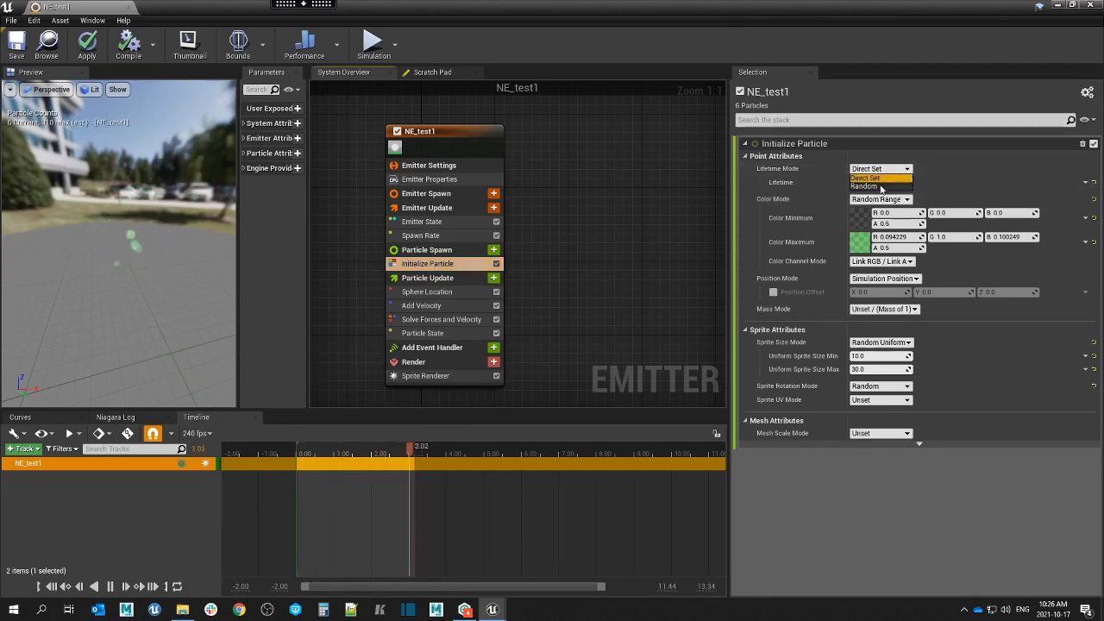
left_click(884, 186)
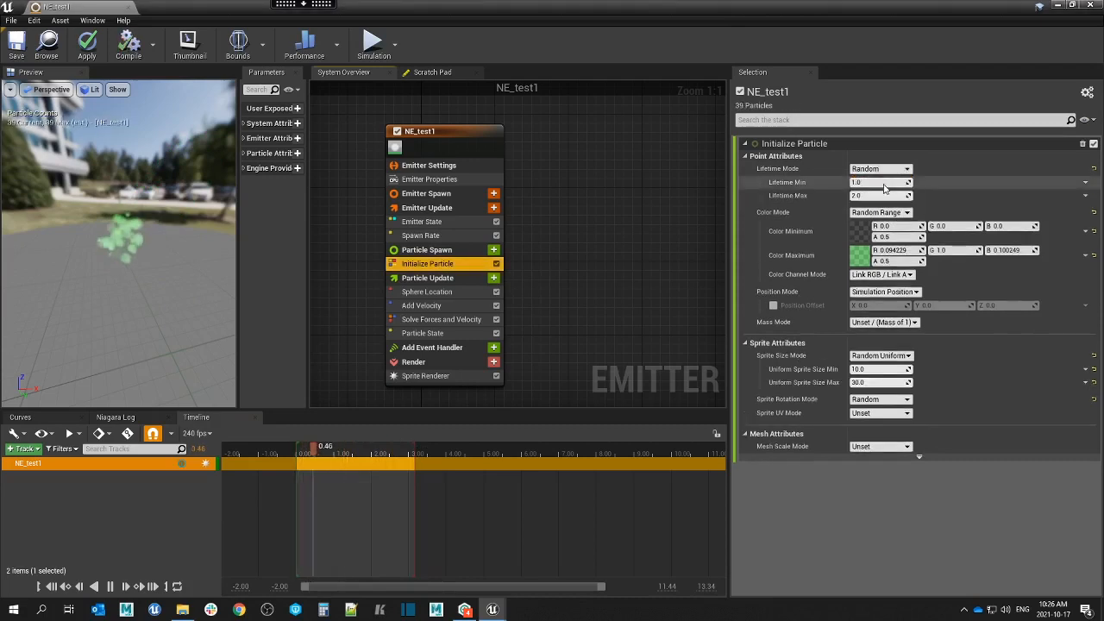
Set the Lifetime Max of Initialize Particle to 99 and check the particles in the preview.
left_click(881, 182)
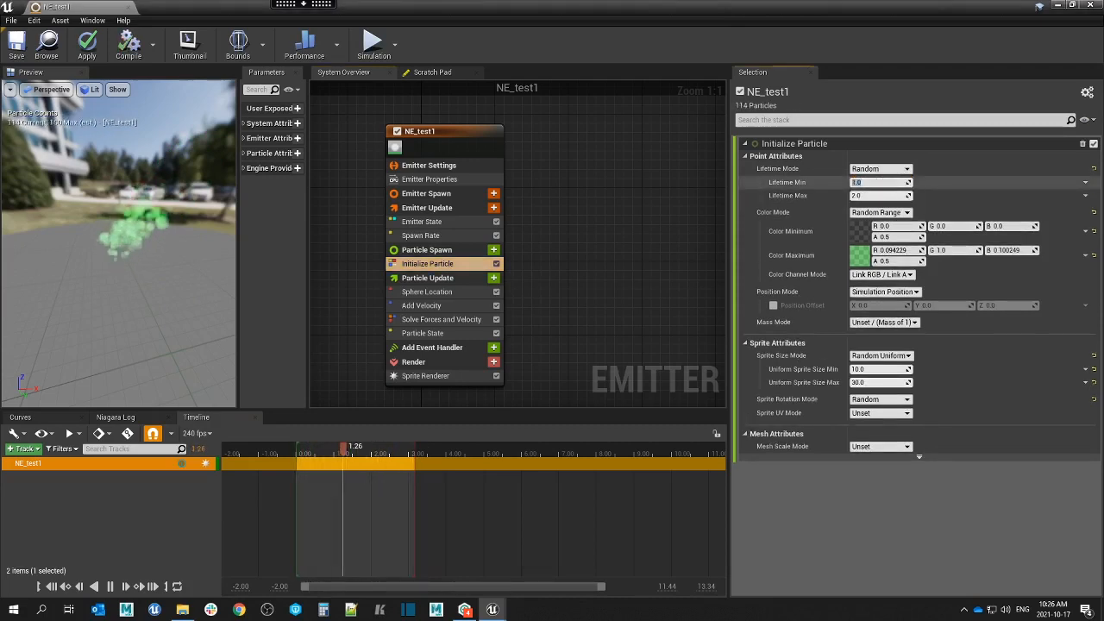
key("Tab")
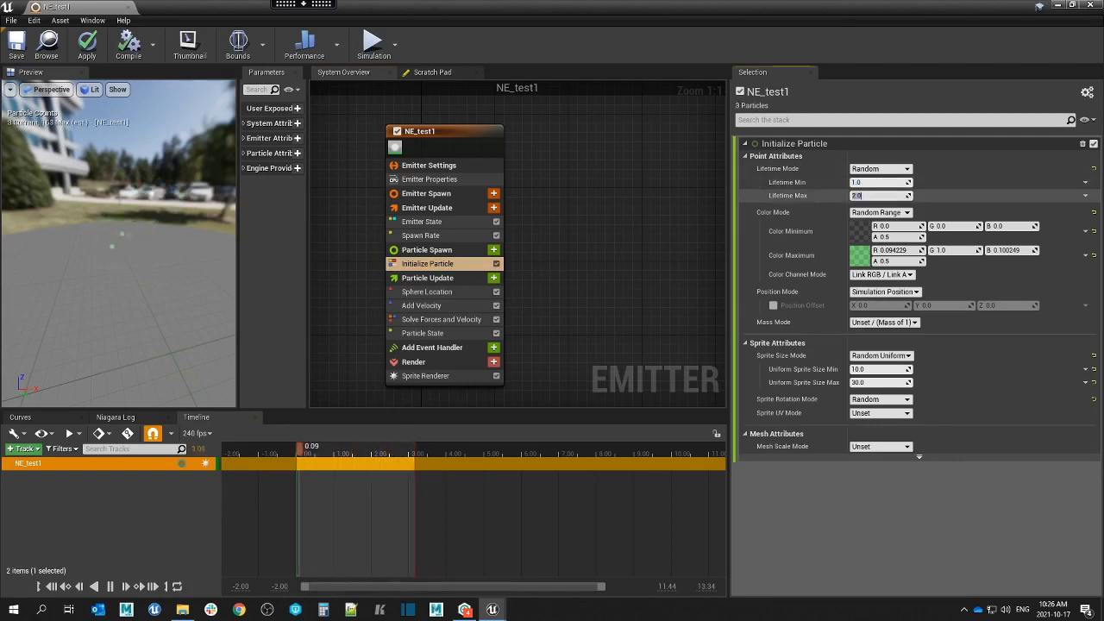
key("Return")
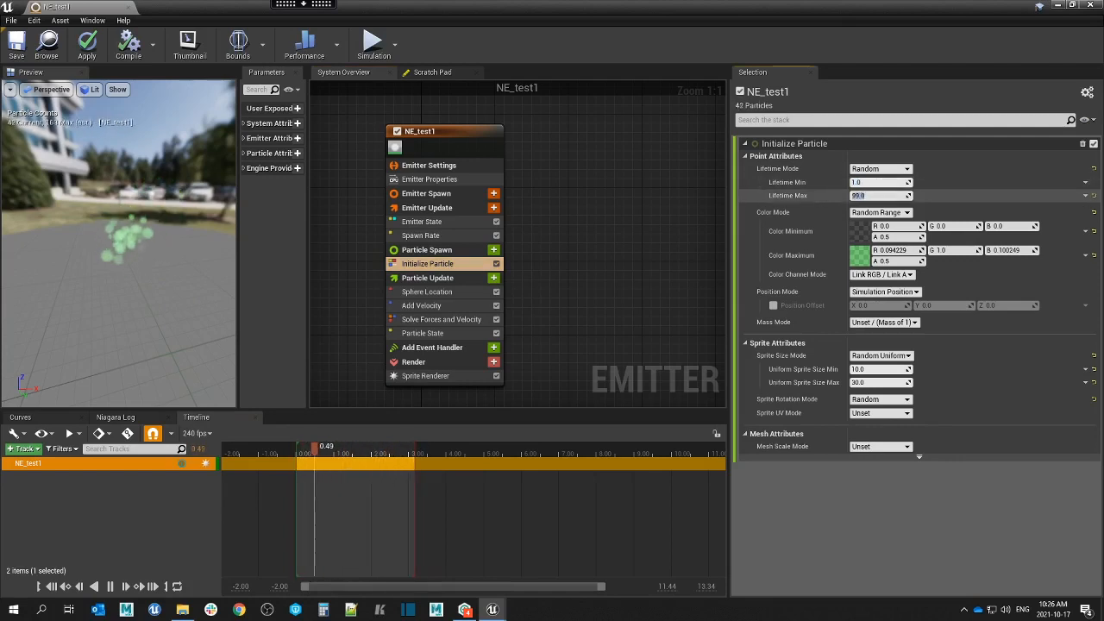
left_click_drag(129, 233, 194, 228)
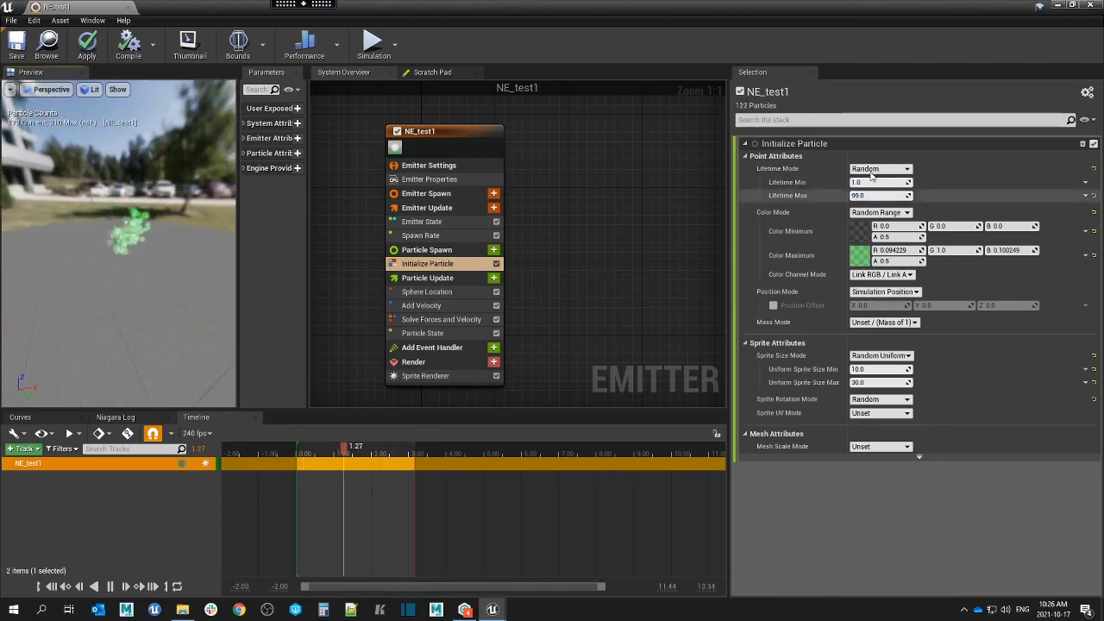
Set the Lifetime Max of Initialize Particle to 333.
left_click(880, 195)
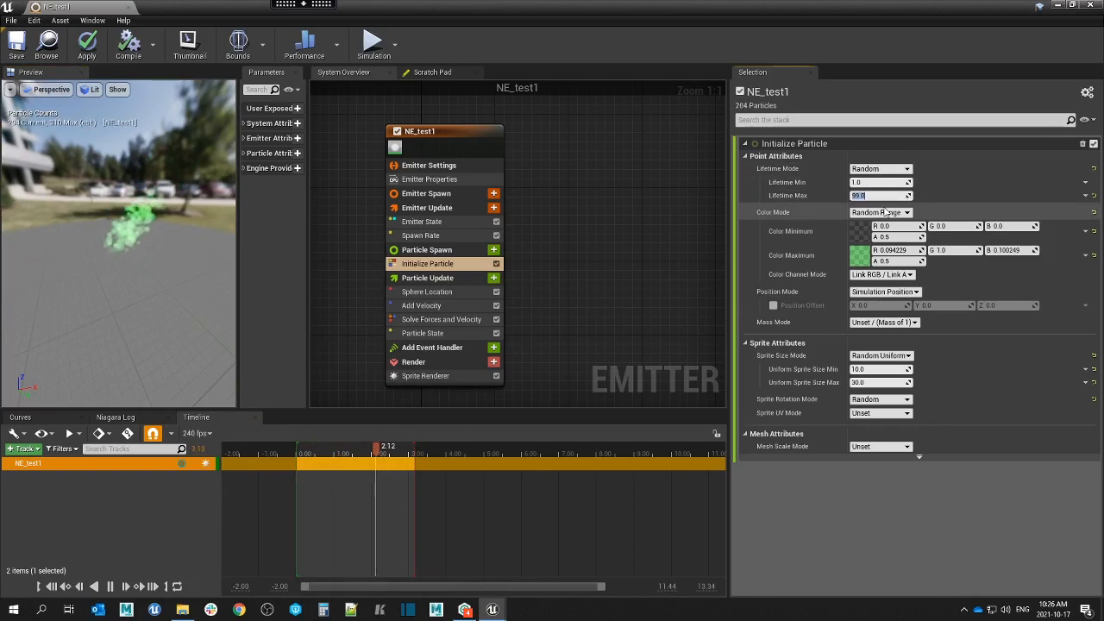
type("333")
key("Return")
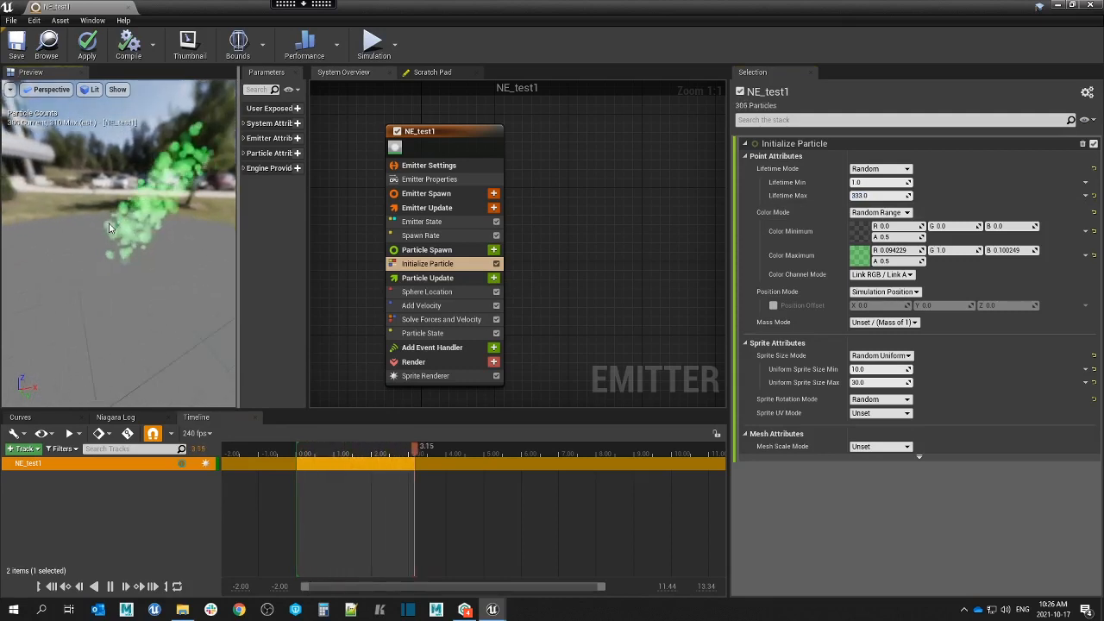
left_click(305, 6)
left_click(299, 20)
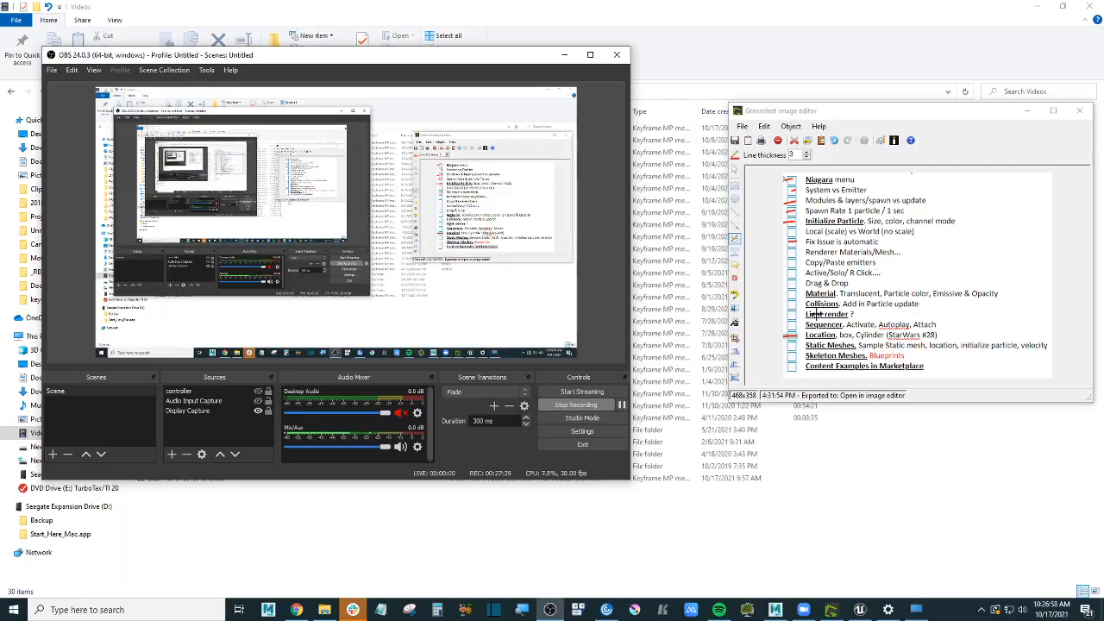
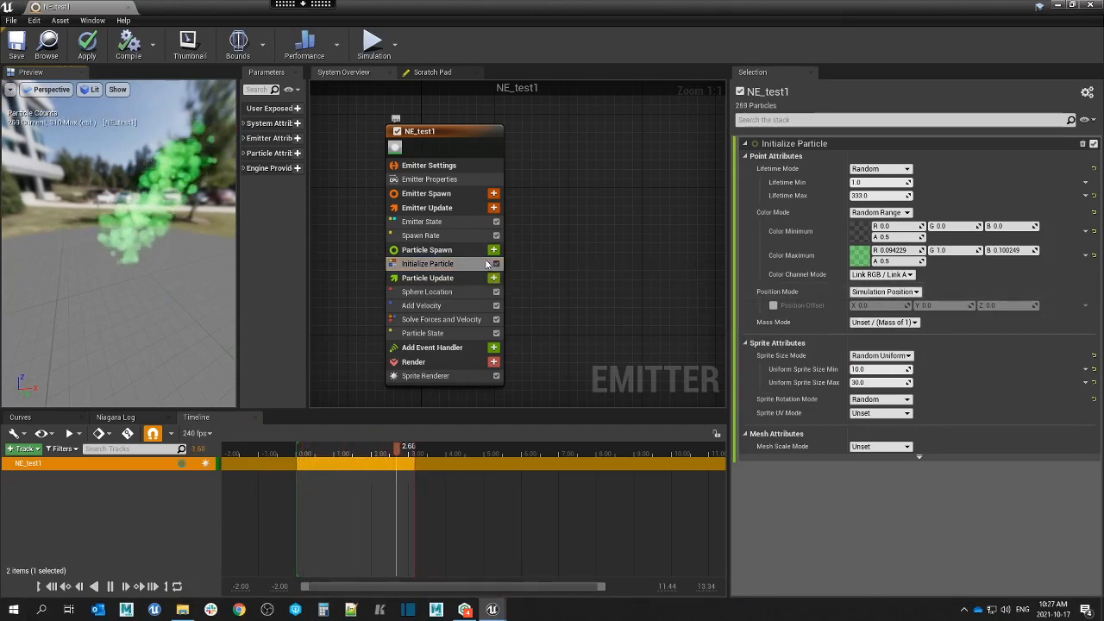
Search for "color" and add a Scale Color module to Particle Update.
left_click(493, 249)
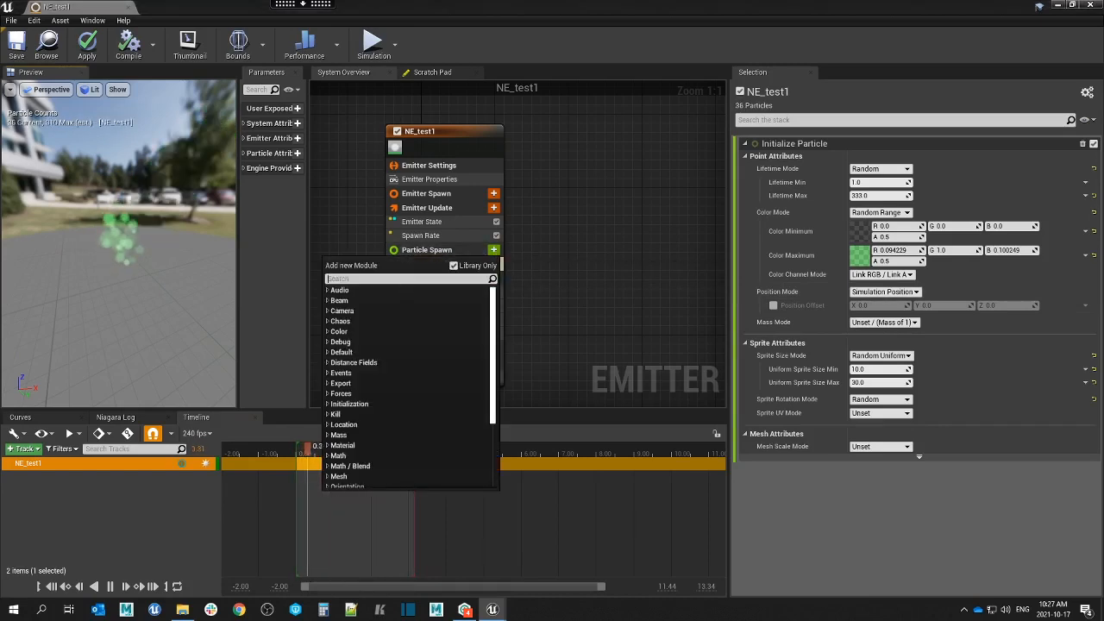
left_click(574, 265)
left_click(493, 278)
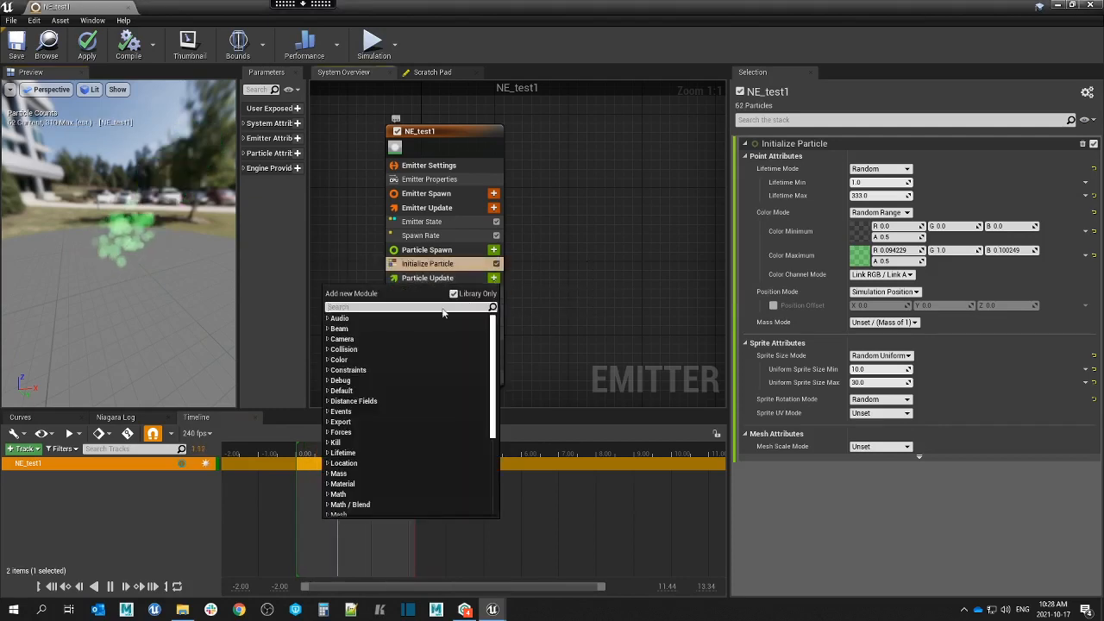
type("color")
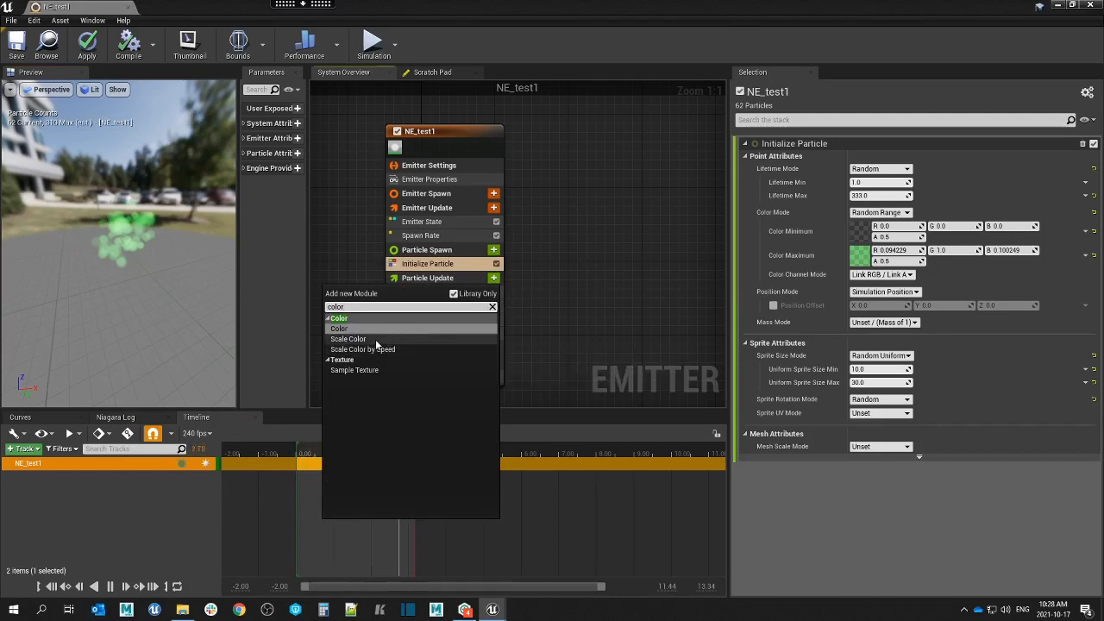
left_click(376, 341)
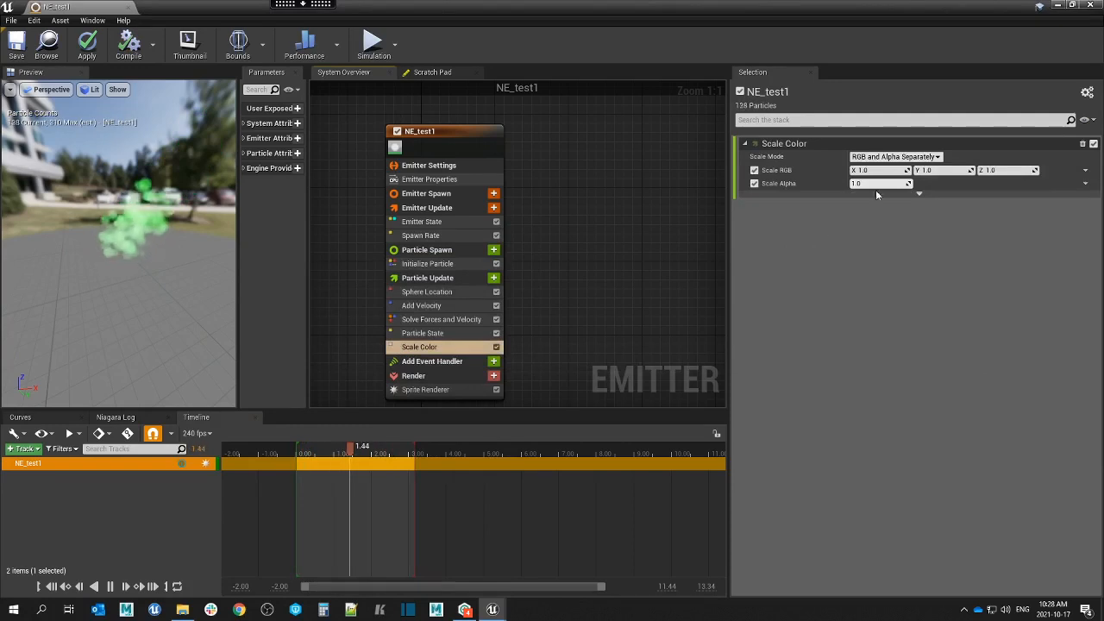
Examine the Scale Mode options of Scale Color, keep RGB and Alpha Separately, and reveal the module's advanced settings.
left_click(886, 157)
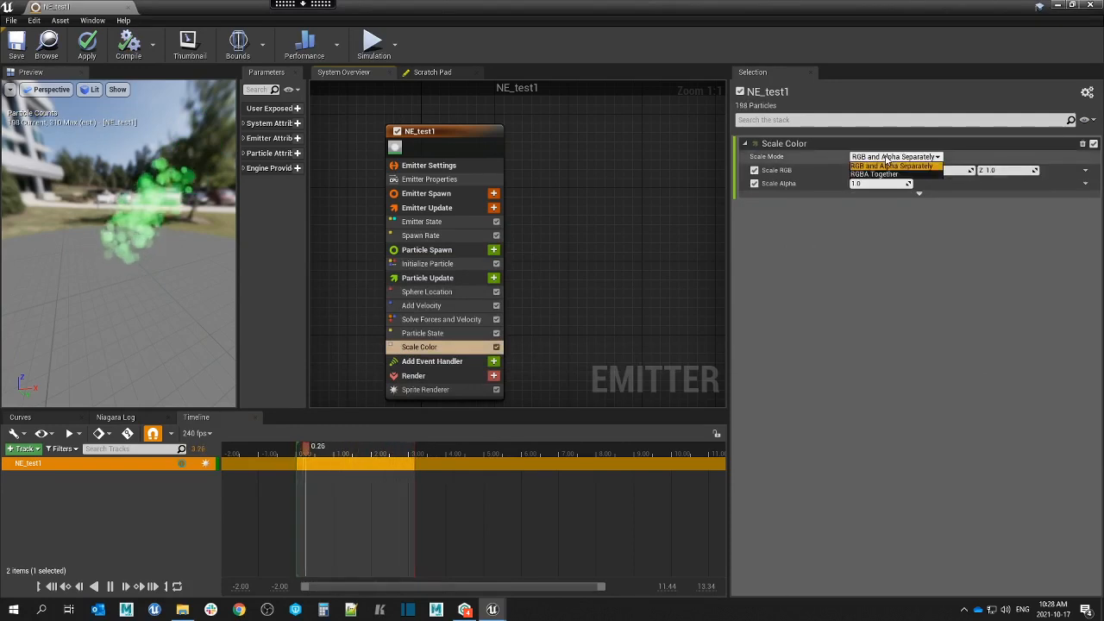
left_click(888, 164)
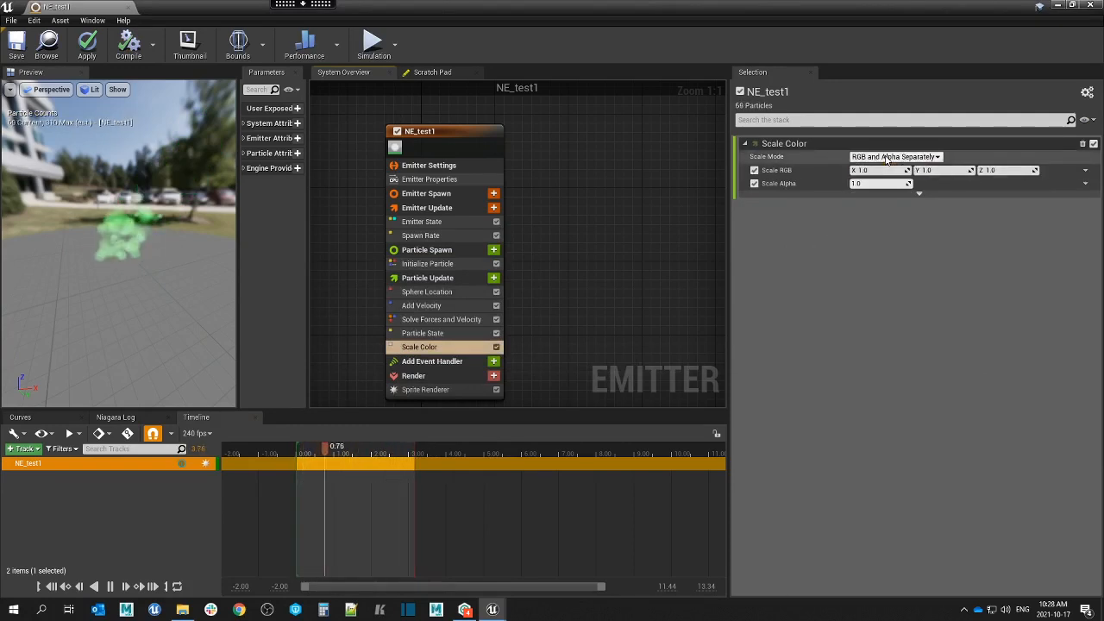
left_click(919, 192)
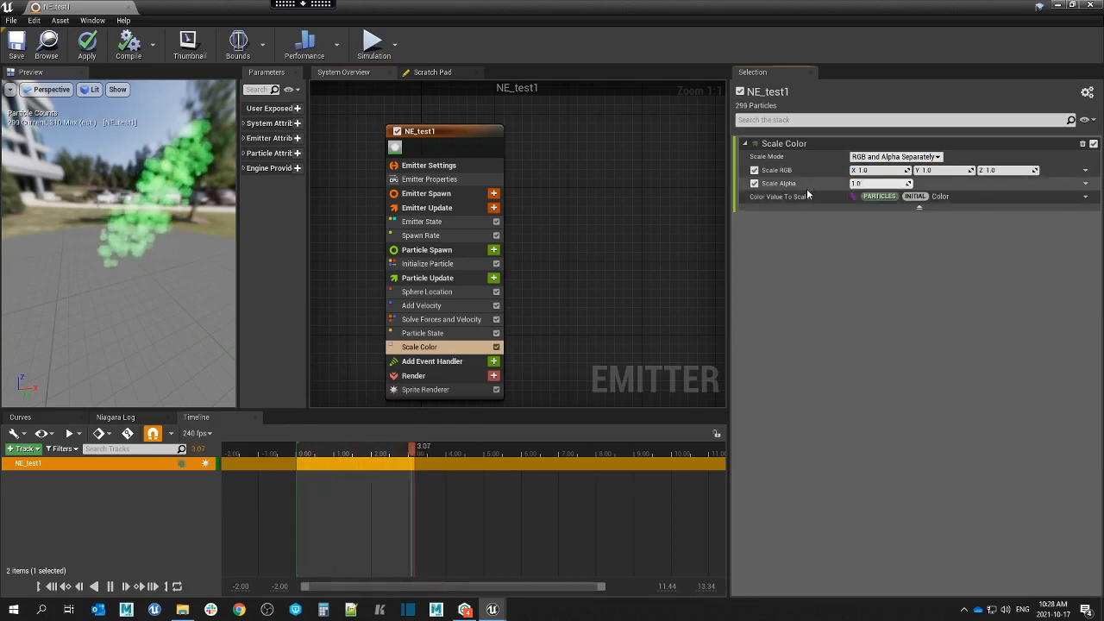
Drive Scale RGB with the Vector from Curve dynamic input and select the curve's first key at time 0.
left_click(1086, 170)
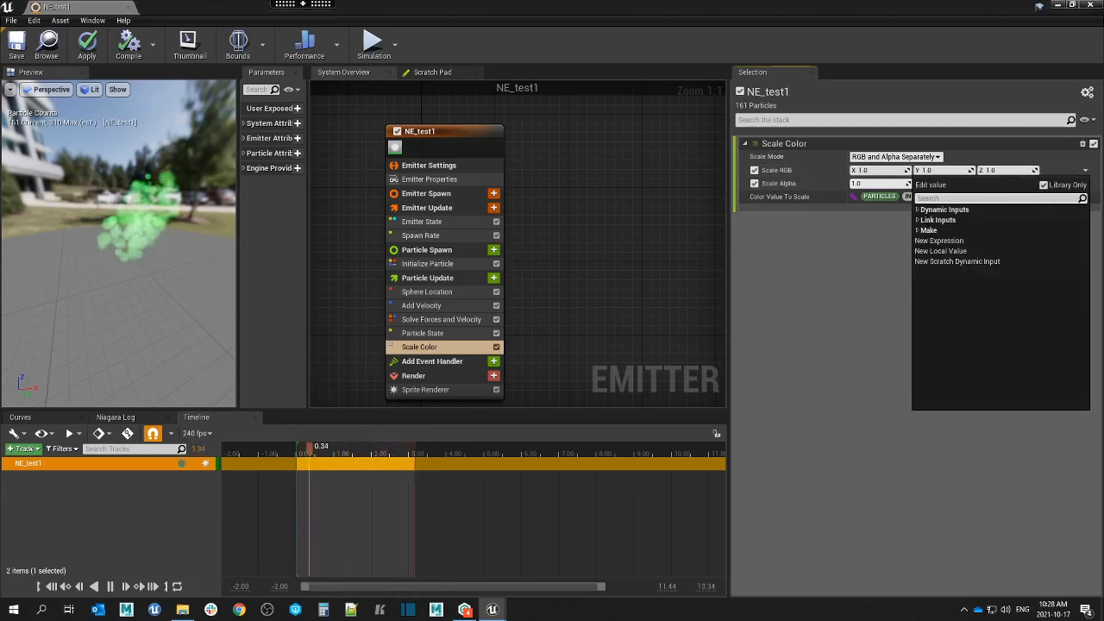
type("curve")
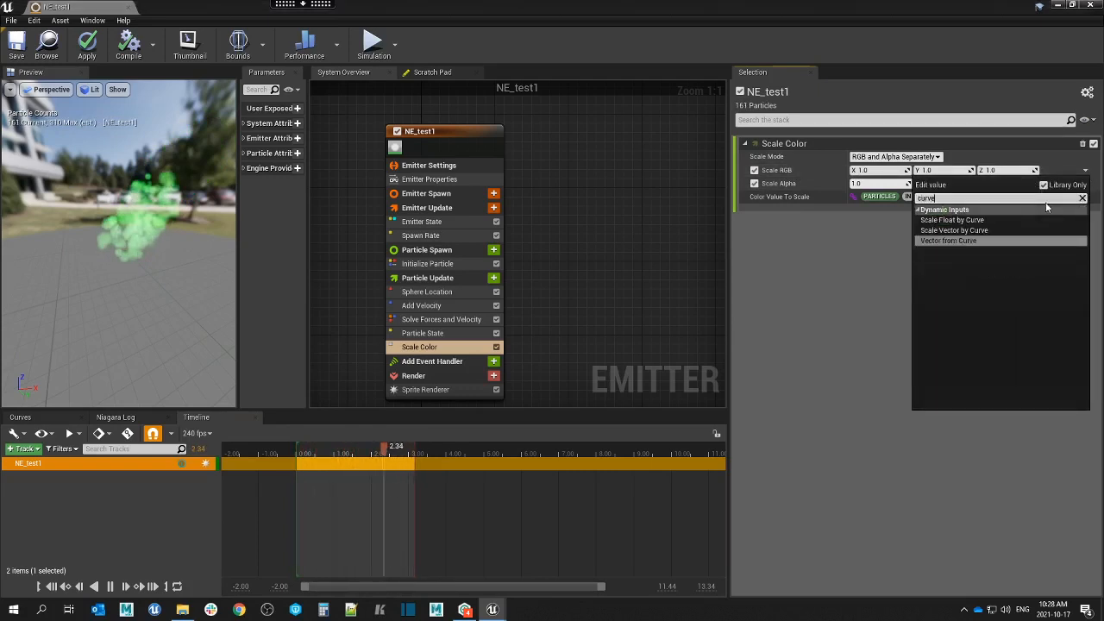
left_click(948, 241)
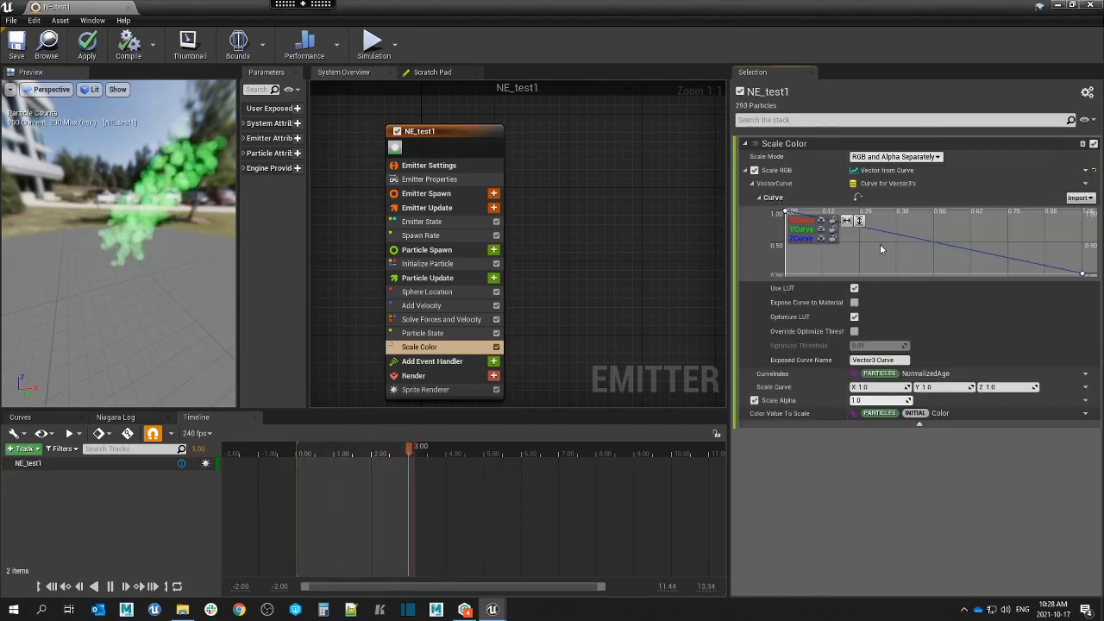
left_click(786, 213)
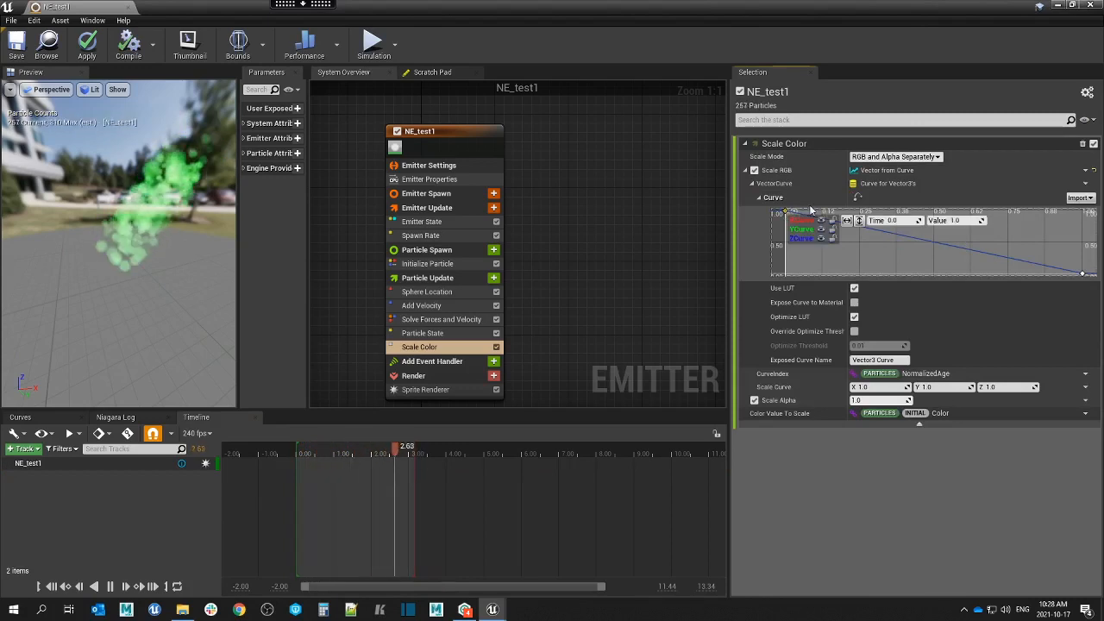
Reset Scale RGB and try driving it with the Scale Float by Curve dynamic input.
left_click(1087, 172)
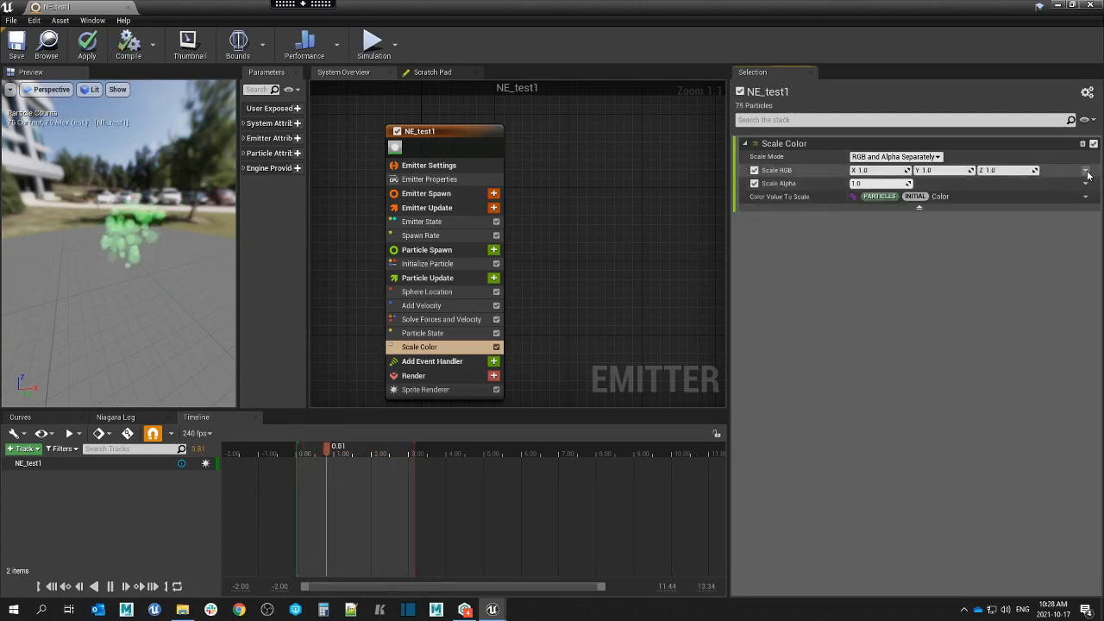
left_click(1087, 171)
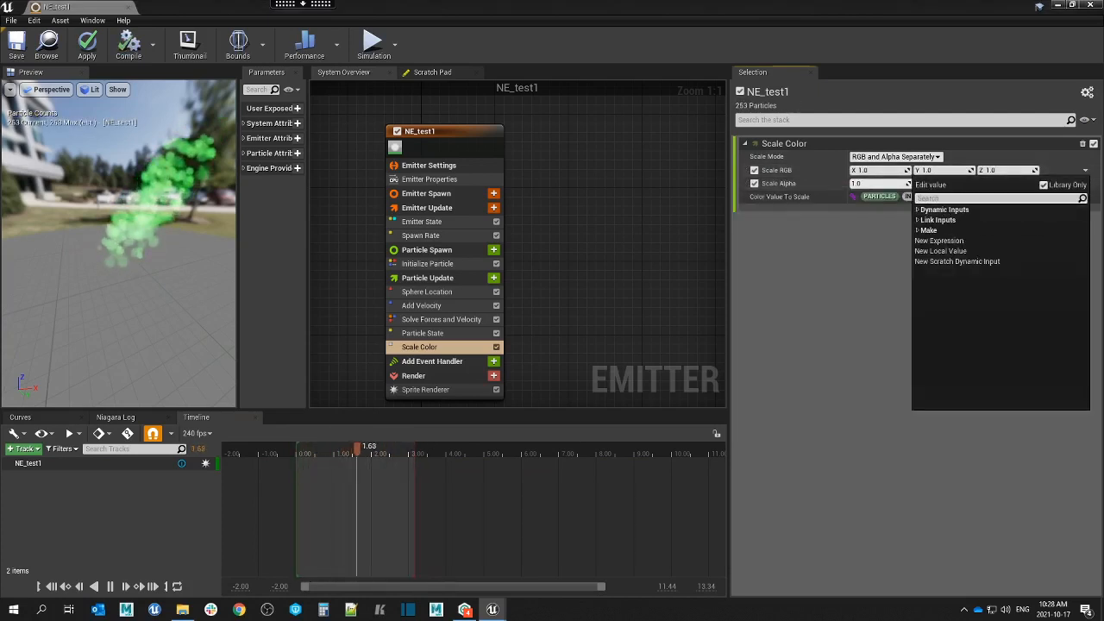
type("curve")
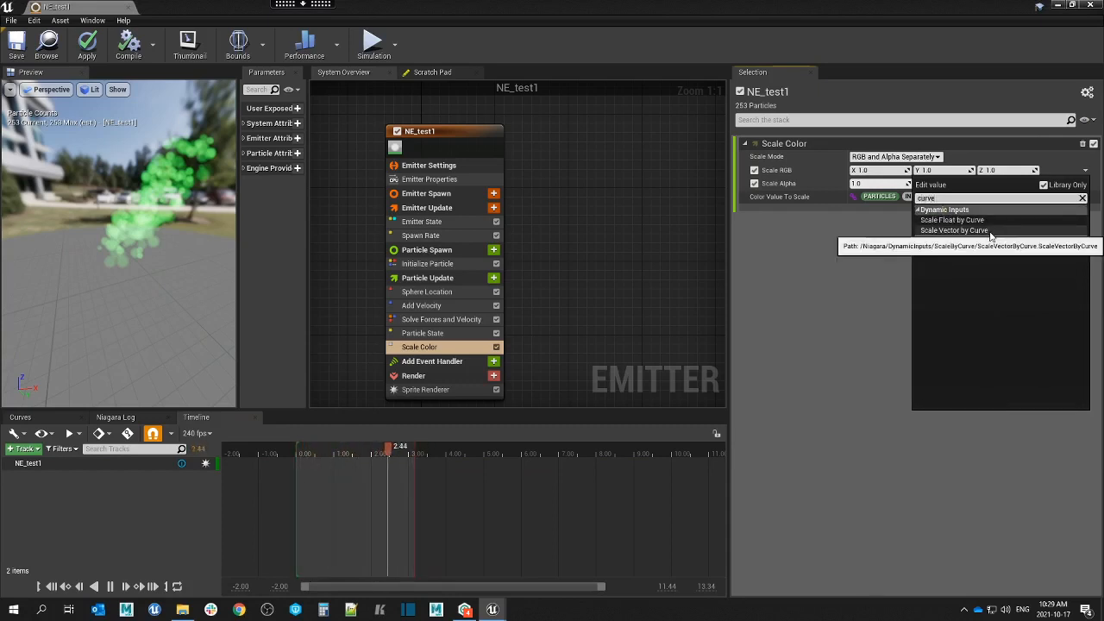
left_click(940, 220)
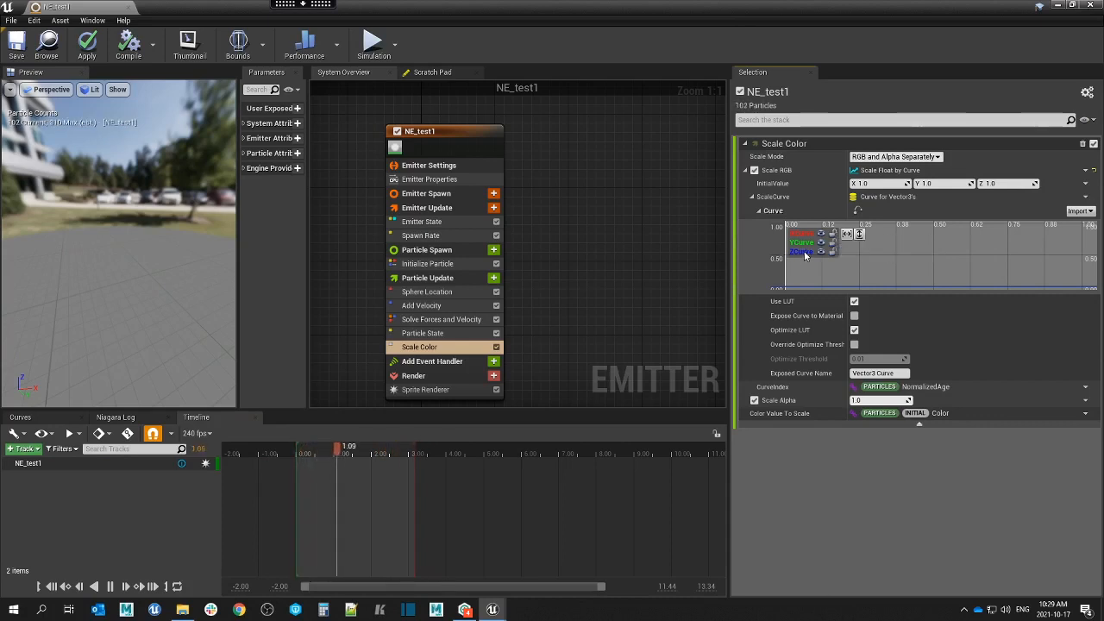
scroll(819, 276, "down", 3)
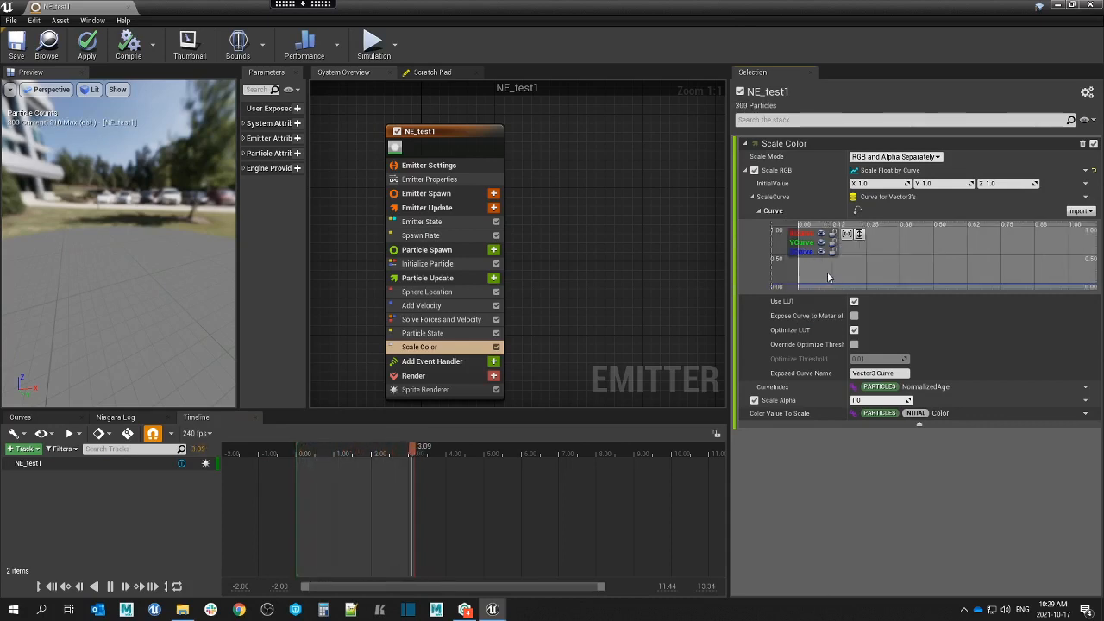
scroll(829, 272, "up", 2)
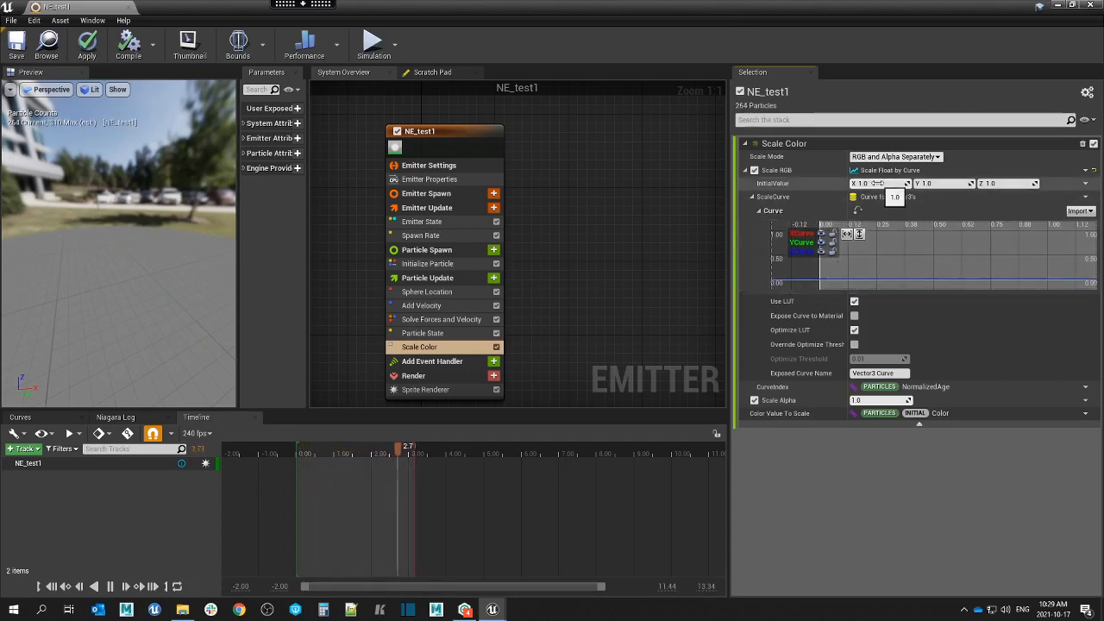
Reset Scale RGB, search its dynamic inputs for "color", and try Scale Vector by Curve instead.
left_click(1093, 172)
left_click(1085, 170)
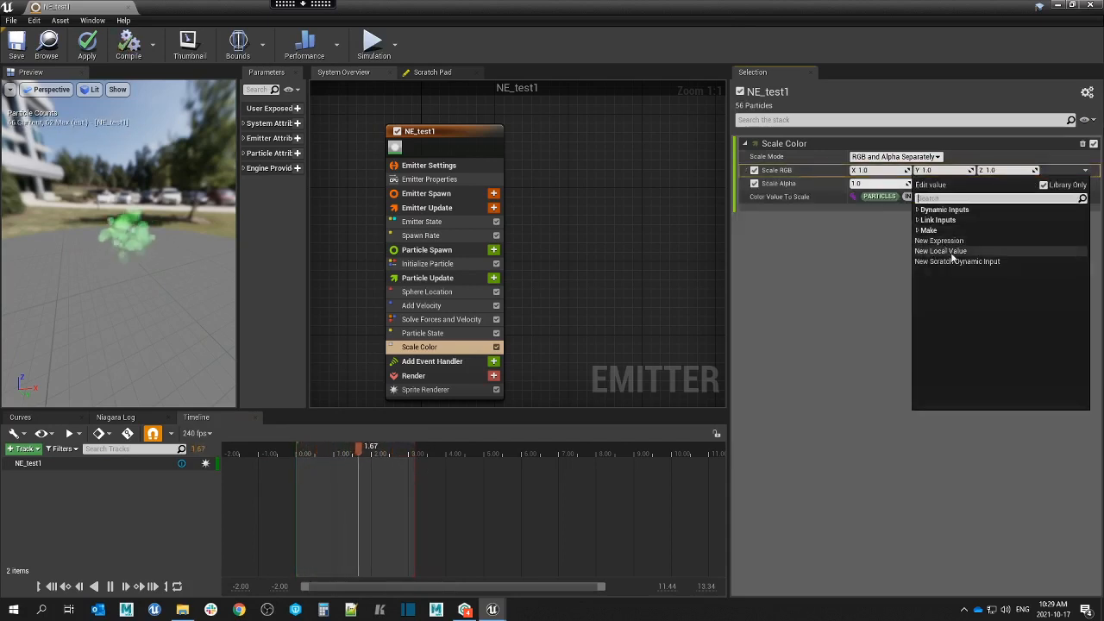
type("color")
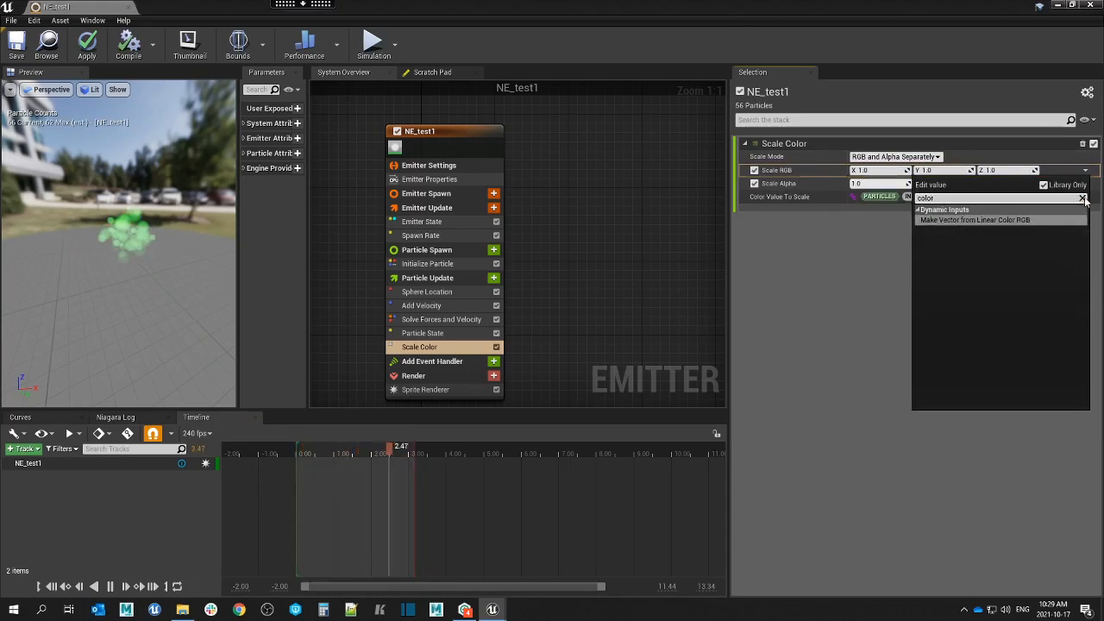
key("BackSpace")
key("BackSpace")
key("BackSpace")
key("BackSpace")
key("BackSpace")
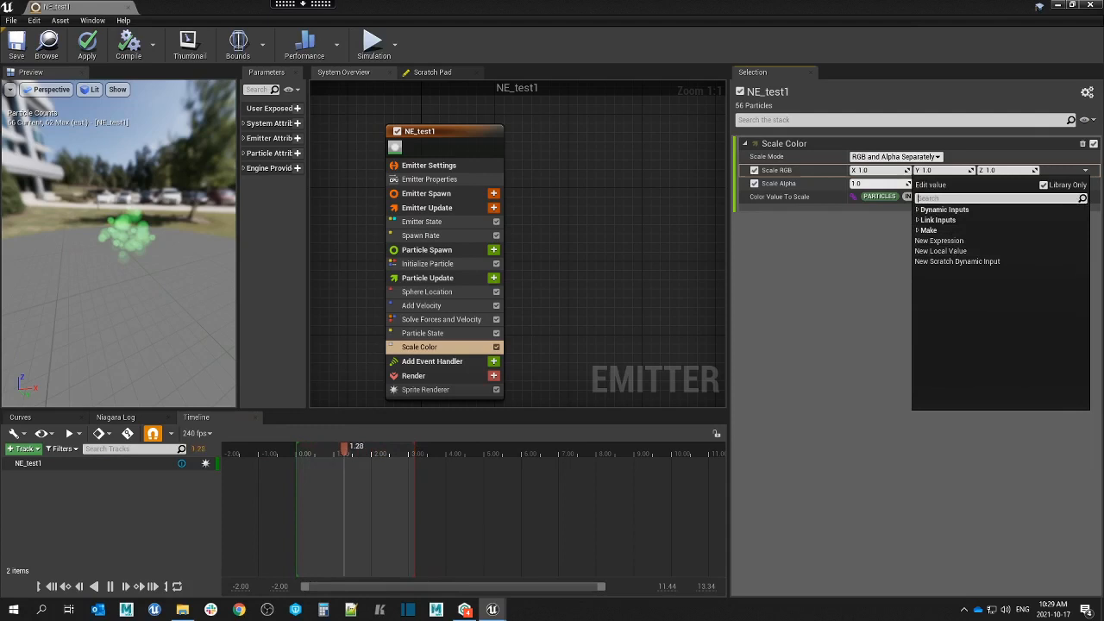
type("cur")
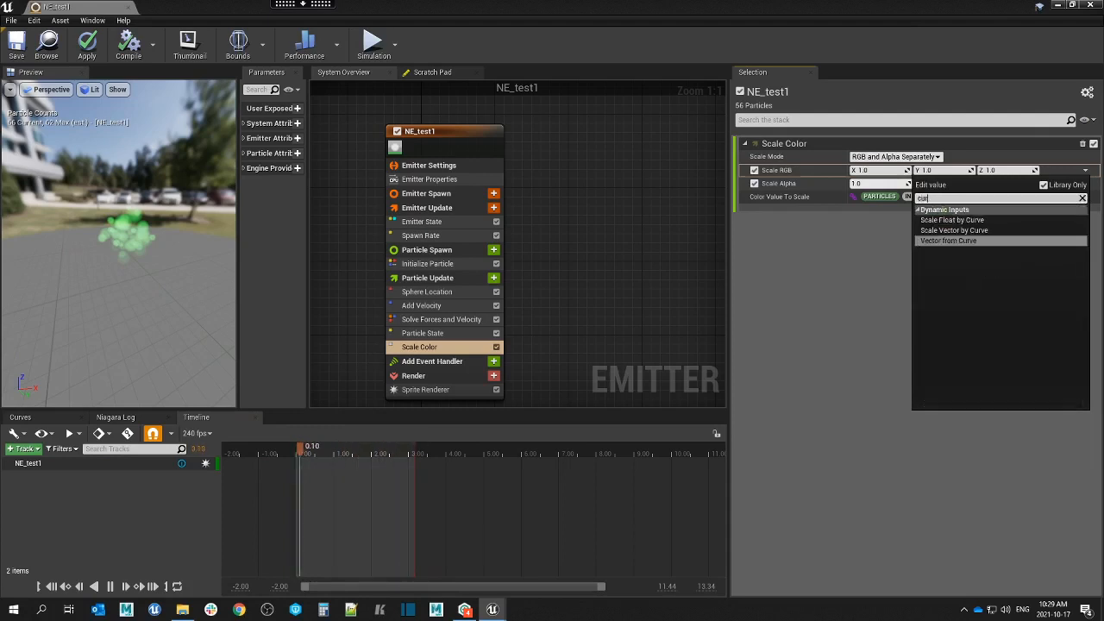
left_click(954, 231)
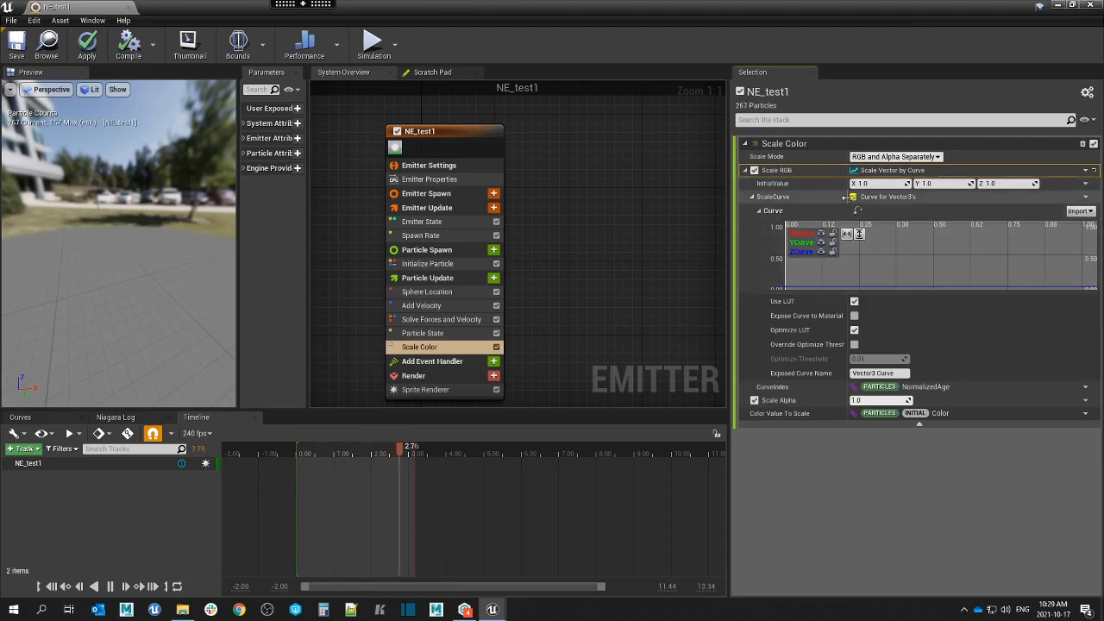
Try the RGBA Together scale mode, and delete the Scale Color module from Particle Update.
left_click(897, 157)
left_click(876, 174)
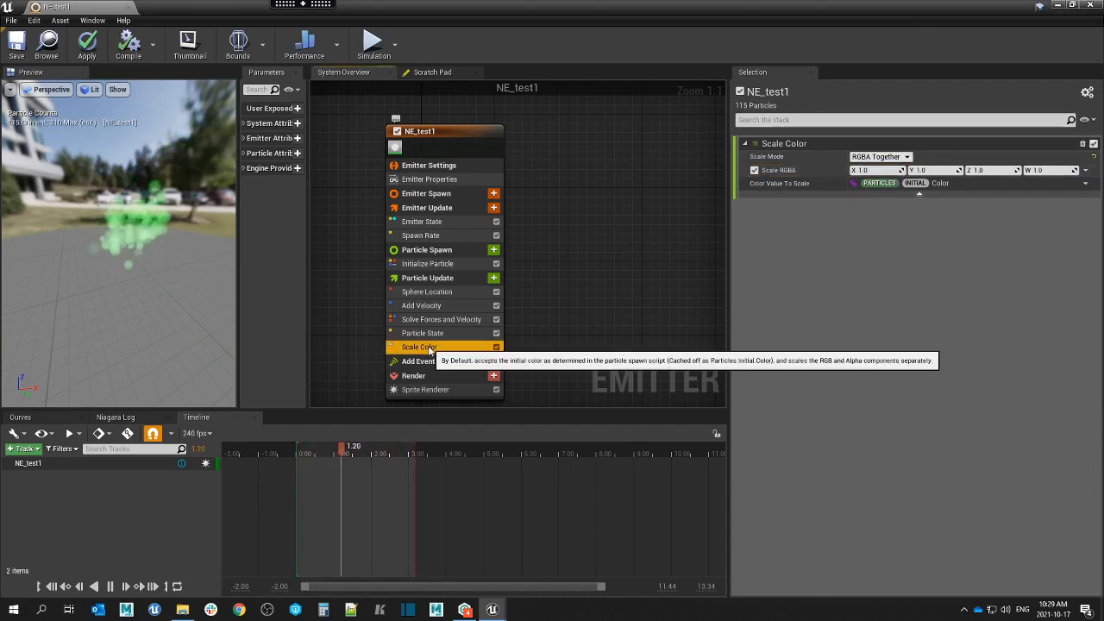
key("Delete")
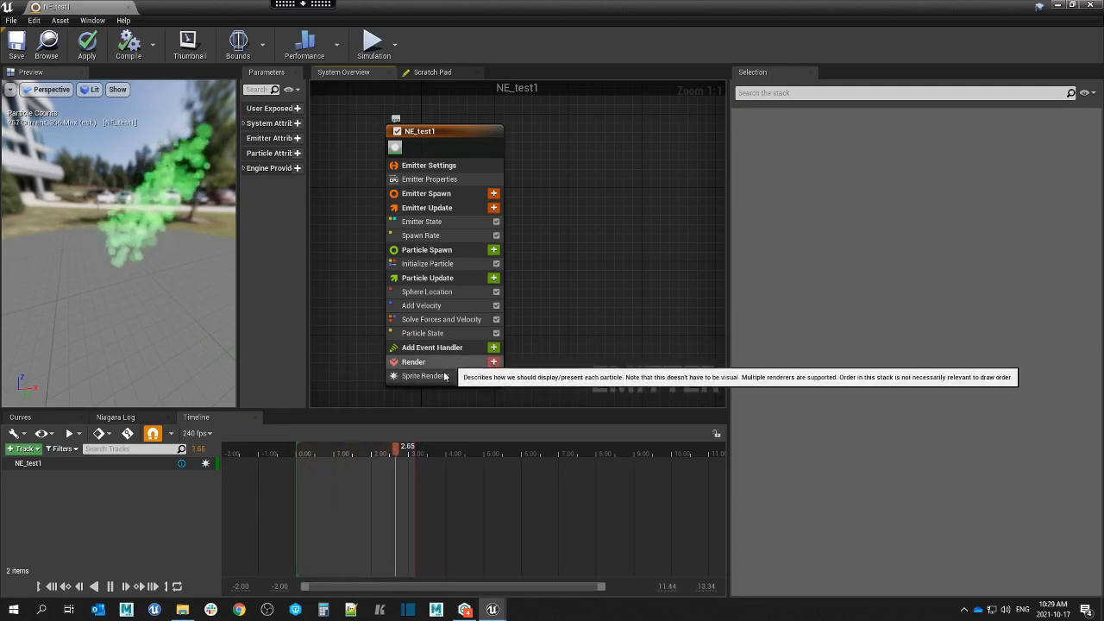
Review the Sprite Renderer settings, and add a Mesh Renderer to the emitter's Render group.
left_click(449, 377)
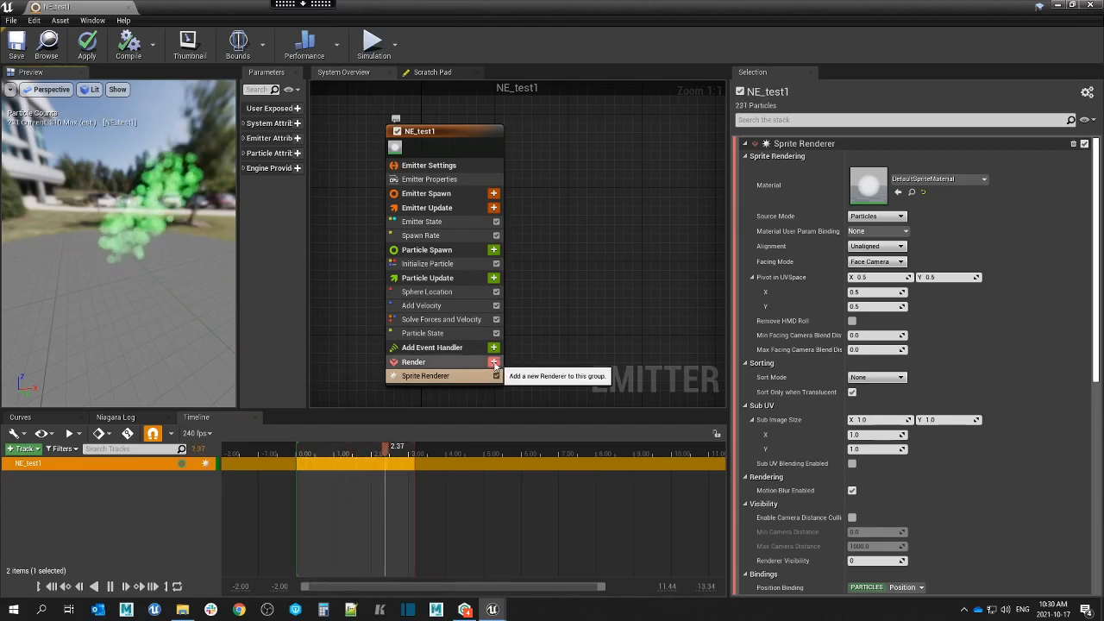
left_click(494, 362)
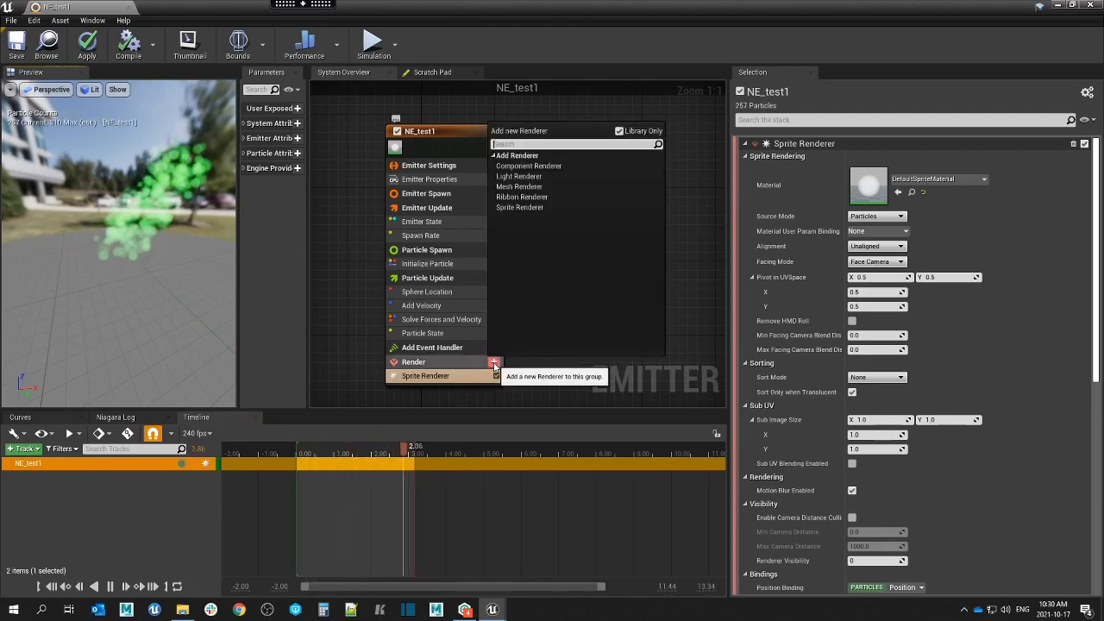
left_click(520, 187)
left_click(447, 390)
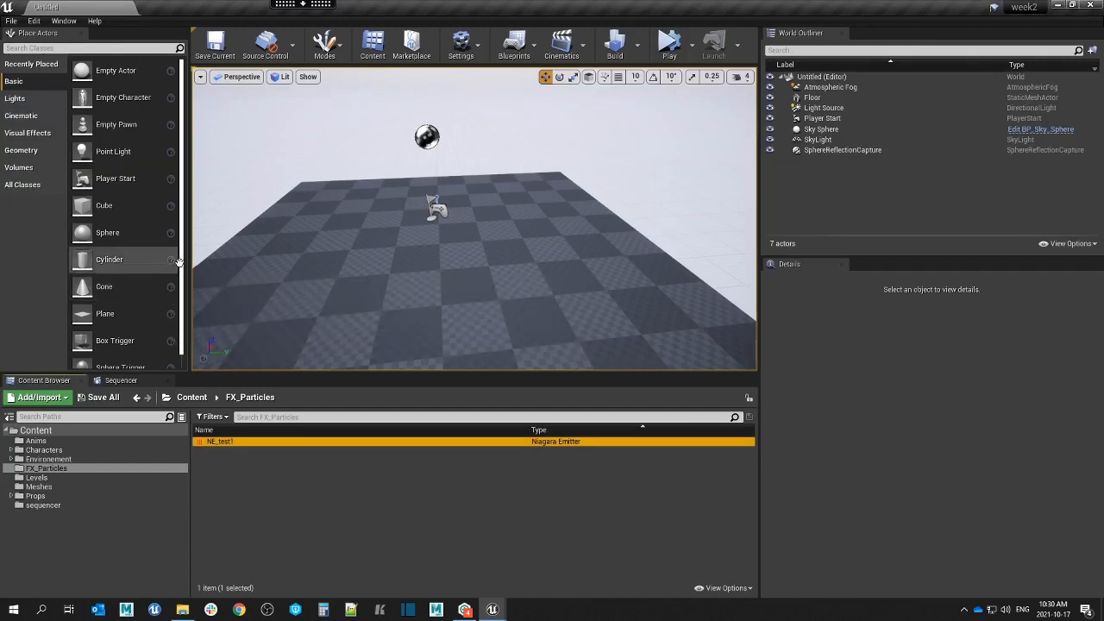
left_click_drag(181, 285, 179, 295)
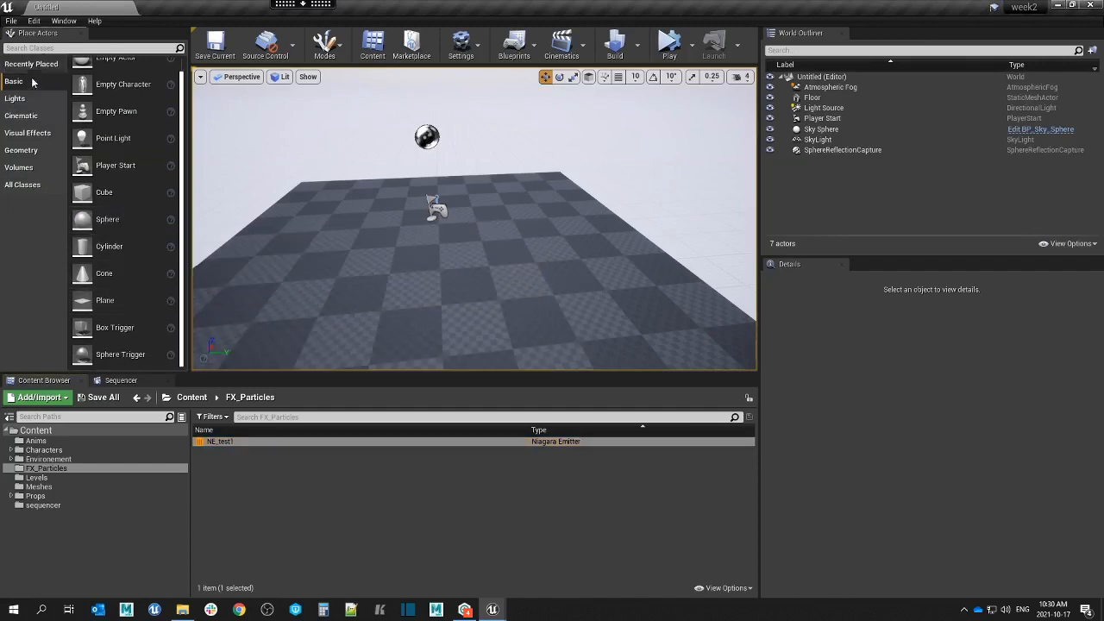
left_click(304, 9)
left_click(287, 23)
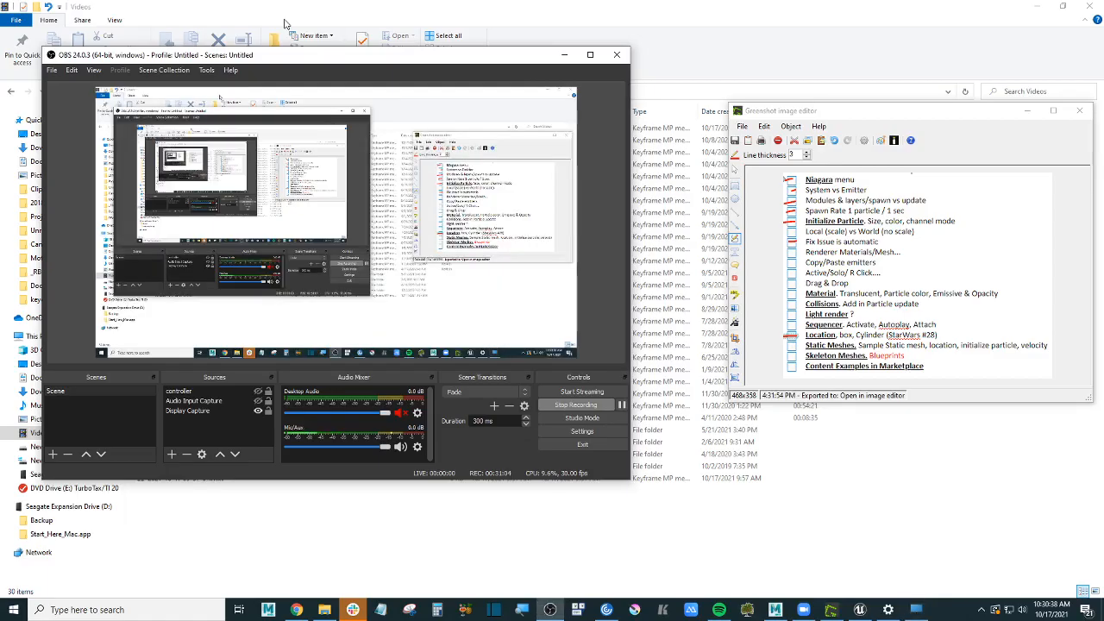
left_click(919, 610)
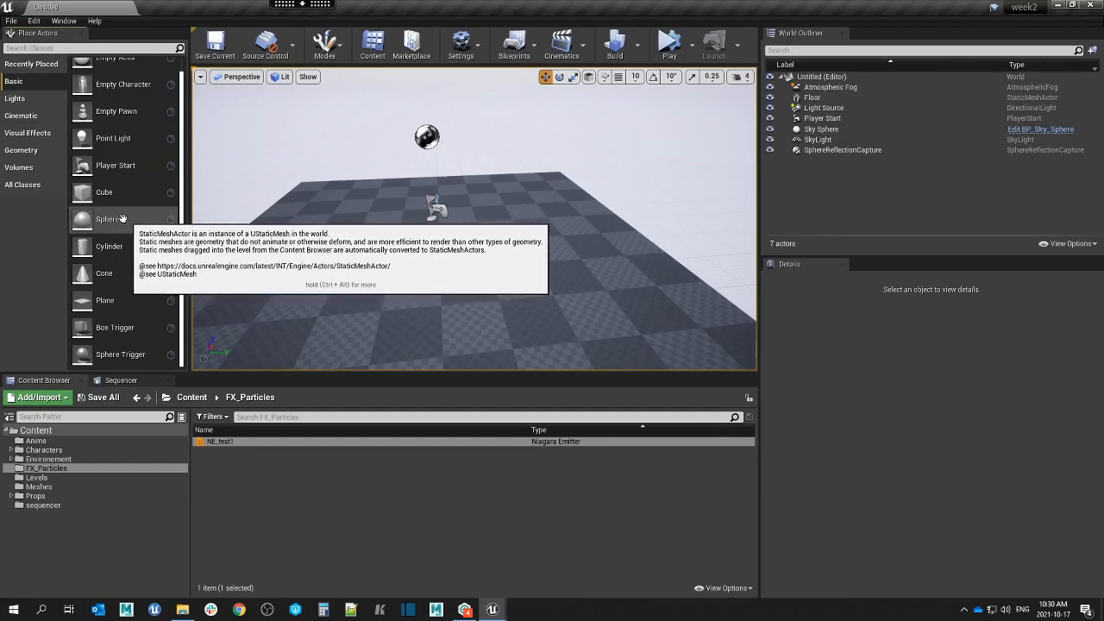
Place a Sphere actor in the level, raise it above the floor and scale it down uniformly.
left_click_drag(107, 220, 519, 216)
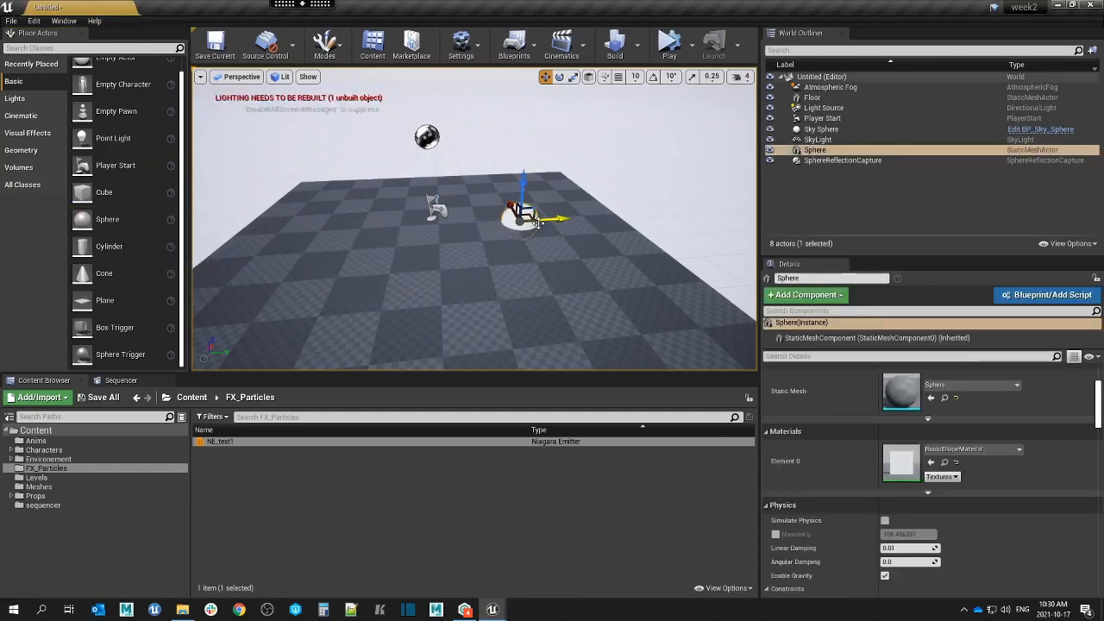
left_click_drag(526, 174, 526, 153)
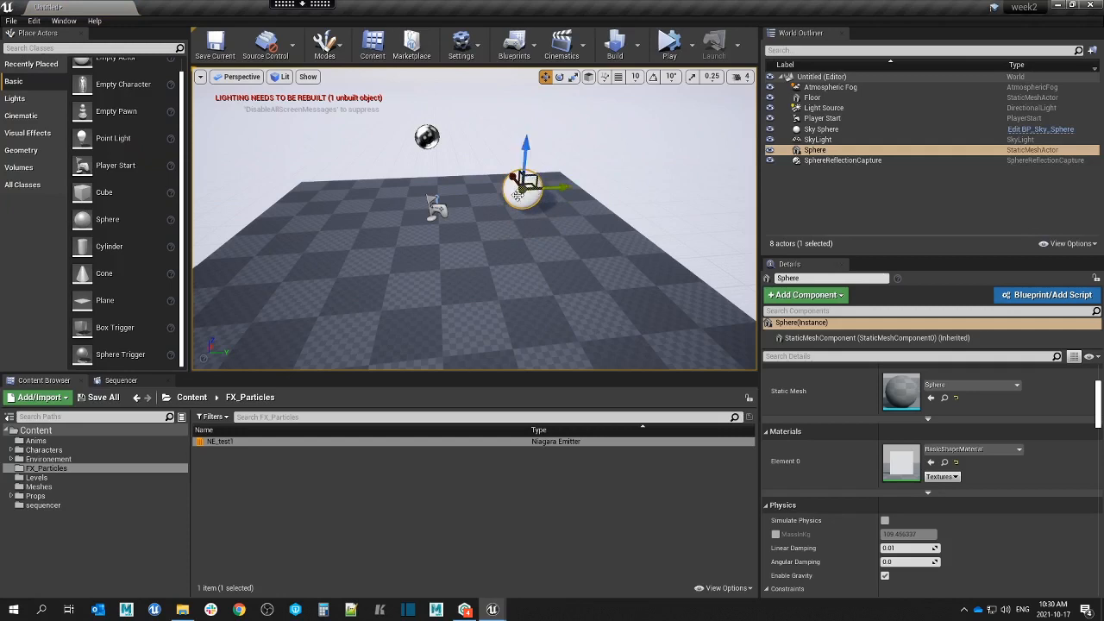
left_click(573, 76)
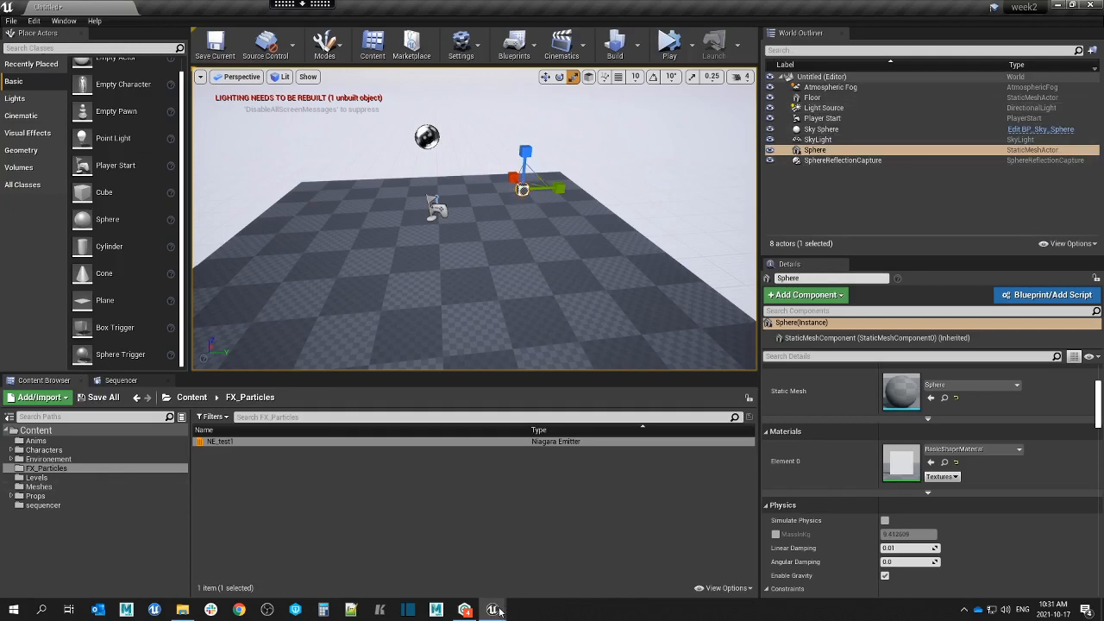
mouse_move(496, 610)
left_click(547, 558)
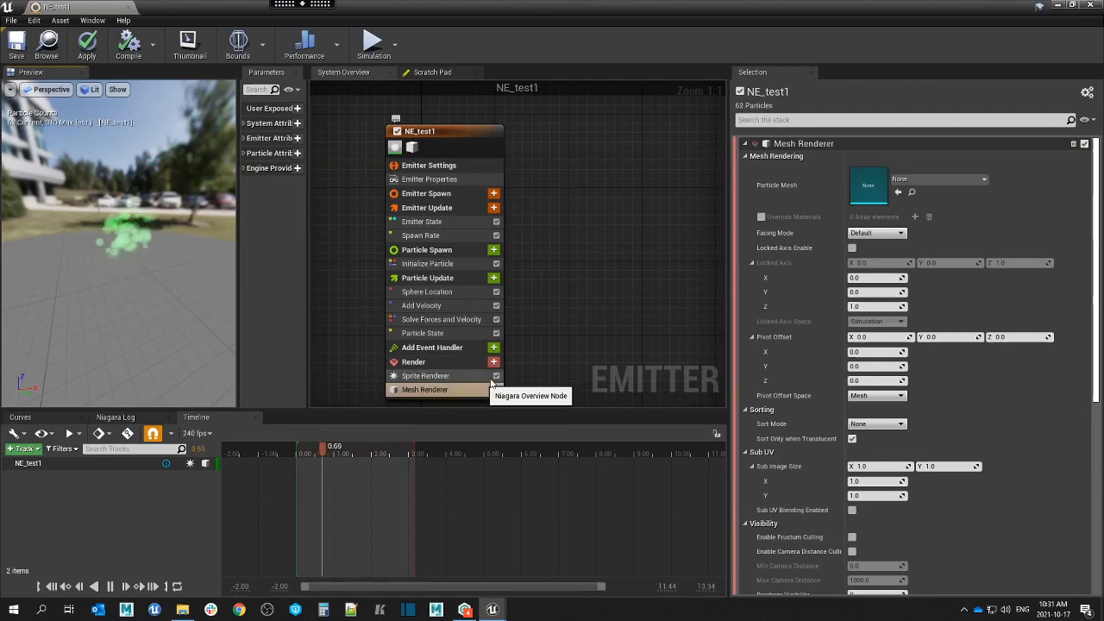
left_click(967, 179)
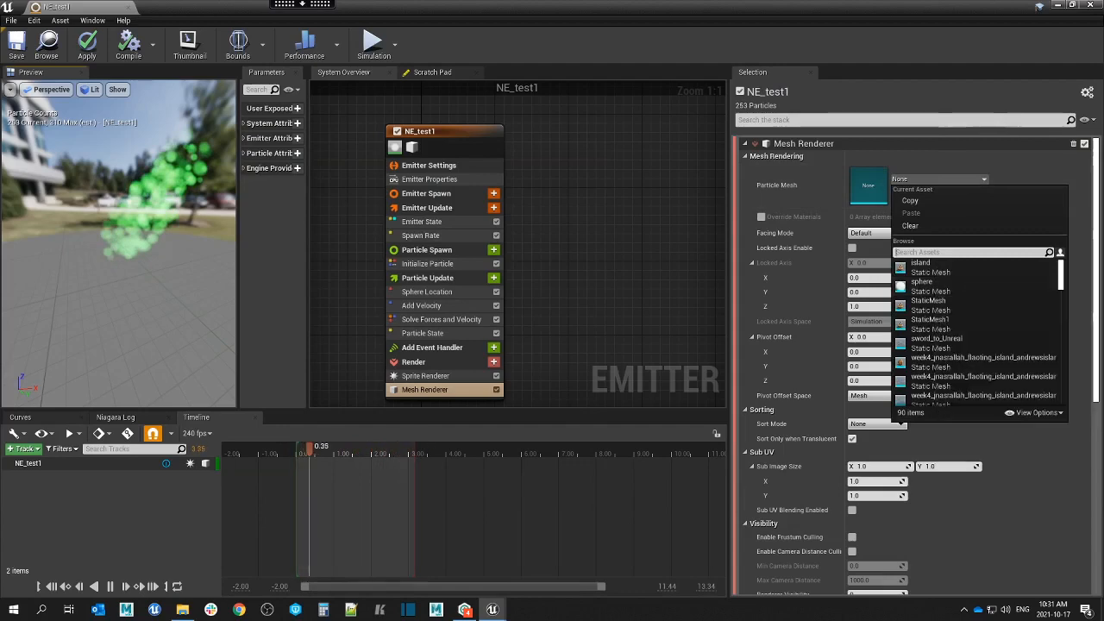
left_click(629, 33)
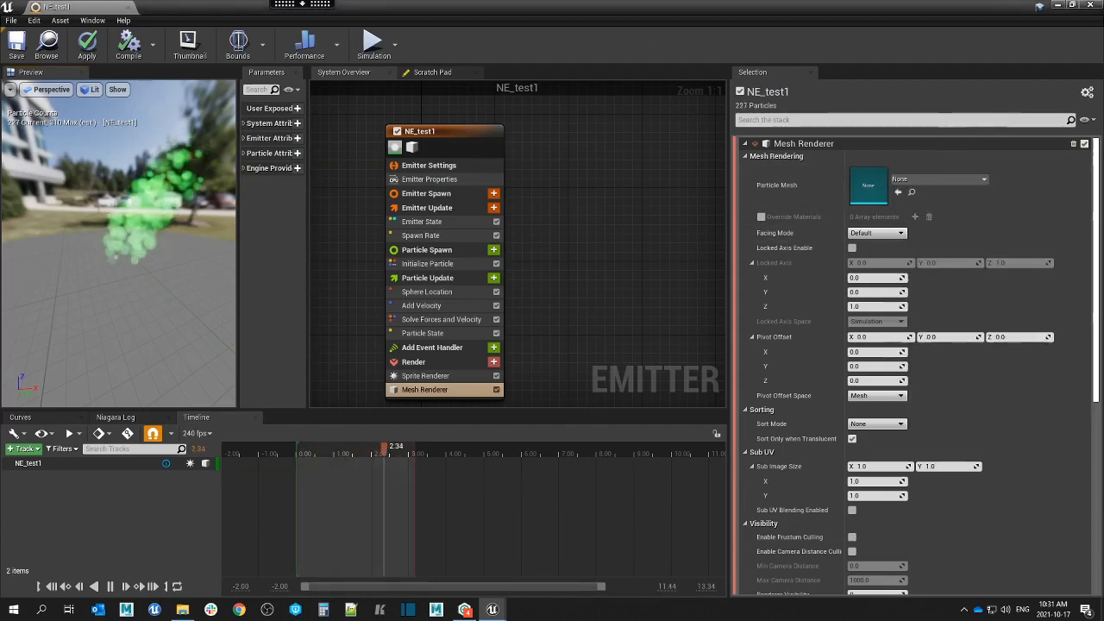
left_click(1058, 5)
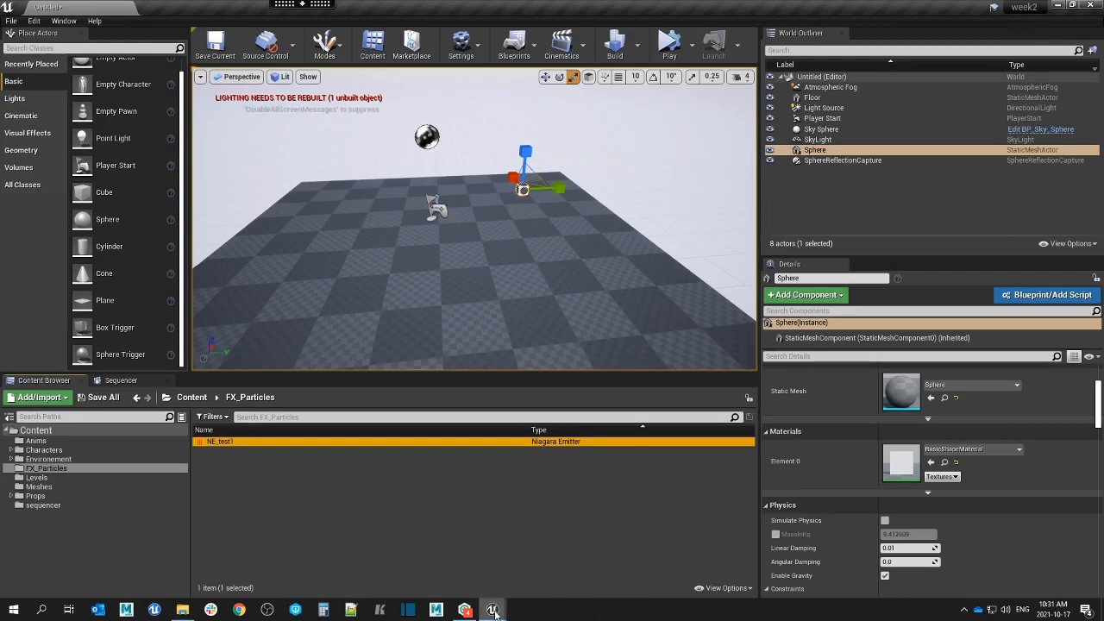
Return to the NE_test1 emitter editor and set the Mesh Renderer's Particle Mesh to the sphere static mesh.
mouse_move(494, 612)
left_click(529, 555)
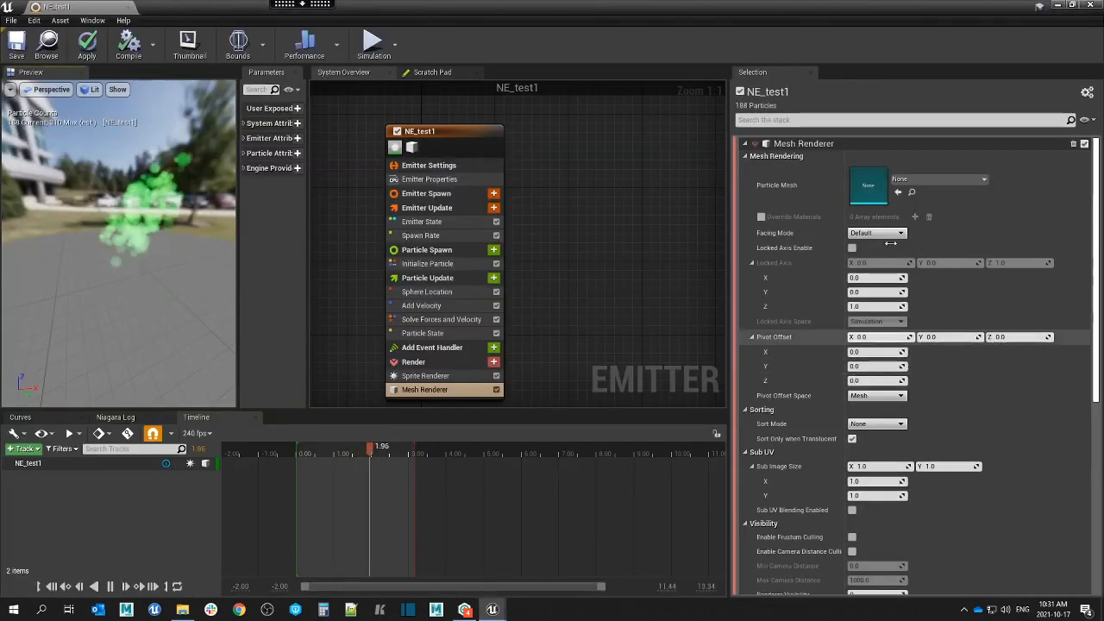
left_click(953, 179)
type("s")
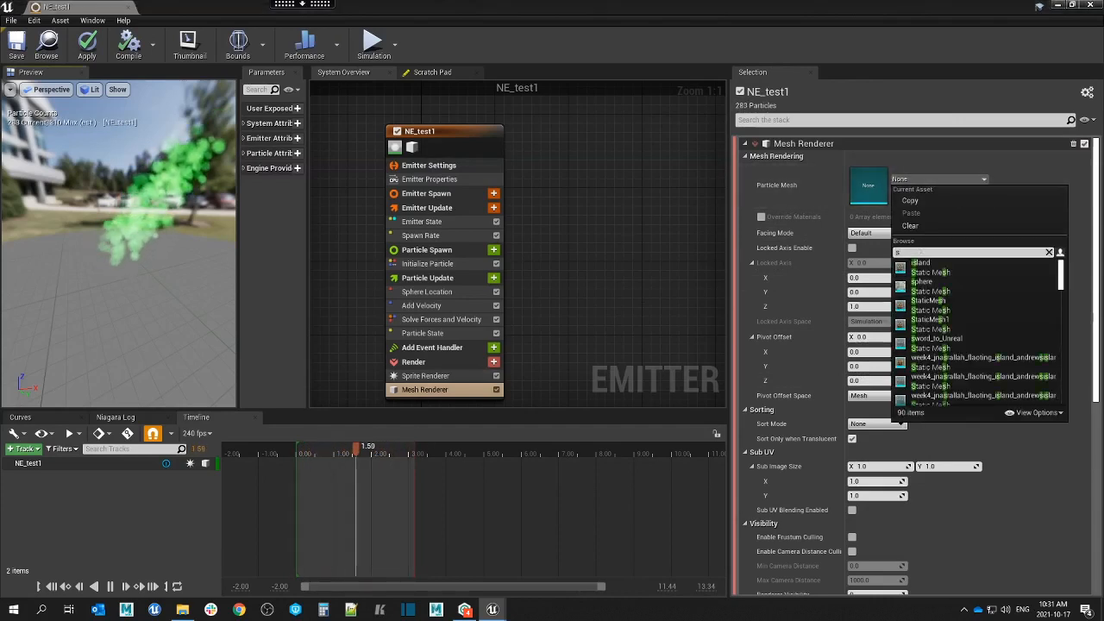
type("phere")
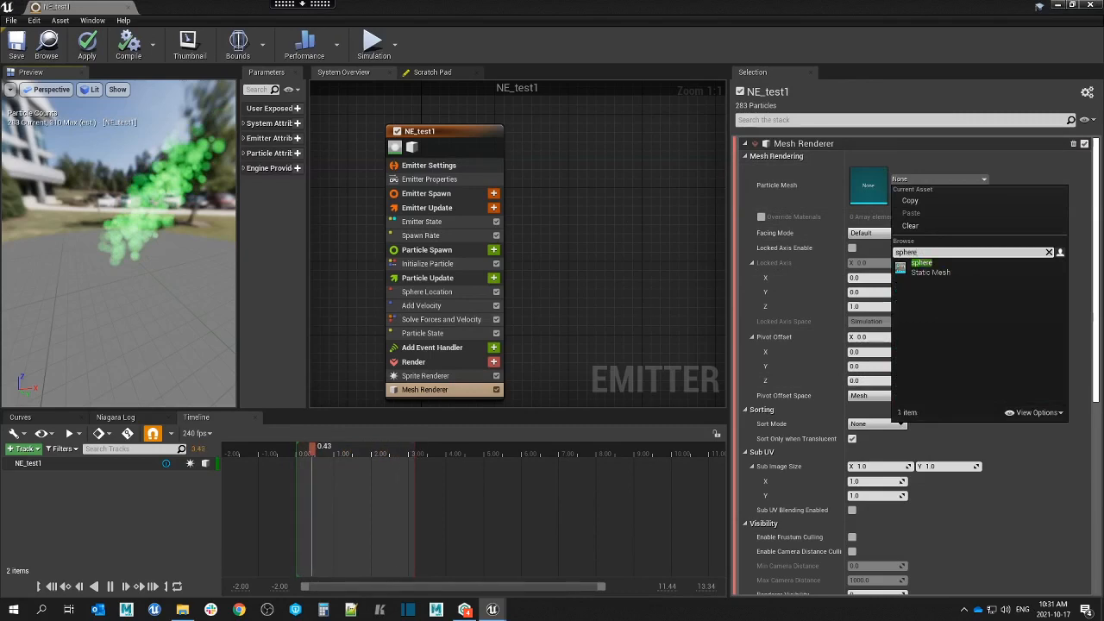
left_click(936, 268)
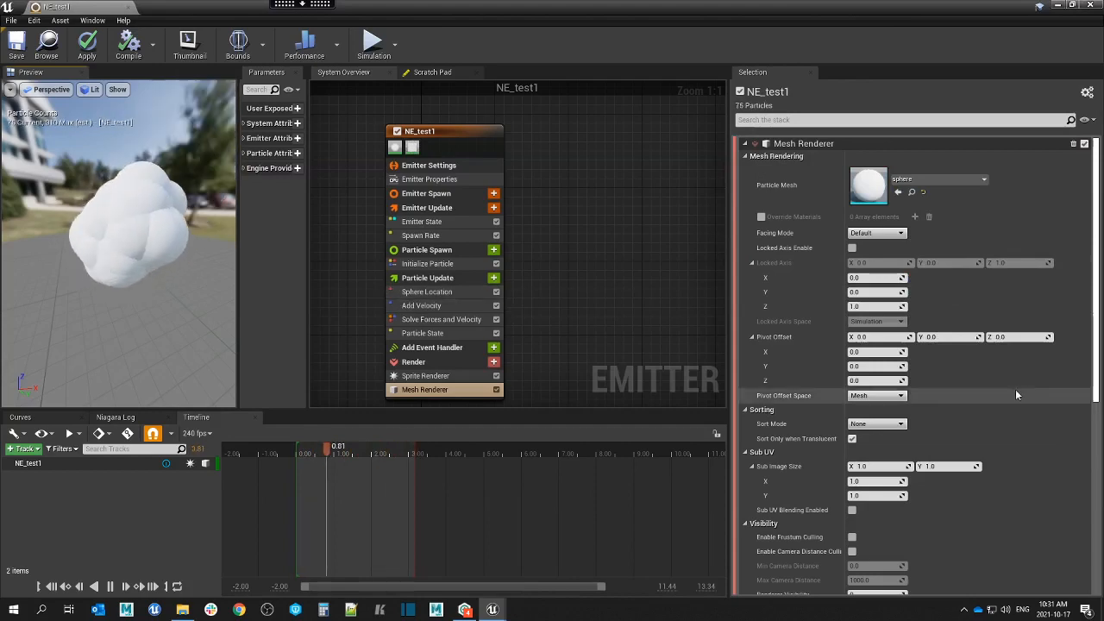
Examine the Mesh Renderer's properties from Mesh Rendering to Scalability, and open the Emitter State module's settings.
scroll(1015, 388, "down", 4)
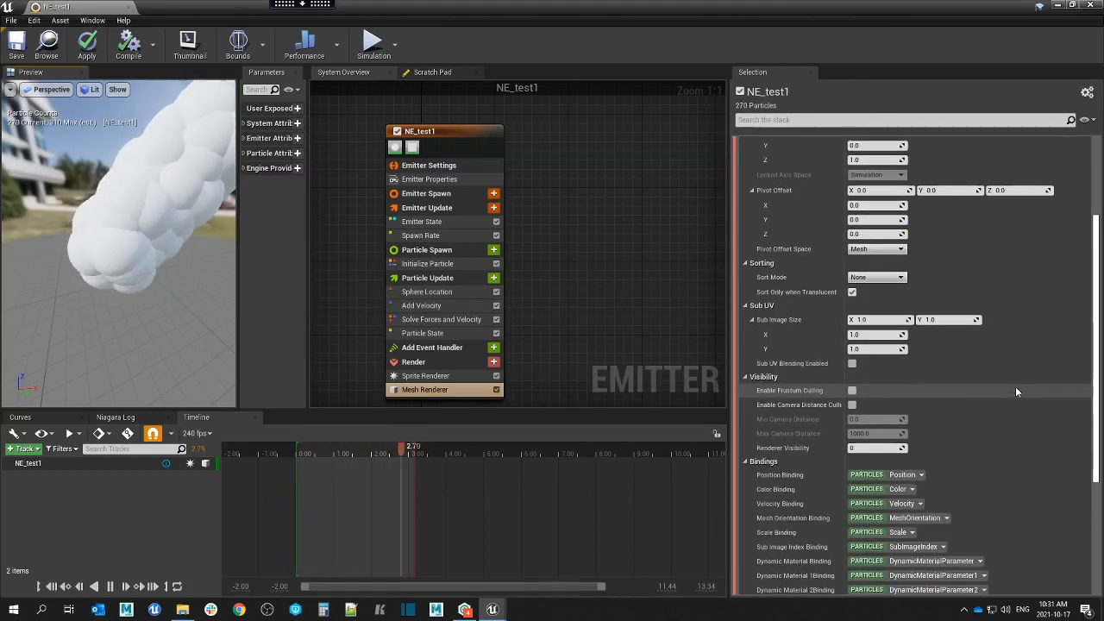
scroll(1015, 386, "up", 5)
scroll(1015, 386, "down", 7)
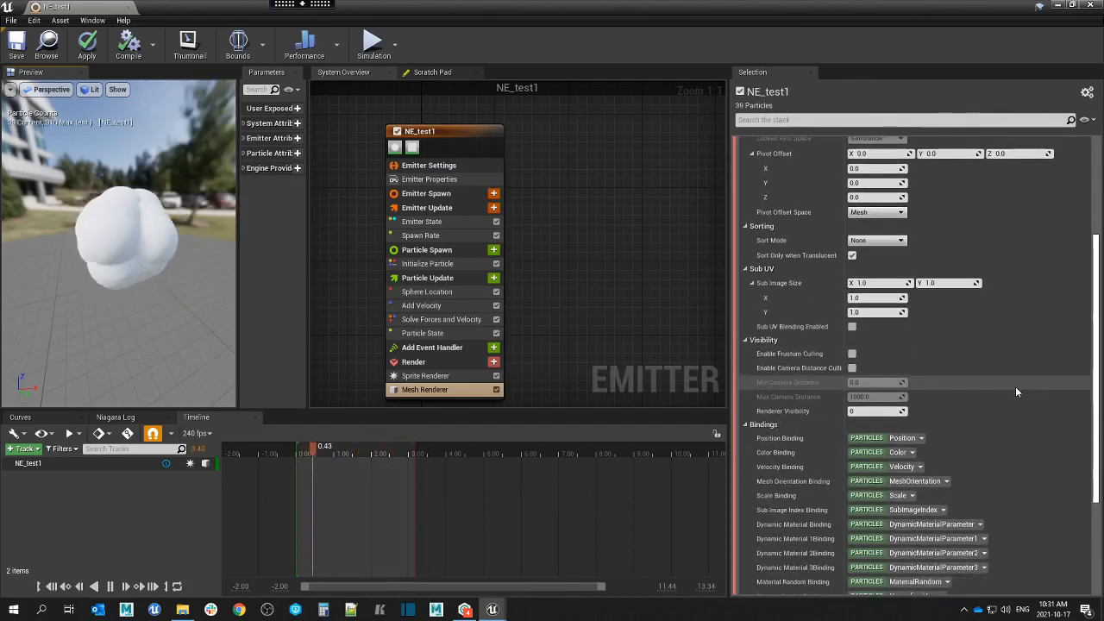
scroll(988, 379, "down", 3)
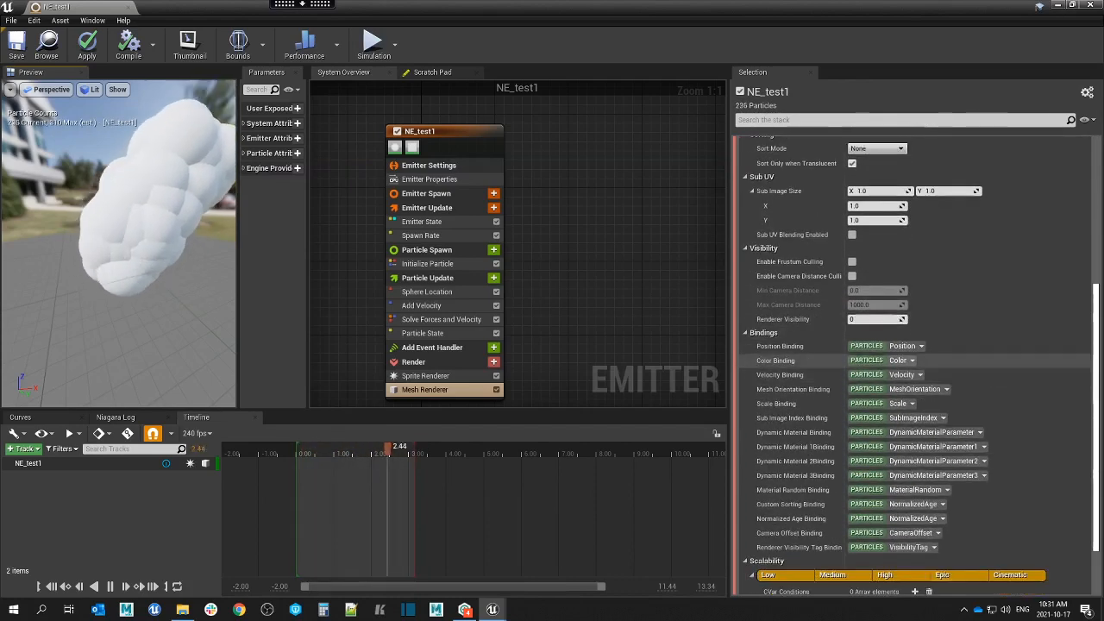
scroll(1096, 318, "up", 10)
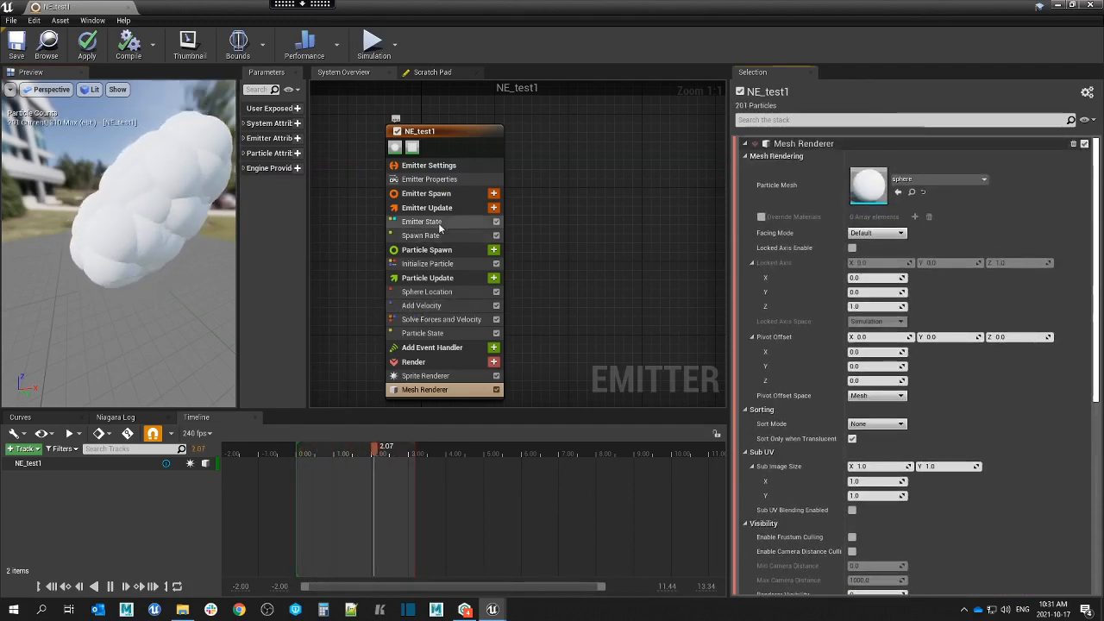
left_click(438, 222)
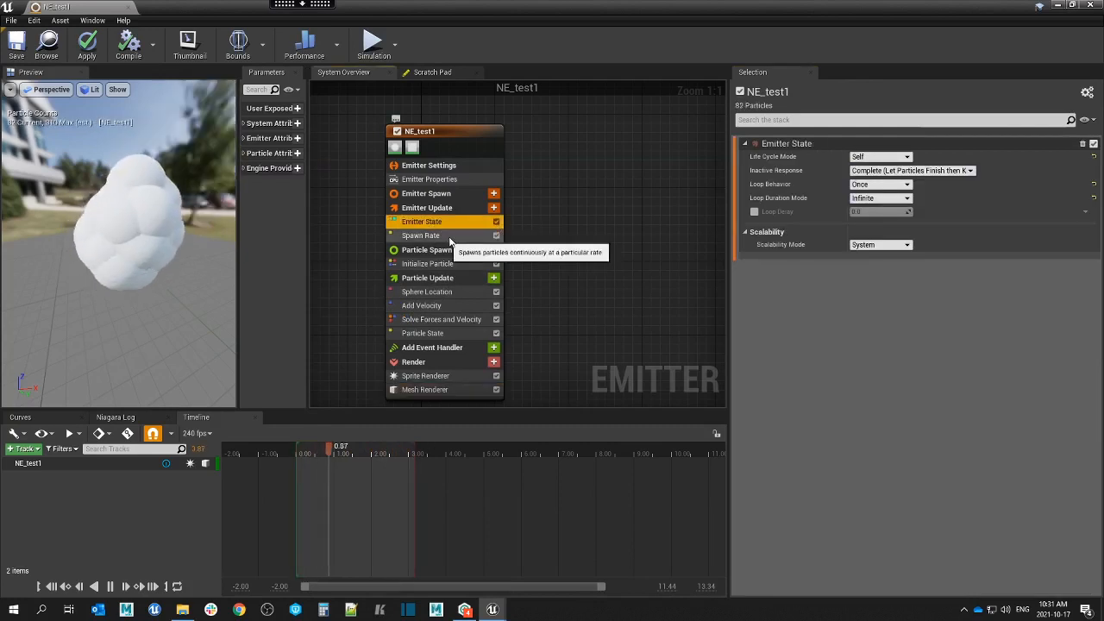
Set the Initialize Particle module's Uniform Sprite Size Min to 1.0 and Uniform Sprite Size Max to 2.0.
left_click(448, 237)
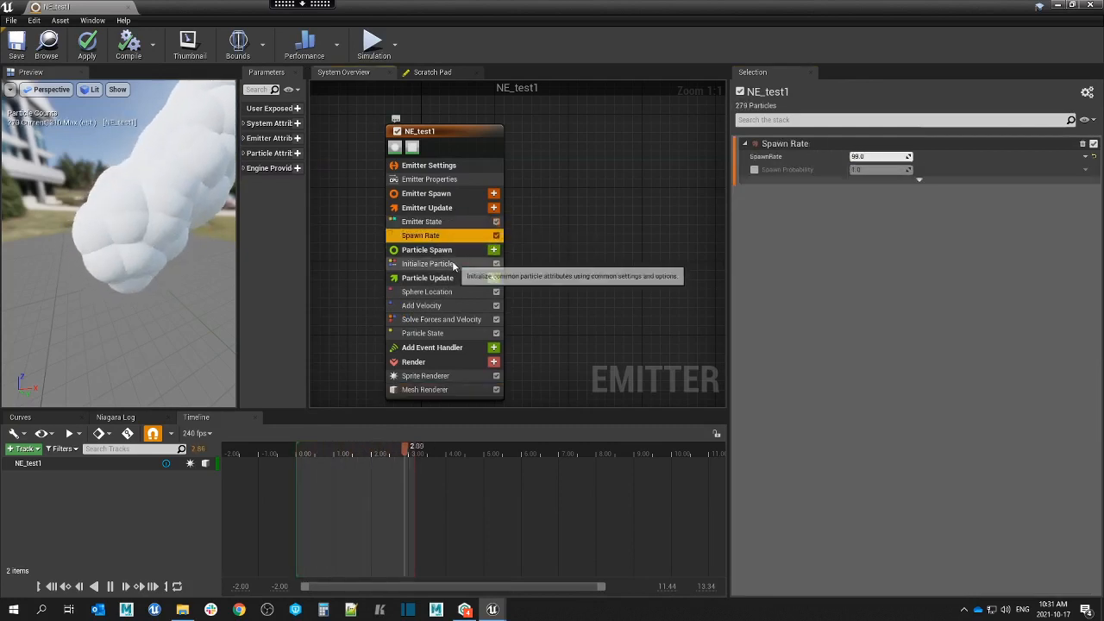
left_click(440, 264)
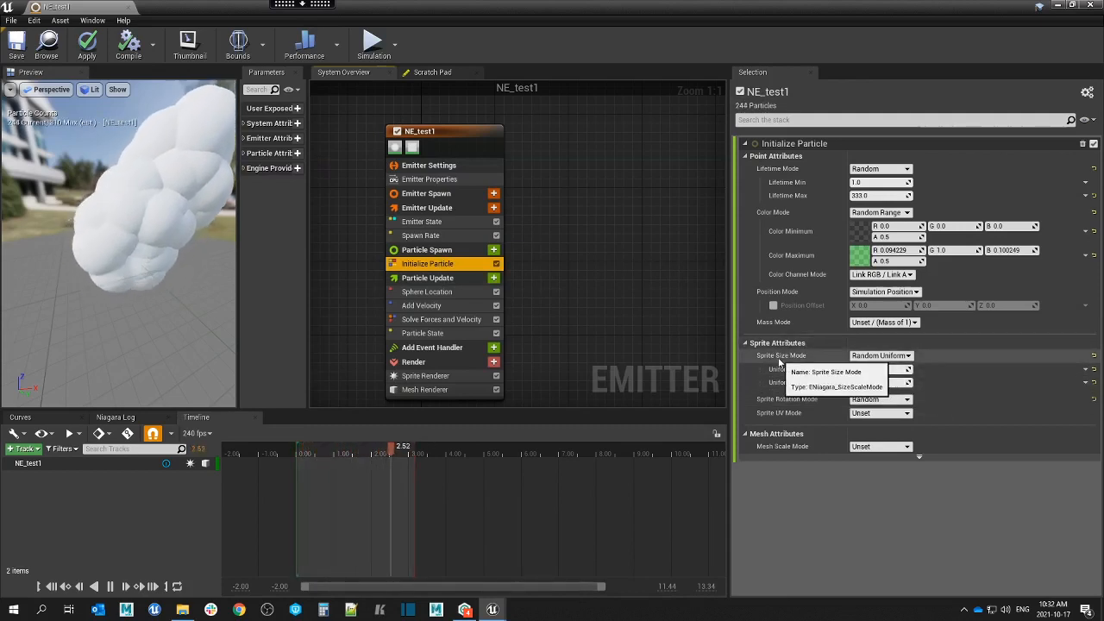
left_click(878, 369)
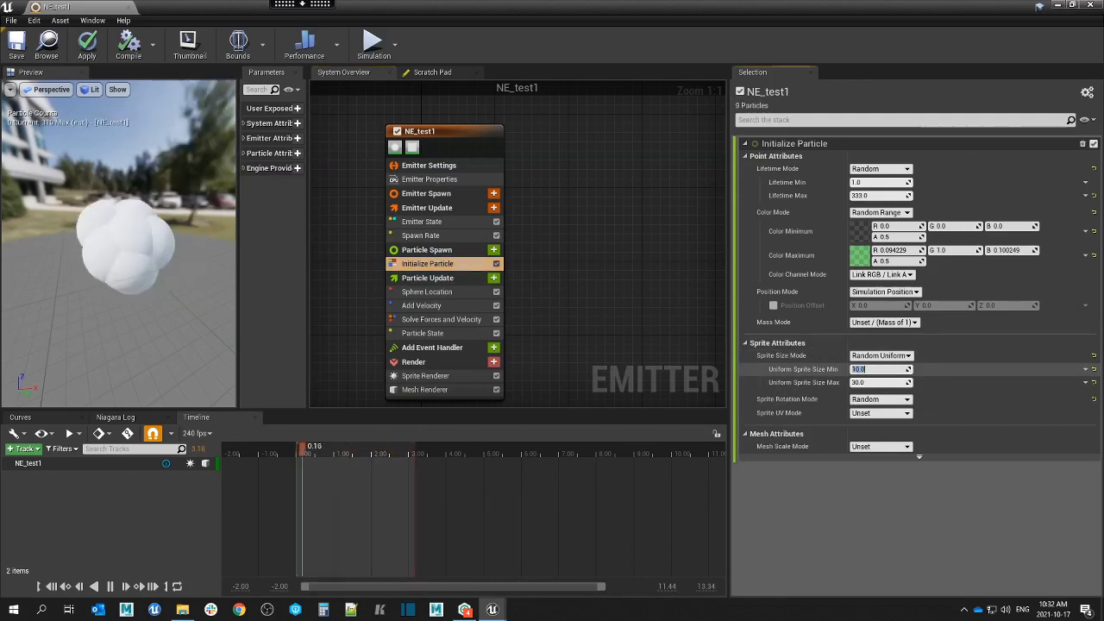
key("Return")
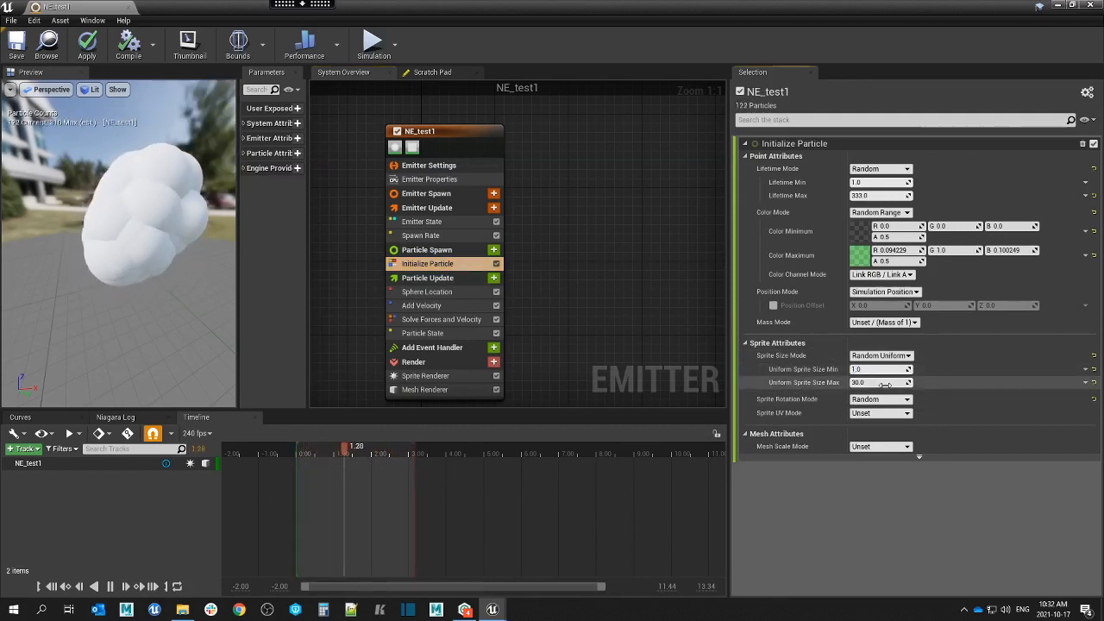
type("2")
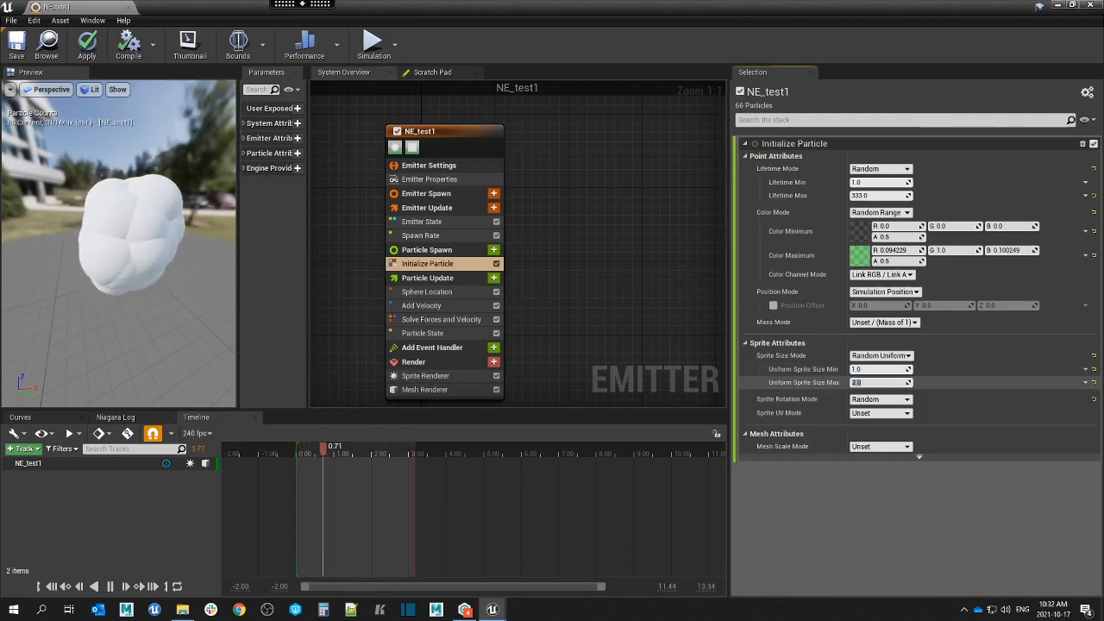
Reduce the uniform sprite size range to a minimum of 0.001 and a maximum of 0.002.
left_click(885, 370)
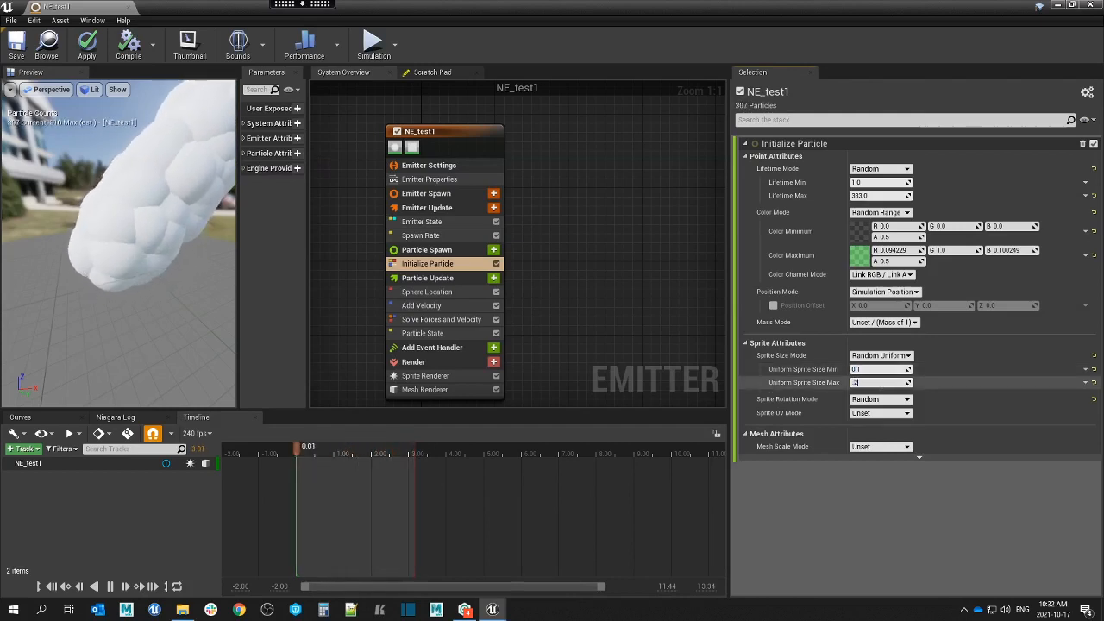
key("Return")
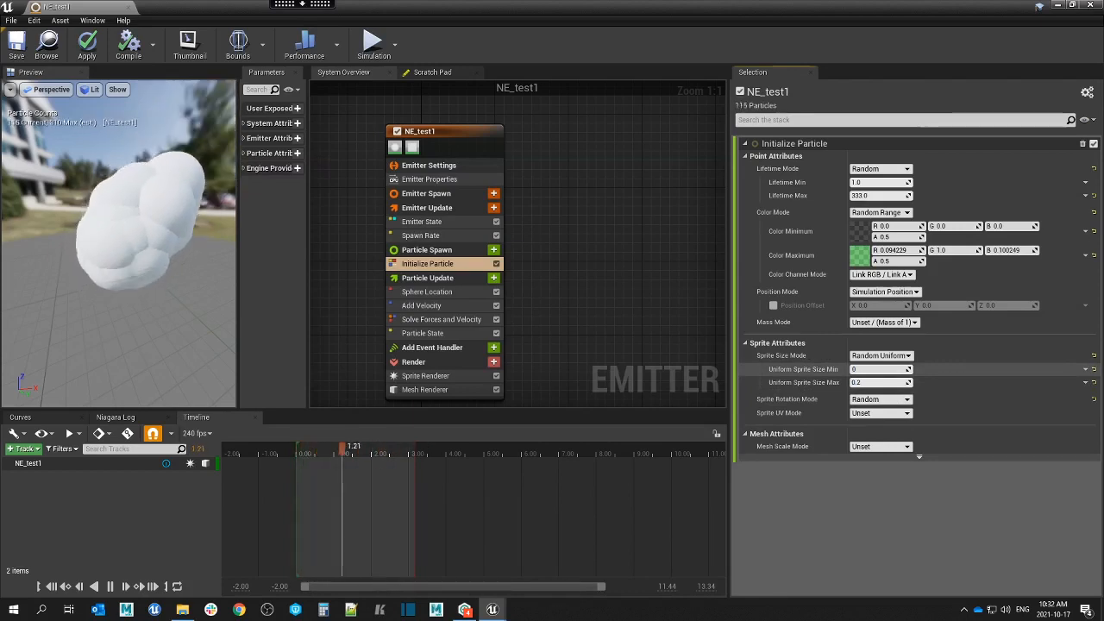
type("1")
key("Return")
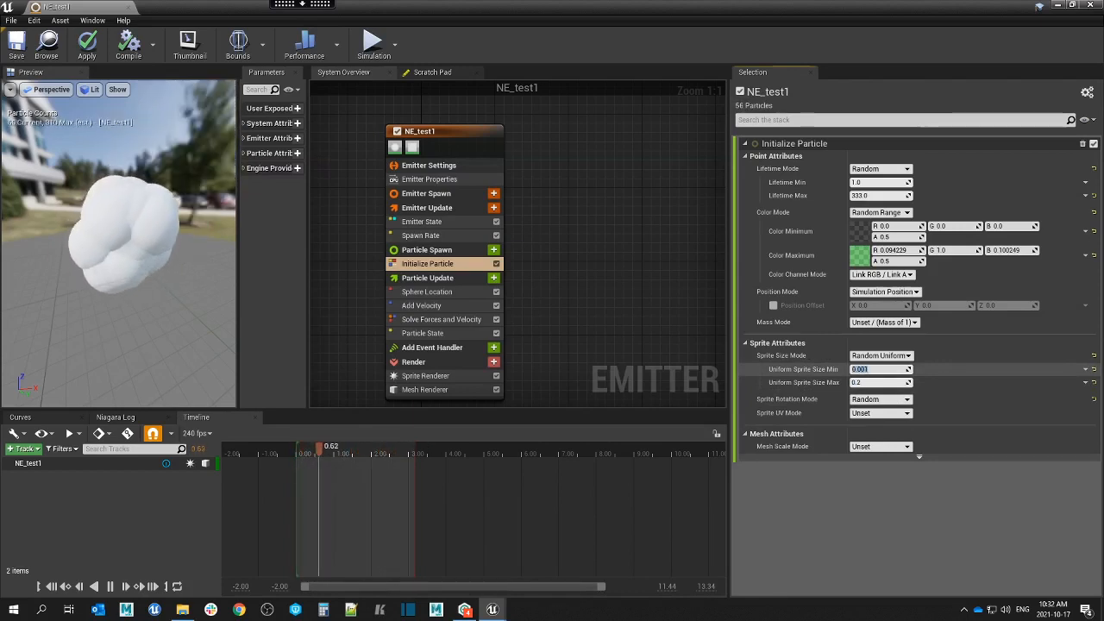
key("Tab")
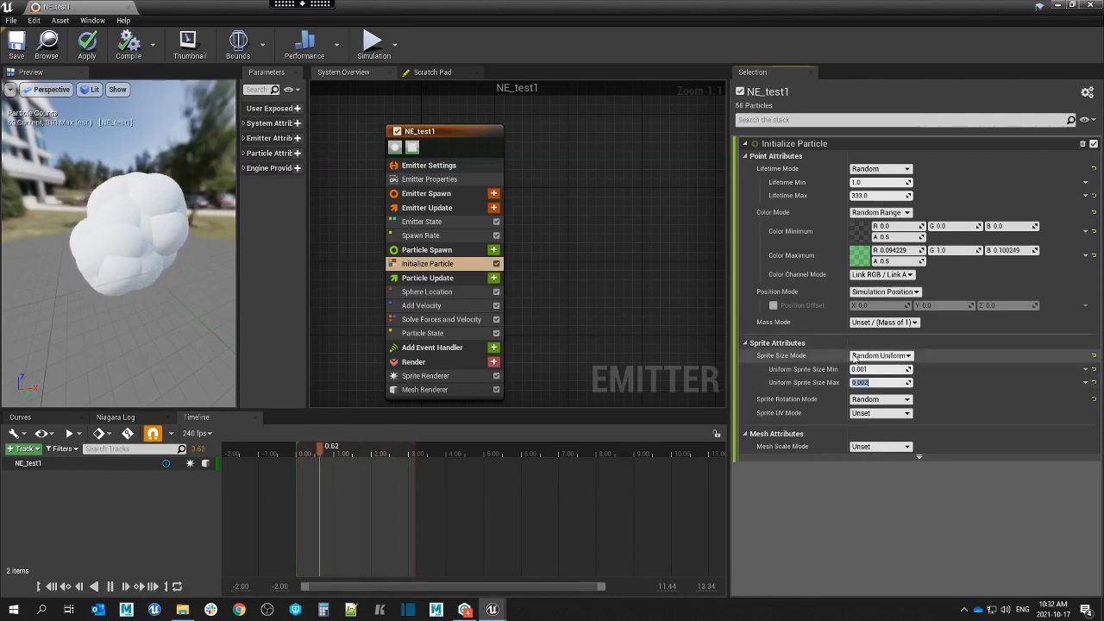
Try the Random Non-Uniform sprite size mode, and return the mode to Random Uniform.
left_click(880, 355)
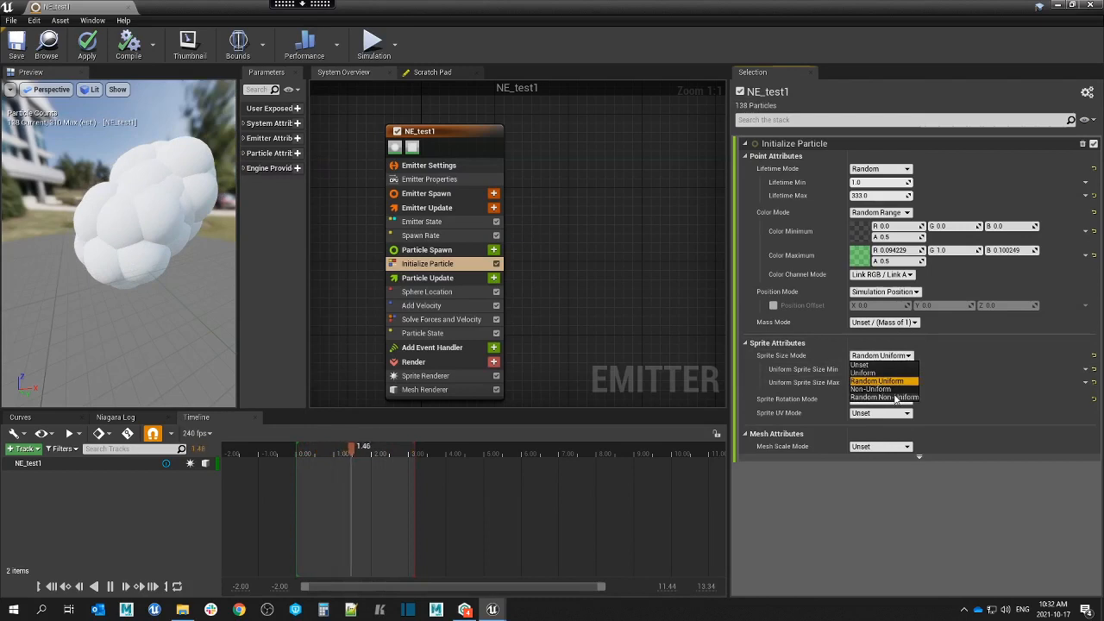
left_click(895, 398)
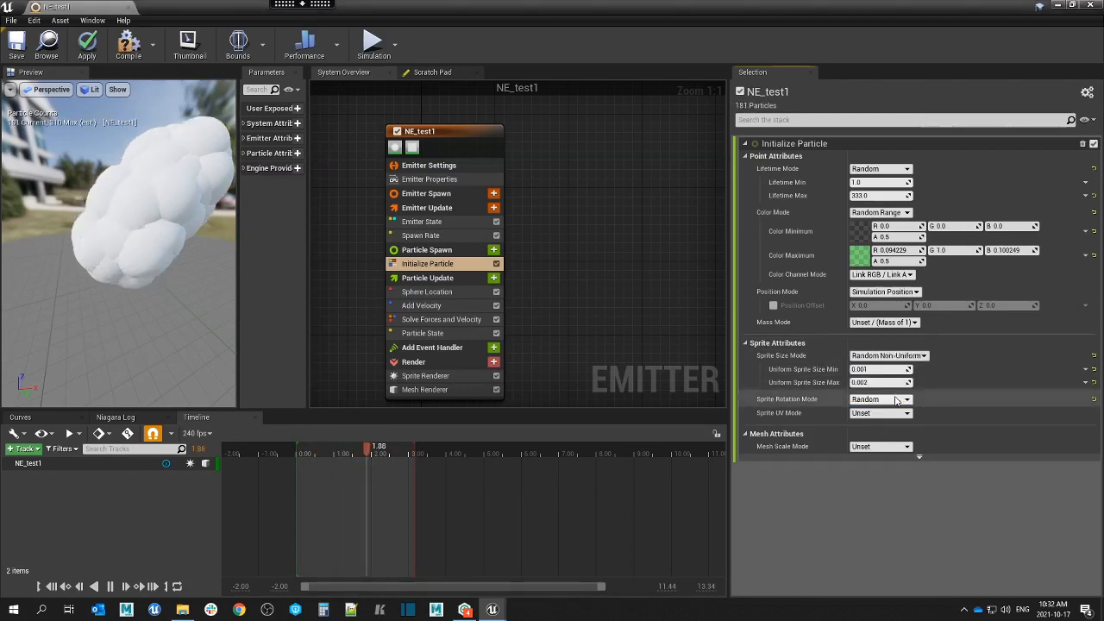
left_click(888, 355)
left_click(888, 381)
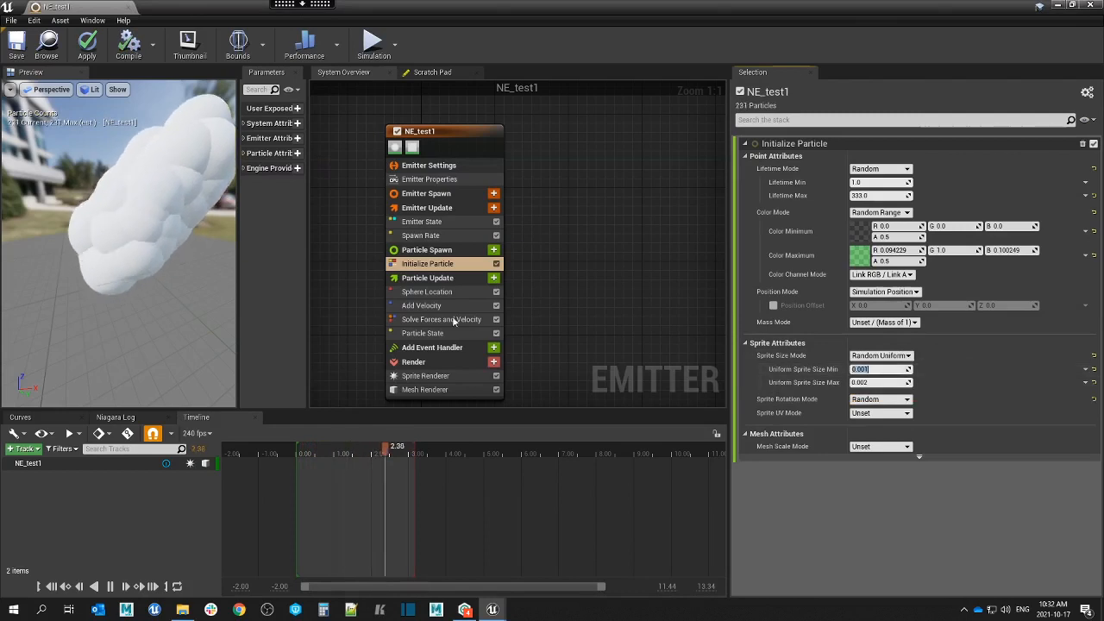
Set the Spawn Rate module's SpawnRate to 333.
left_click(443, 222)
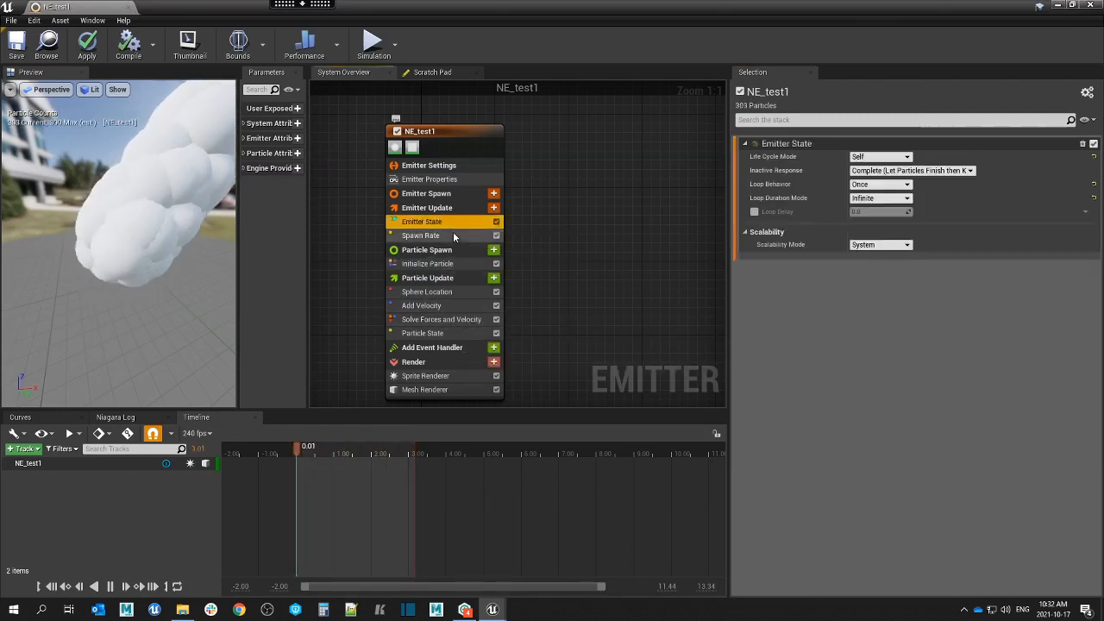
left_click(452, 236)
left_click(877, 156)
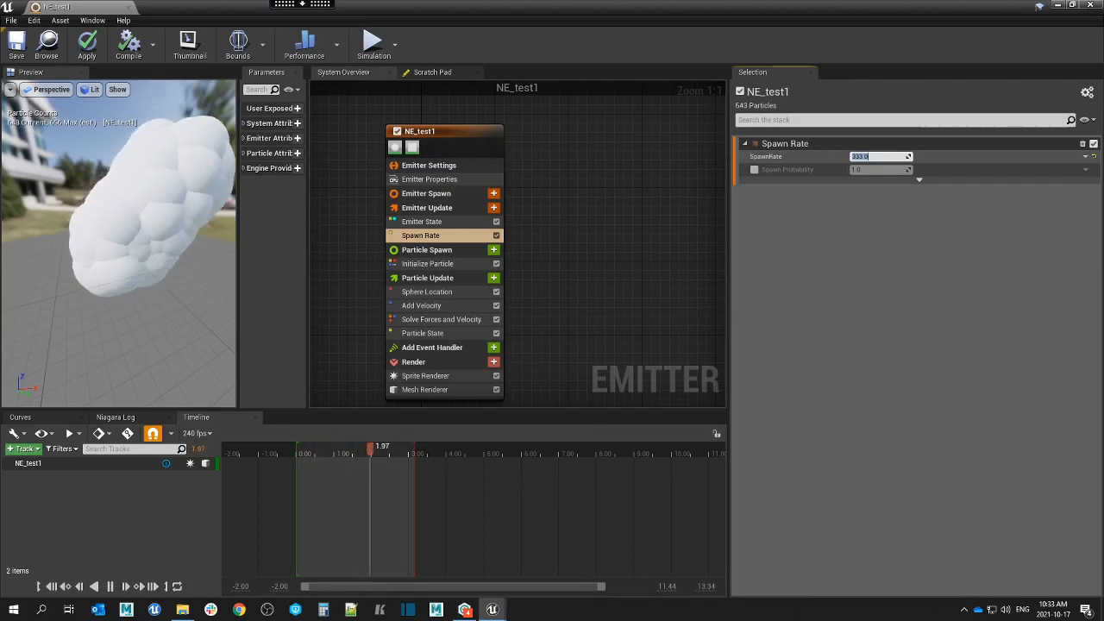
key("Return")
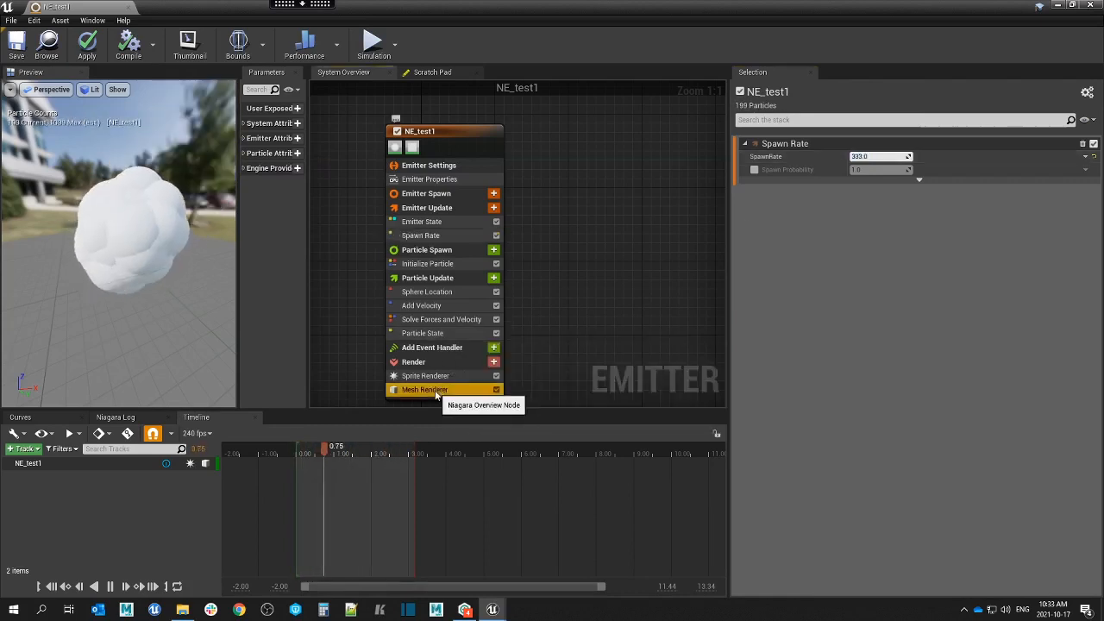
Look through the Mesh Renderer's properties from Mesh Rendering down to Rendering.
left_click(431, 390)
scroll(996, 394, "down", 5)
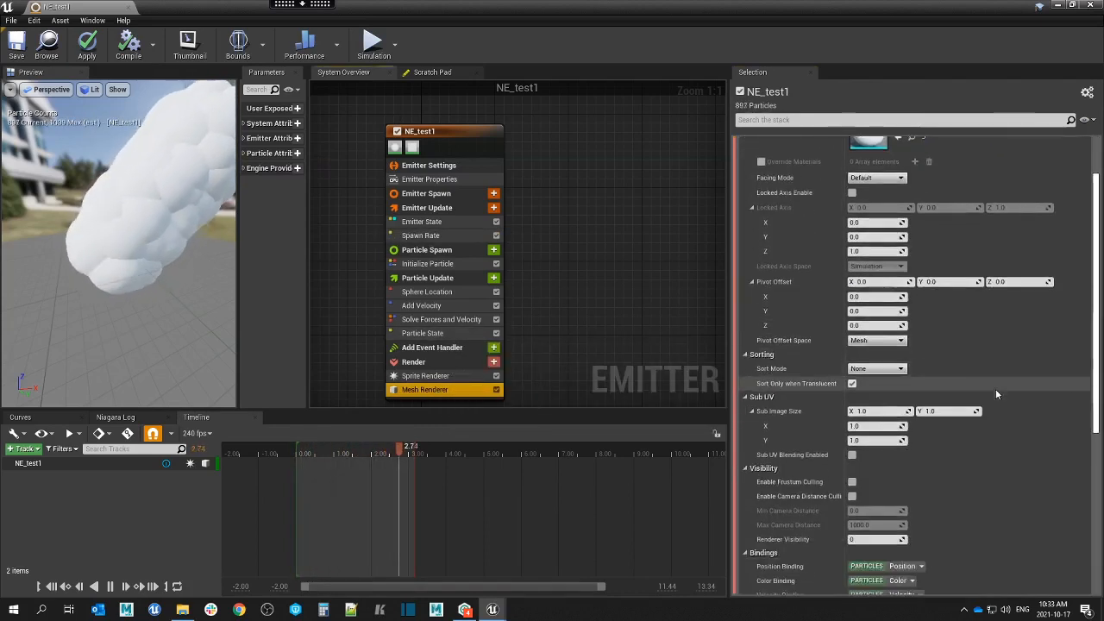
scroll(996, 393, "down", 5)
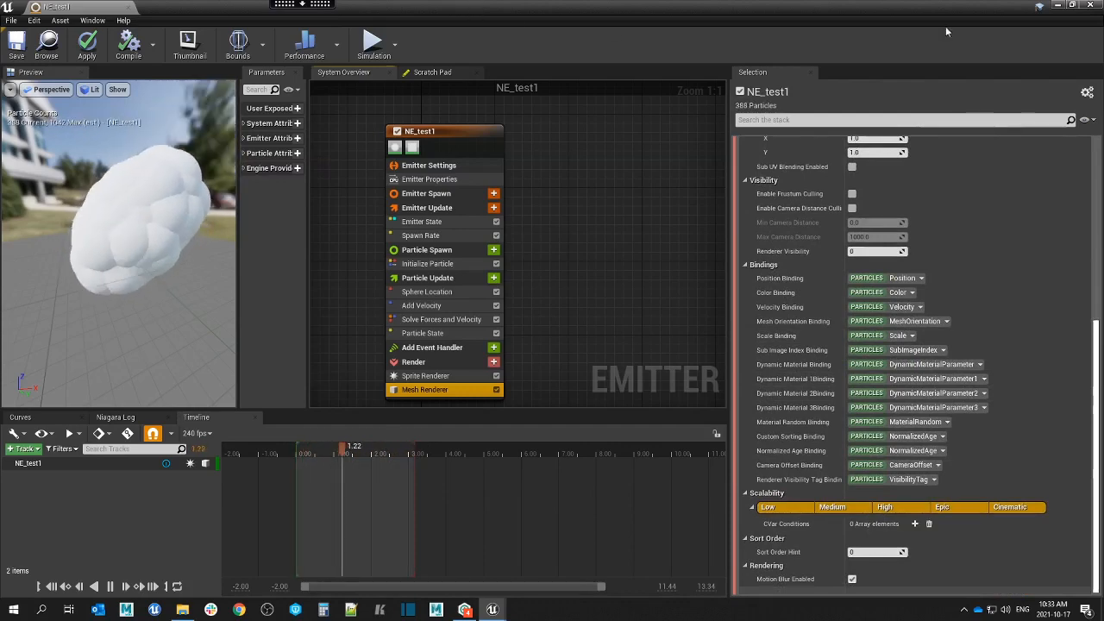
Switch to the level editor and scale the Sphere actor down uniformly to a very small size.
left_click(1055, 5)
scroll(474, 220, "up", 4)
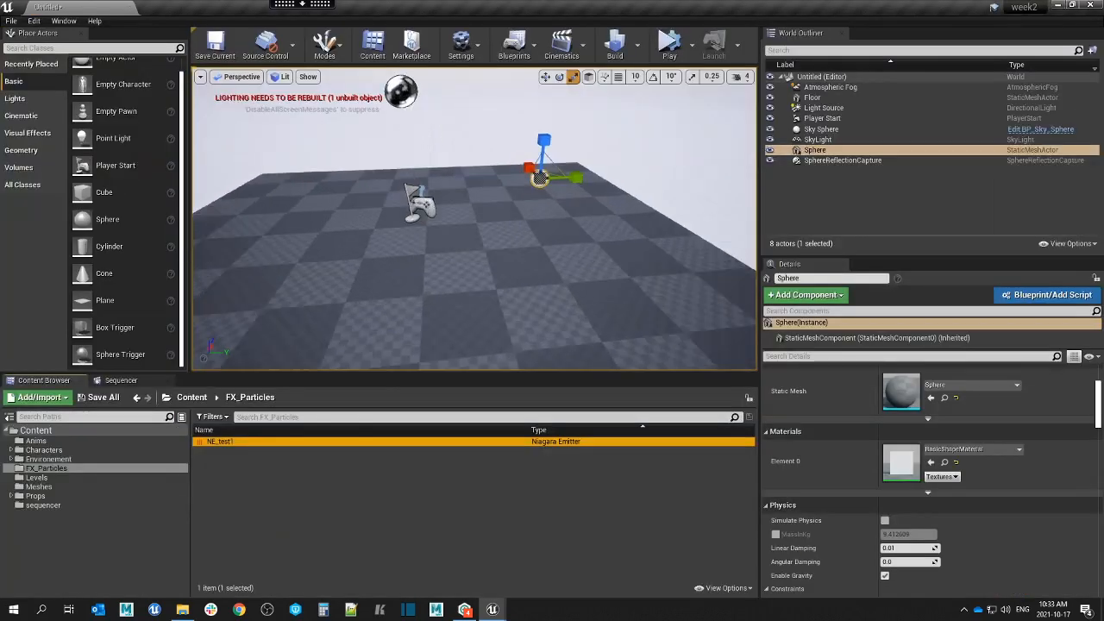
scroll(475, 220, "up", 3)
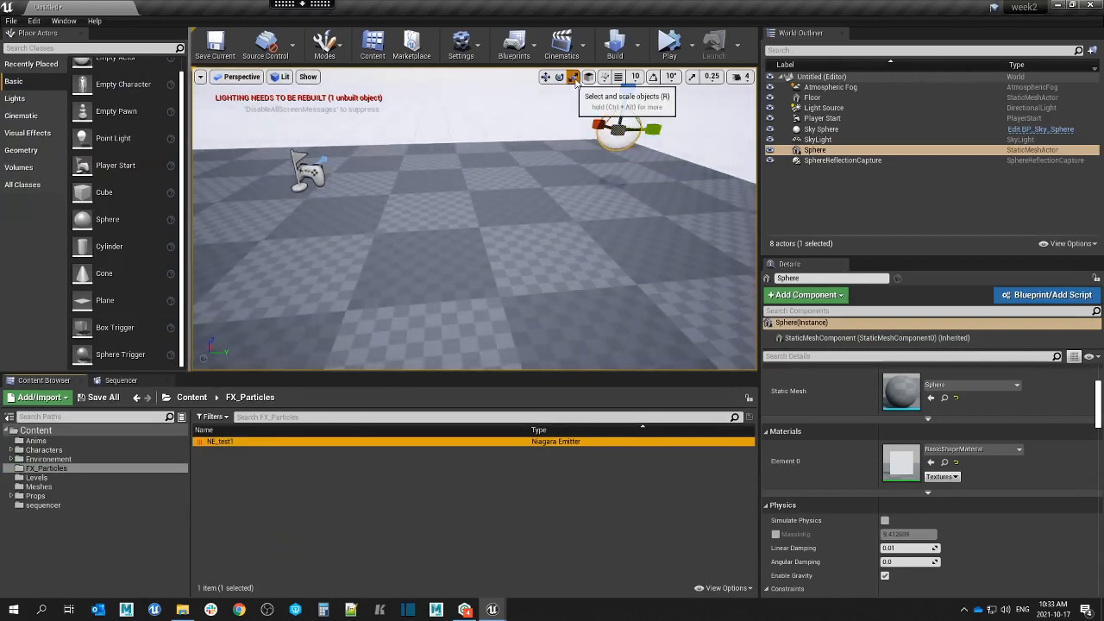
left_click(618, 128)
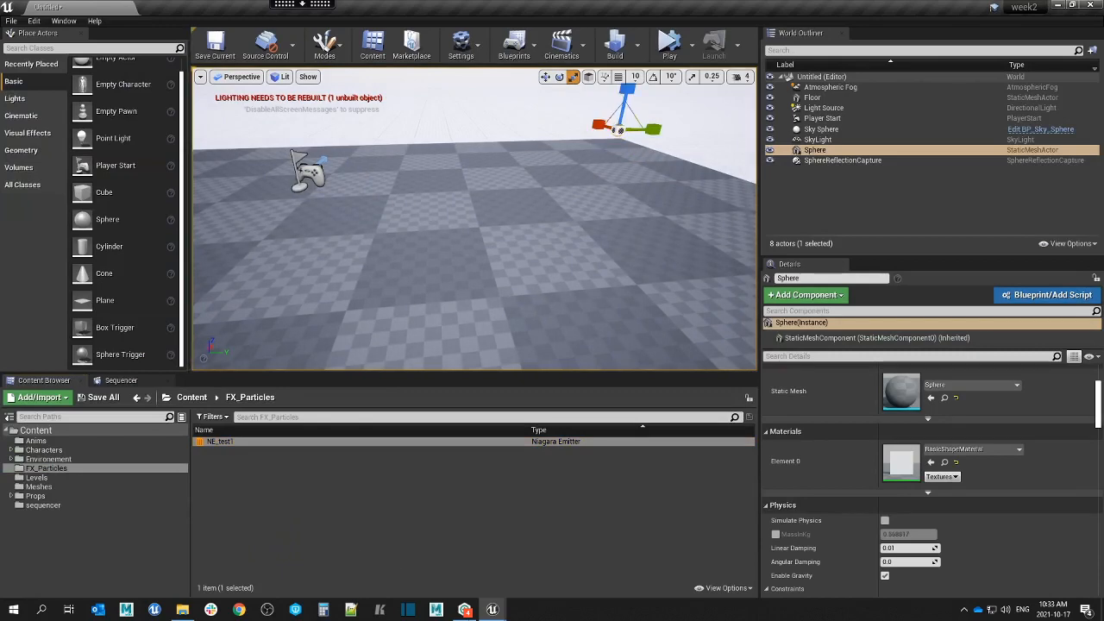
Return to the NE_test1 emitter editor and save the emitter.
left_click(493, 609)
left_click(528, 552)
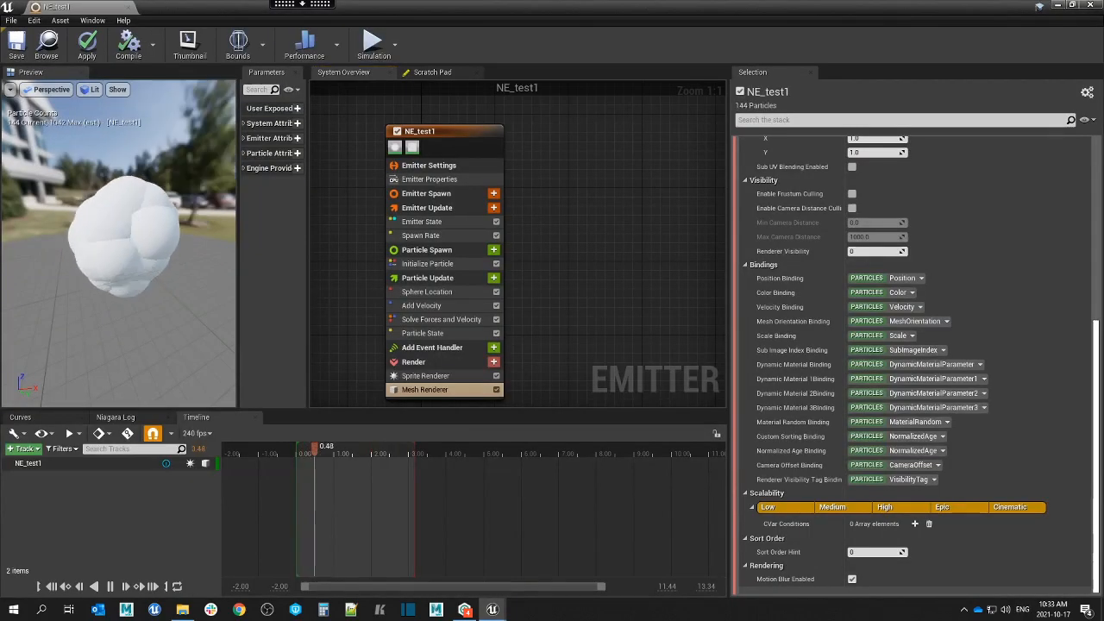
left_click(16, 45)
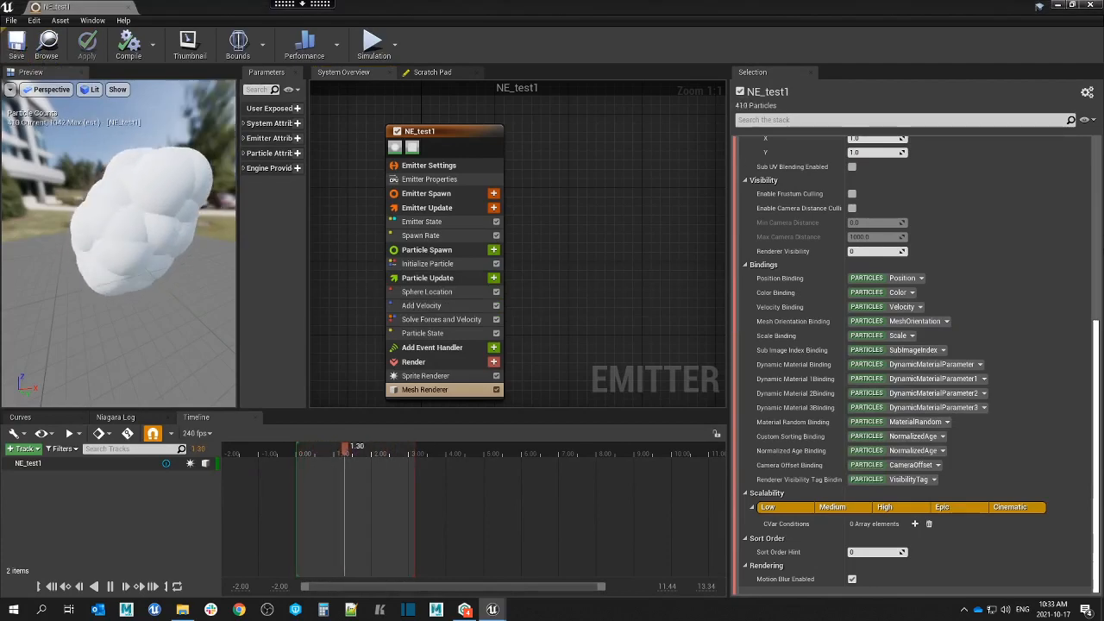
Clear the Mesh Renderer's Particle Mesh and reassign the sphere static mesh to it.
left_click_drag(1095, 457, 1096, 136)
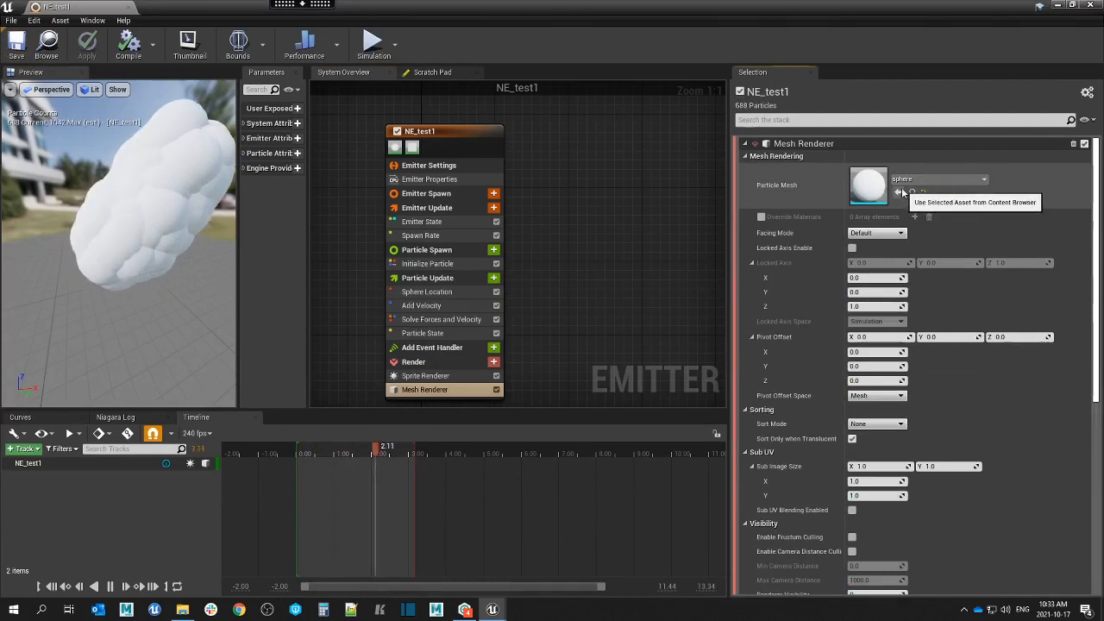
left_click(927, 179)
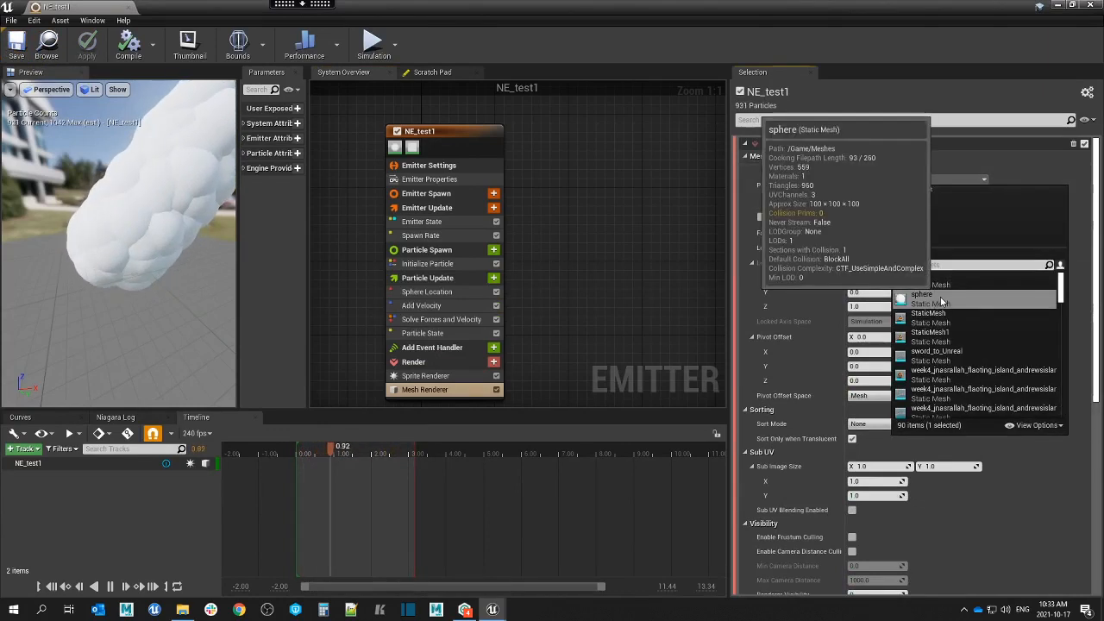
left_click(941, 300)
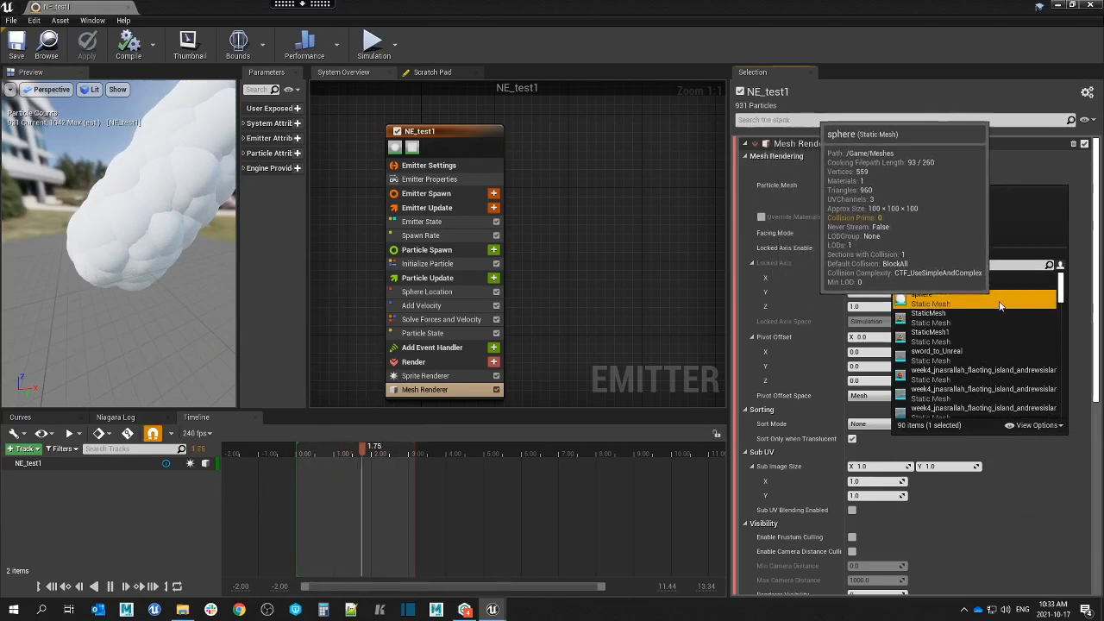
left_click(922, 238)
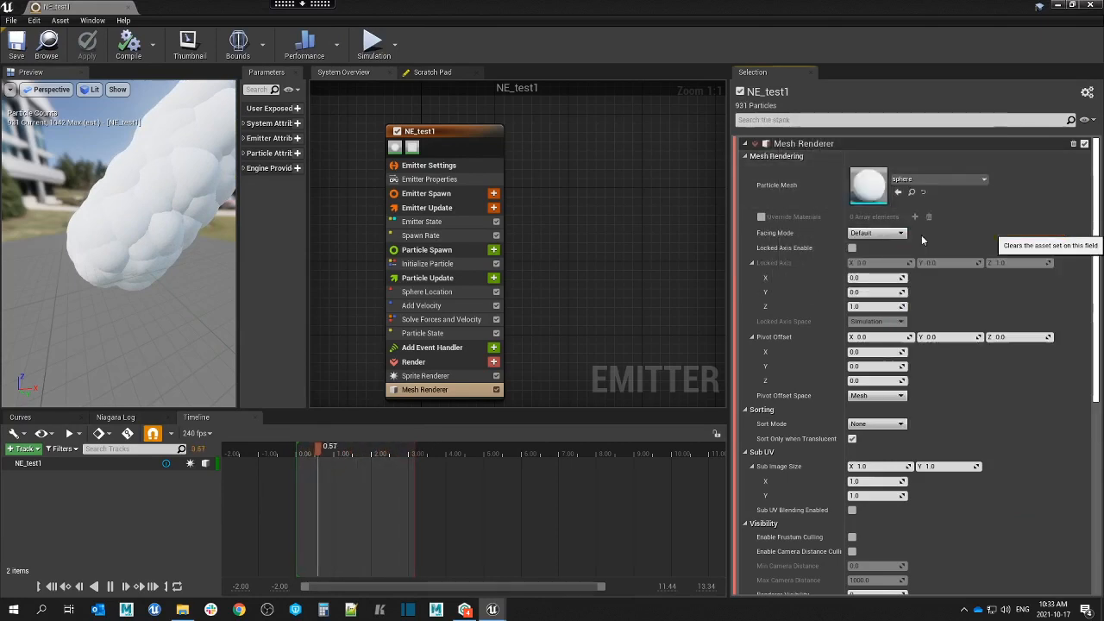
left_click(949, 177)
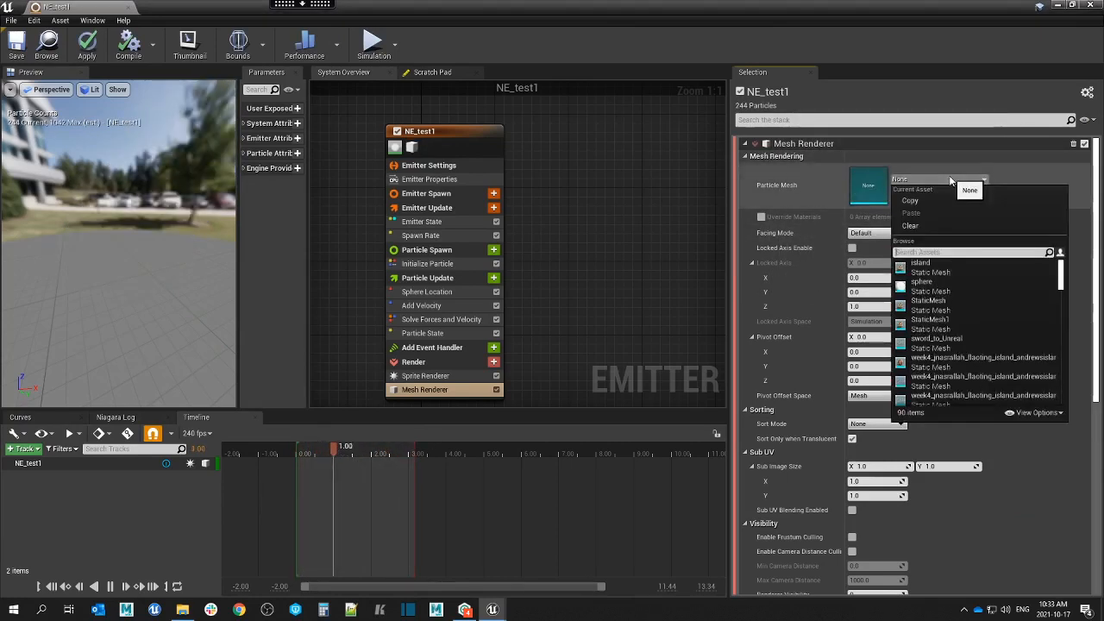
left_click(938, 288)
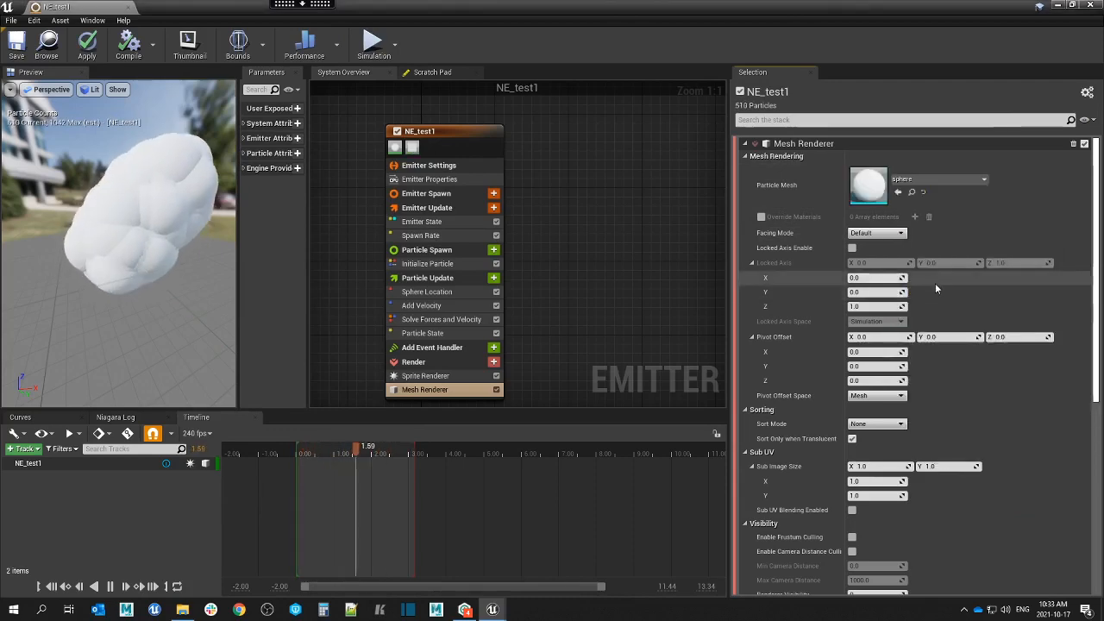
Review the Mesh Renderer's sorting, visibility and bindings properties, and disable the Sprite Renderer.
scroll(991, 350, "down", 2)
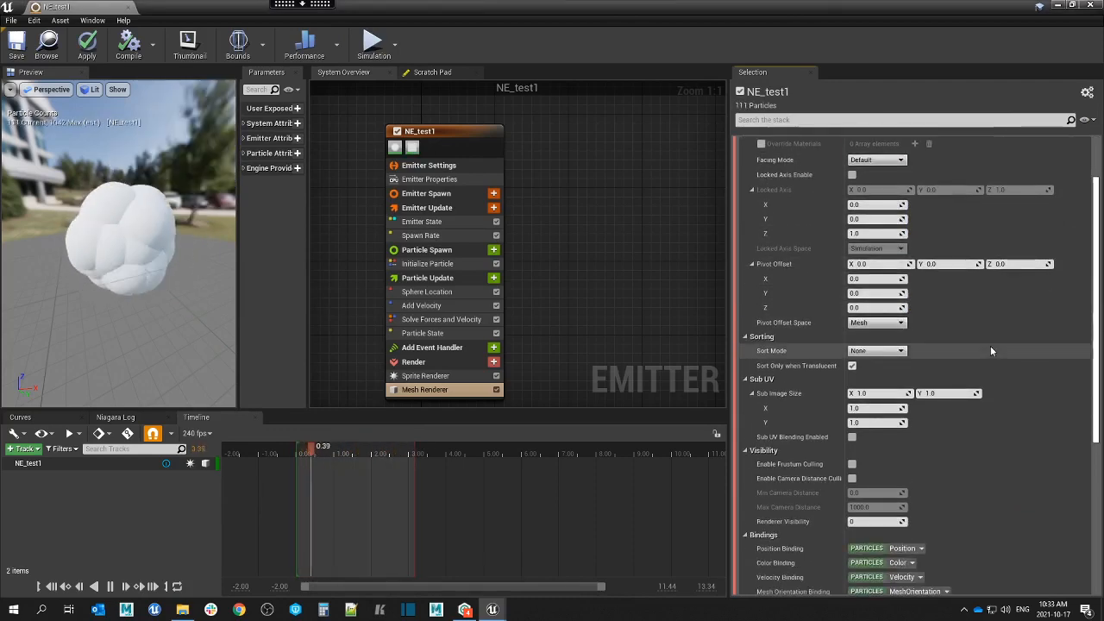
scroll(990, 350, "down", 1)
scroll(990, 345, "down", 6)
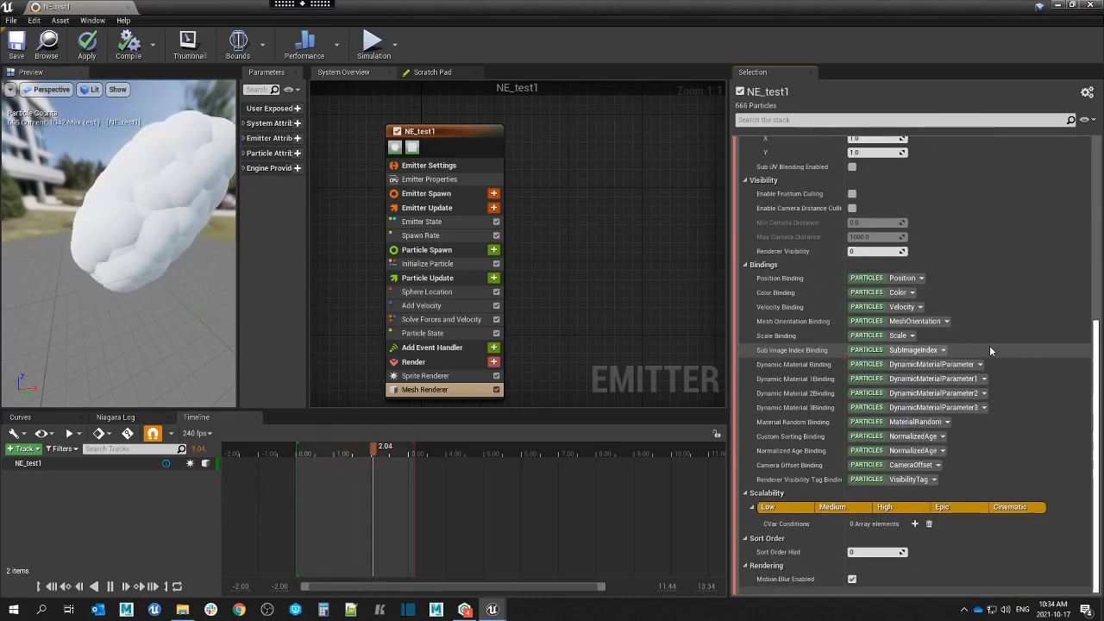
scroll(989, 350, "up", 9)
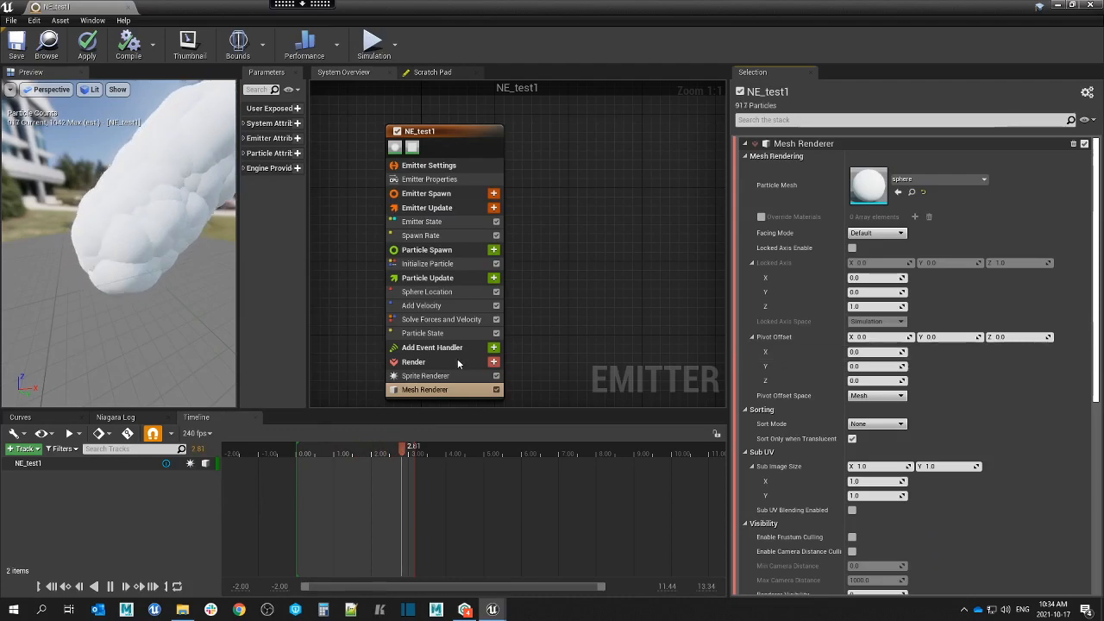
left_click(488, 377)
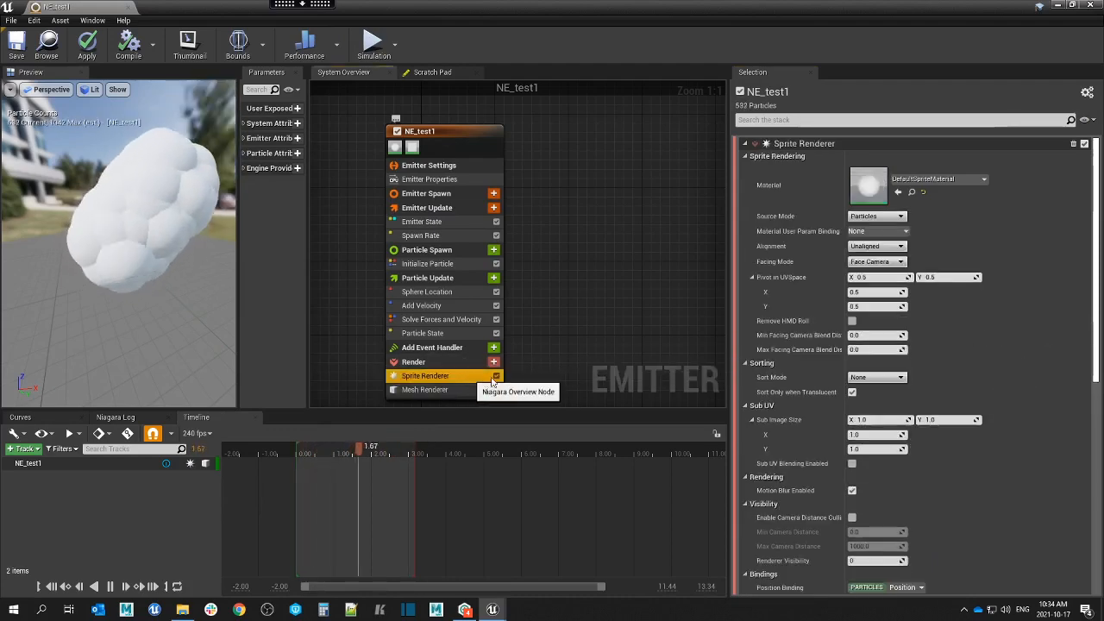
left_click(495, 377)
Check the Mesh Renderer and Particle State settings, and open the Initialize Particle module's settings.
left_click(450, 389)
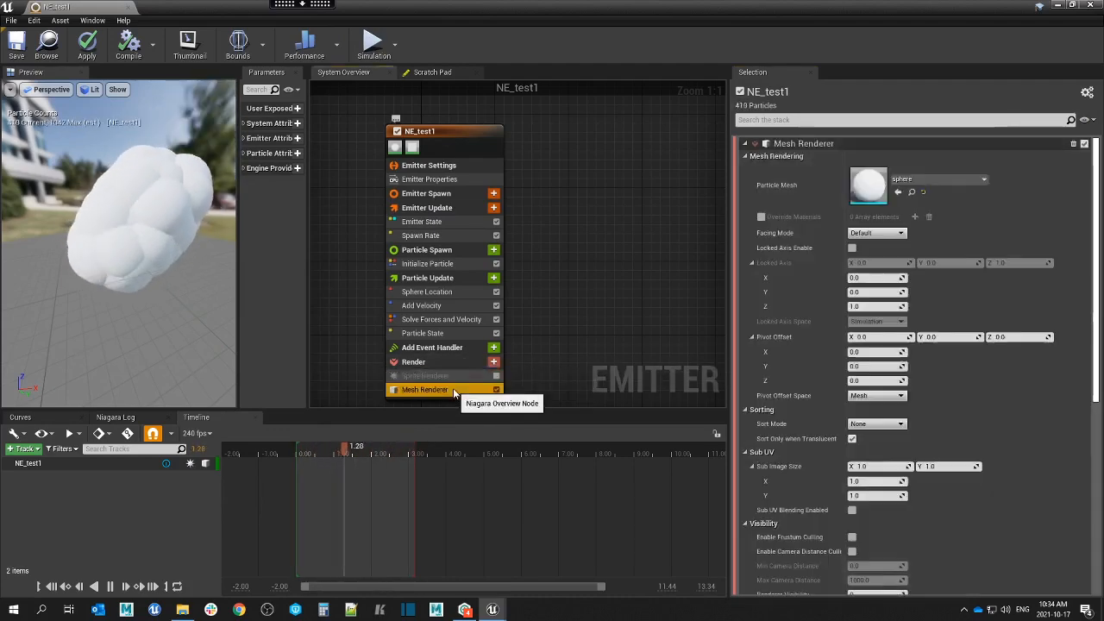
left_click(452, 335)
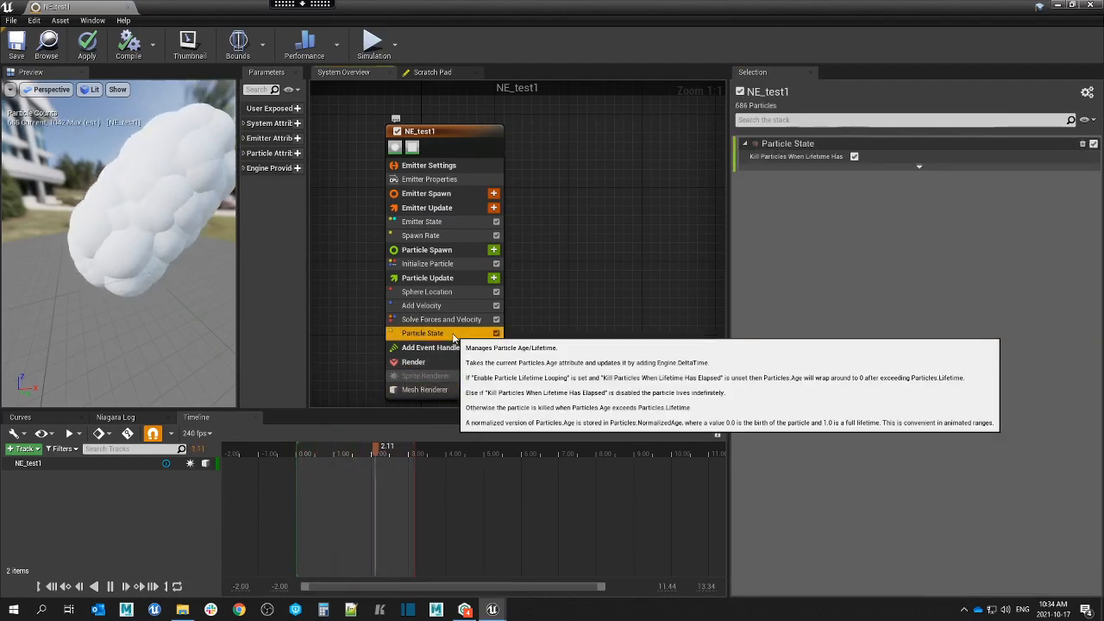
left_click(463, 267)
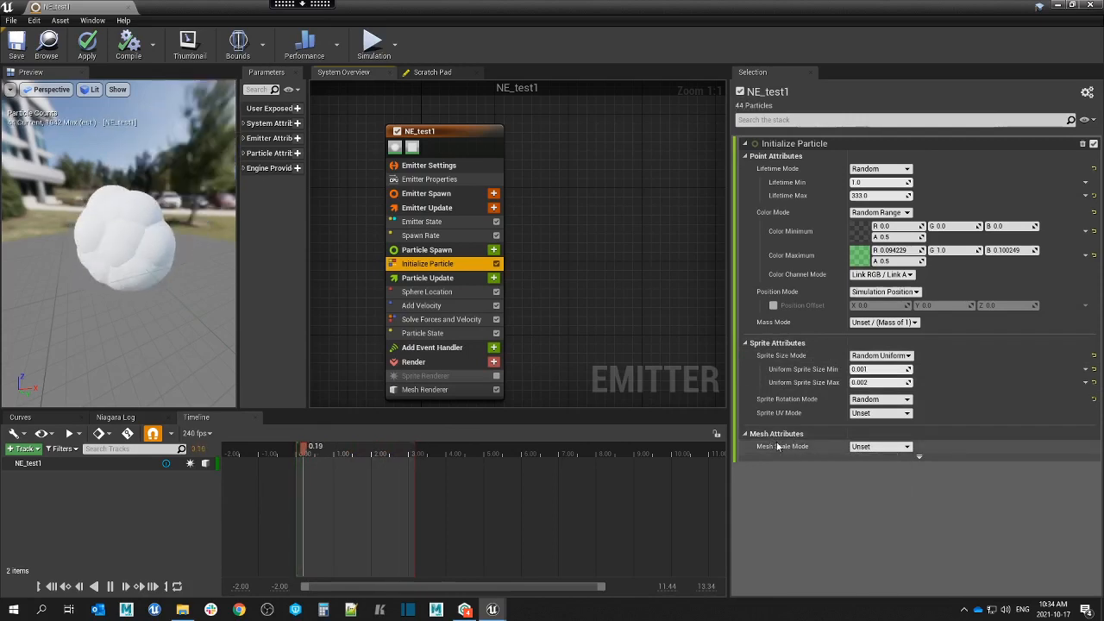
Set the Mesh Scale Mode to Random Uniform with a minimum of 0.1 and a maximum of 0.2, and apply the emitter changes.
left_click(881, 446)
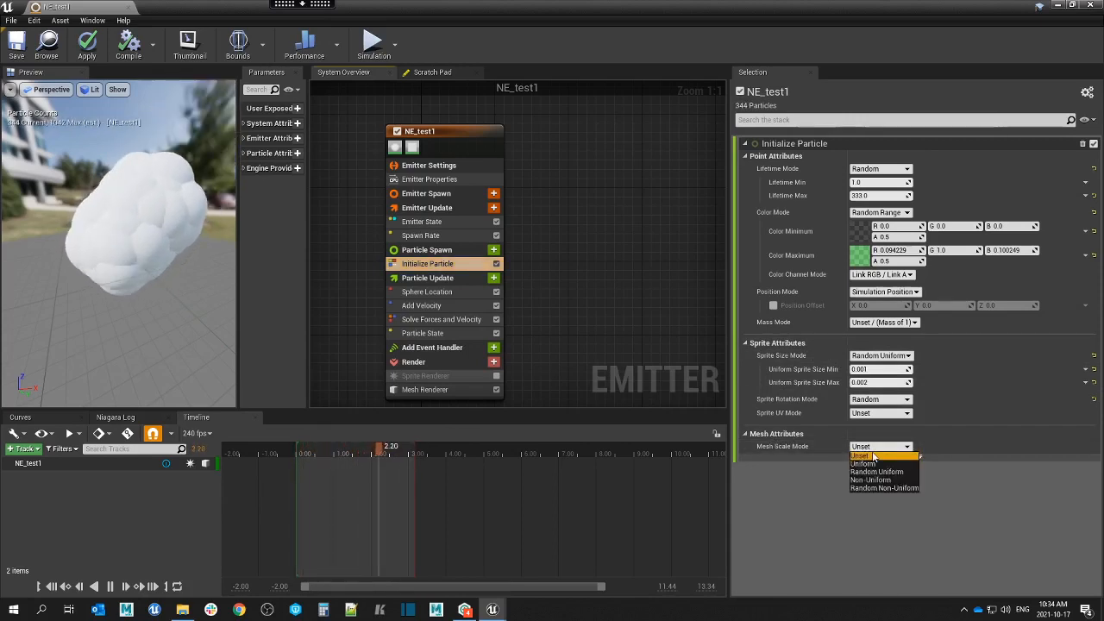
left_click(885, 473)
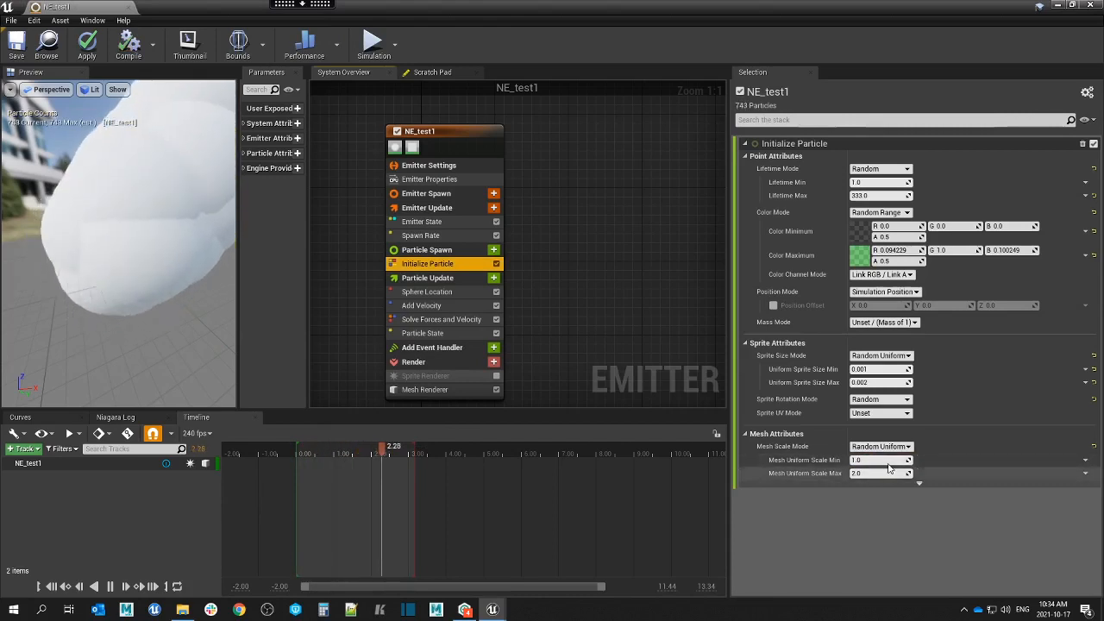
left_click(887, 462)
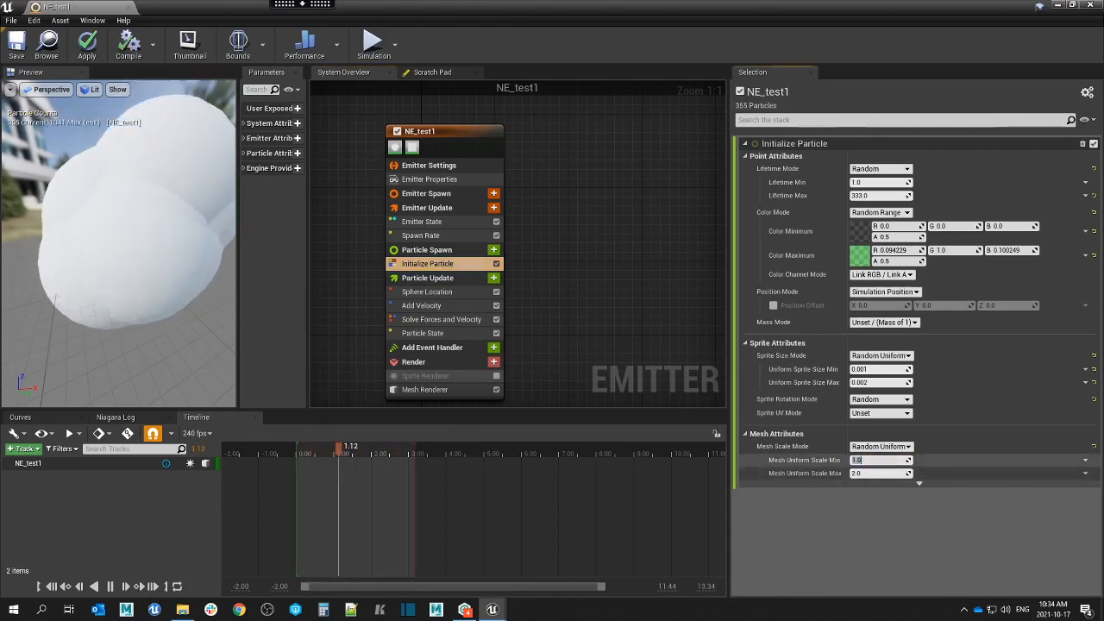
type("0.1")
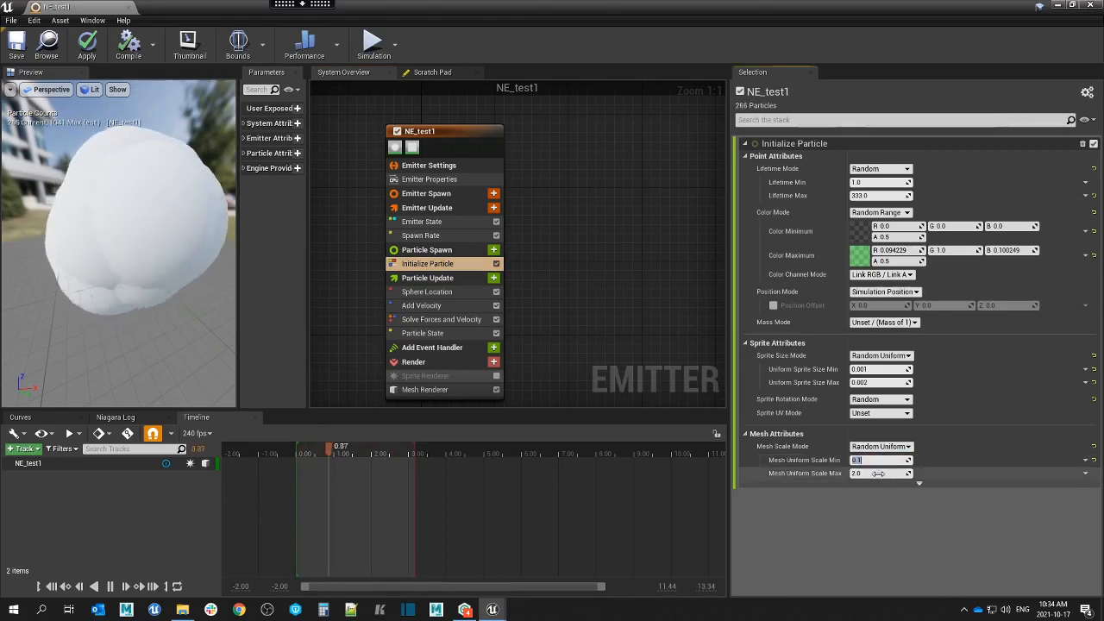
left_click(878, 473)
type("0.2")
key("Return")
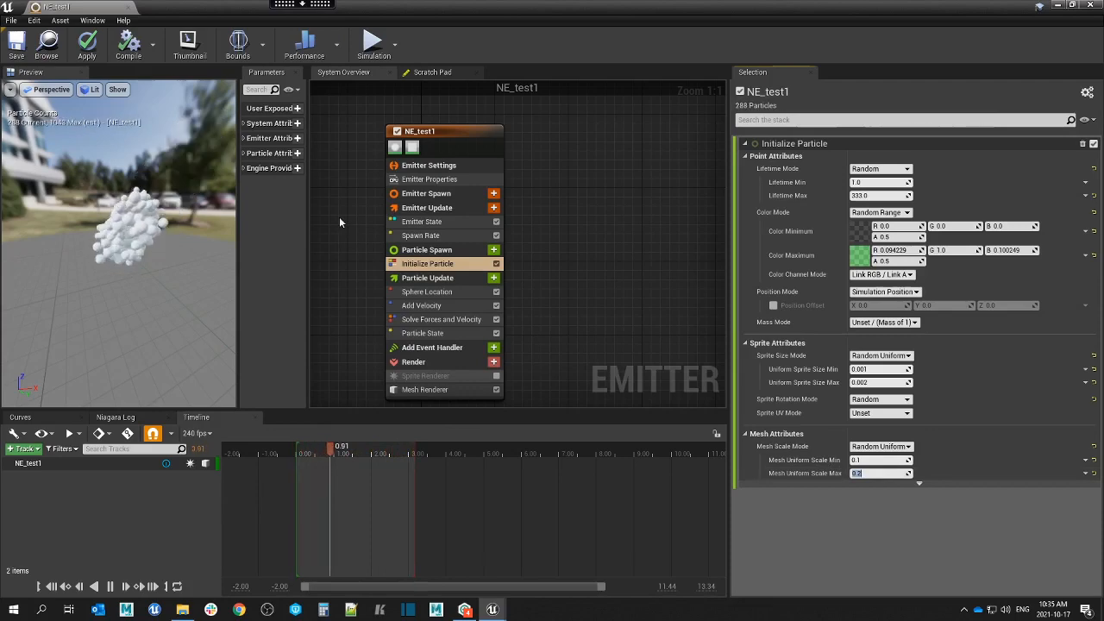
left_click(87, 44)
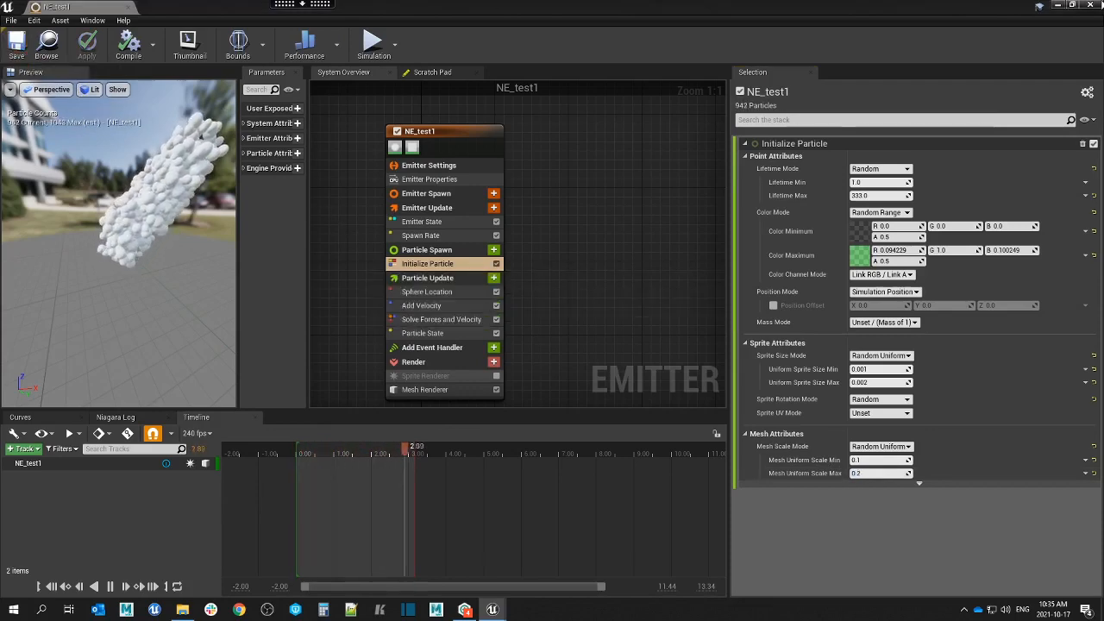
Return to the level editor and try to place the NE_test1 emitter from the FX_Particles folder into the level.
left_click(1058, 5)
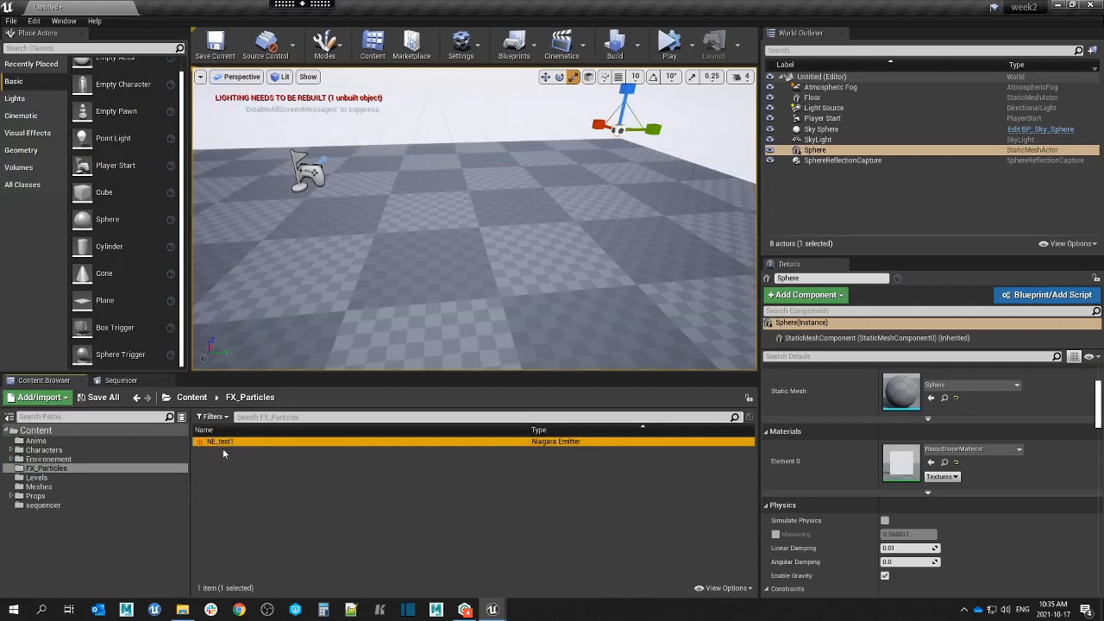
left_click_drag(223, 444, 368, 234)
Check which Niagara FX asset types can be created in the FX_Particles folder, without creating one.
right_click(289, 477)
mouse_move(335, 382)
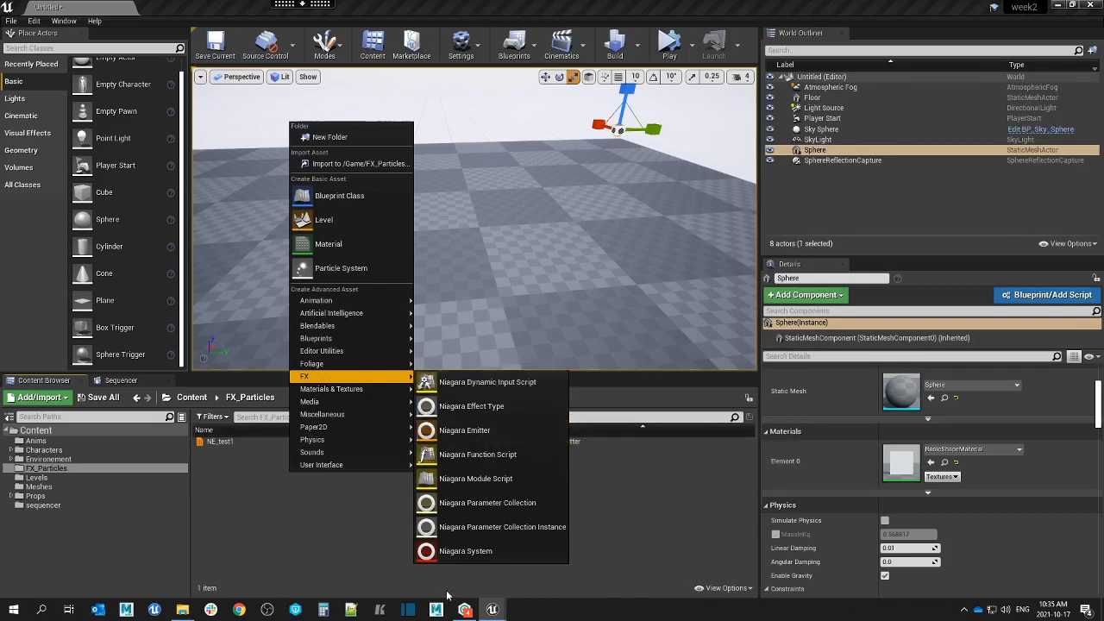
left_click(241, 502)
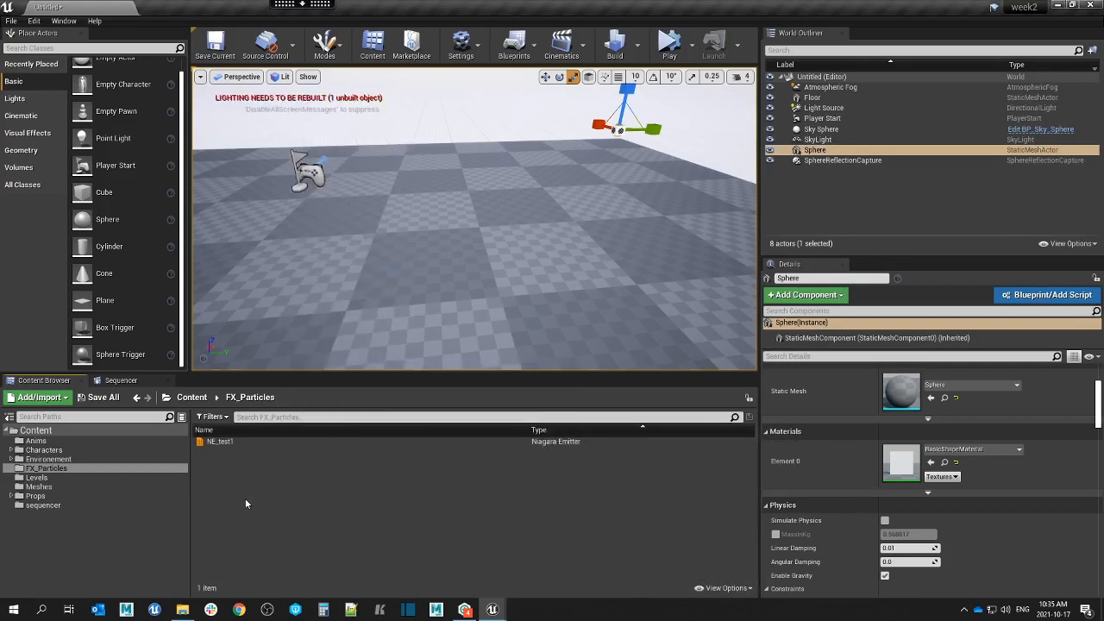
Select the NE_test1 emitter in the FX_Particles folder.
left_click(231, 442)
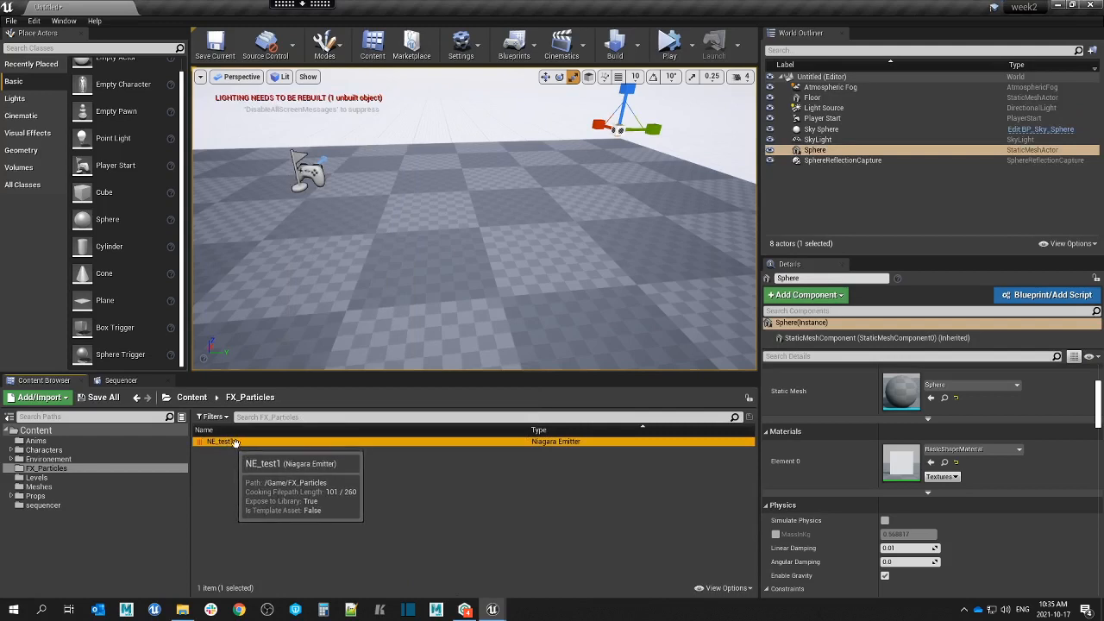
Create a Niagara system from the NE_test1 emitter in the FX_Particles folder.
right_click(231, 442)
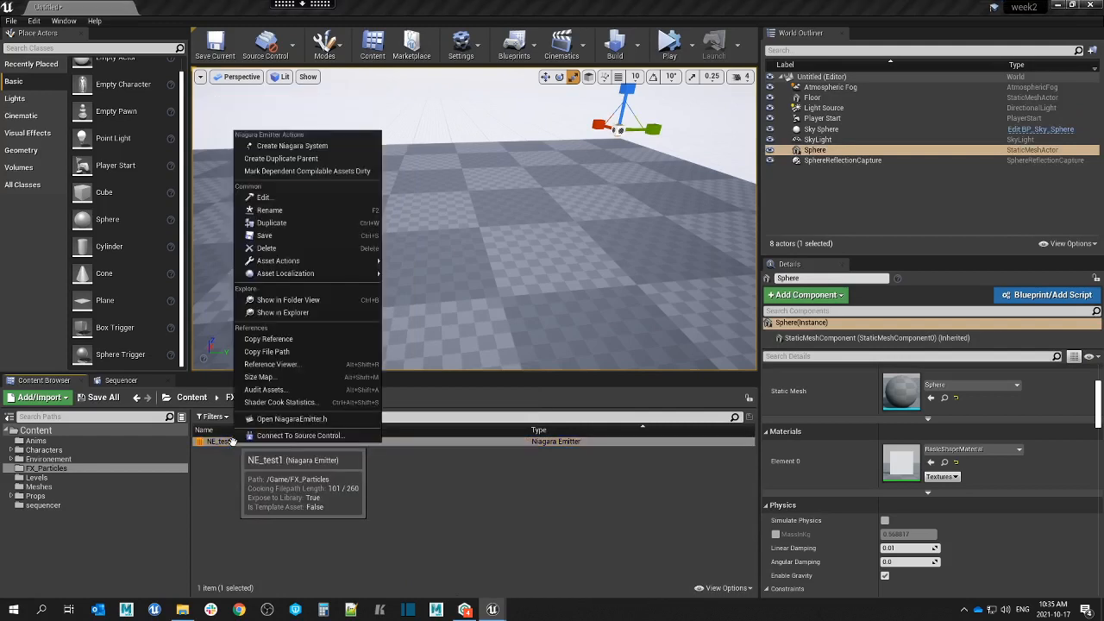
left_click(330, 146)
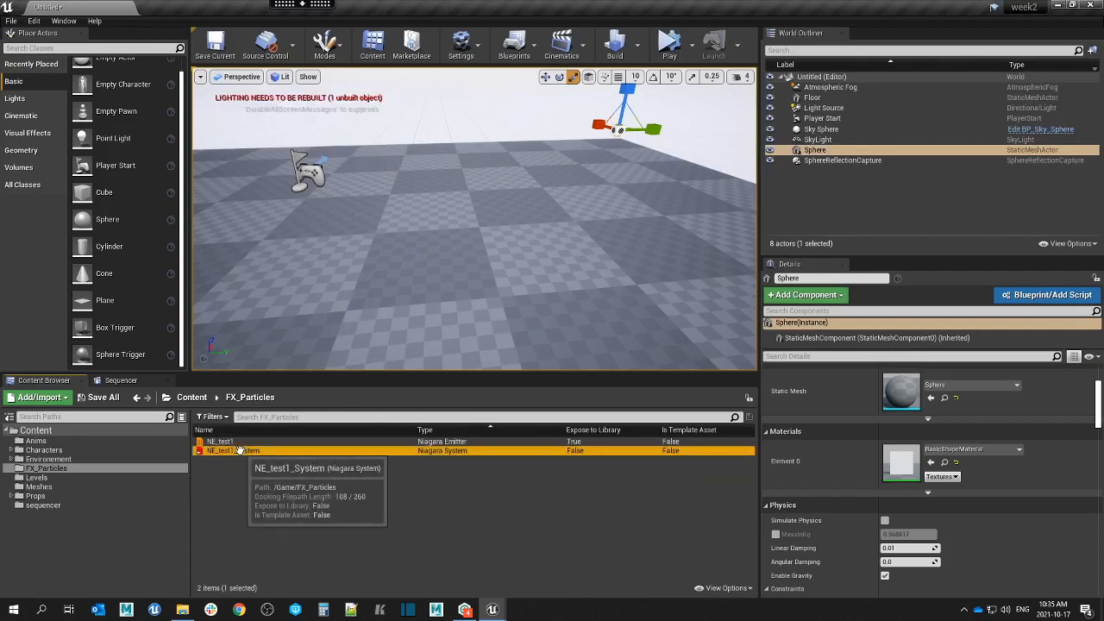
double_click(239, 451)
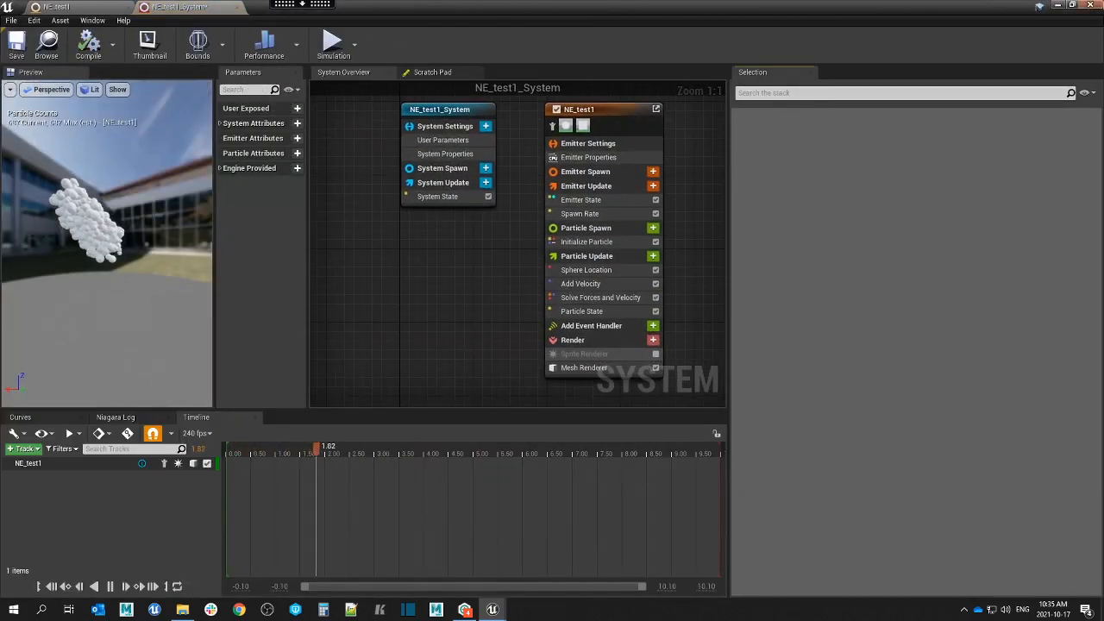
left_click(1089, 6)
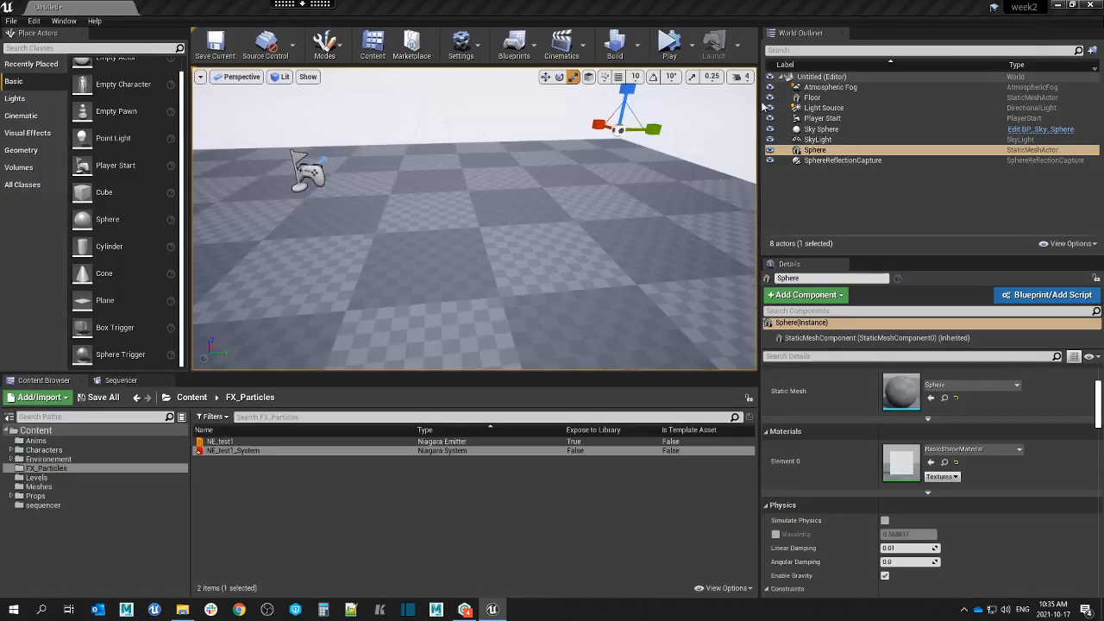
right_click(235, 441)
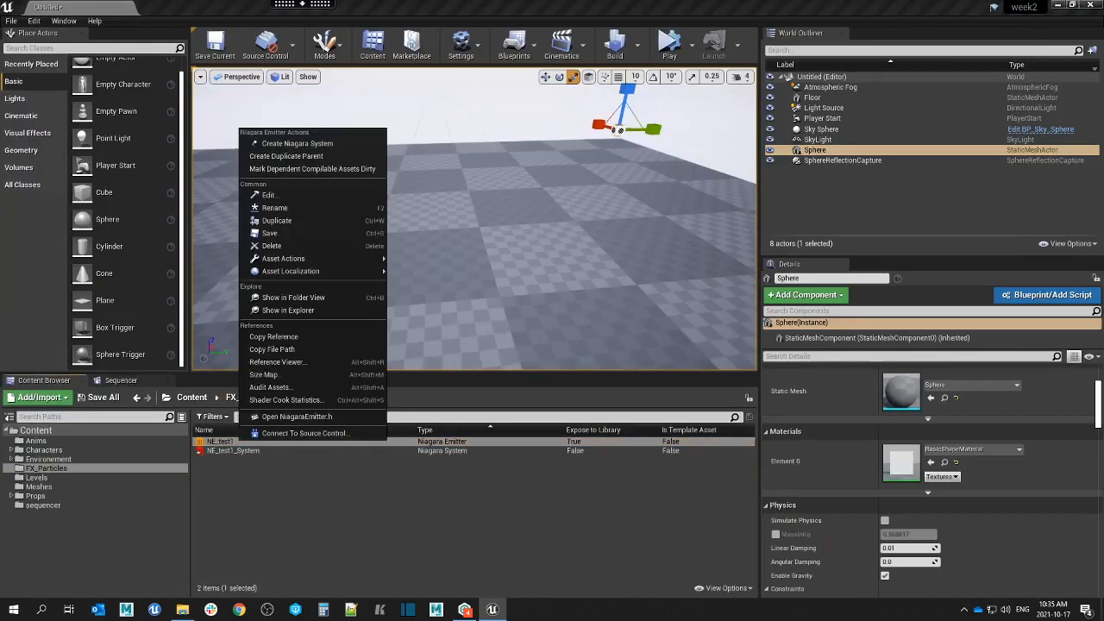
left_click(349, 145)
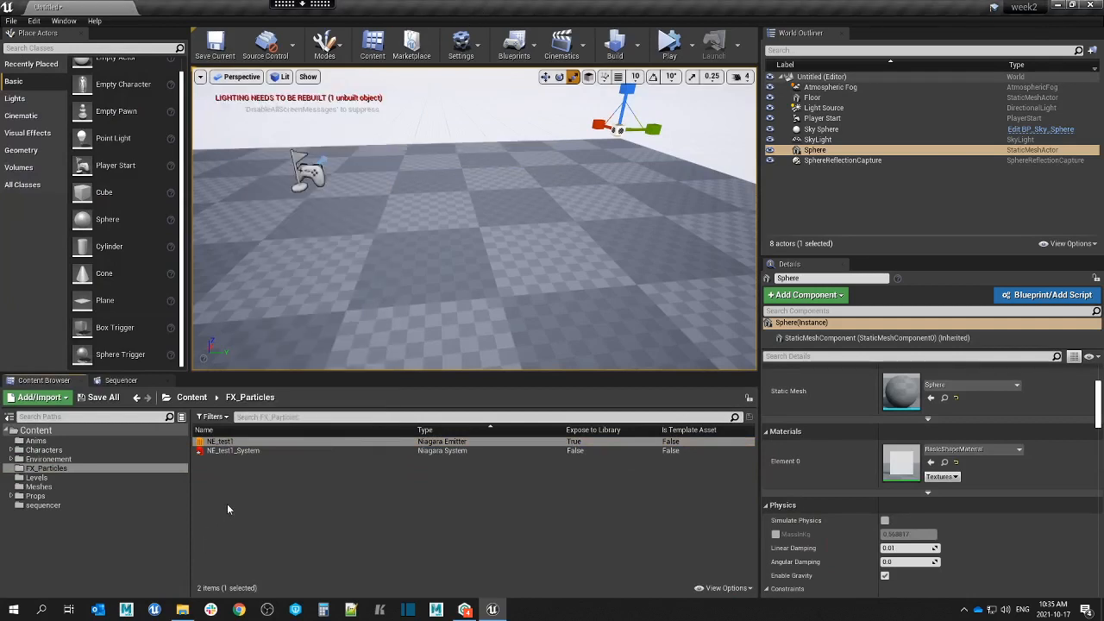
Open NE_test1_System, disable the NE_test1 emitter's Mesh Renderer and enable its Sprite Renderer instead.
double_click(250, 451)
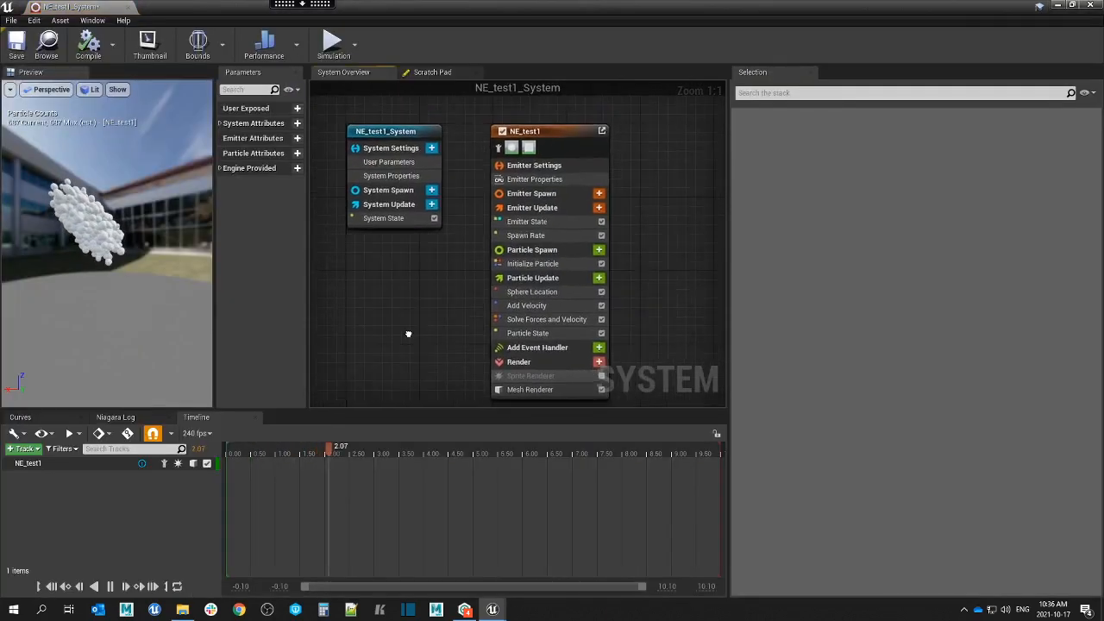
left_click(565, 135)
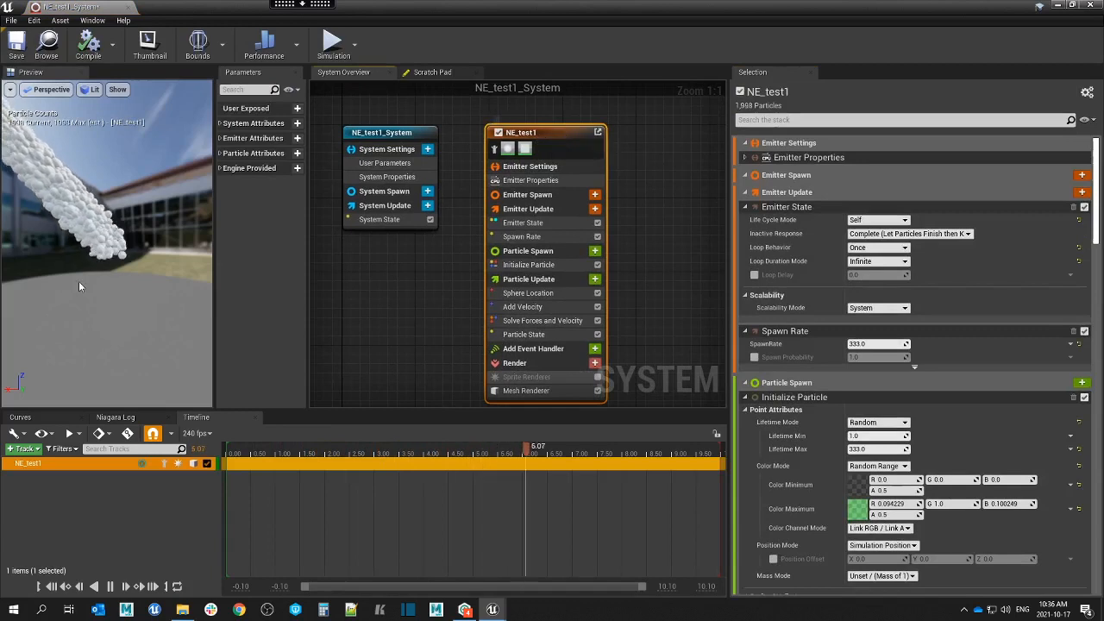
left_click_drag(81, 286, 112, 242)
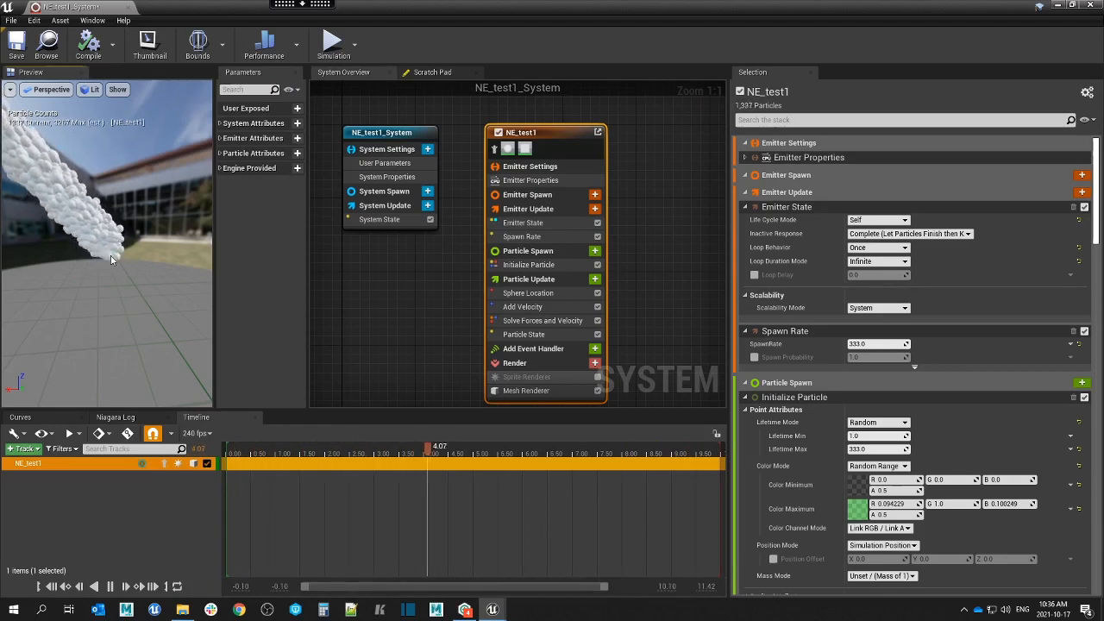
left_click(554, 378)
left_click(549, 393)
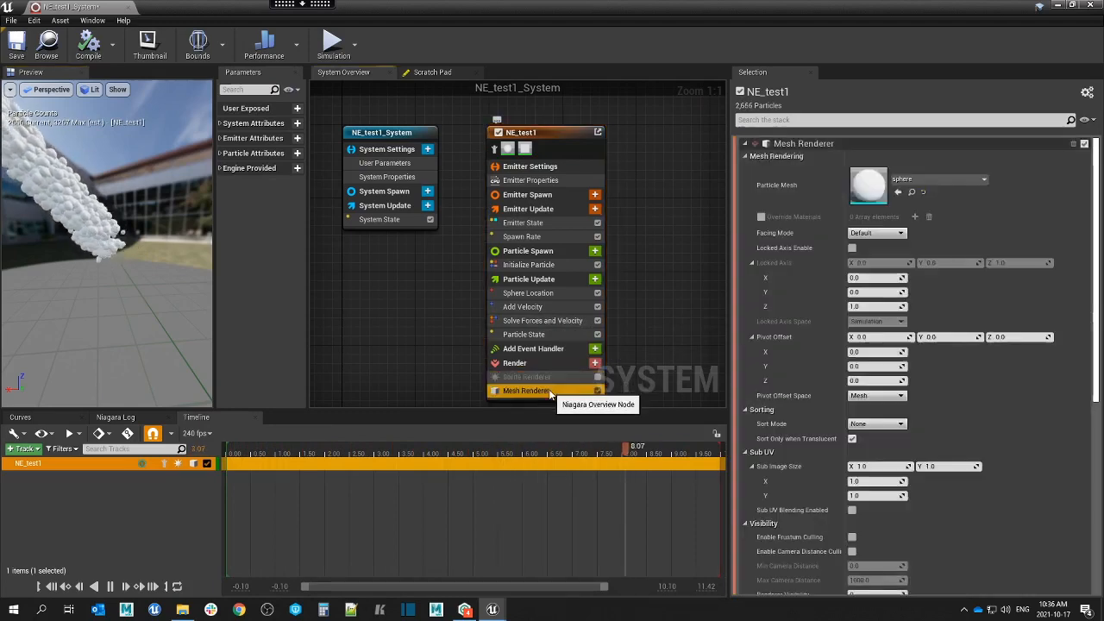
left_click(597, 392)
left_click(569, 377)
left_click(598, 378)
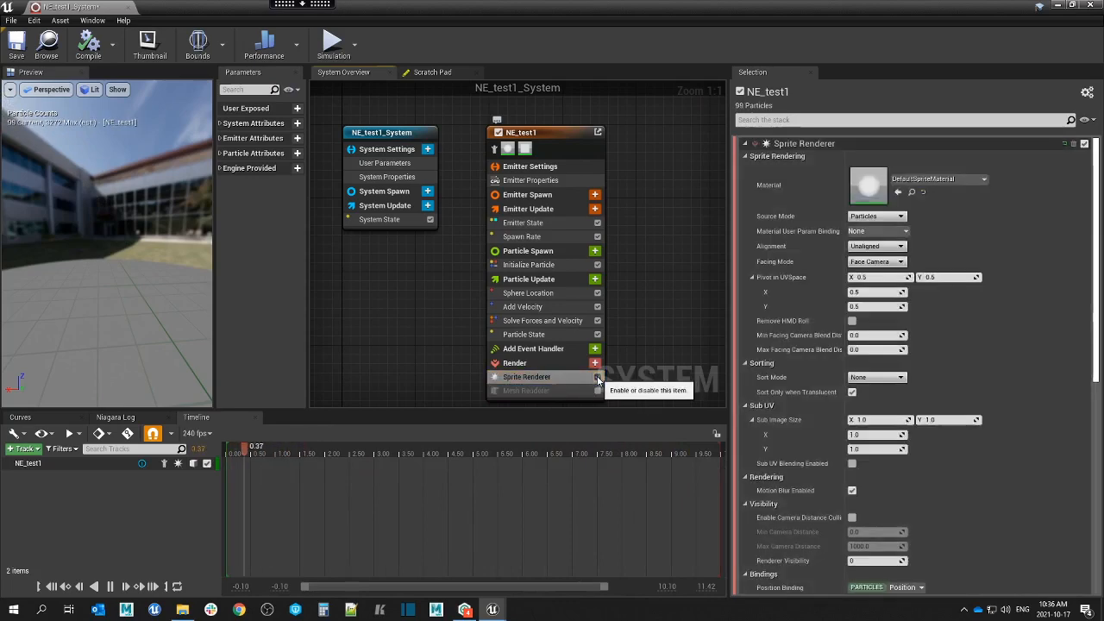
In the emitter's Initialize Particle module, set Uniform Sprite Size Min to 10 and Uniform Sprite Size Max to 30.
left_click_drag(122, 250, 123, 250)
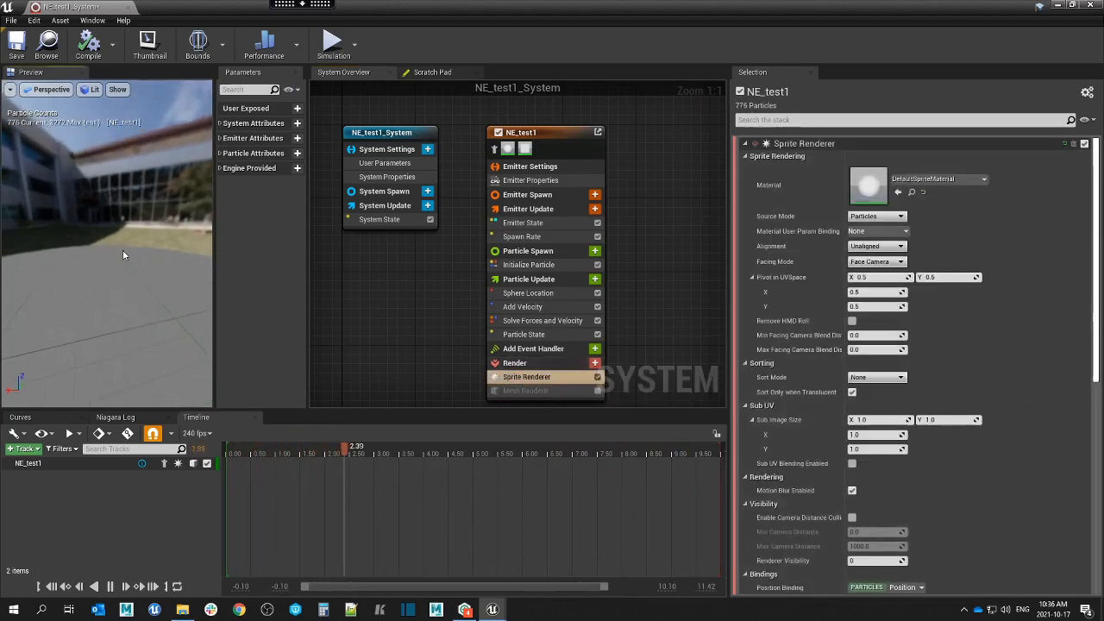
scroll(1066, 312, "down", 3)
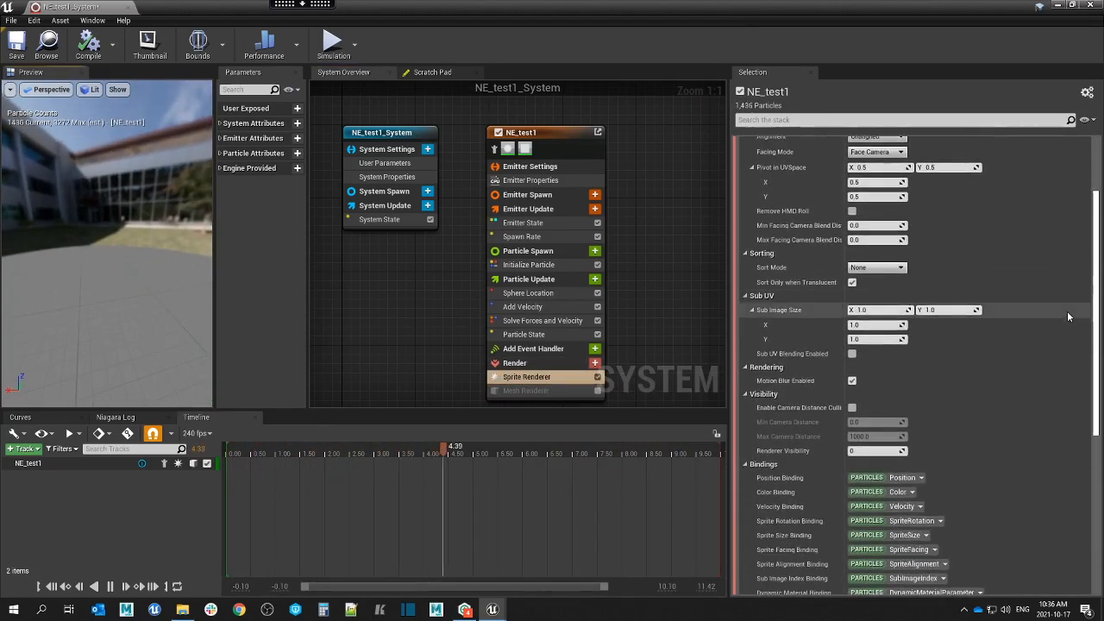
scroll(1065, 306, "up", 3)
left_click_drag(131, 281, 94, 262)
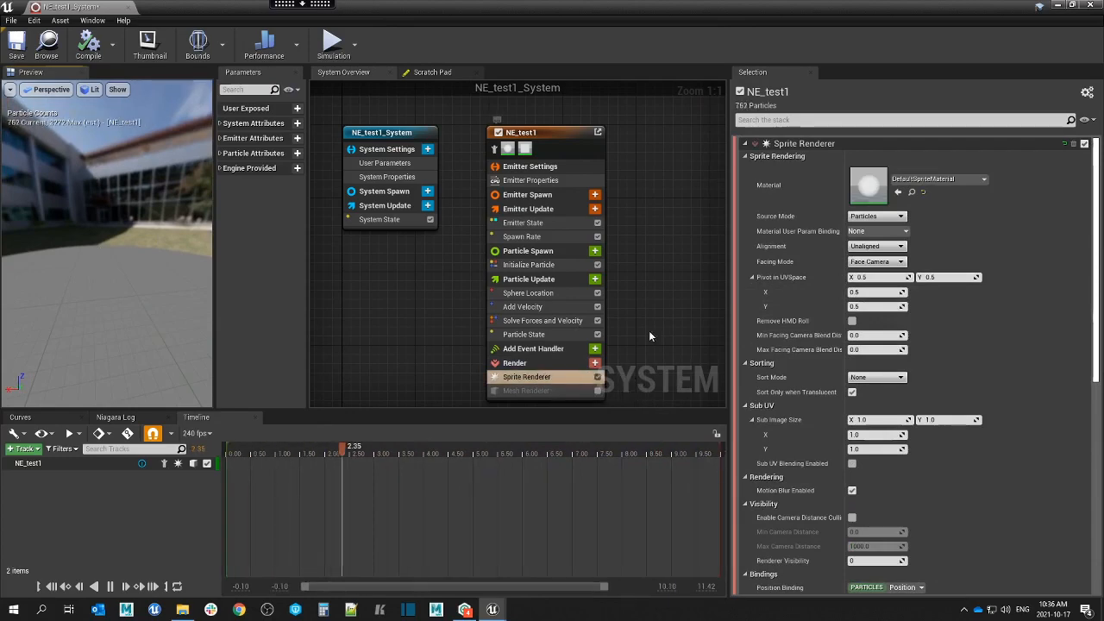
right_click_drag(648, 330, 608, 318)
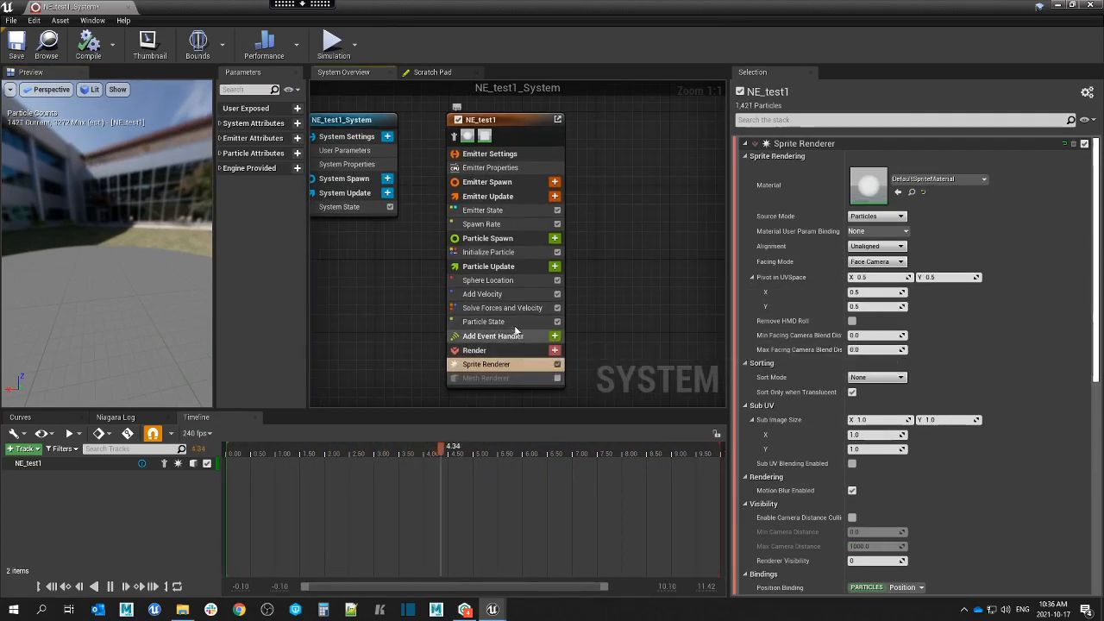
left_click(516, 252)
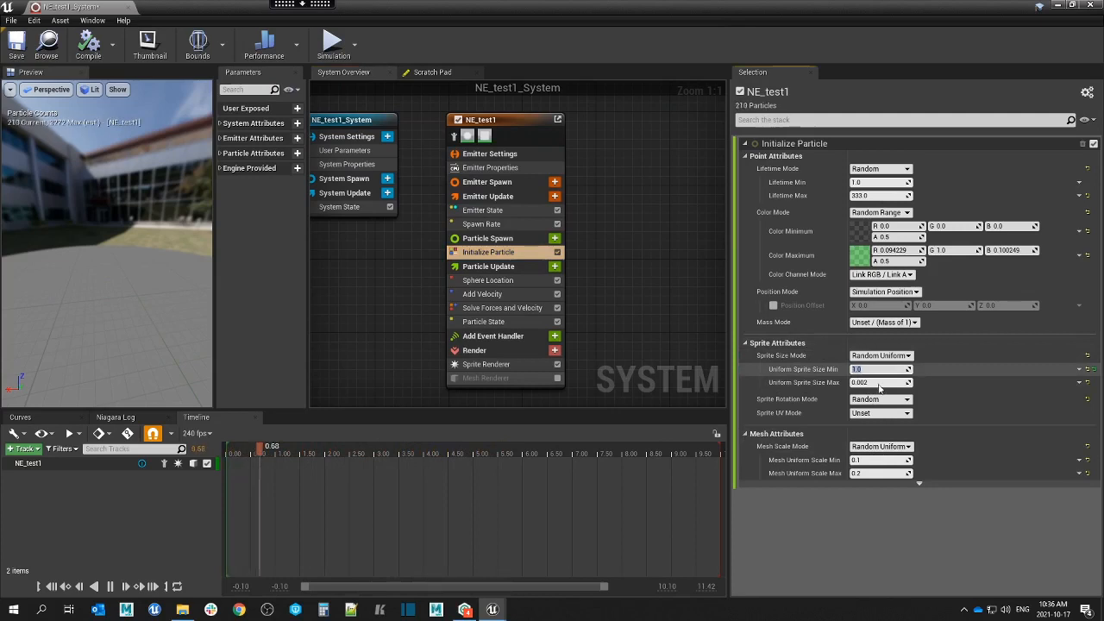
left_click(879, 384)
left_click(873, 368)
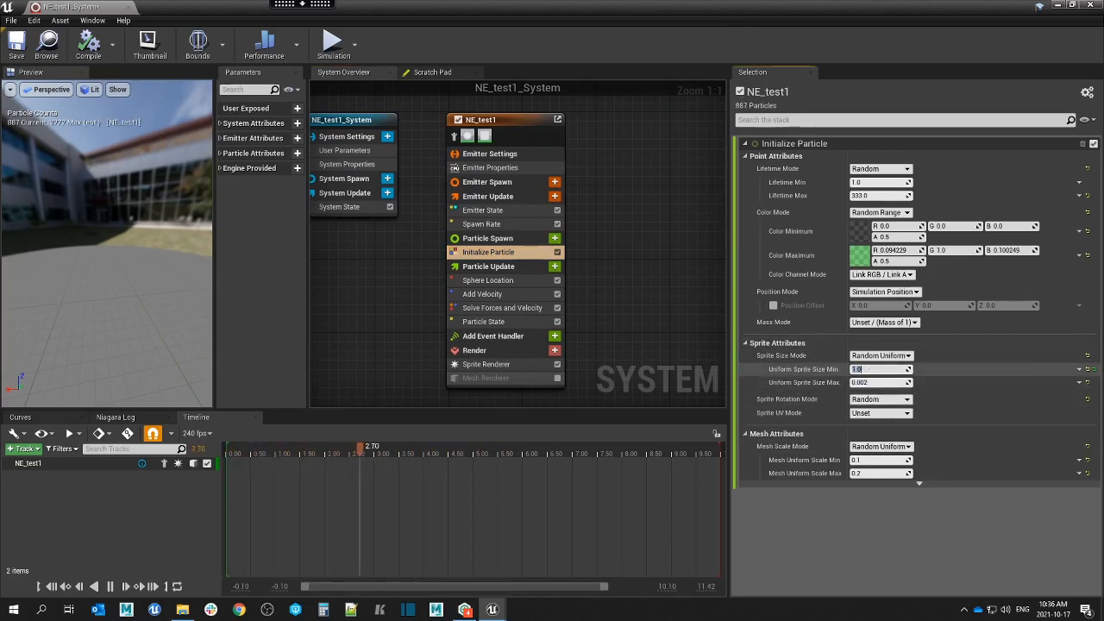
key("Tab")
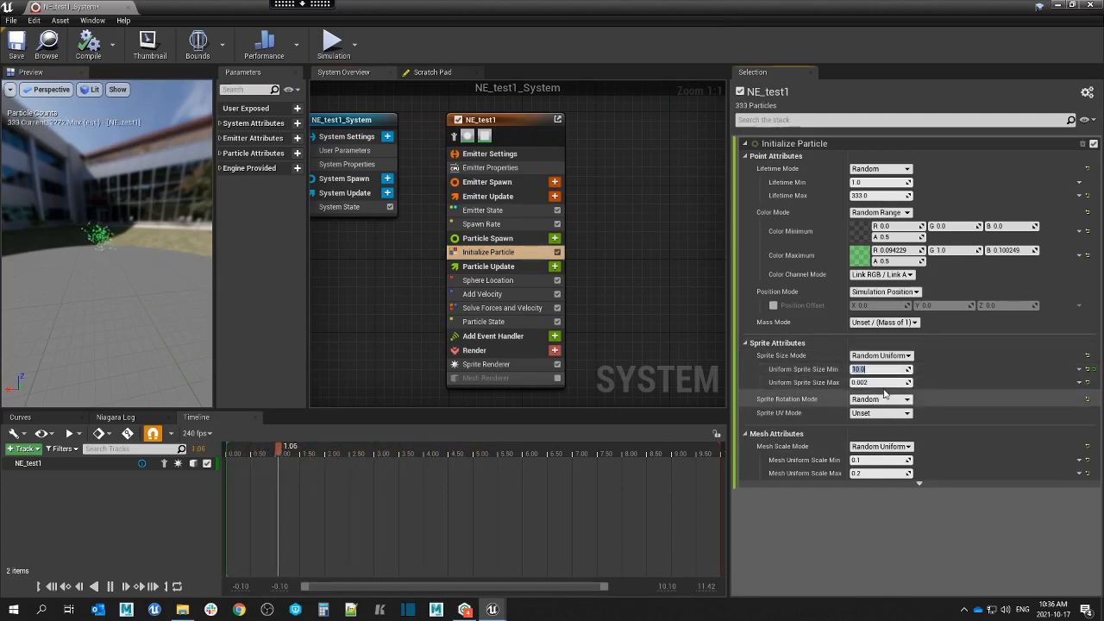
type("30")
key("Return")
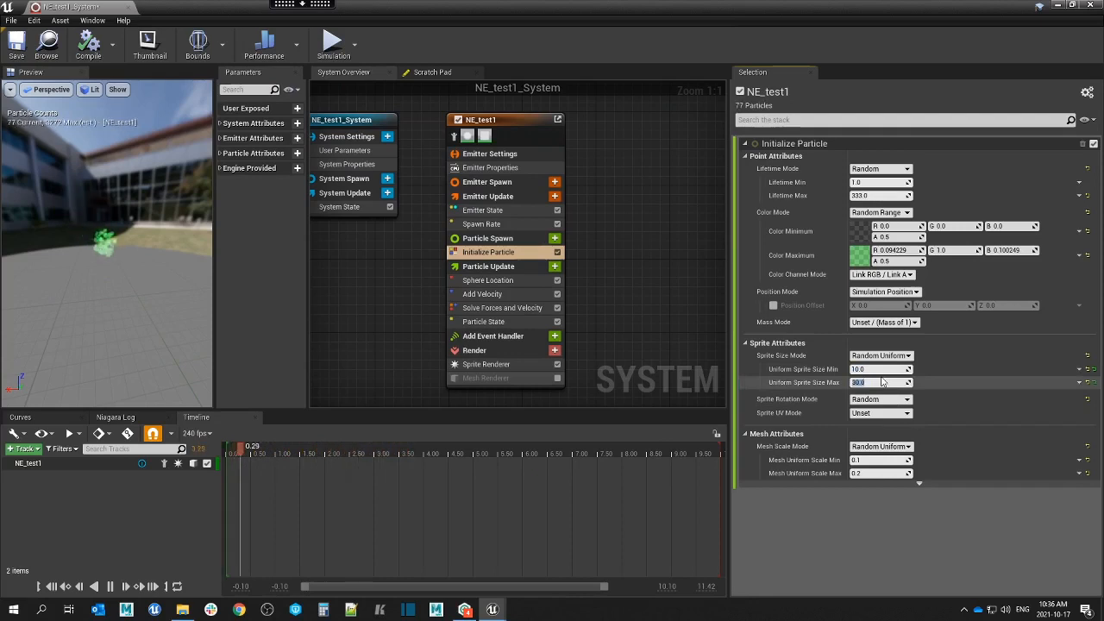
left_click_drag(86, 250, 133, 243)
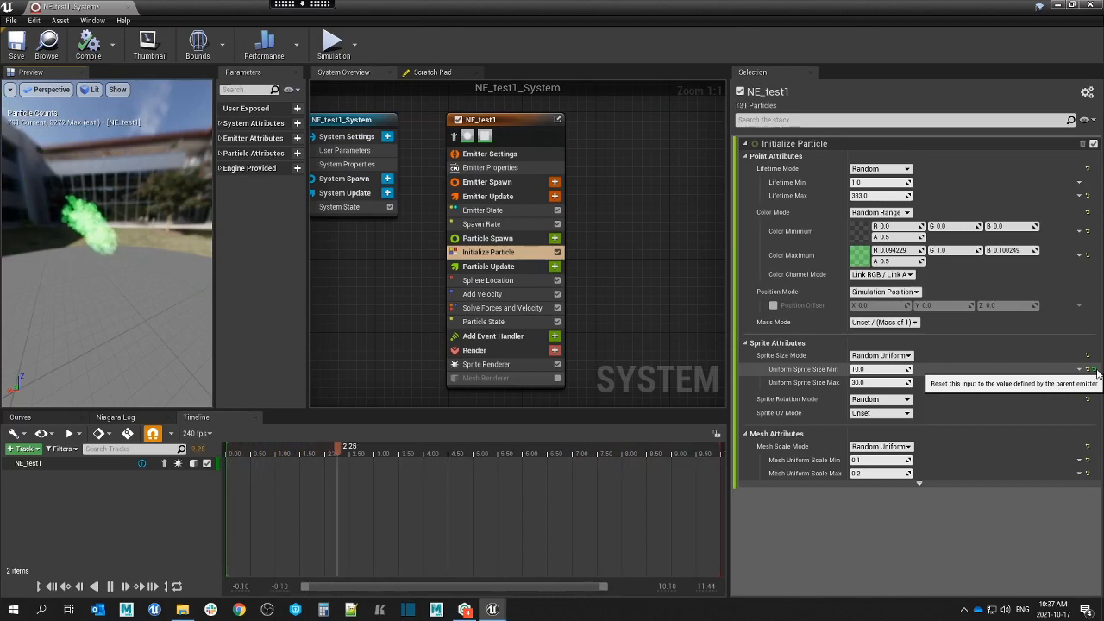
Reset Uniform Sprite Size Min to the parent emitter's value, then save and close the Niagara system.
left_click(1095, 370)
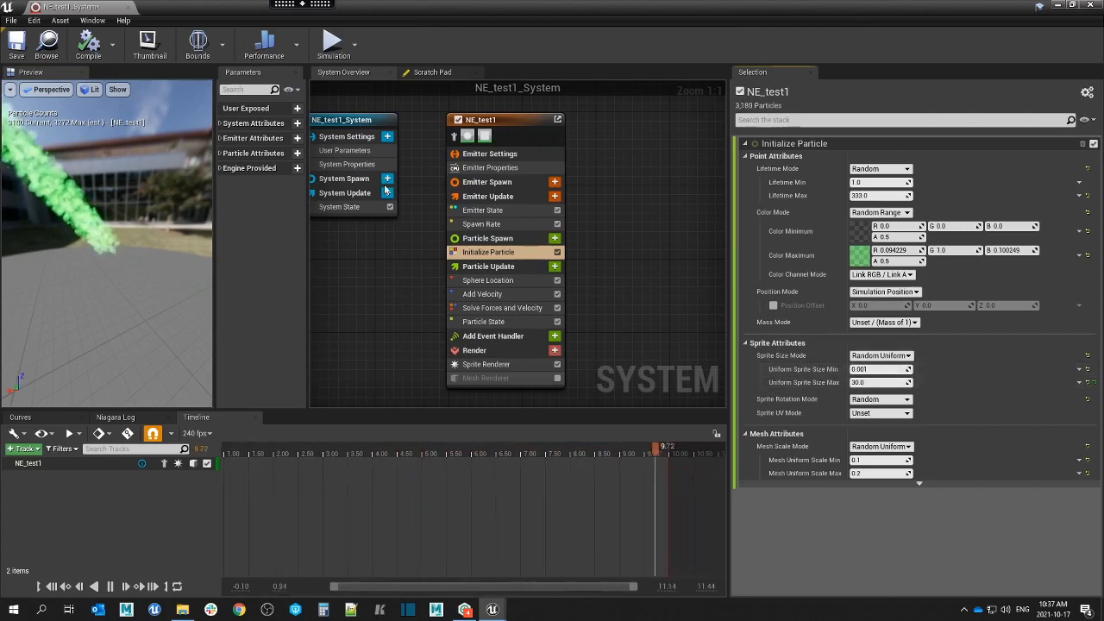
left_click(19, 47)
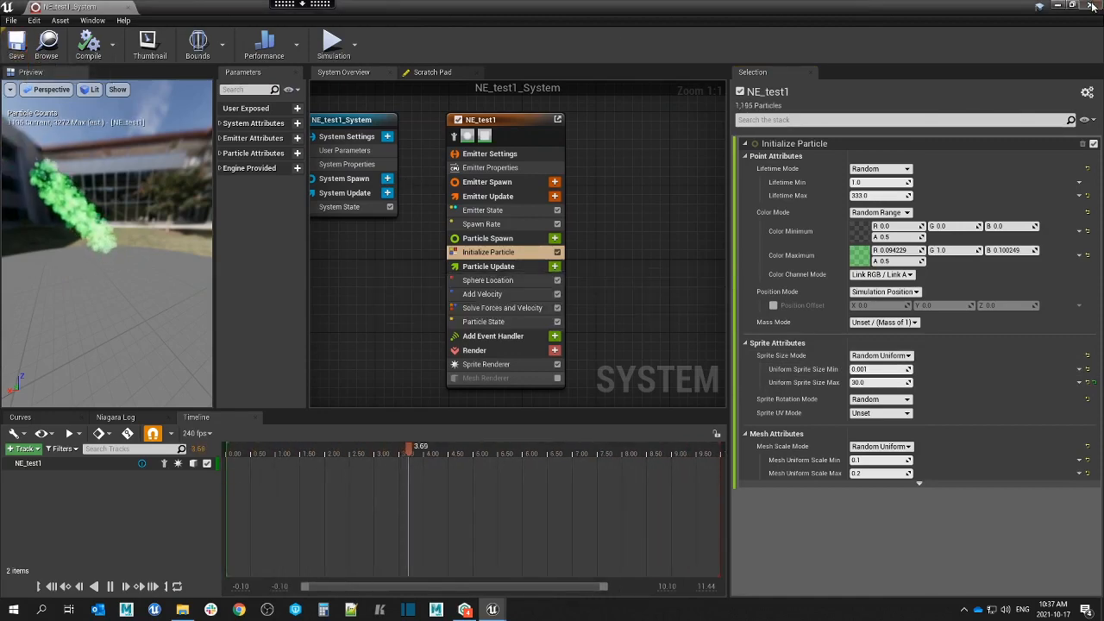
left_click(1090, 5)
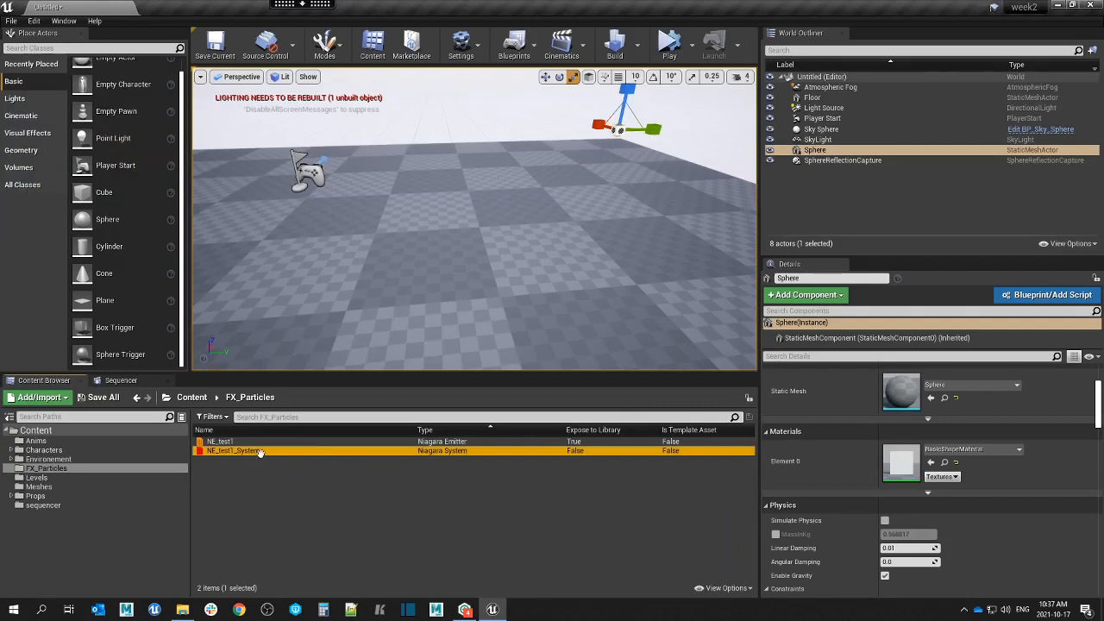
Place NE_test1_System on the level's floor near the Player Start and view its particle stream.
left_click_drag(259, 452, 284, 203)
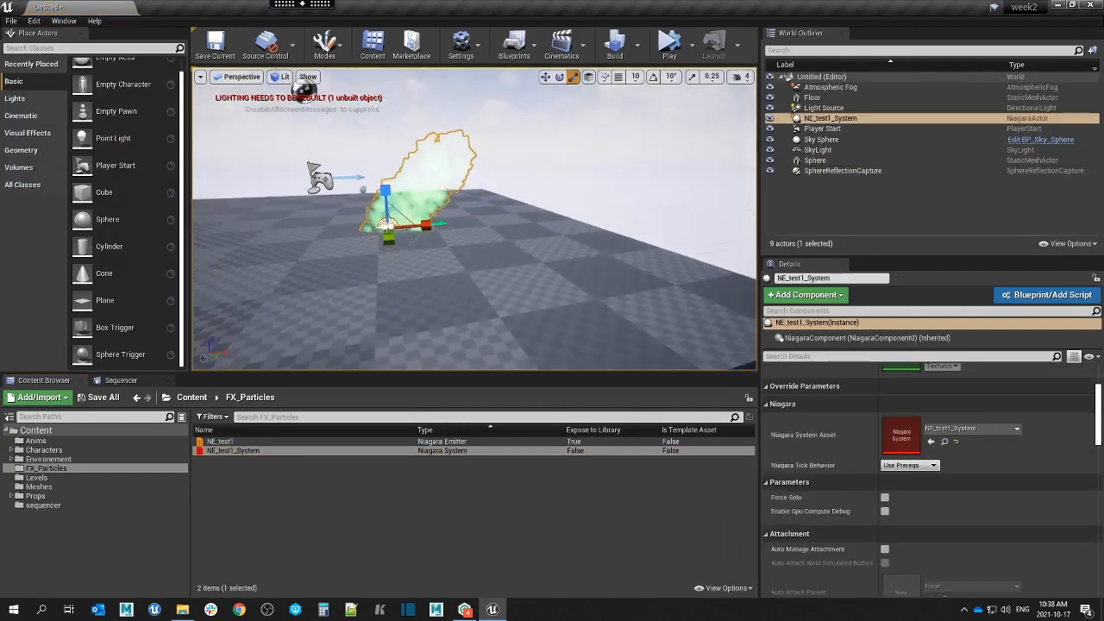
middle_click_drag(388, 216, 388, 233, "alt")
scroll(475, 219, "up", 4)
left_click(586, 147)
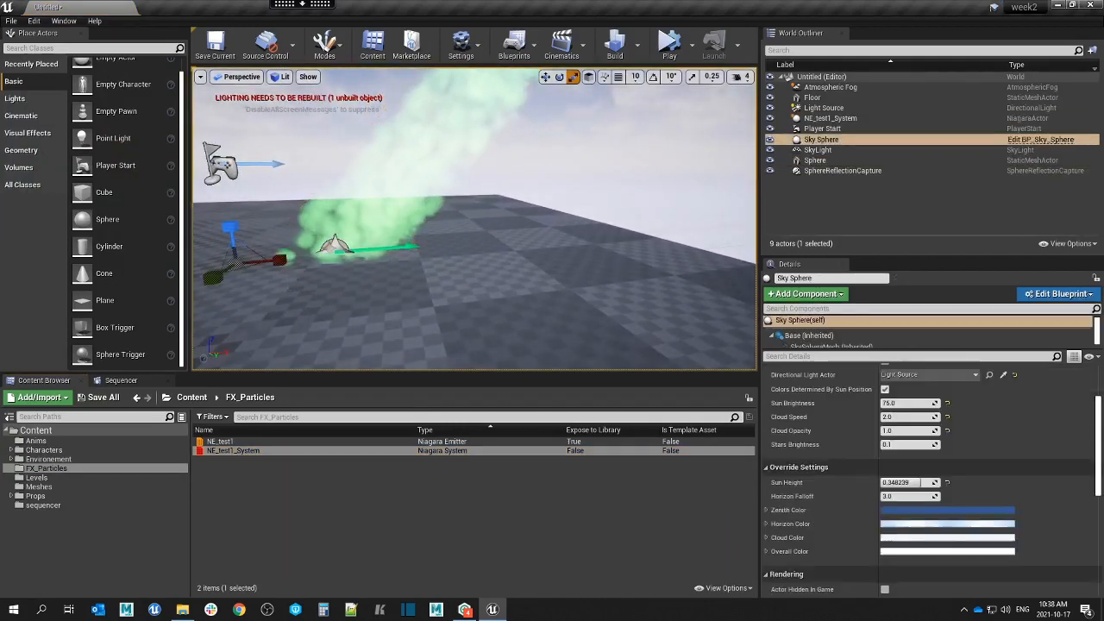
right_click_drag(474, 215, 505, 193)
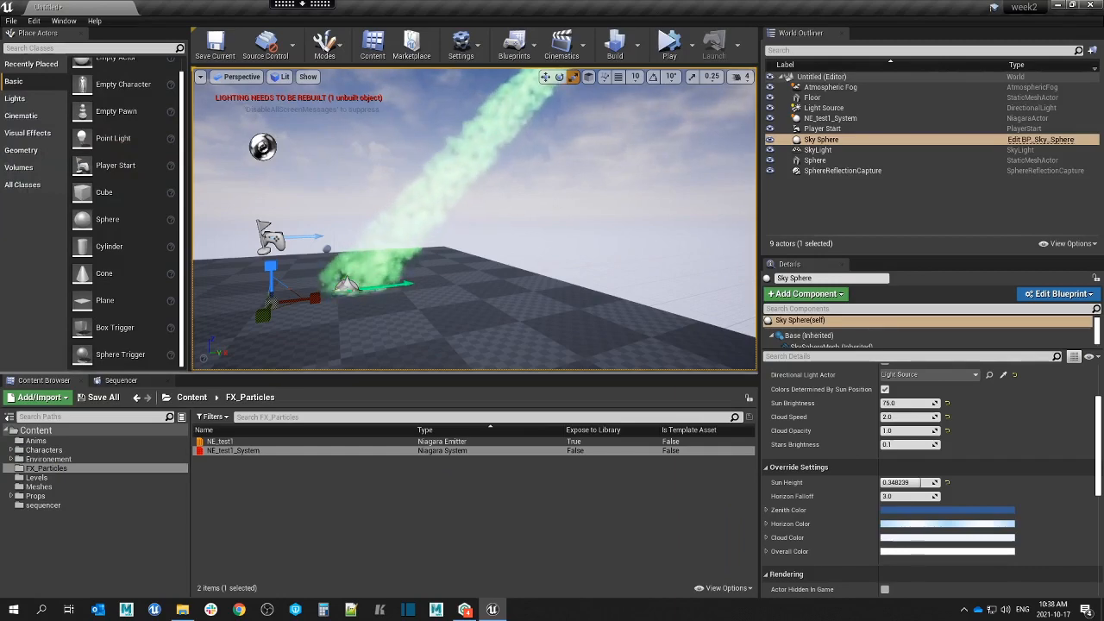
right_click_drag(436, 217, 450, 192)
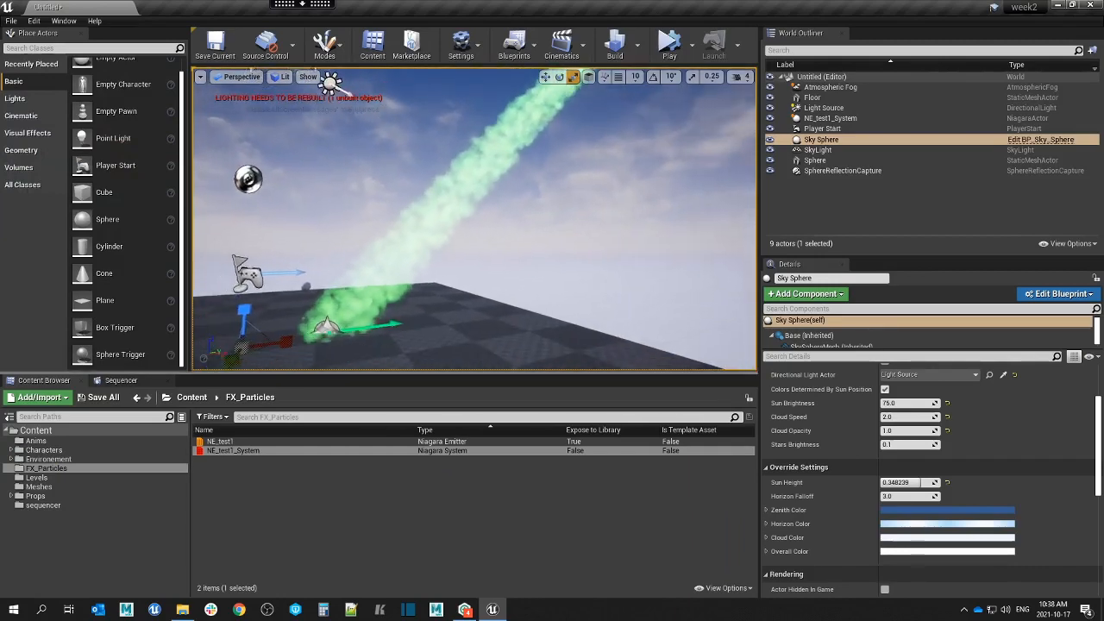
In NE_test1_System's Emitter State, set Loop Duration Mode to Fixed and Loop Duration to 2.0, and save the system.
double_click(251, 450)
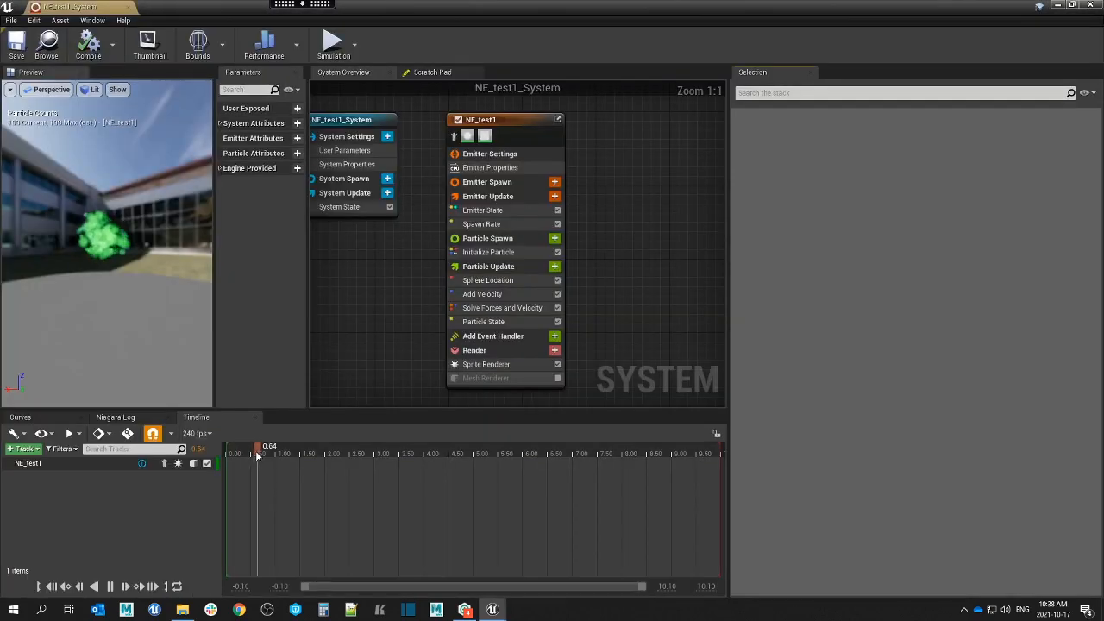
left_click(529, 126)
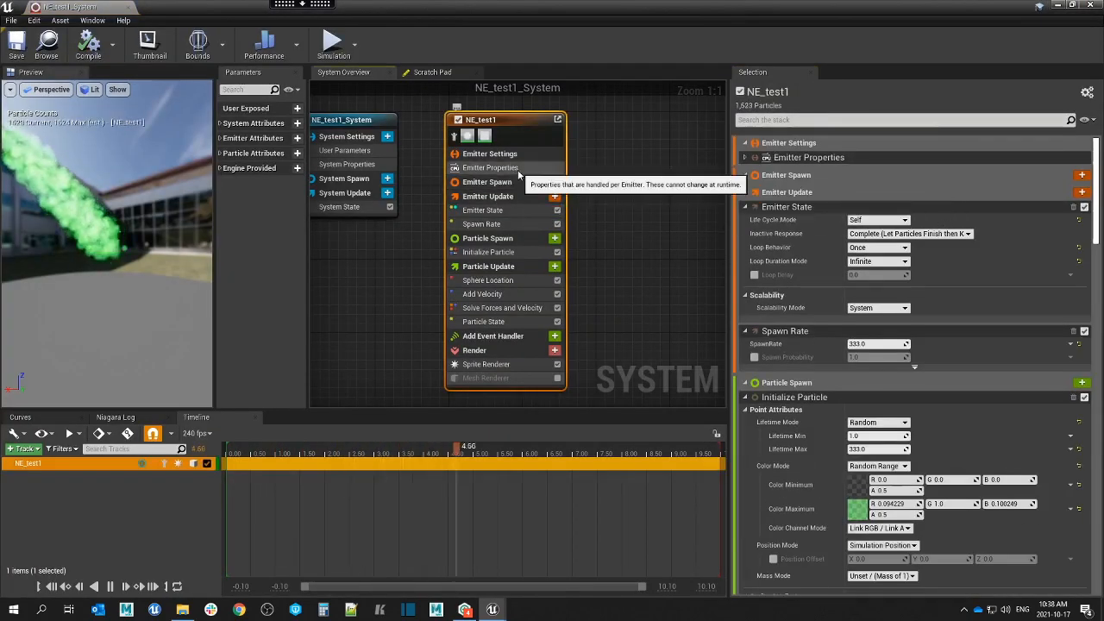
left_click(517, 169)
left_click(513, 182)
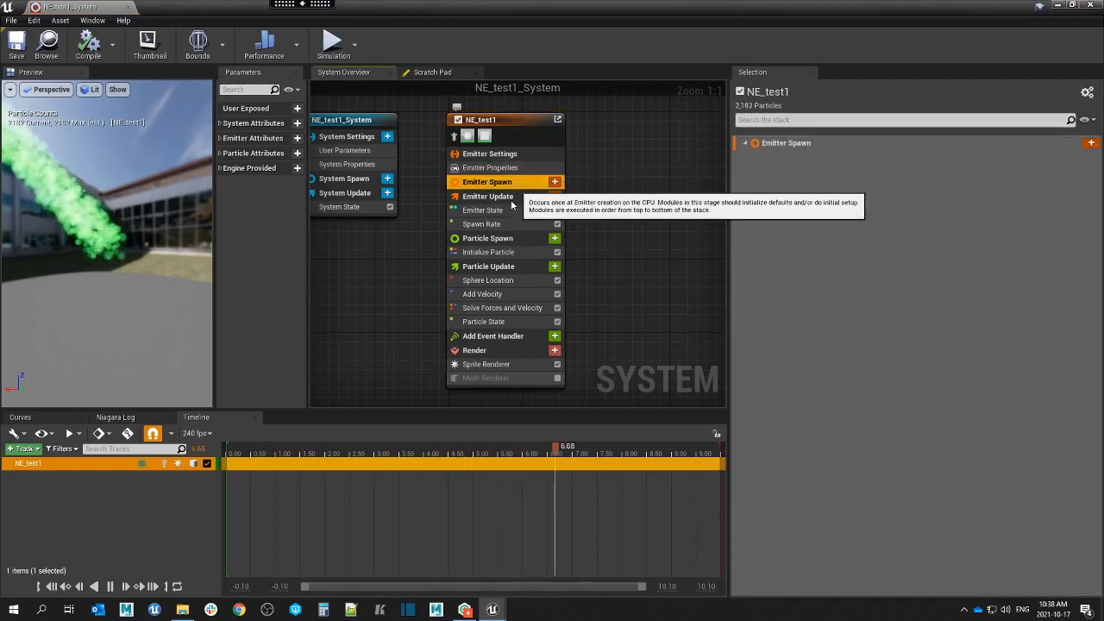
left_click(511, 195)
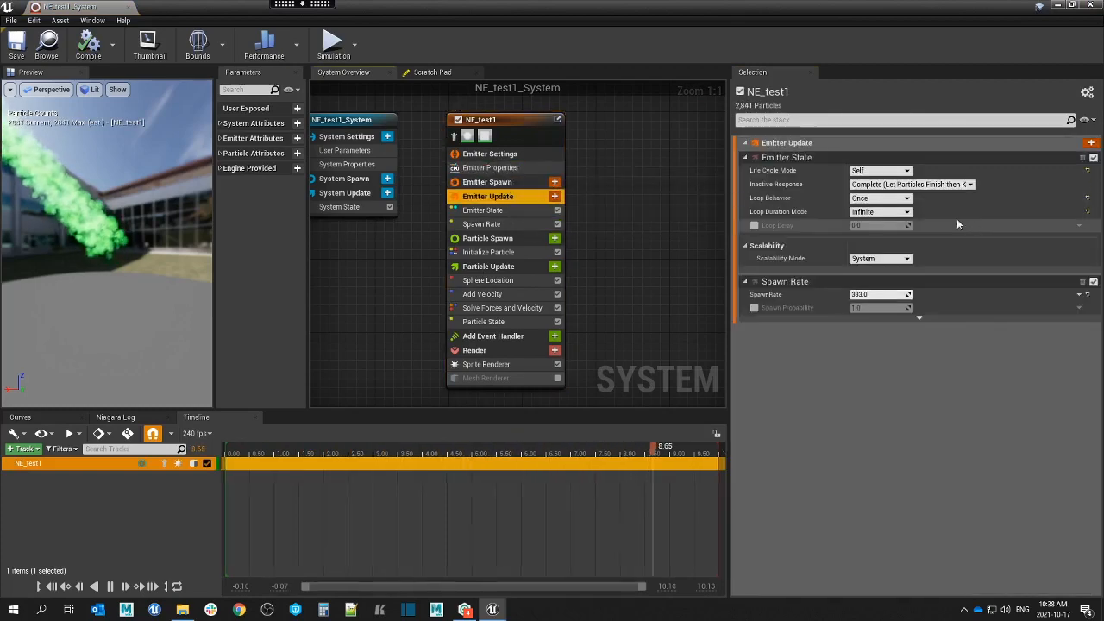
left_click(879, 212)
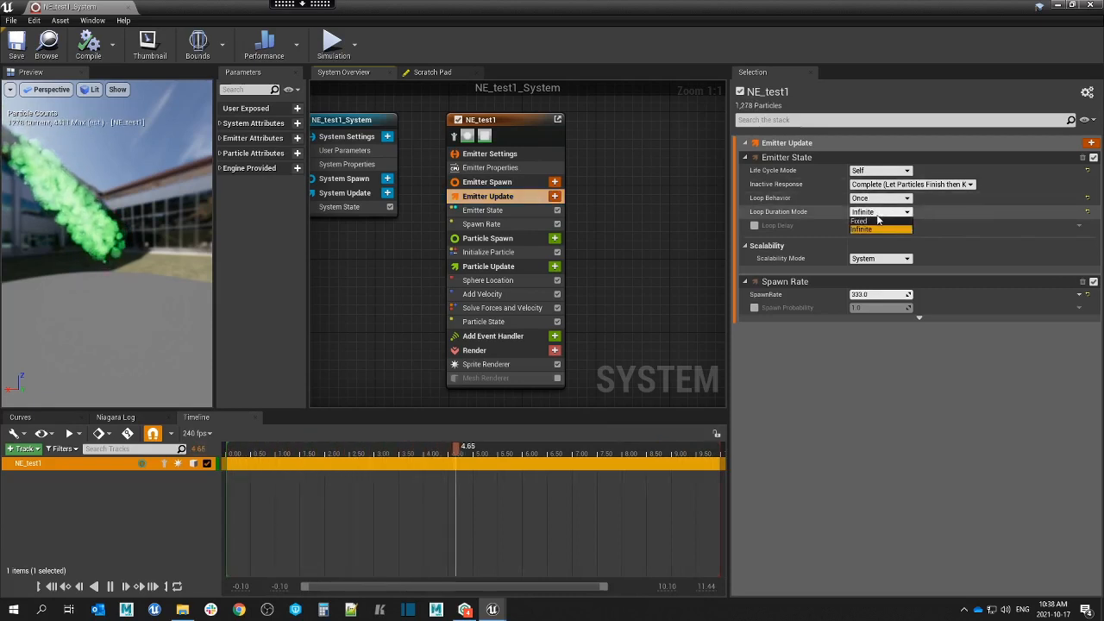
left_click(878, 220)
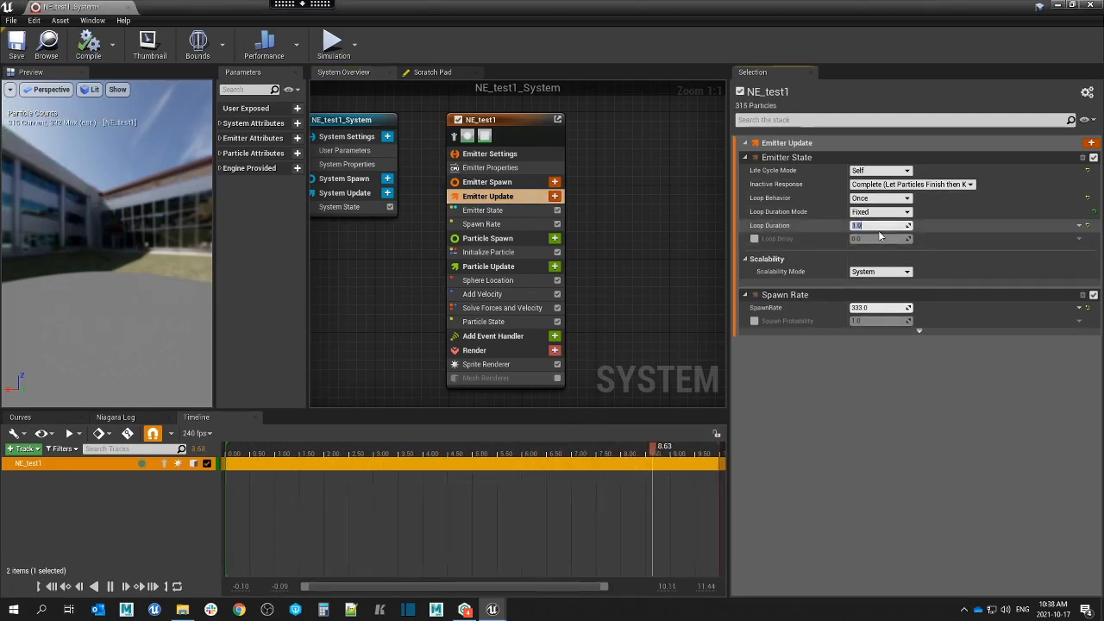
type("2")
key("Return")
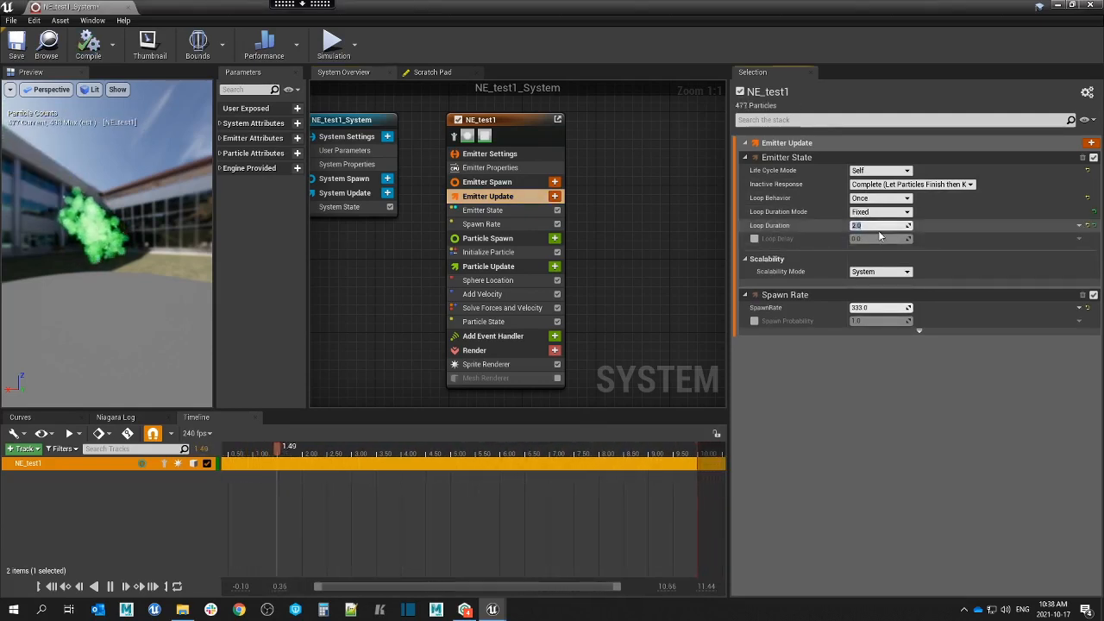
left_click(16, 45)
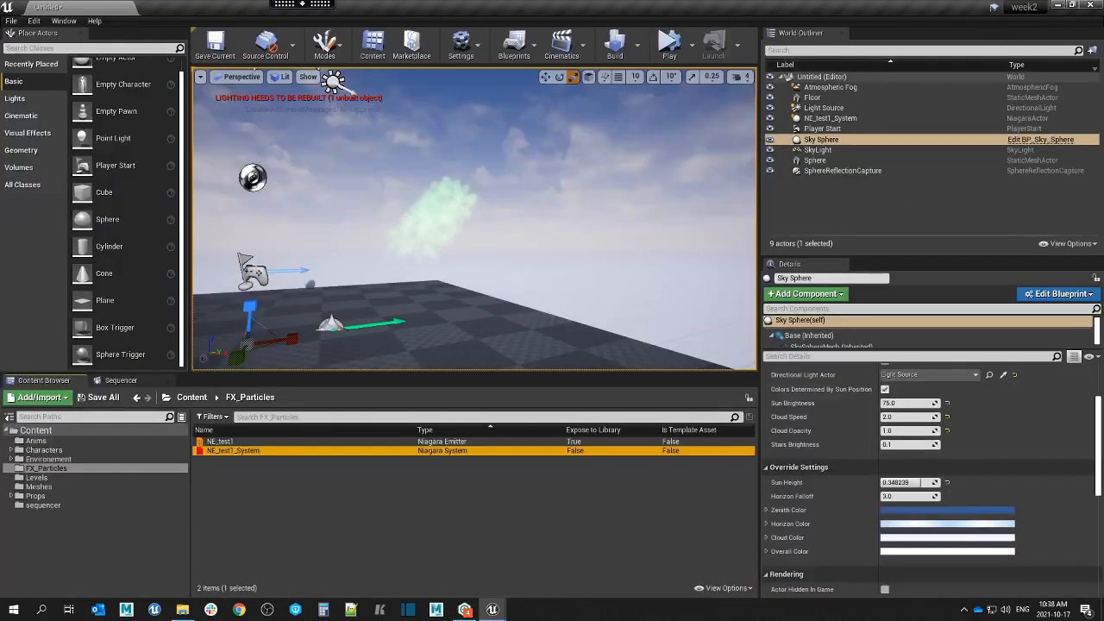
Select the NE_test1_System actor in the level and toggle its Force Solo parameter to replay the particle effect.
right_click_drag(474, 219, 392, 255)
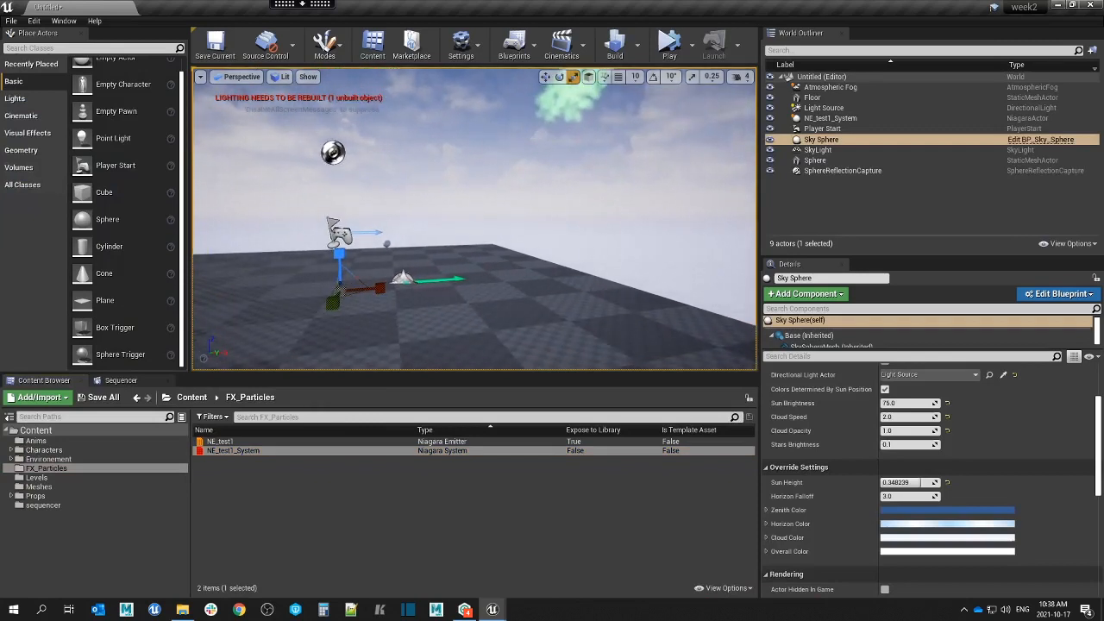
left_click(402, 278)
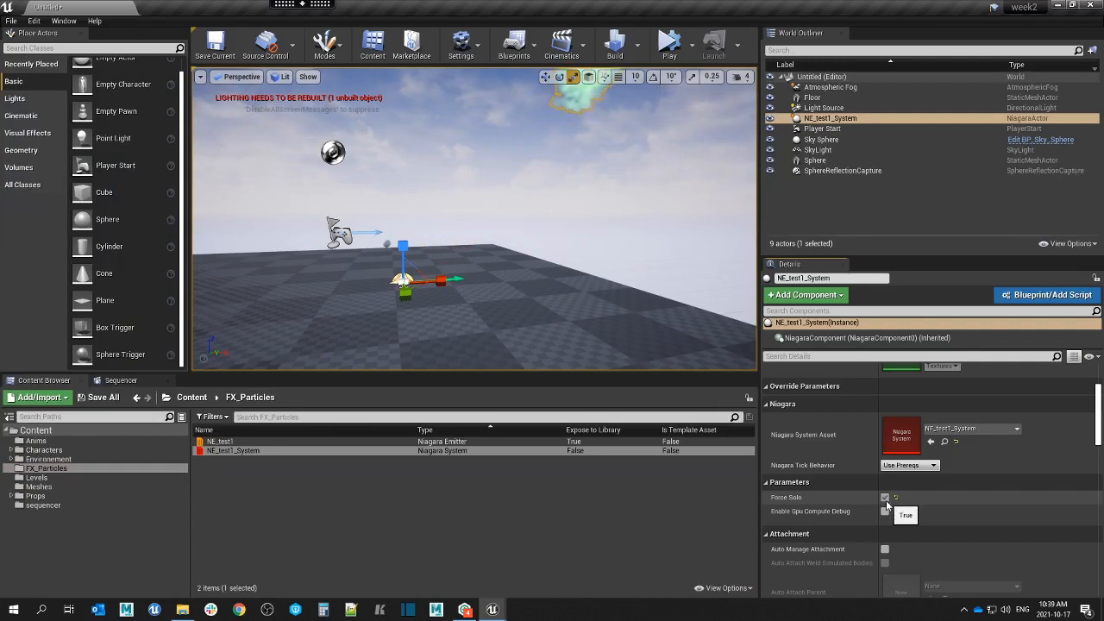
left_click(884, 499)
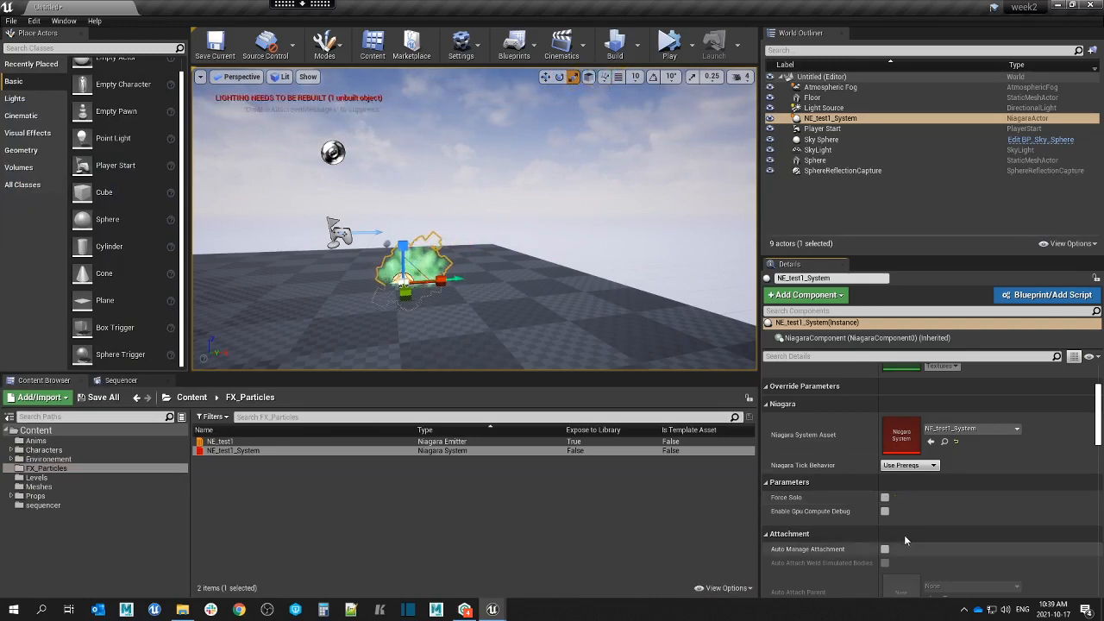
left_click(885, 498)
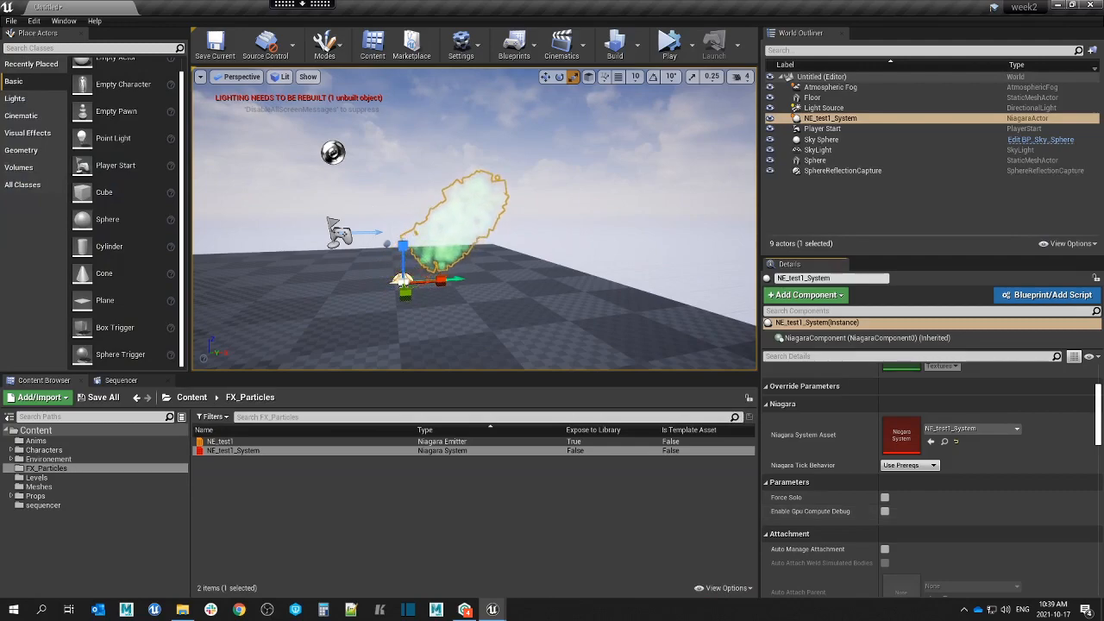
Switch to the Greenshot image editor, mark off "Drag & Drop" in the topic list, and return to the Unreal session.
left_click(304, 8)
left_click(298, 16)
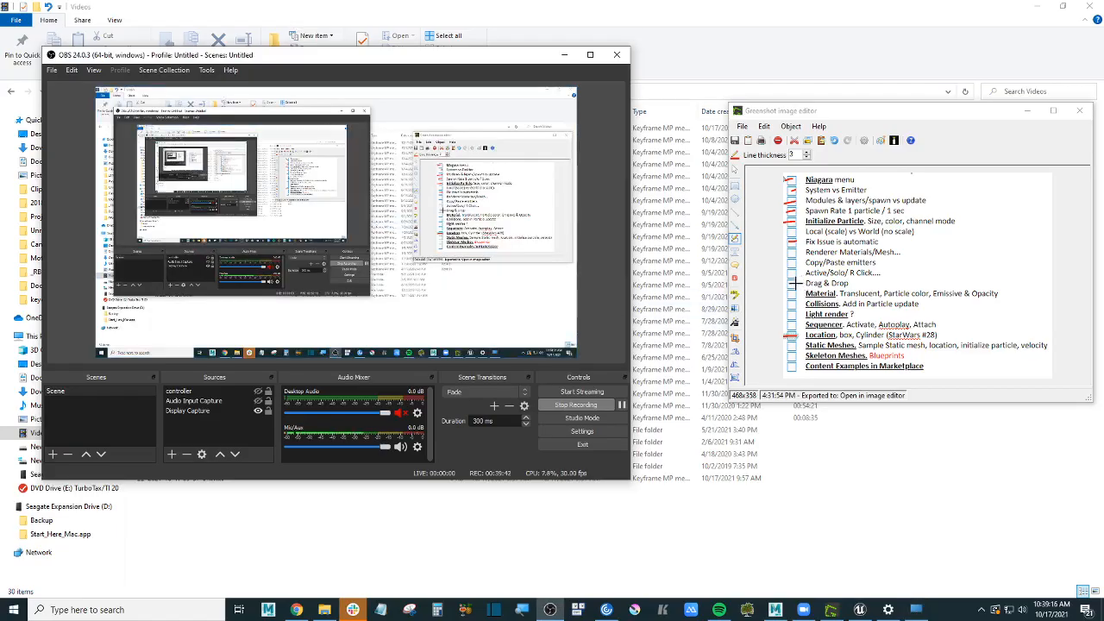
left_click_drag(794, 283, 786, 285)
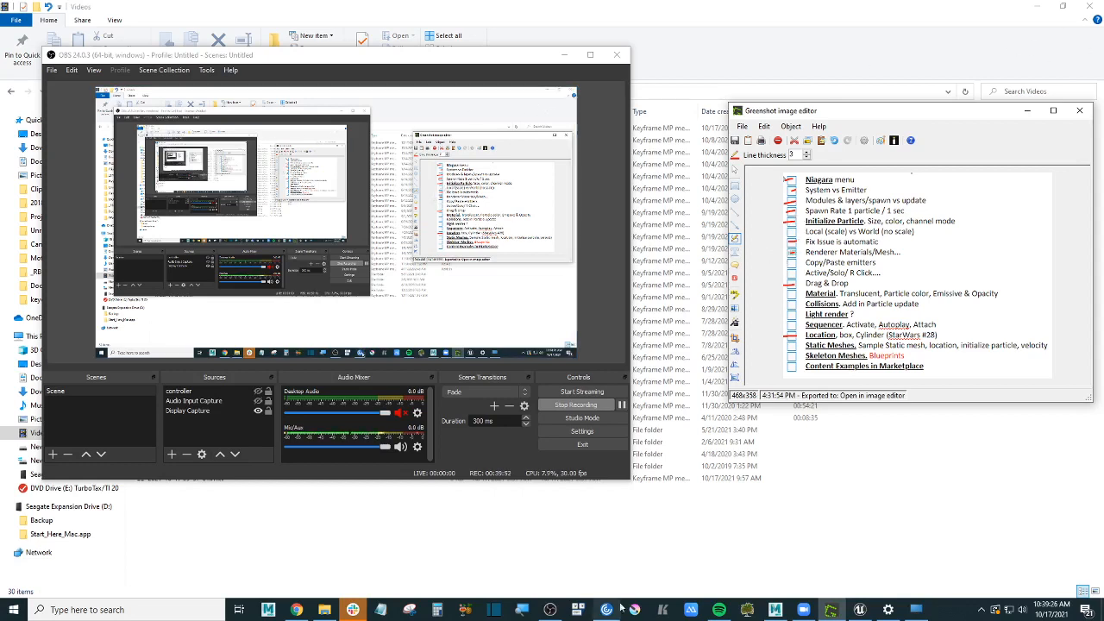
left_click(918, 608)
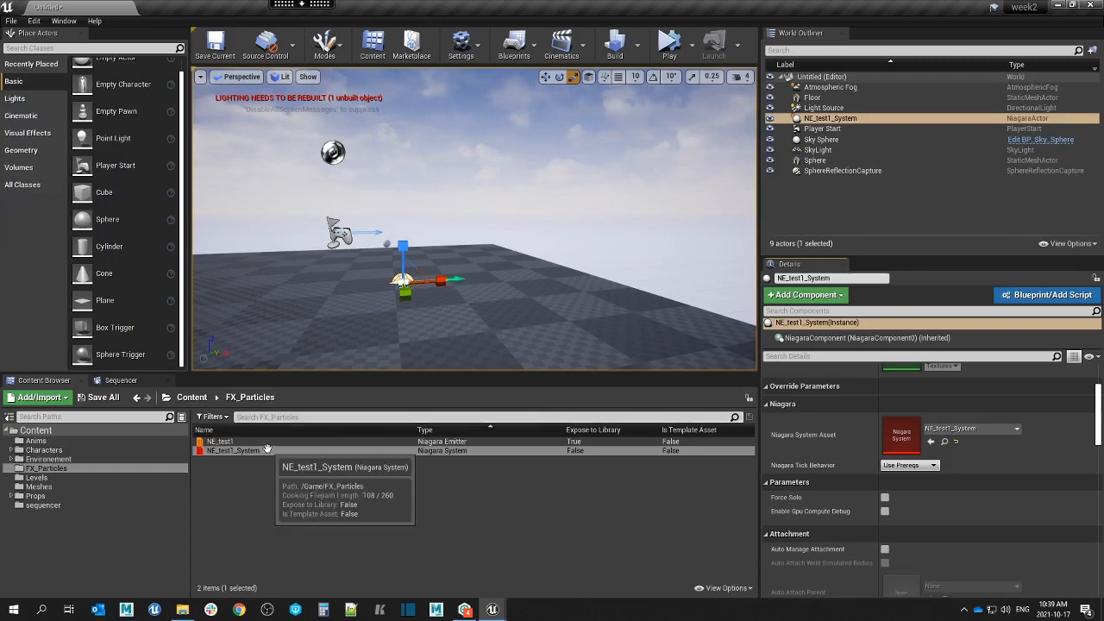
Reposition the NE_test1_System actor in the level with the Move tool, shifting it sideways and vertically.
mouse_move(410, 288)
right_mouse_down()
mouse_move(409, 332)
mouse_move(370, 306)
mouse_move(395, 298)
right_mouse_up()
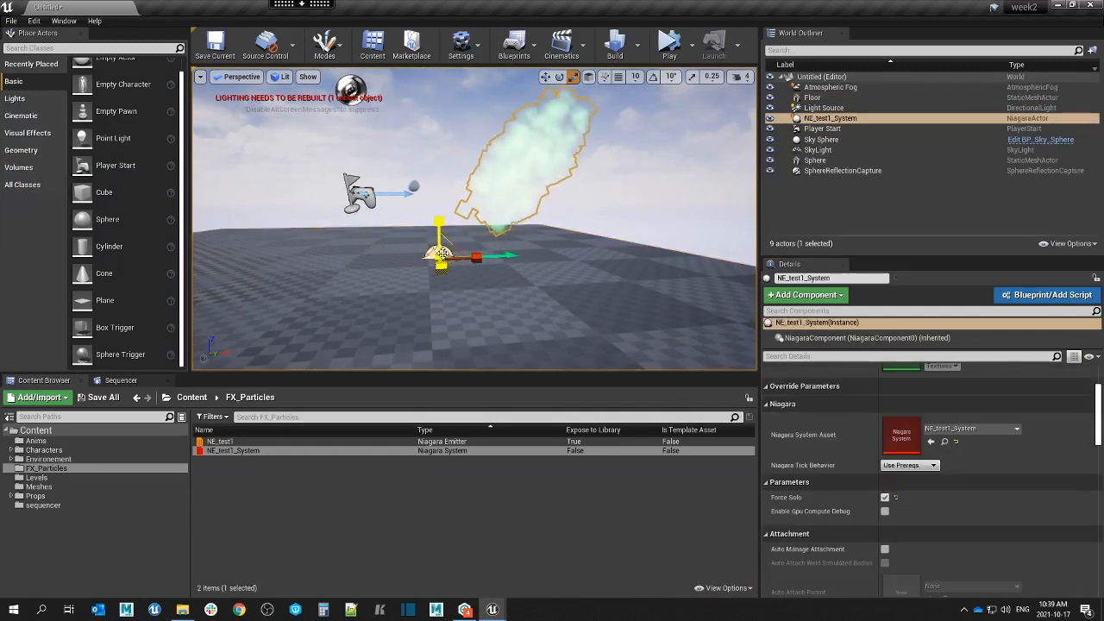
left_click(545, 77)
left_click_drag(487, 256, 422, 249)
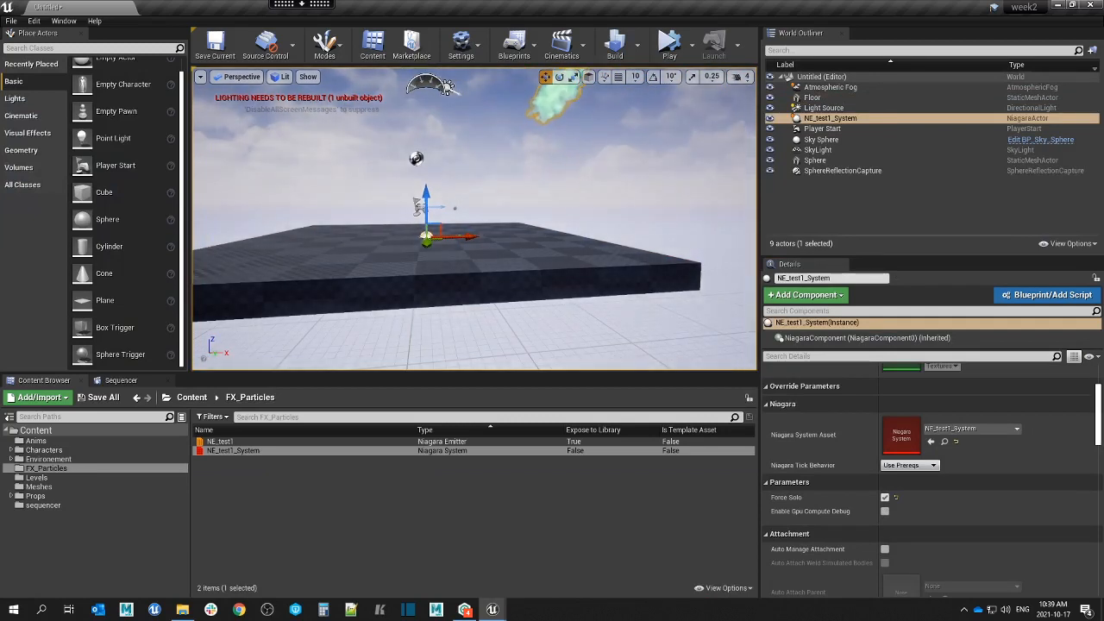
left_click_drag(465, 237, 490, 239)
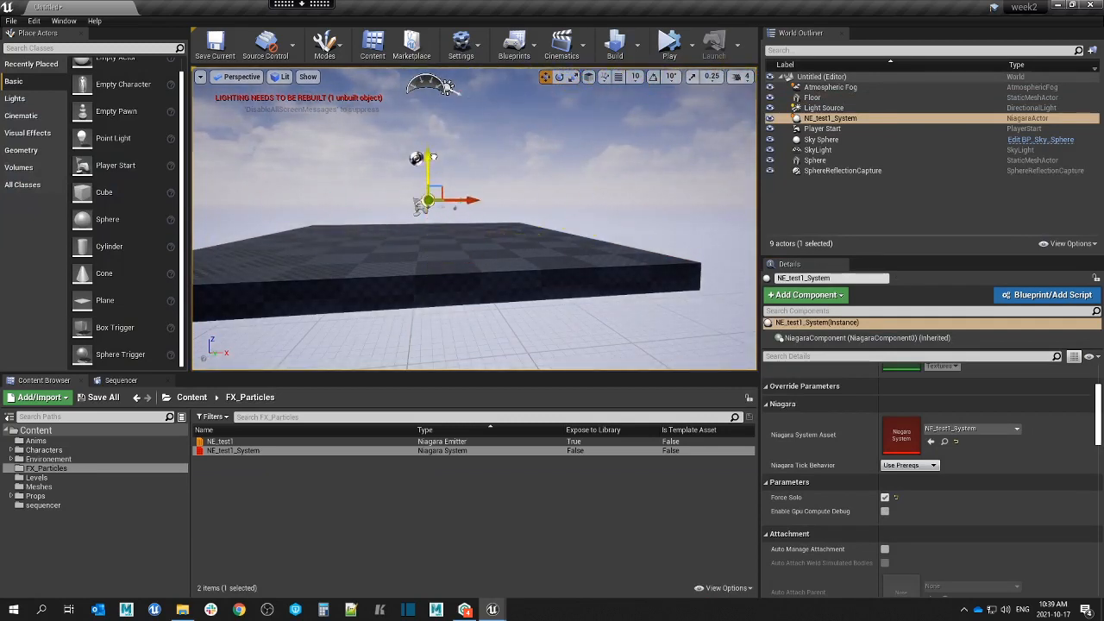
right_click_drag(433, 182, 388, 211)
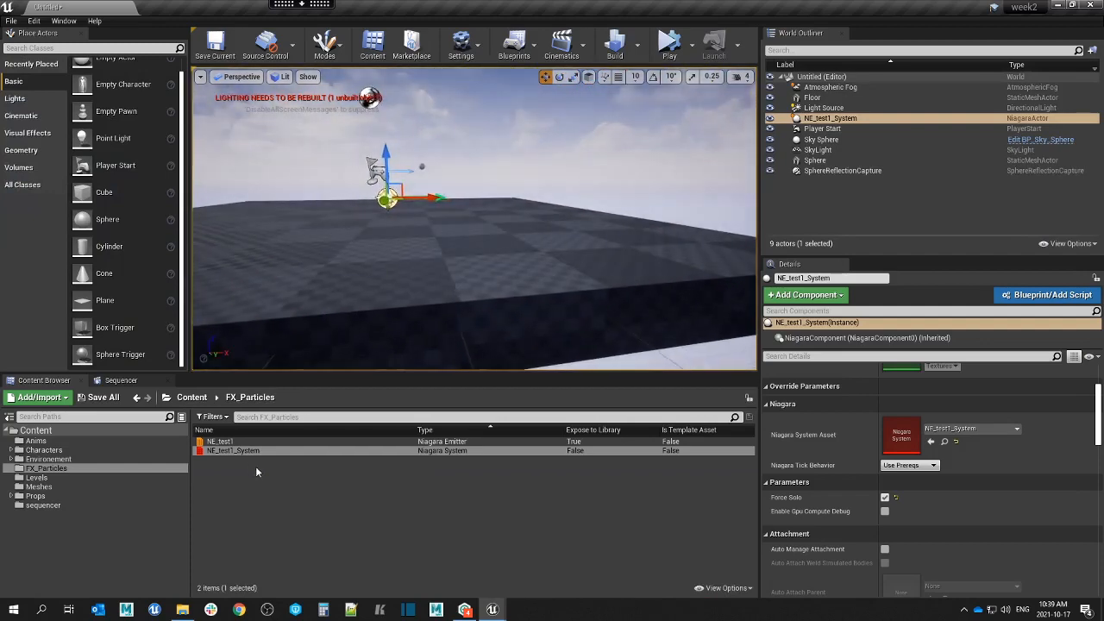
Open NE_test1_System, examine the NE_test1 emitter's Local Space property, and go back to the level.
double_click(255, 451)
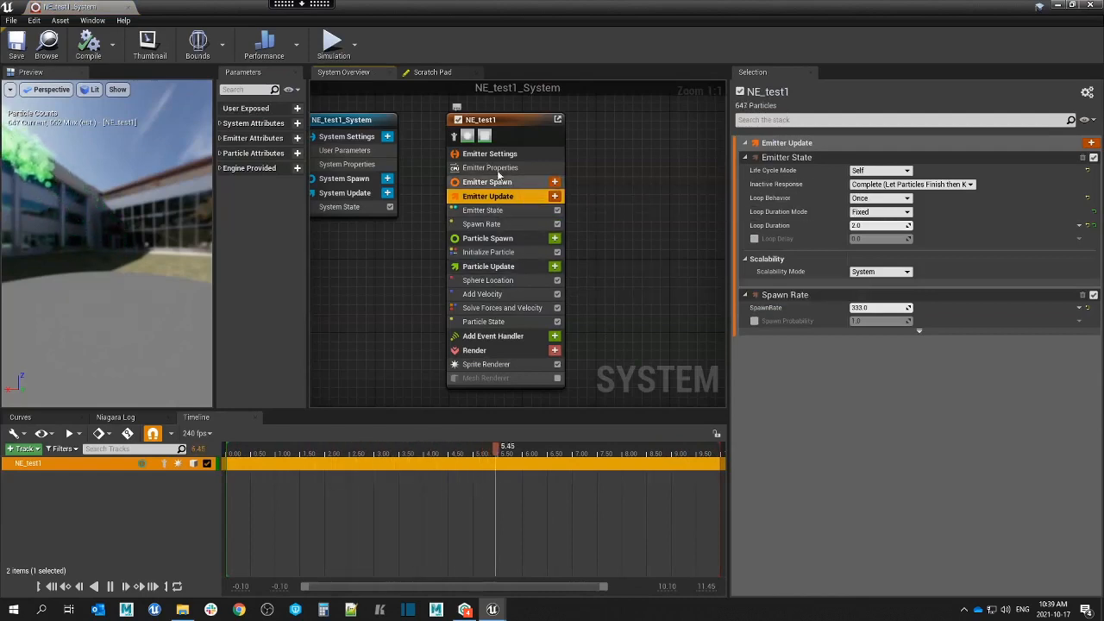
left_click(518, 121)
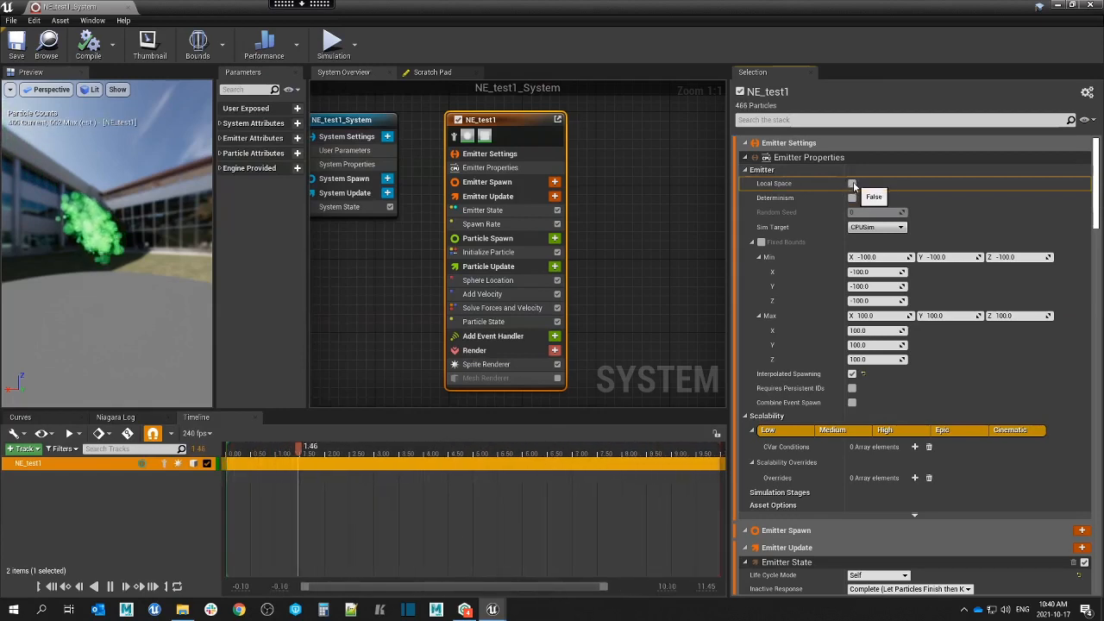
left_click(1058, 6)
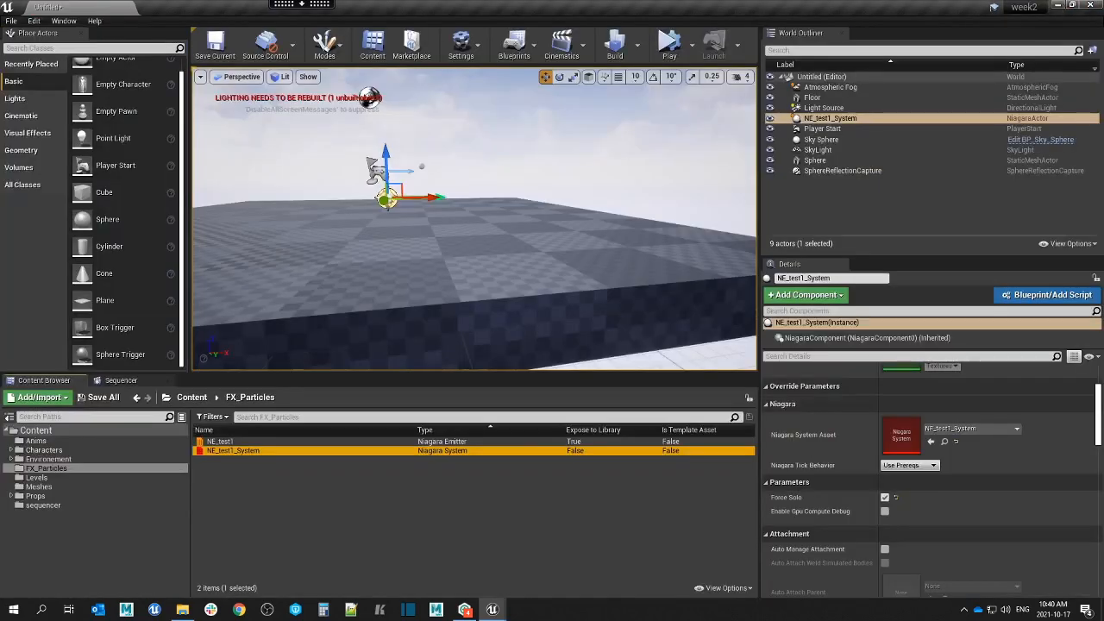
right_click_drag(474, 219, 414, 212)
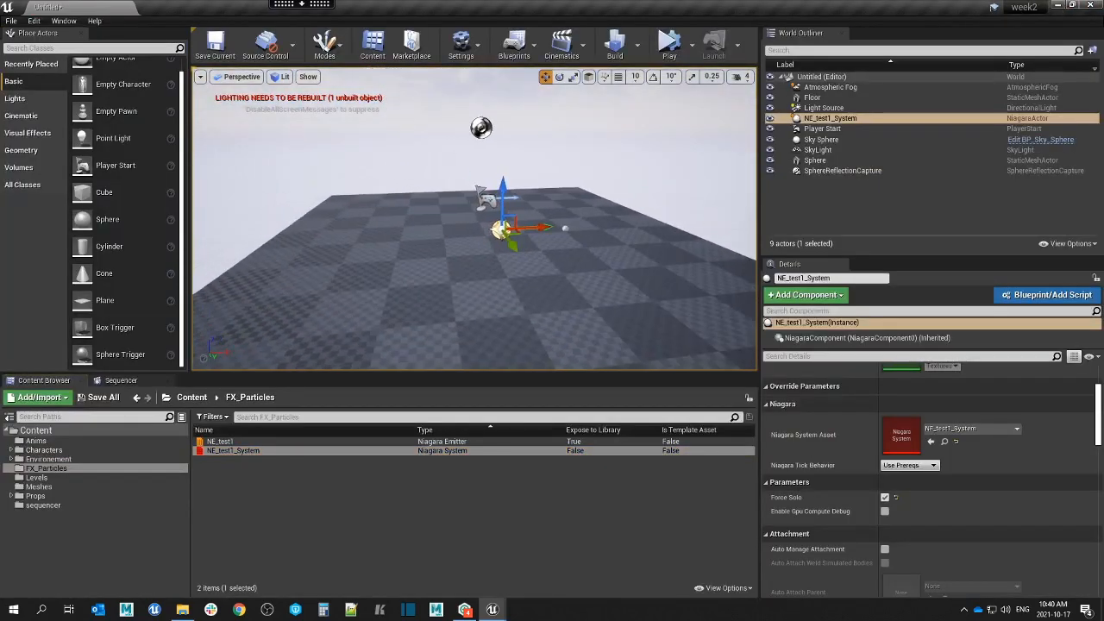
key("d")
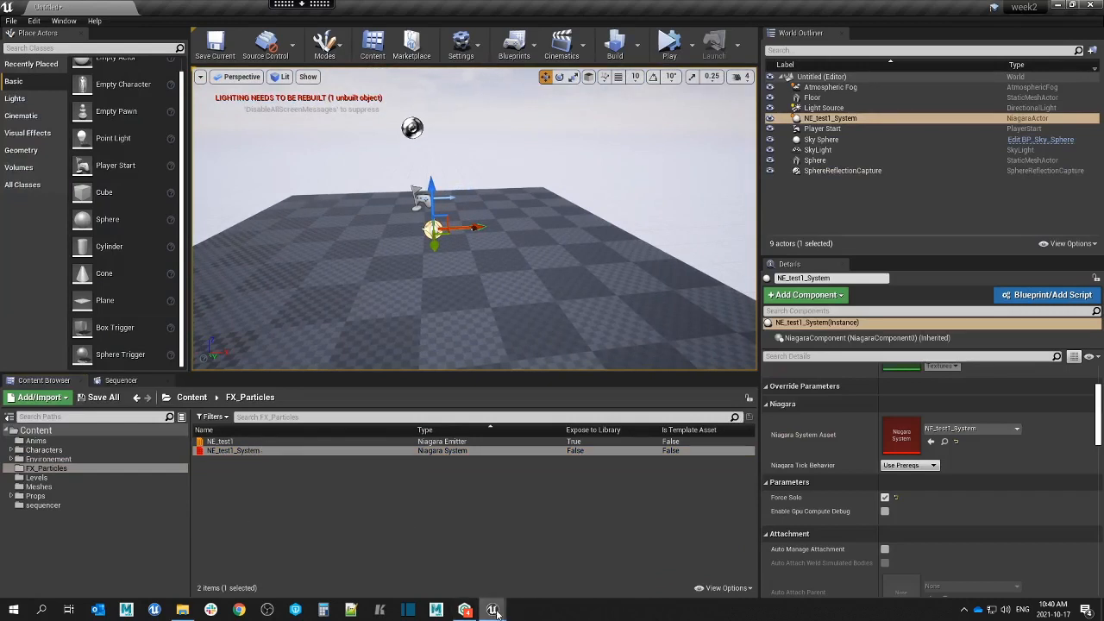
In NE_test1_System's overview graph, copy the NE_test1 emitter and paste a duplicate beside it.
mouse_move(497, 614)
left_click(543, 543)
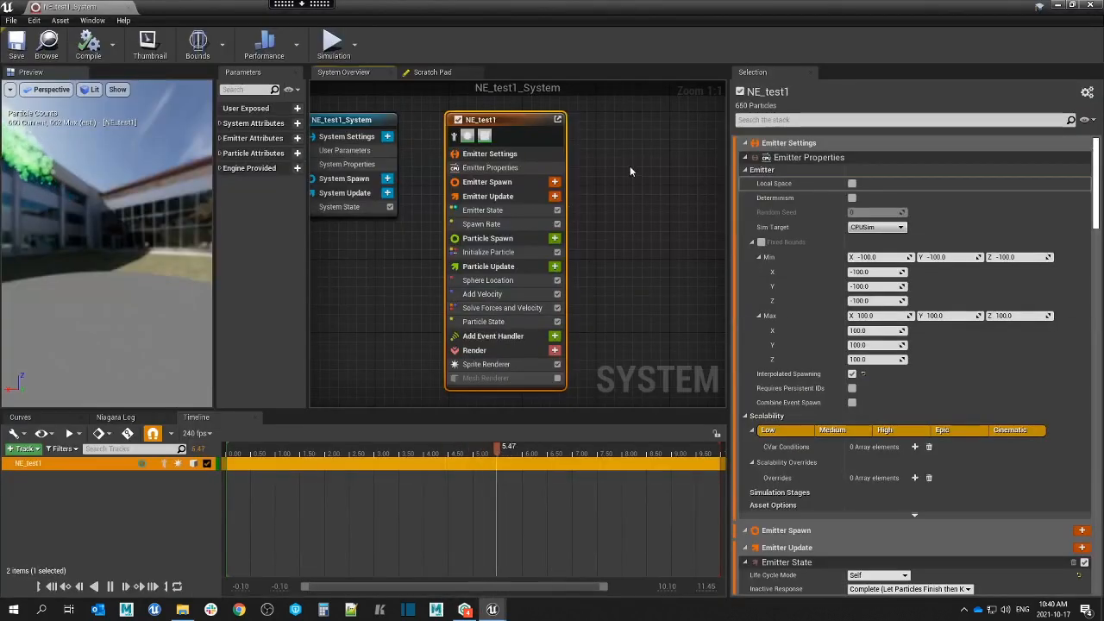
scroll(619, 179, "down", 1)
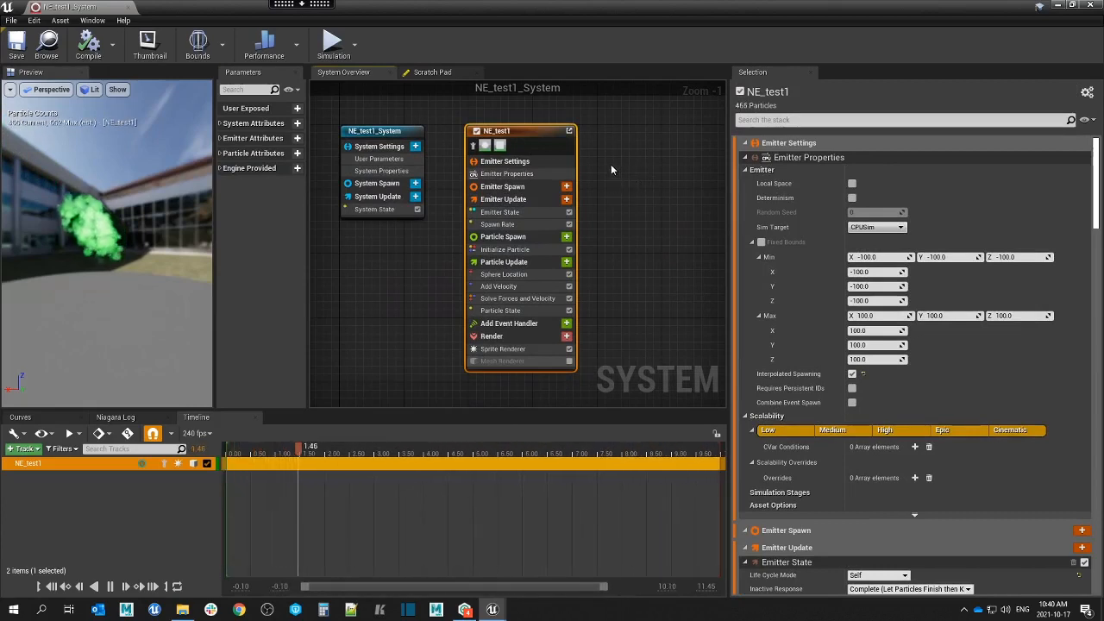
left_click_drag(540, 137, 512, 134)
right_click(511, 134)
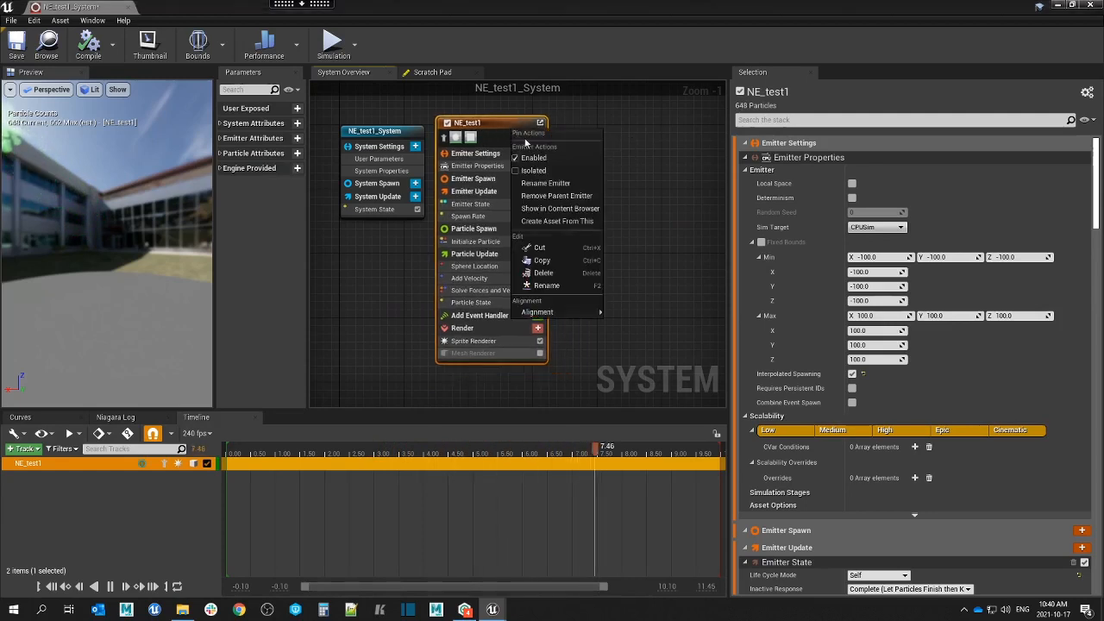
left_click(608, 172)
right_click(606, 159)
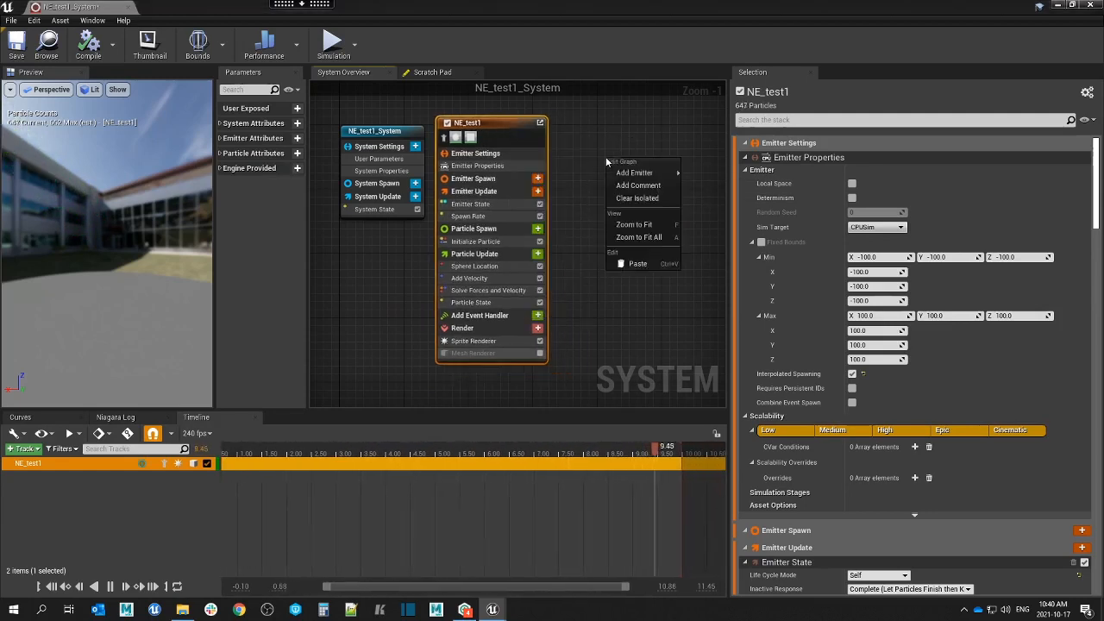
left_click(638, 264)
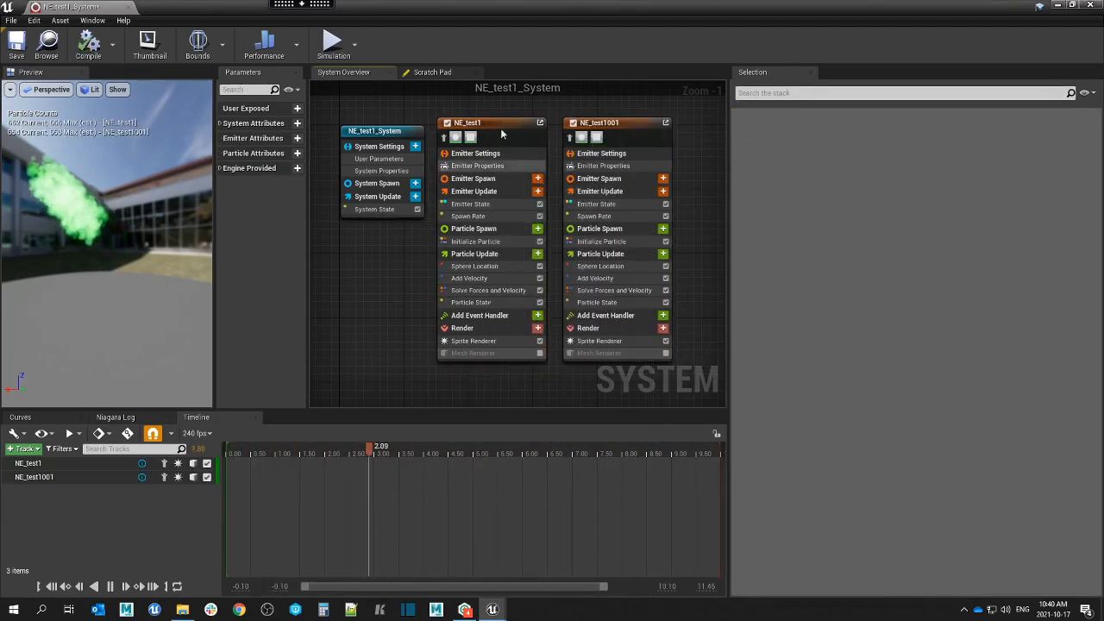
In the duplicated emitter's Initialize Particle module, set Color Maximum to red (R 1.0, G 0.0, B 0.052997).
left_click(639, 123)
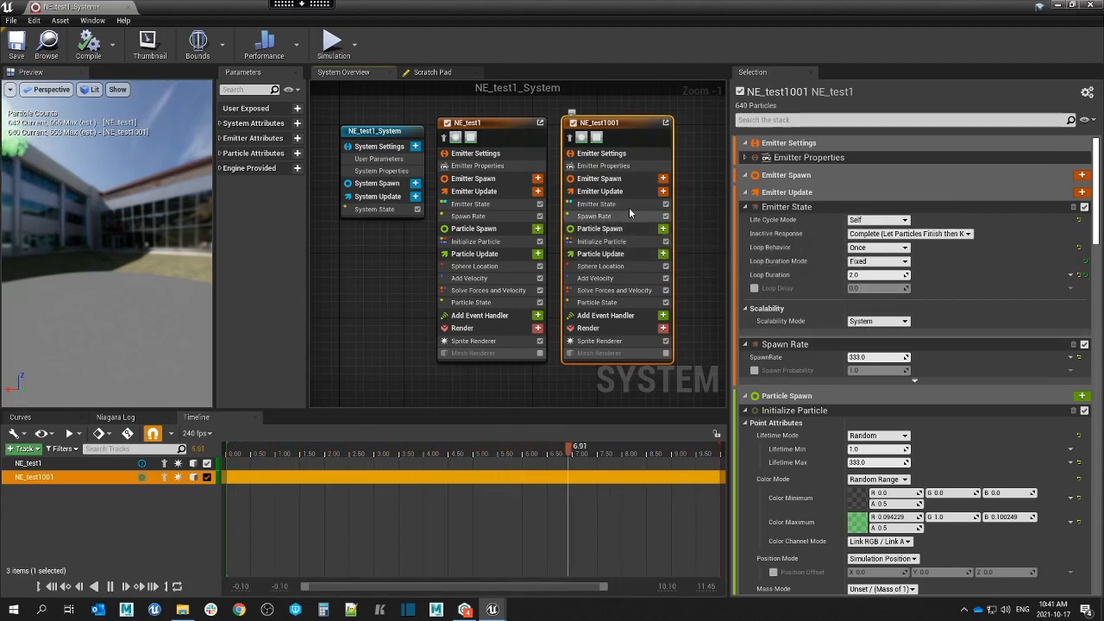
left_click(622, 215)
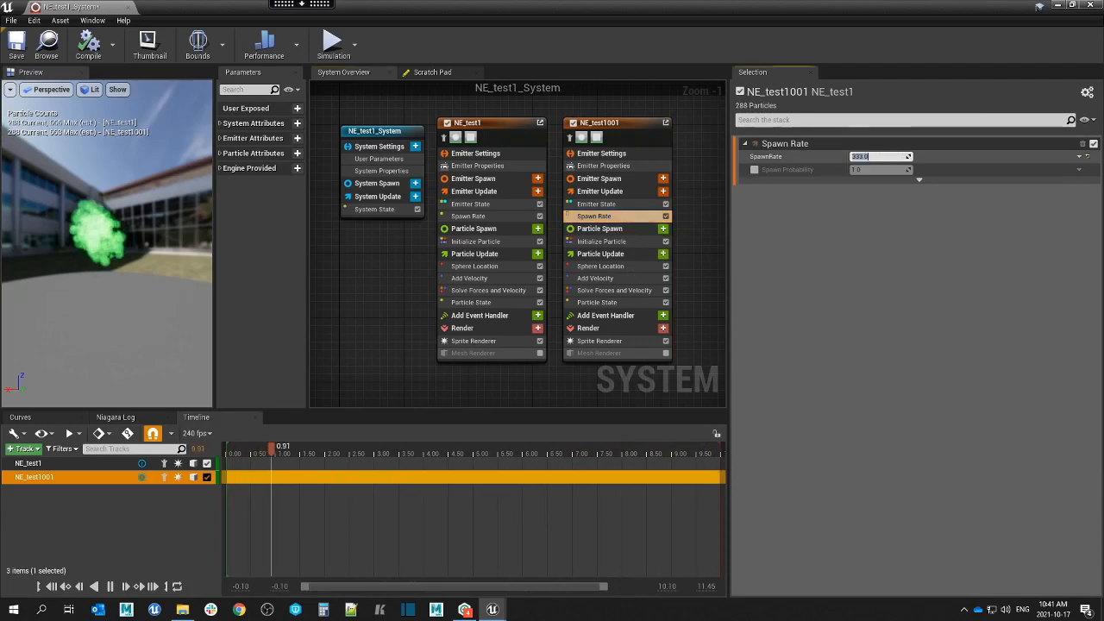
left_click(884, 158)
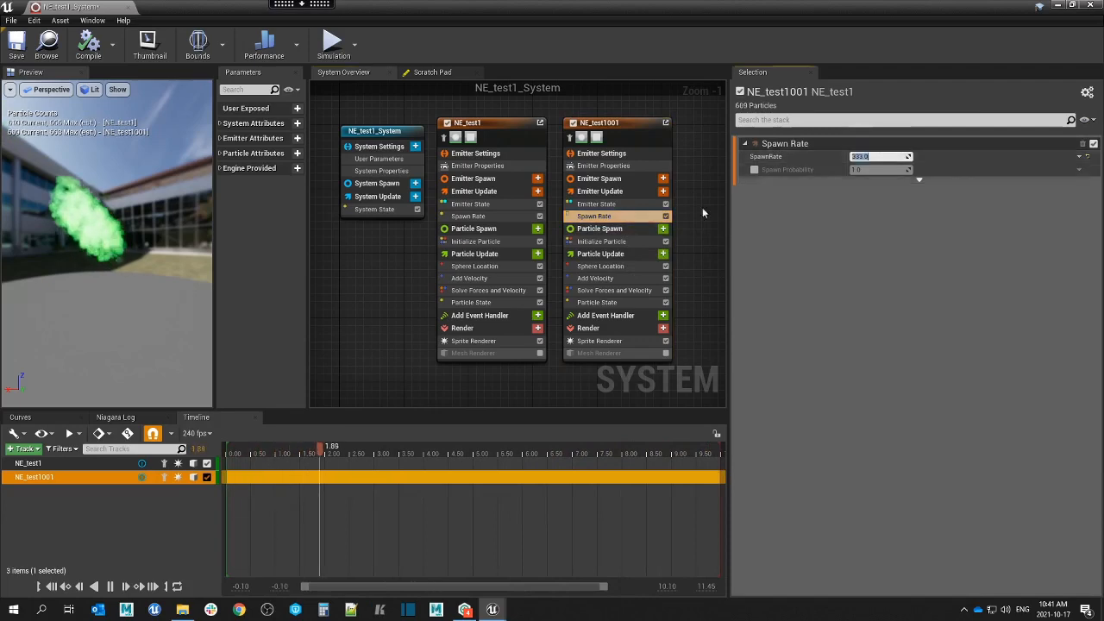
left_click(597, 241)
left_click(863, 255)
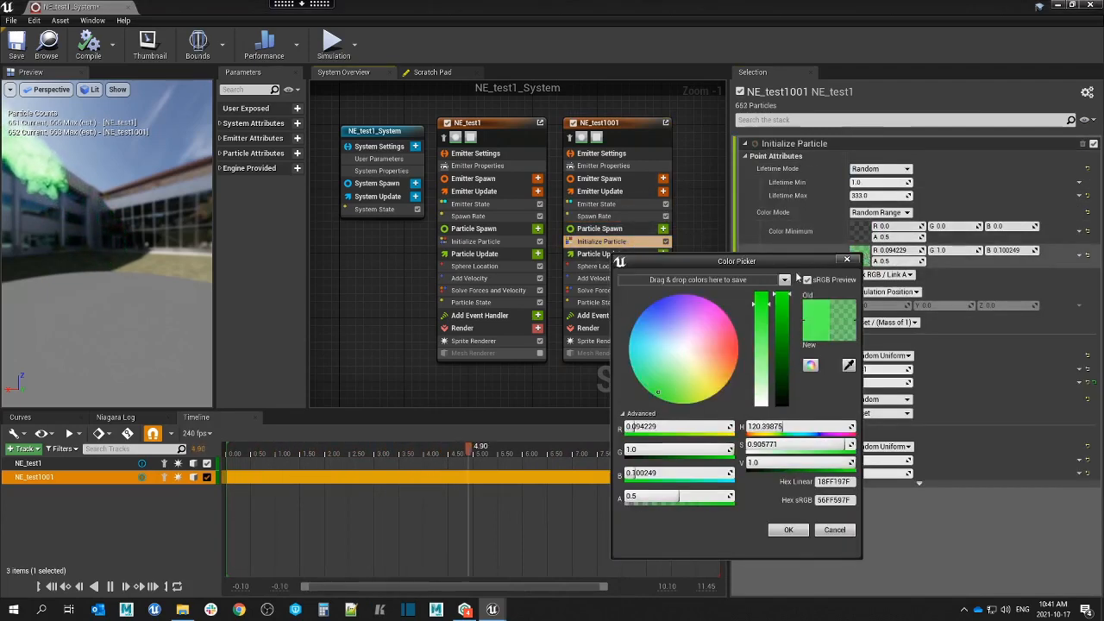
left_click(738, 347)
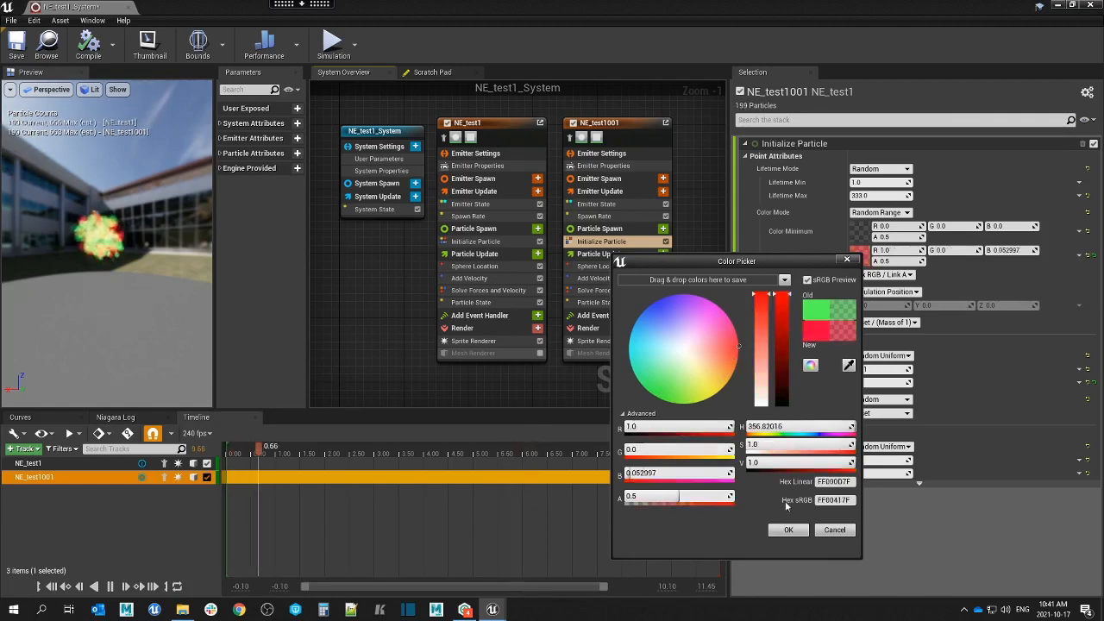
left_click(800, 538)
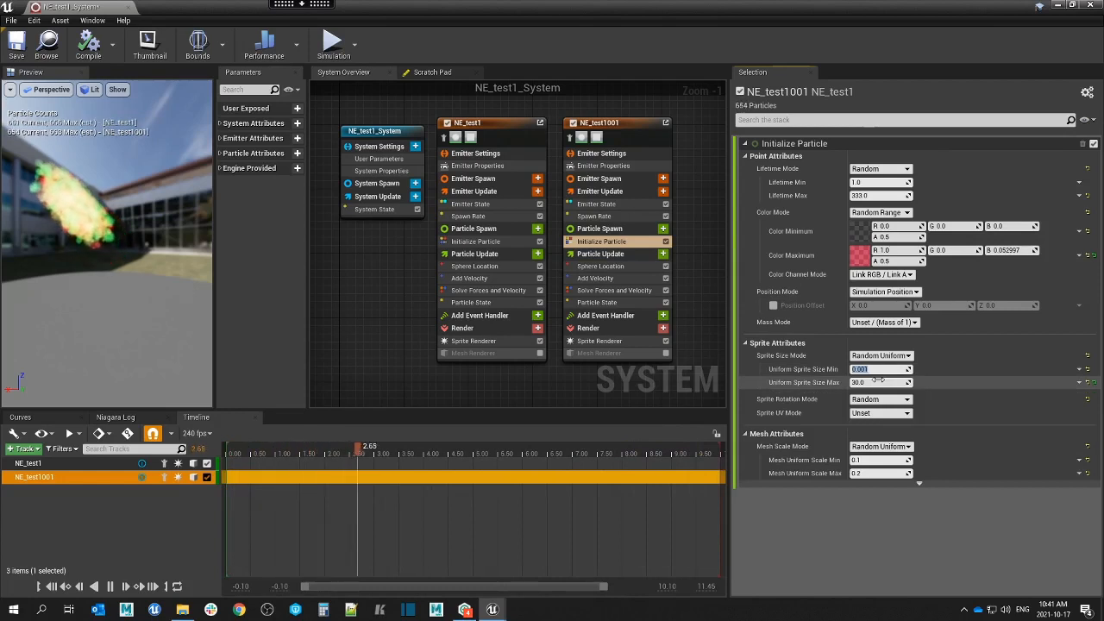
Set the duplicated emitter's Uniform Sprite Size Min to 1.0 and Uniform Sprite Size Max to 55.0, and save the system.
left_click(872, 382)
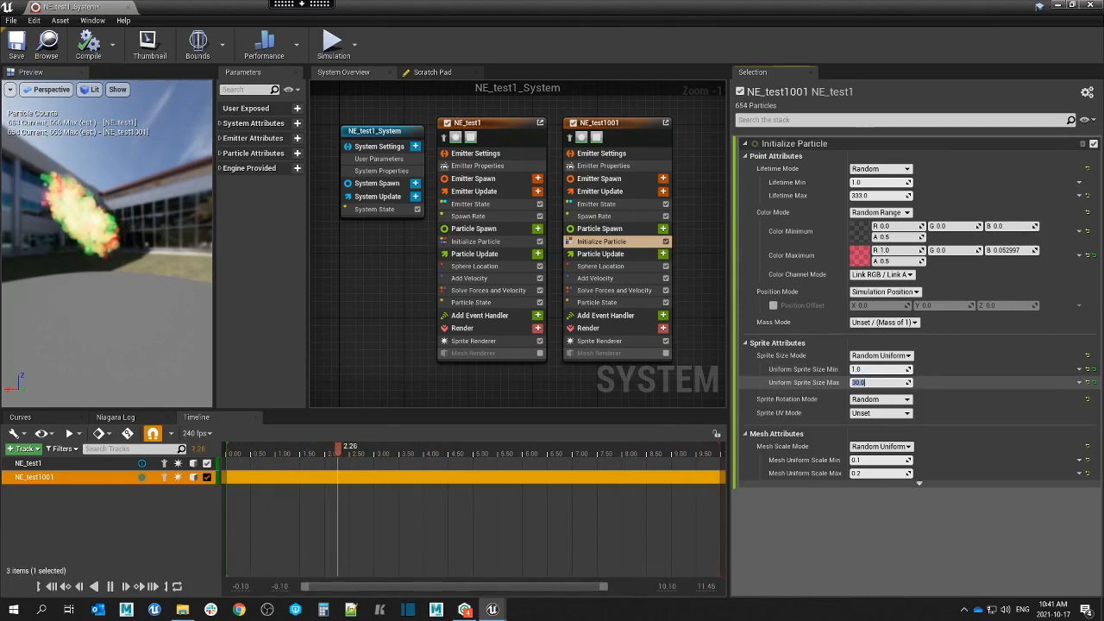
type("2")
key("Return")
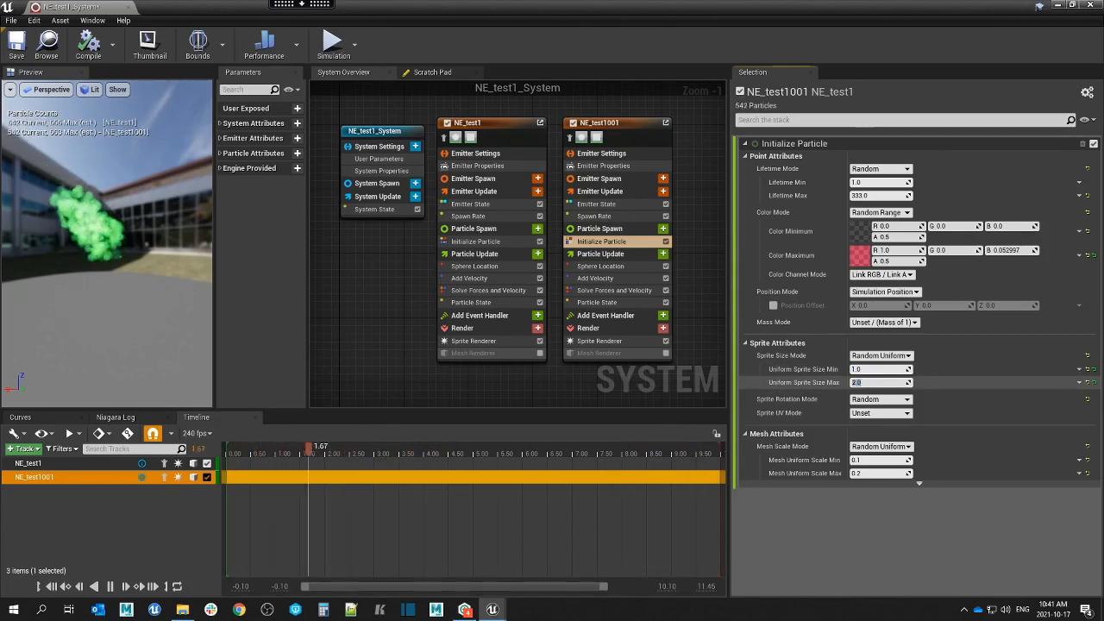
type("55")
key("Return")
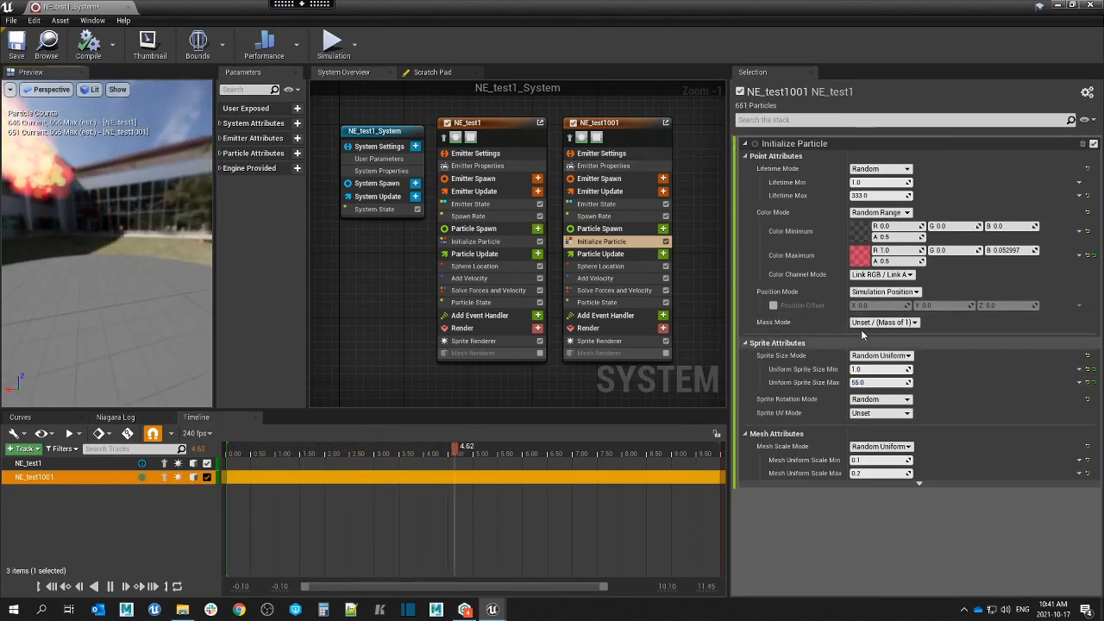
left_click_drag(116, 212, 63, 211)
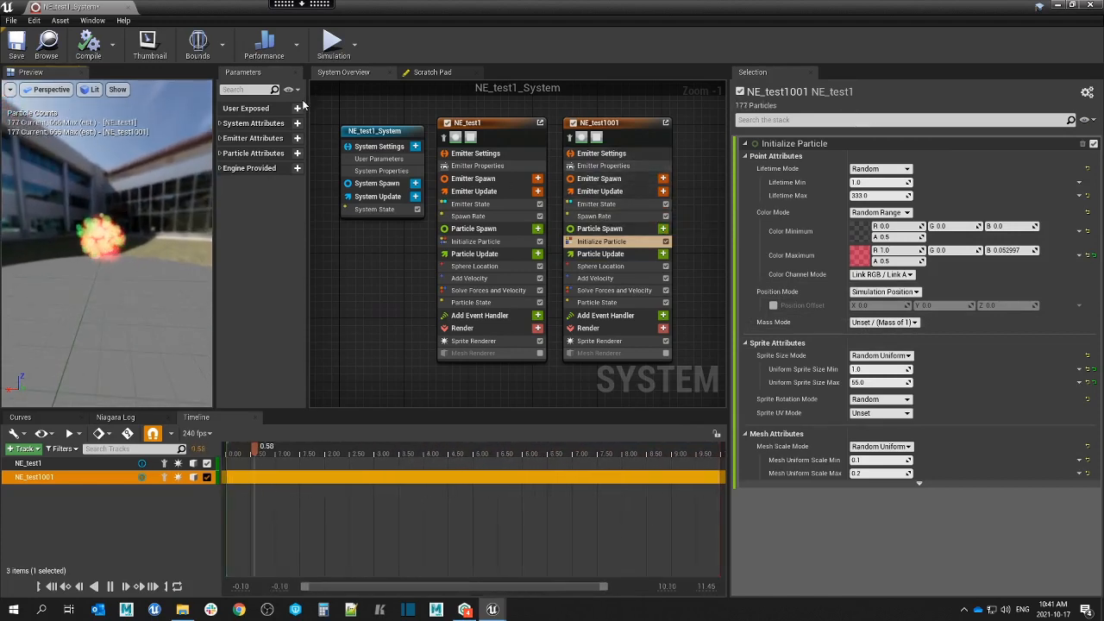
left_click(16, 43)
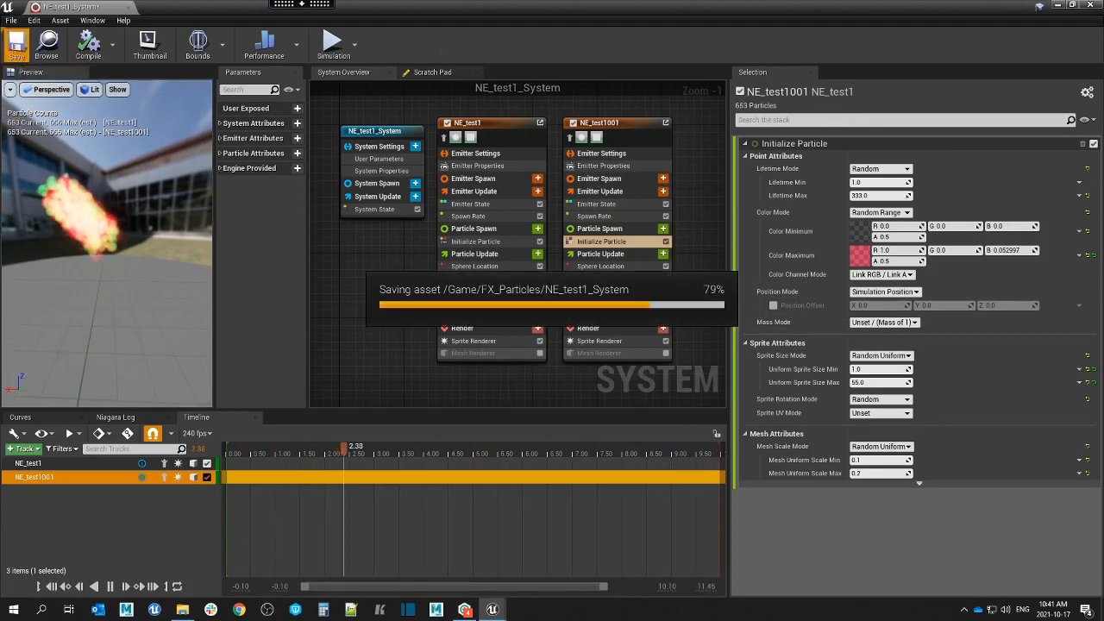
Return to the level, view the two-emitter effect up close, and enable Force Solo on the NE_test1_System actor.
left_click(1058, 6)
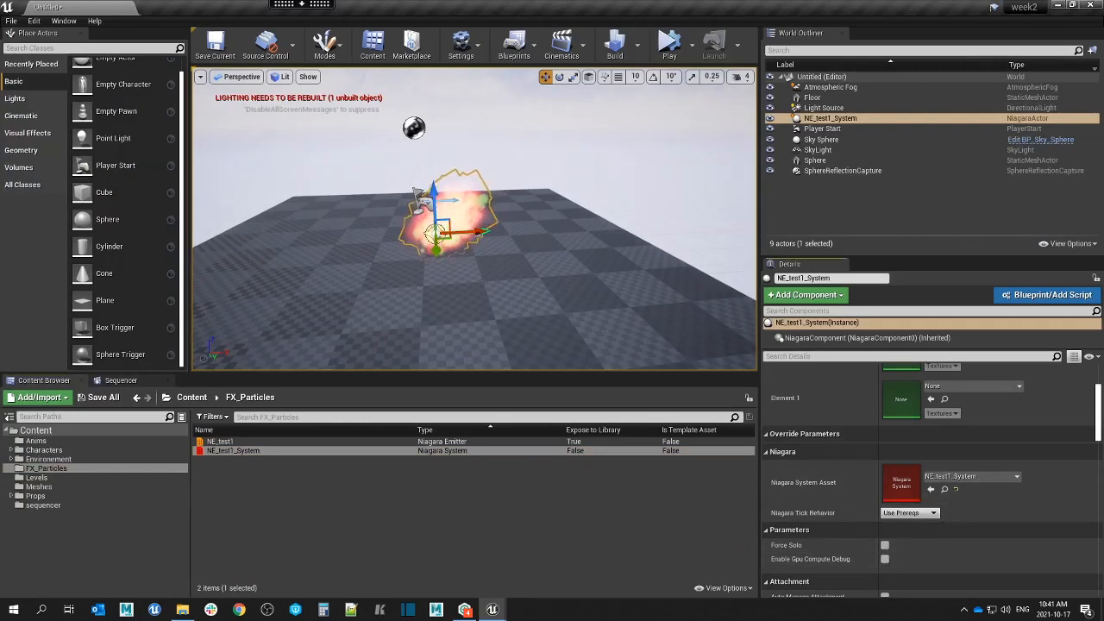
left_click(595, 164)
right_click_drag(594, 164, 569, 135)
key("w")
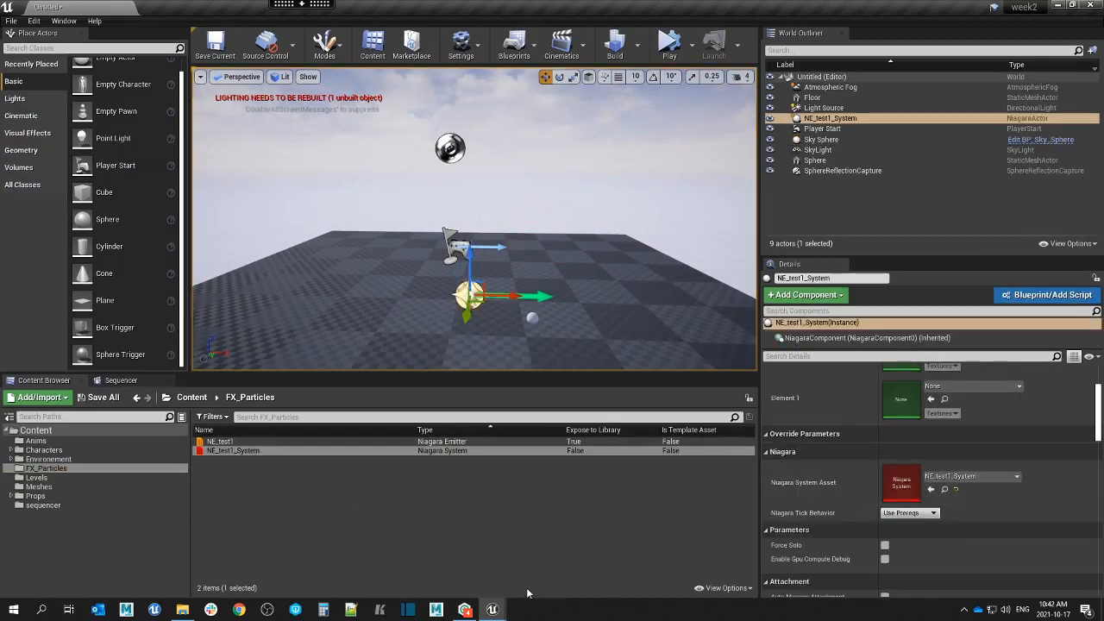
left_click(884, 545)
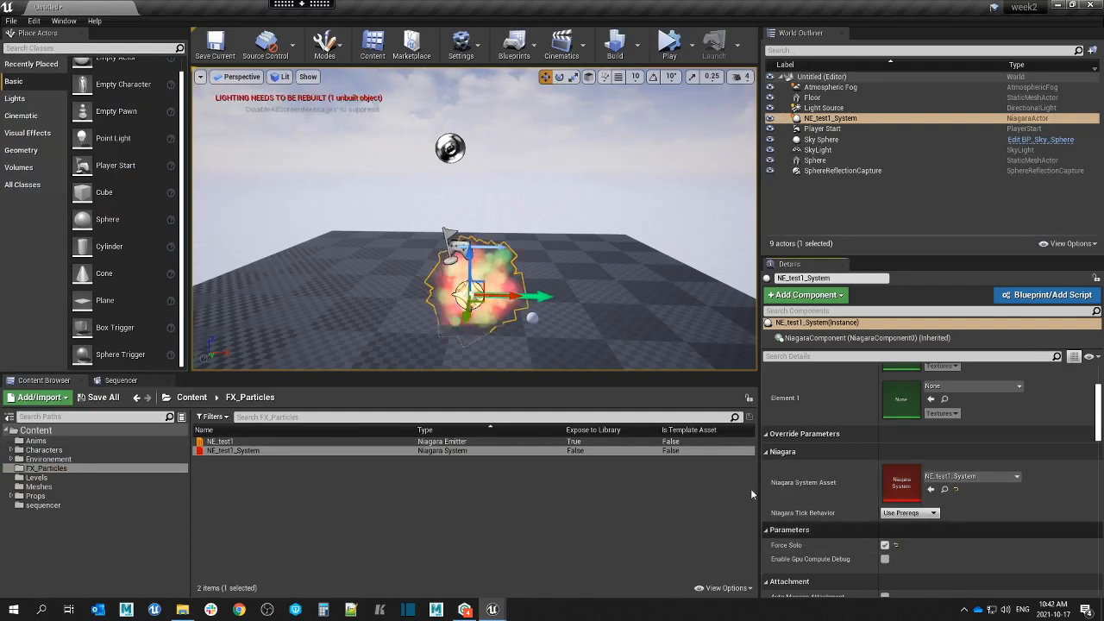
In the NE_test1_System editor, toggle isolation of the NE_test1 emitter on and off, and close the editor window.
left_click(296, 15)
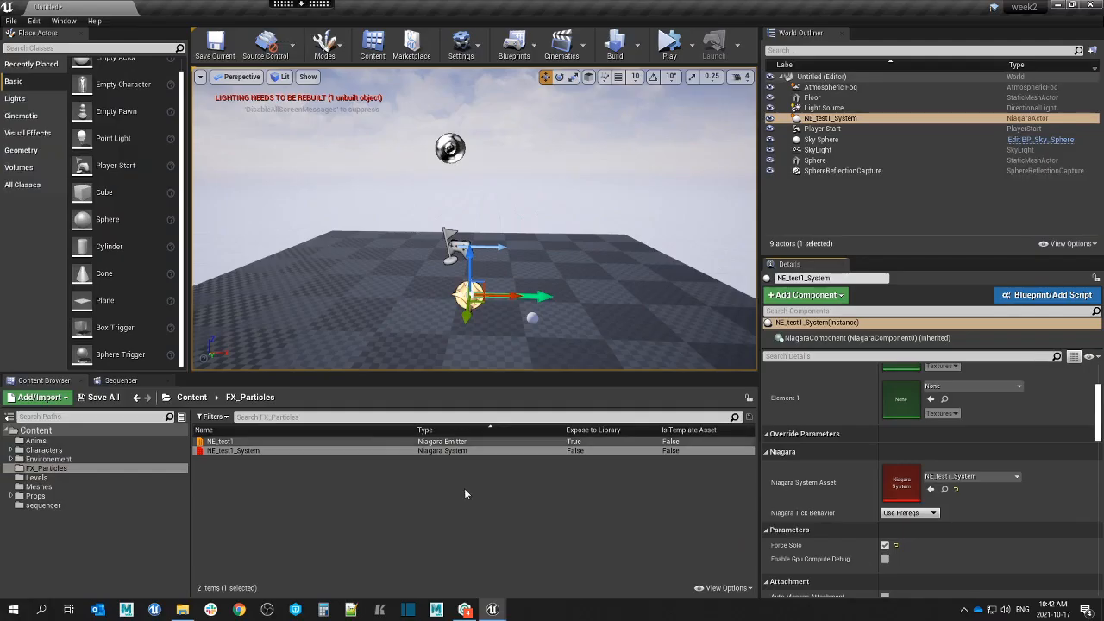
mouse_move(498, 611)
left_click(555, 559)
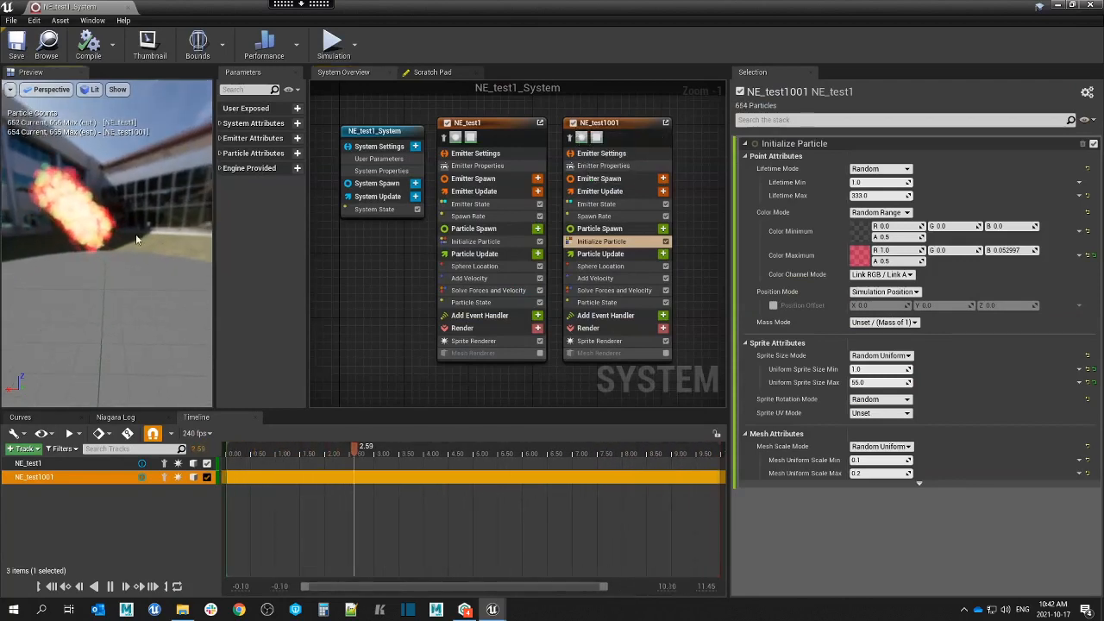
left_click(446, 137)
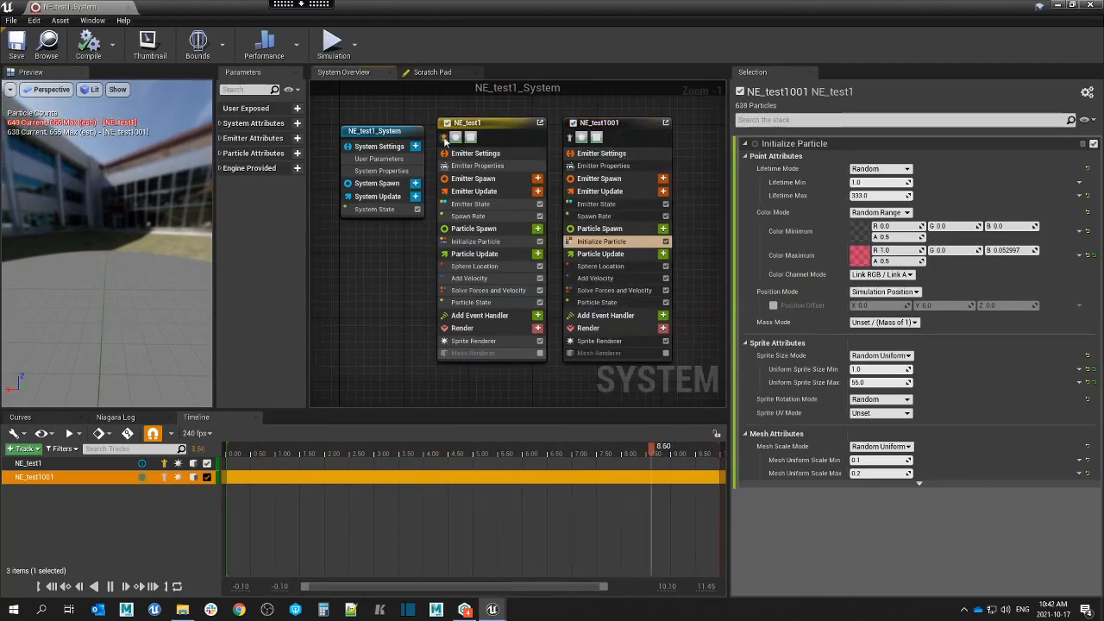
left_click(445, 138)
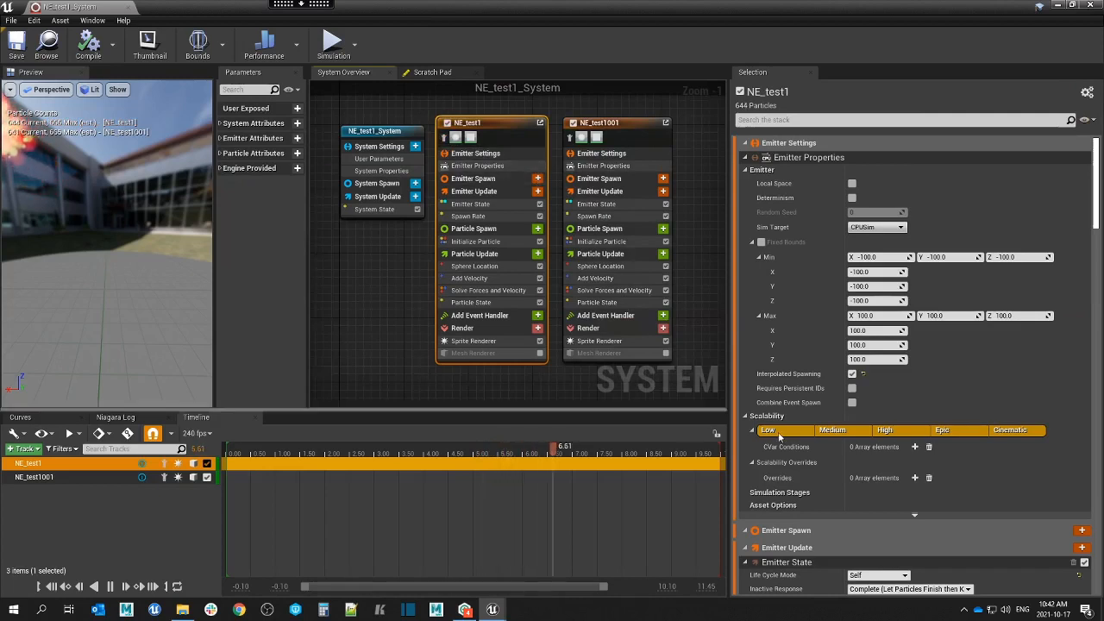
left_click(302, 10)
left_click(298, 33)
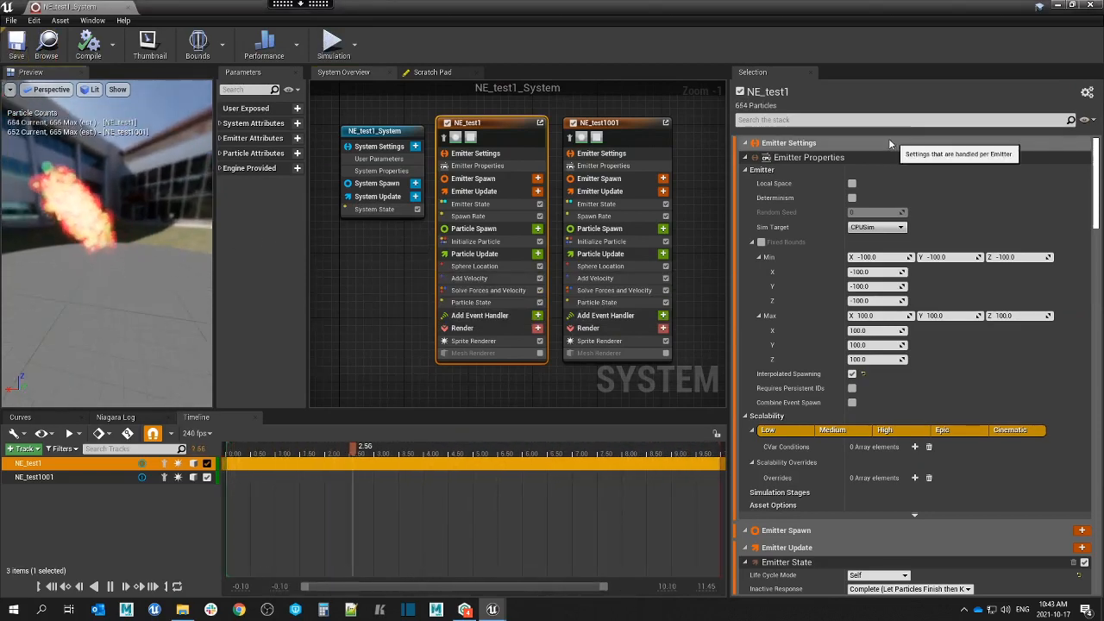
left_click(1094, 7)
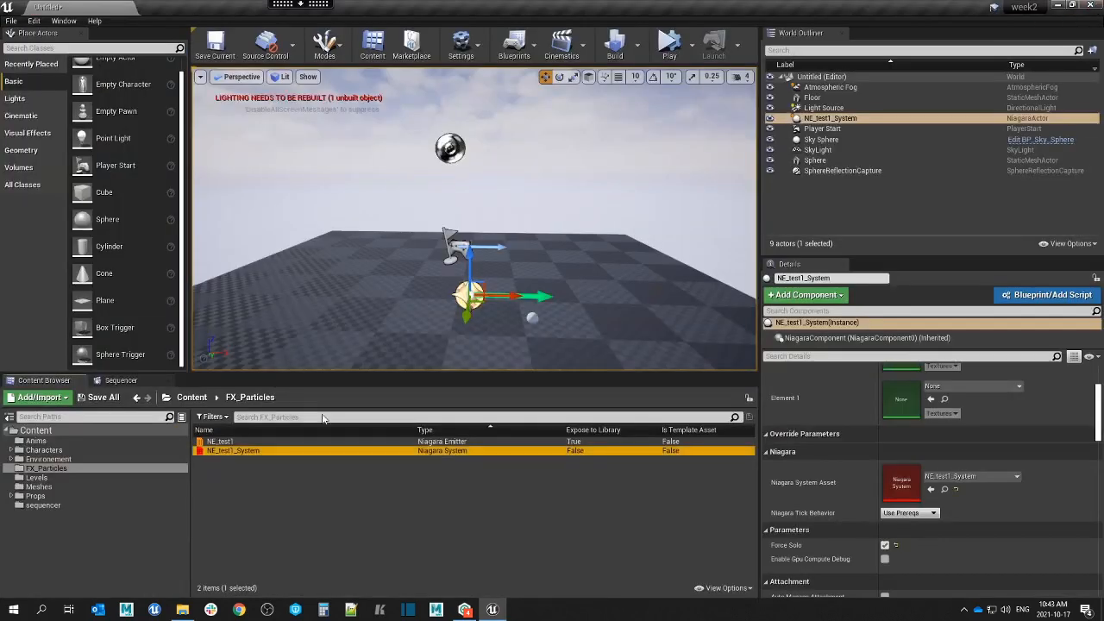
Open the week7_all_together level from the Levels folder, saving the modified content and overwriting test_particles with the current untitled level.
left_click(284, 499)
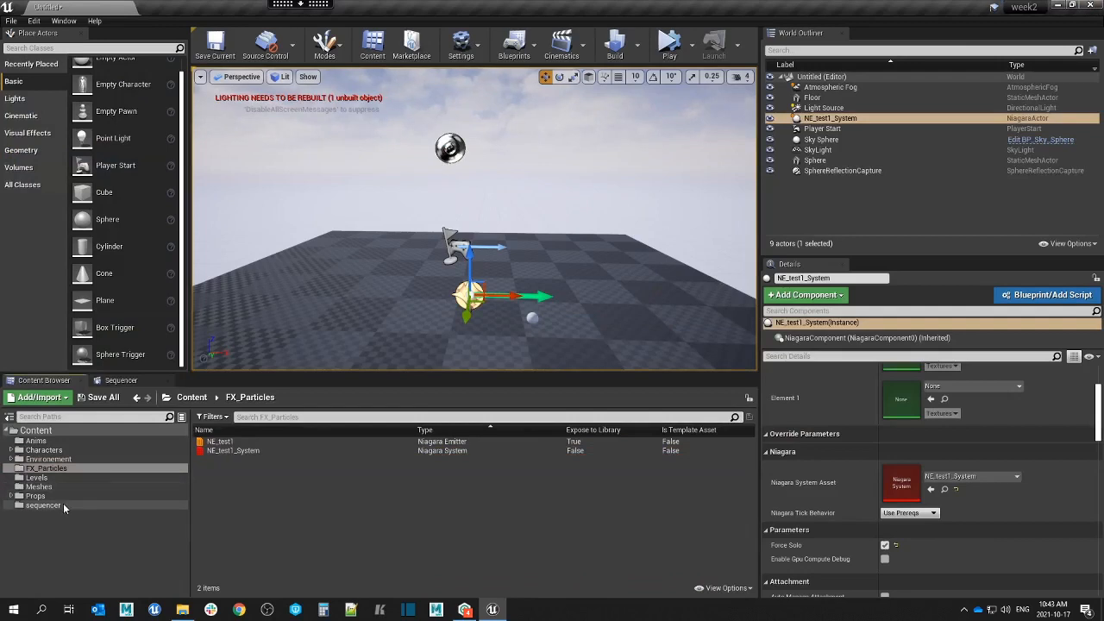
left_click(54, 479)
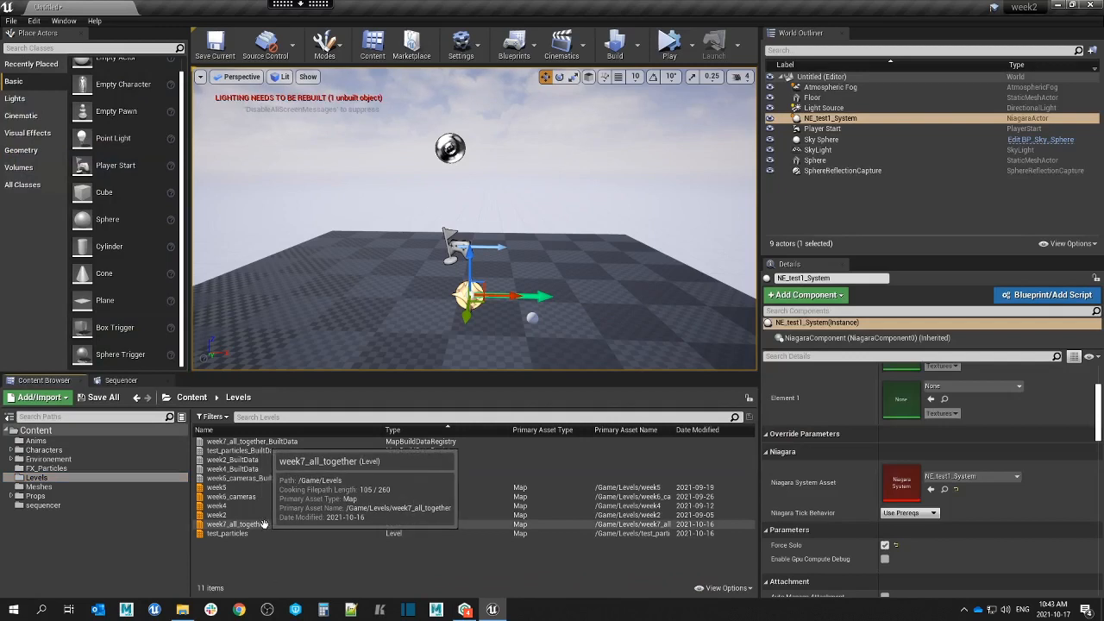
double_click(263, 523)
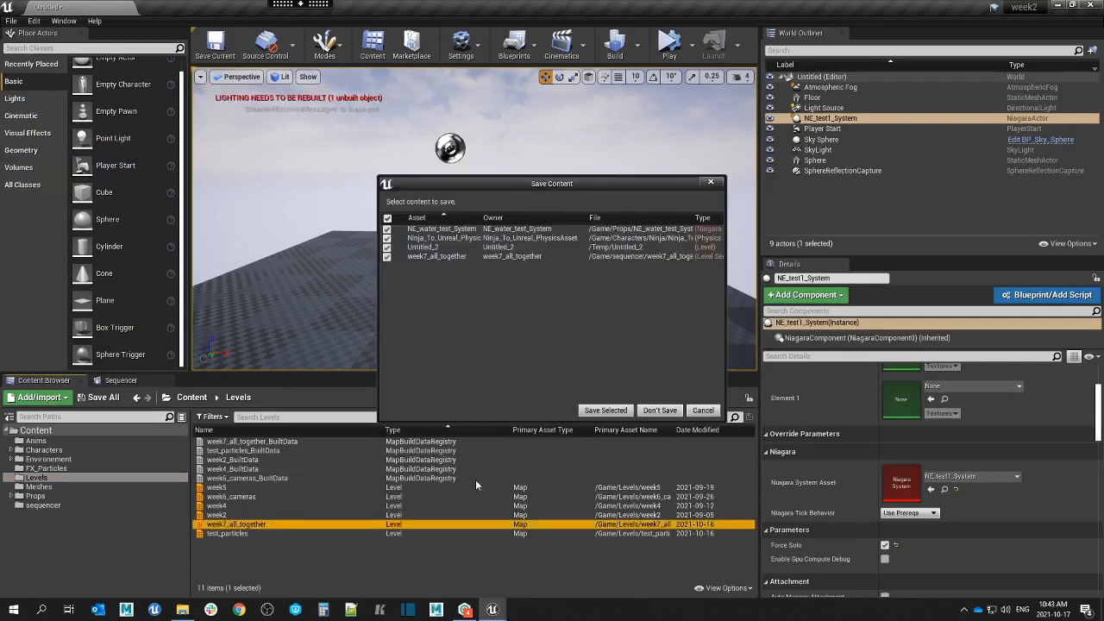
left_click(606, 411)
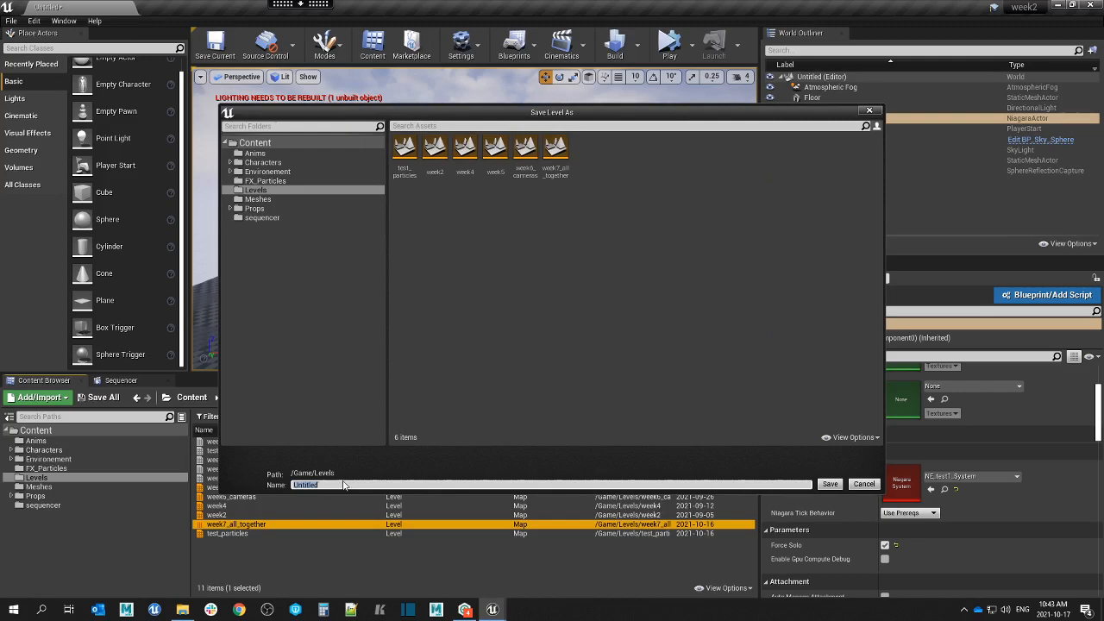
double_click(405, 151)
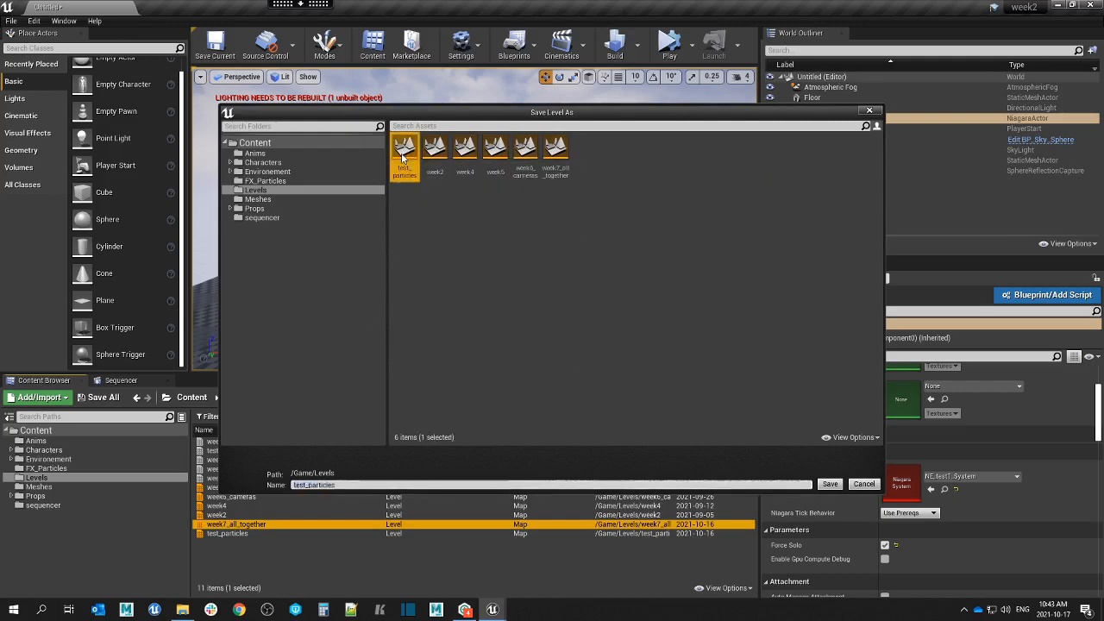
left_click(601, 331)
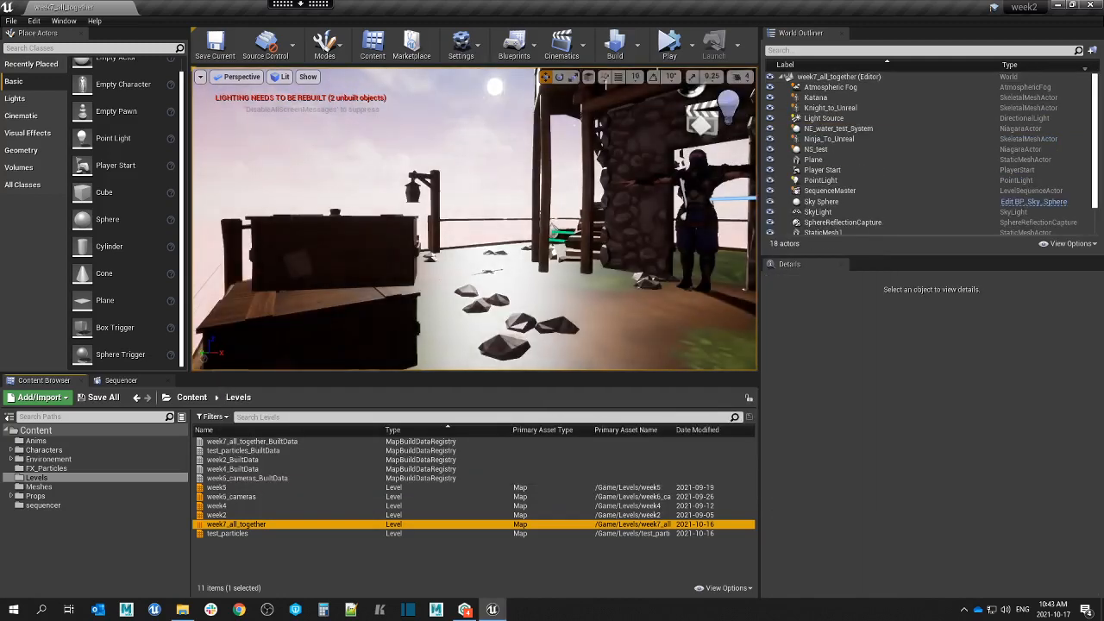
Open the week7_all_together level sequence, lock the viewport to its camera cuts, and scrub to frame 383.
right_click_drag(473, 219, 461, 237)
left_click(43, 504)
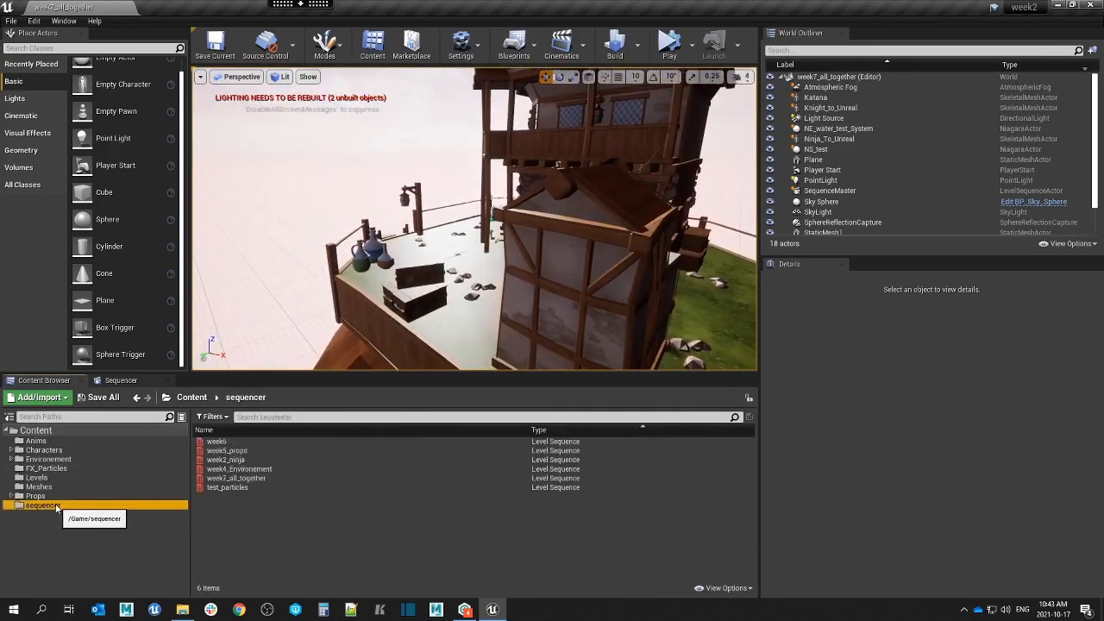
double_click(267, 480)
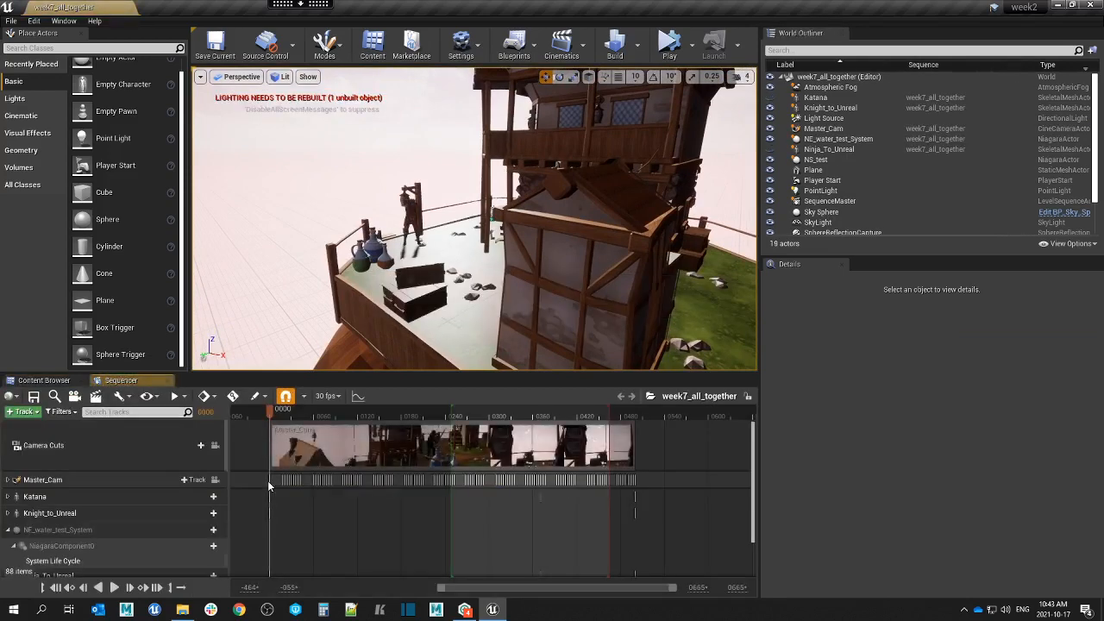
left_click(215, 445)
left_click_drag(272, 413, 552, 418)
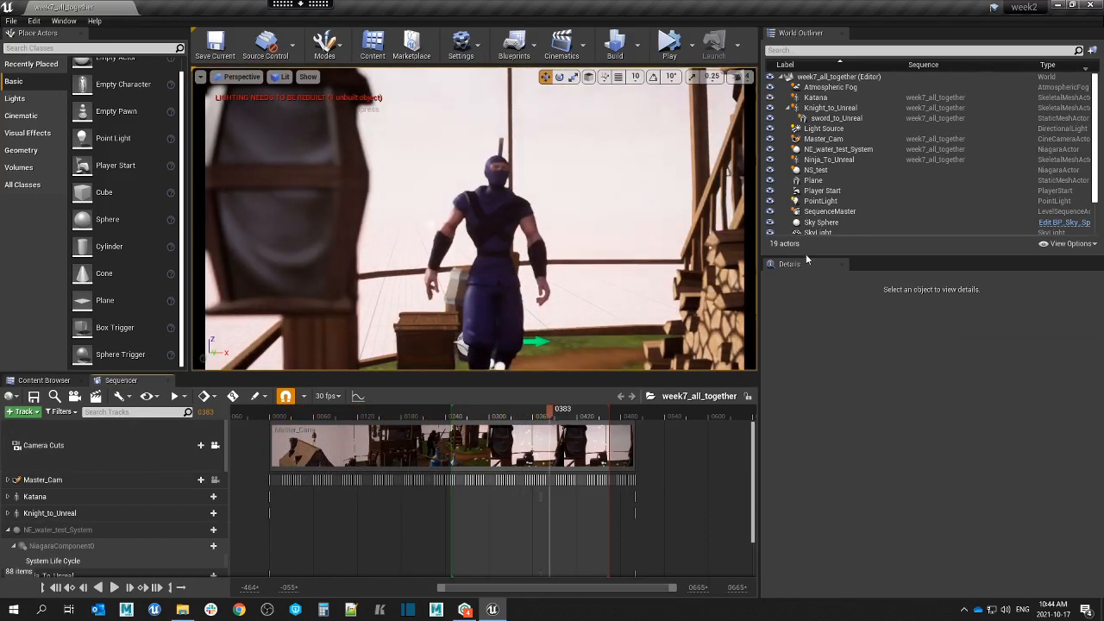
Delete the NE_water_test_System actor from the level despite its references, and remove its track from the sequence.
left_click(857, 152)
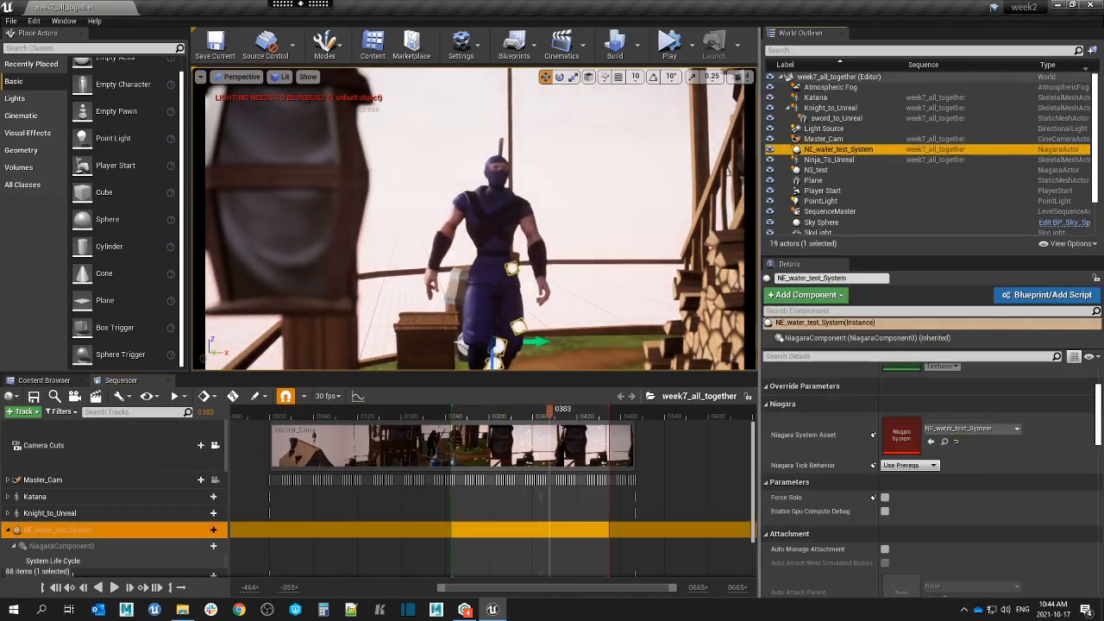
key("Delete")
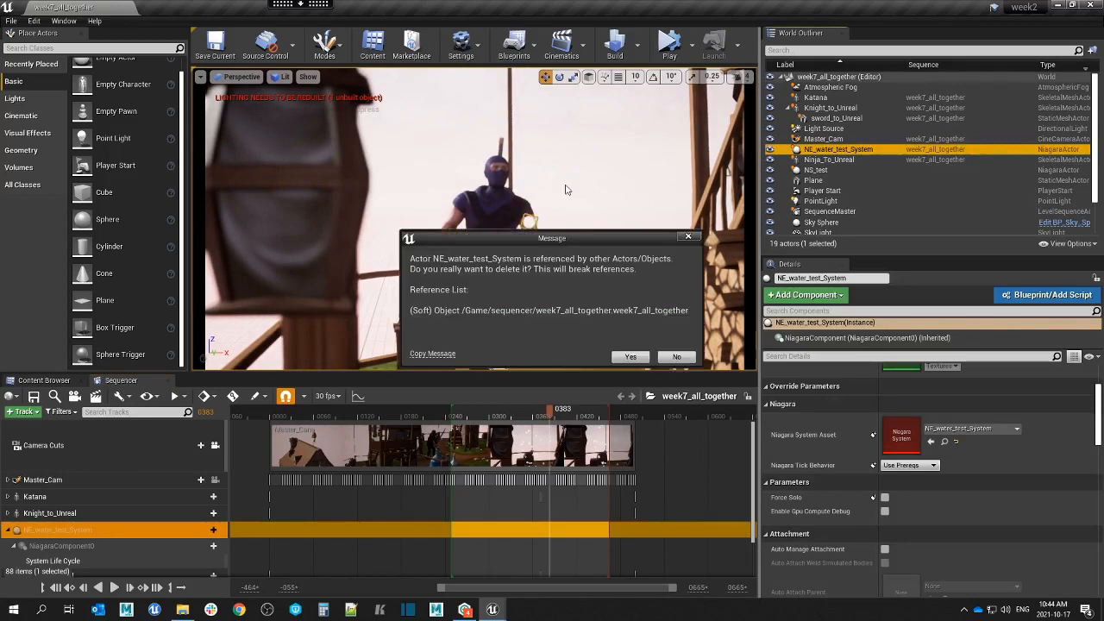
left_click(630, 357)
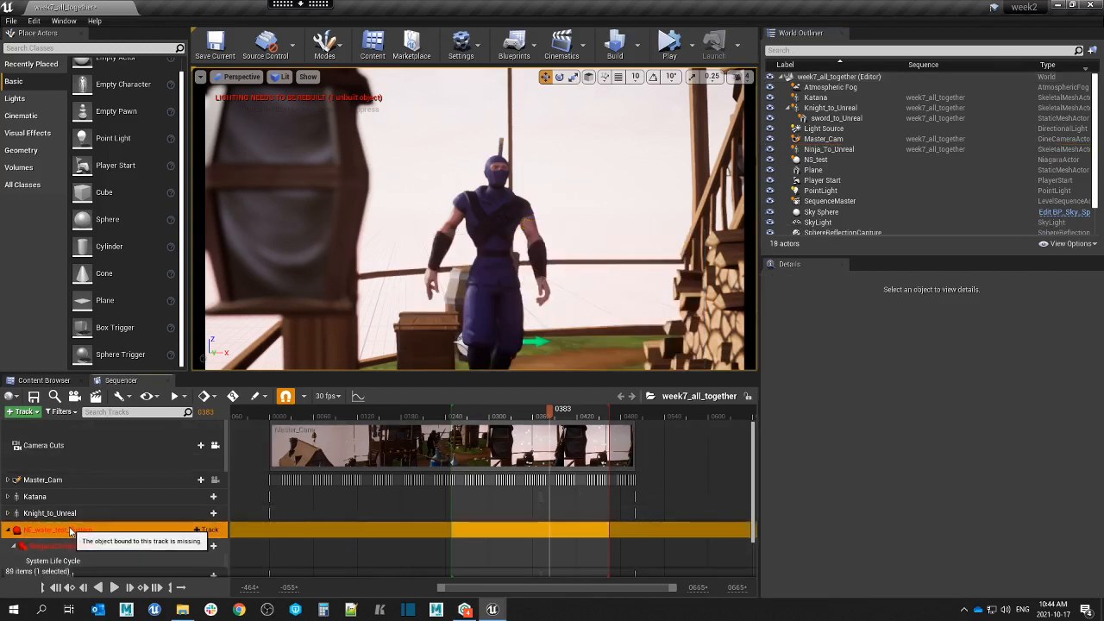
key("Delete")
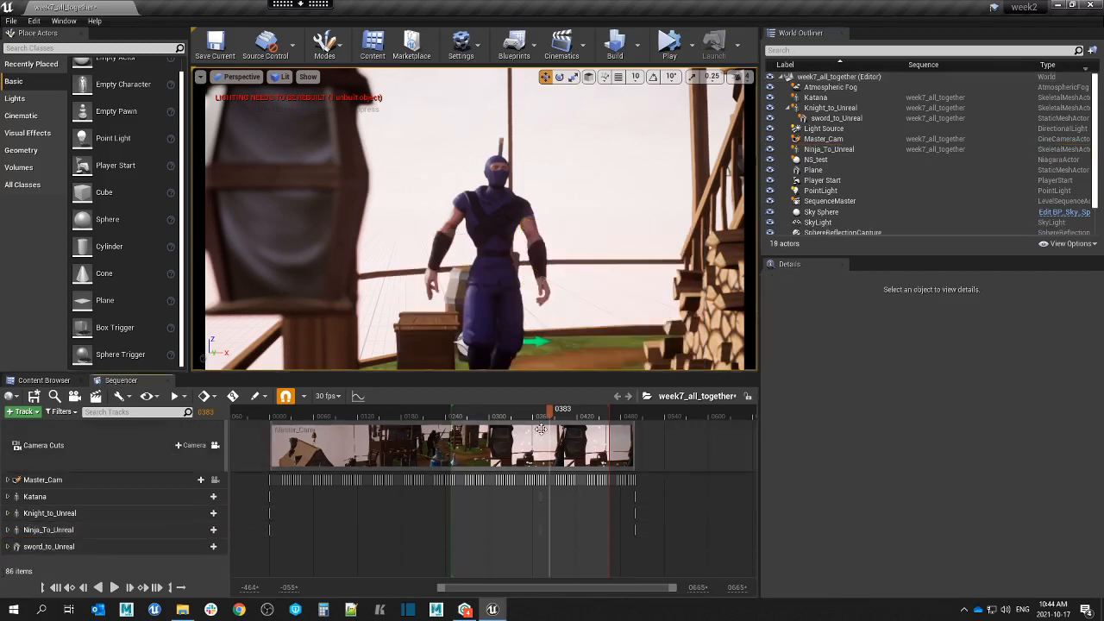
Extend the sequence's playback range from frame 0 to the end of the Master_Cam cut, and release the viewport from the camera cuts.
left_click_drag(448, 413, 272, 413)
mouse_move(556, 417)
left_mouse_down()
mouse_move(297, 414)
mouse_move(636, 417)
mouse_move(527, 418)
mouse_move(554, 421)
mouse_move(545, 425)
left_mouse_up()
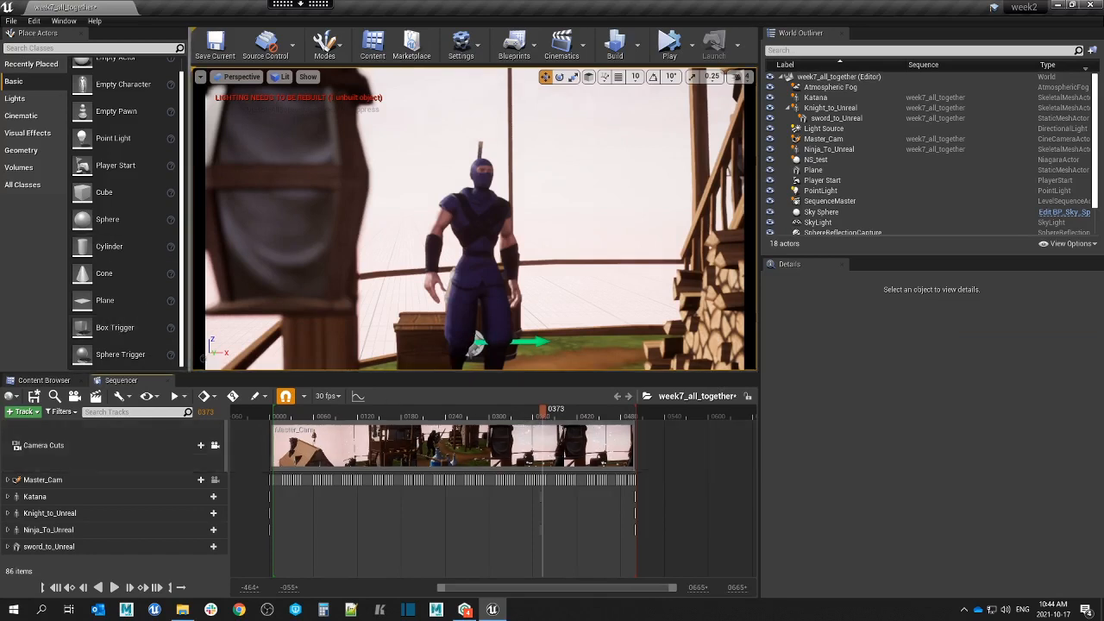
left_click(215, 445)
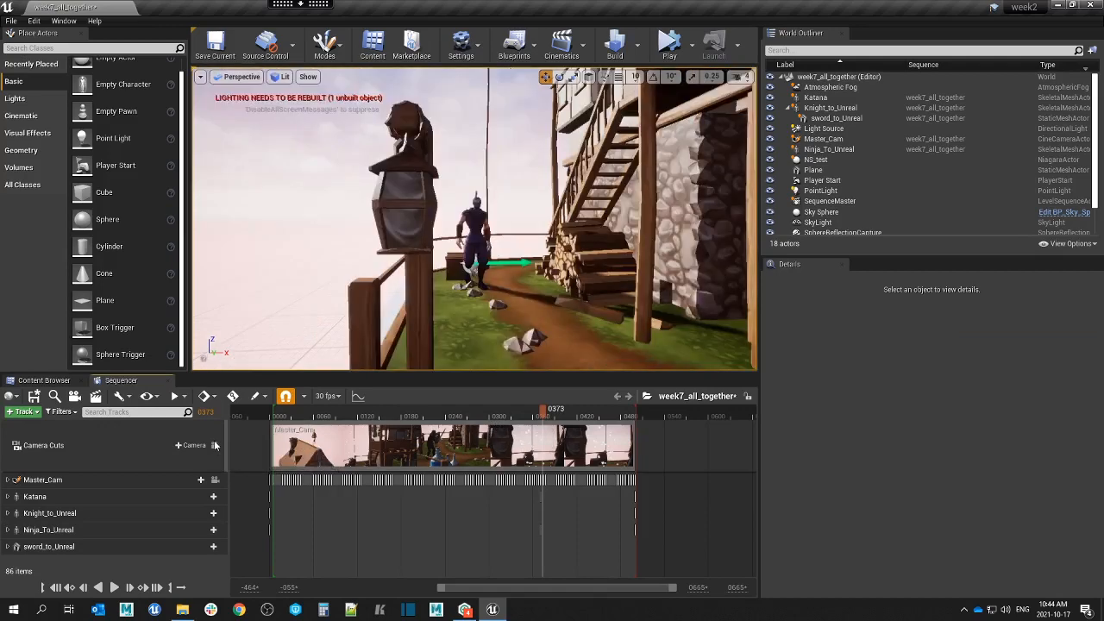
left_click(43, 380)
left_click(329, 552)
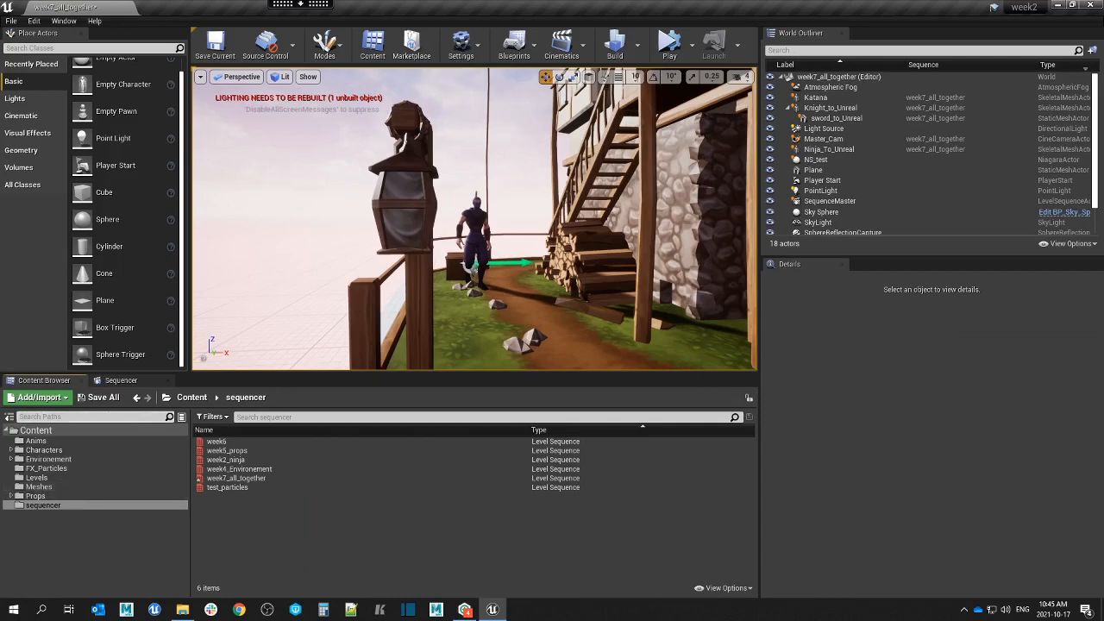
left_click(296, 12)
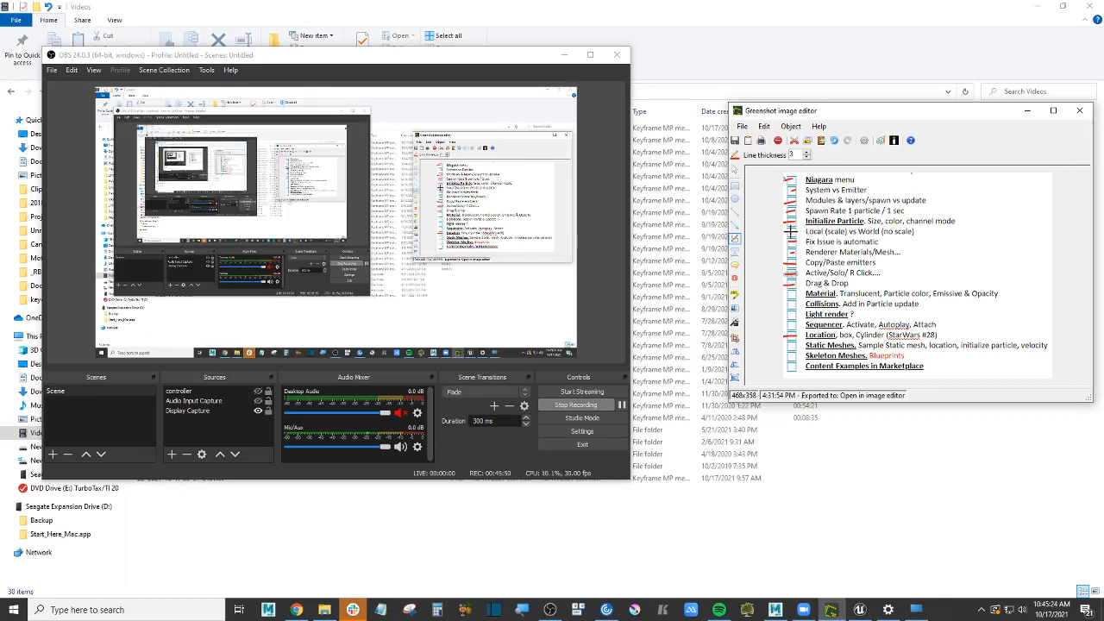
left_click(917, 610)
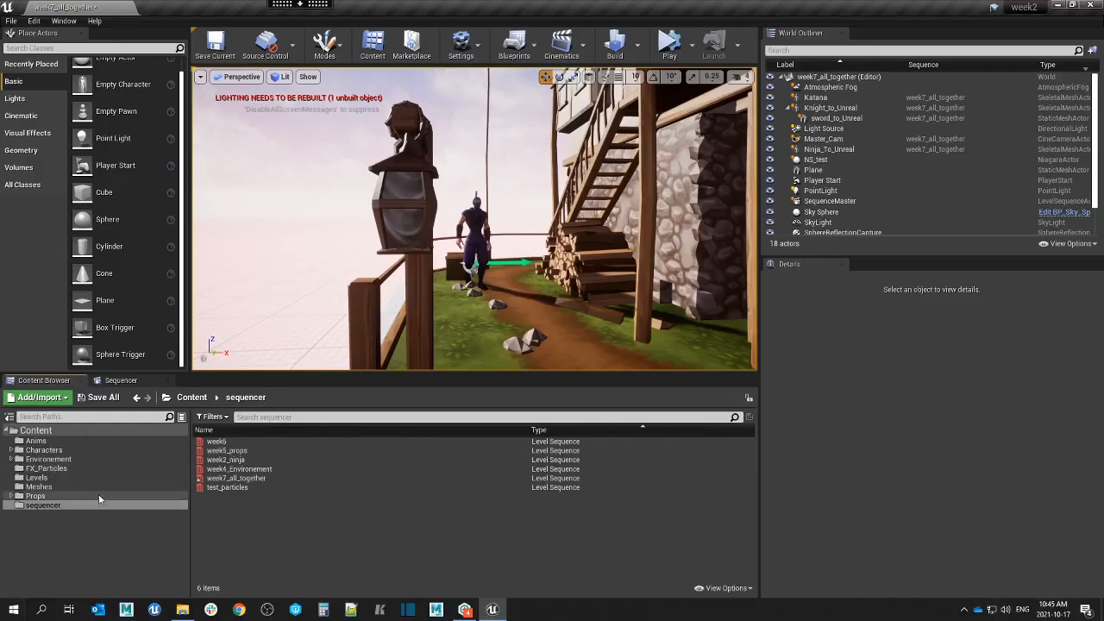
Create a new Niagara emitter in the FX_Particles folder from the Fountain template.
left_click(59, 470)
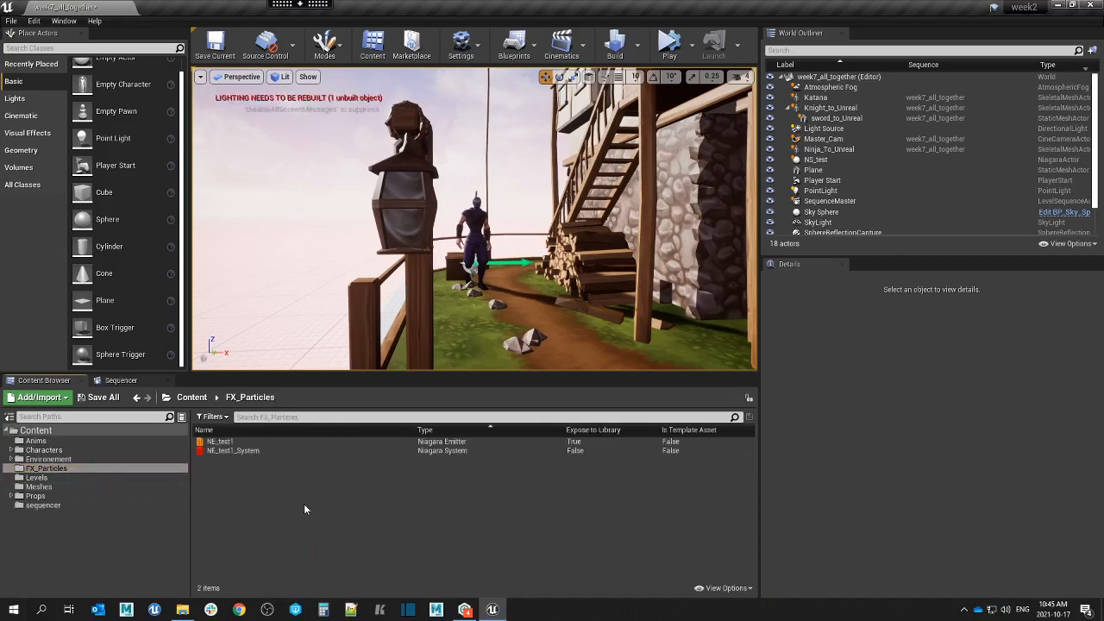
right_click(301, 483)
mouse_move(321, 474)
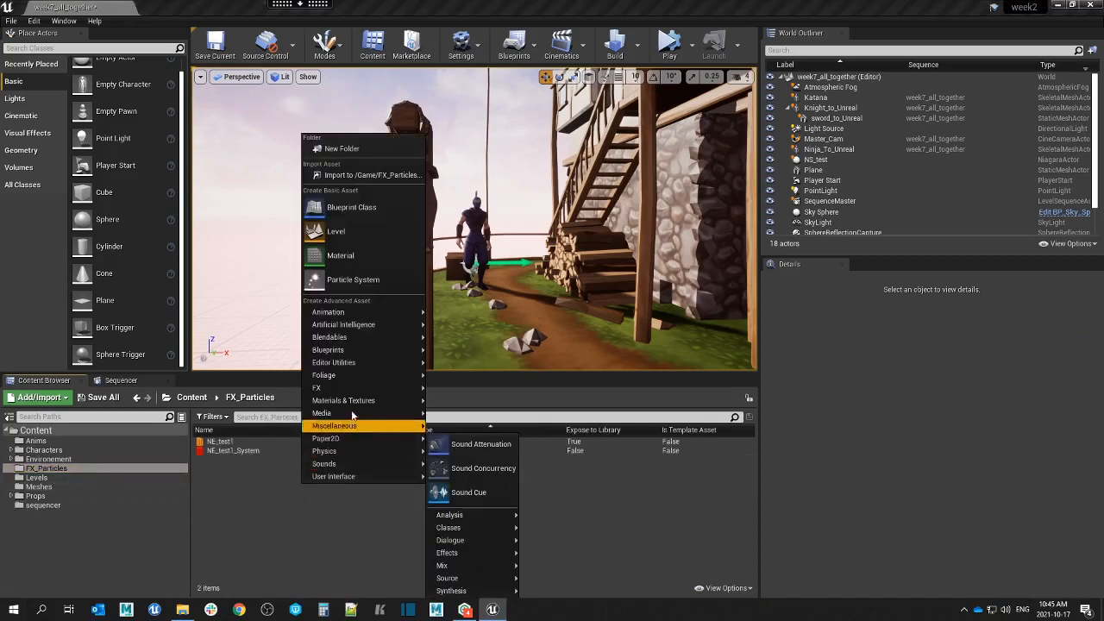
mouse_move(356, 389)
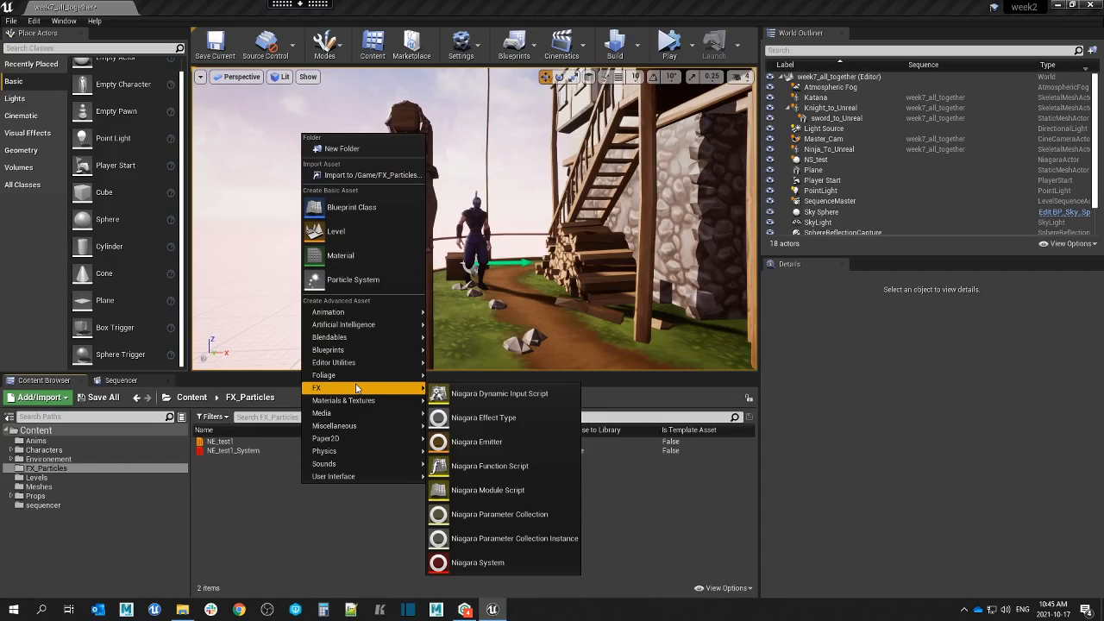
left_click(518, 442)
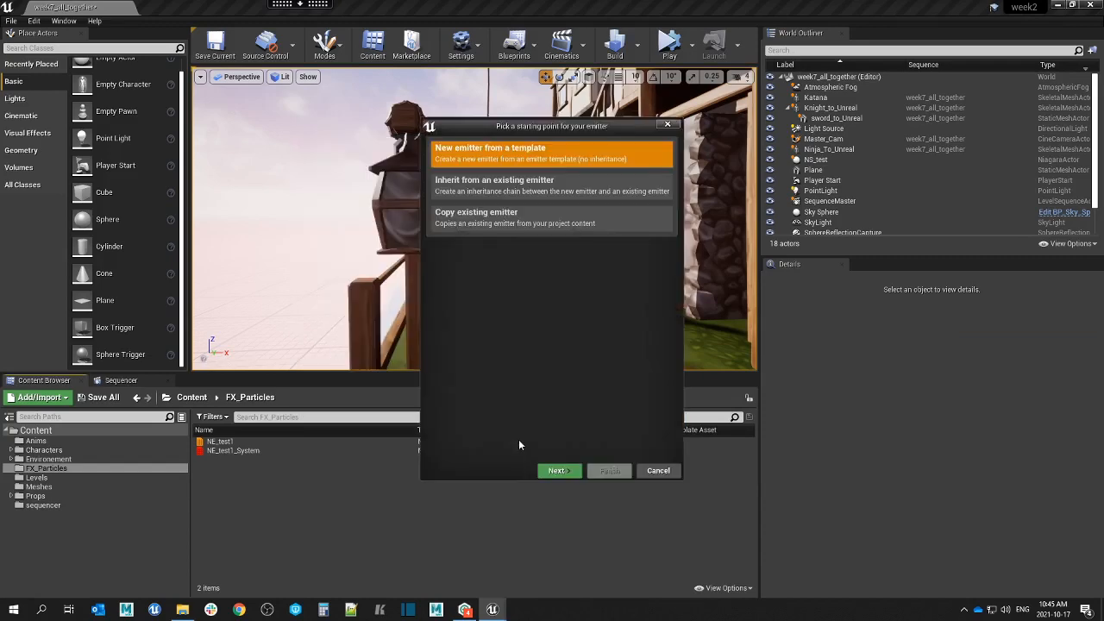
left_click(561, 470)
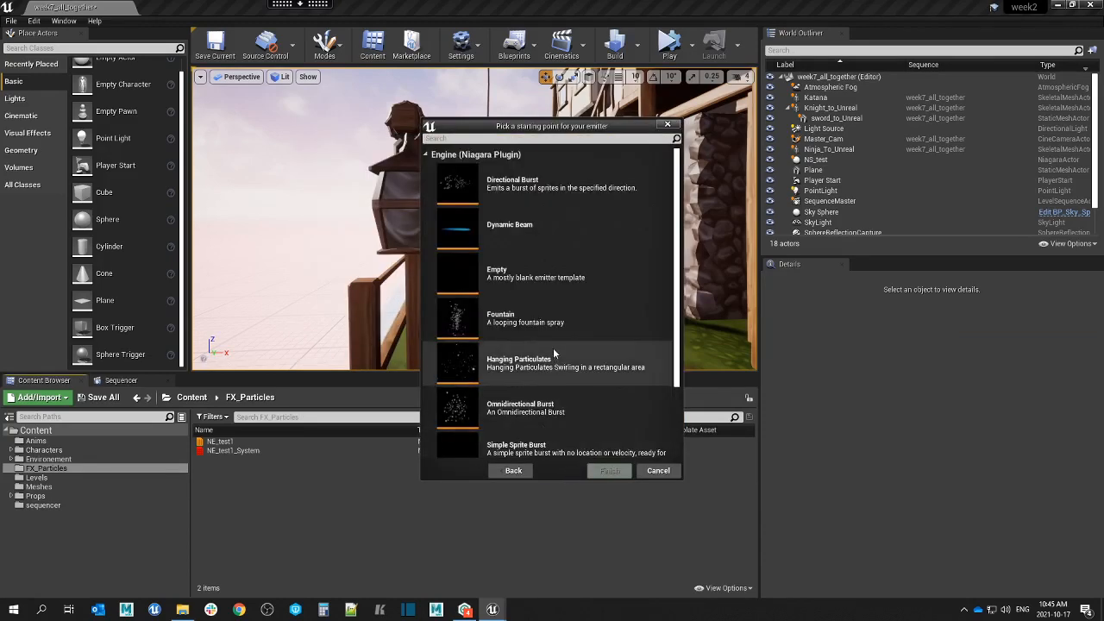
scroll(554, 353, "down", 1)
scroll(545, 303, "up", 1)
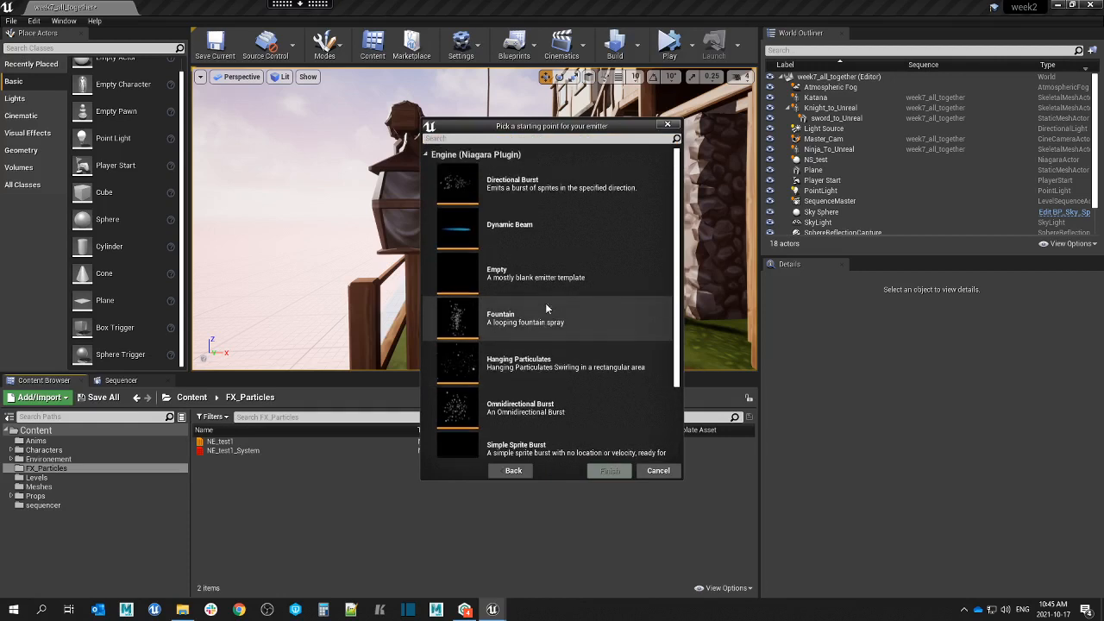
scroll(539, 226, "down", 1)
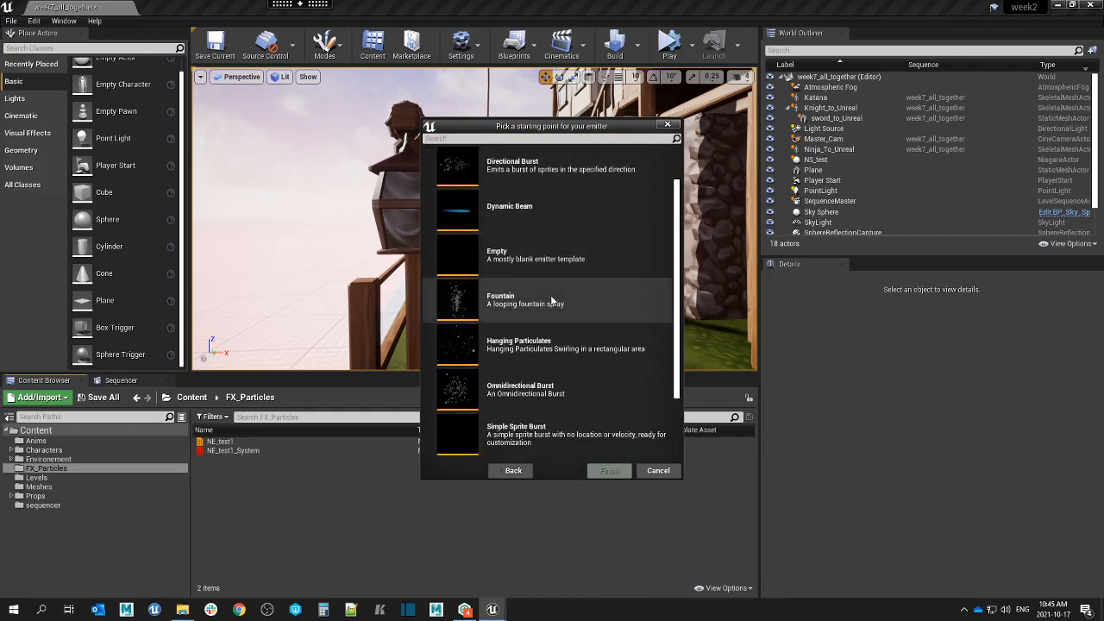
scroll(530, 303, "down", 2)
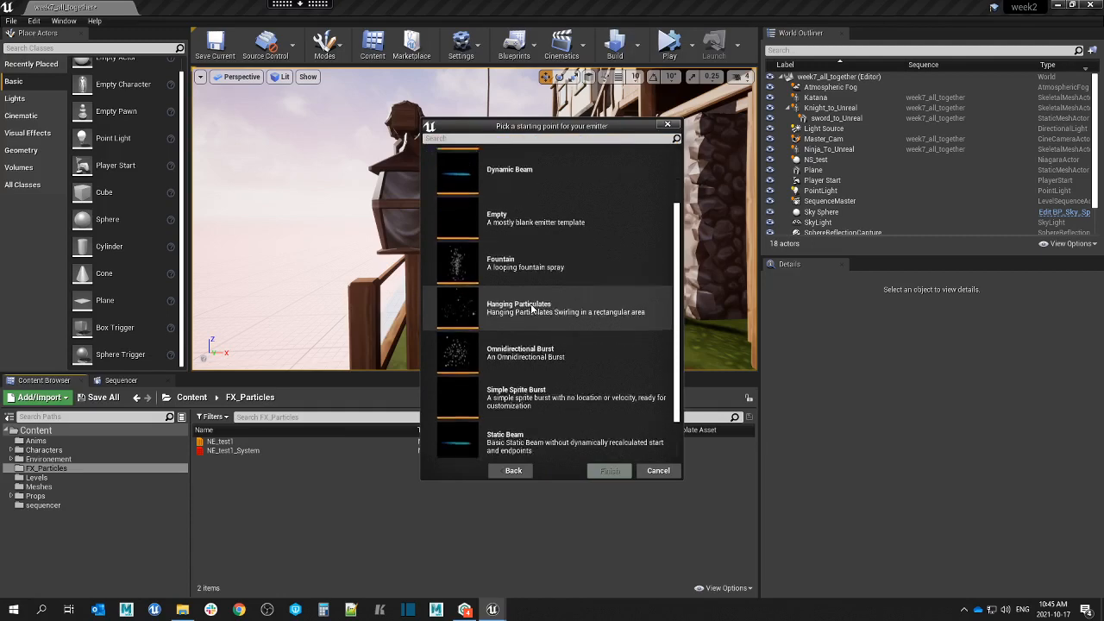
scroll(541, 324, "up", 3)
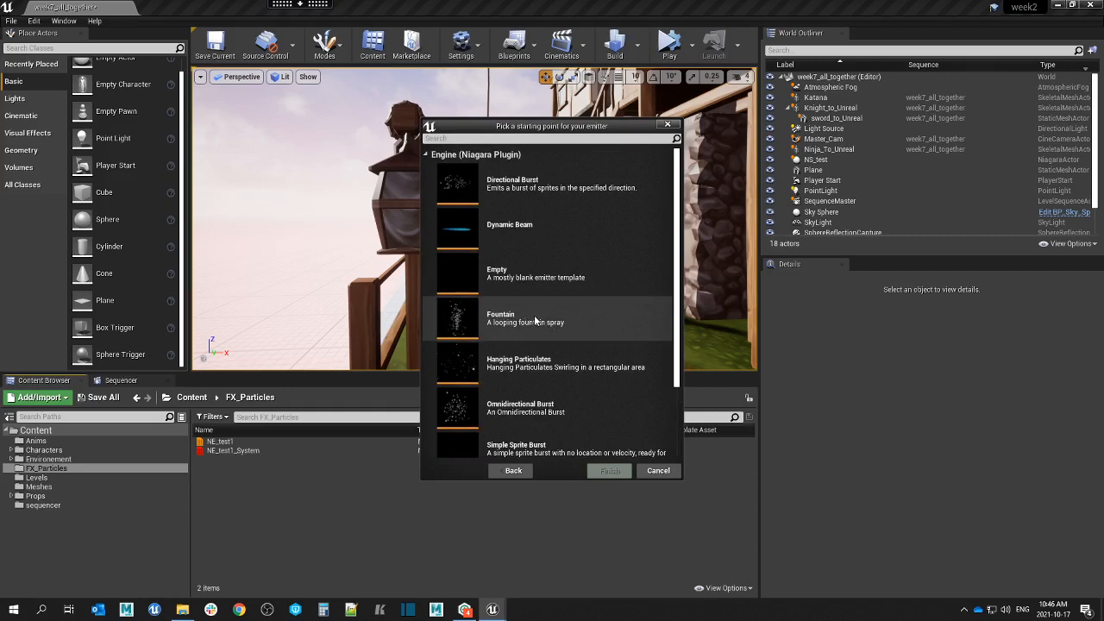
left_click(535, 320)
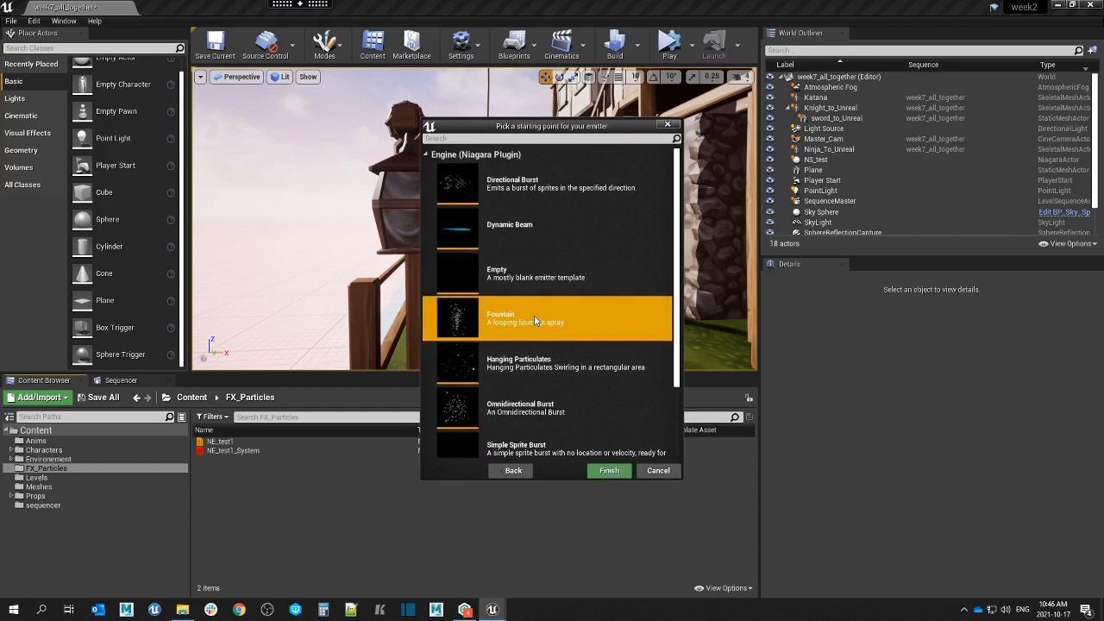
left_click(613, 473)
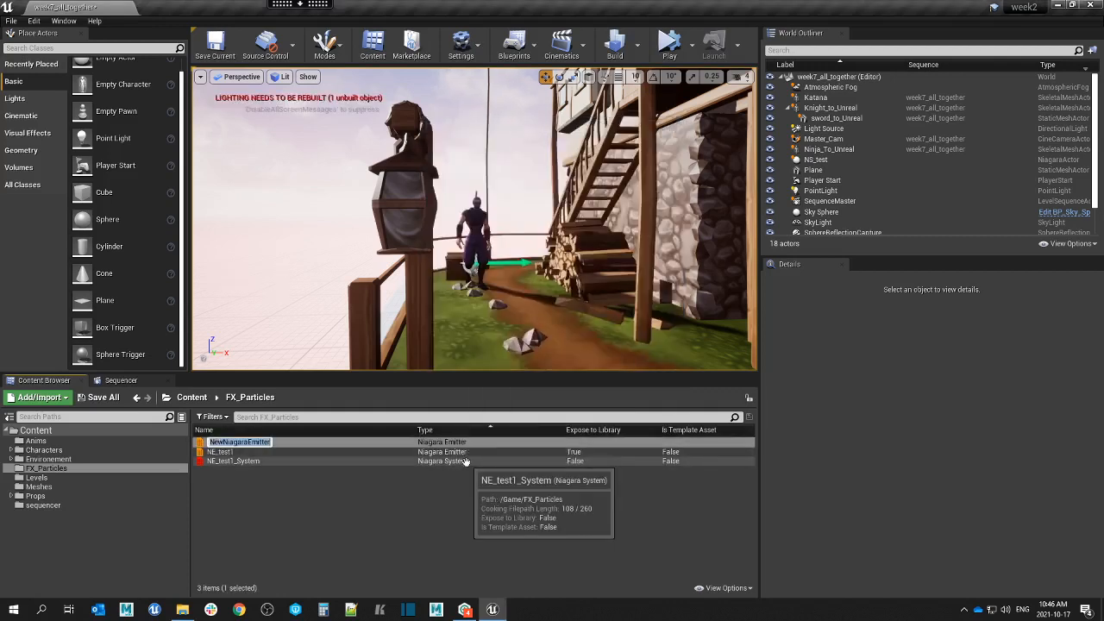
Name the new emitter NE_fountain and open it for editing, with its fountain preview in view.
type("NE")
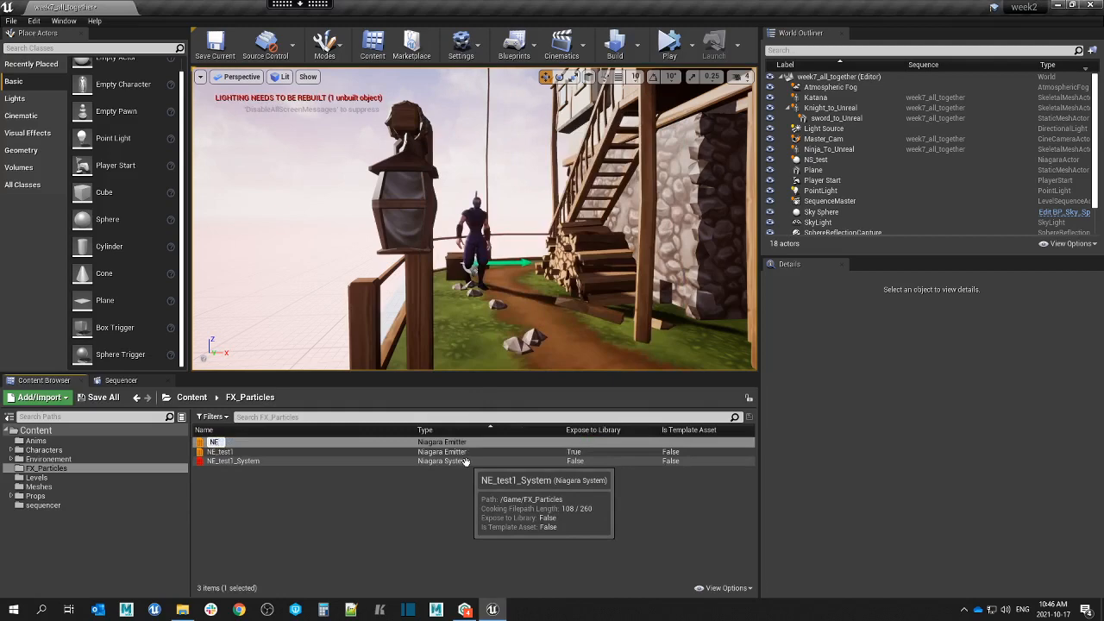
type("_fountain")
key("Return")
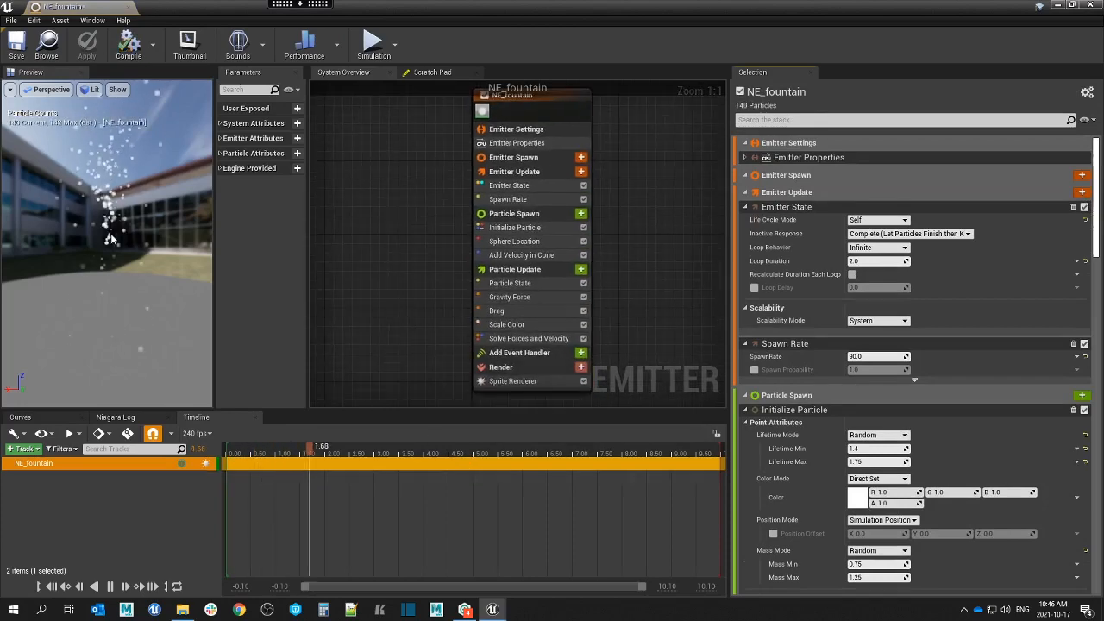
left_click_drag(110, 240, 168, 231)
left_click(576, 97)
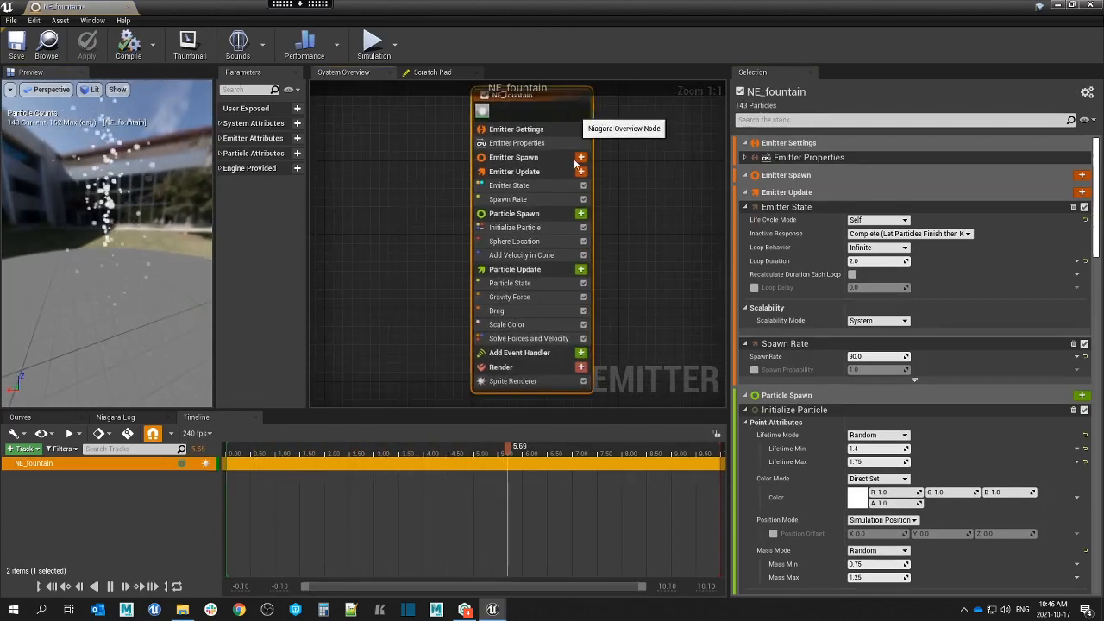
Set the particle color in the Initialize Particle module to a saturated blue (R 0.037358, G 0.0, B 1.0).
left_click(543, 186)
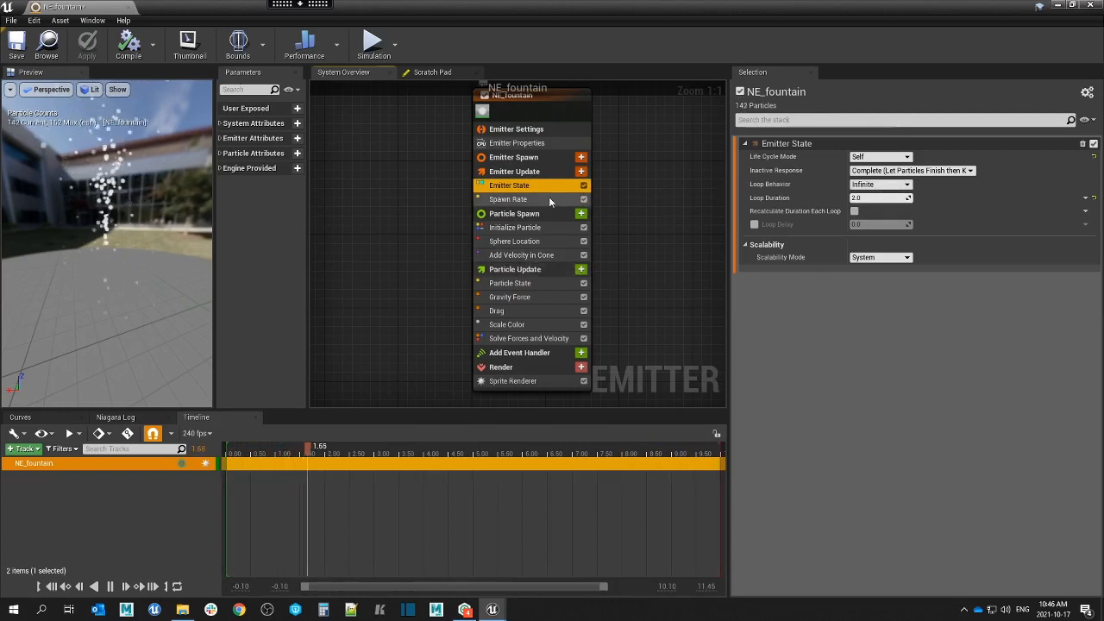
left_click(530, 200)
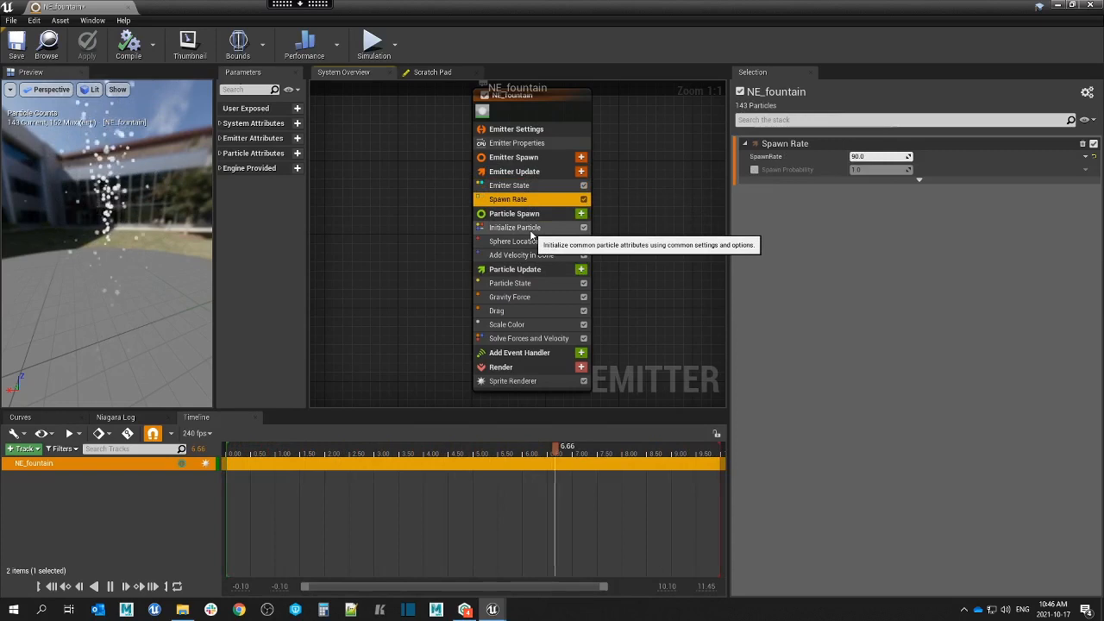
left_click(534, 187)
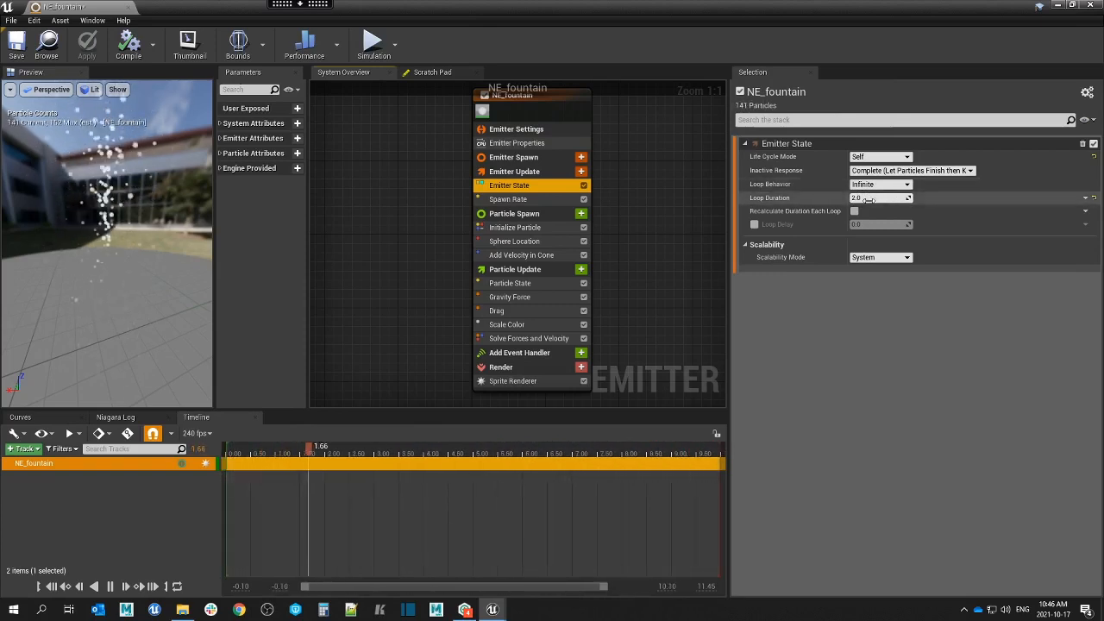
left_click(541, 228)
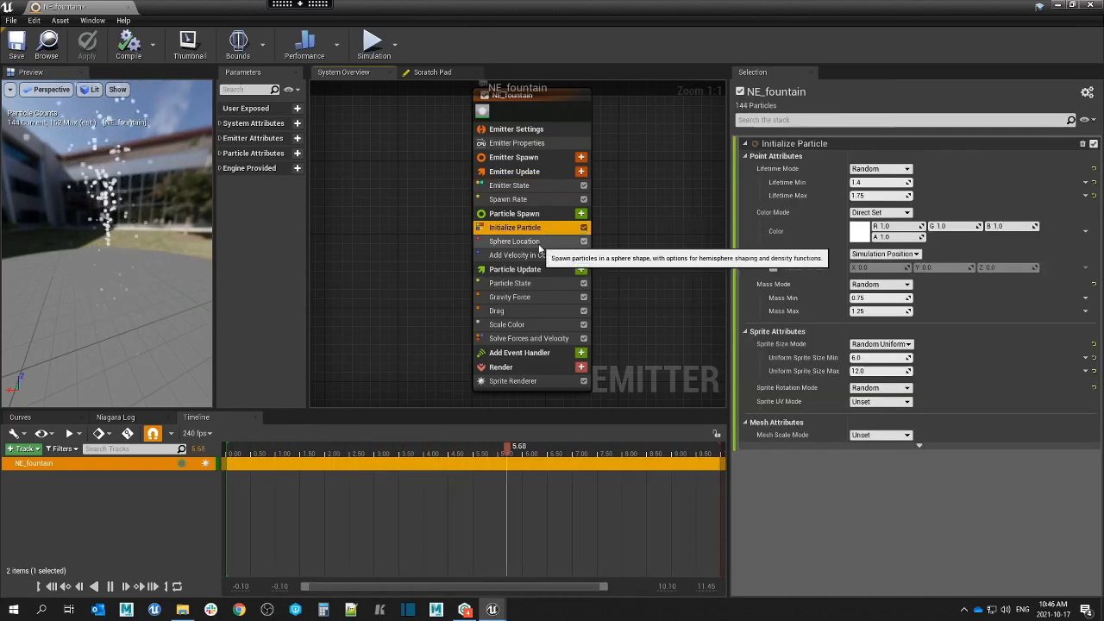
left_click(860, 231)
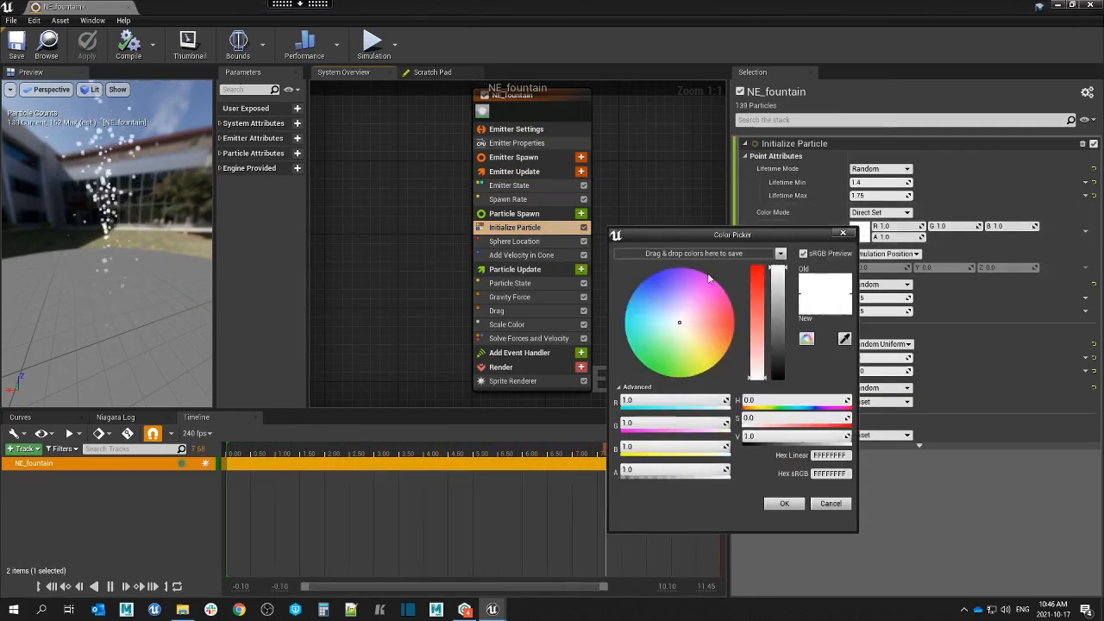
left_click(653, 273)
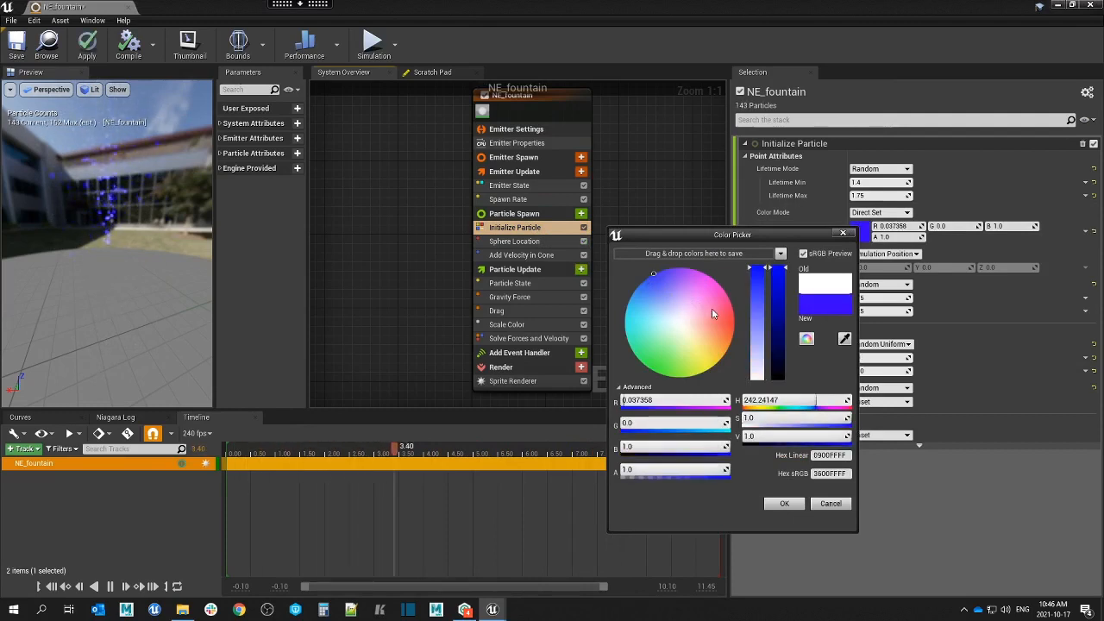
left_click(797, 506)
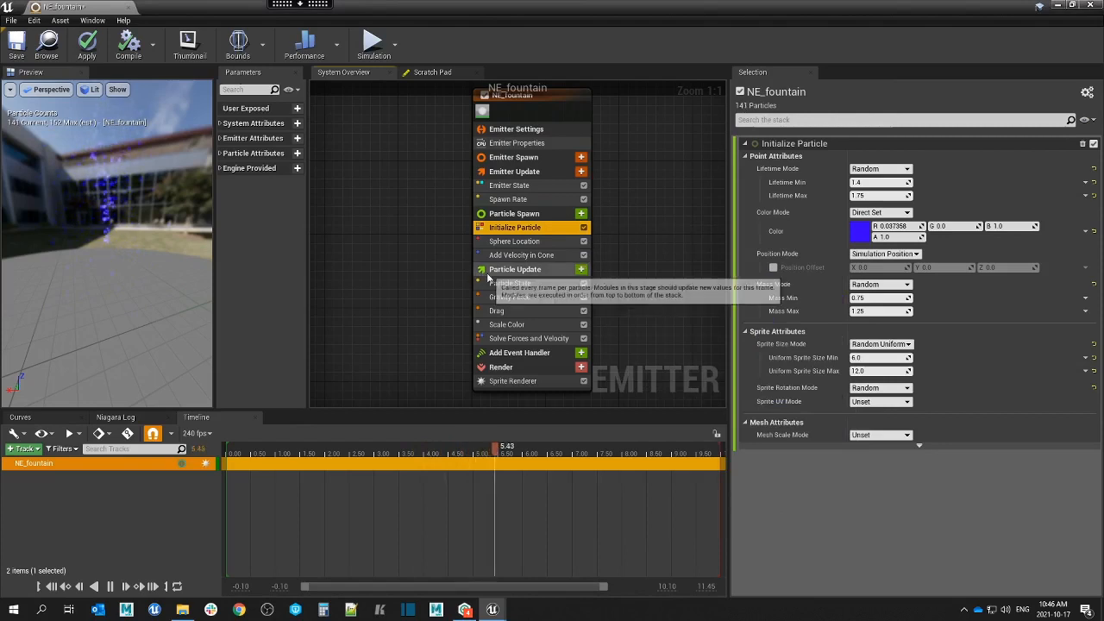
Set the sphere radius of the Sphere Location module to 33 and inspect the particle spread in the preview.
left_click(511, 244)
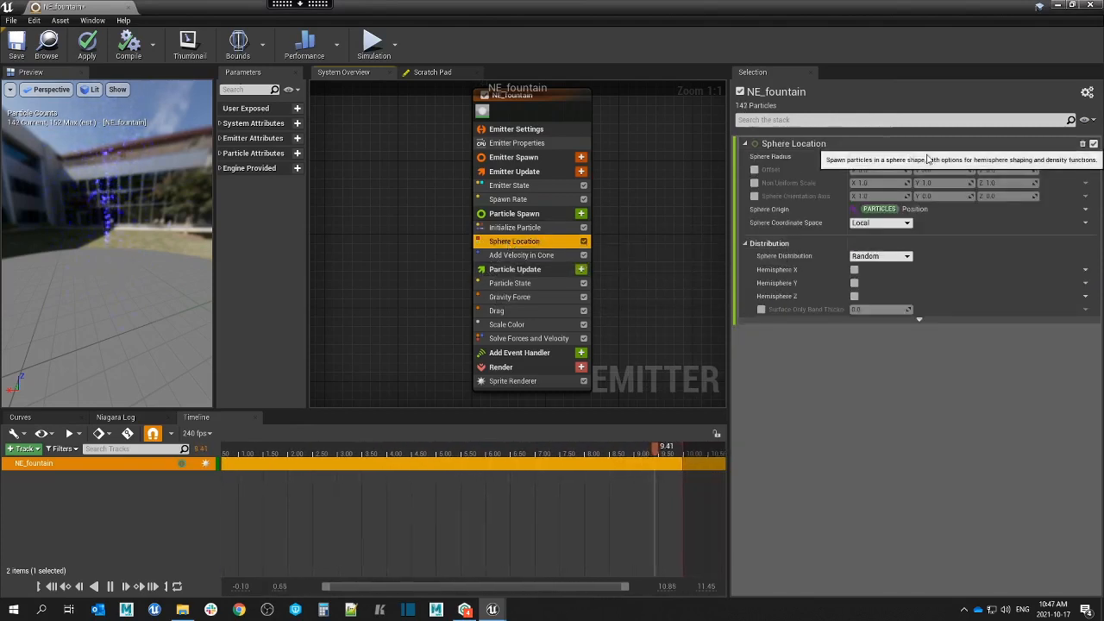
left_click(878, 156)
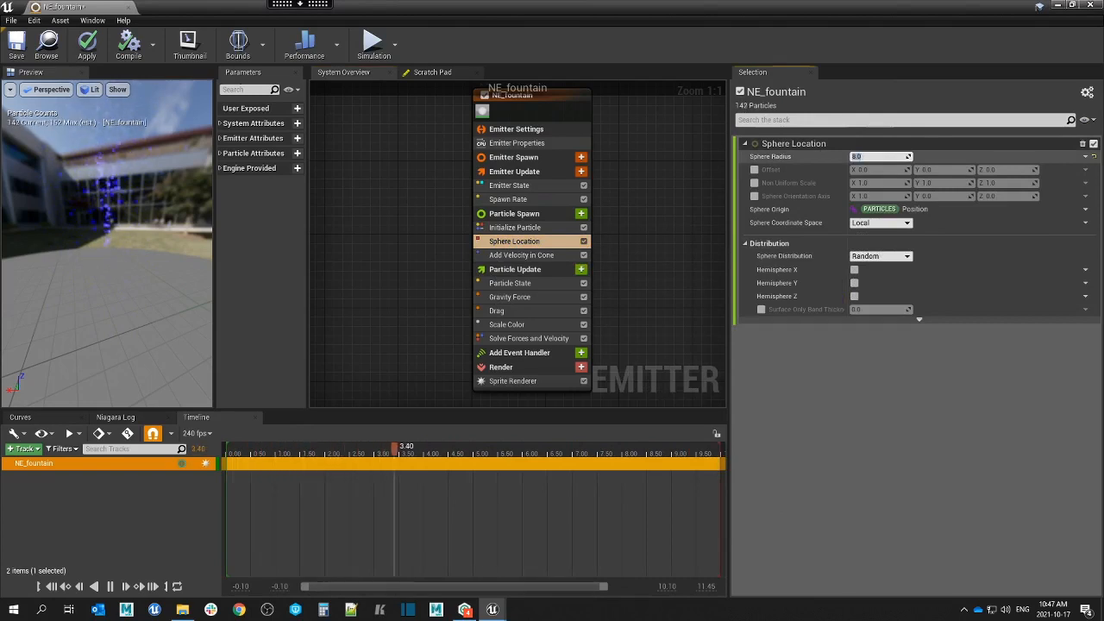
type("33")
key("Return")
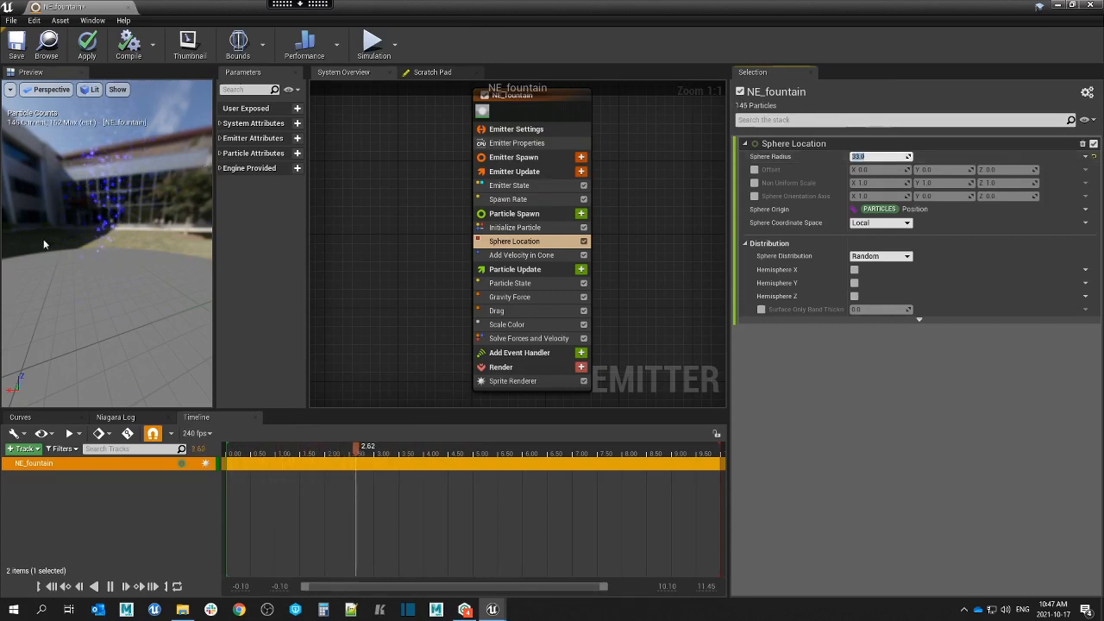
left_click_drag(44, 244, 7, 244)
left_click_drag(117, 219, 133, 219)
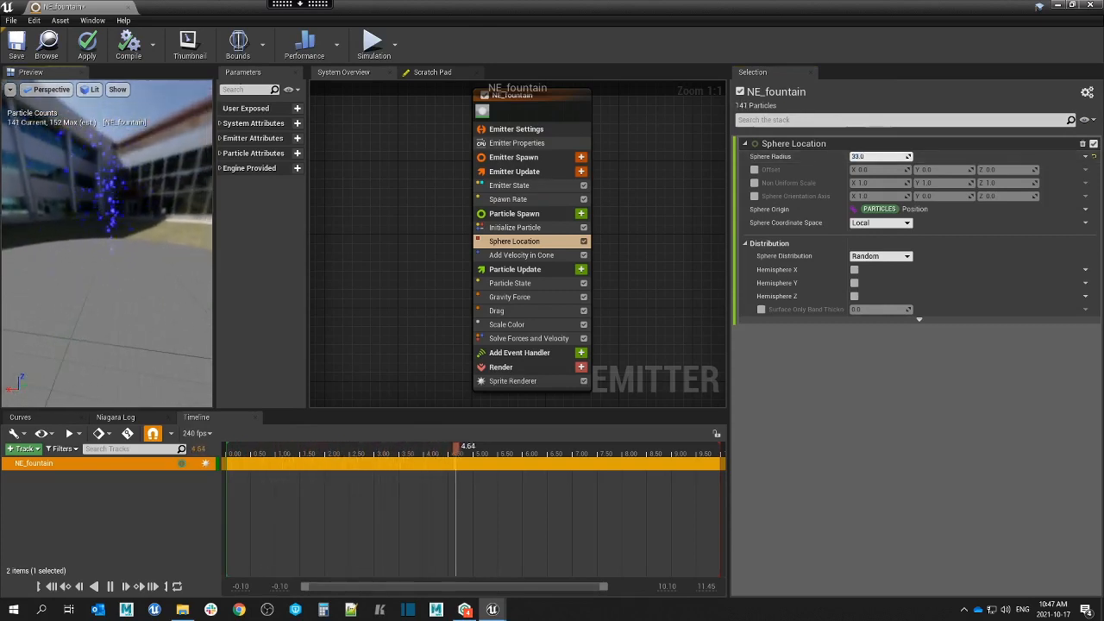
Show the emitter bounds in the preview and set the sphere radius to 66.
left_click(242, 49)
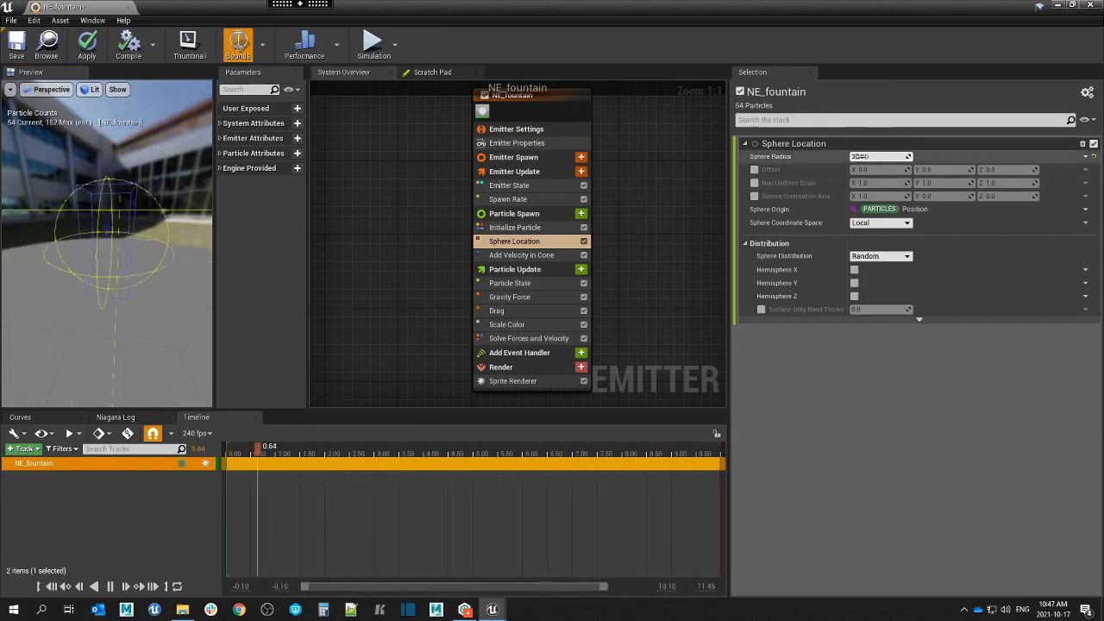
type("66")
key("Return")
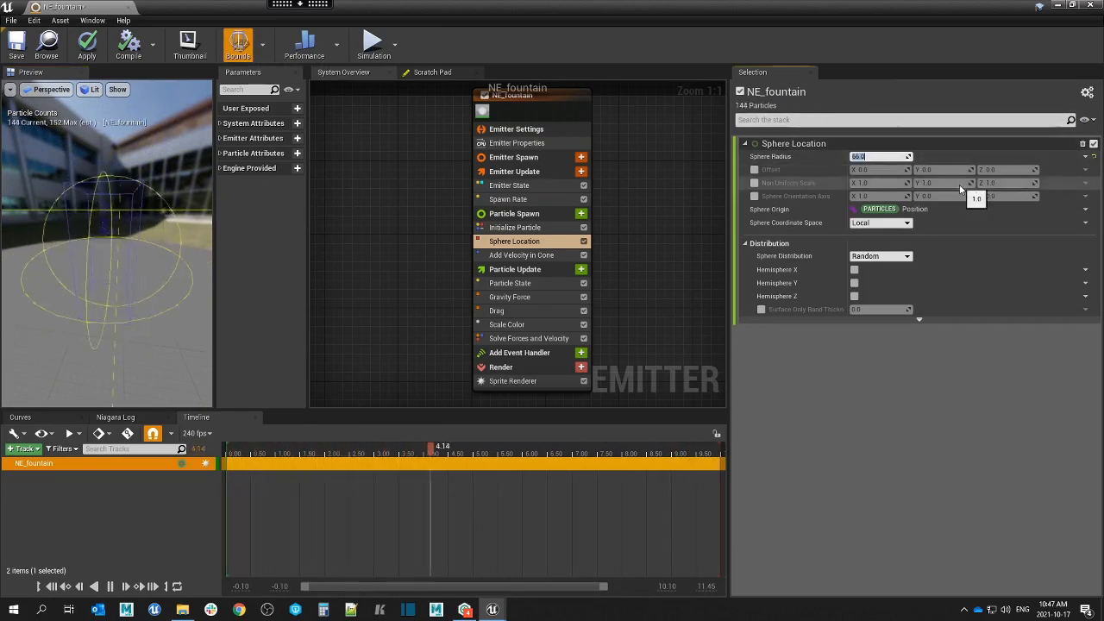
Set the Sphere Location radius to 30 and hide the emitter bounds in the preview.
type("30")
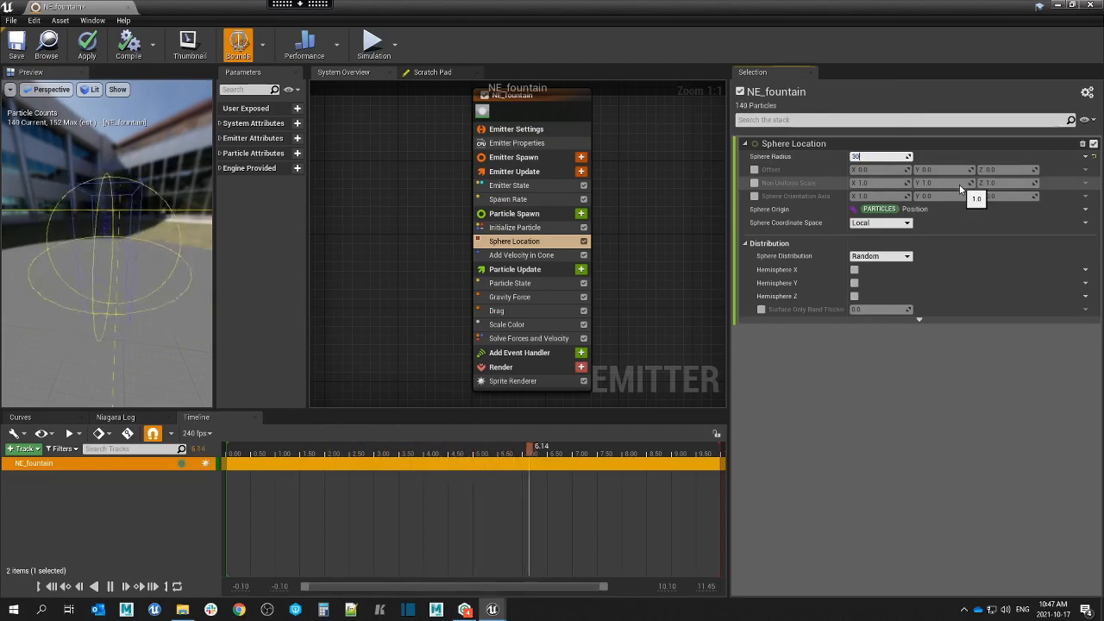
key("Return")
left_click_drag(69, 217, 62, 239)
left_click(241, 54)
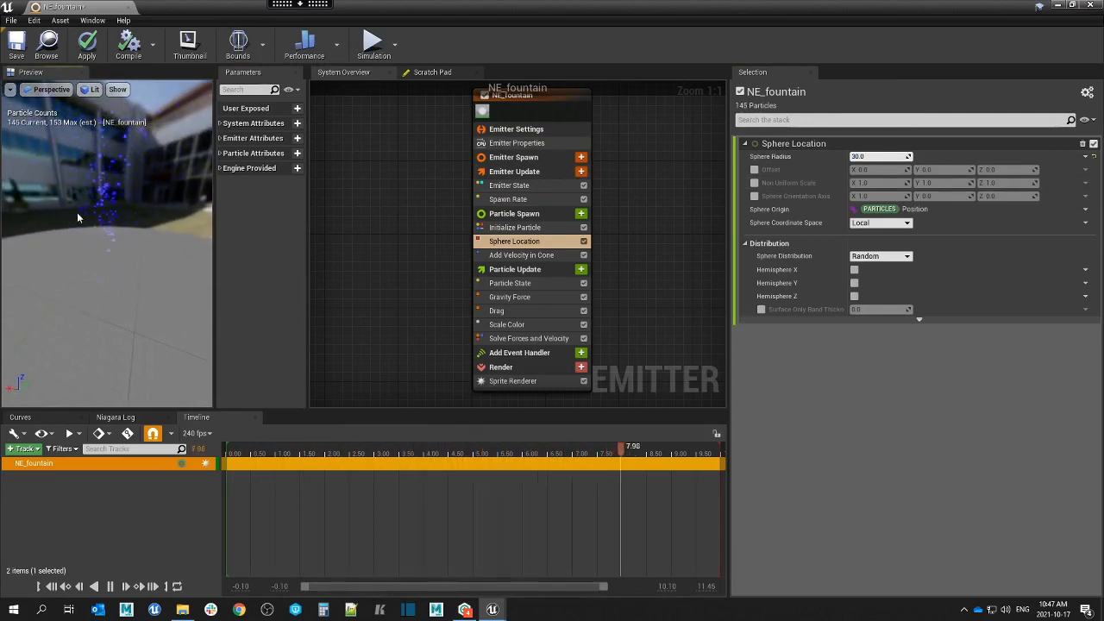
Try the Uniform sphere distribution in the Sphere Location module, and return it to Random.
left_click(876, 257)
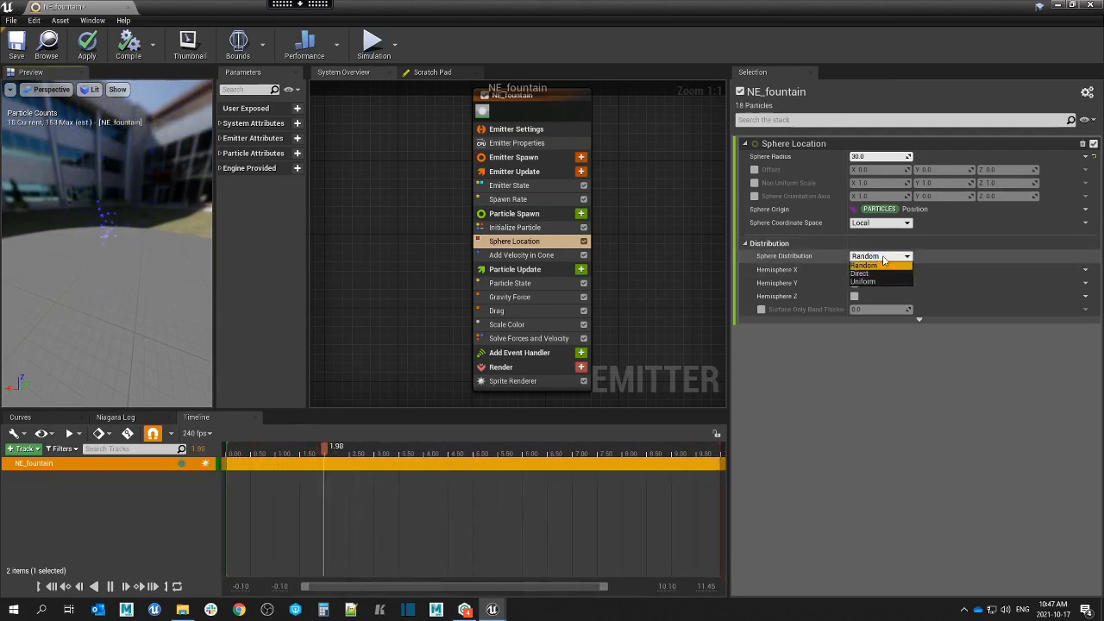
left_click(864, 281)
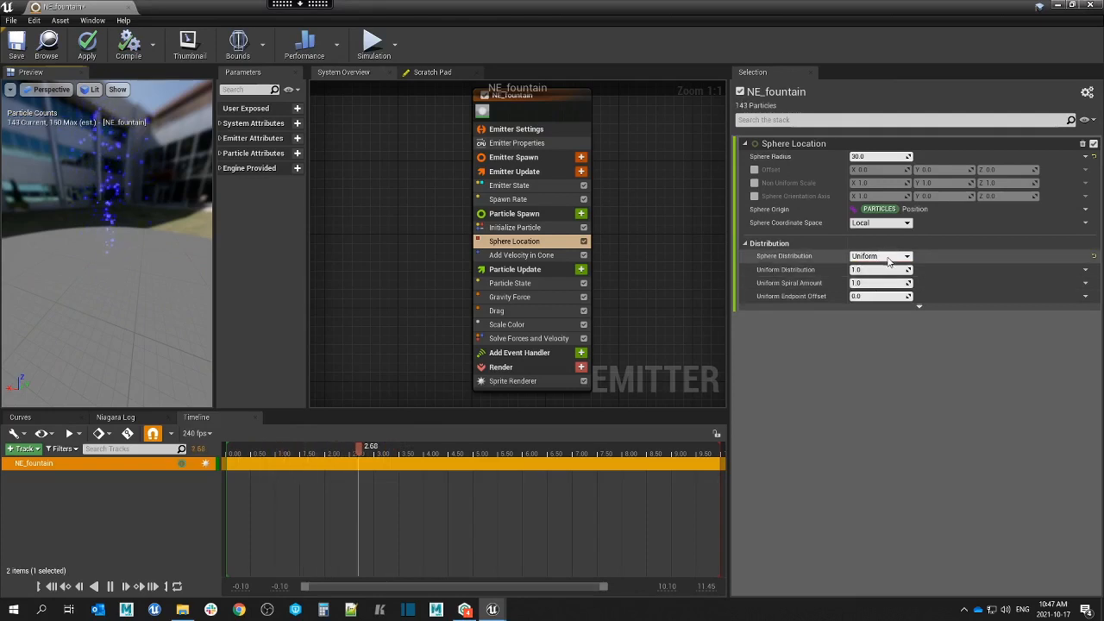
left_click(888, 258)
left_click(874, 268)
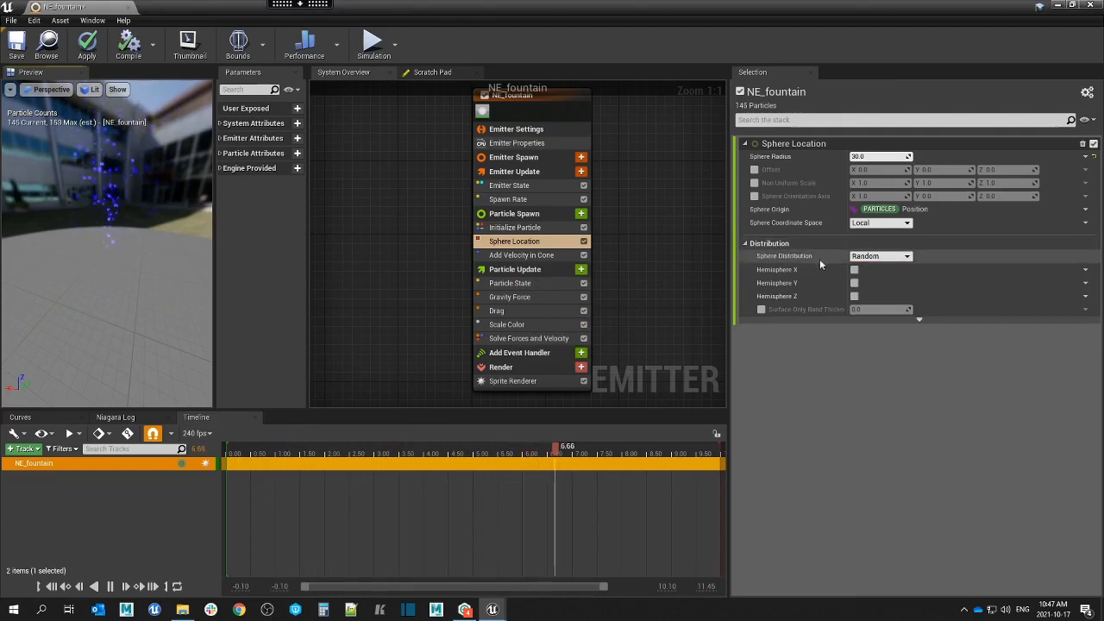
mouse_move(813, 258)
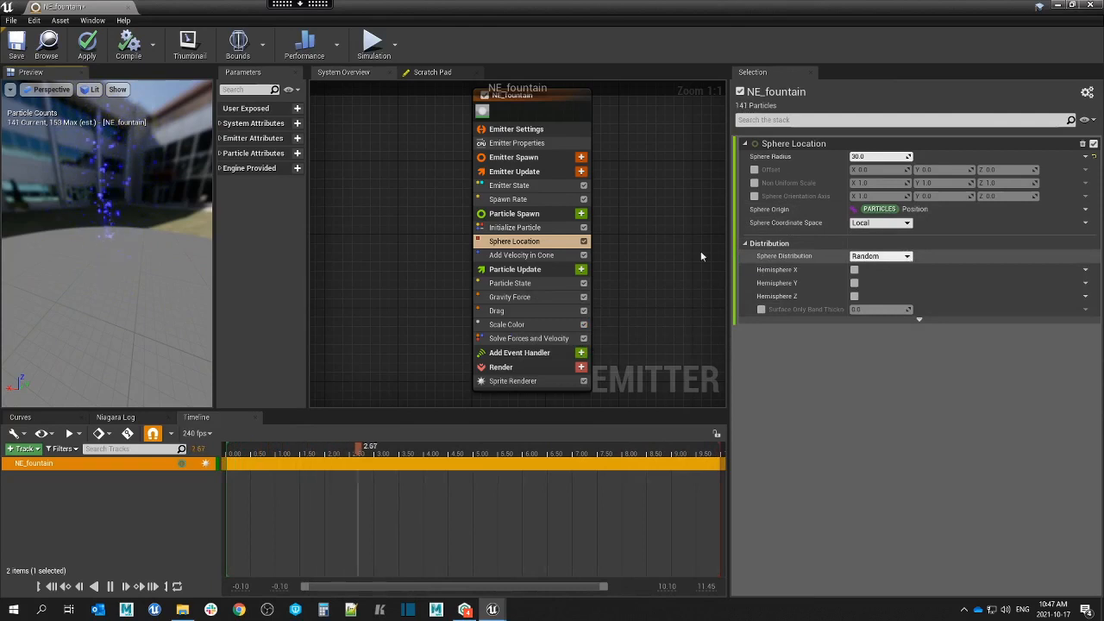
Disable and re-enable the Add Velocity in Cone module to compare its effect, and set its cone angle to 50.
left_click(522, 255)
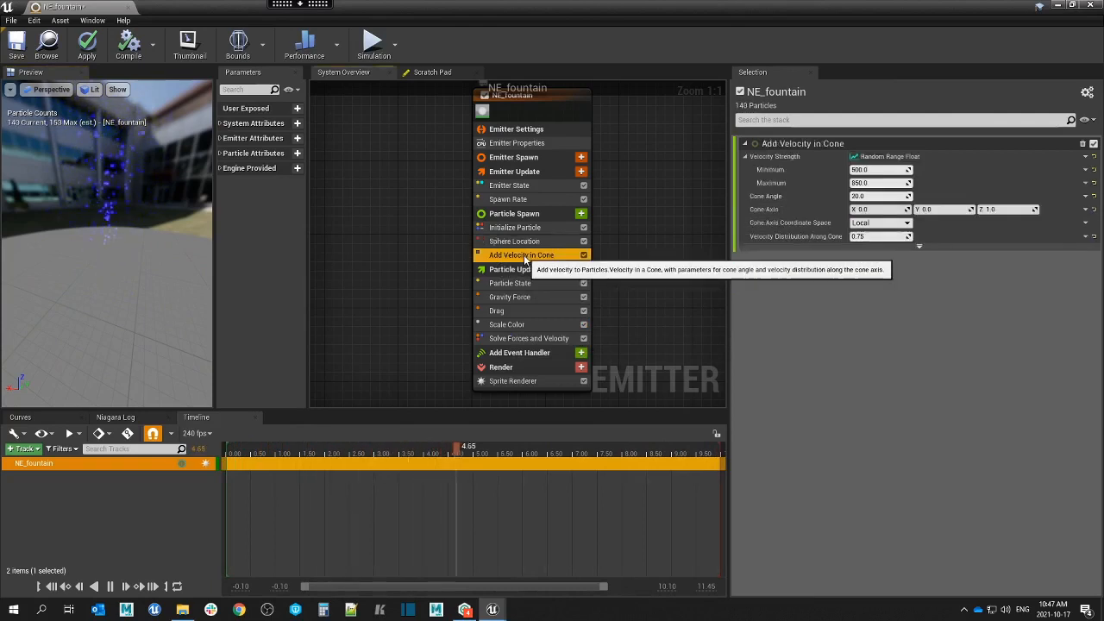
left_click(584, 256)
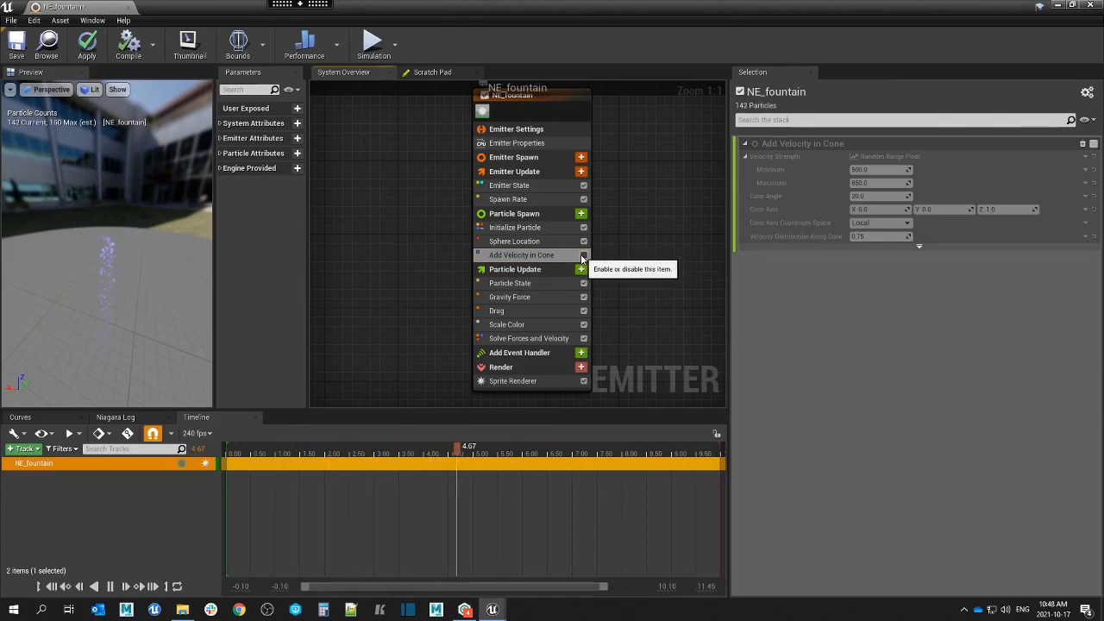
left_click(584, 255)
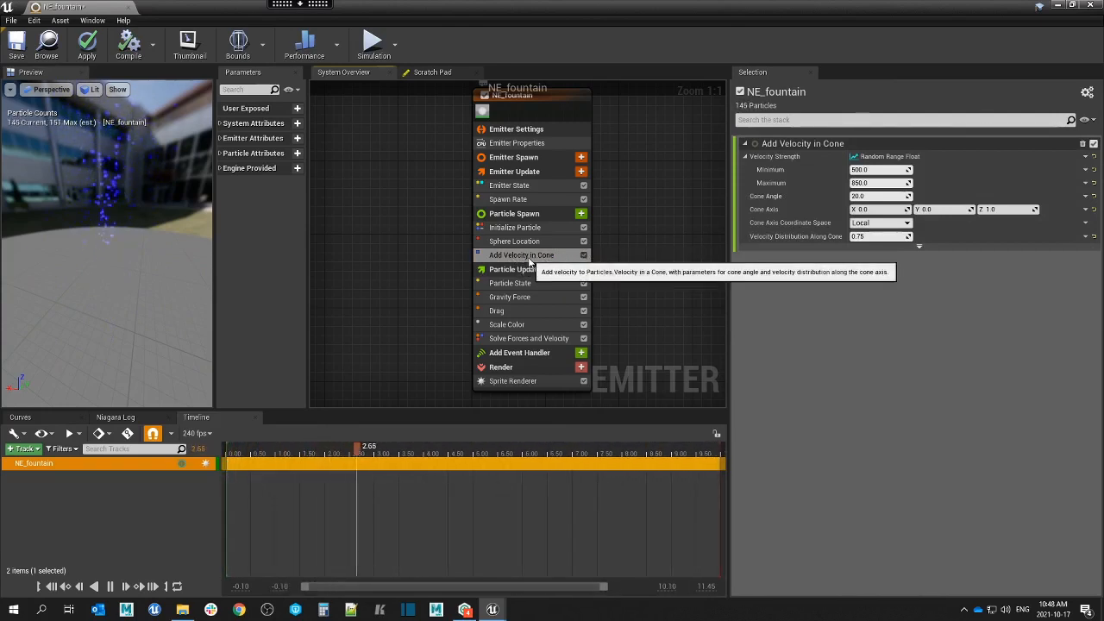
left_click(528, 258)
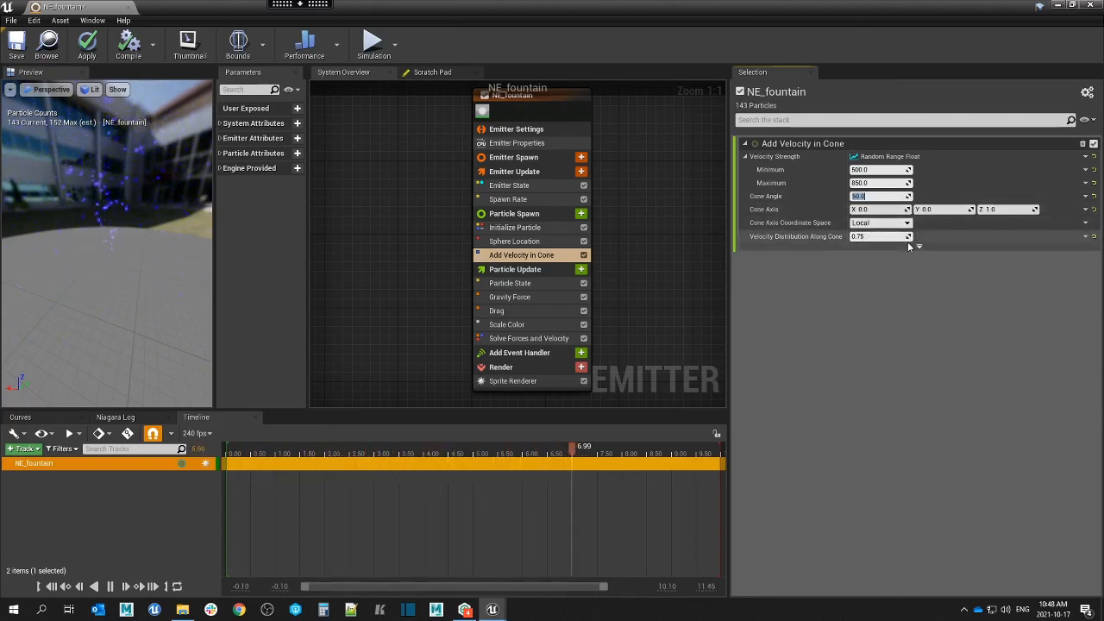
Set the uniform sprite size in the Initialize Particle module to a minimum of 44 and a maximum of 99.
left_click(542, 187)
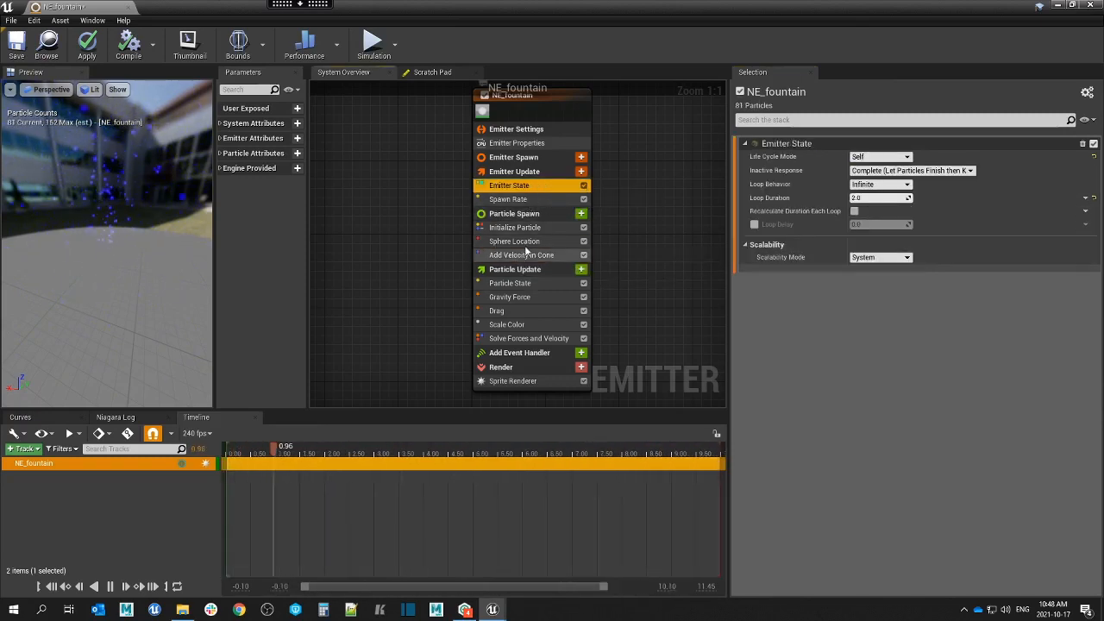
left_click(535, 255)
left_click(534, 185)
left_click(535, 199)
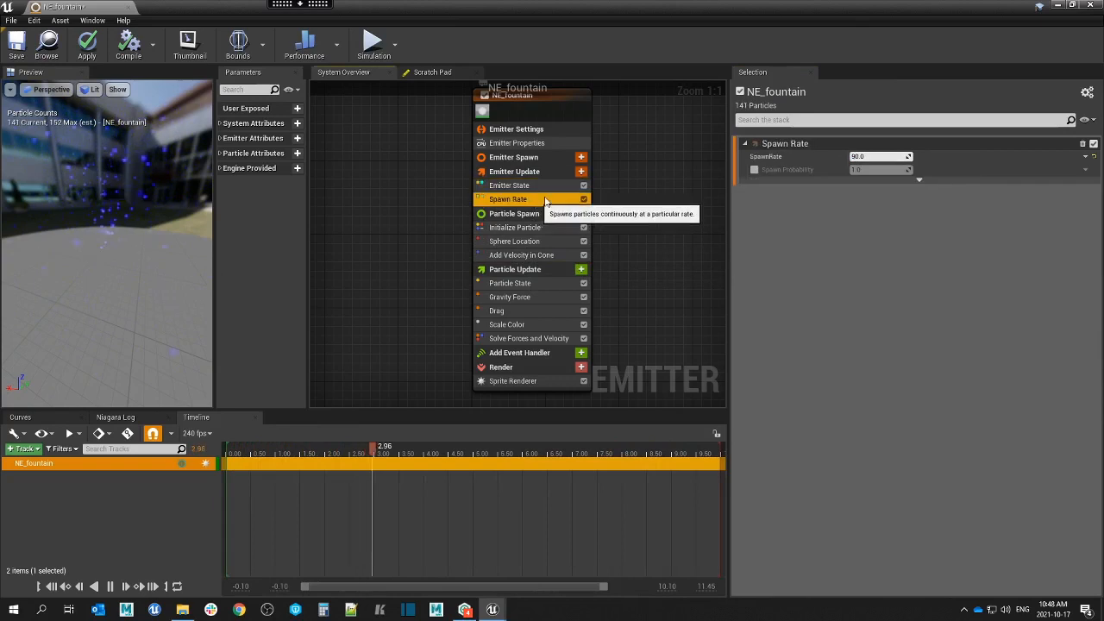
left_click(531, 227)
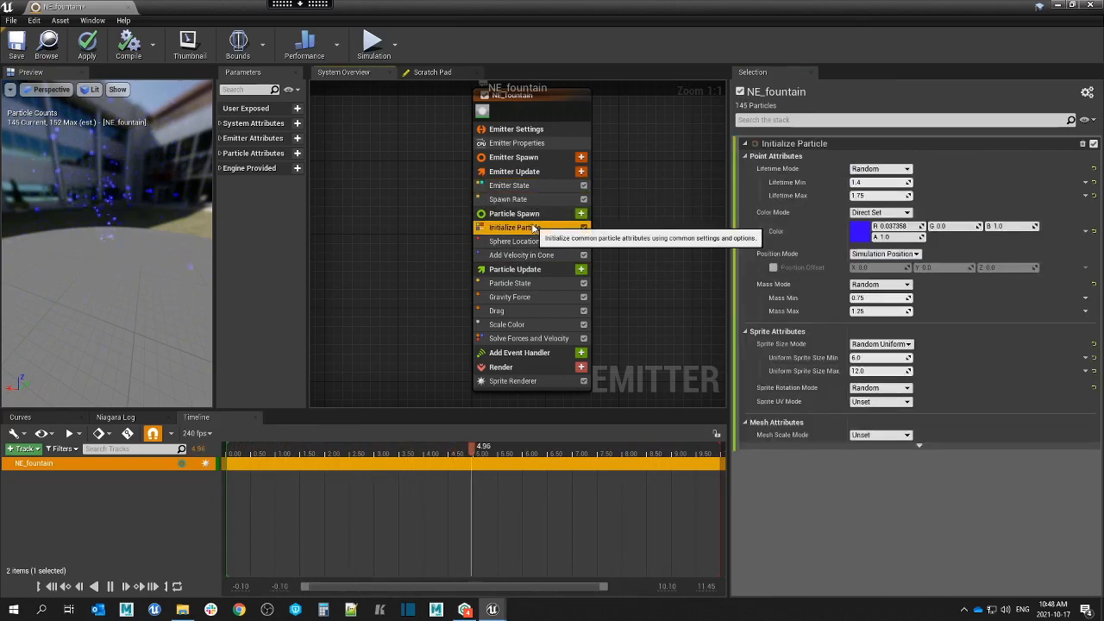
left_click(875, 357)
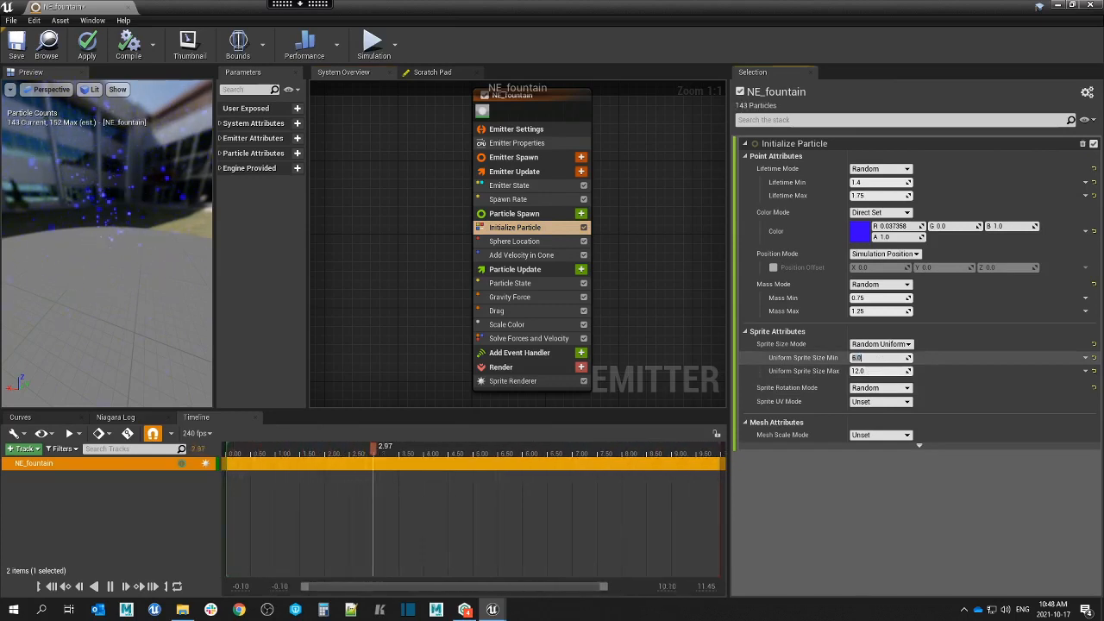
type("44")
key("Return")
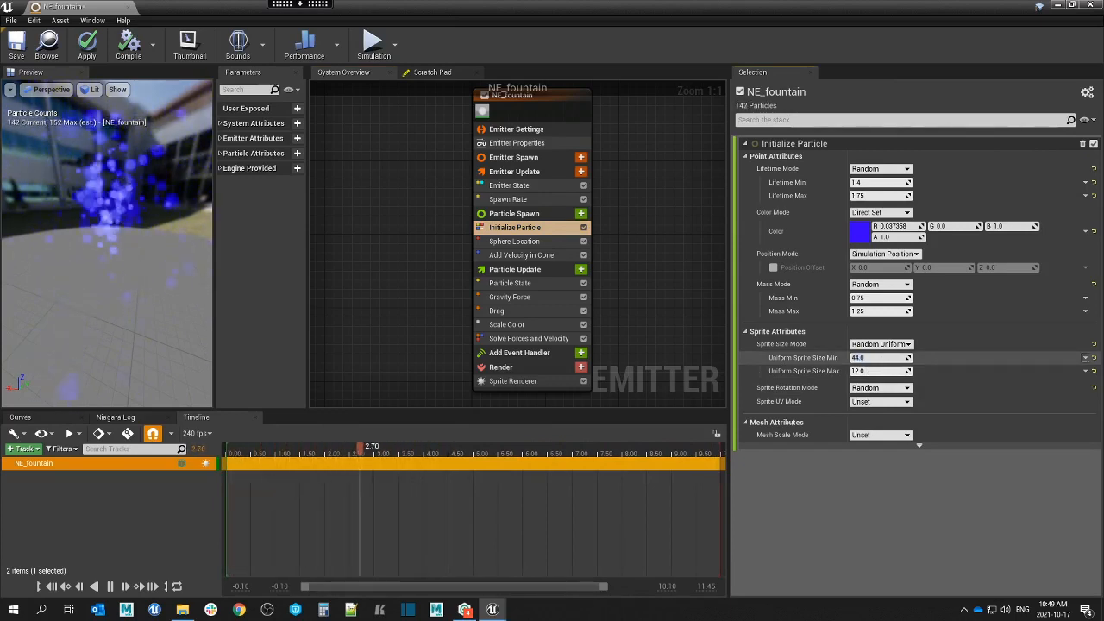
left_click(871, 371)
type("99")
key("Return")
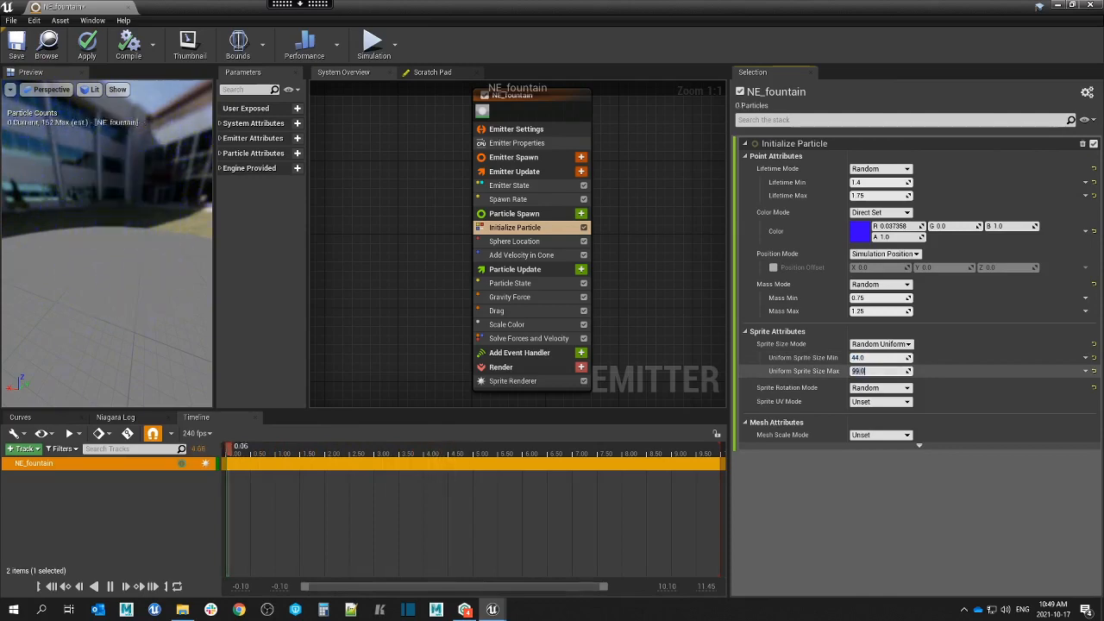
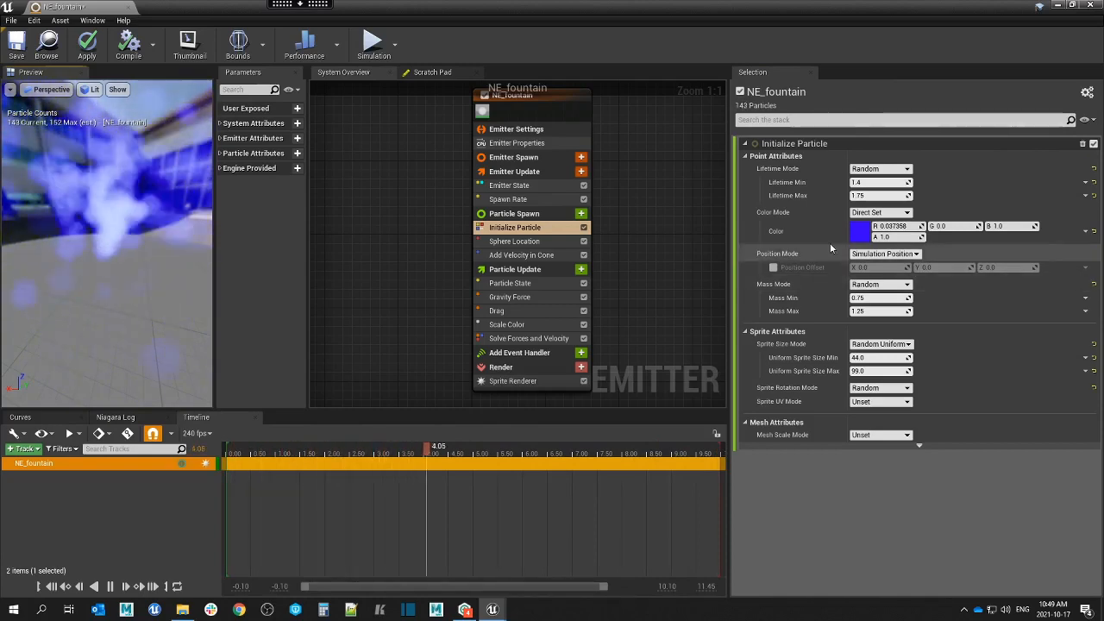
Open the Gravity Force module of the NE_fountain emitter, and disable and re-enable it to compare its effect.
left_click(531, 283)
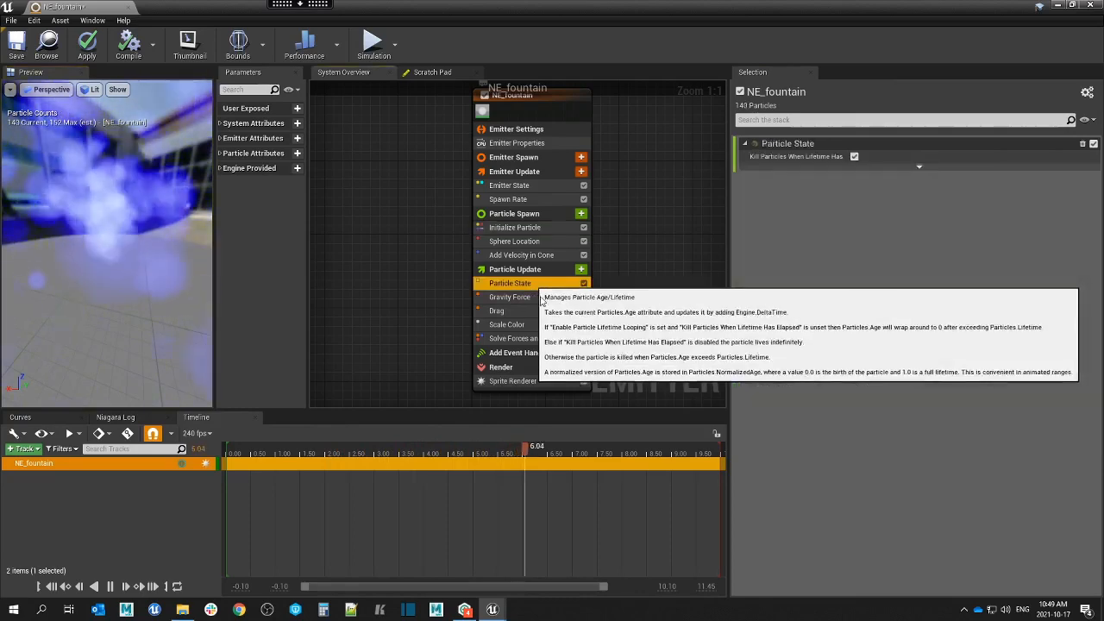
left_click(532, 298)
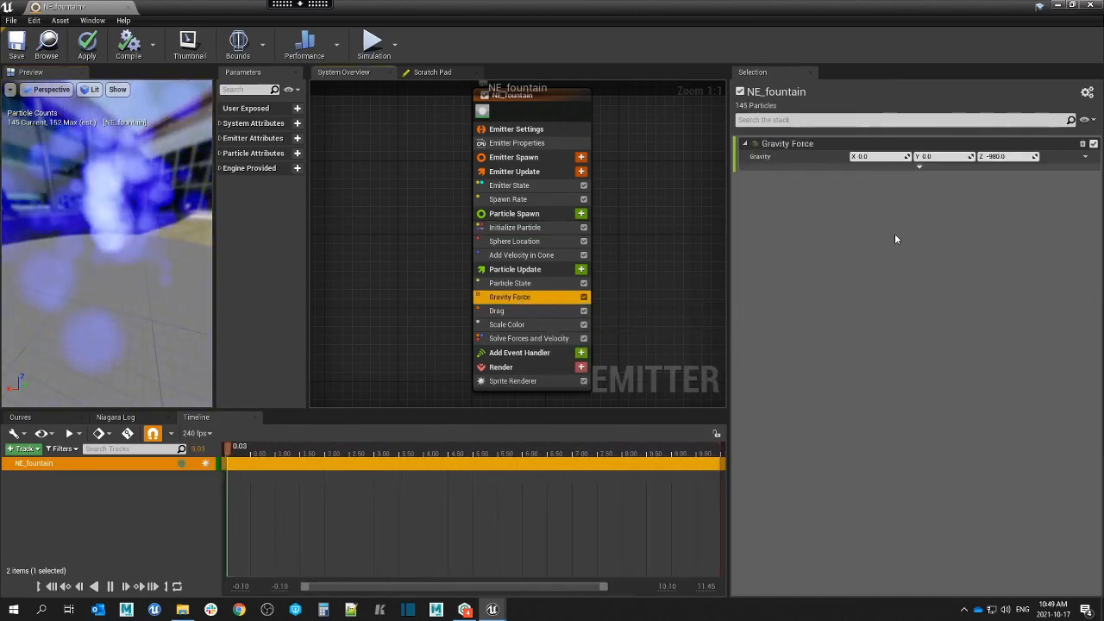
left_click(1021, 157)
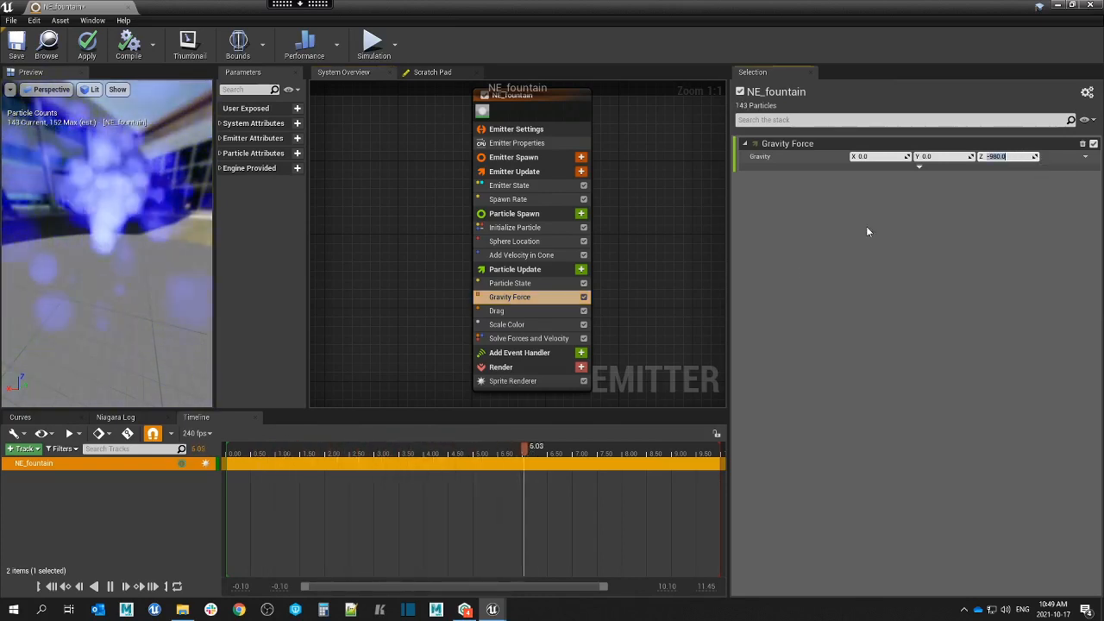
left_click(584, 297)
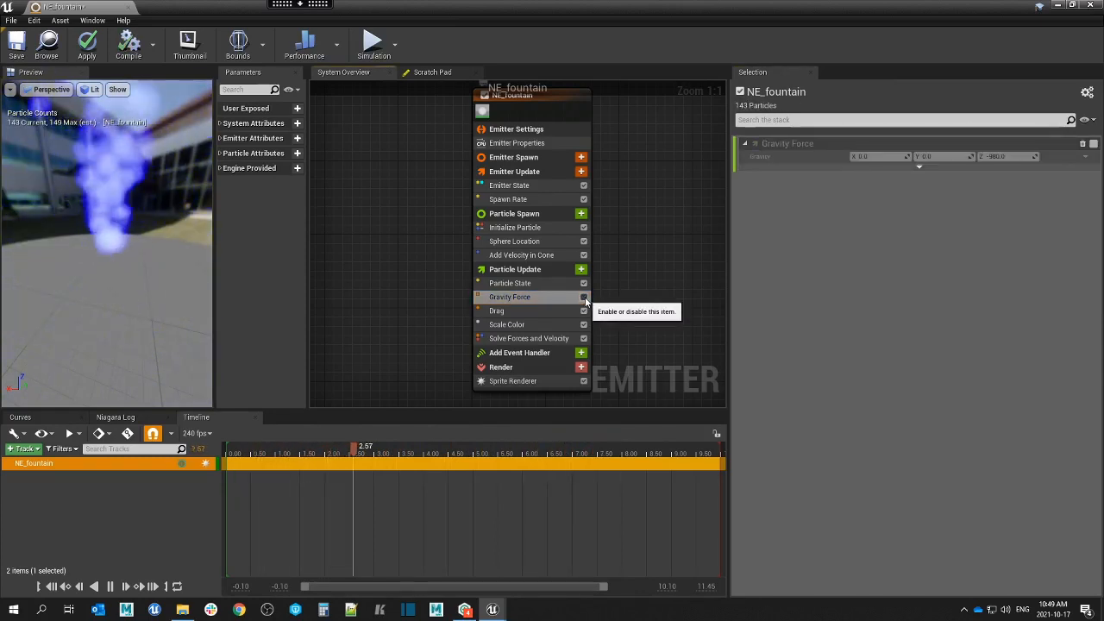
left_click(584, 297)
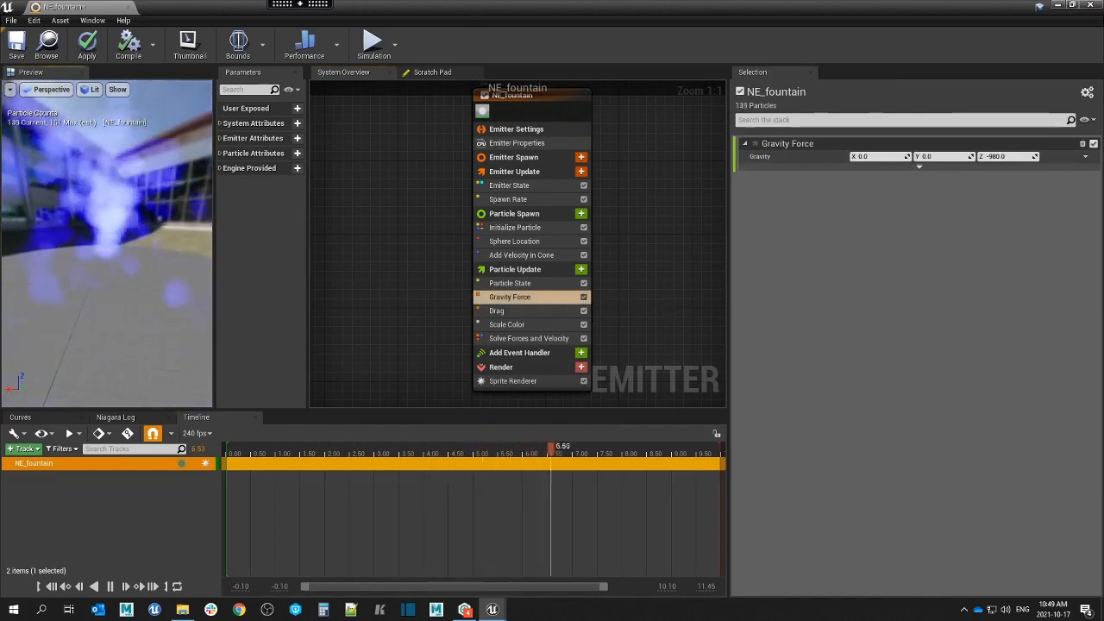
Disable and re-enable the Drag module to compare its effect on the fountain particles.
left_click(536, 311)
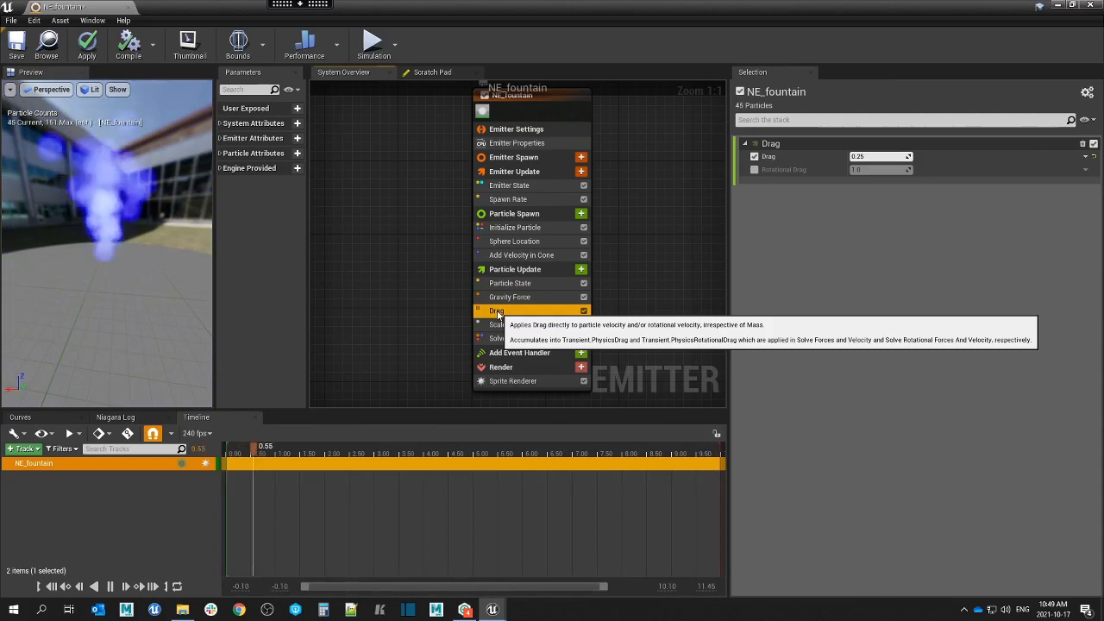
left_click(583, 311)
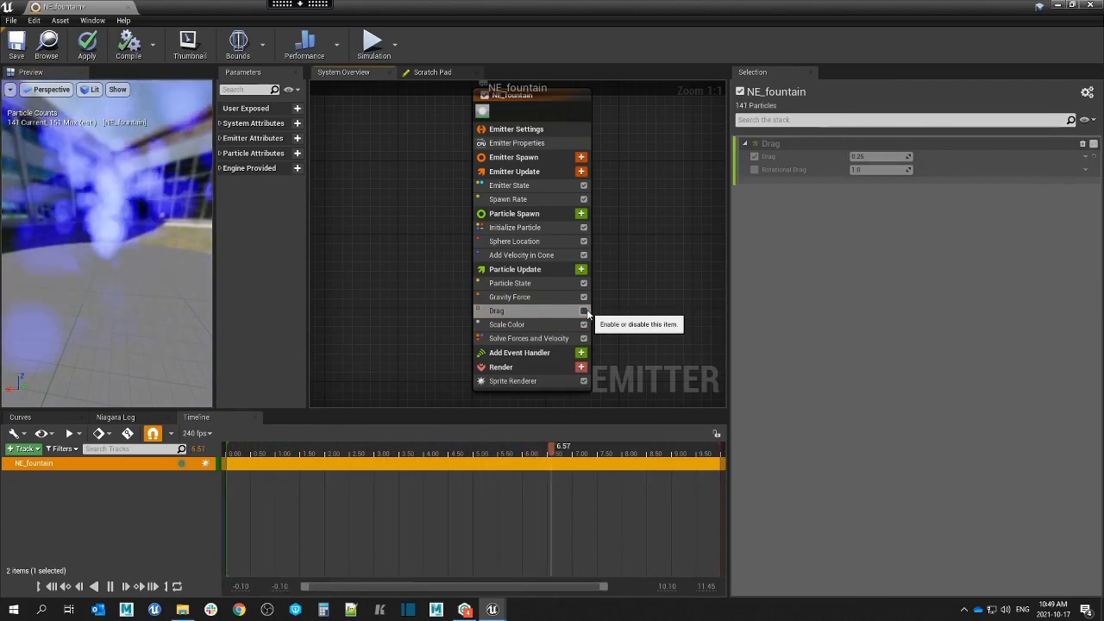
left_click(584, 310)
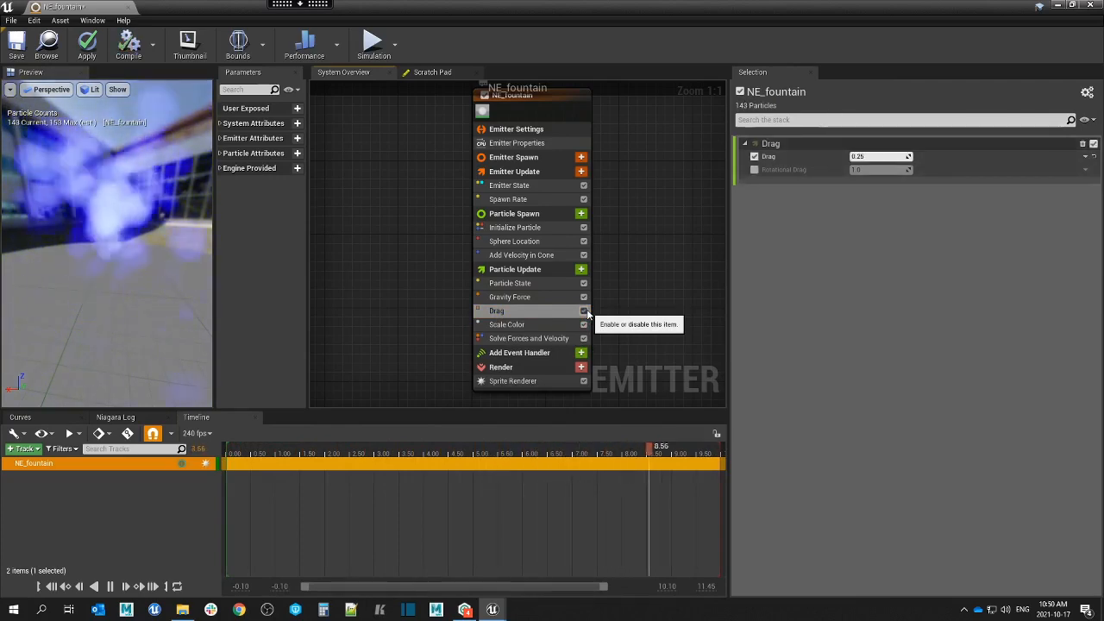
Inspect the Scale Alpha curve in the Scale Color module, and disable and re-enable the module to compare the fade.
left_click(522, 325)
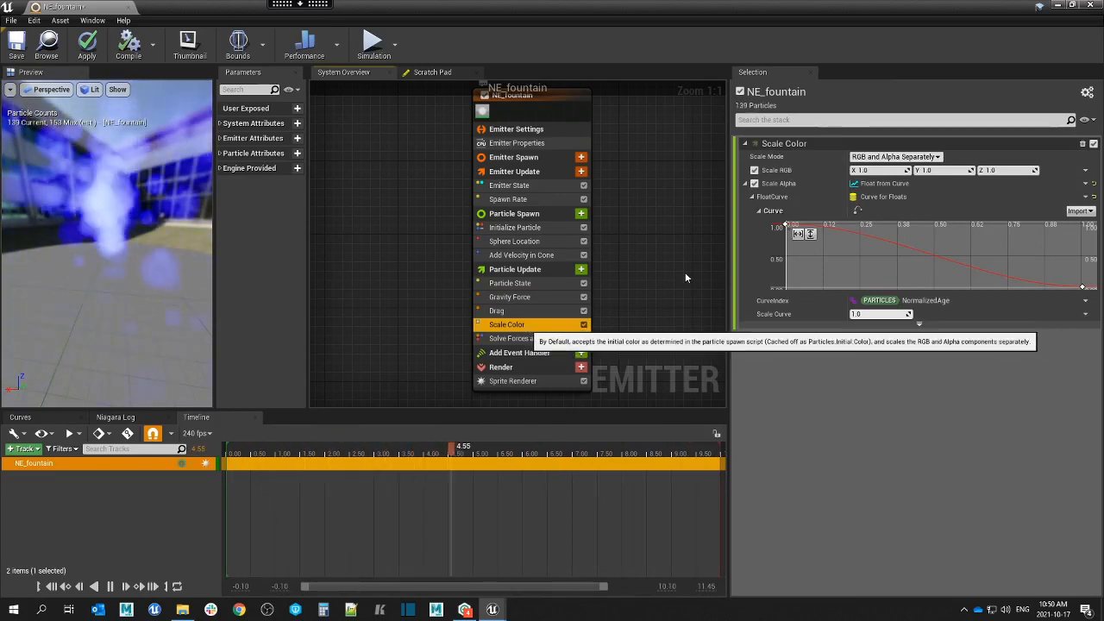
left_click(785, 226)
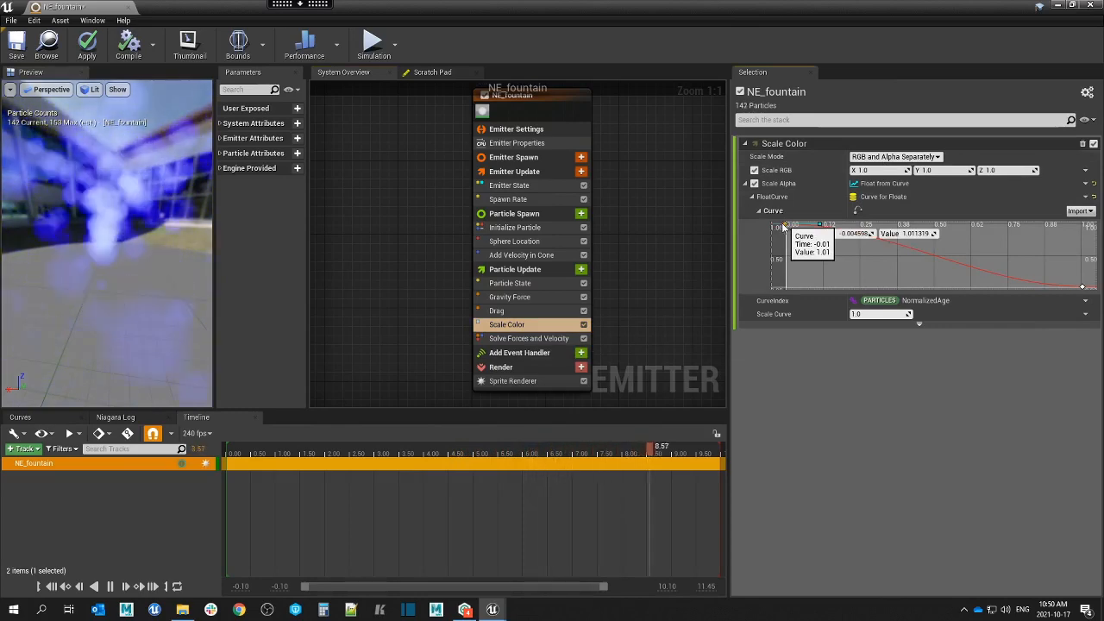
left_click(584, 324)
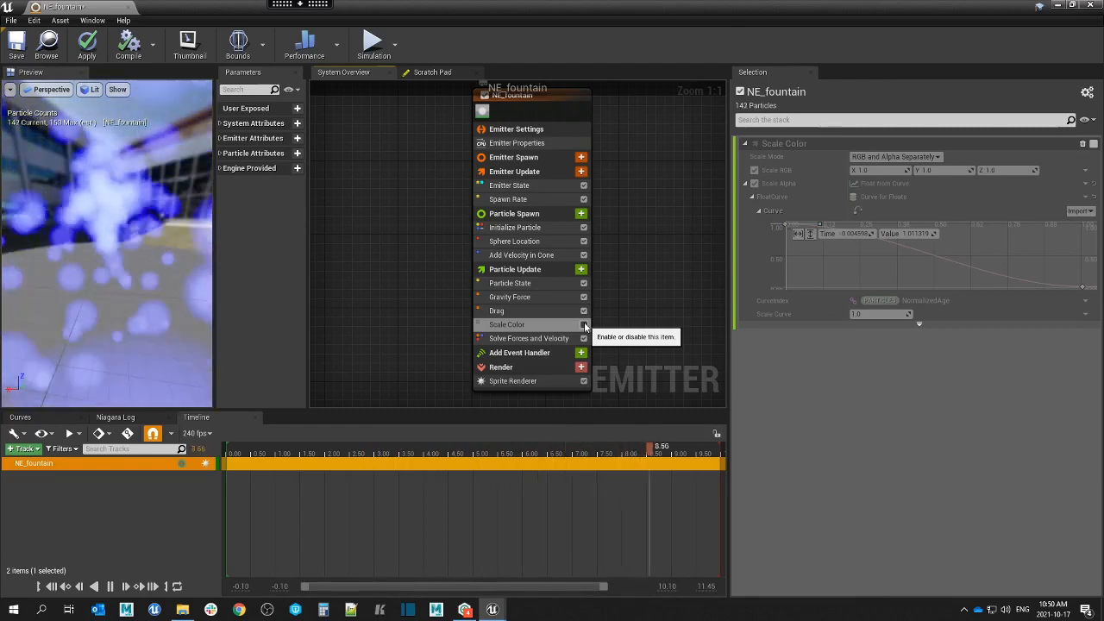
left_click(584, 325)
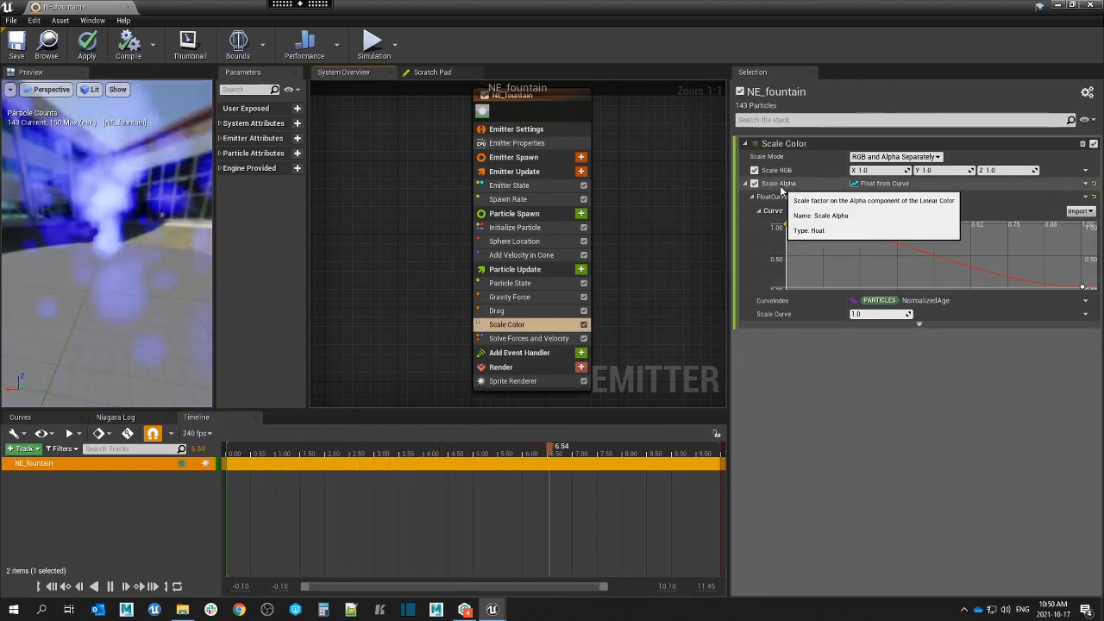
left_click(786, 226)
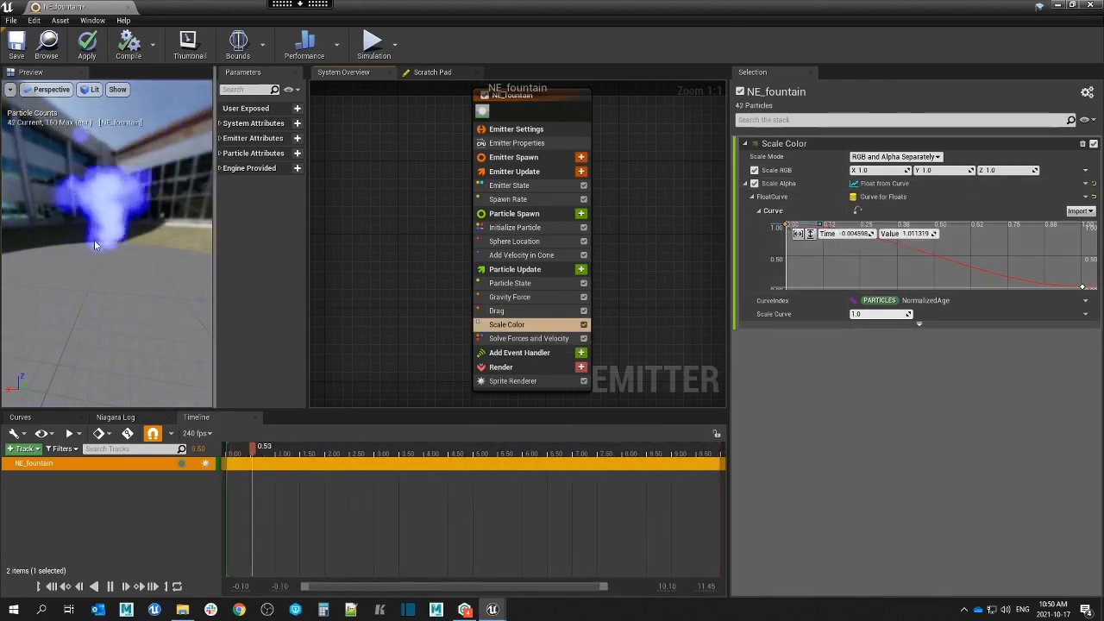
mouse_move(1083, 288)
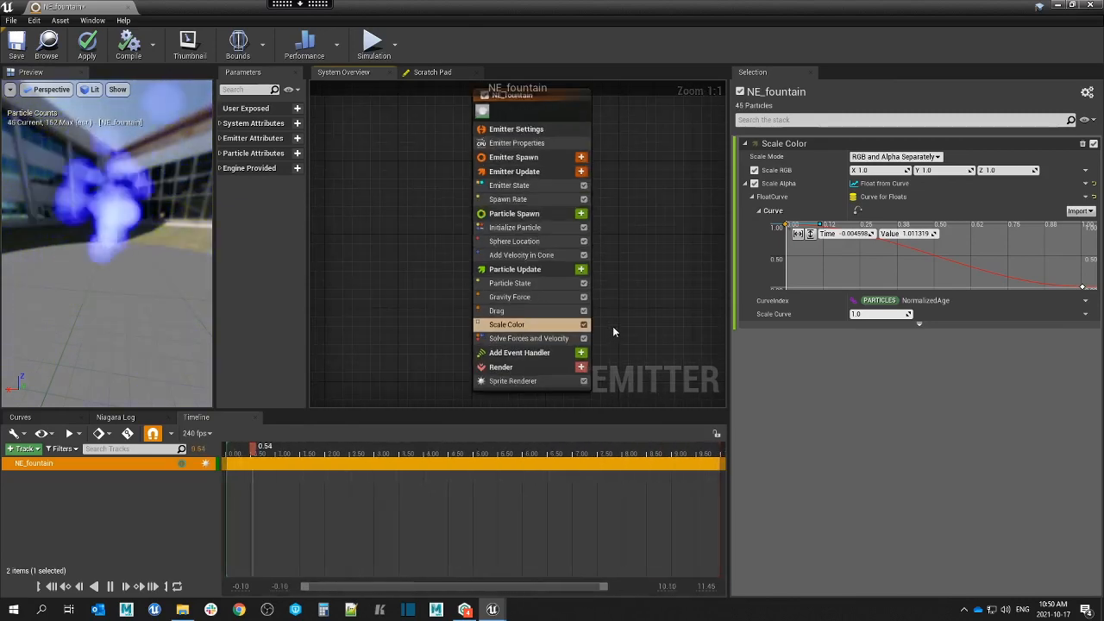
Save the NE_fountain emitter and create a Niagara System from it in the FX_Particles folder.
left_click(16, 45)
left_click(128, 6)
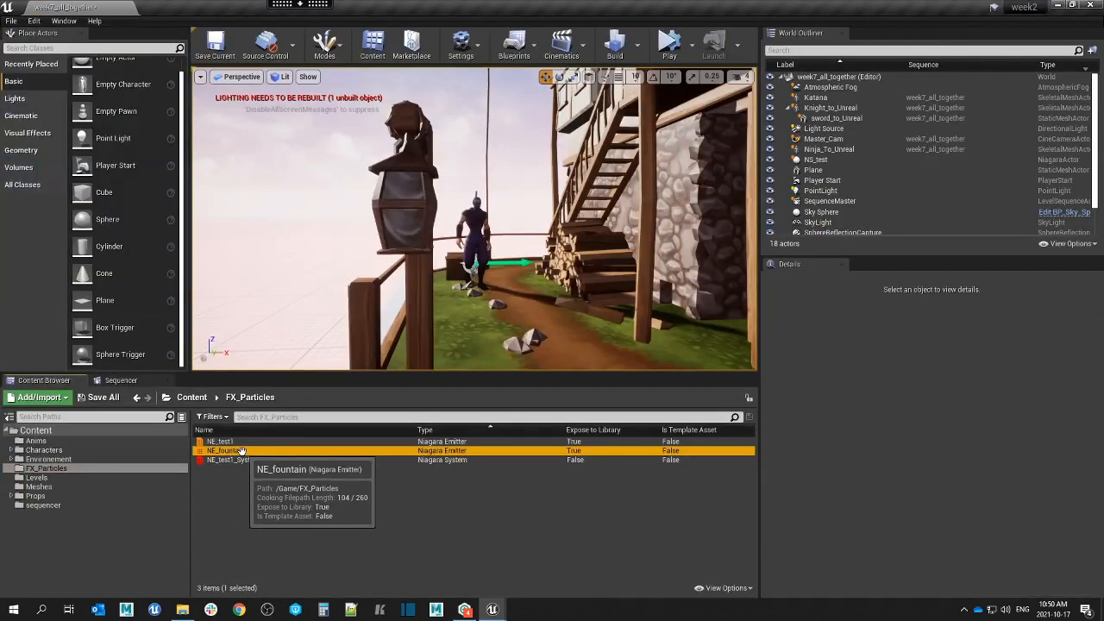
left_click_drag(207, 450, 480, 289)
right_click(276, 450)
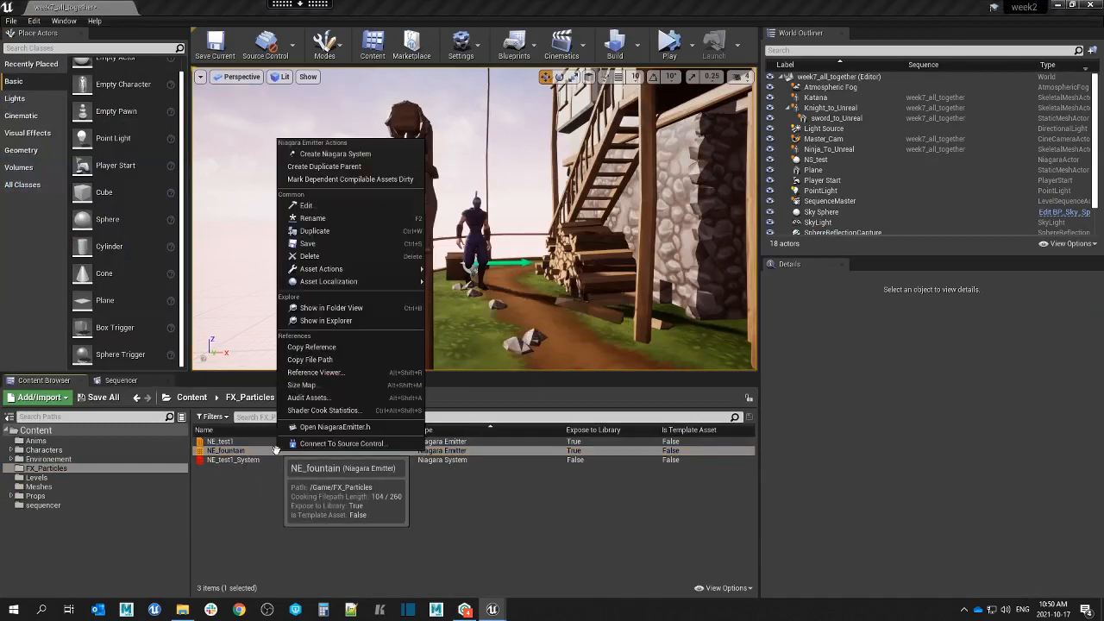
left_click(367, 156)
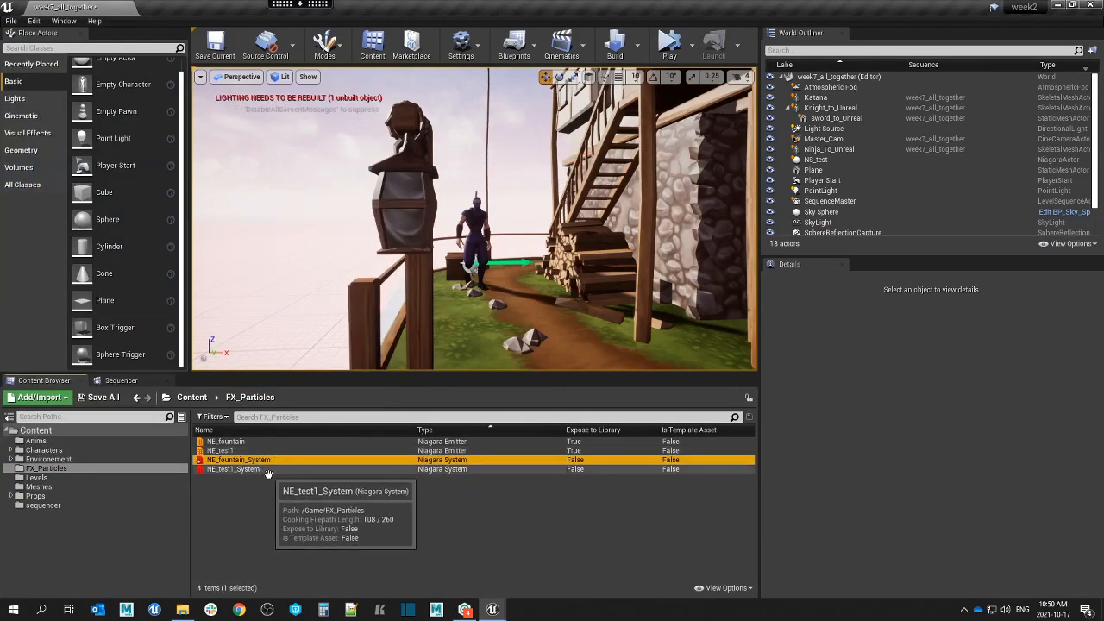
Place NE_fountain_System in the level on the ground at the ninja's feet, and inspect it up close.
left_click(258, 470)
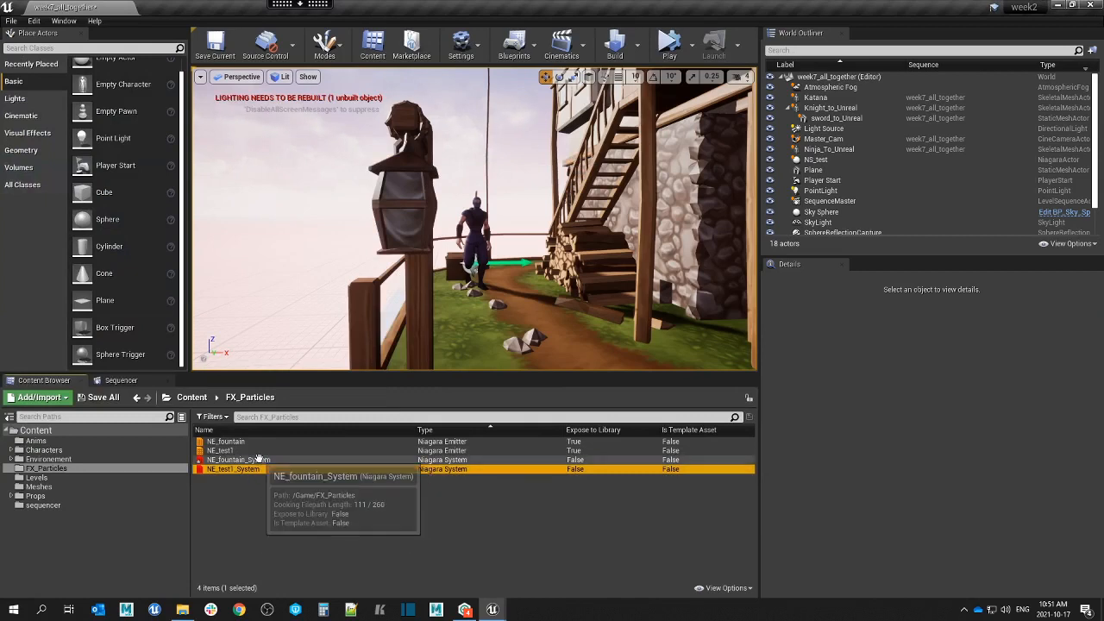
left_click(259, 460)
left_click_drag(262, 461, 477, 278)
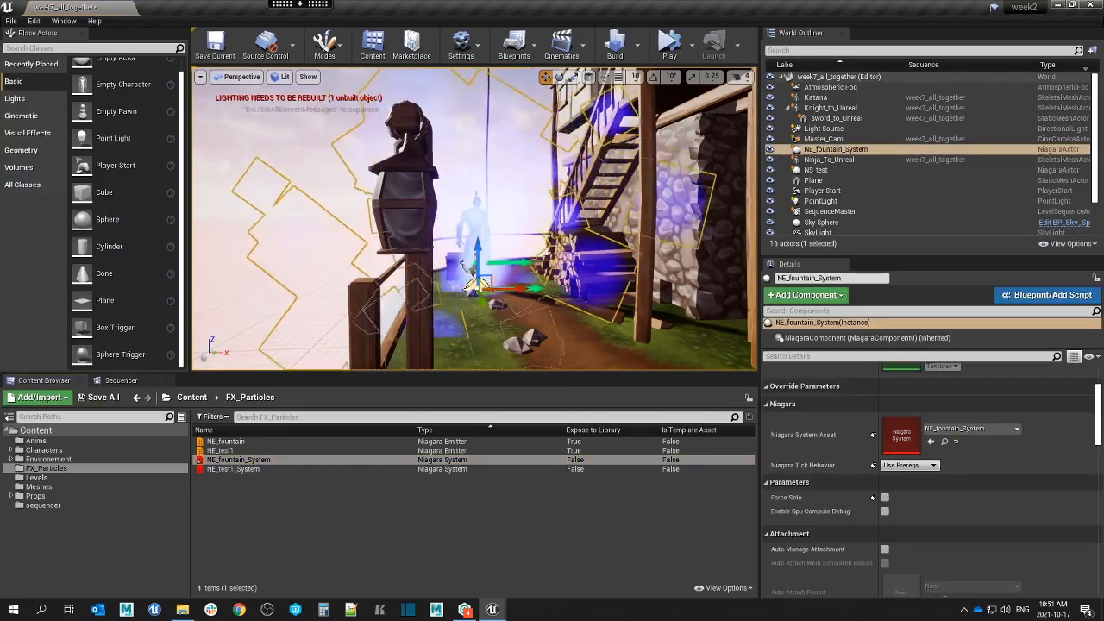
left_click(319, 199)
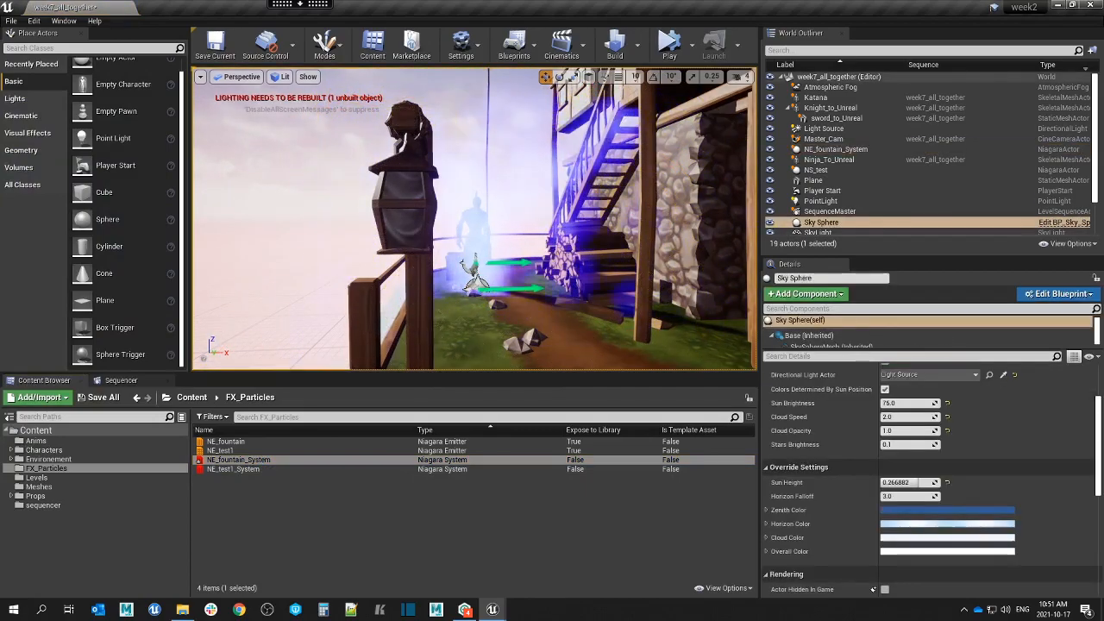
right_click_drag(320, 198, 547, 212)
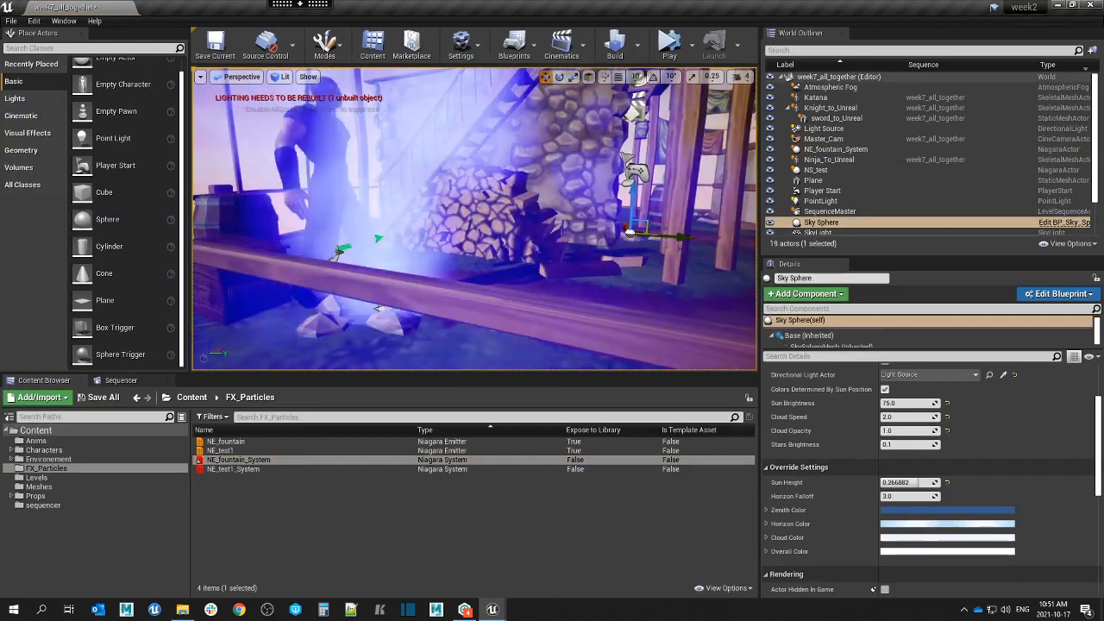
Bring back the NE_fountain emitter window and arrange it beside the level viewport so both previews can be seen.
left_click(493, 608)
left_click(554, 548)
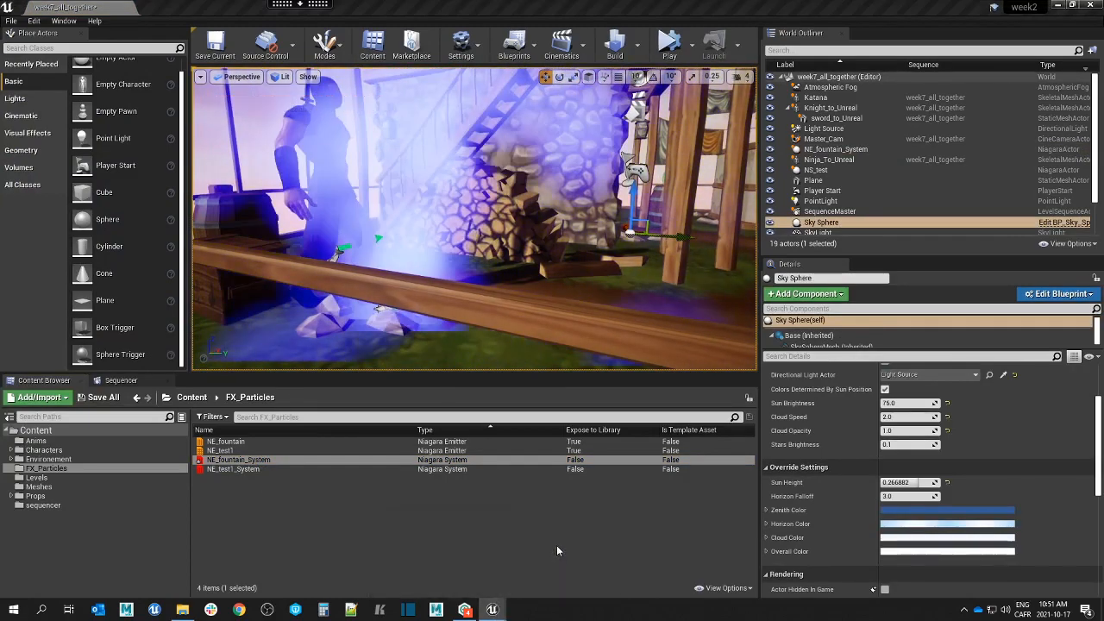
left_click_drag(471, 7, 844, 73)
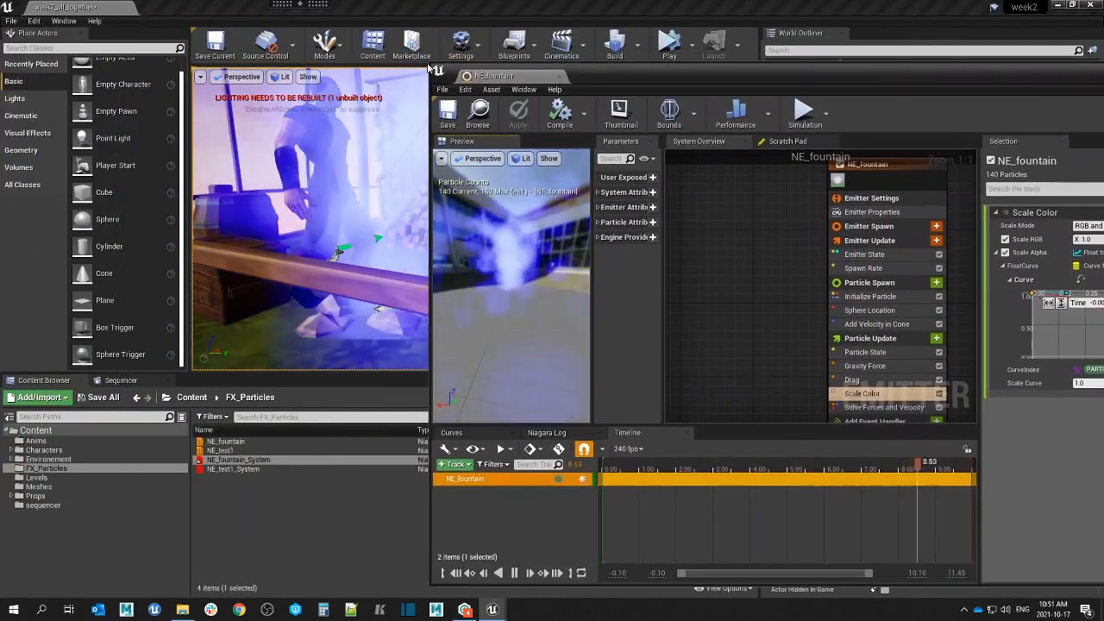
left_click_drag(436, 69, 533, 27)
left_click_drag(766, 38, 637, 35)
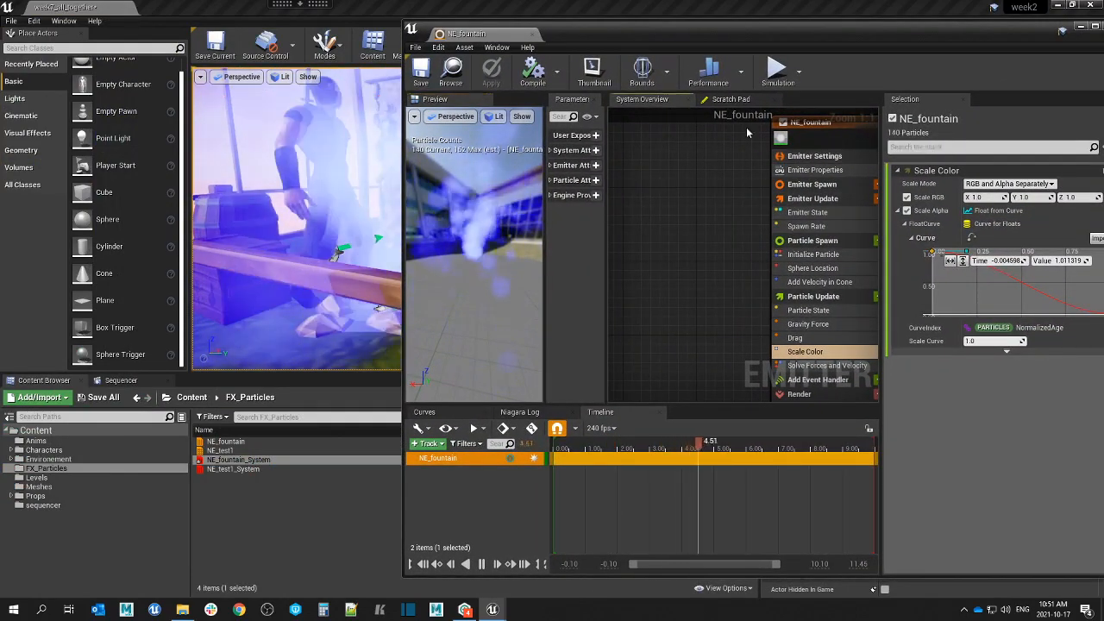
Set the uniform sprite size in Initialize Particle to a minimum of 10 and a maximum of 22, and save the emitter.
left_click_drag(807, 127, 751, 127)
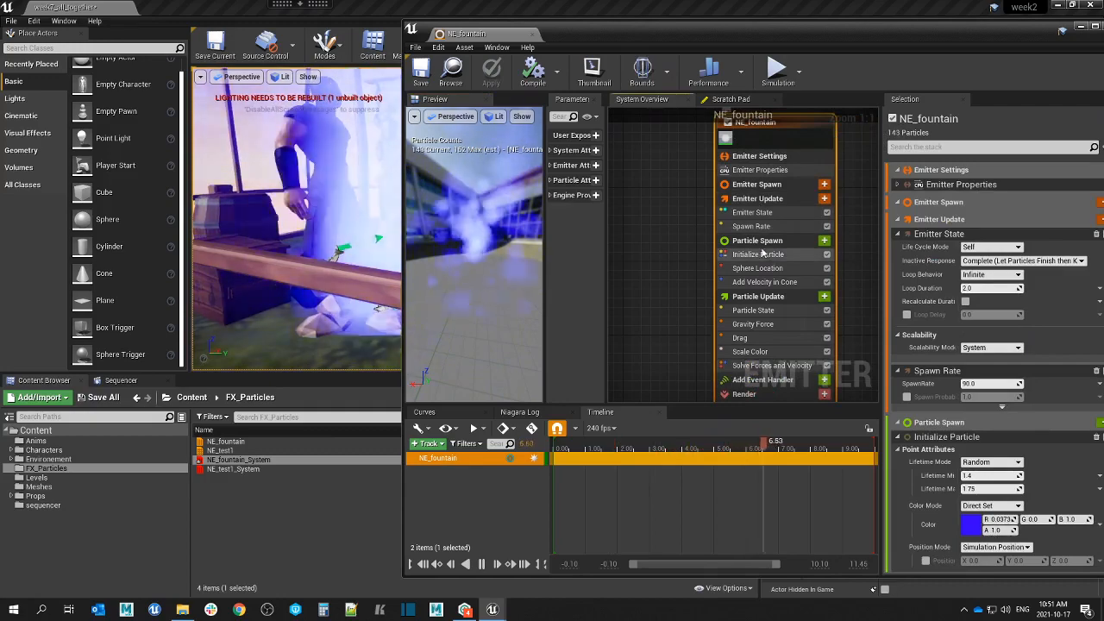
left_click(754, 226)
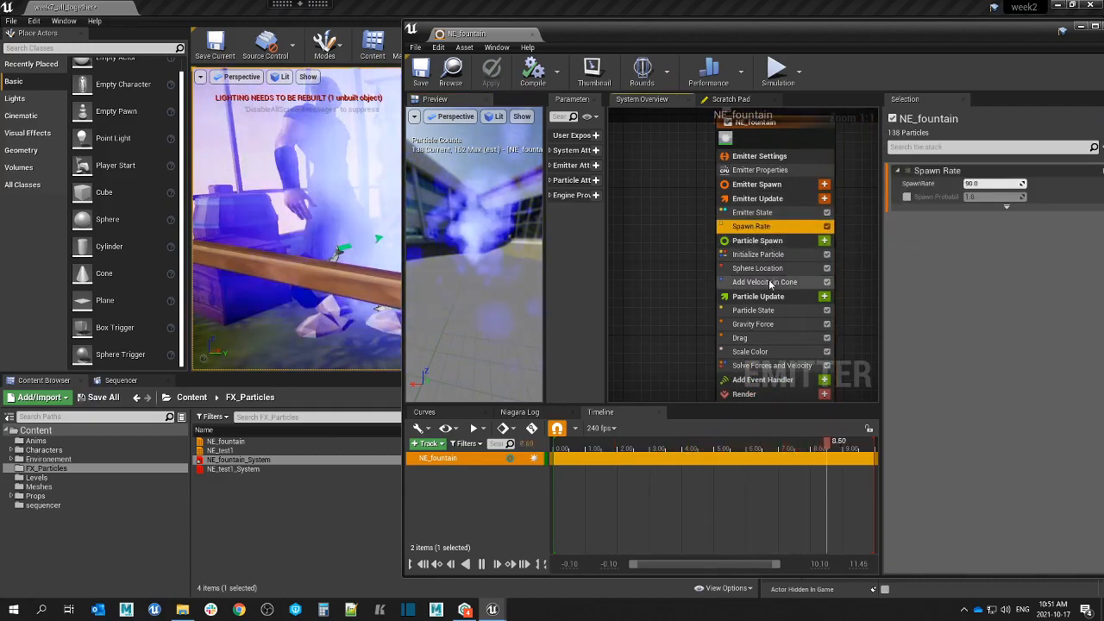
left_click(758, 254)
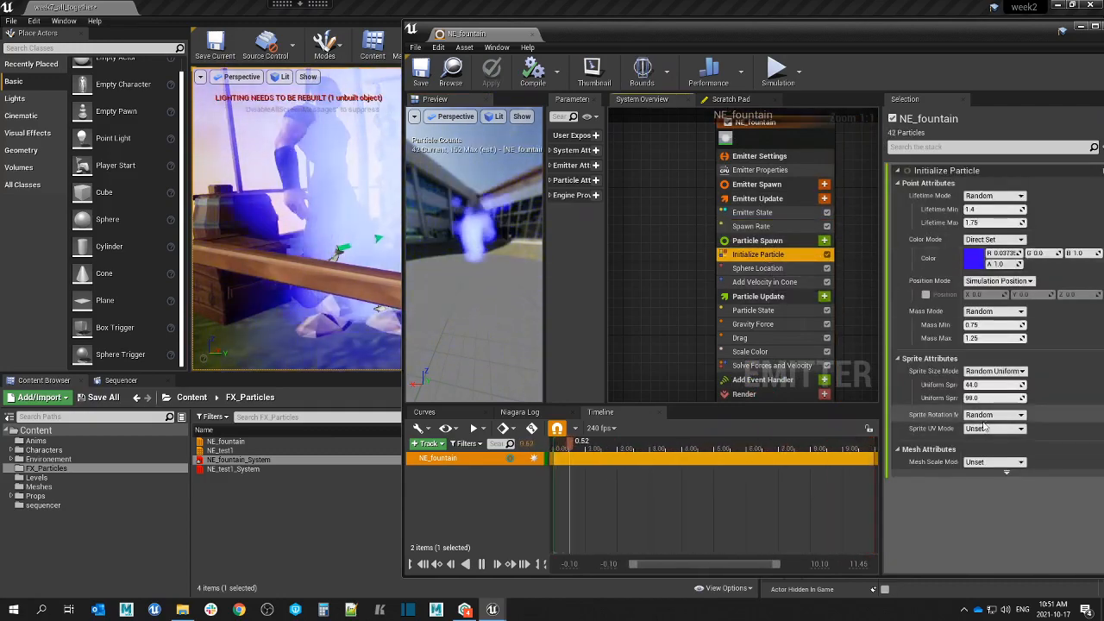
left_click(992, 385)
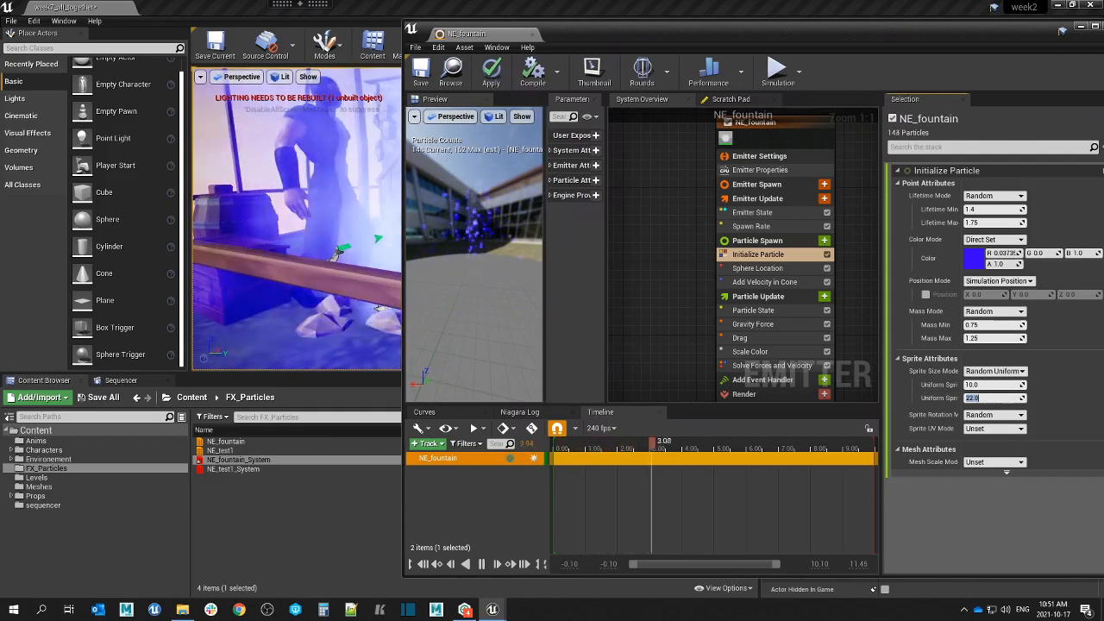
left_click(421, 72)
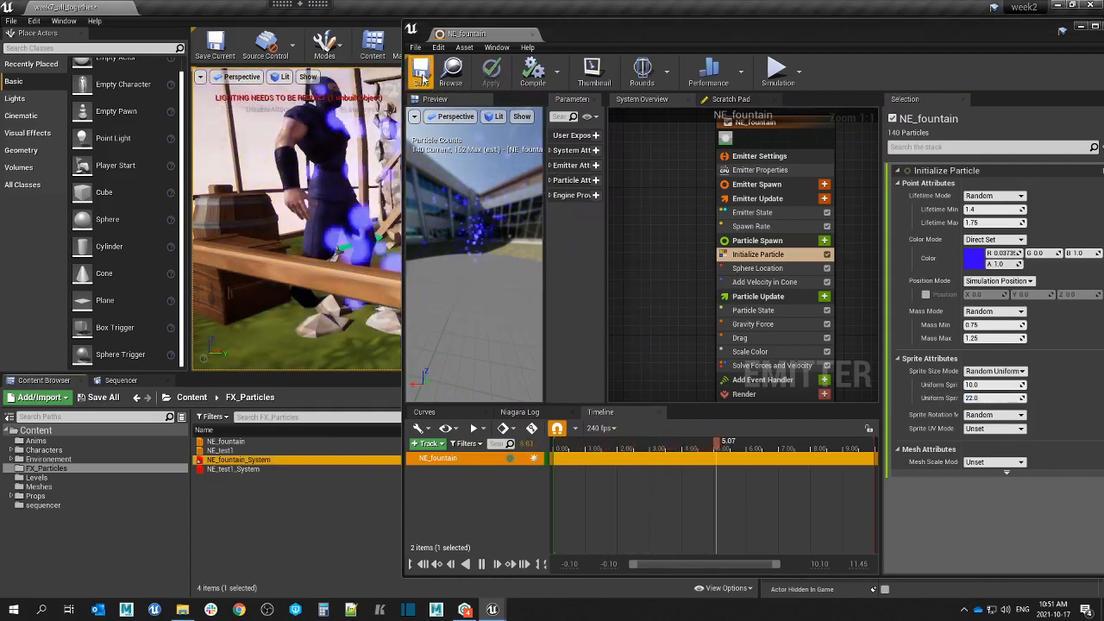
Put away the emitter window and move the NE_fountain_System actor closer to the ninja in the level.
left_click(1081, 29)
left_click_drag(483, 224, 380, 226, "alt")
right_click_drag(466, 224, 569, 214)
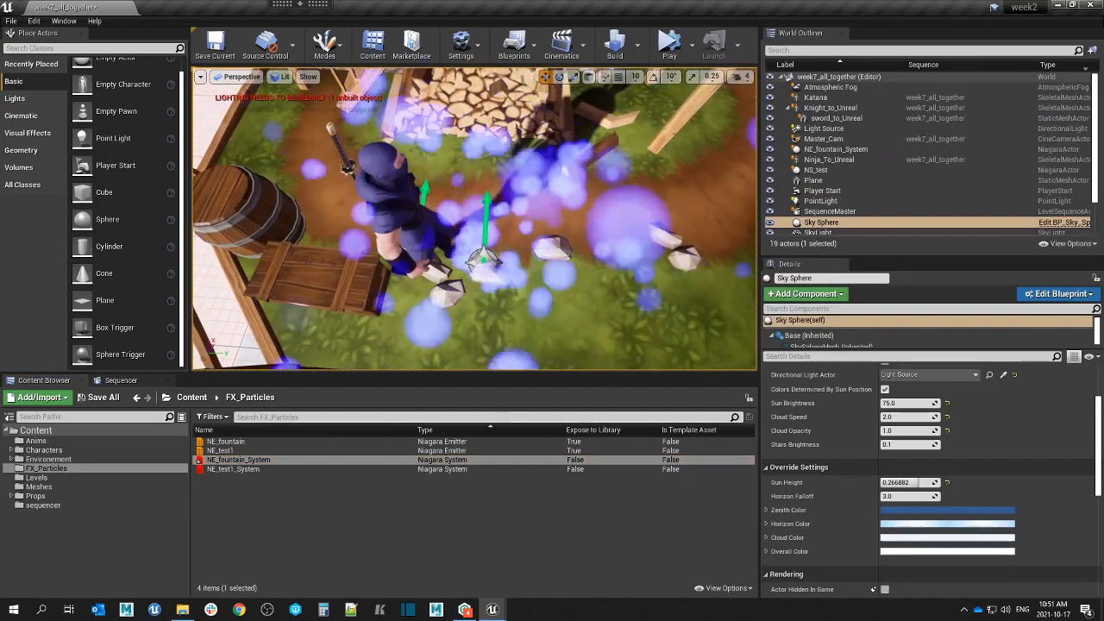
left_click(479, 257)
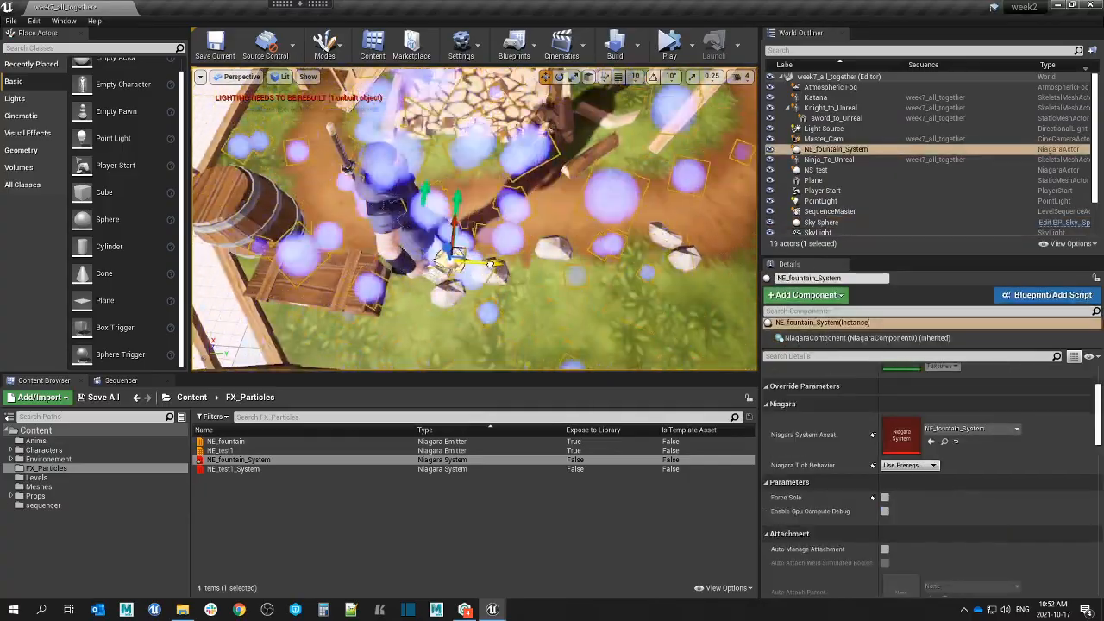
left_click_drag(474, 232, 405, 199, "alt")
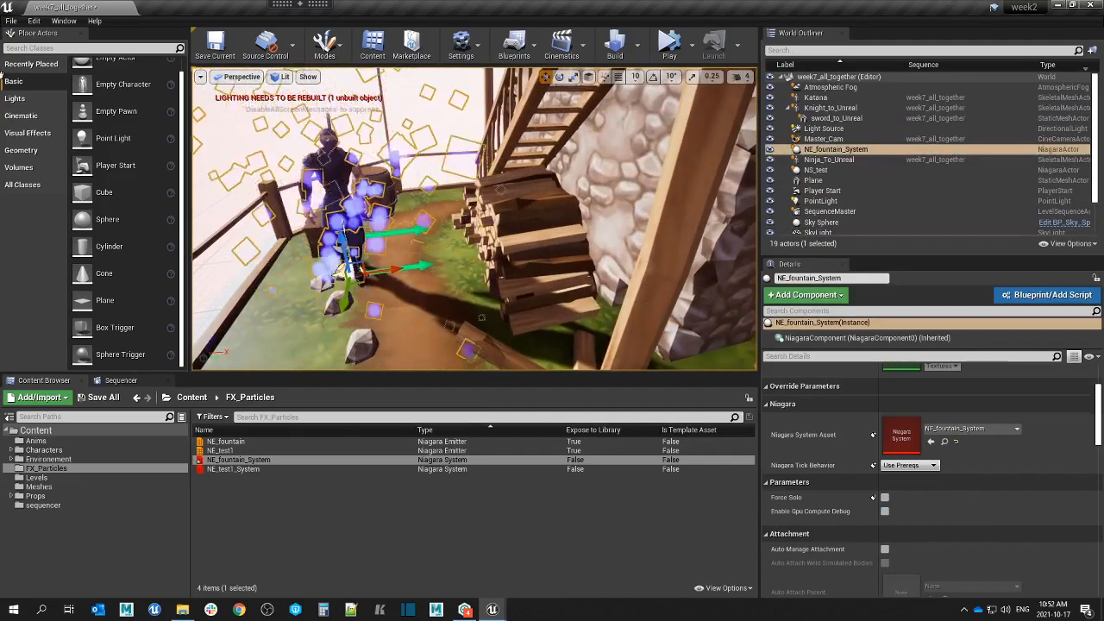
Move the NE_fountain_System actor from the ninja's feet over to the woodpile.
left_click(431, 129)
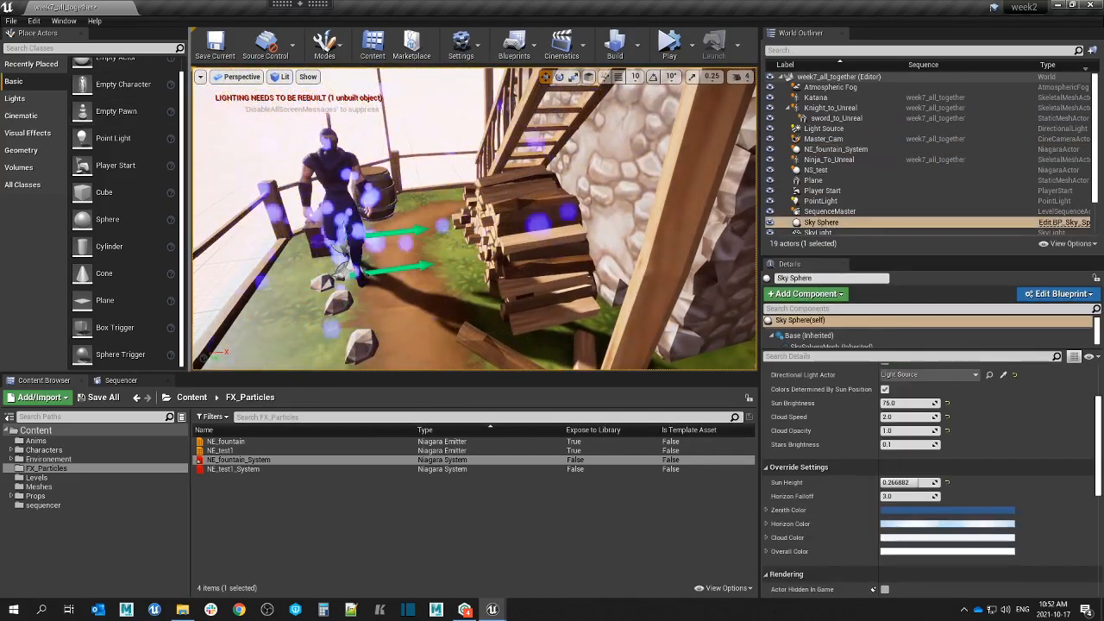
left_click_drag(431, 233, 543, 216, "alt")
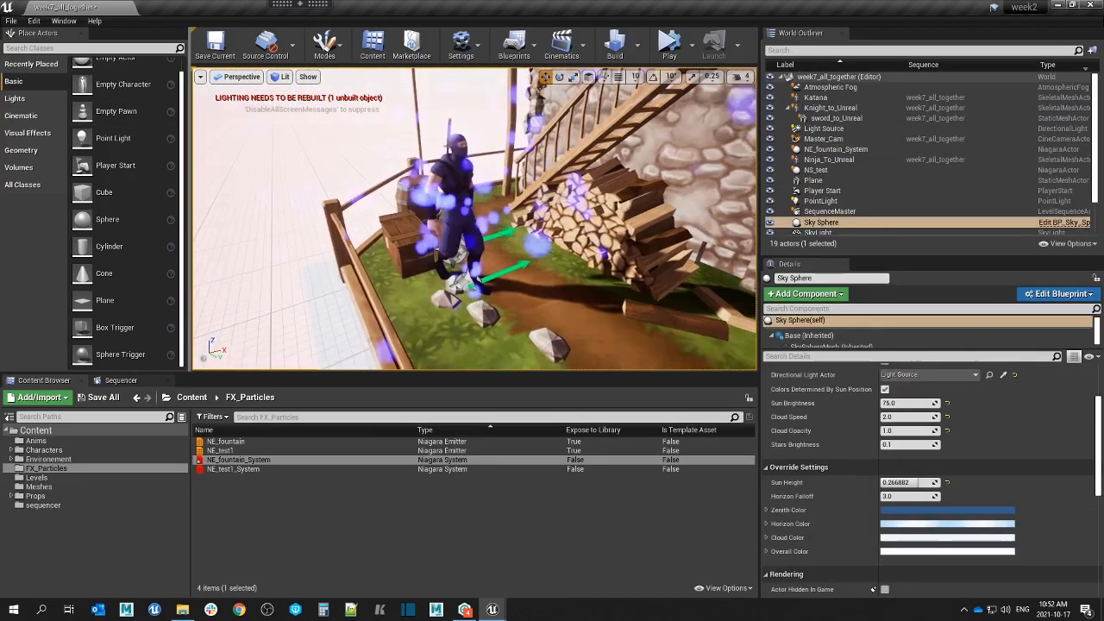
left_click(465, 280)
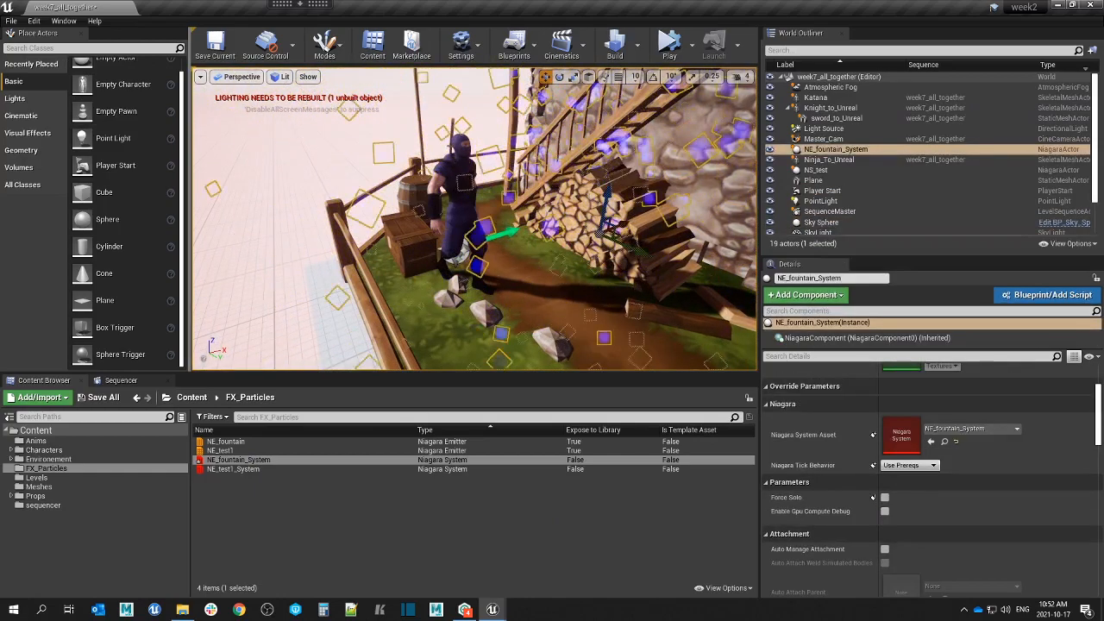
Undo the last move of the NE_fountain_System actor, from the woodpile back to the ninja's feet.
left_click(464, 248)
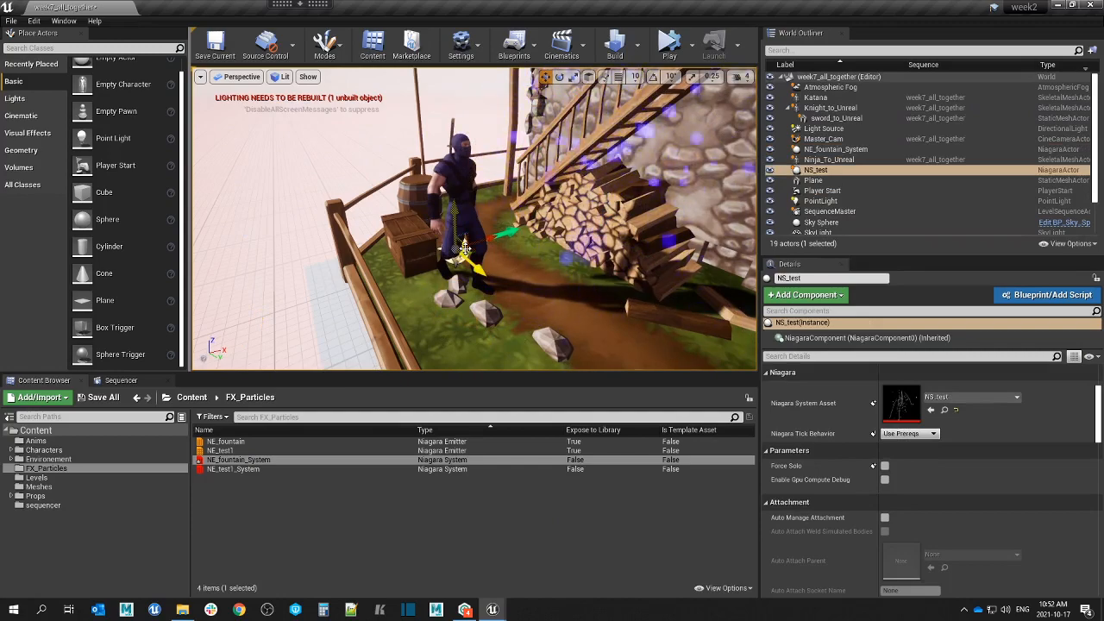
key("ctrl+z")
key("ctrl+z")
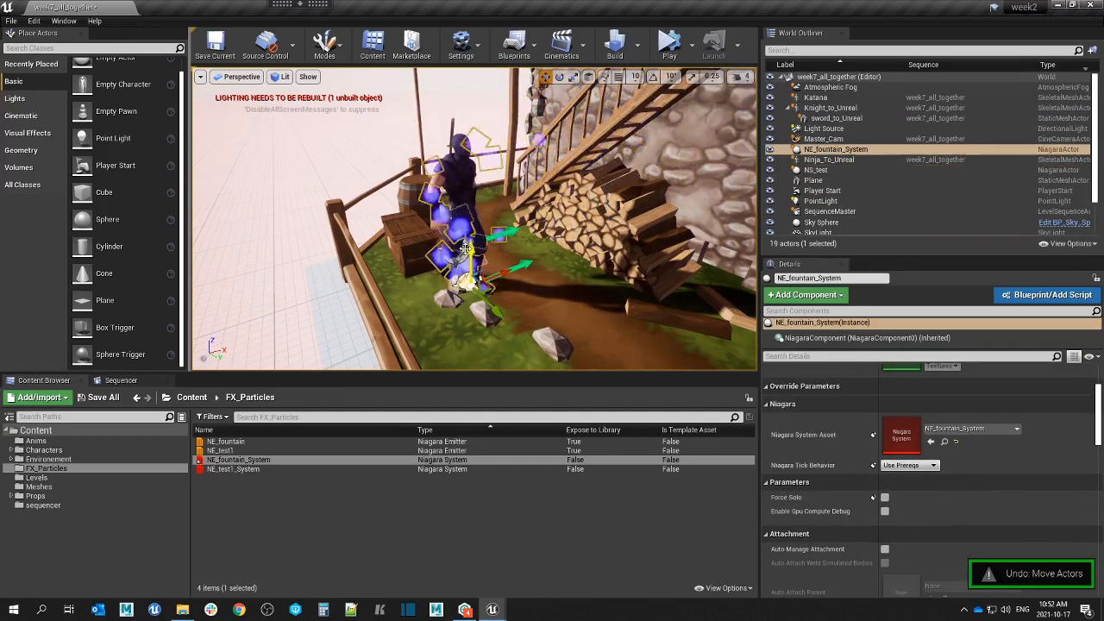
Delete the NS_test Niagara actor beside the ninja from the level.
left_click_drag(476, 274, 614, 265, "alt")
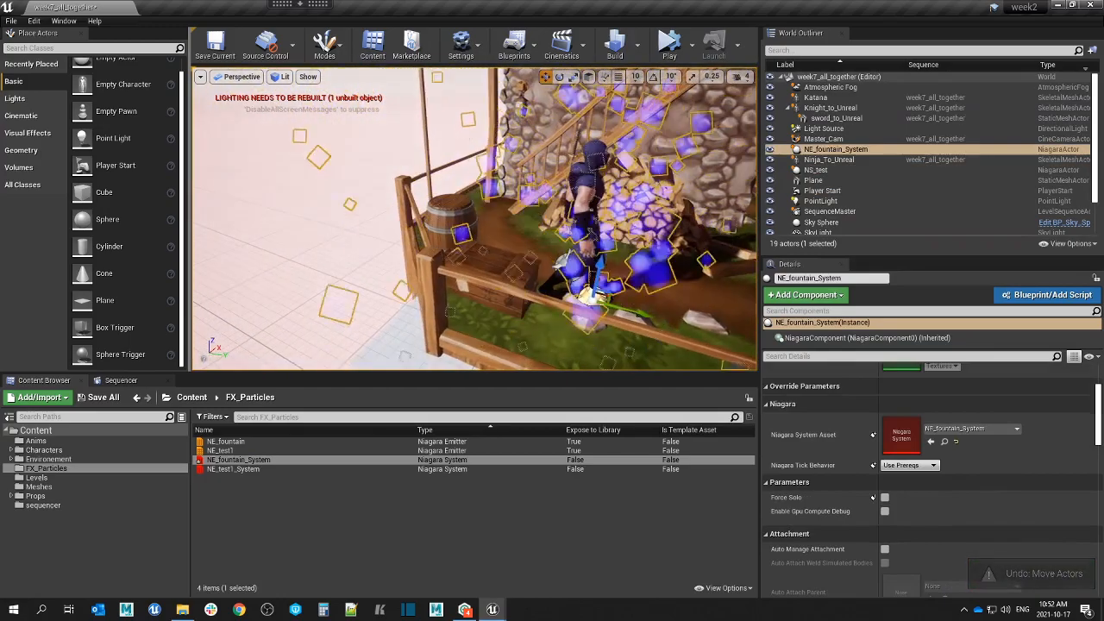
left_click(565, 260)
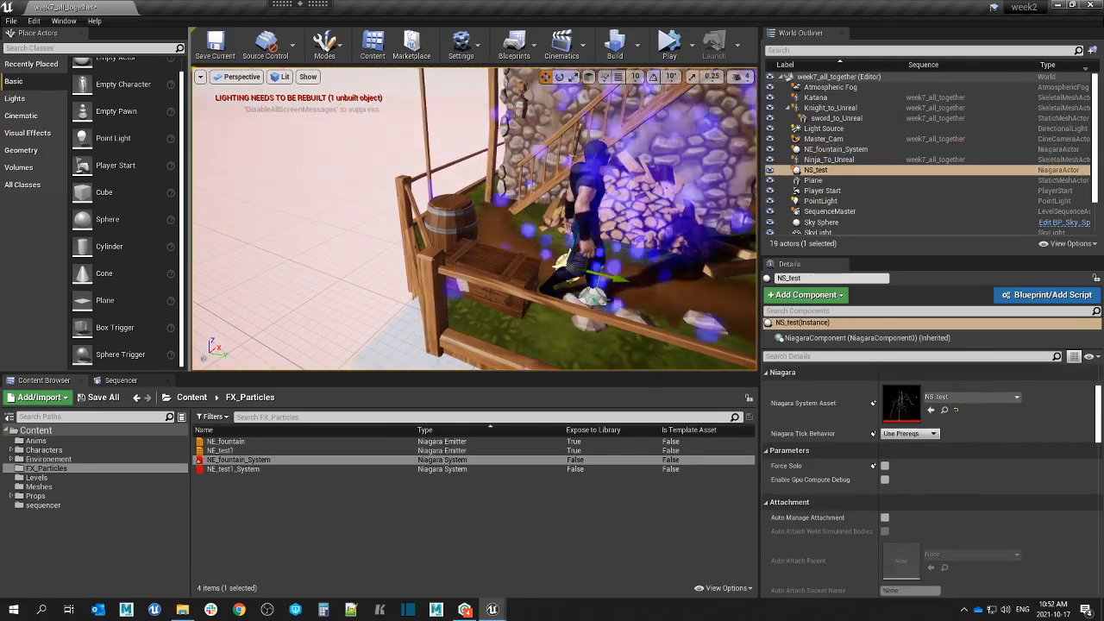
key("Delete")
left_click_drag(566, 261, 474, 298, "alt")
right_click_drag(474, 297, 483, 258)
left_click(490, 275)
left_click(358, 143)
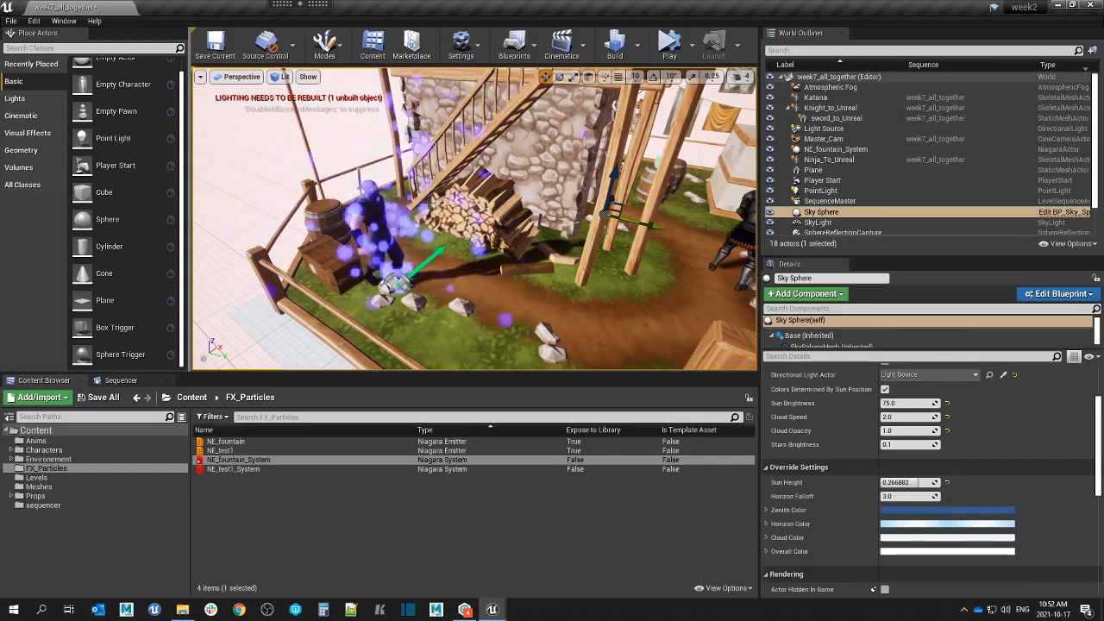
Delete the StaticMesh1 island actor from the level.
left_click_drag(483, 225, 355, 216, "alt")
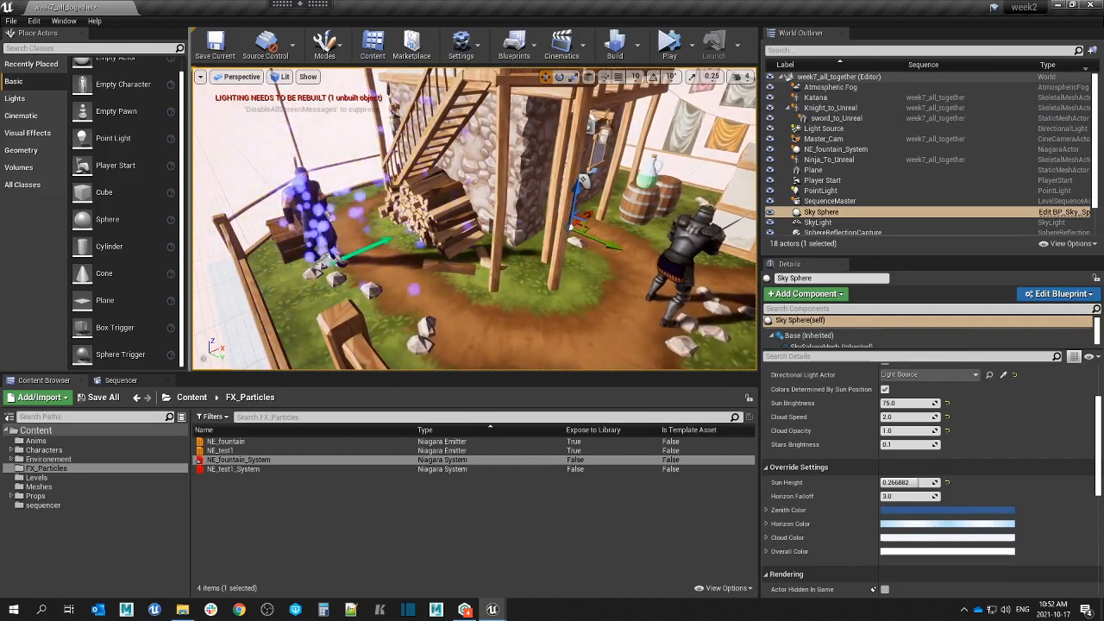
right_click_drag(474, 224, 478, 208)
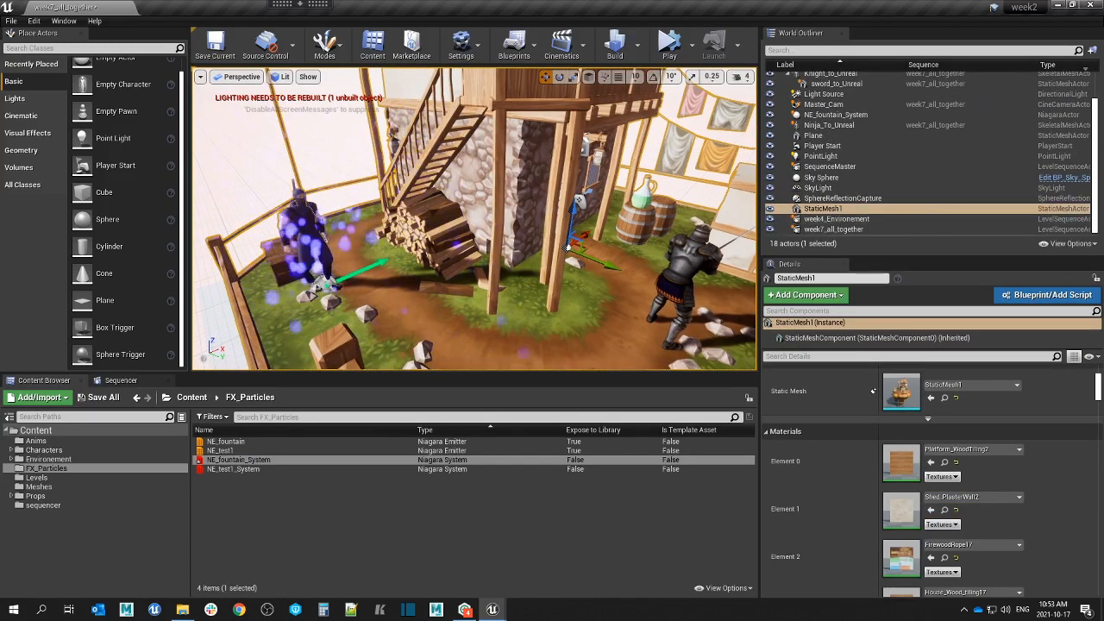
scroll(899, 206, "up", 1)
scroll(899, 205, "down", 1)
scroll(900, 205, "up", 1)
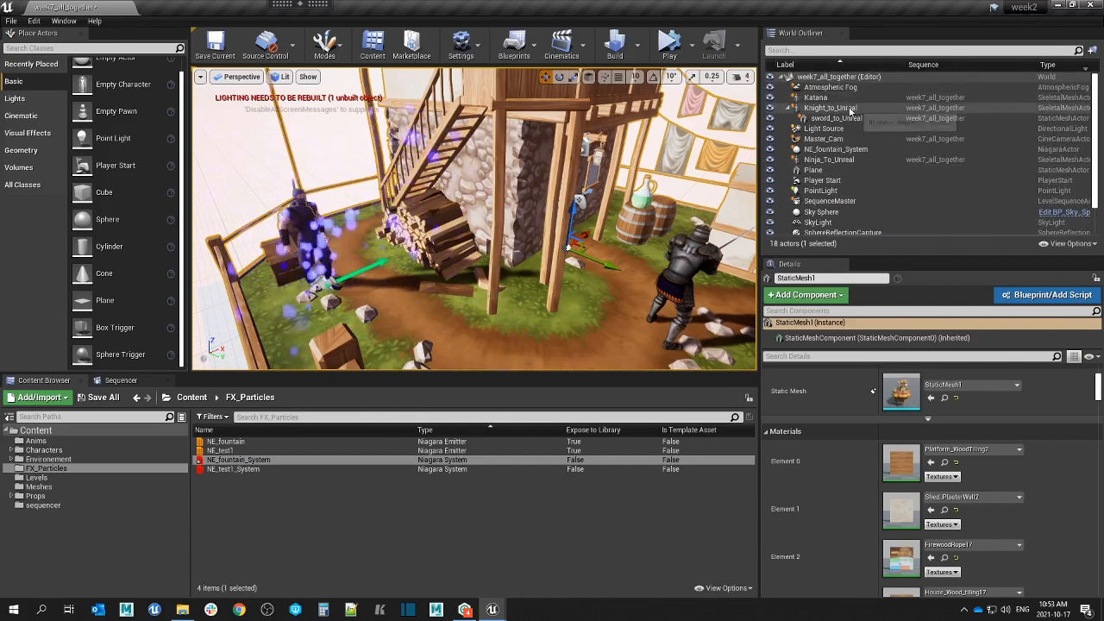
scroll(825, 138, "down", 2)
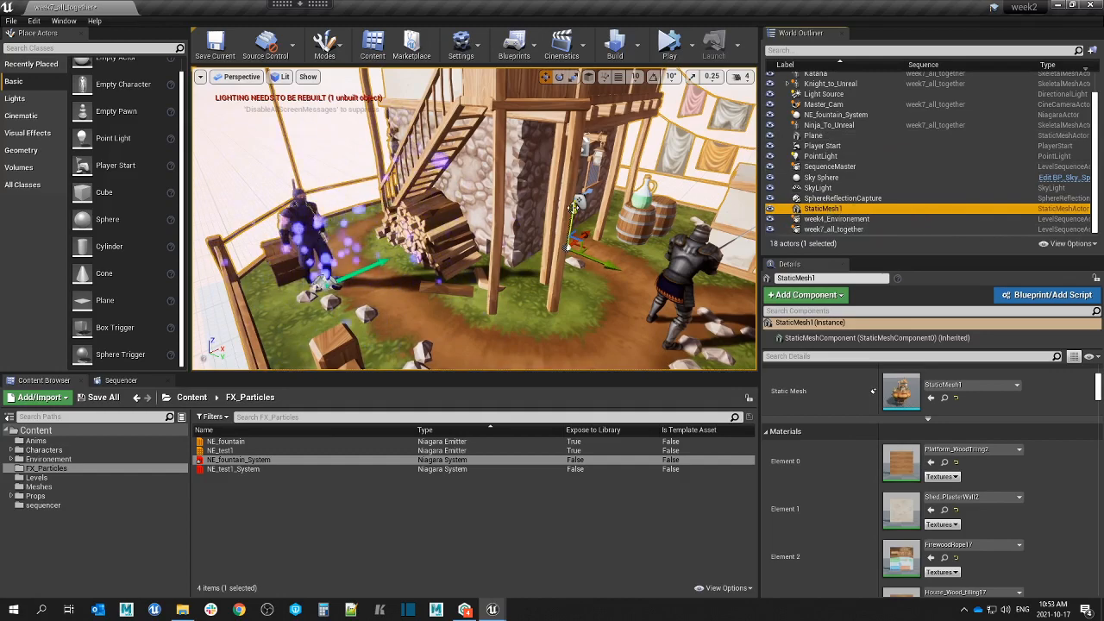
key("f")
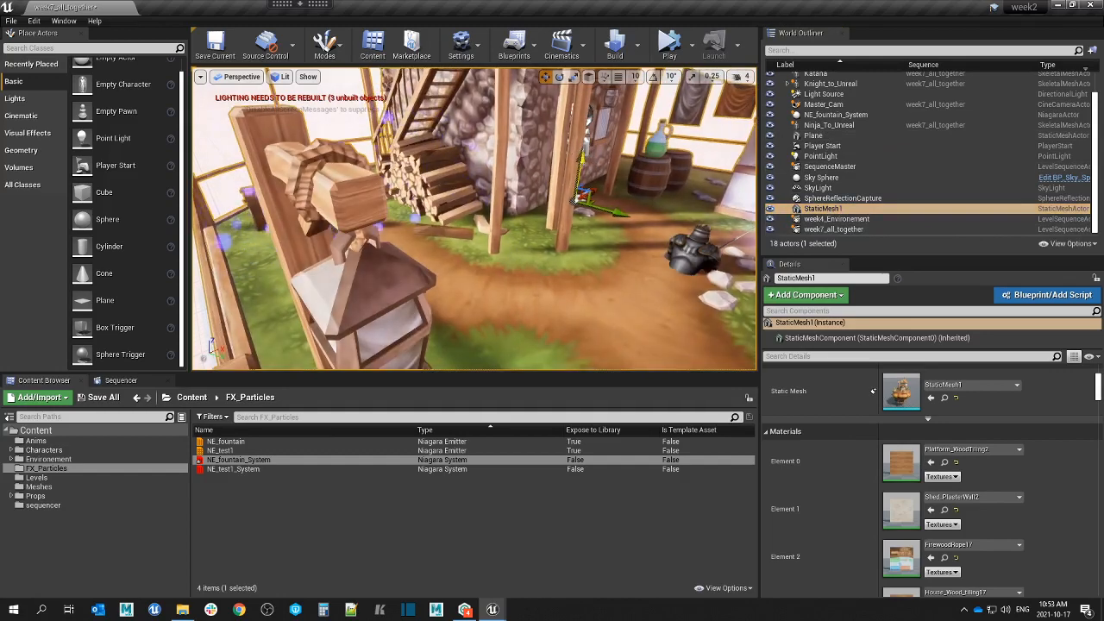
key("ctrl+z")
left_click(823, 208)
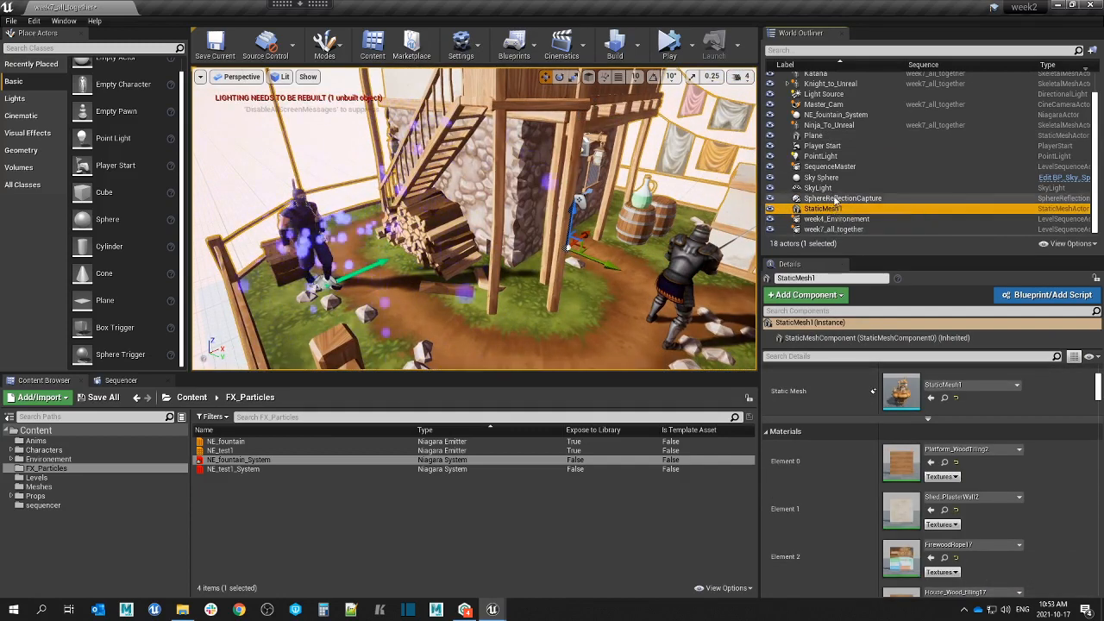
key("Delete")
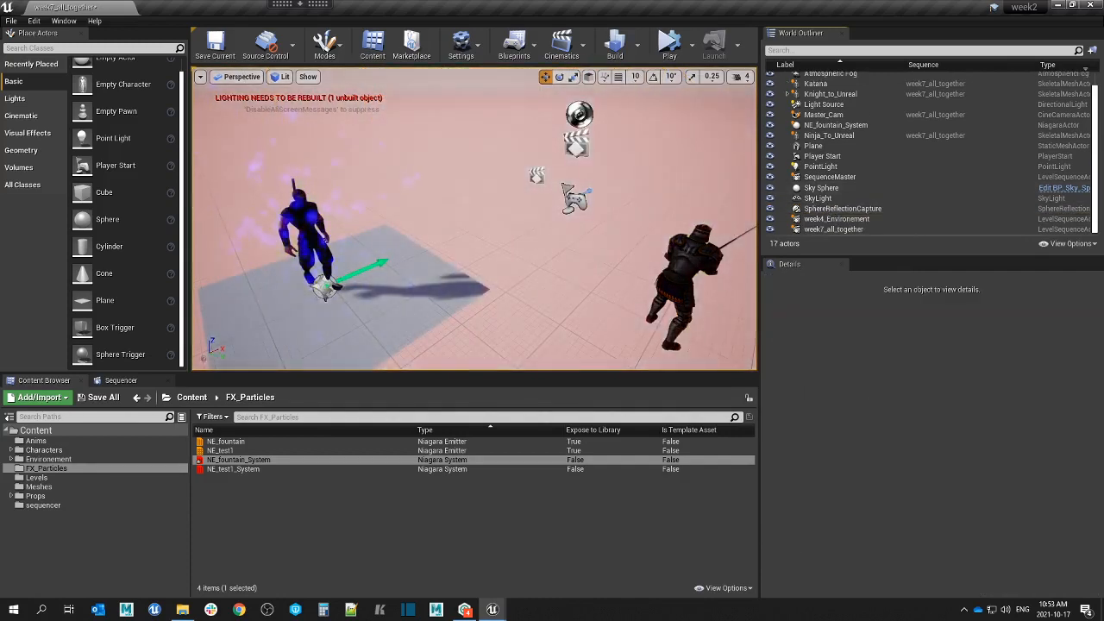
Browse to the Environement/Floating_Island content folder and delete the Plane actor under the ninja from the level.
left_click(59, 459)
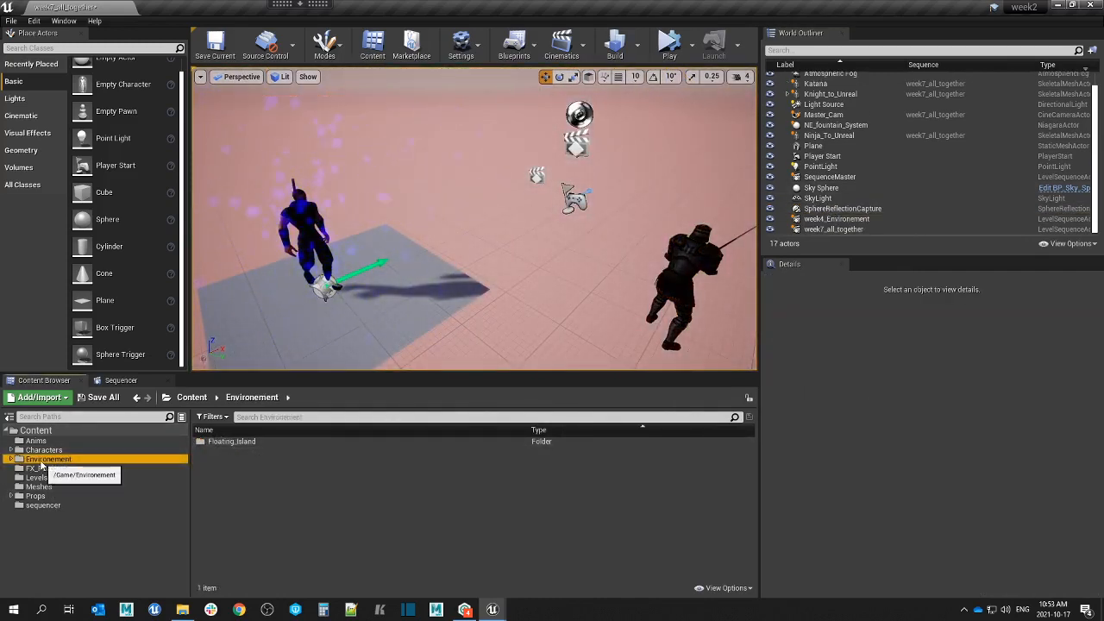
double_click(40, 462)
left_click(56, 468)
left_click(233, 440)
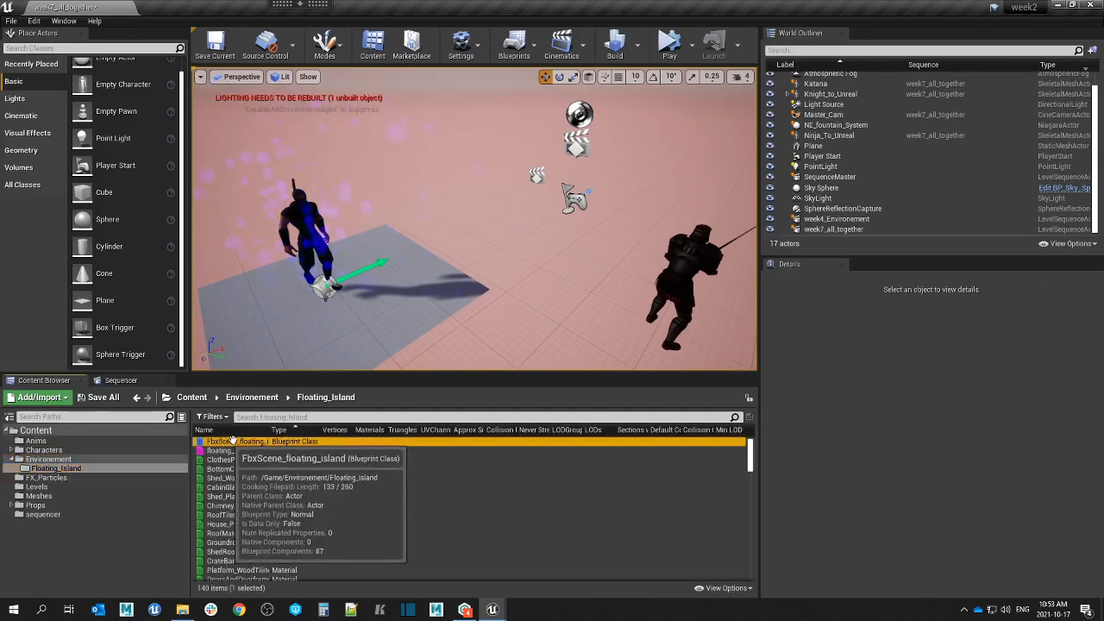
left_click_drag(233, 441, 234, 441)
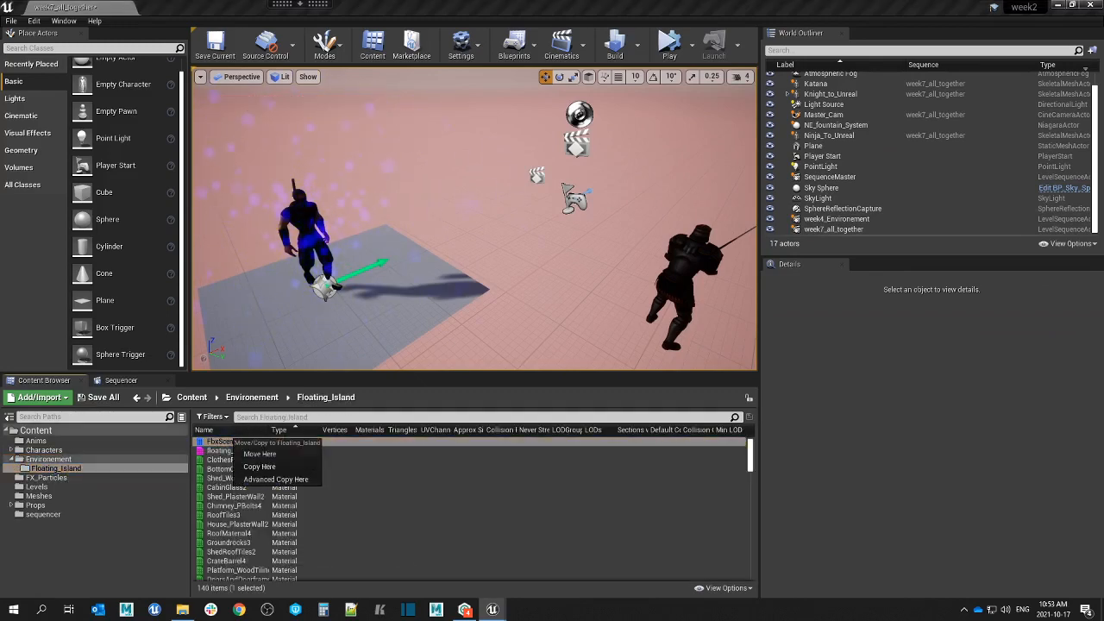
left_click(331, 331)
key("Delete")
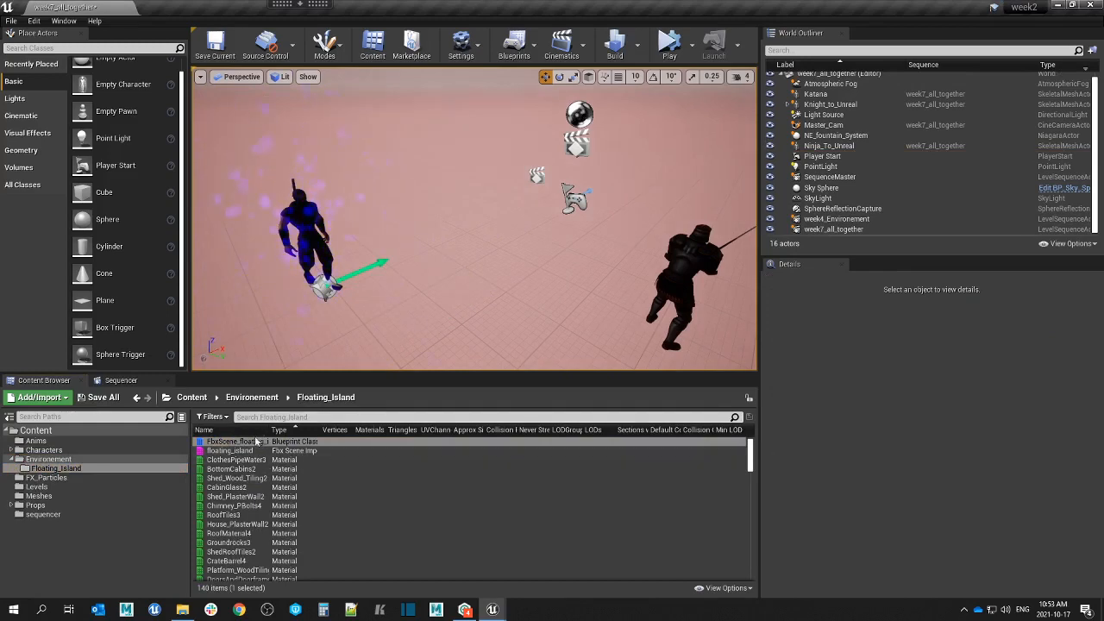
Place the FbxScene_floating_island blueprint in the level and reset its location to 0, 0, 0.
left_click_drag(233, 440, 429, 234)
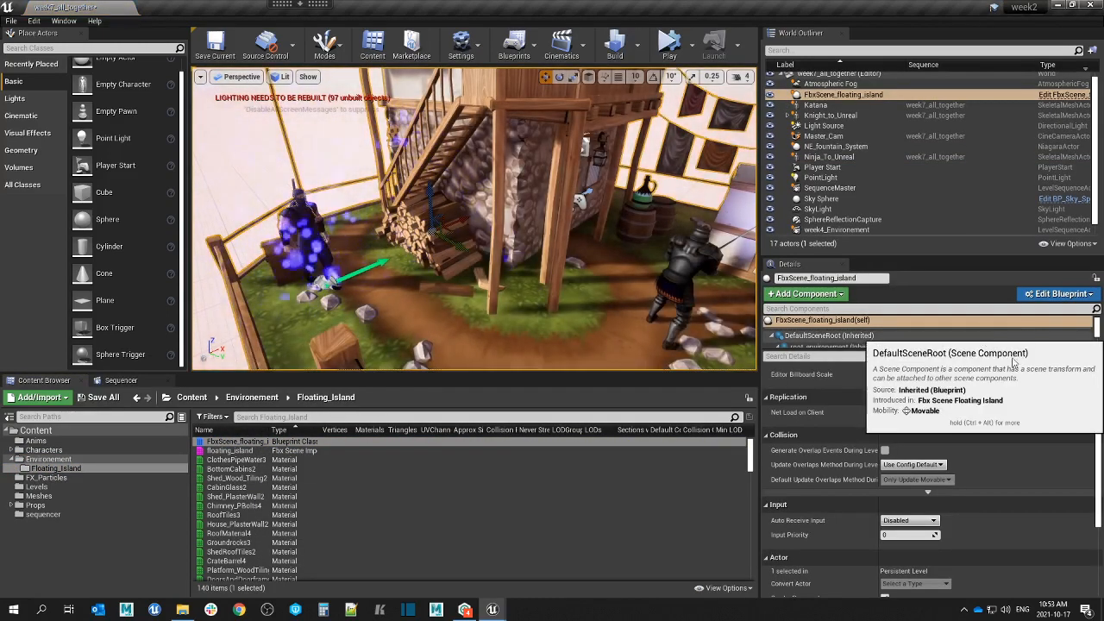
scroll(872, 446, "up", 3)
left_click(1086, 386)
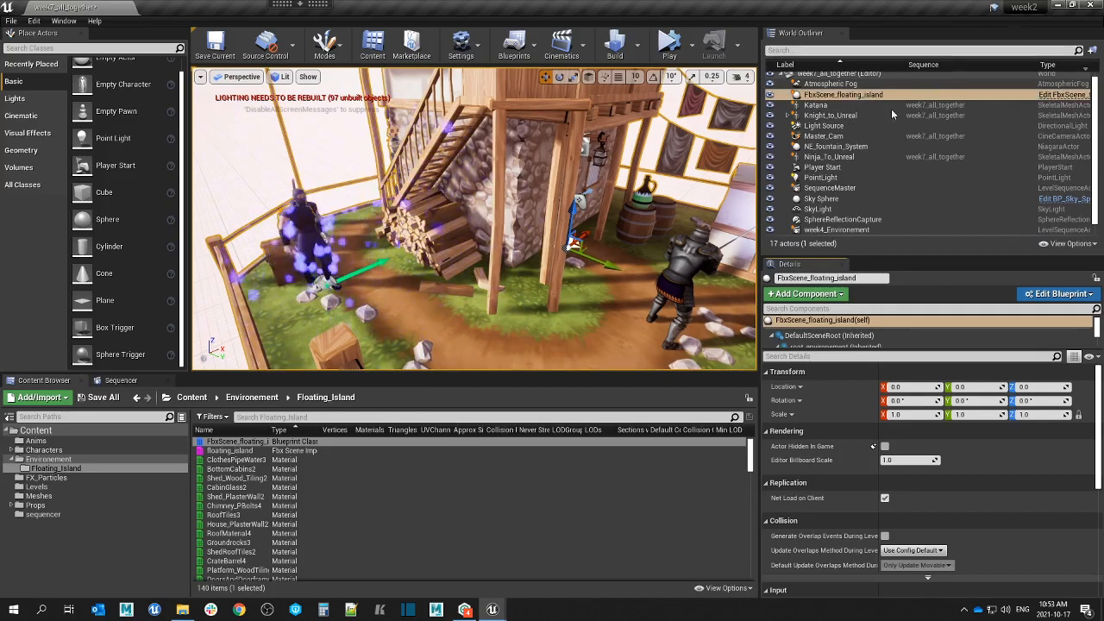
Convert the FbxScene_floating_island actor to a static mesh named StaticMesh_Island in the Meshes folder.
left_click(882, 83)
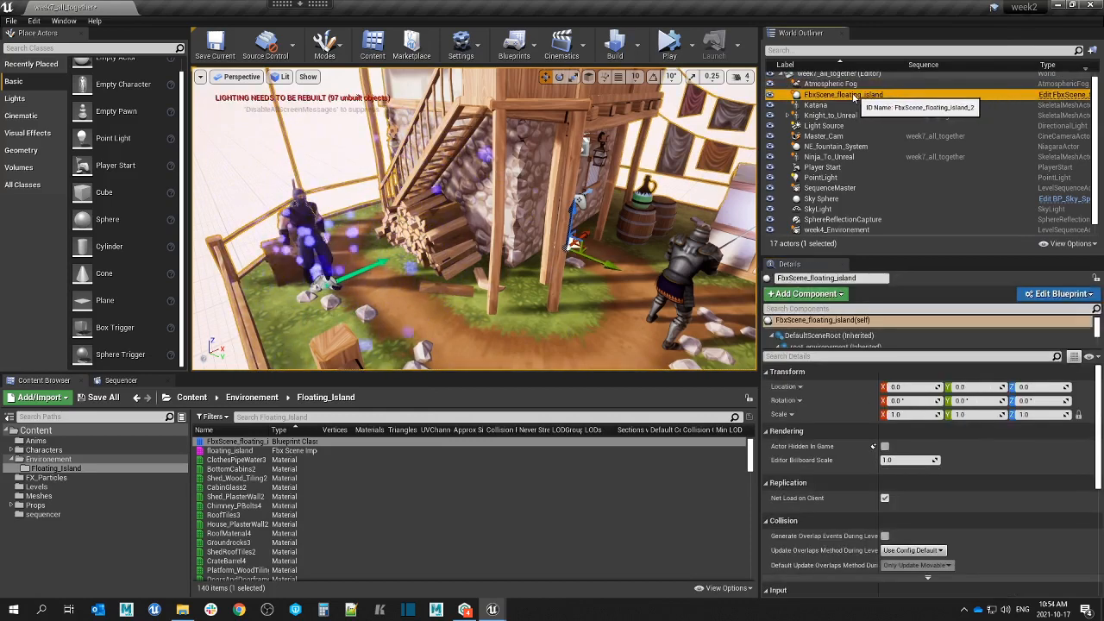
left_click(328, 242)
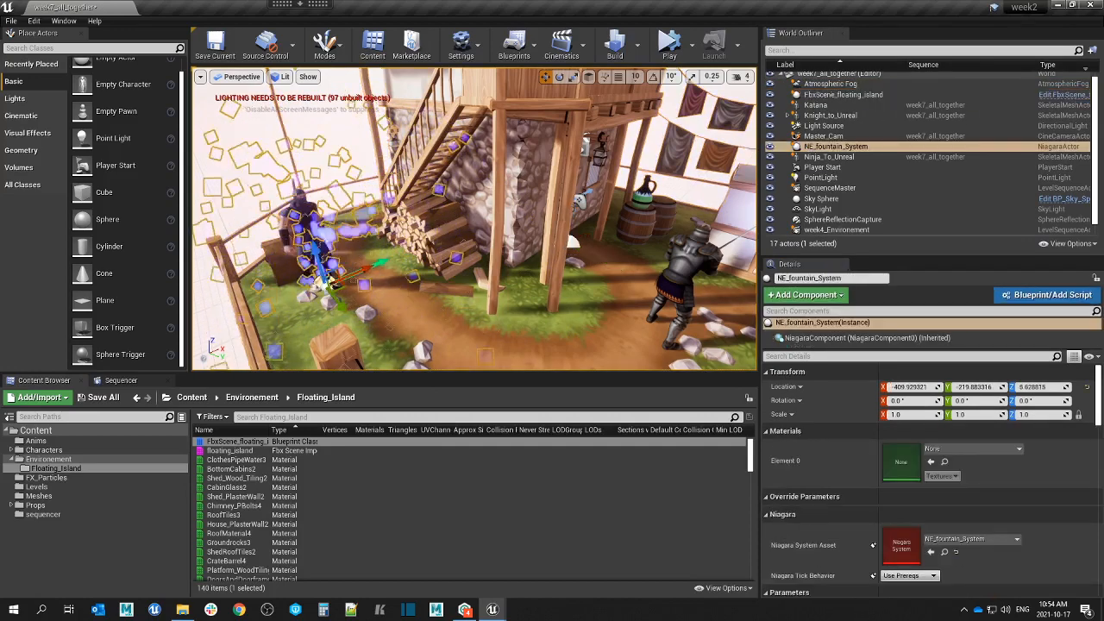
left_click(483, 216)
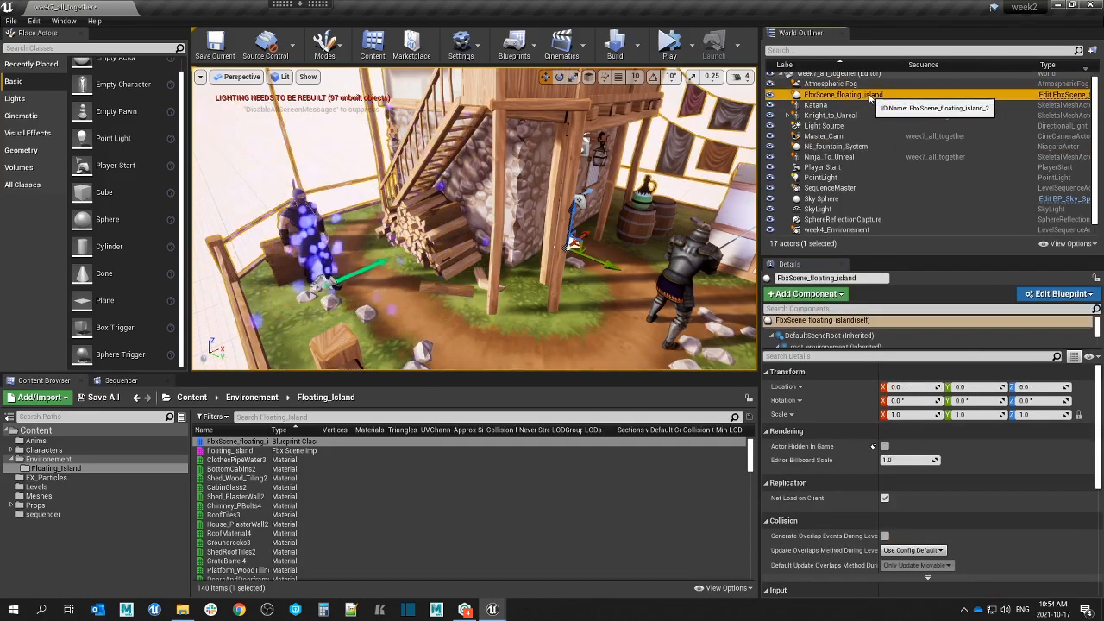
right_click(867, 95)
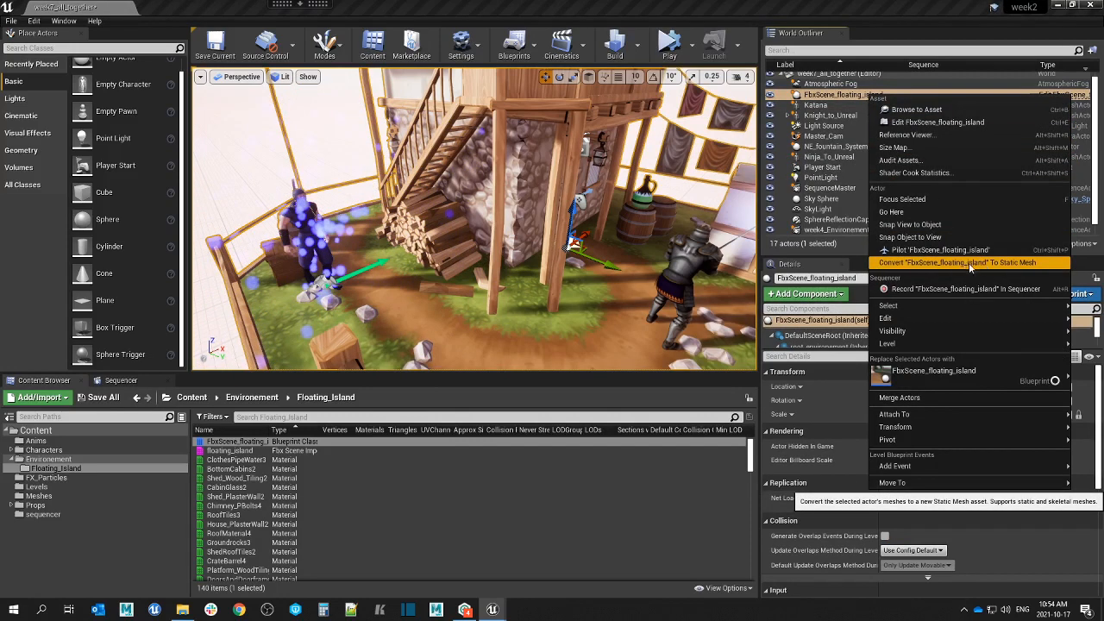
left_click(1000, 263)
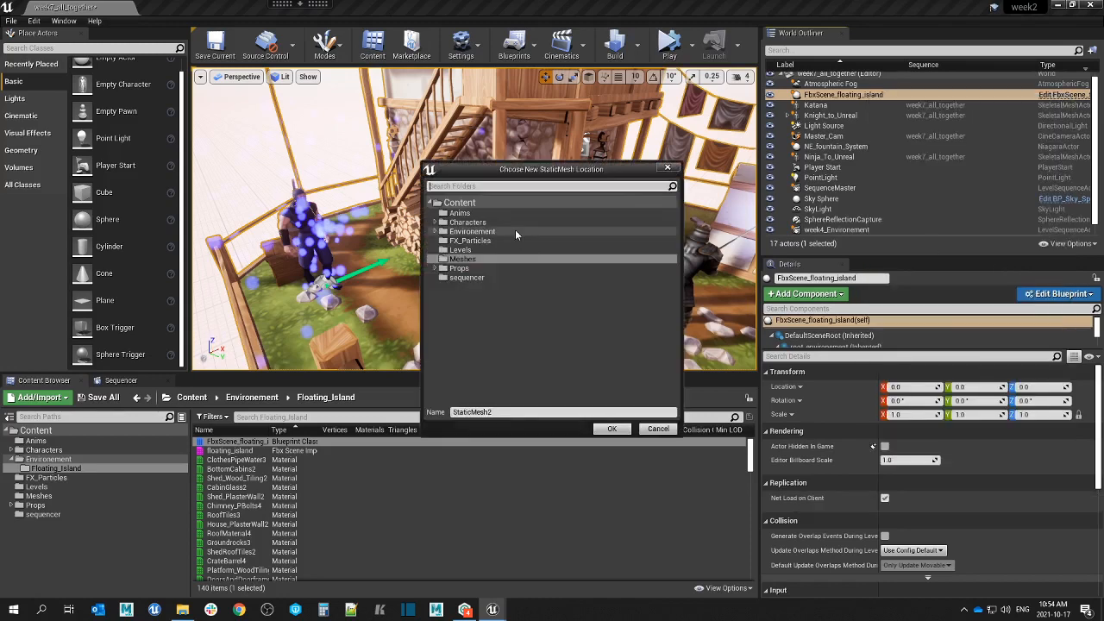
left_click(470, 257)
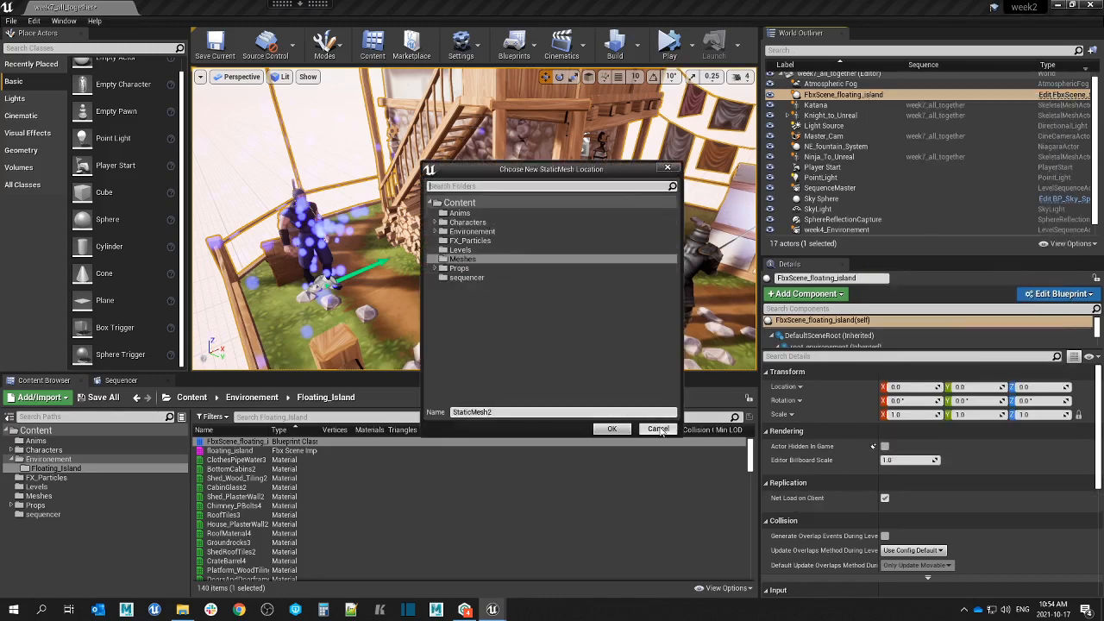
left_click(481, 260)
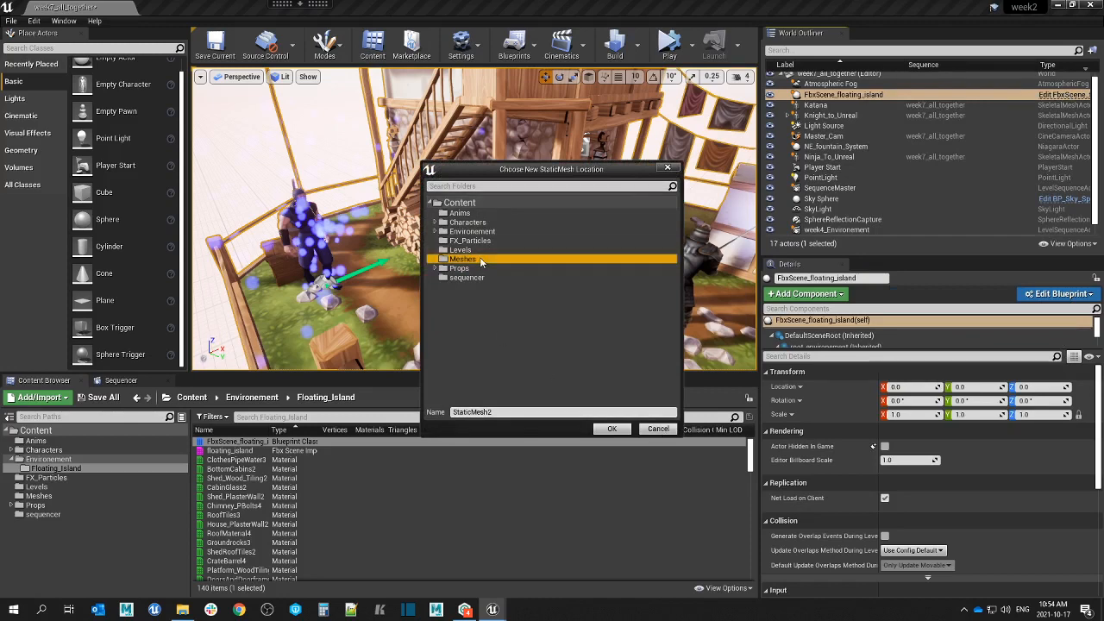
key("Tab")
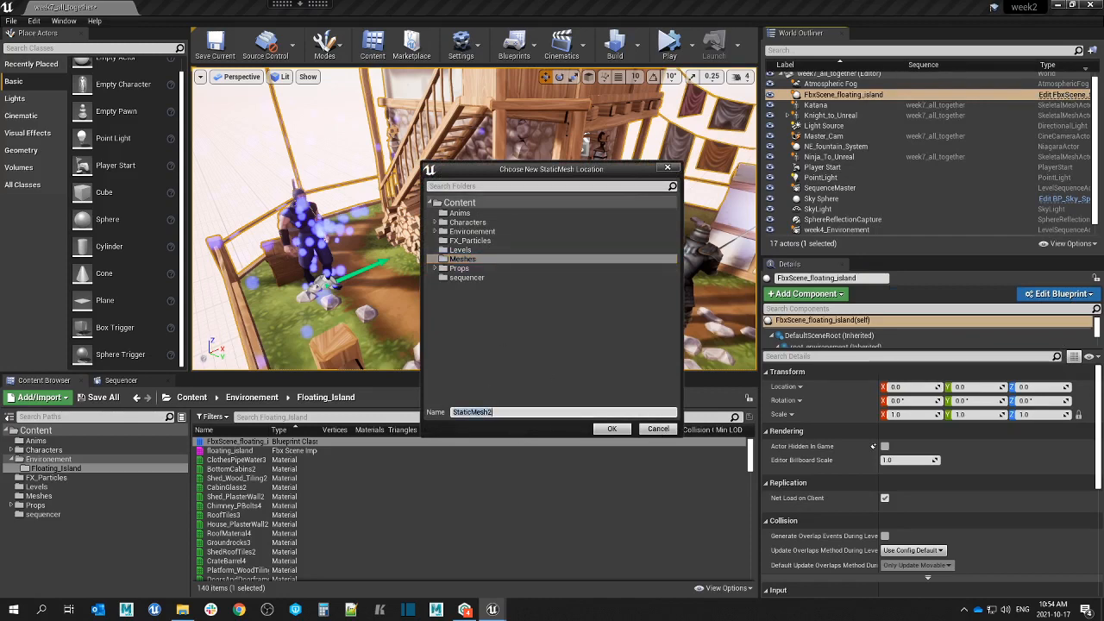
left_click(493, 412)
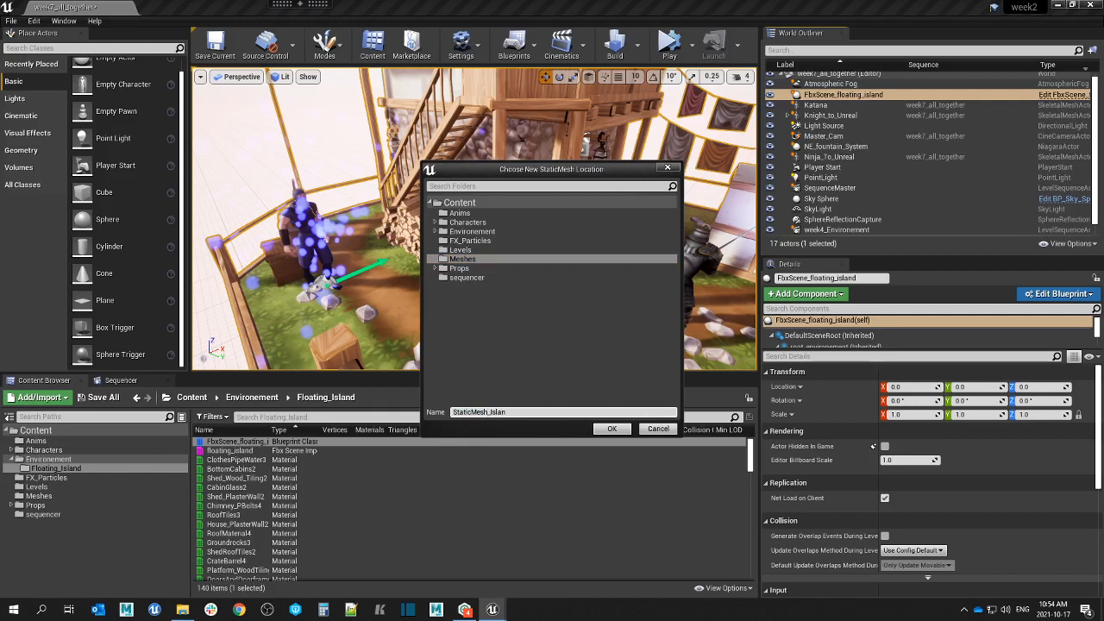
left_click(612, 430)
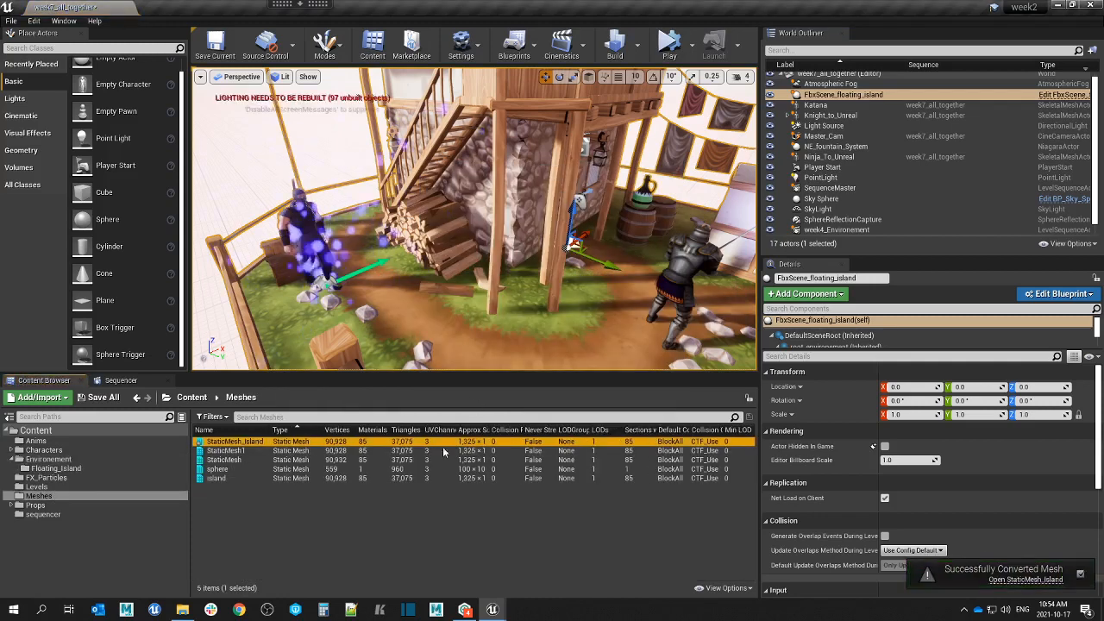
Delete the FbxScene_floating_island actor from the level.
left_click(840, 87)
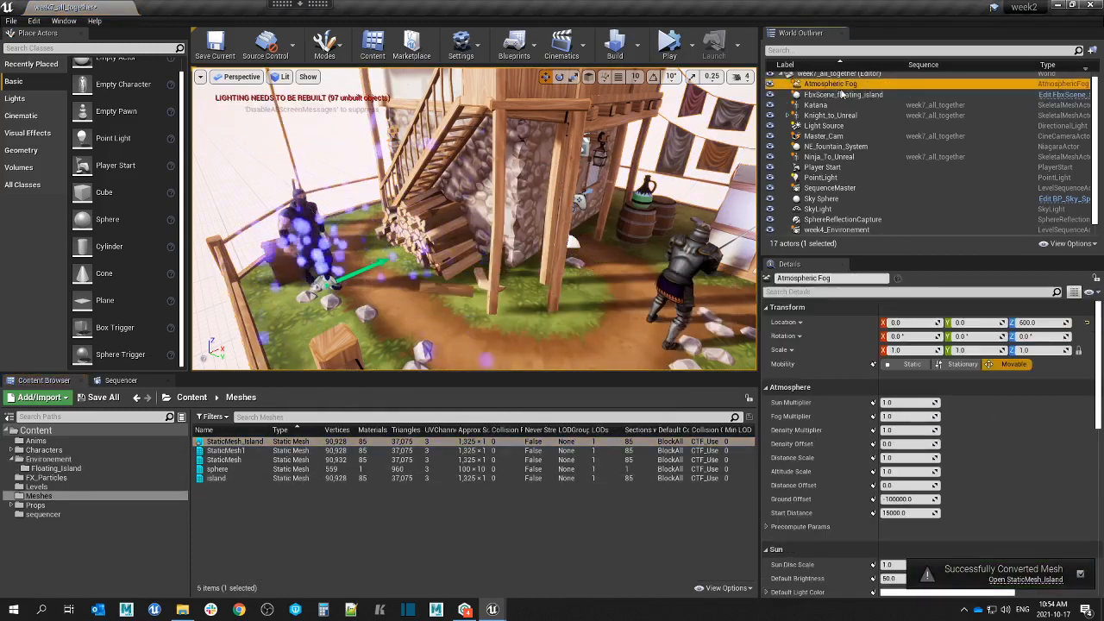
left_click(842, 94)
right_click_drag(517, 216, 517, 239)
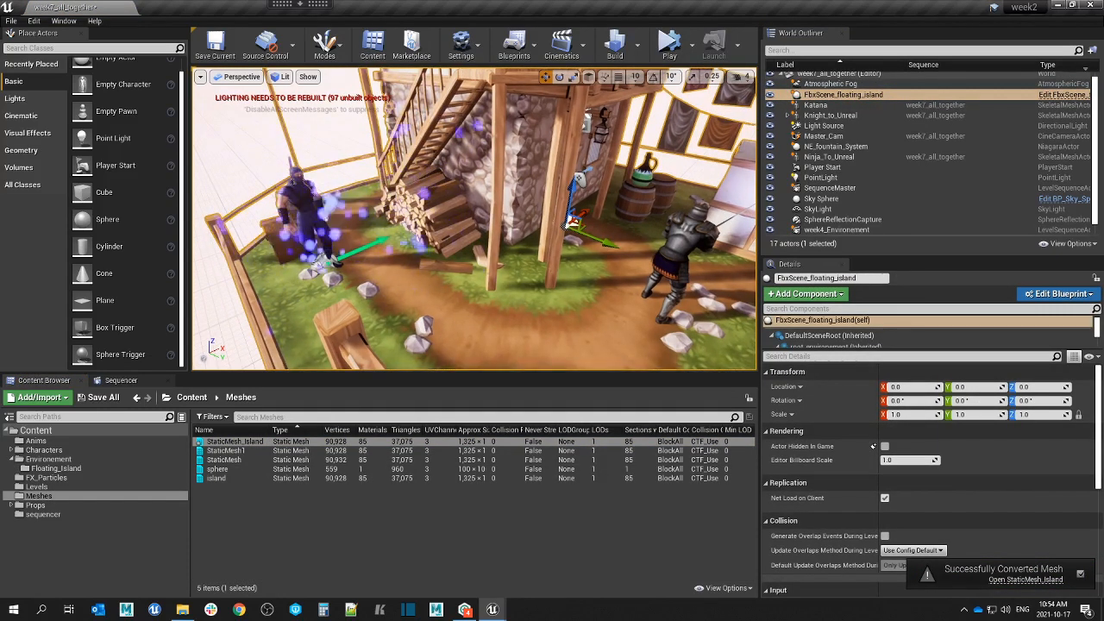
mouse_move(518, 239)
right_mouse_down()
mouse_move(518, 250)
mouse_move(539, 245)
mouse_move(503, 244)
mouse_move(521, 242)
right_mouse_up()
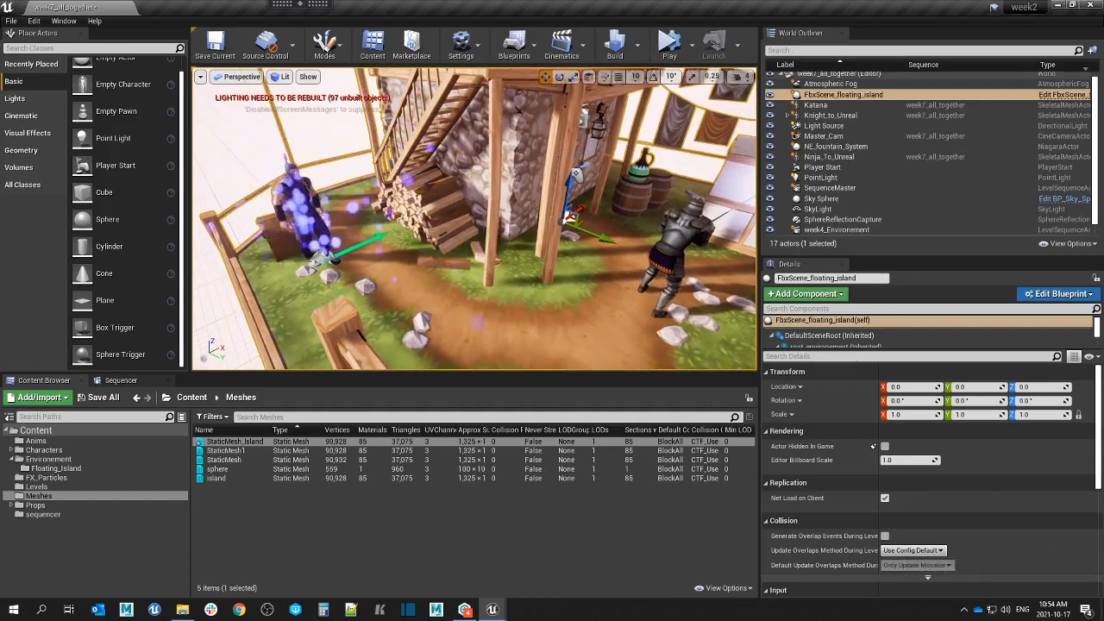
key("Delete")
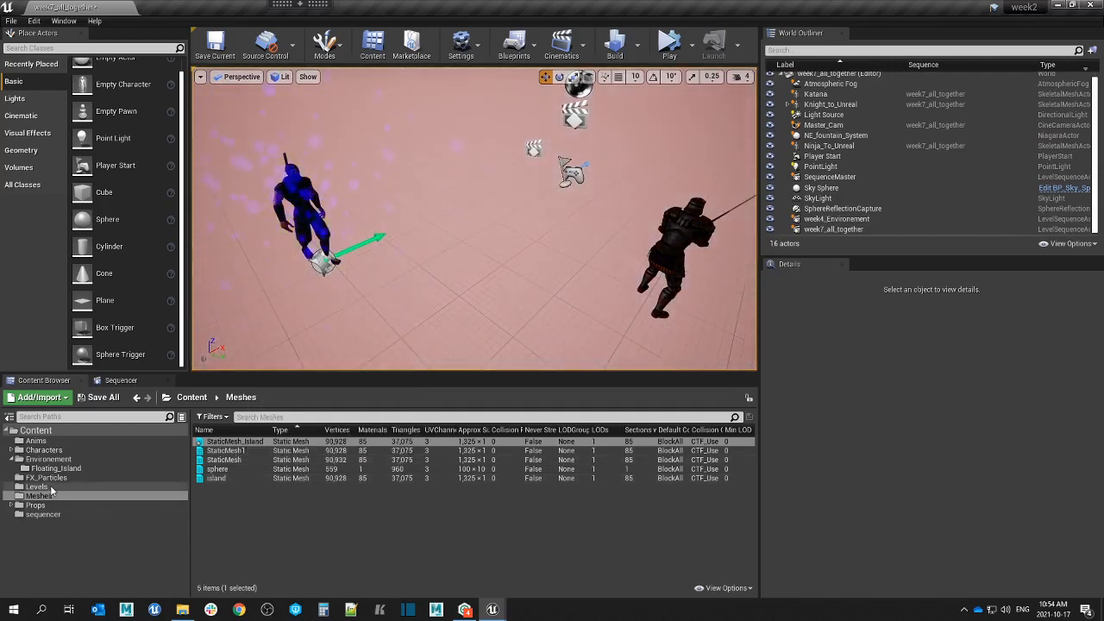
Place StaticMesh_Island from the Meshes folder in the level and reset its location to 0, 0, 0.
left_click(38, 486)
left_click(38, 495)
left_click(288, 443)
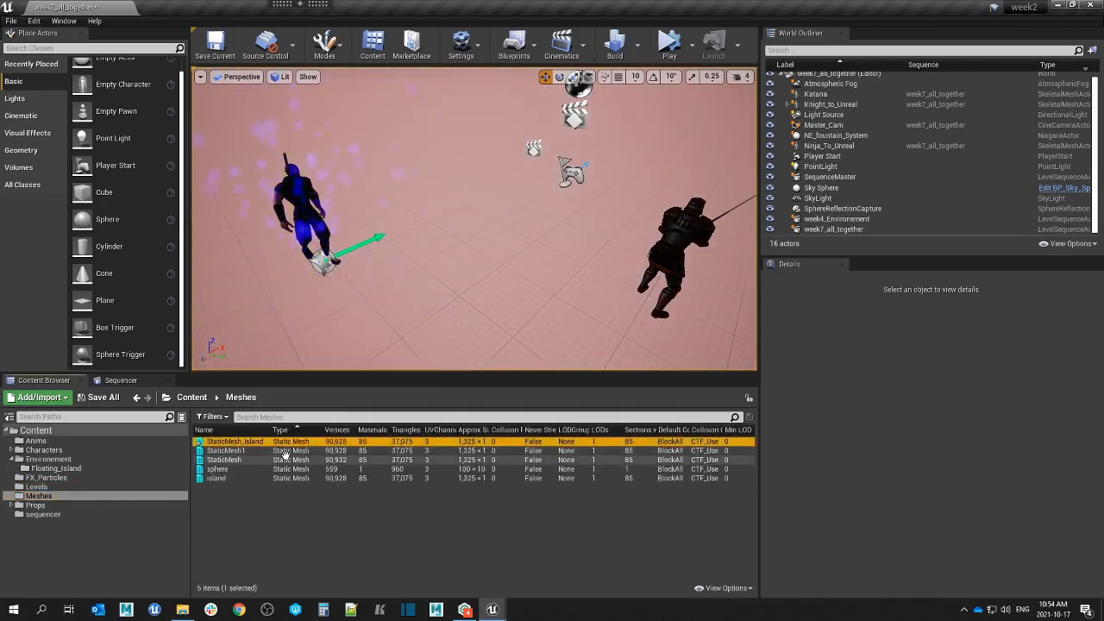
left_click_drag(284, 441, 503, 212)
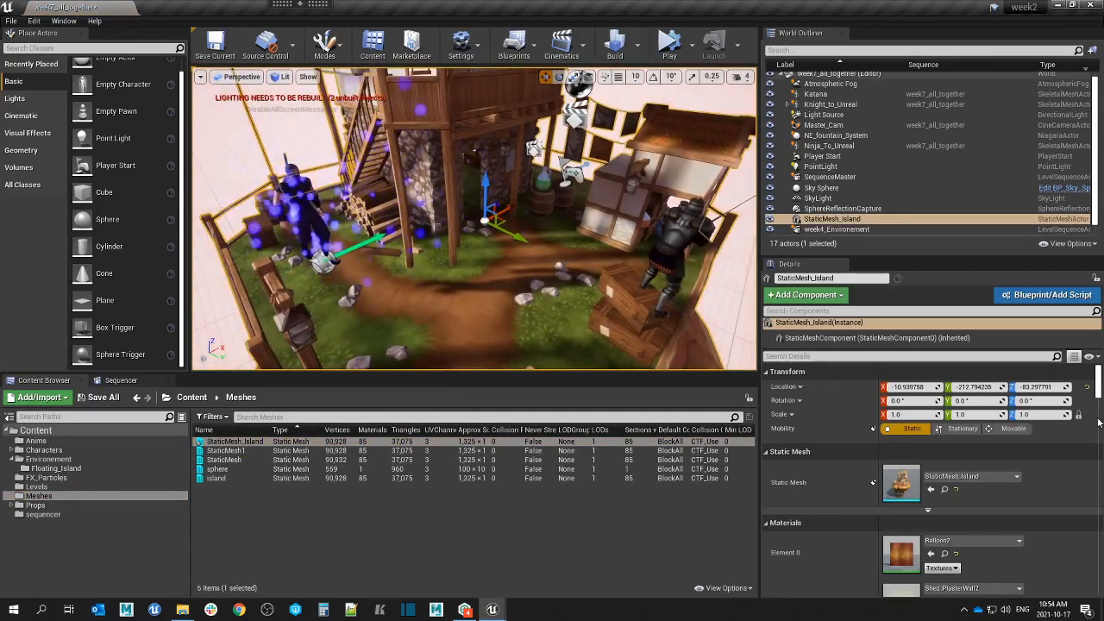
left_click(1085, 387)
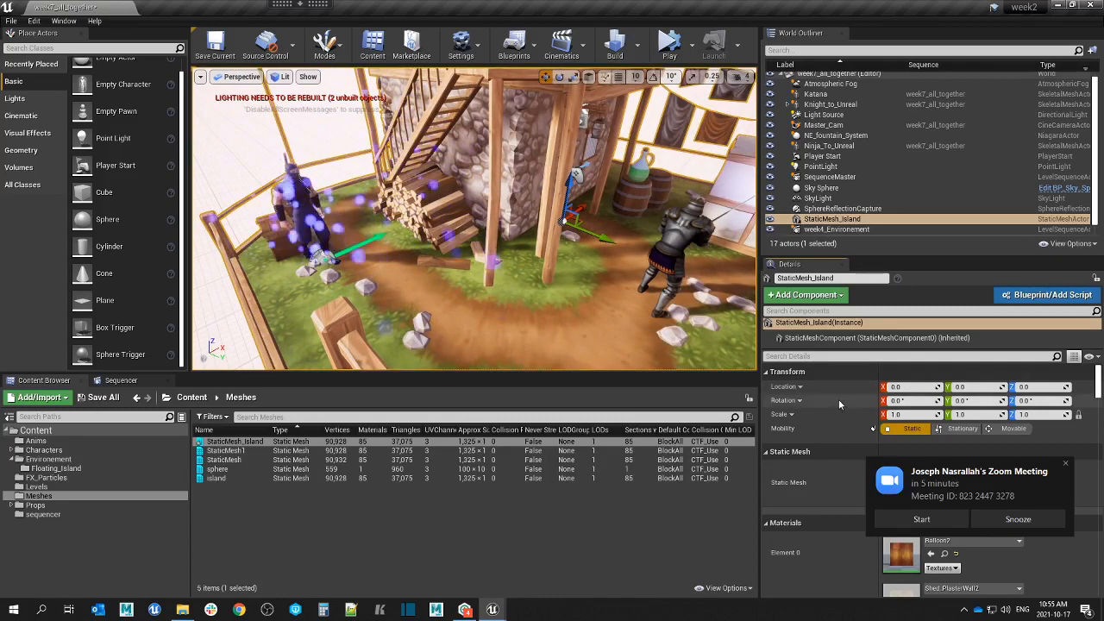
left_click(1014, 519)
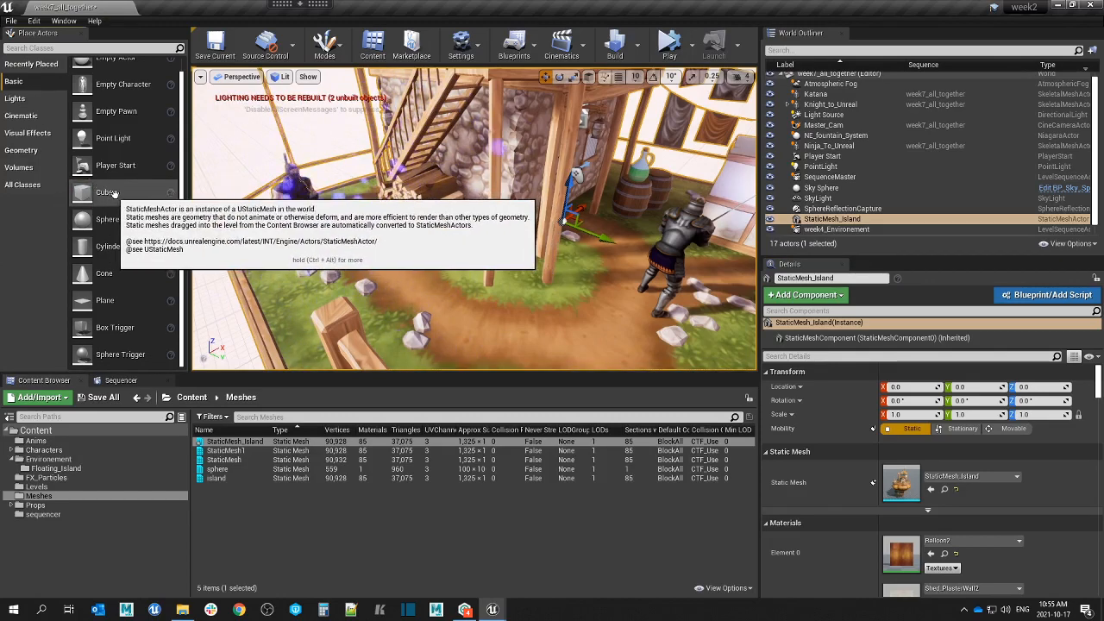
left_click_drag(129, 197, 397, 273)
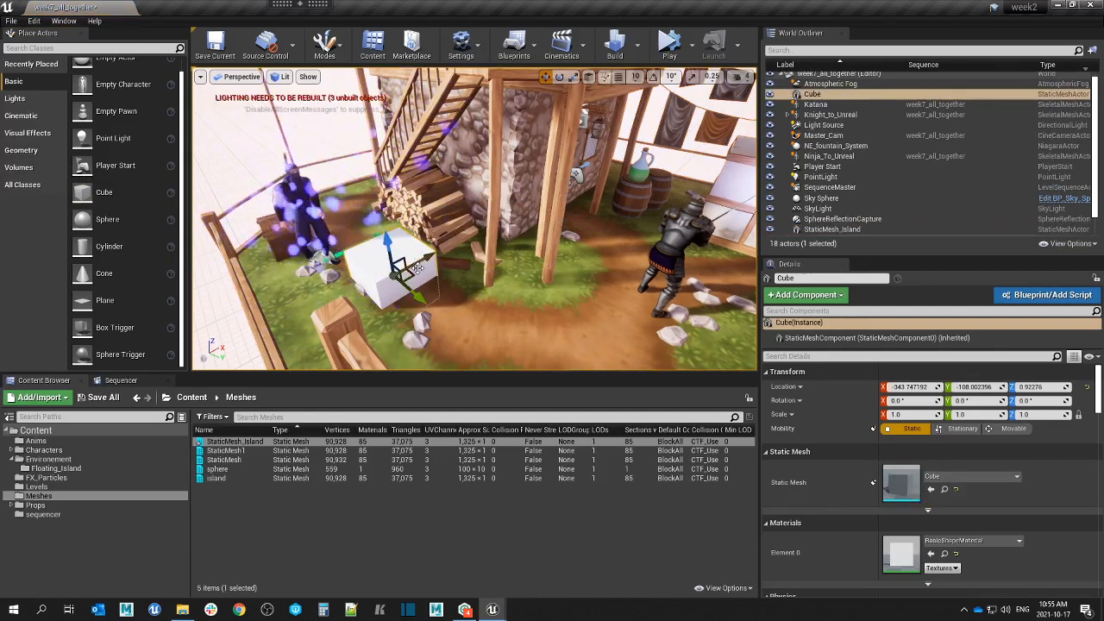
key("Delete")
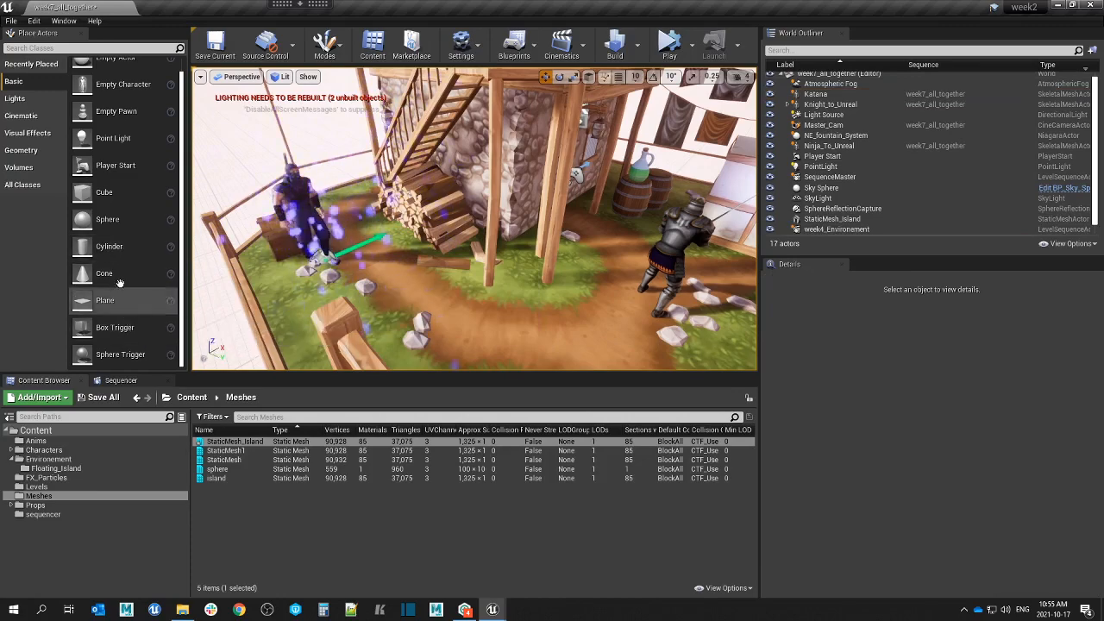
Place a Plane on the island's ground near the ninja and scale it uniformly to about 3.95.
left_click_drag(122, 304, 409, 271)
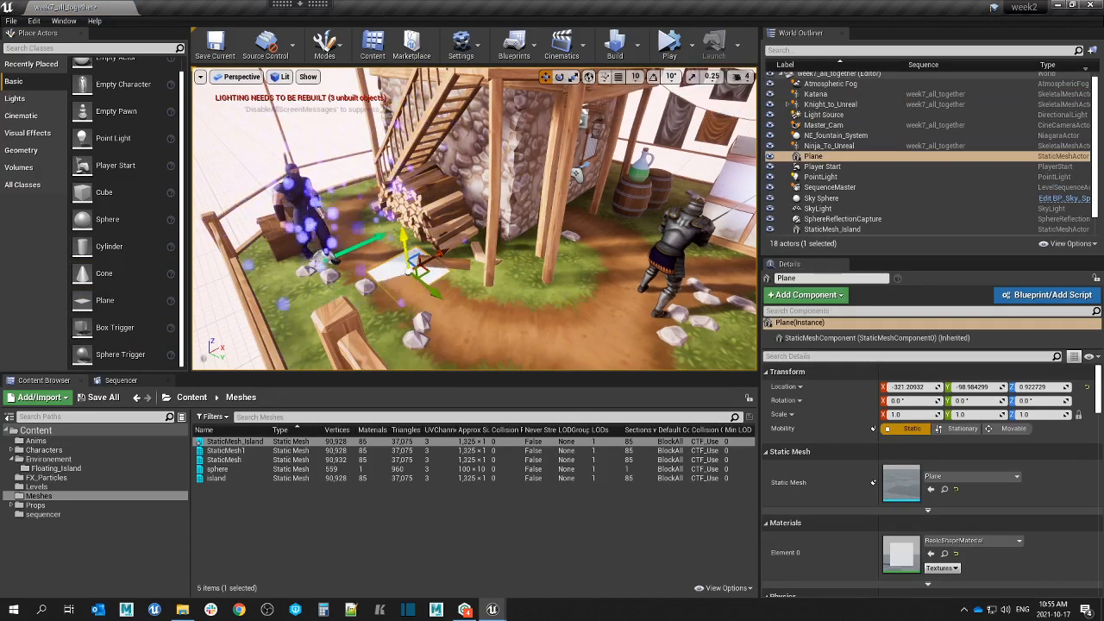
left_click(575, 80)
left_click_drag(409, 272, 640, 245)
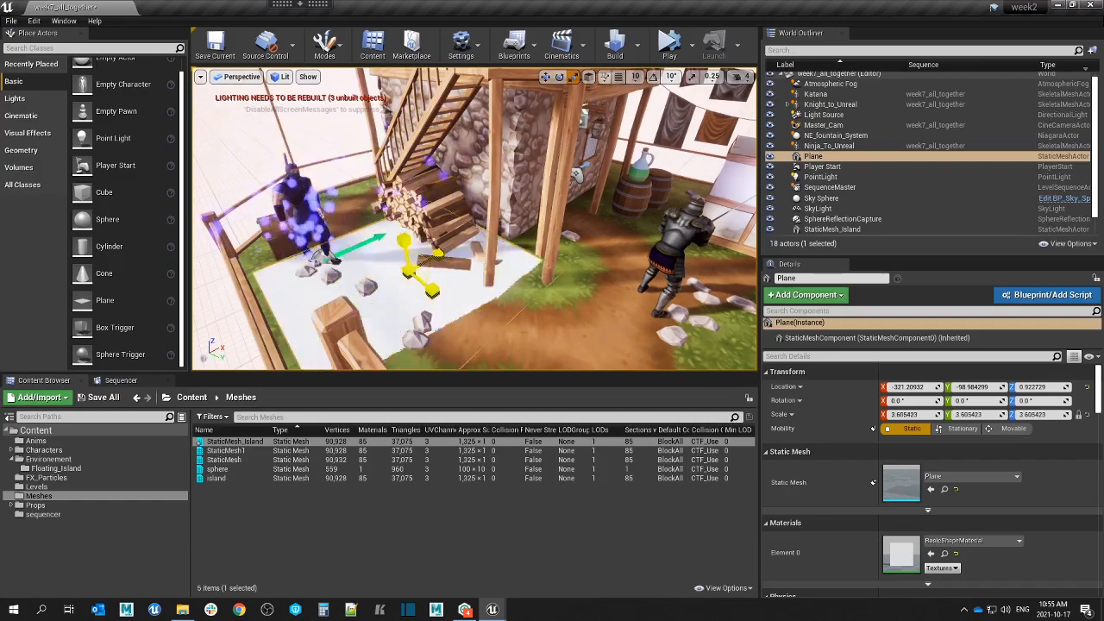
key("w")
right_click_drag(640, 245, 538, 274)
key("s")
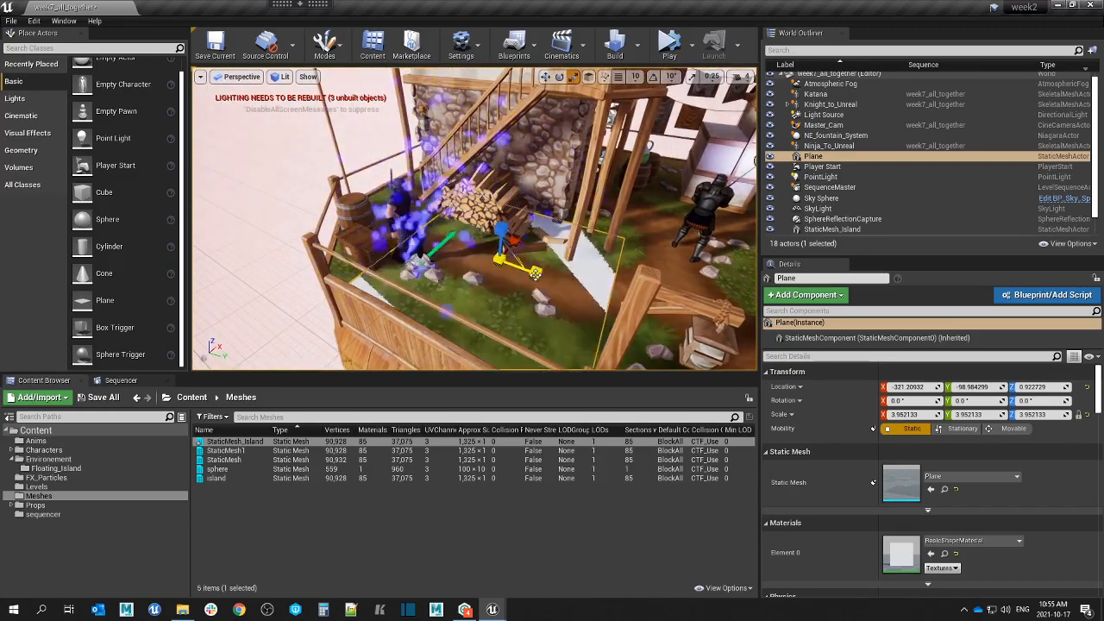
Move the plane beneath the fountain to about X -379, Y -218 and lower it just under the grass, to Z about -0.26.
key("w")
left_click_drag(535, 274, 473, 271)
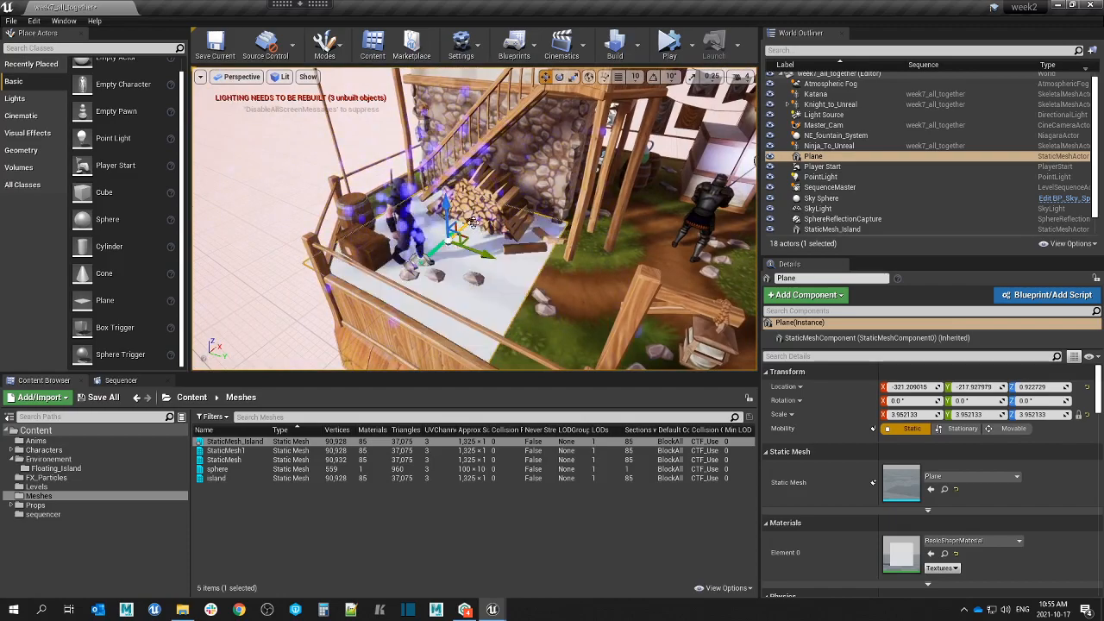
key("w")
right_click_drag(482, 251, 423, 256)
left_click_drag(541, 226, 541, 233)
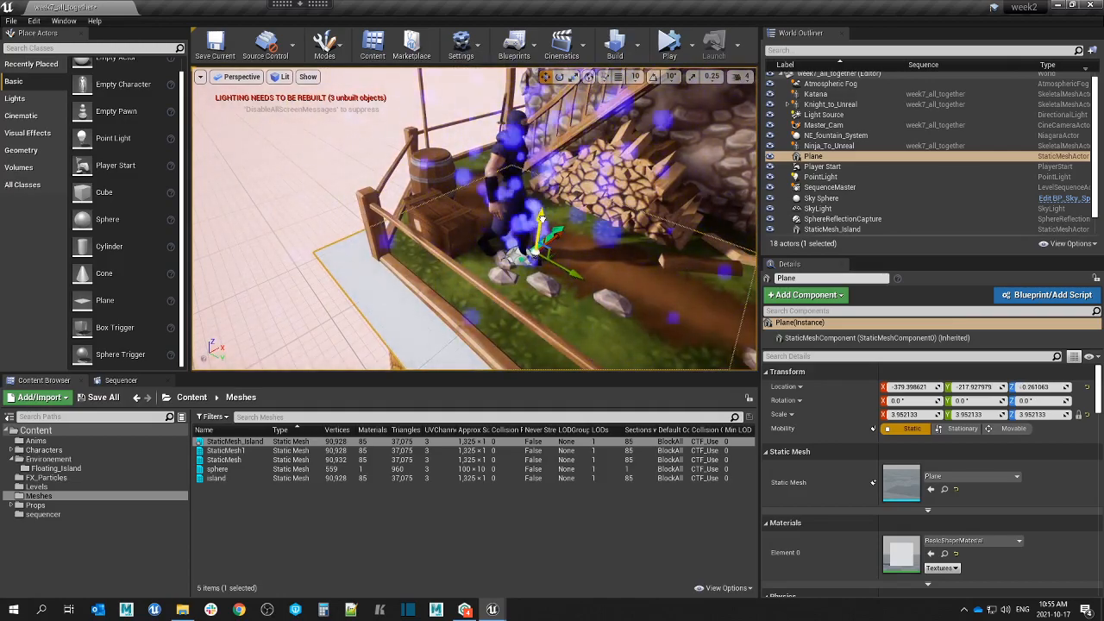
Undo and redo the plane's last downward move to compare its height against the grass.
left_click(515, 257)
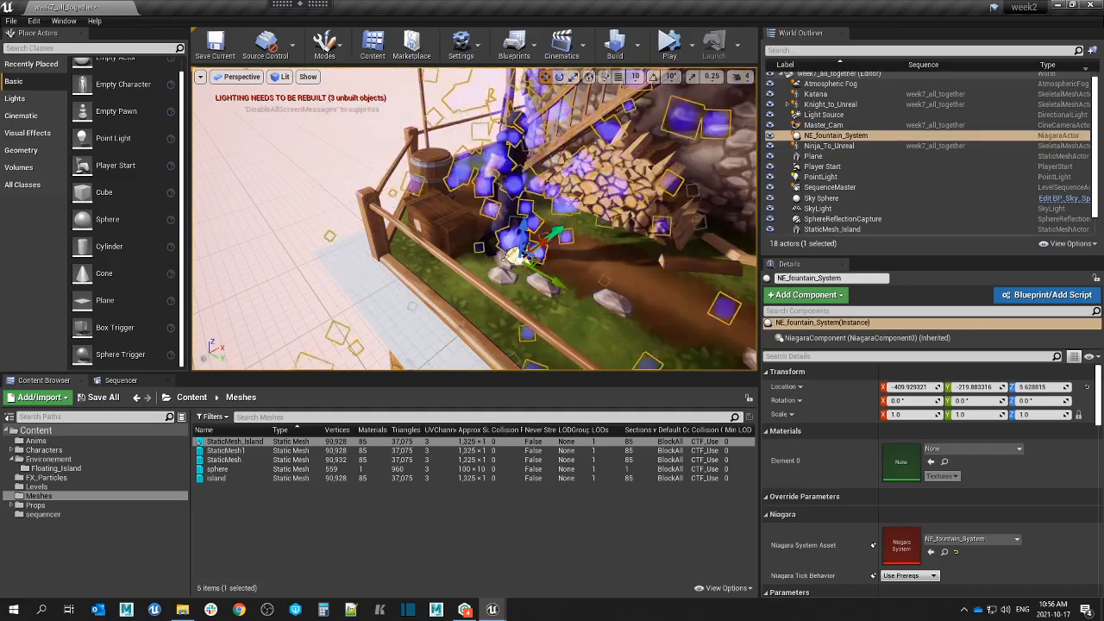
key("ctrl+z")
key("ctrl+z")
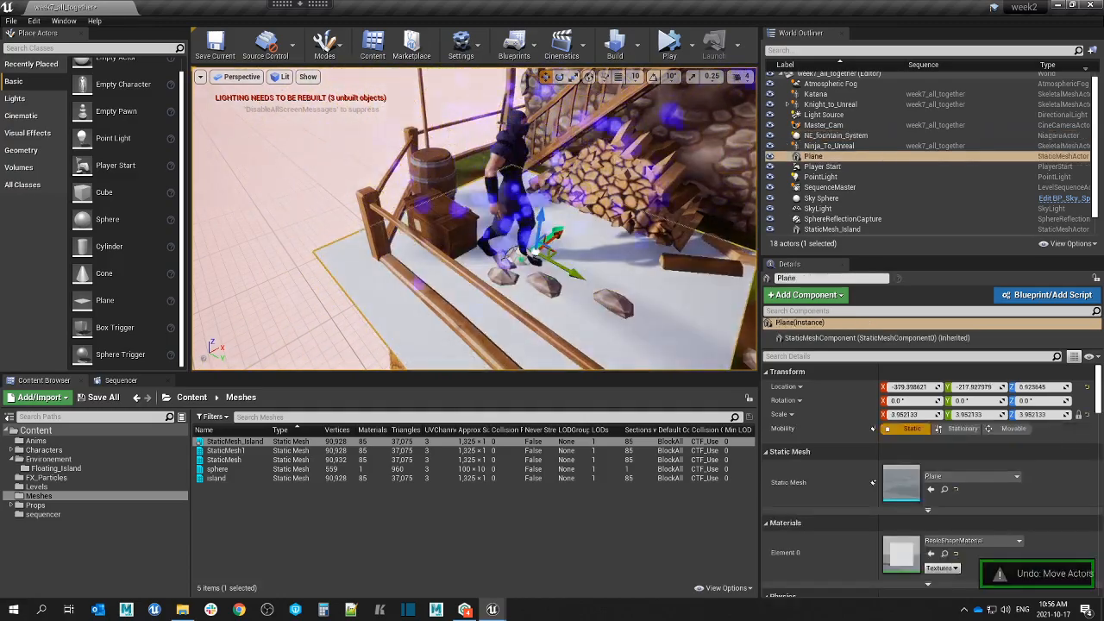
key("ctrl+y")
key("ctrl+y")
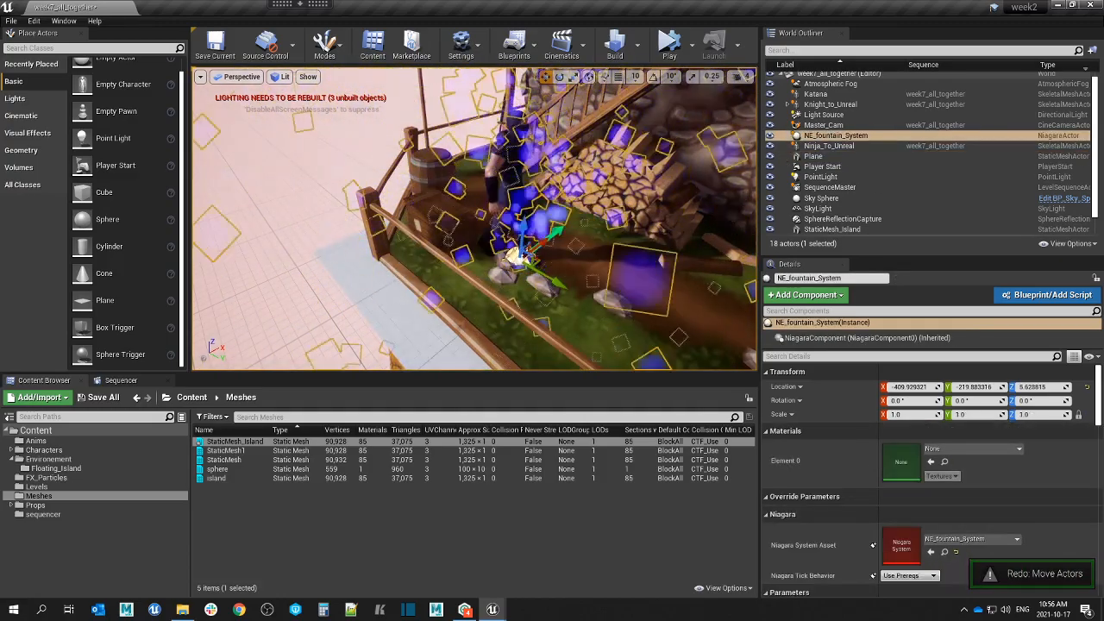
Turn off Visible in the plane's Rendering settings and deselect the plane.
key("s")
right_click_drag(474, 220, 440, 240)
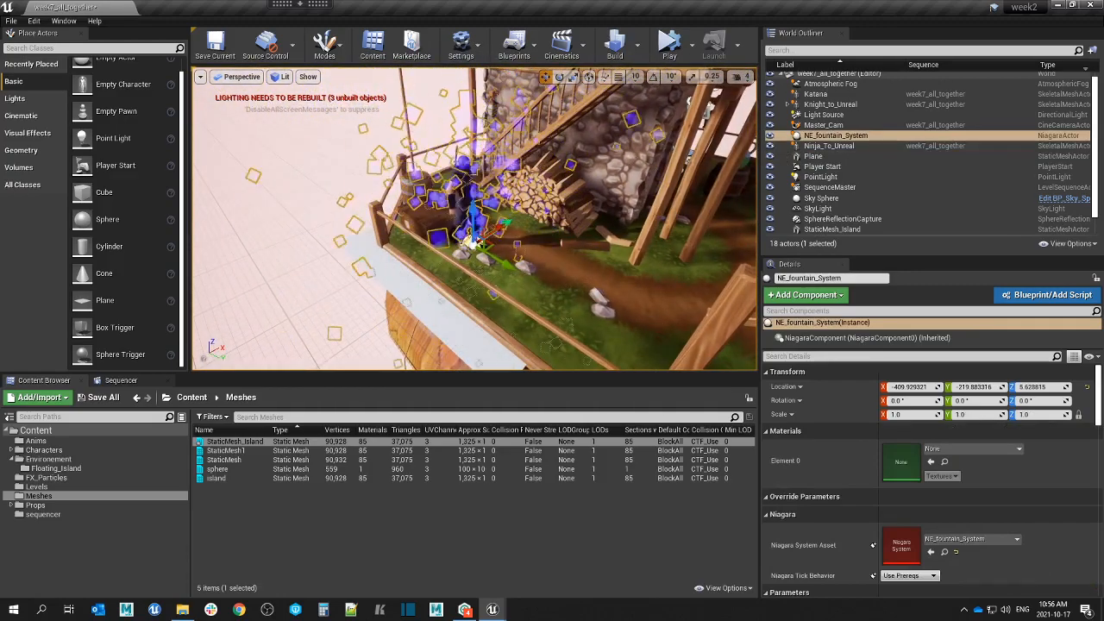
left_click(421, 293)
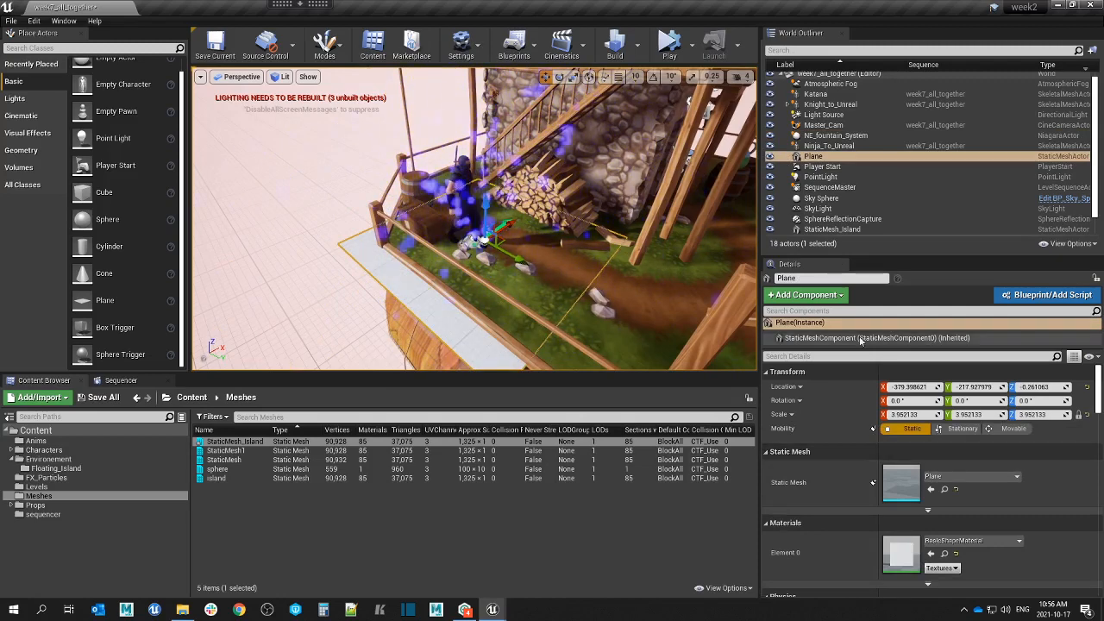
left_click(897, 356)
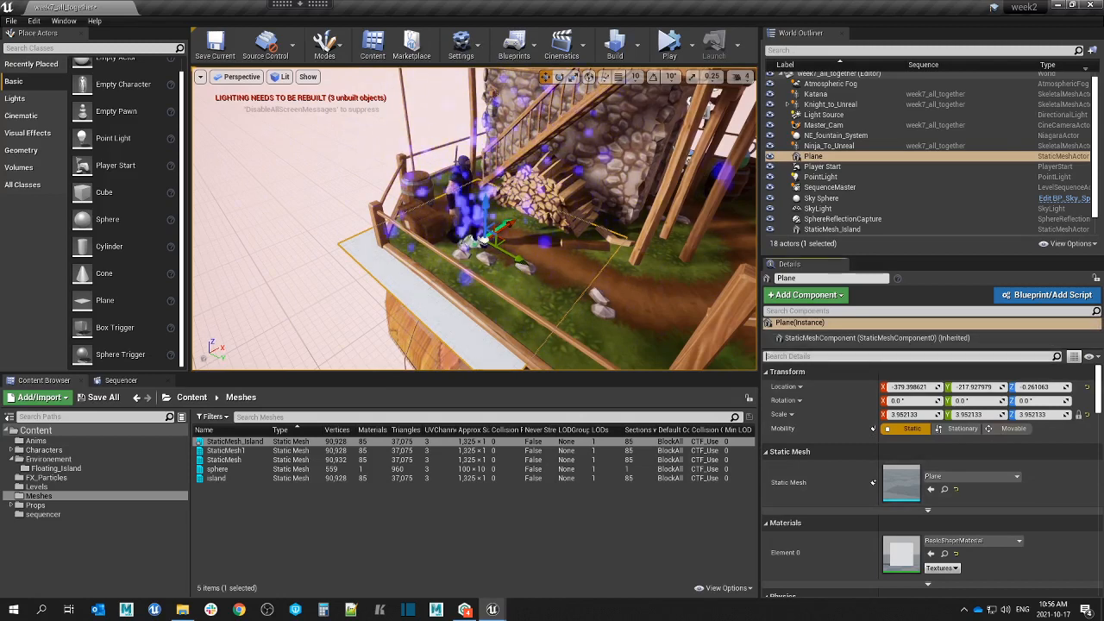
left_click_drag(1100, 404, 1098, 500)
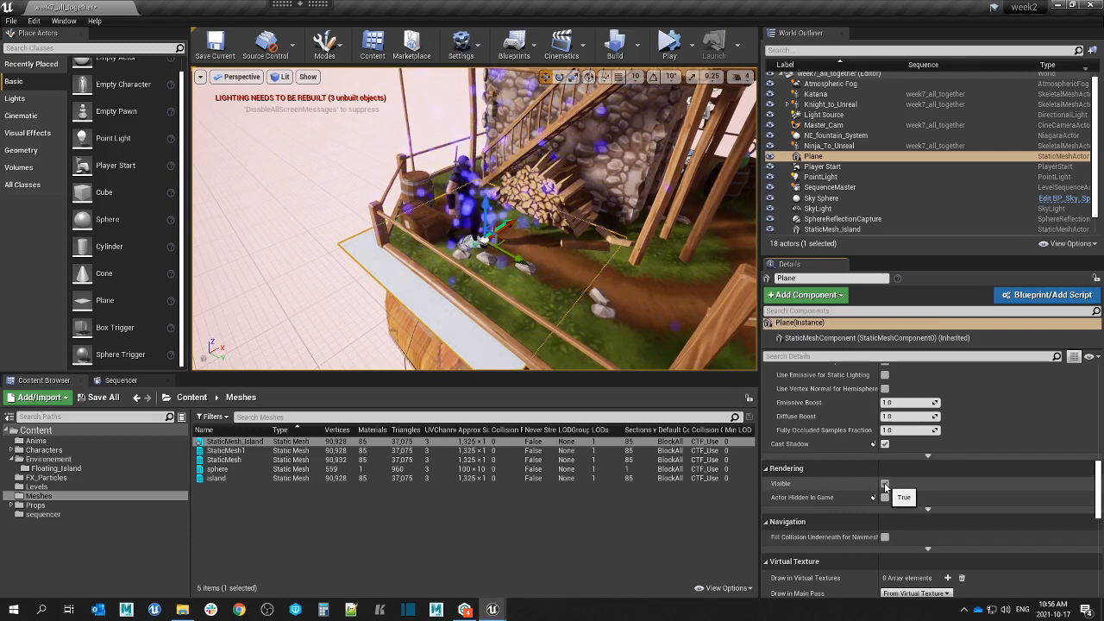
left_click(883, 484)
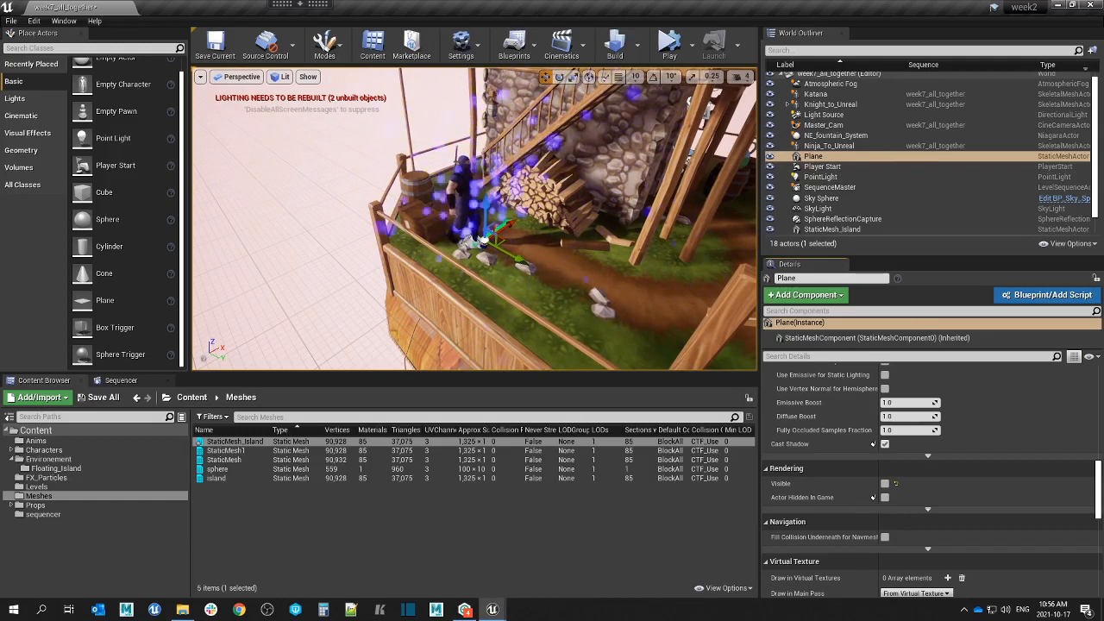
left_click(665, 206)
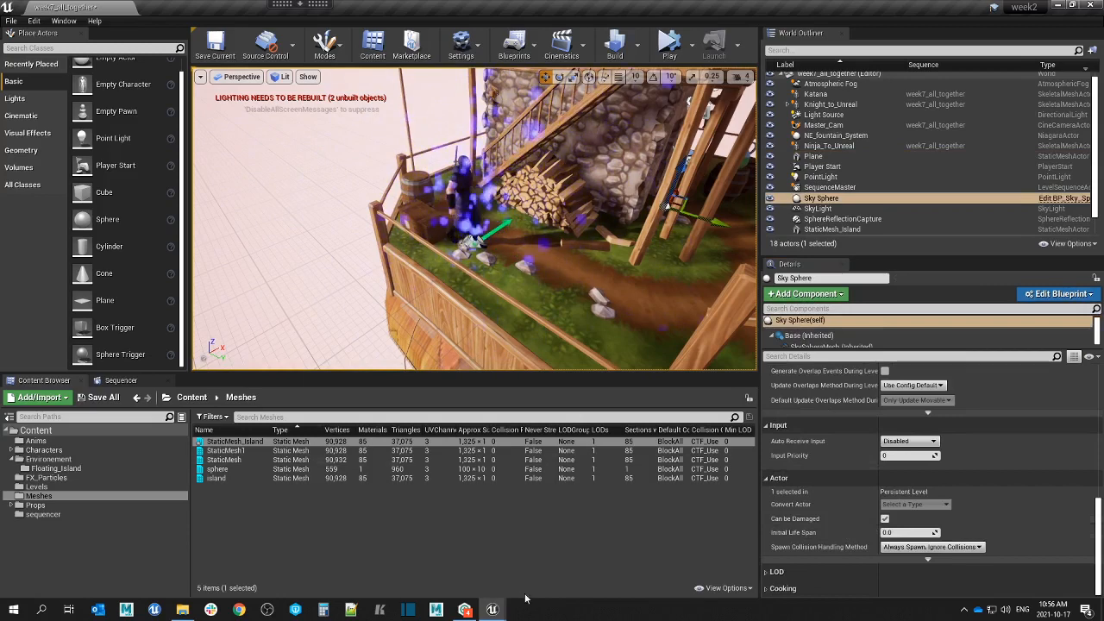
Switch to the NE_fountain Niagara editor and add a Collision module to the Particle Update group.
mouse_move(492, 609)
left_click(563, 547)
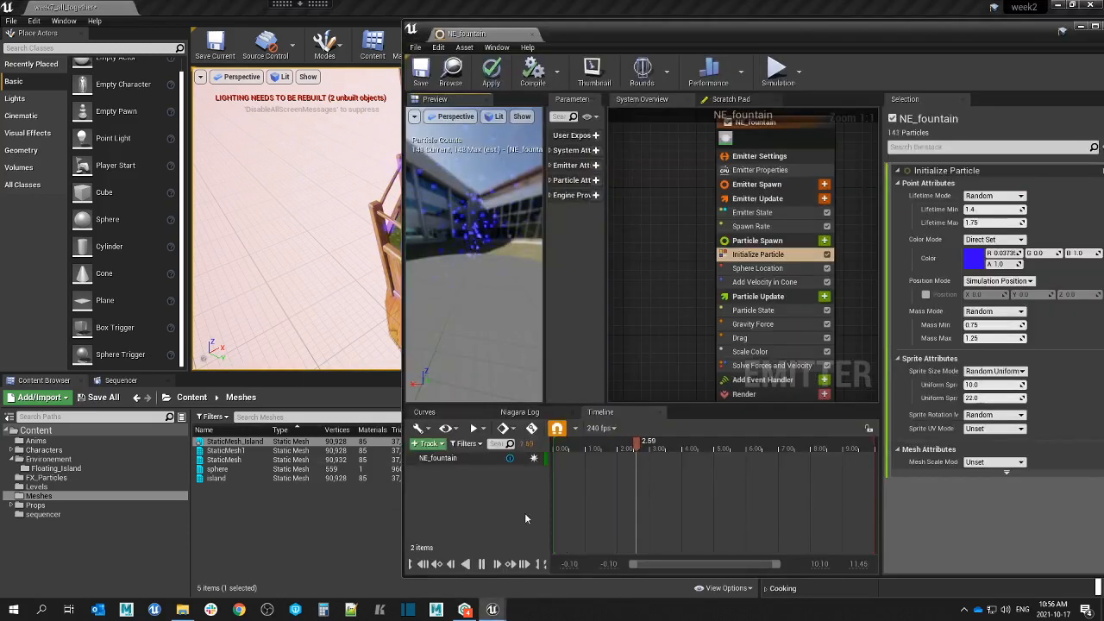
left_click_drag(619, 33, 488, 25)
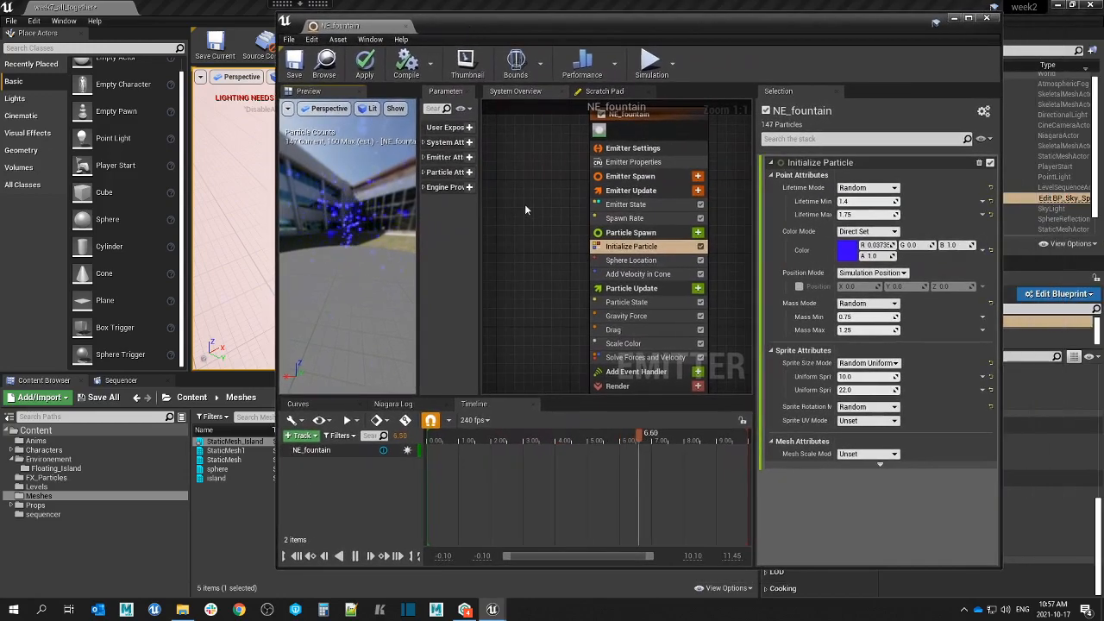
scroll(645, 271, "down", 2)
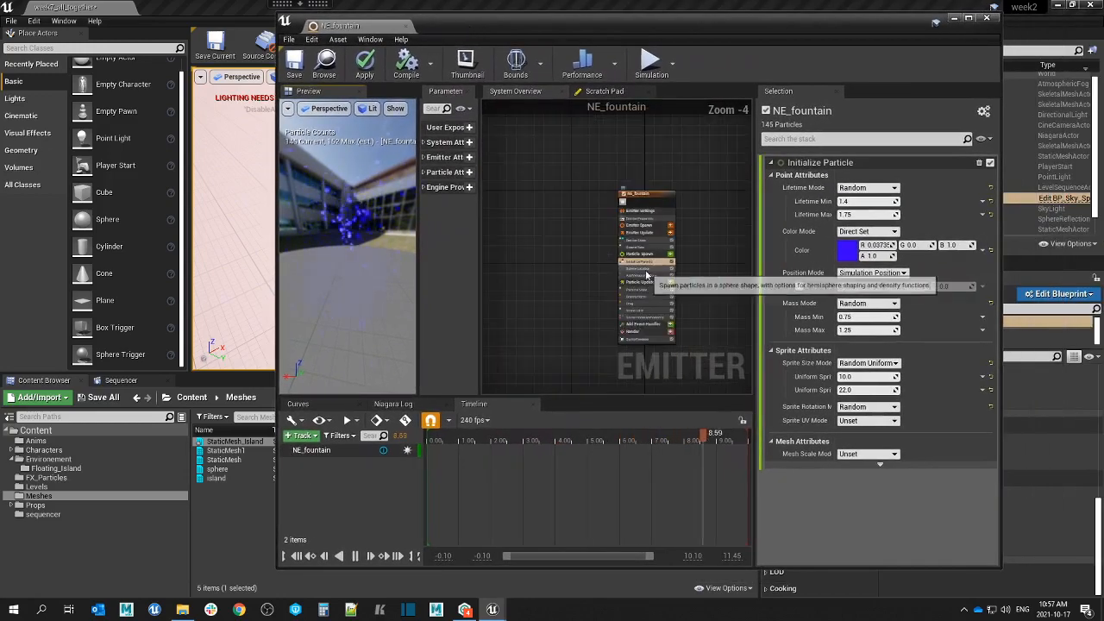
scroll(645, 270, "up", 2)
right_click_drag(543, 268, 526, 186)
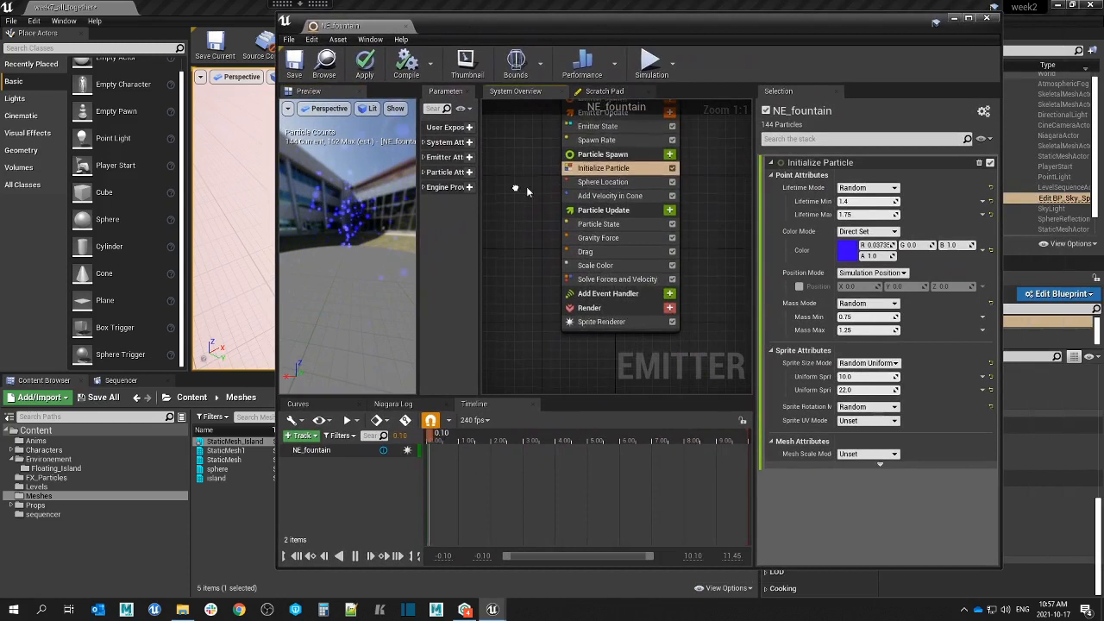
left_click(669, 209)
type("c")
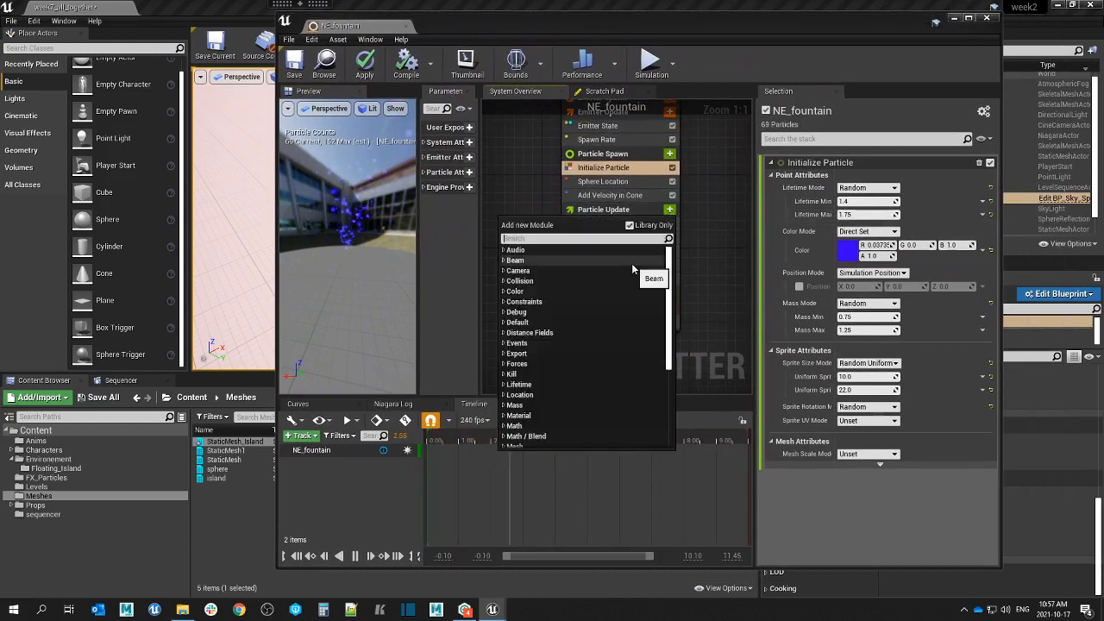
type("ollisio")
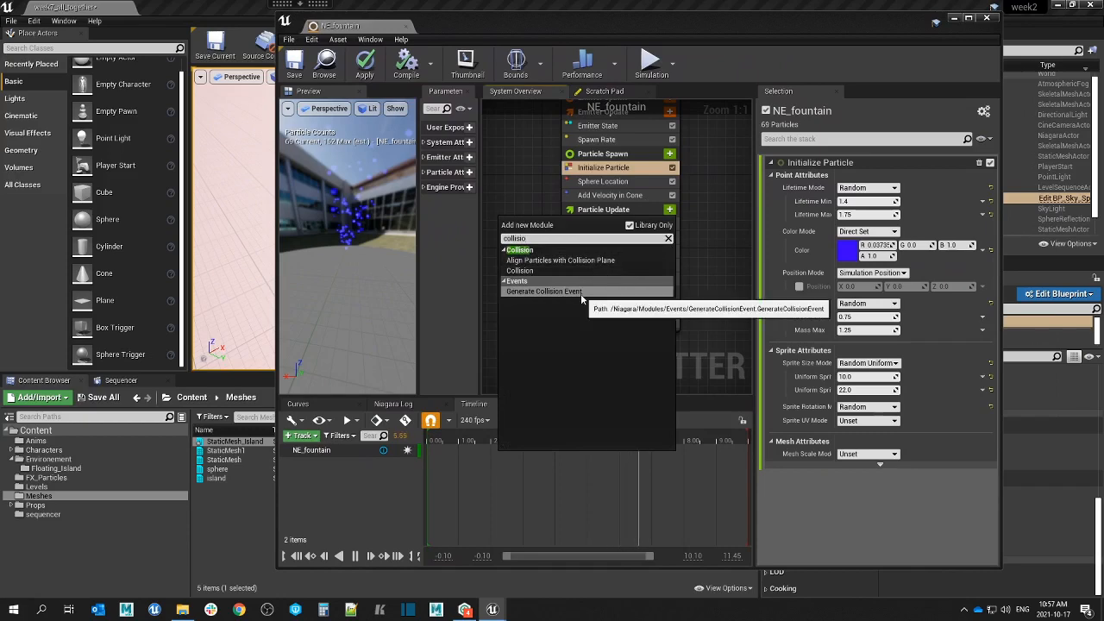
left_click(533, 271)
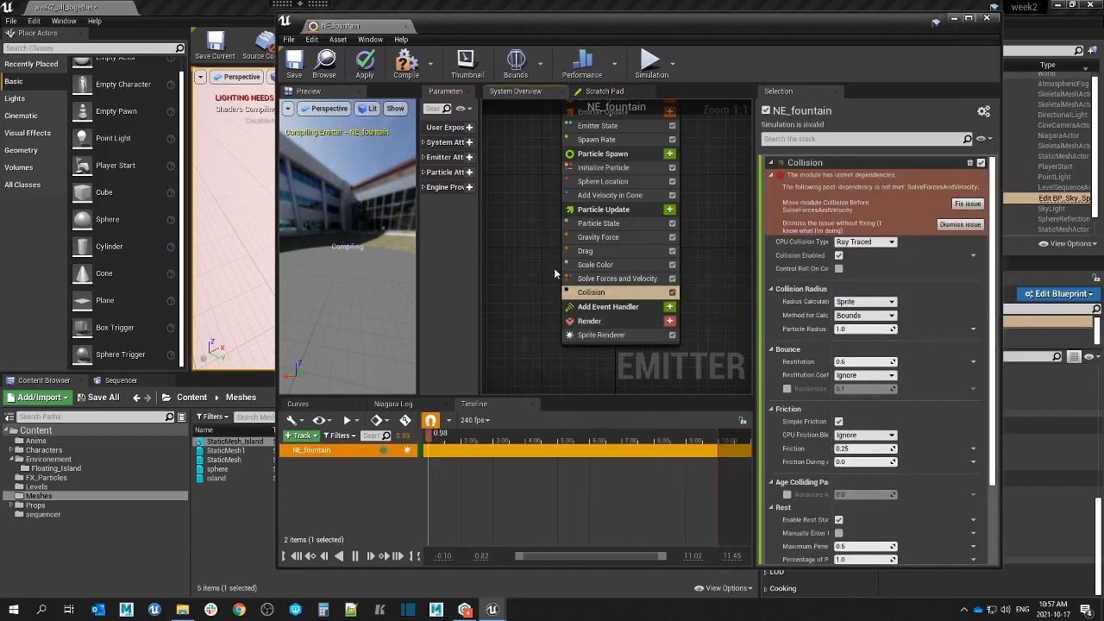
Fix the Collision module's dependency issue by moving it before Solve Forces and Velocity, save NE_fountain and return to the level.
left_click(957, 212)
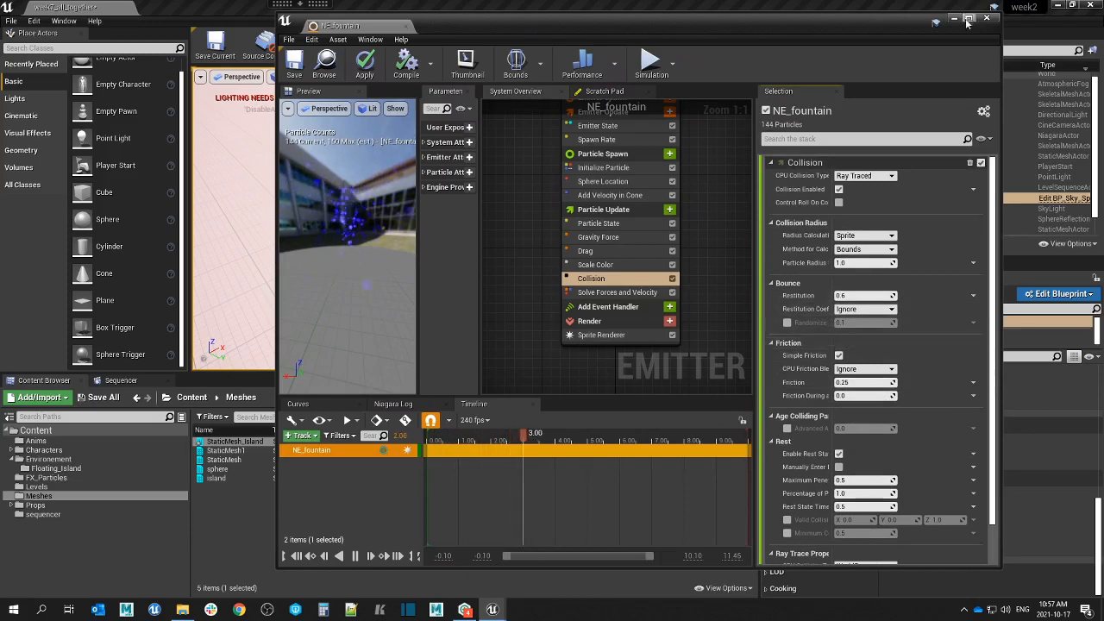
left_click(294, 60)
left_click(955, 24)
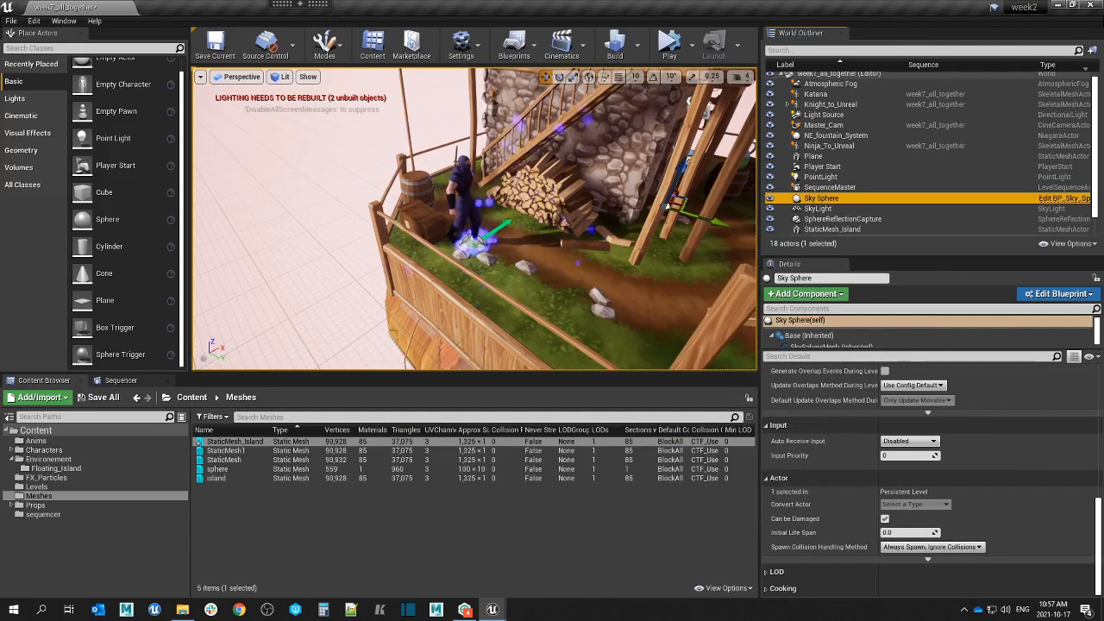
Examine from several viewpoints how the fountain particles collide with the ground around the ninja.
right_click_drag(513, 268, 599, 255)
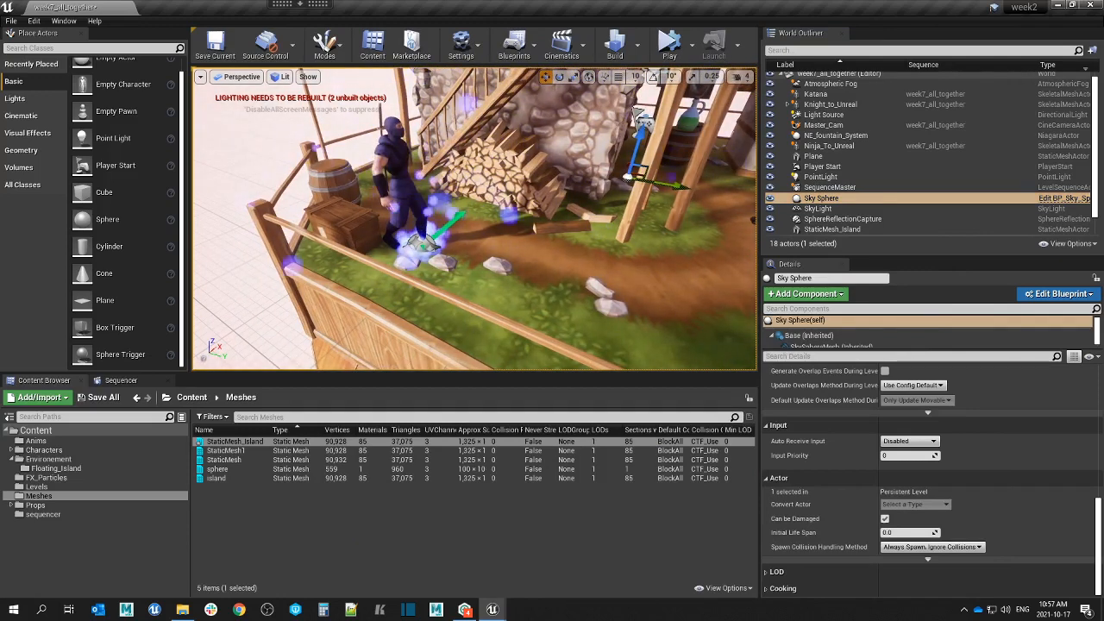
left_click(421, 223)
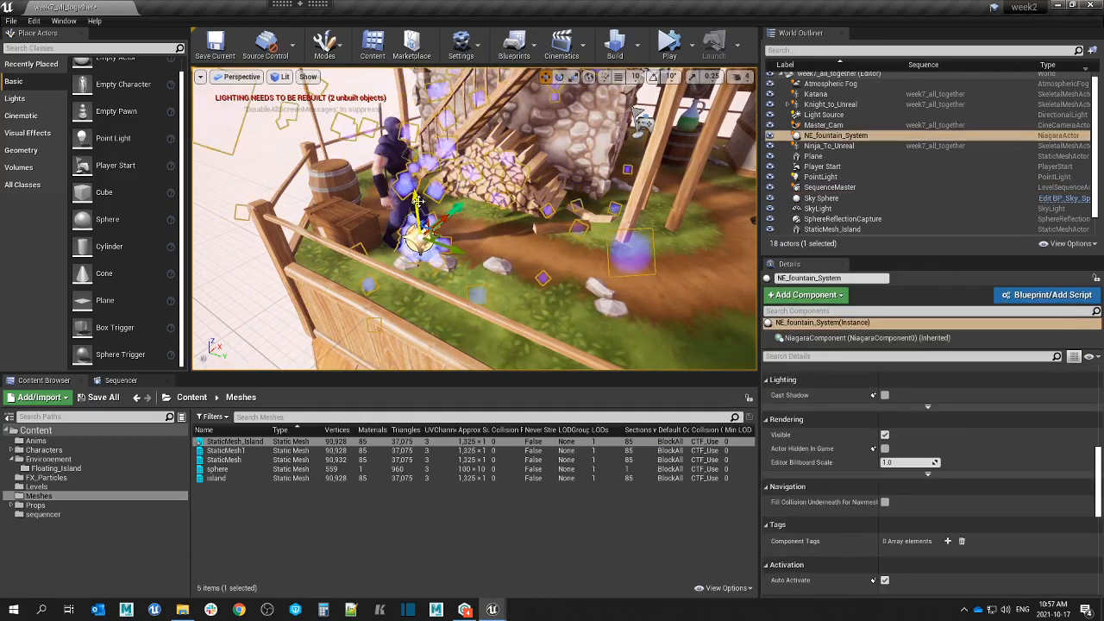
left_click(419, 192)
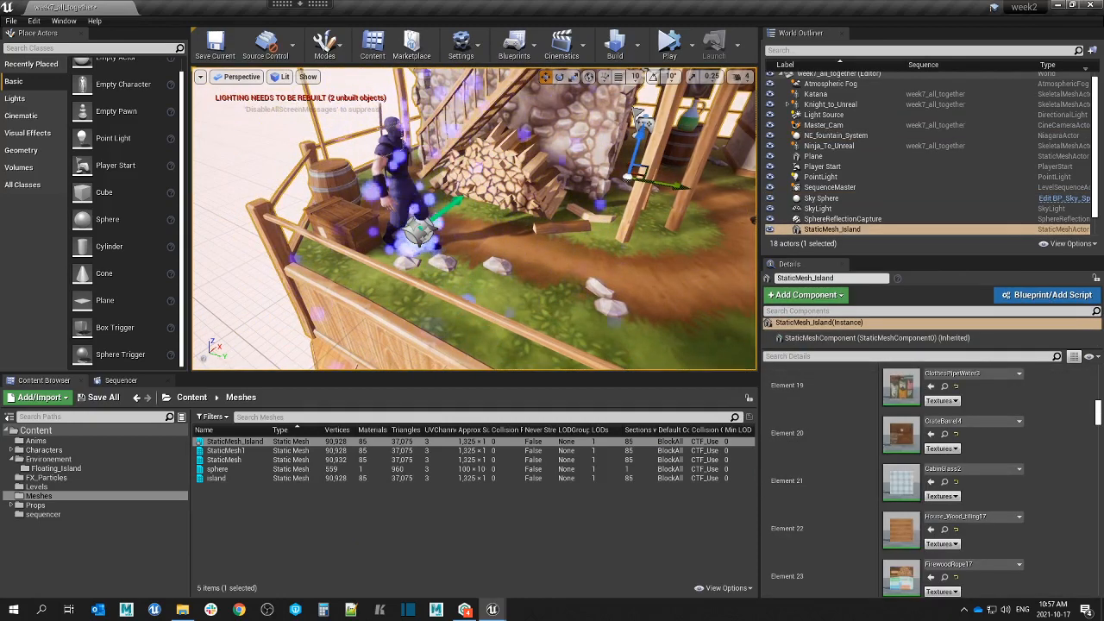
right_click_drag(419, 192, 274, 176)
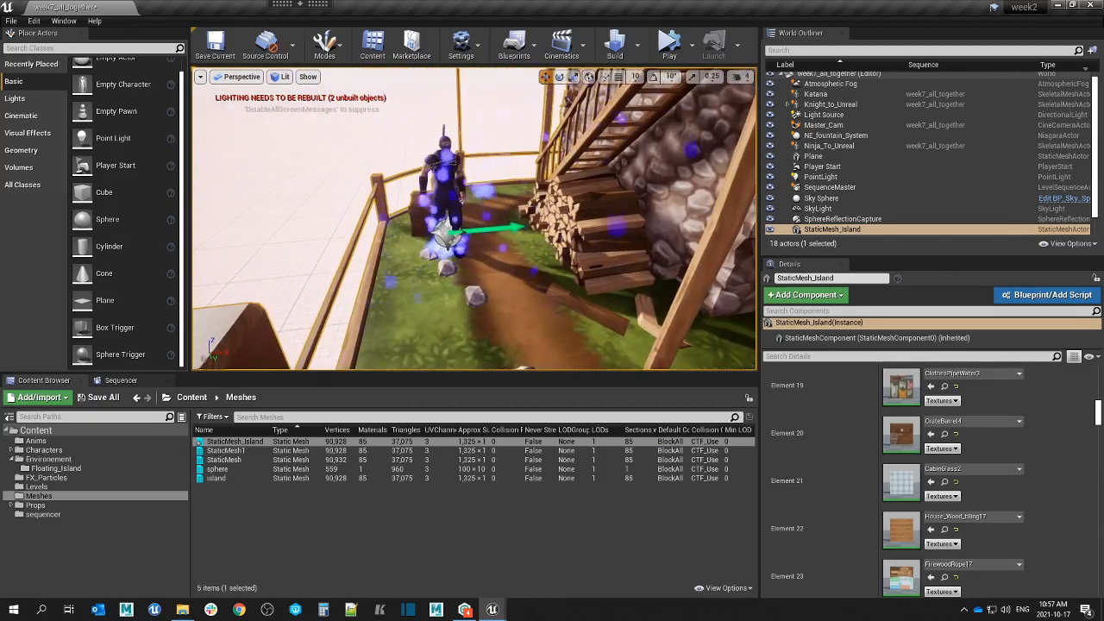
left_click(445, 234)
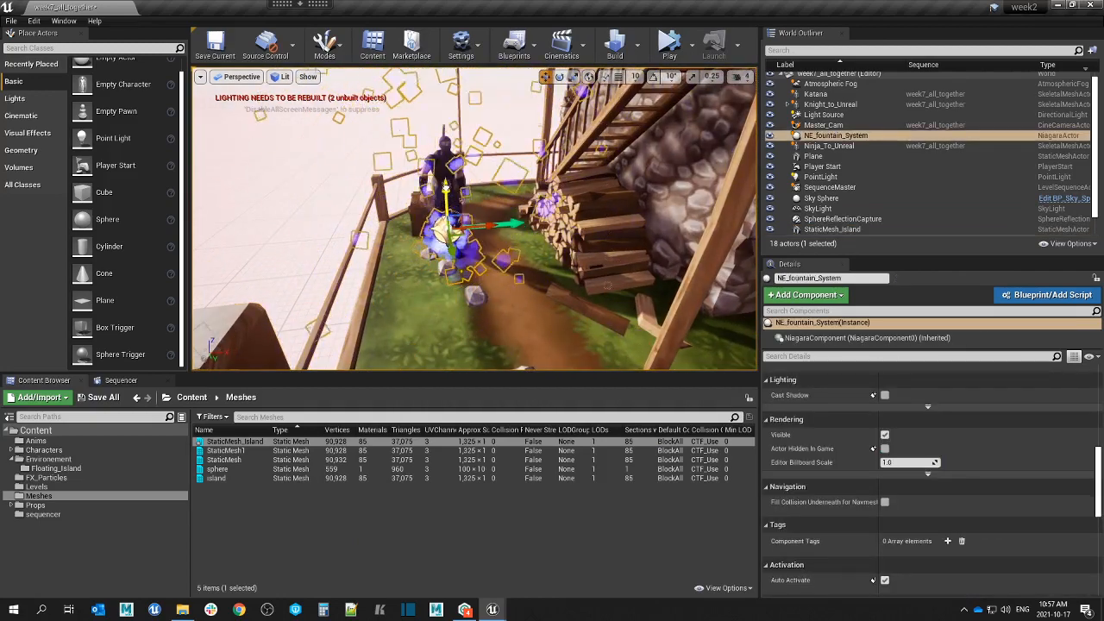
right_click_drag(445, 187, 519, 193)
left_click(371, 155)
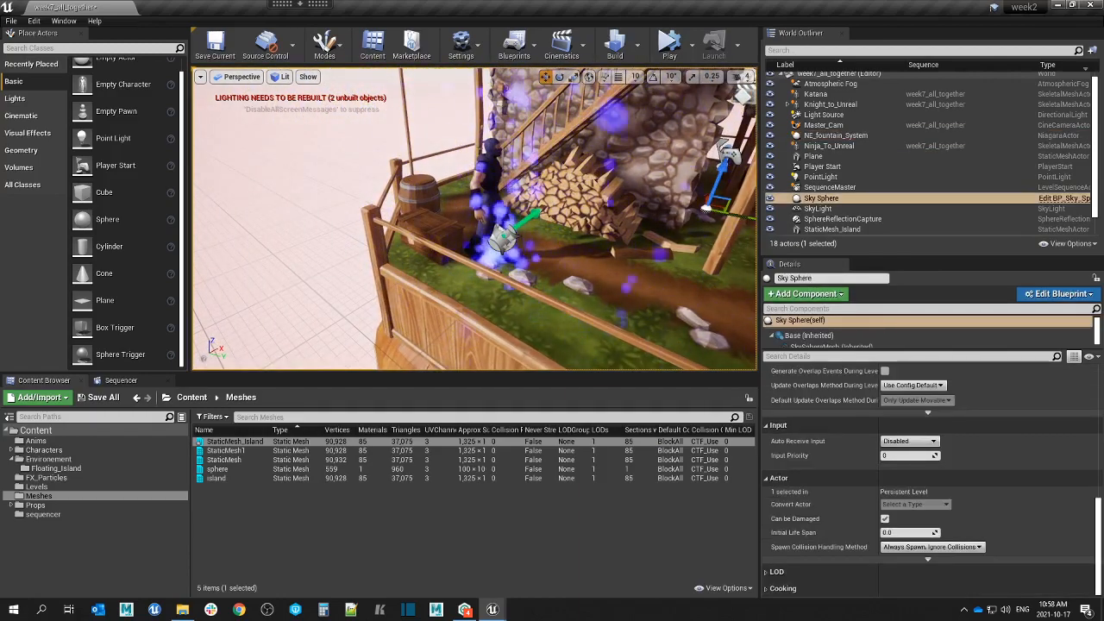
Show the week7_all_together sequence, lock the viewport to its camera cuts and scrub to frame 315.
left_click(121, 380)
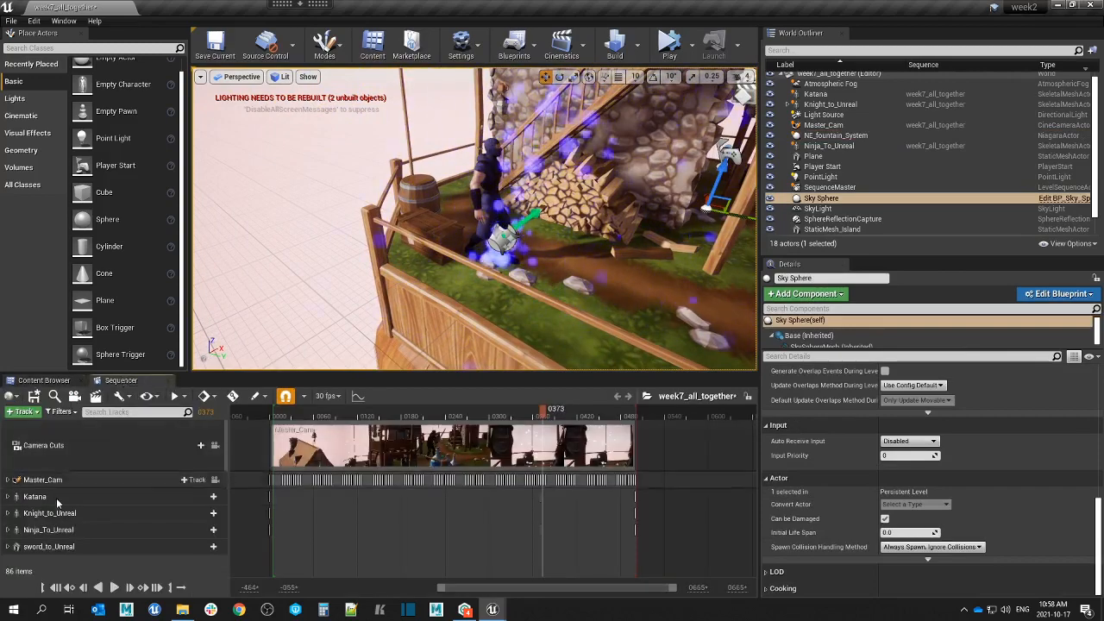
left_click(500, 237)
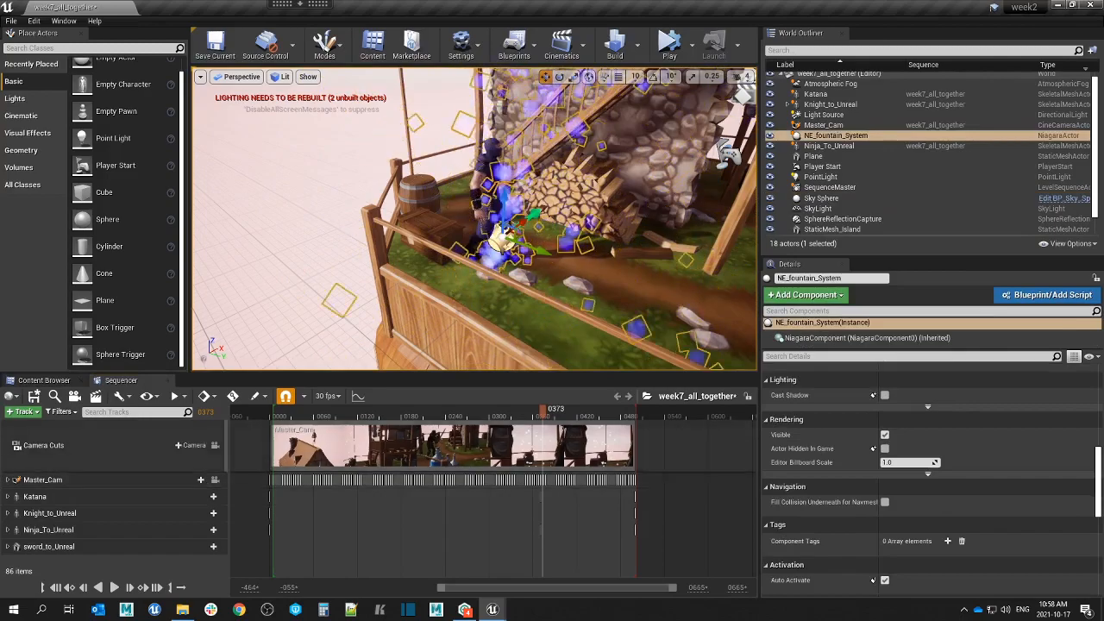
left_click_drag(229, 490, 247, 489)
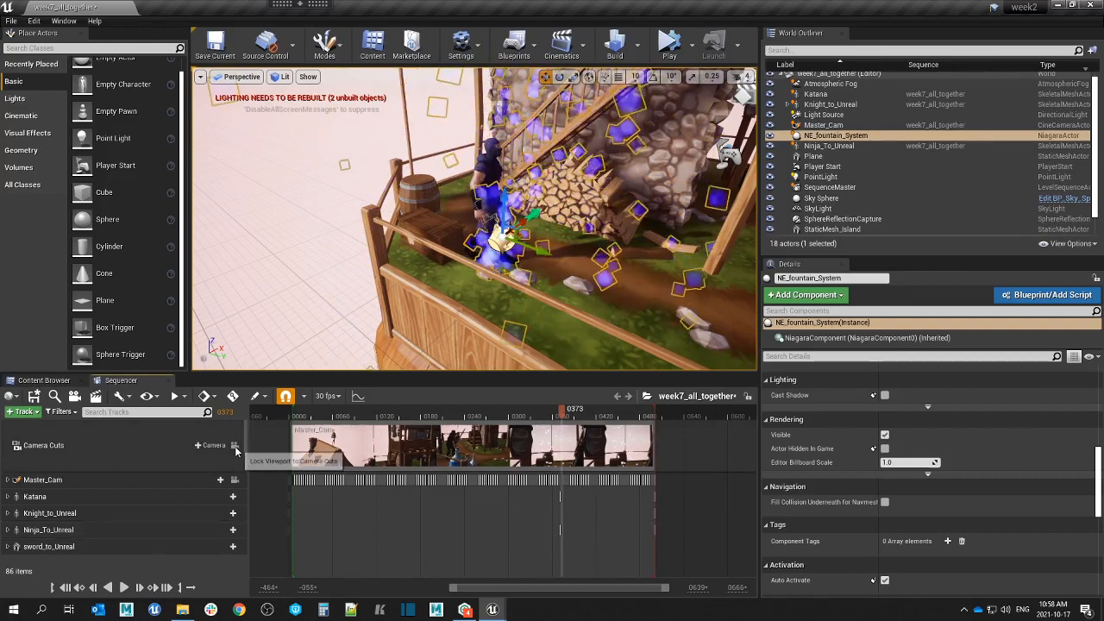
left_click(134, 444)
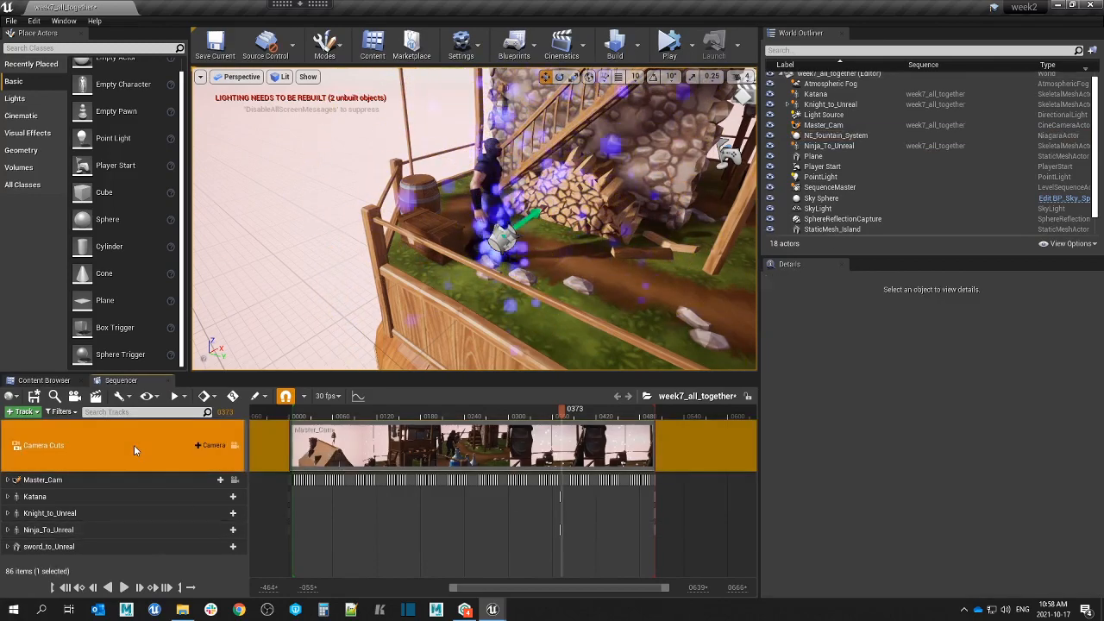
left_click(233, 447)
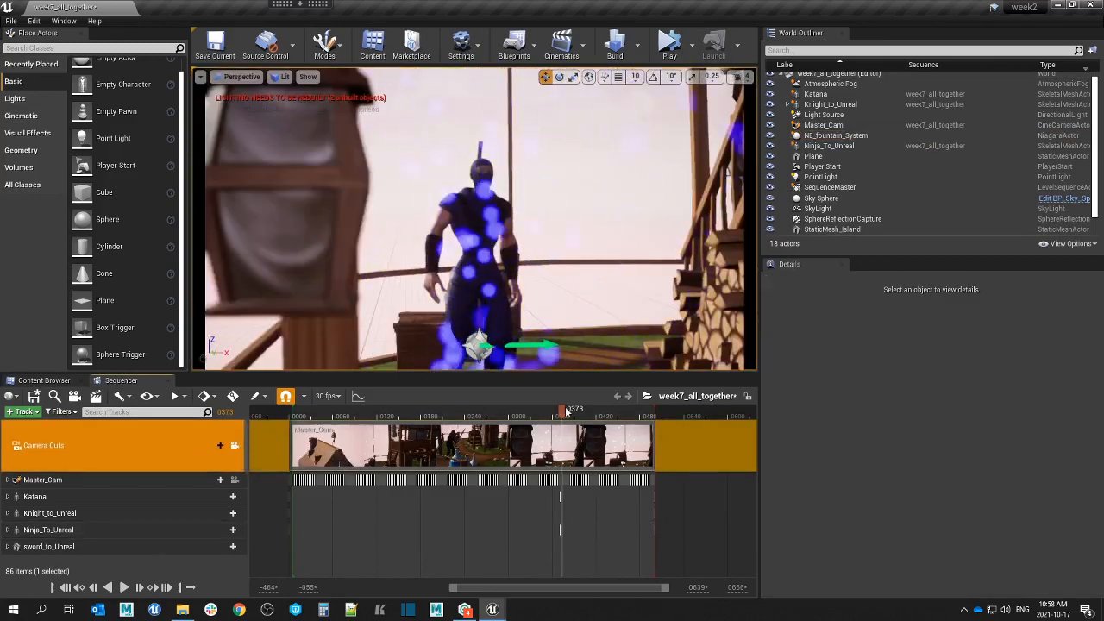
left_click_drag(563, 416, 520, 429)
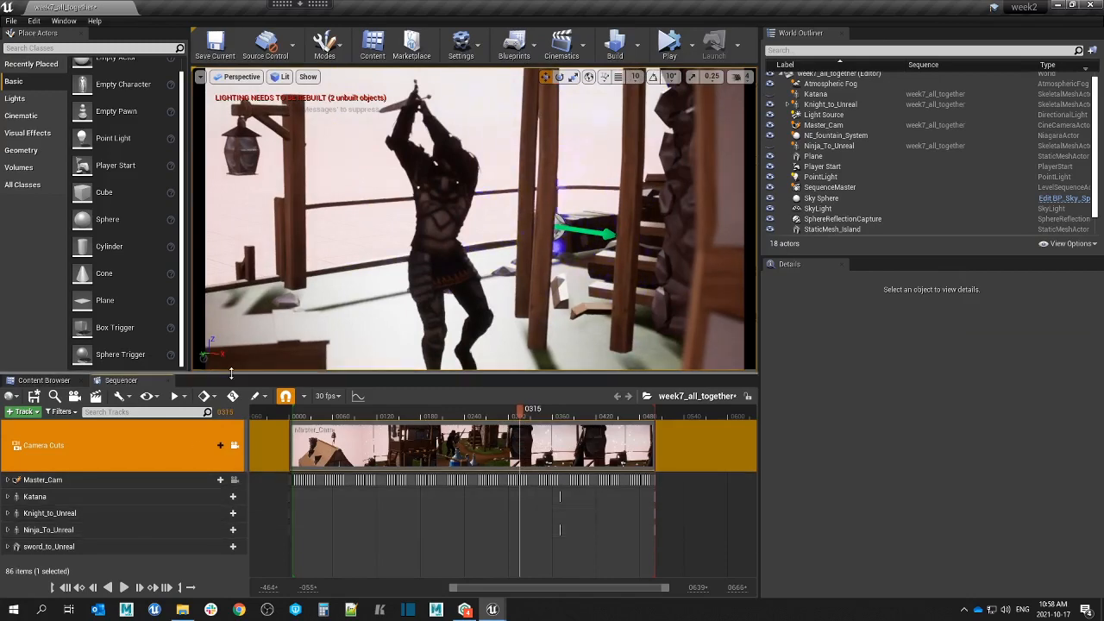
Enlarge the Sequencer area and add the NE_fountain_System actor to the sequence as a track.
left_click_drag(232, 373, 229, 353)
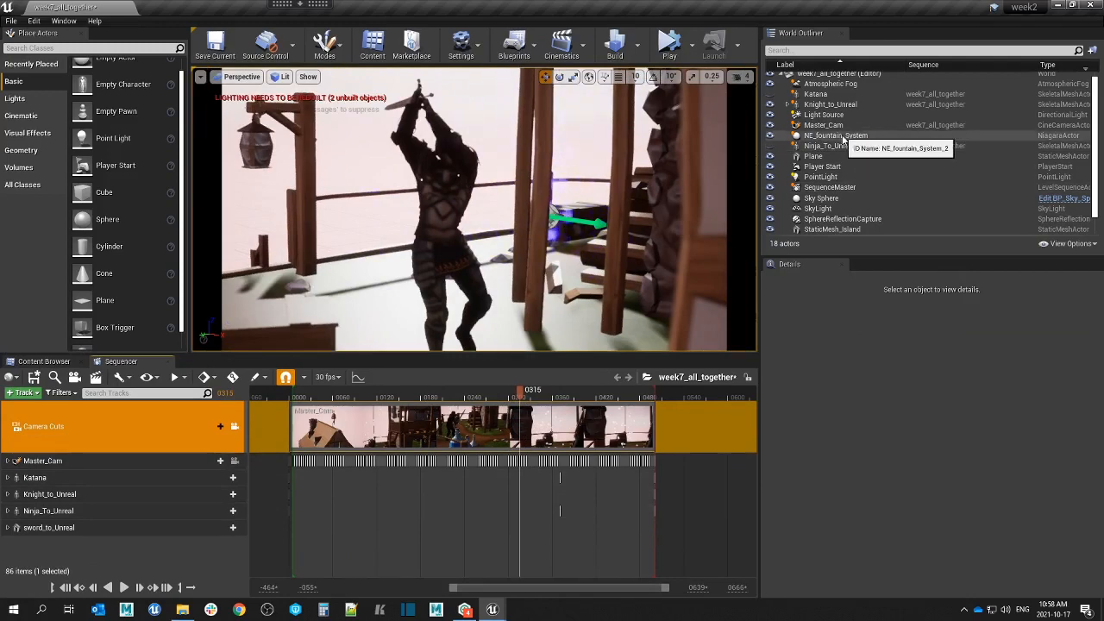
left_click(843, 136)
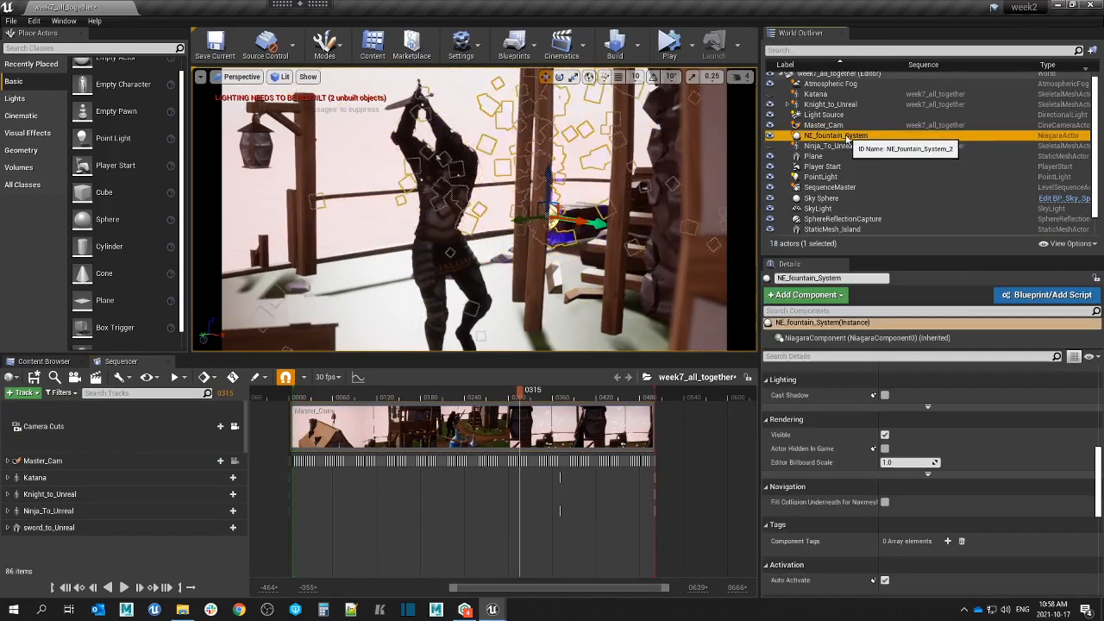
left_click_drag(846, 138, 114, 493)
left_click_drag(107, 549, 107, 549)
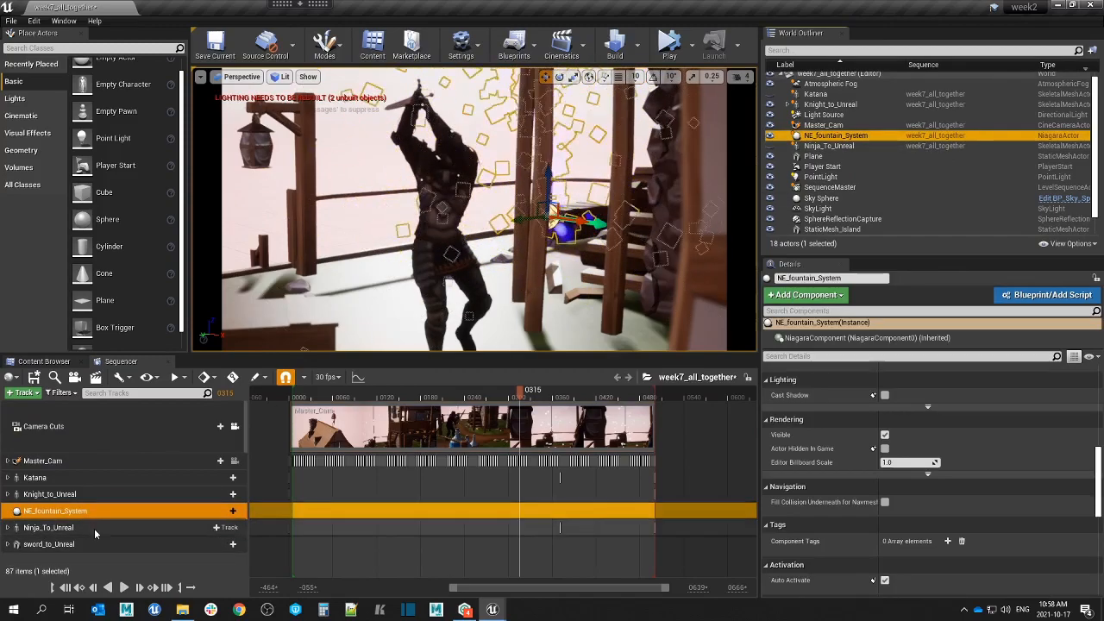
Add NiagaraComponent0 to the NE_fountain_System track and give it a Niagara System Life Cycle Track.
left_click(224, 511)
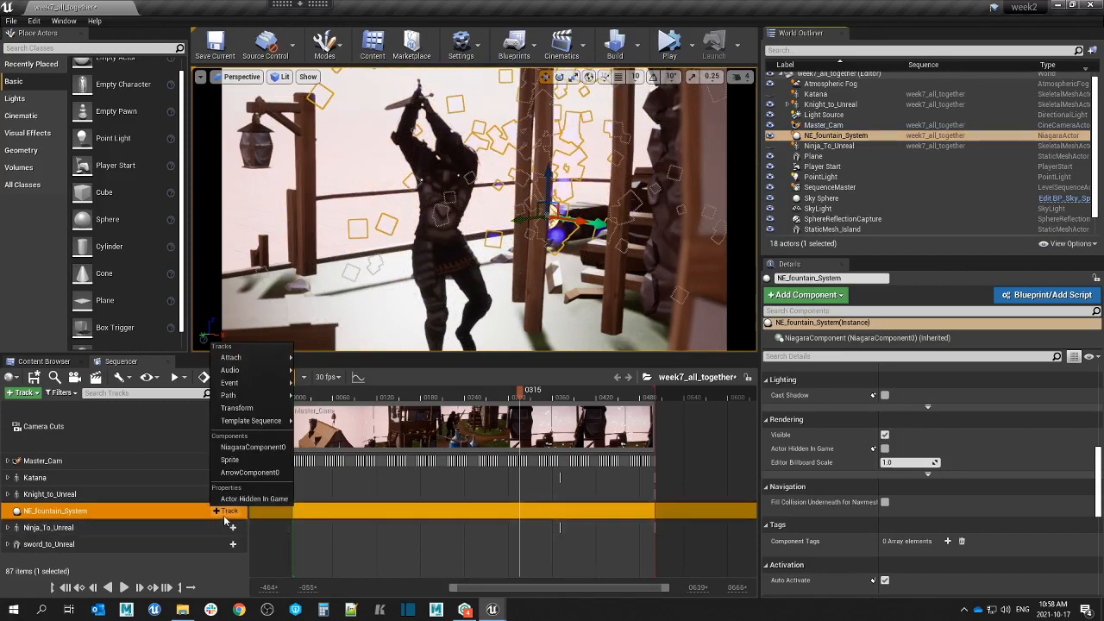
left_click(161, 514)
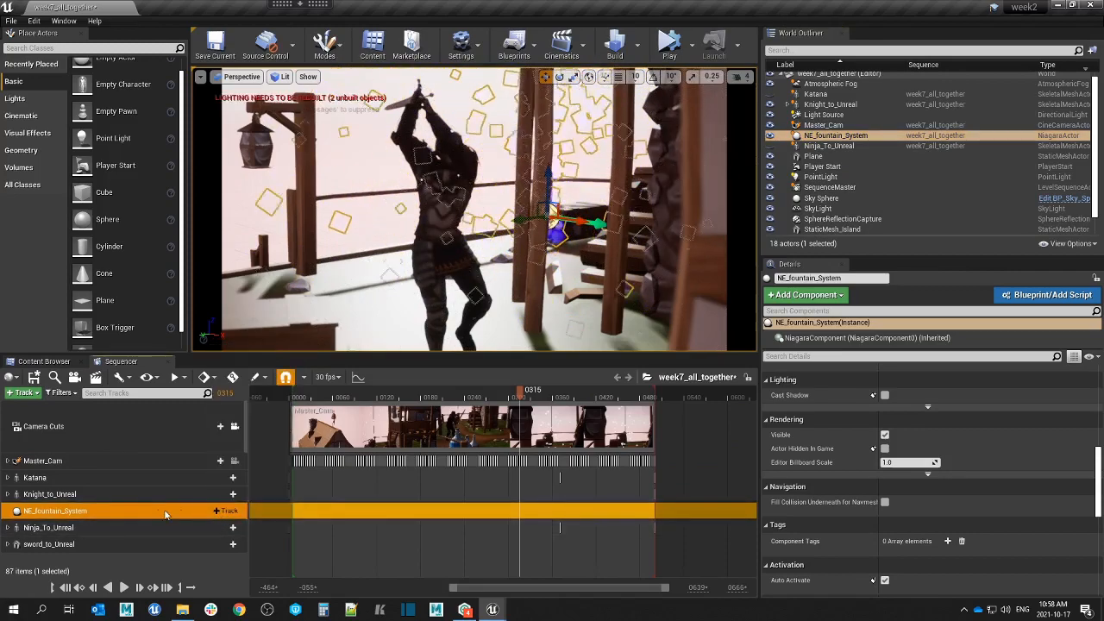
left_click(226, 511)
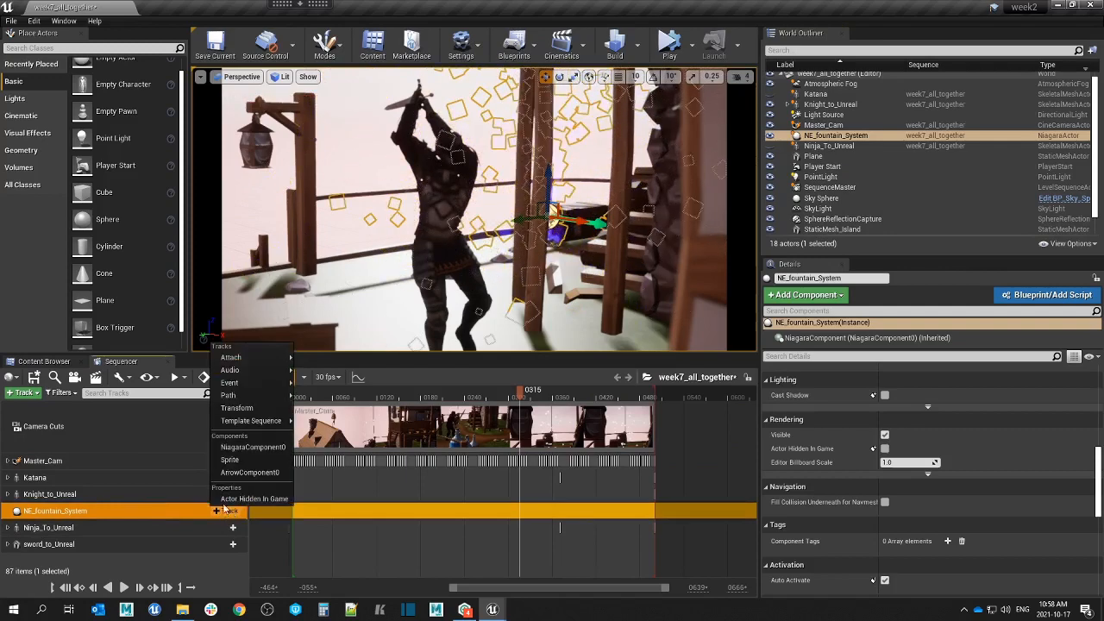
left_click(246, 449)
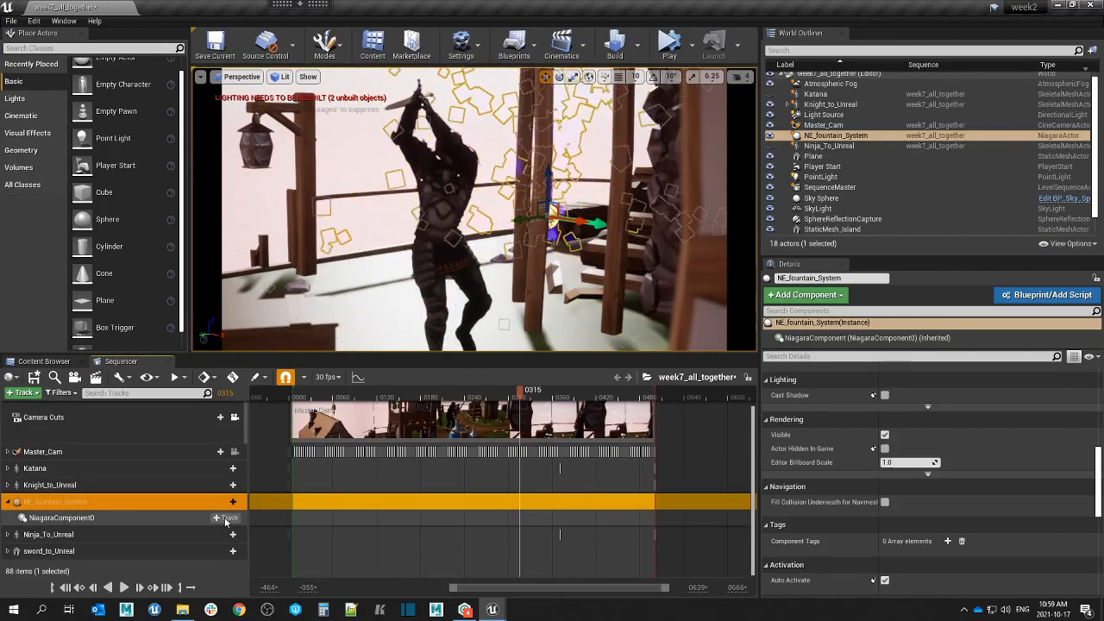
left_click(226, 518)
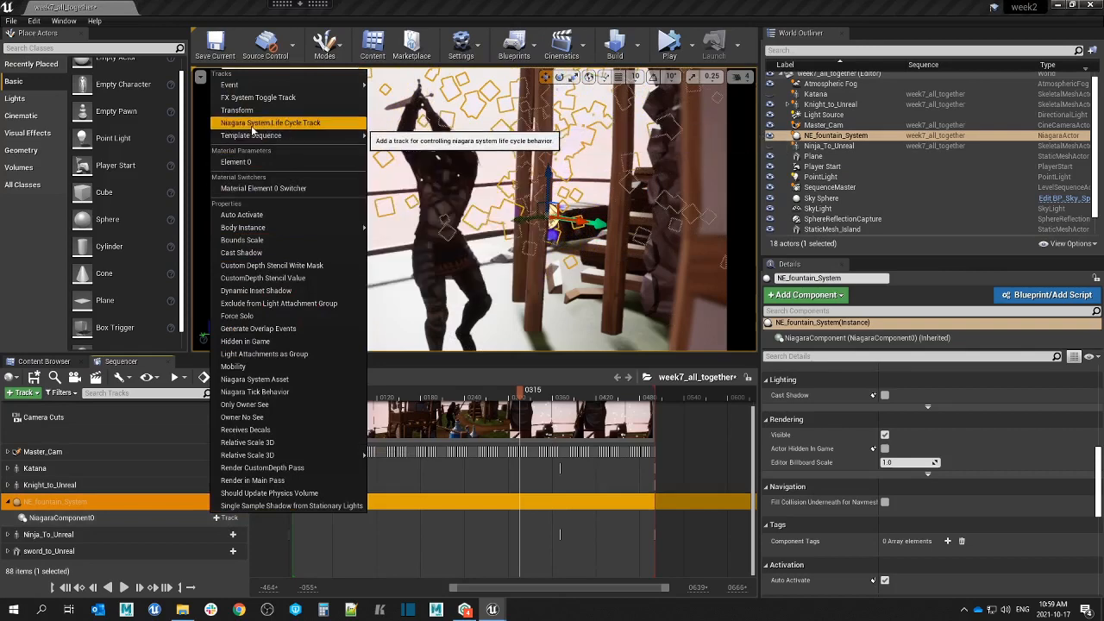
left_click(308, 125)
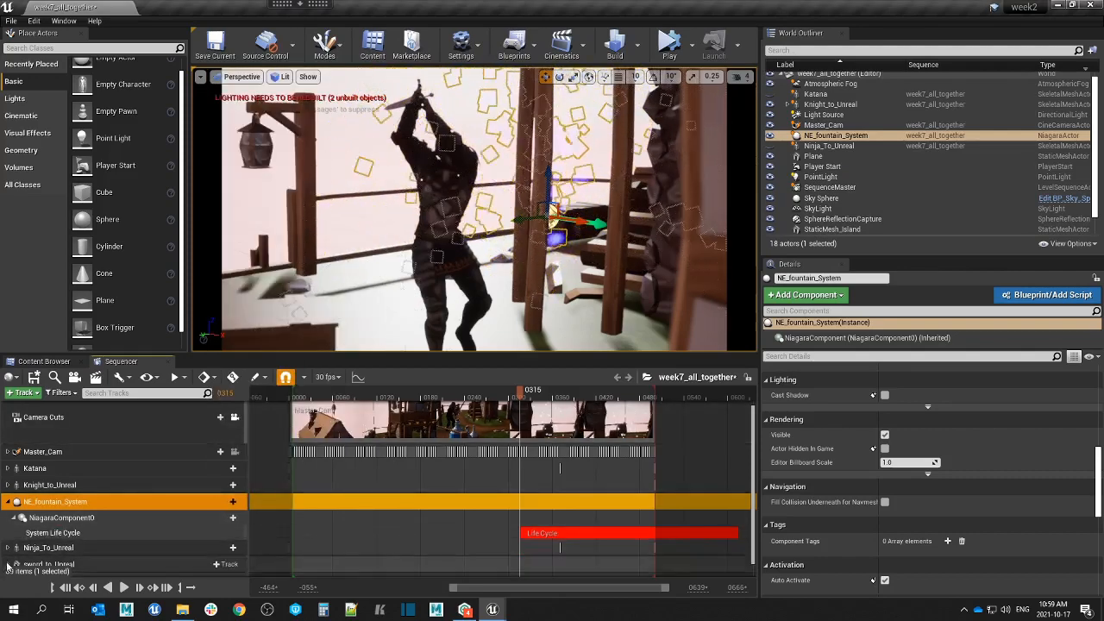
Slide the fountain's Life Cycle section along the timeline, check the emission by scrubbing, and start the section at frame 318.
left_click(469, 534)
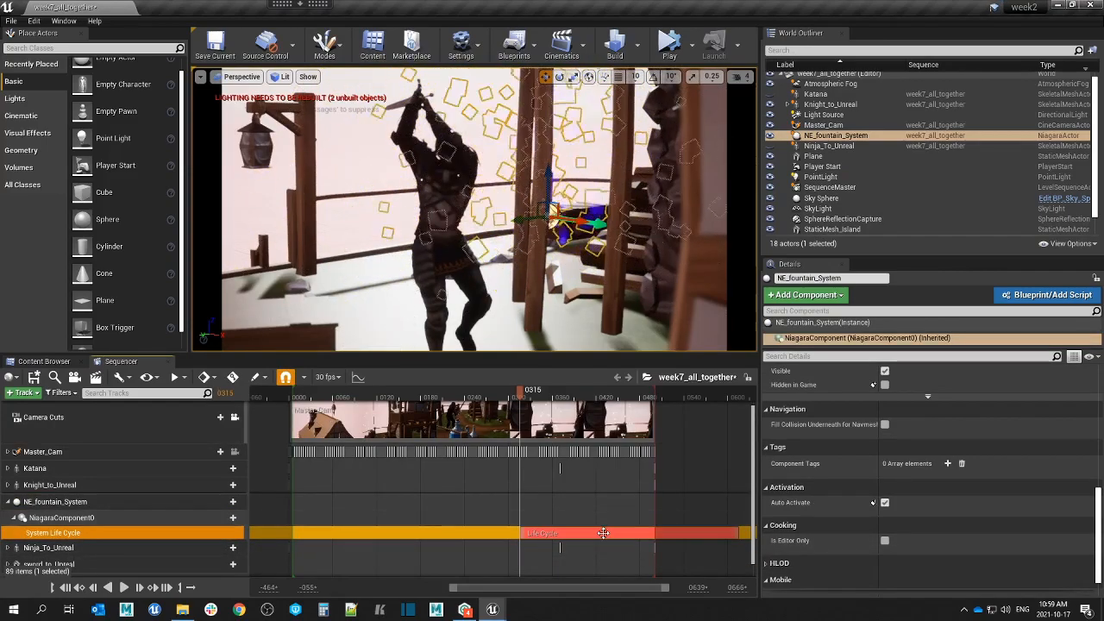
left_click_drag(603, 533, 497, 517)
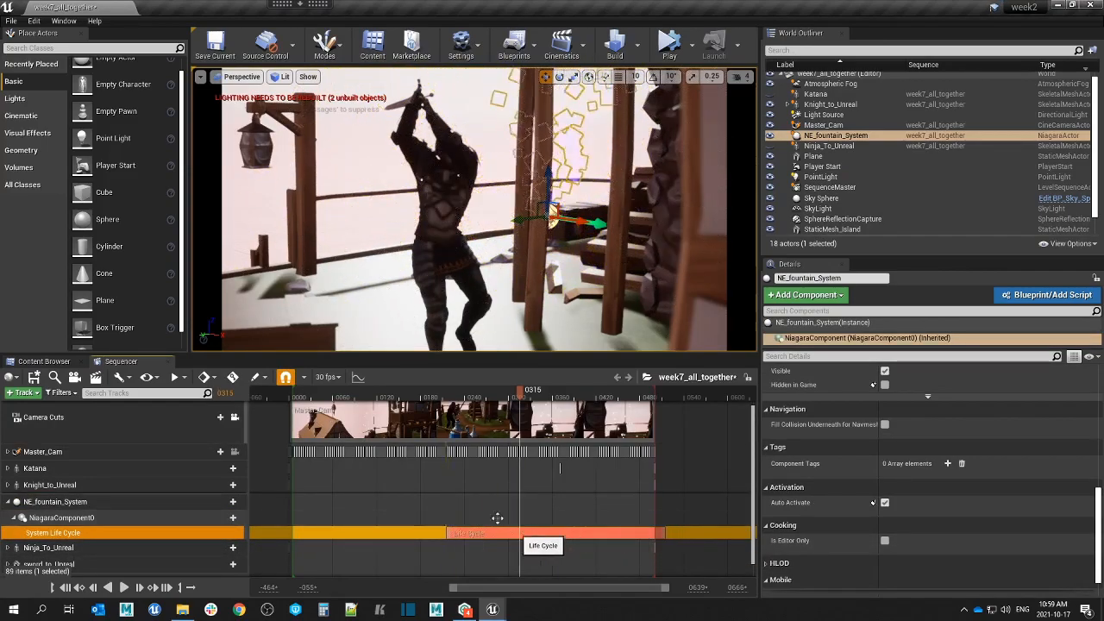
left_click(438, 397)
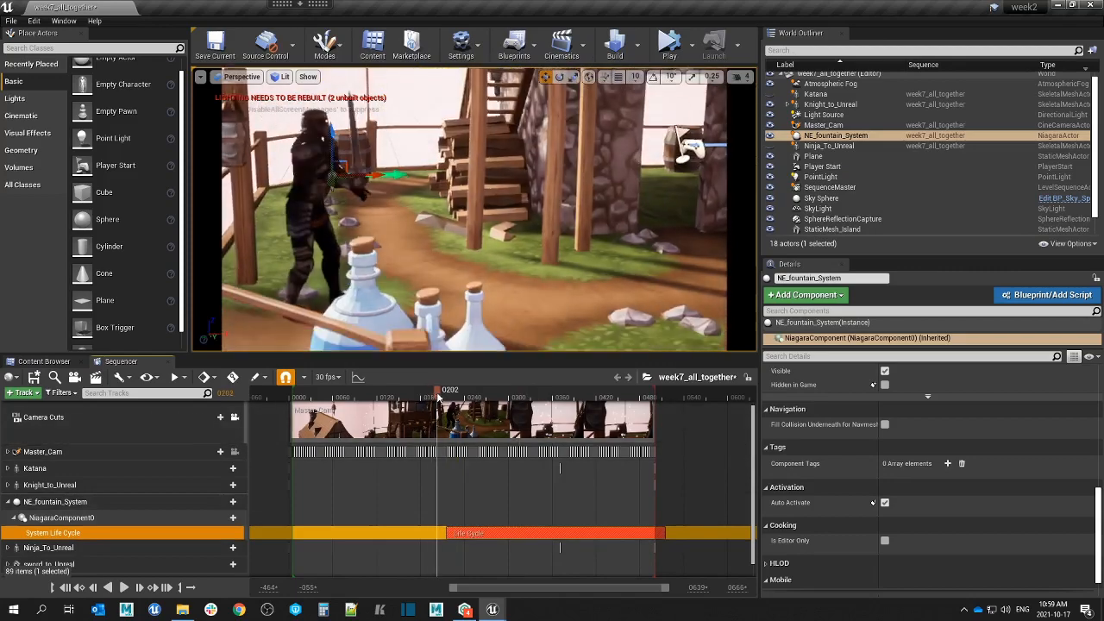
left_click_drag(437, 397, 523, 396)
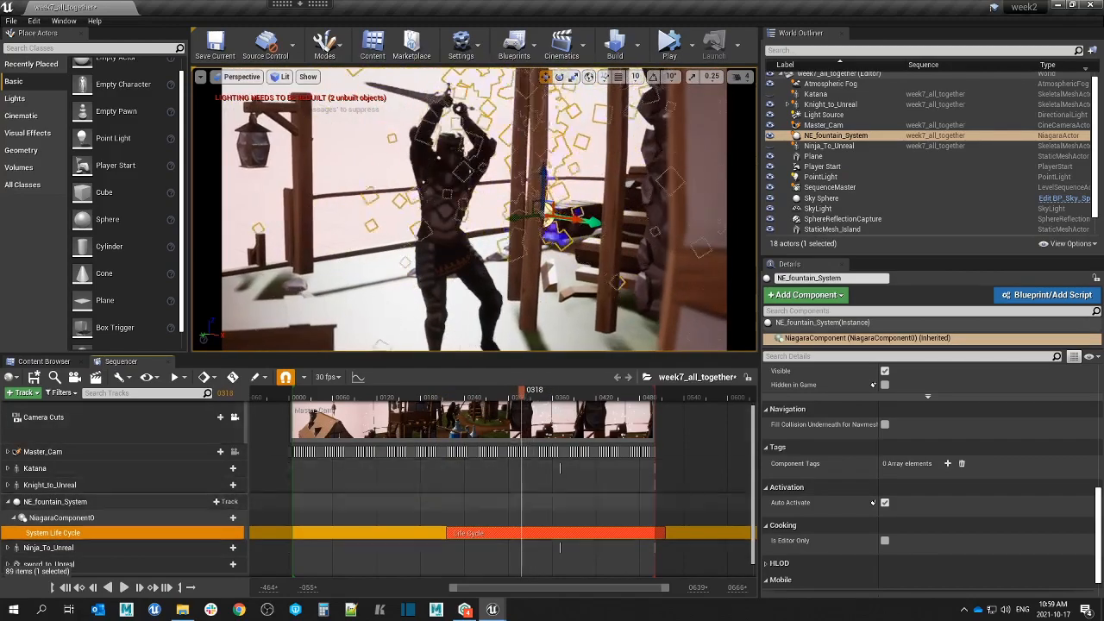
left_click_drag(480, 533, 553, 532)
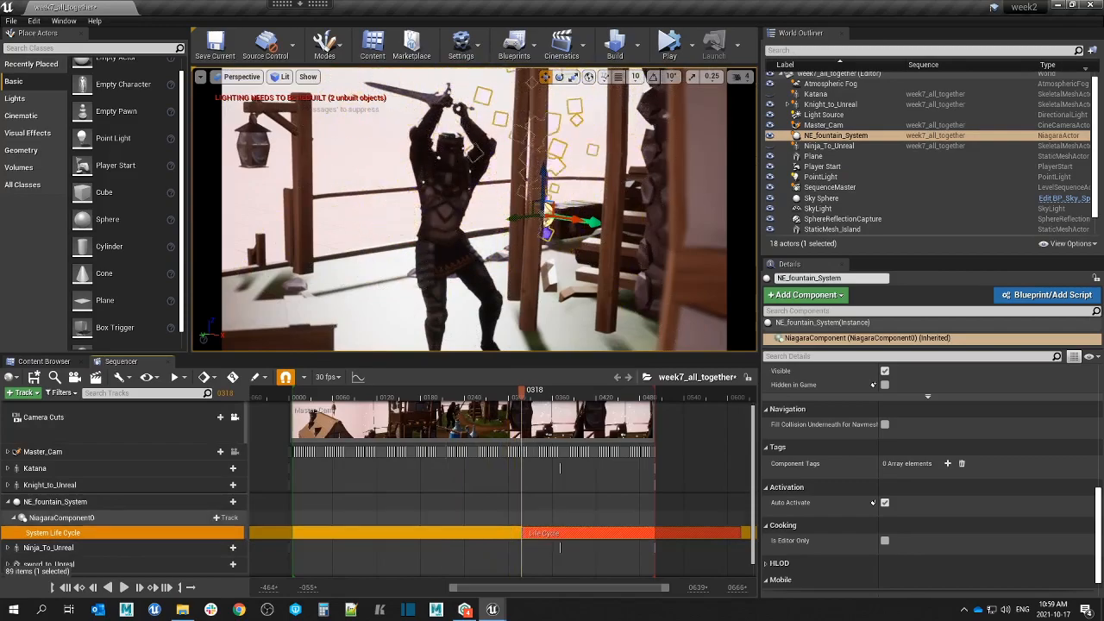
Scrub through the ninja shot and trim the end of the Life Cycle section to about frame 458.
left_click(470, 396)
left_click_drag(462, 399, 539, 401)
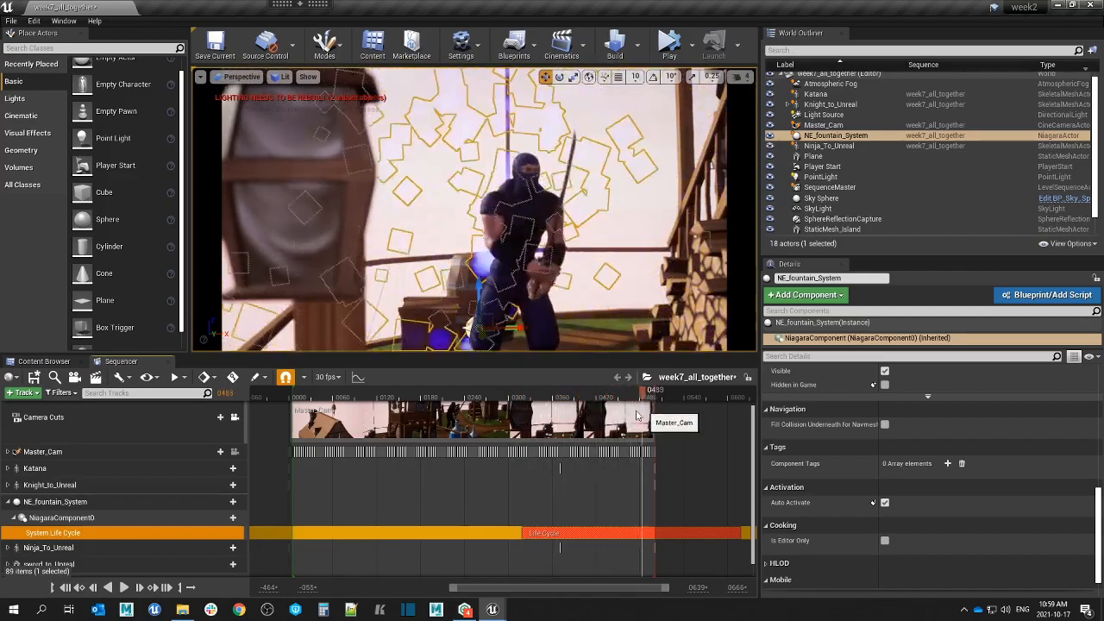
left_click_drag(638, 416, 614, 424)
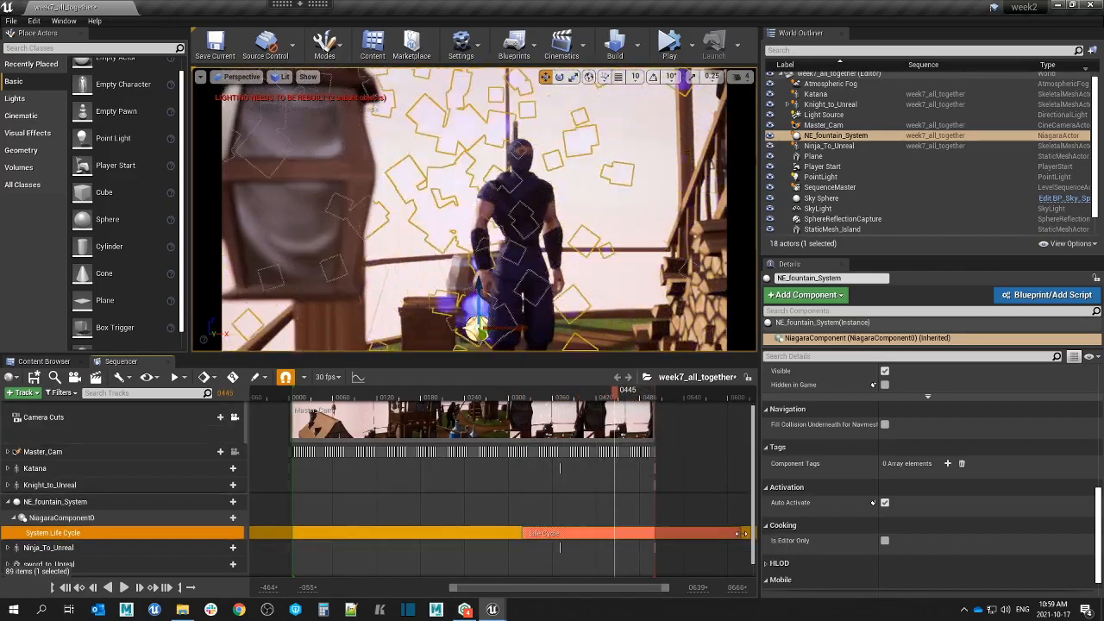
left_click_drag(646, 532, 622, 533)
left_click(624, 396)
left_click_drag(627, 402, 649, 400)
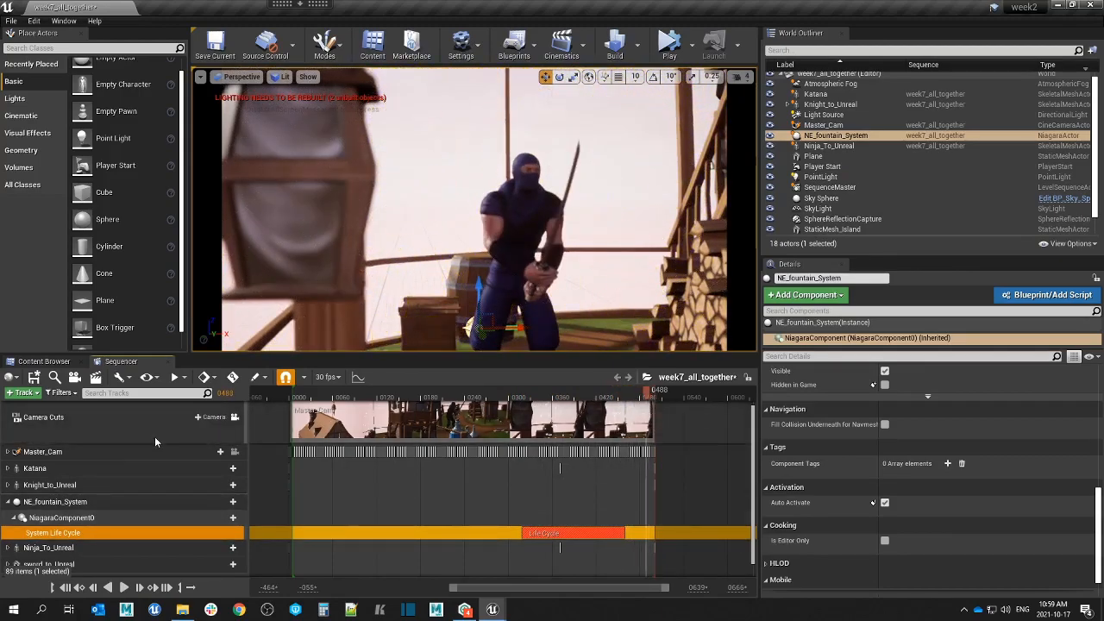
Play the sequence from the start to review the fountain's timing, dismissing the meeting notification.
left_click(65, 587)
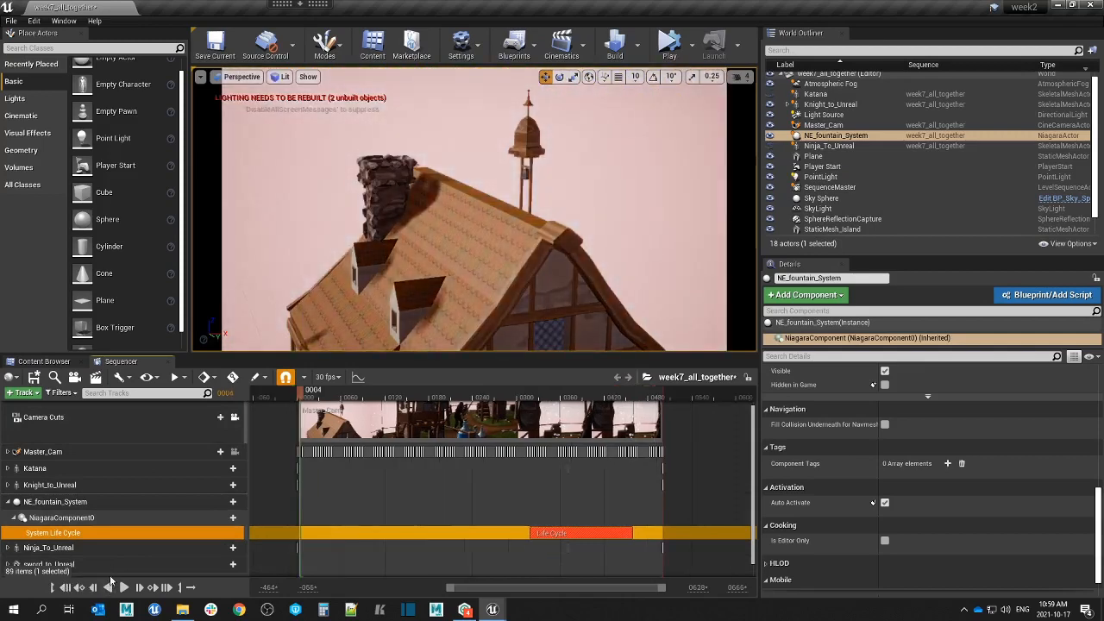
left_click(124, 587)
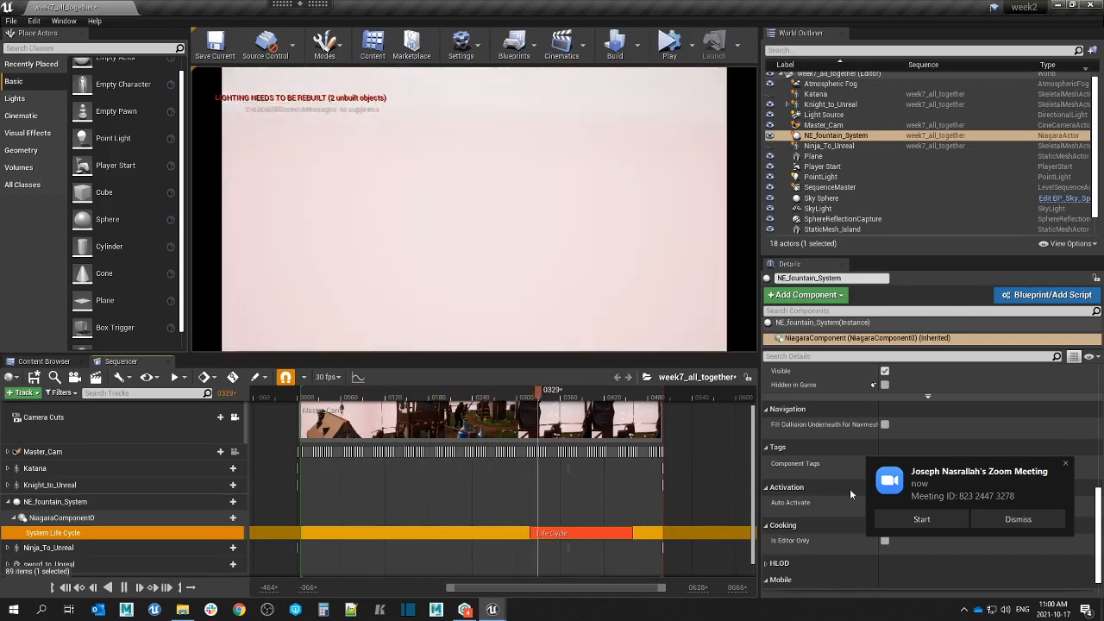
left_click(1017, 518)
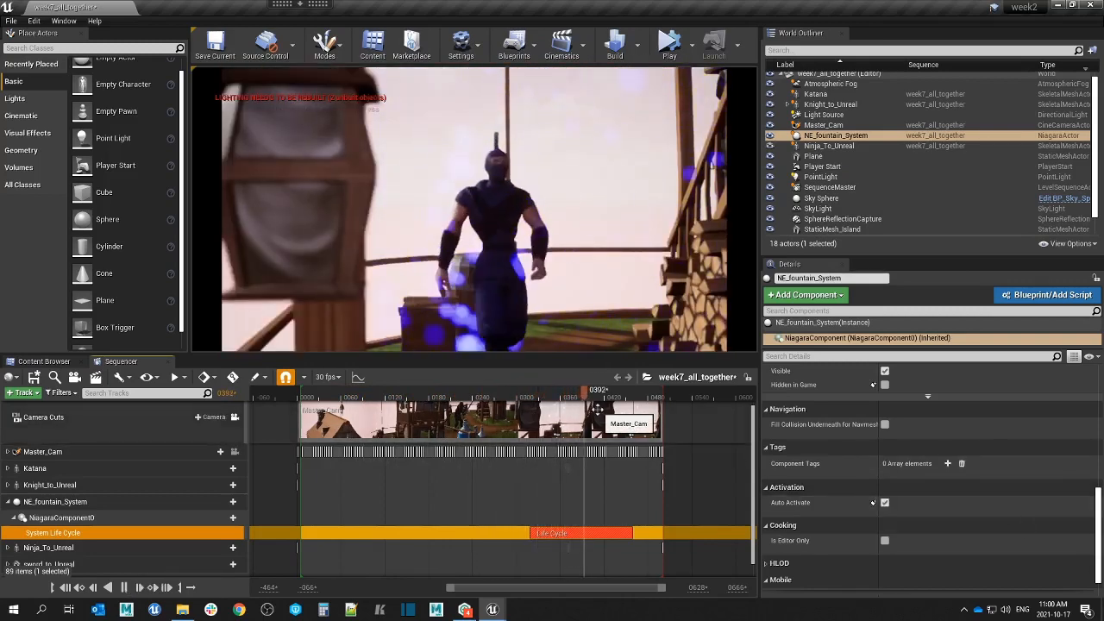
left_click(512, 395)
key("space")
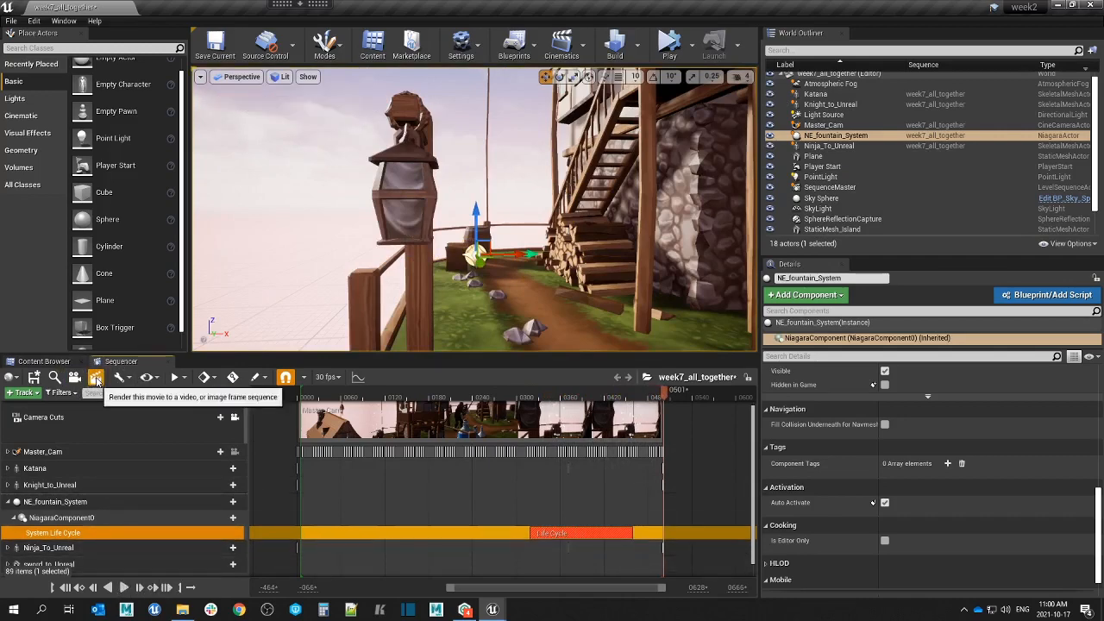
Render the sequence to a movie with a filename made of week8_, the author's name and _particles, saving all modified content.
left_click(96, 377)
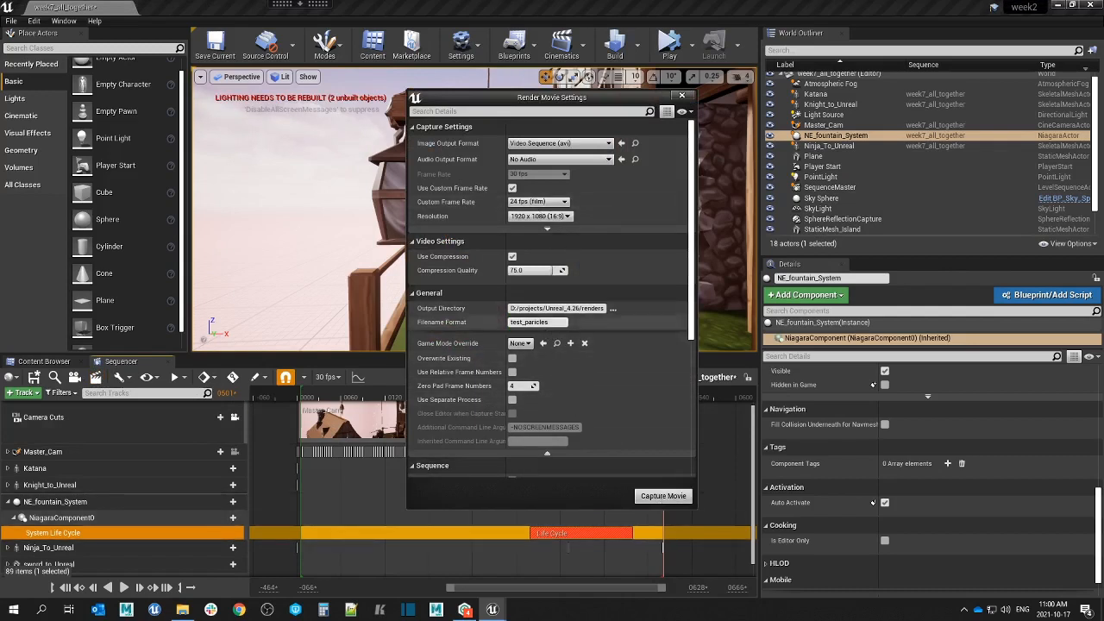
left_click(554, 323)
type("week")
type("7_jnasra")
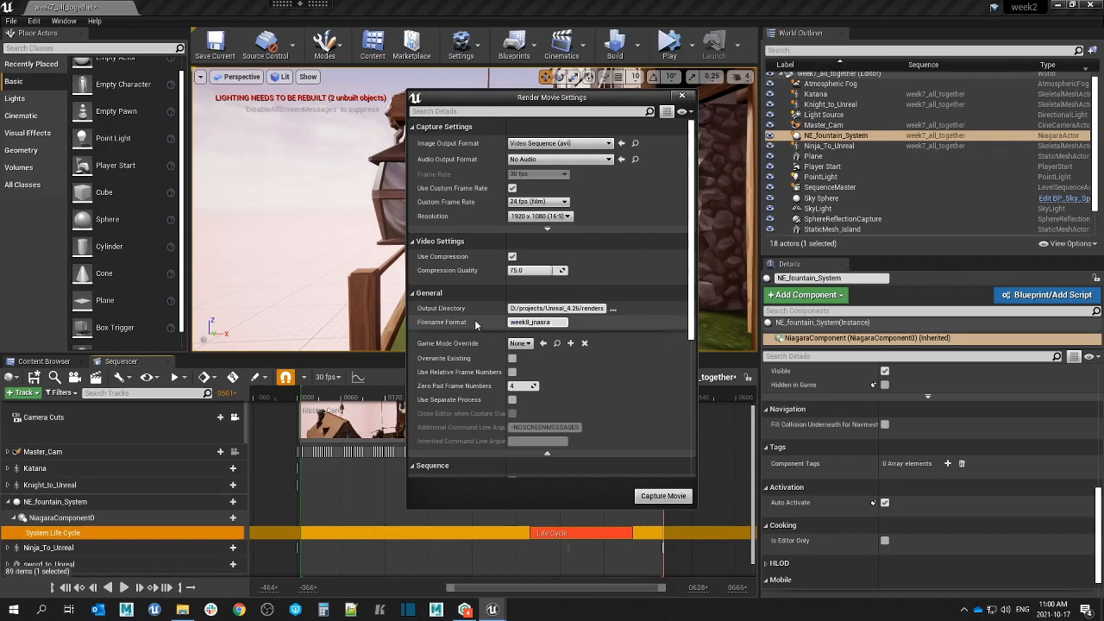
type("llah")
type("_particles")
key("Return")
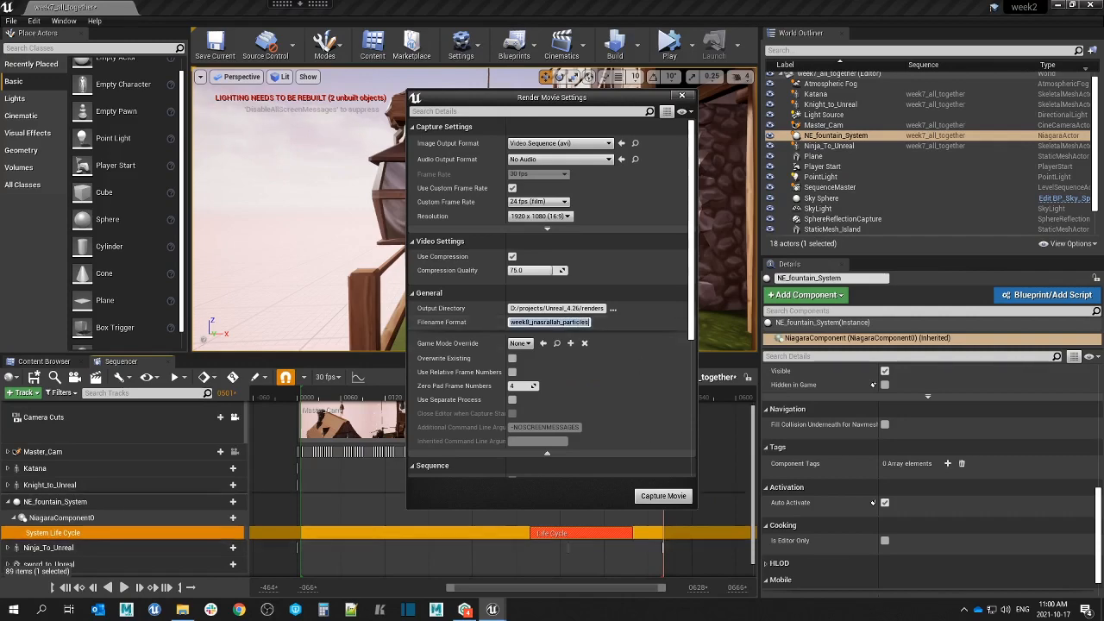
left_click(680, 500)
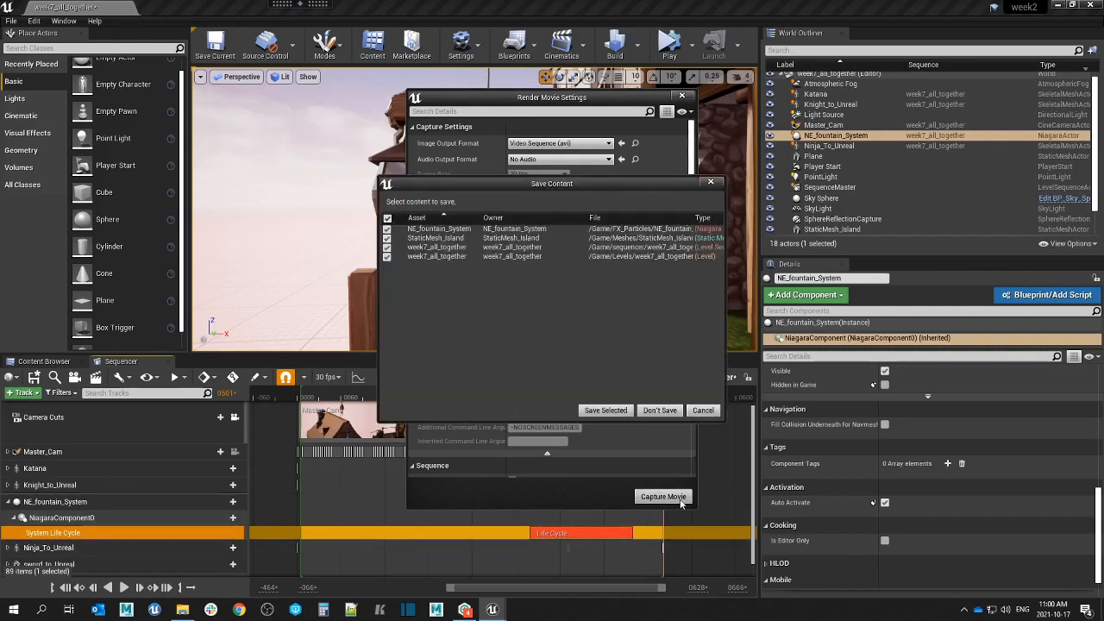
left_click(606, 411)
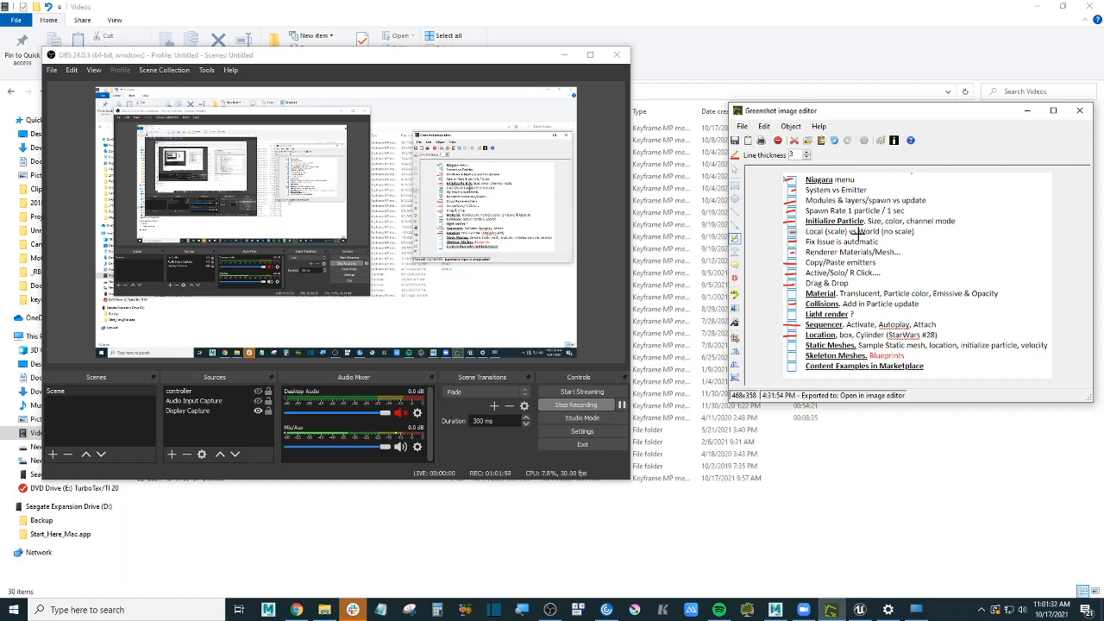
Return to Unreal Editor, close the Message Log and Render Movie Settings, and switch to the renders folder in File Explorer.
left_click(920, 611)
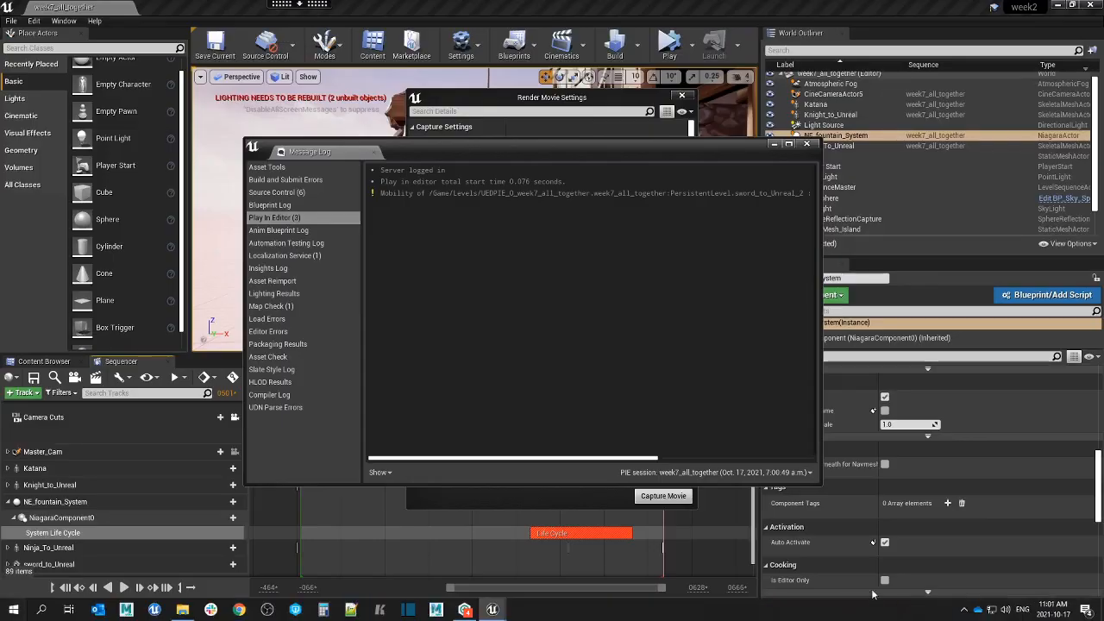
left_click(808, 144)
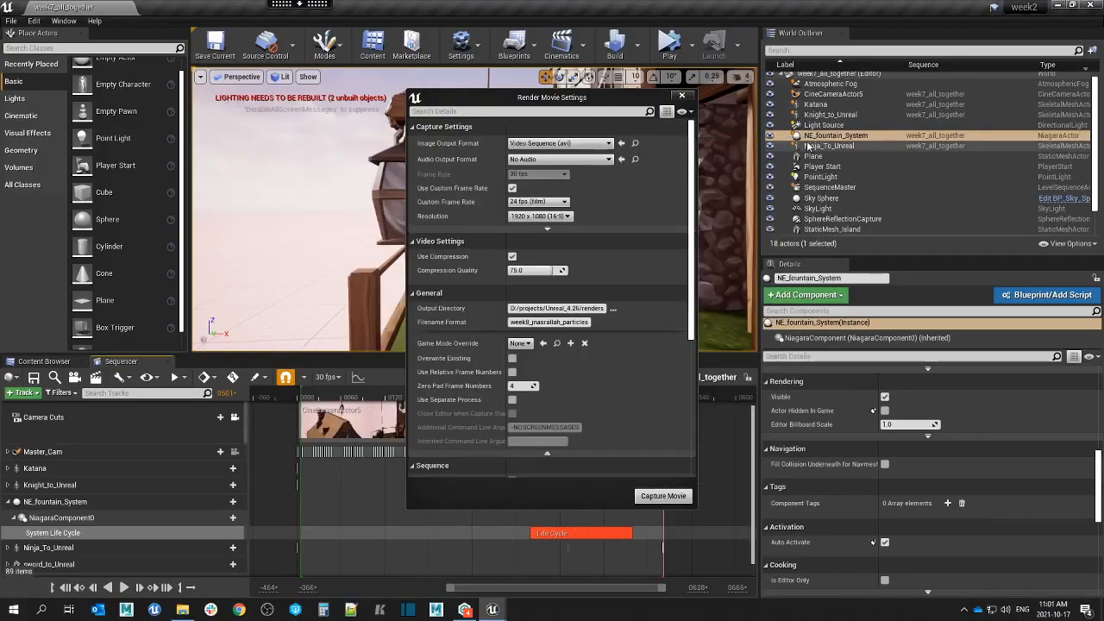
left_click(682, 97)
left_click(182, 609)
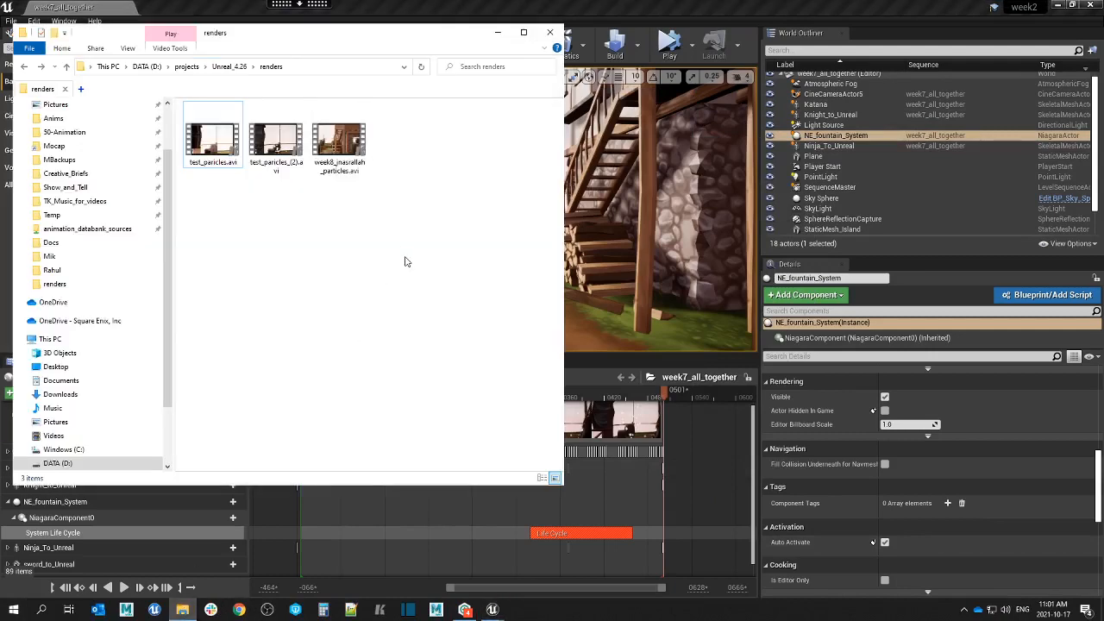
Play the rendered week8 particles movie from the renders folder, close the player and minimize File Explorer.
left_click(349, 168)
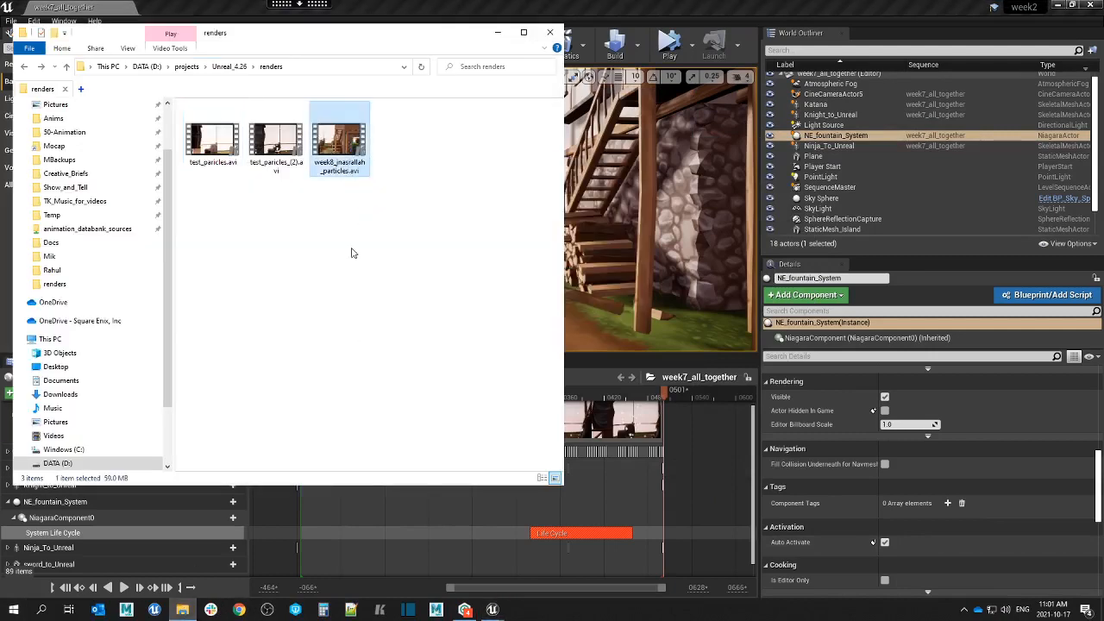
key("Return")
key("space")
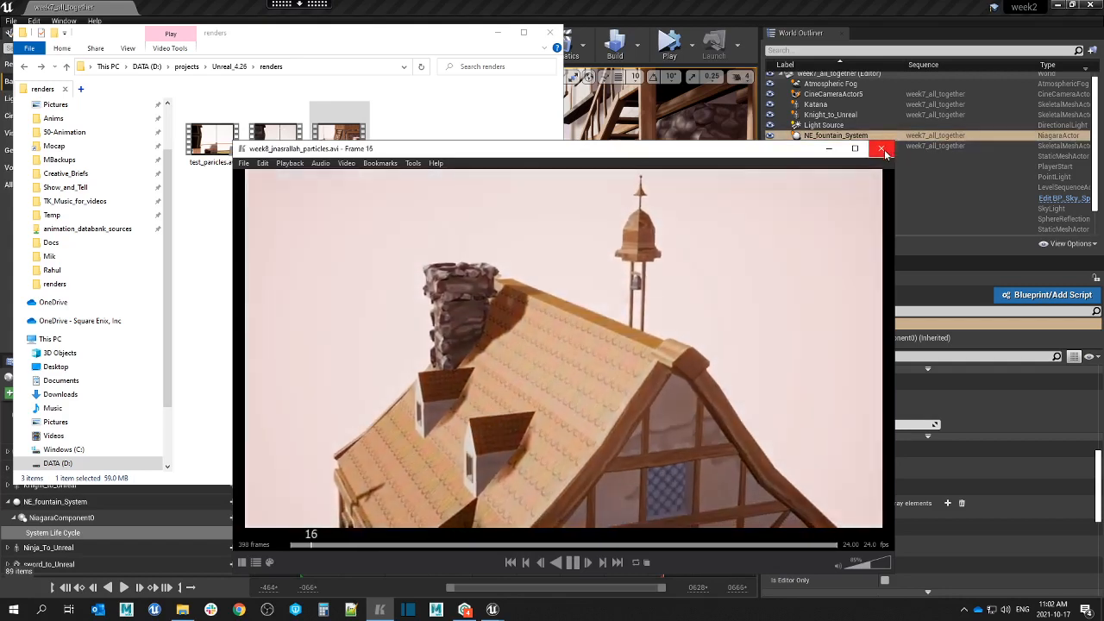
left_click(884, 150)
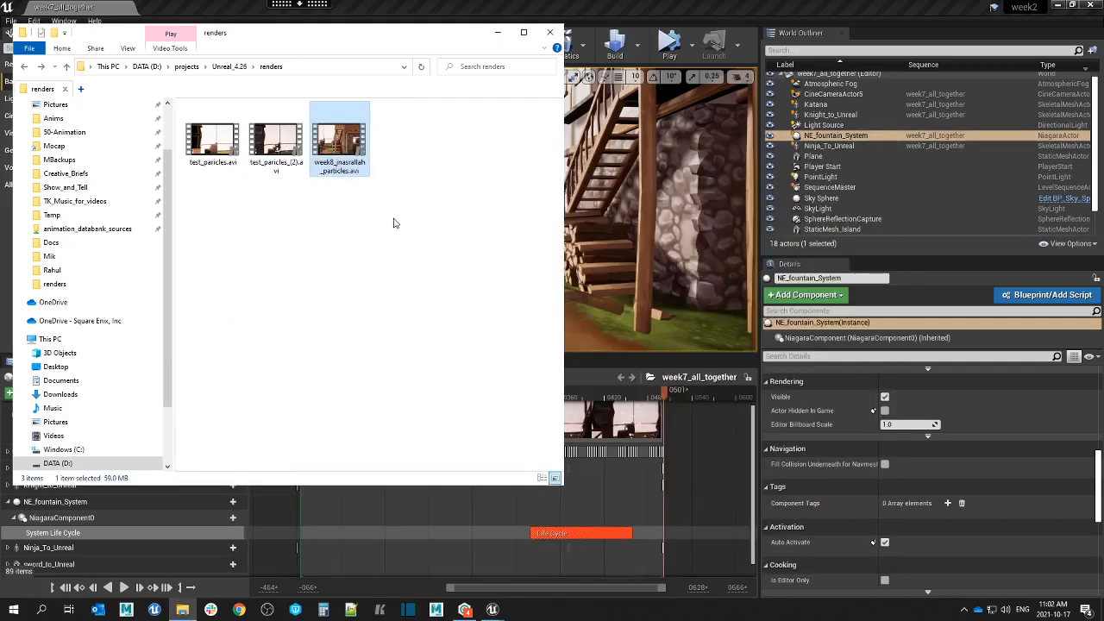
left_click(497, 32)
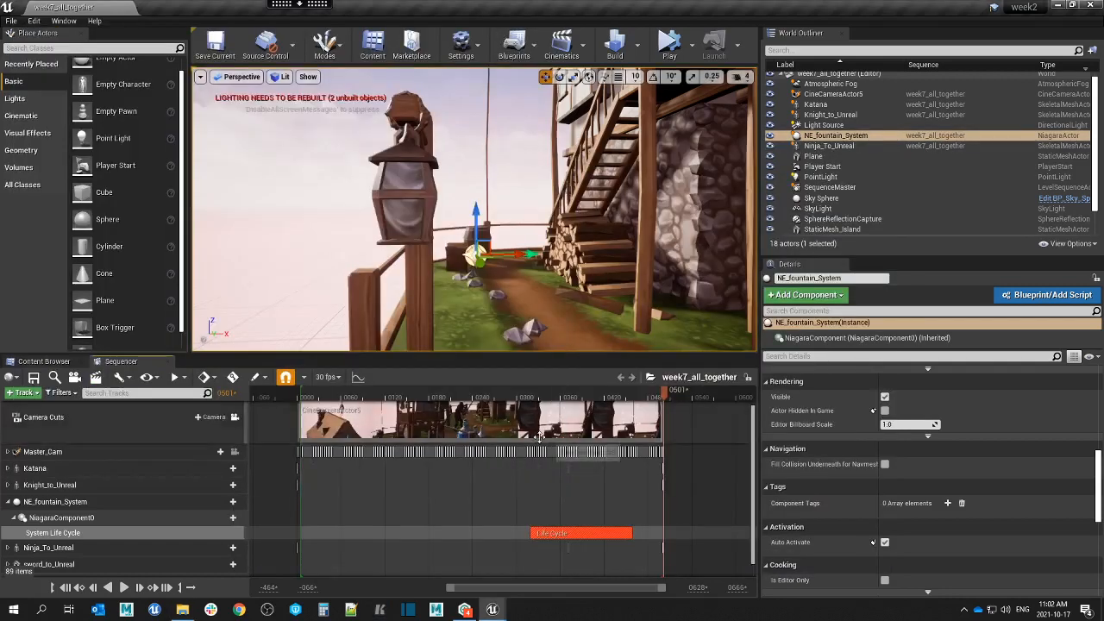
Scrub the sequence to frame 389 and unlock the viewport from the Camera Cuts track.
left_click_drag(662, 397, 565, 402)
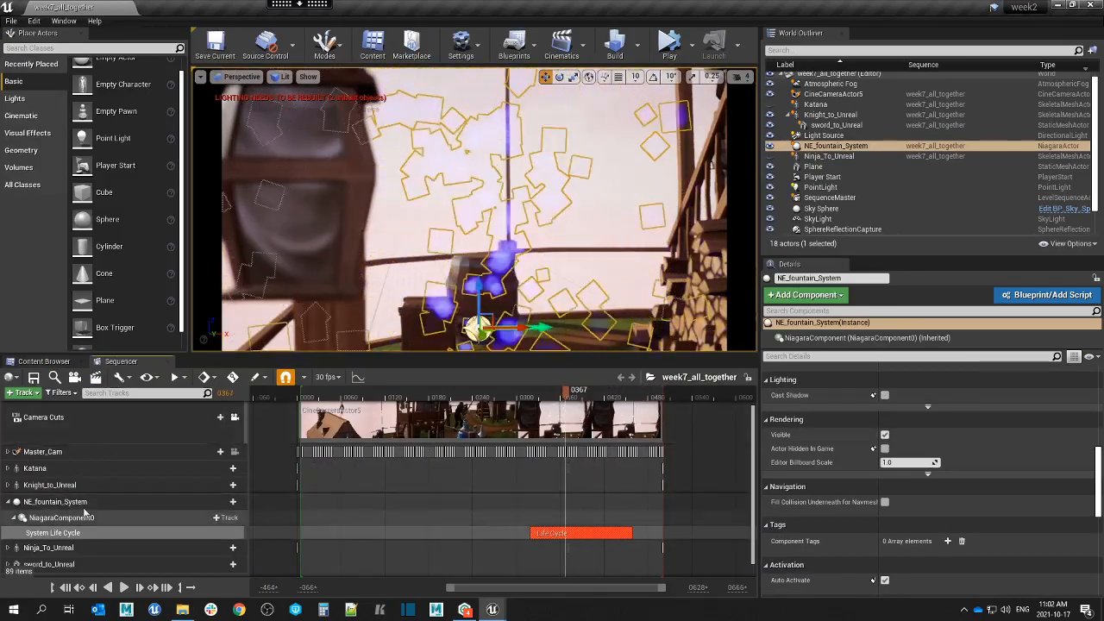
scroll(85, 513, "down", 1)
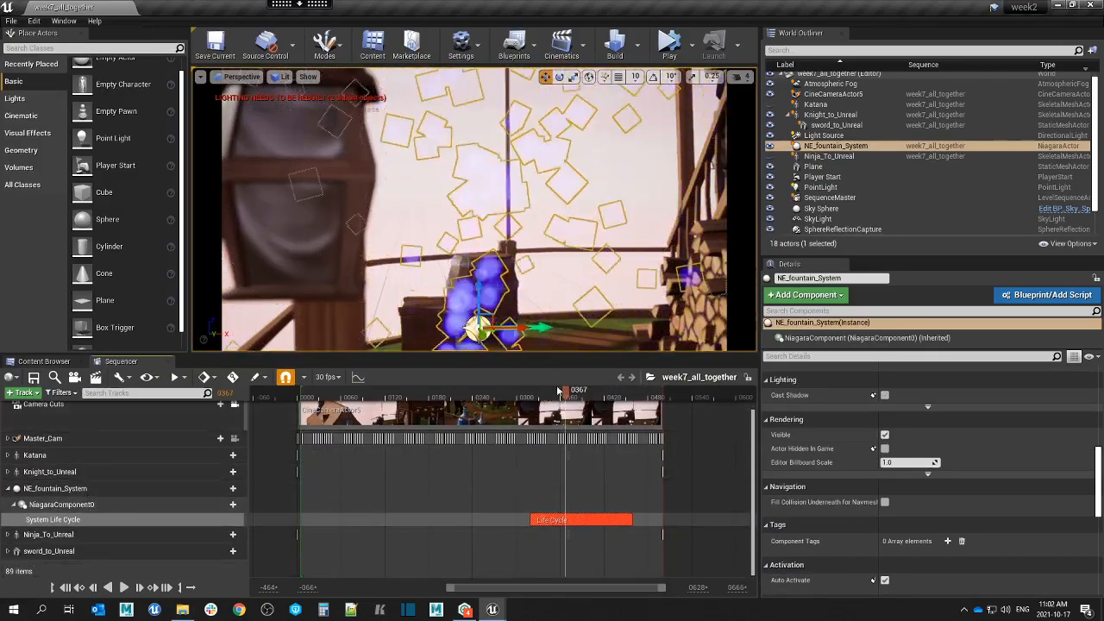
left_click_drag(560, 391, 584, 395)
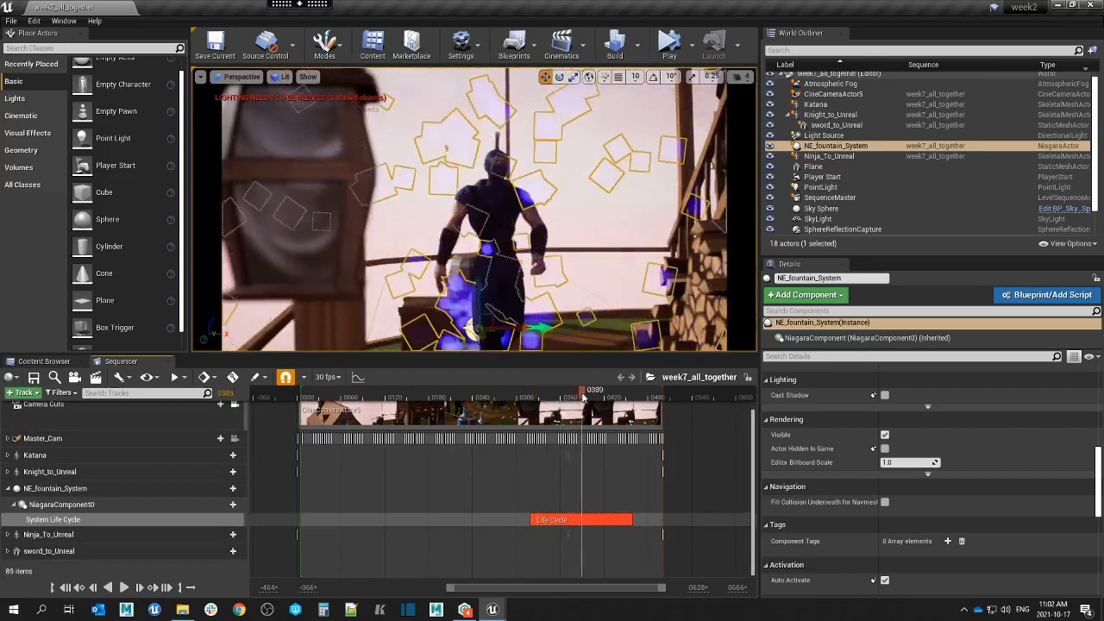
scroll(242, 424, "up", 1)
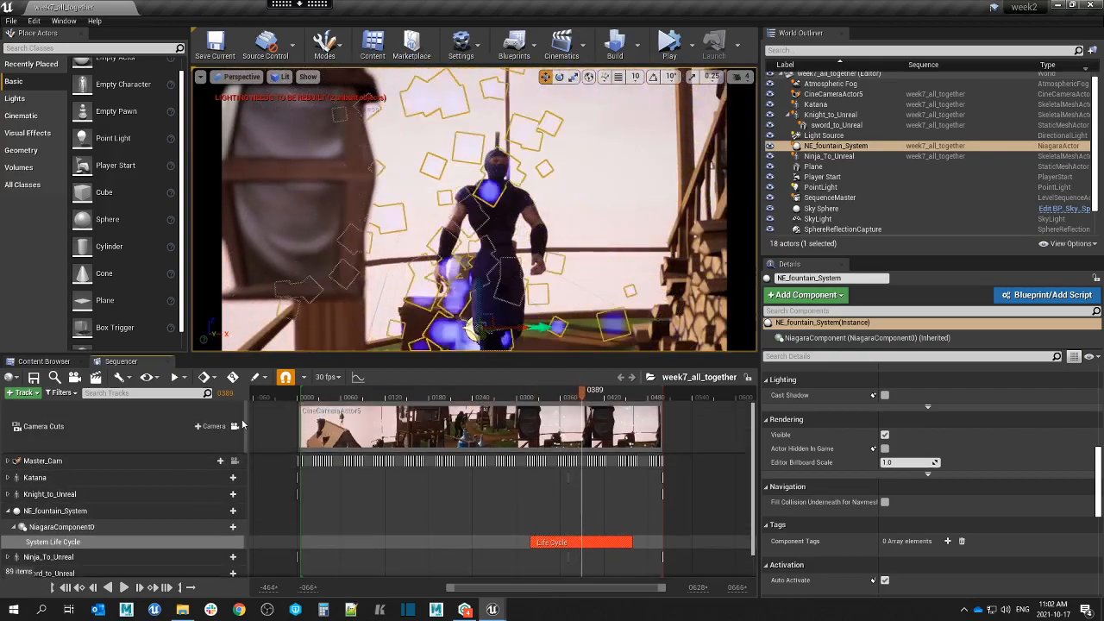
left_click(235, 426)
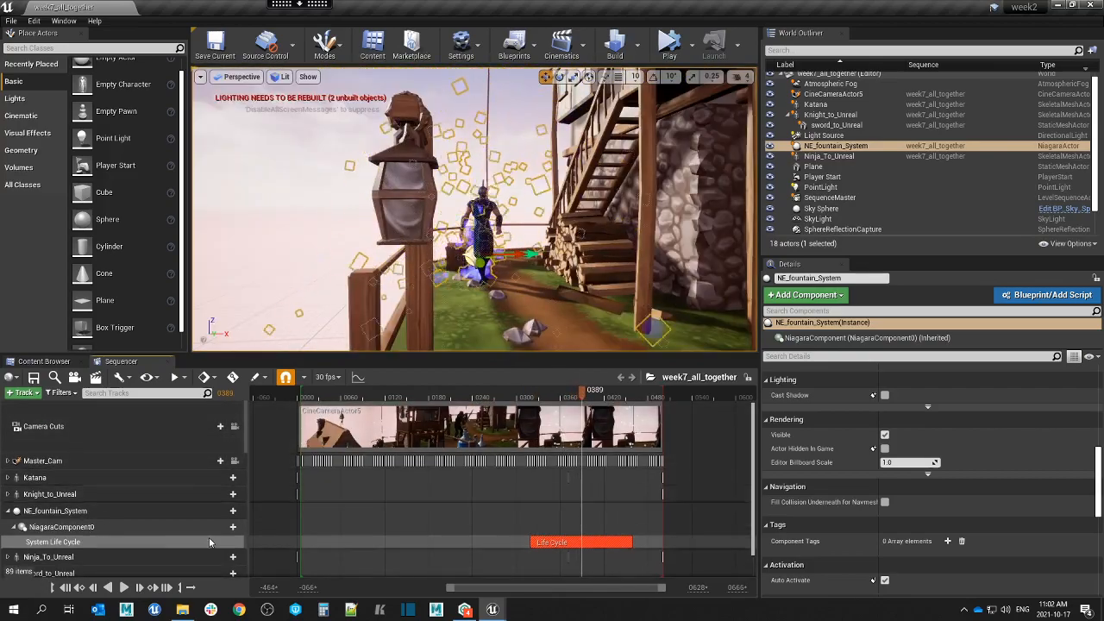
scroll(129, 527, "down", 1)
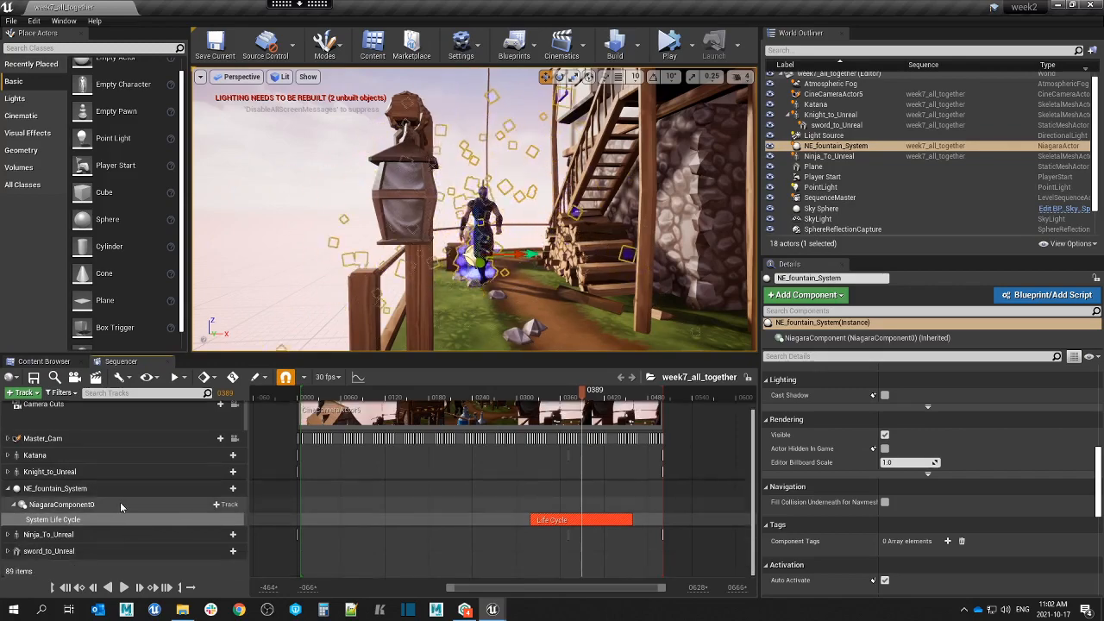
left_click(120, 504)
left_click(227, 506)
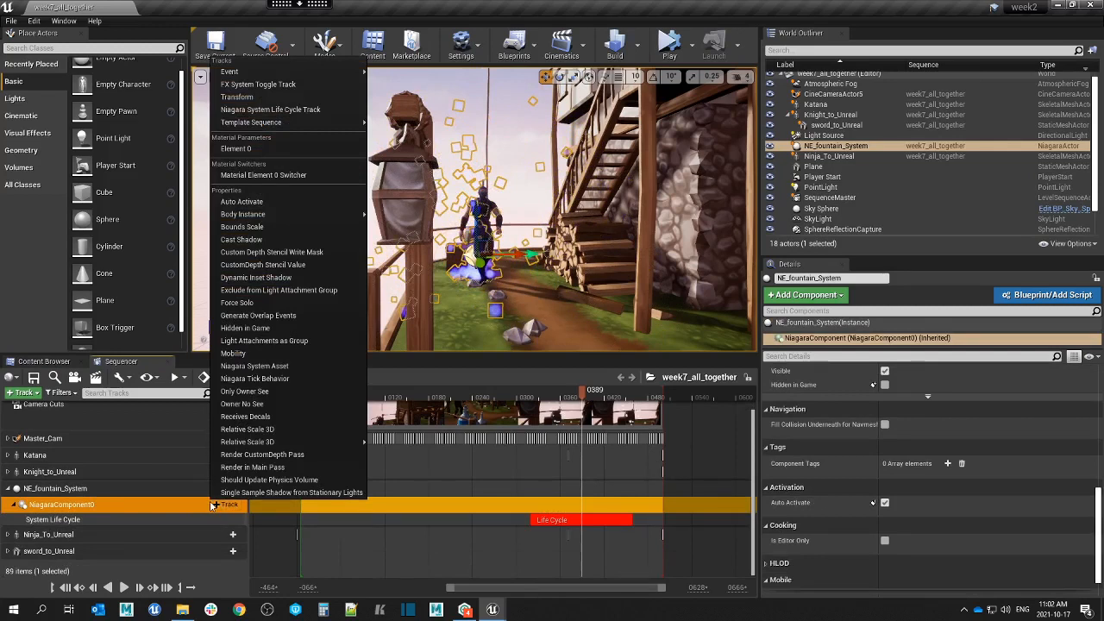
left_click(104, 516)
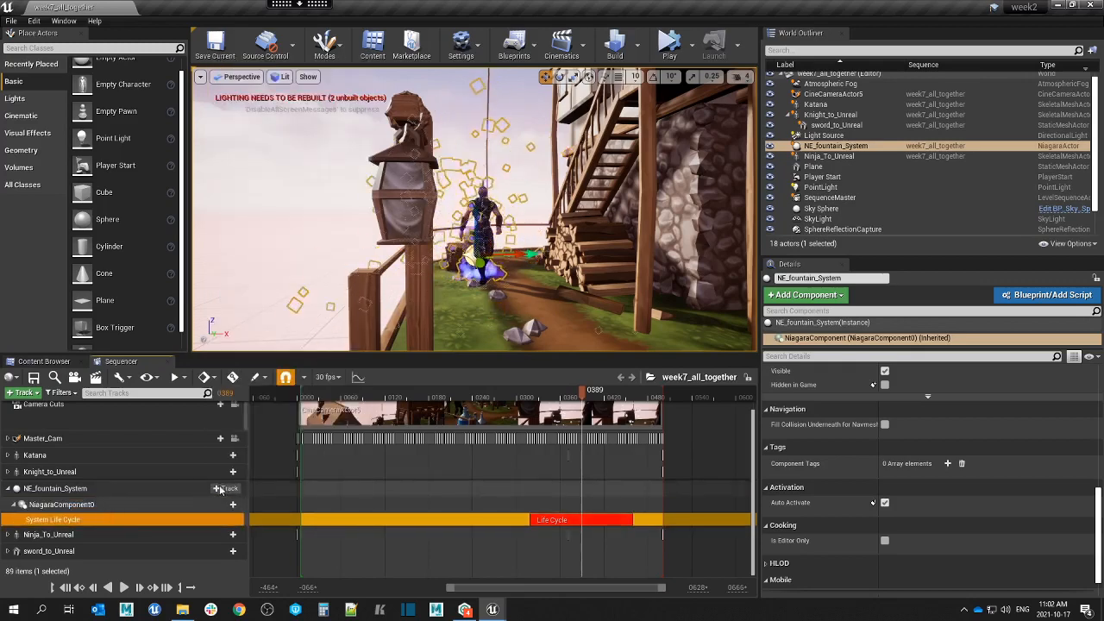
Add an Attach track from frame 389 binding NE_fountain_System to Ninja_To_Unreal's Head bone, and scrub around it to check the effect.
left_click(182, 484)
left_click(226, 489)
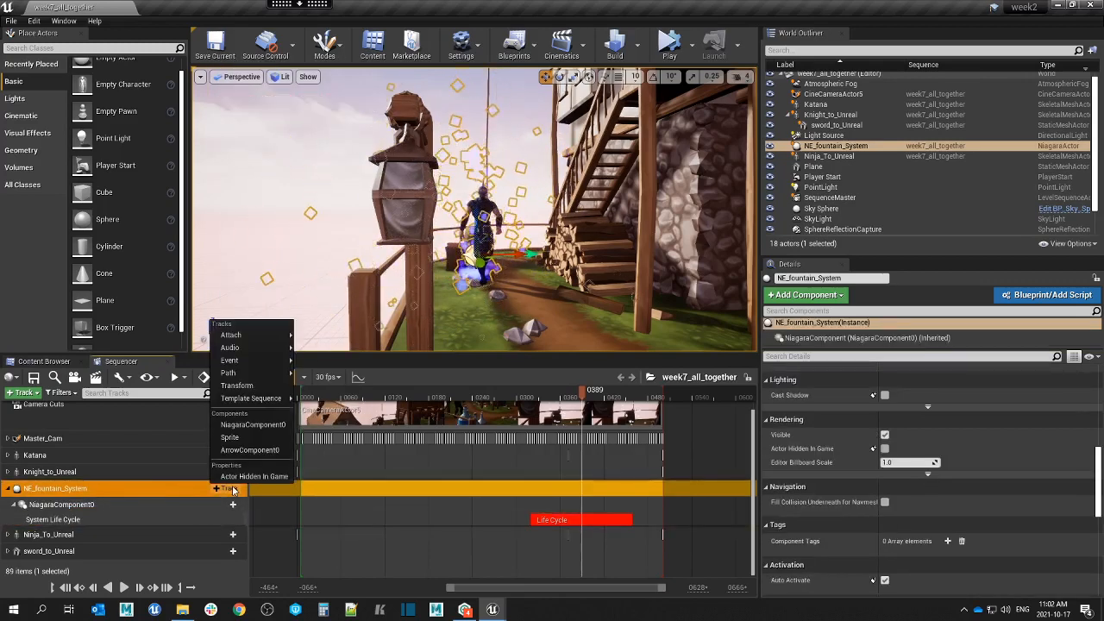
mouse_move(259, 336)
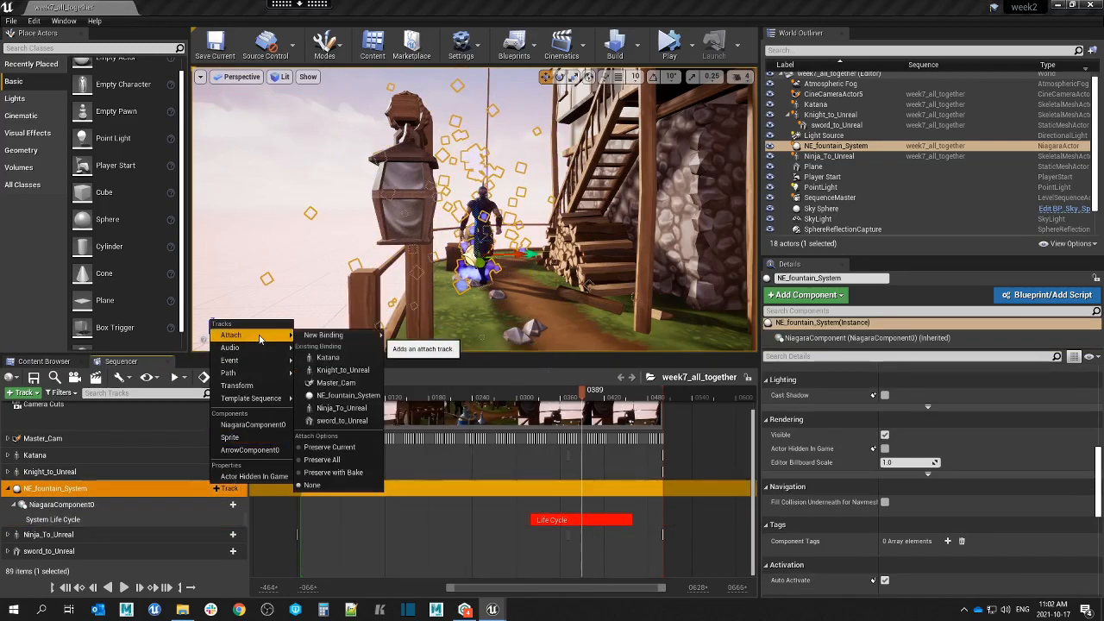
left_click(356, 410)
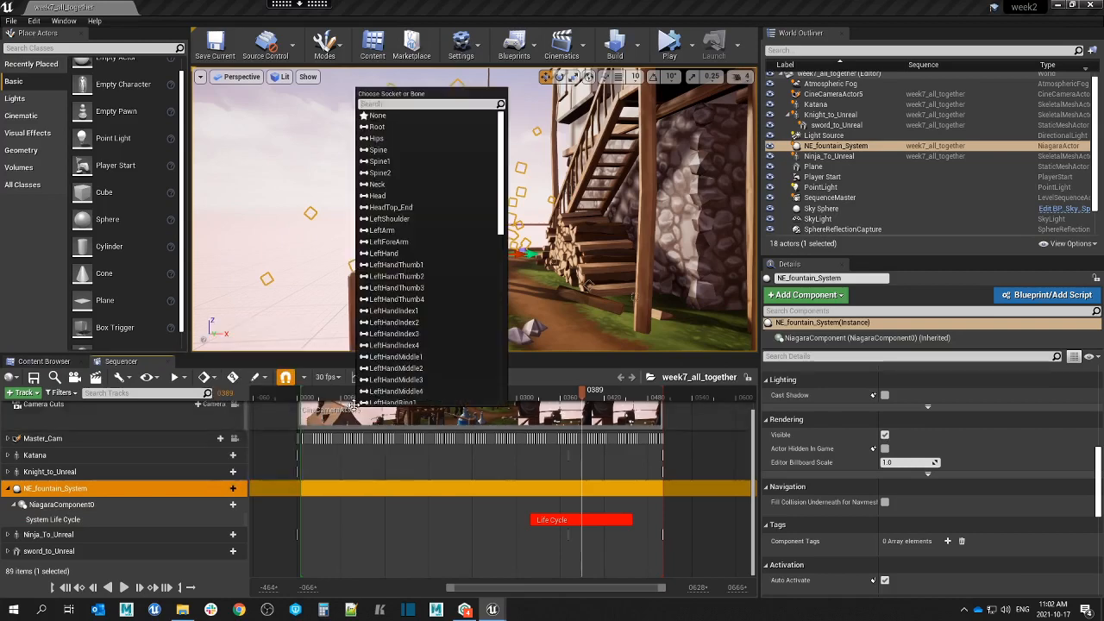
left_click(416, 196)
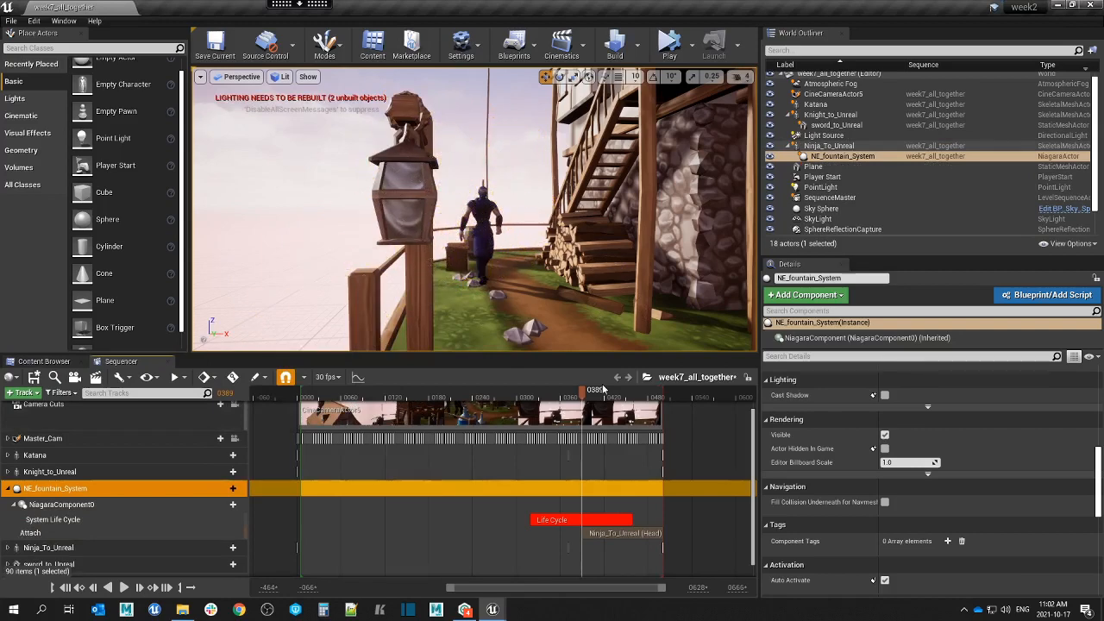
left_click(570, 395)
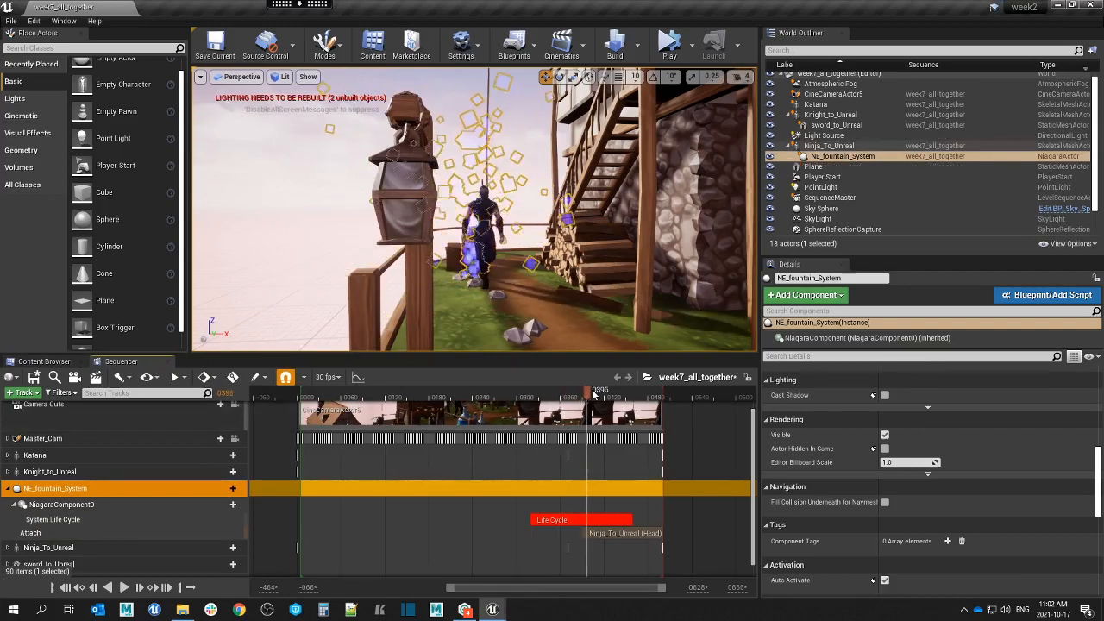
mouse_move(570, 395)
left_mouse_down()
mouse_move(601, 395)
mouse_move(548, 393)
left_mouse_up()
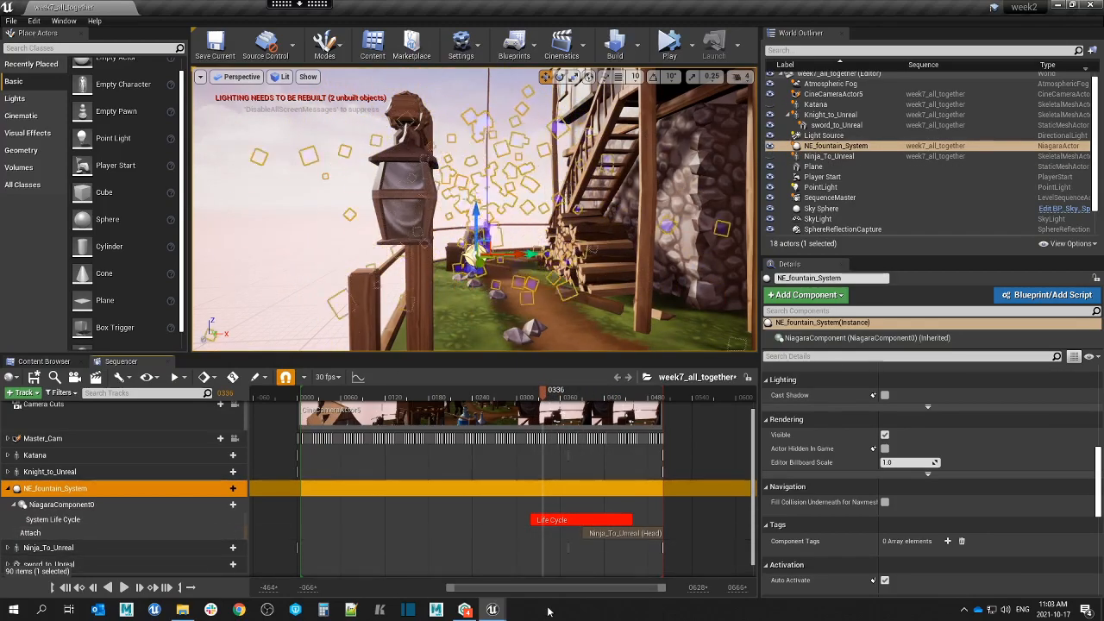
Switch to the NE_fountain emitter editor, look through its emitter stages and search the whole stack for "local".
mouse_move(492, 609)
left_click(554, 556)
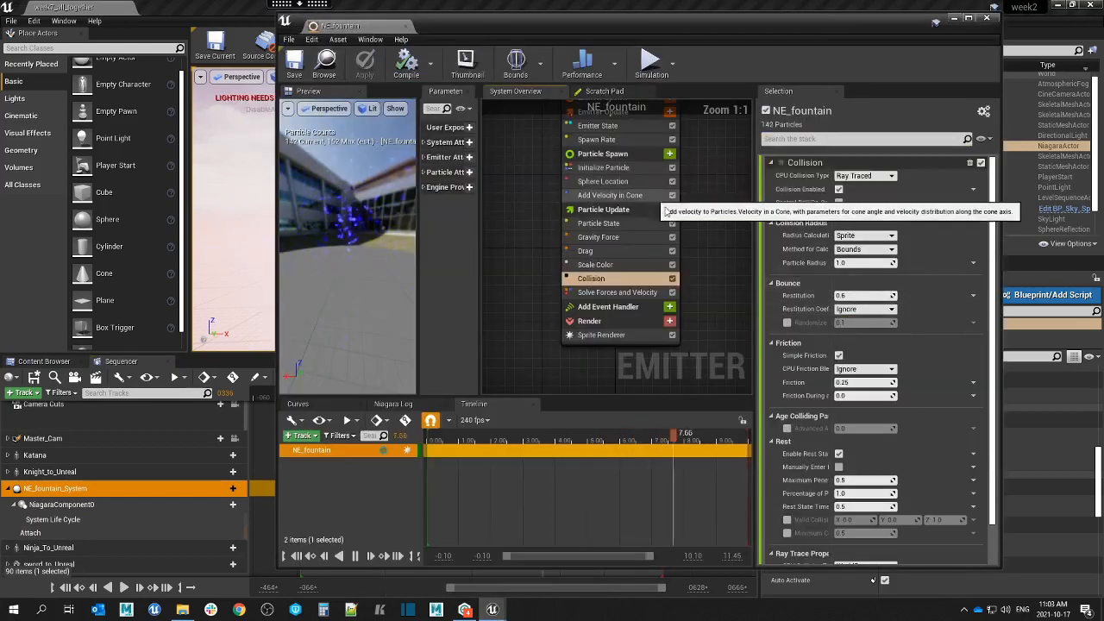
scroll(638, 190, "up", 3)
left_click(598, 150)
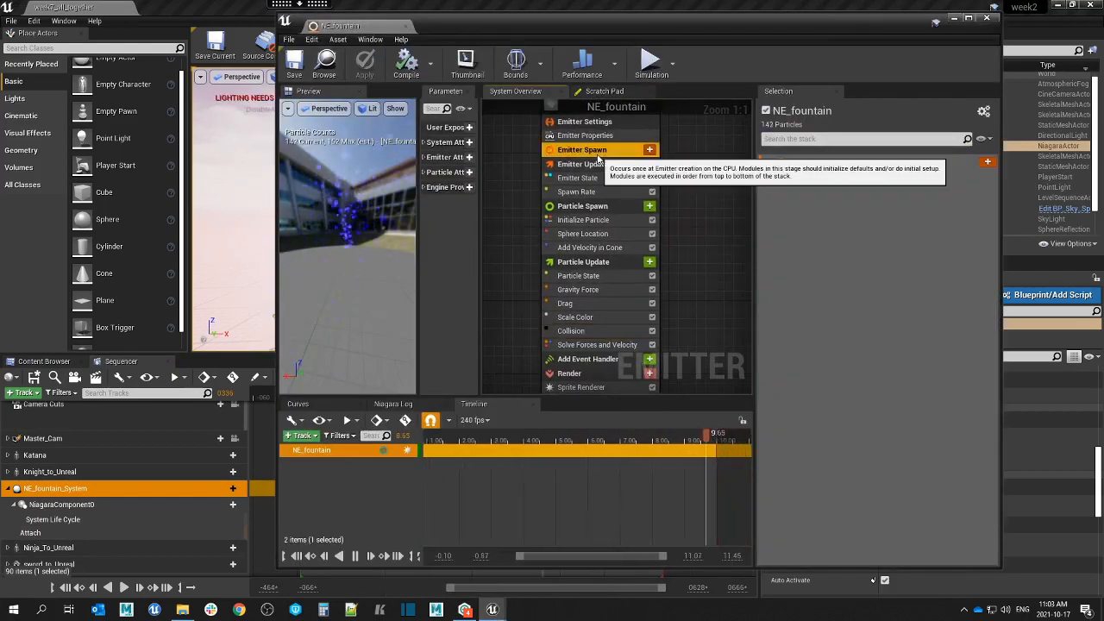
left_click(595, 164)
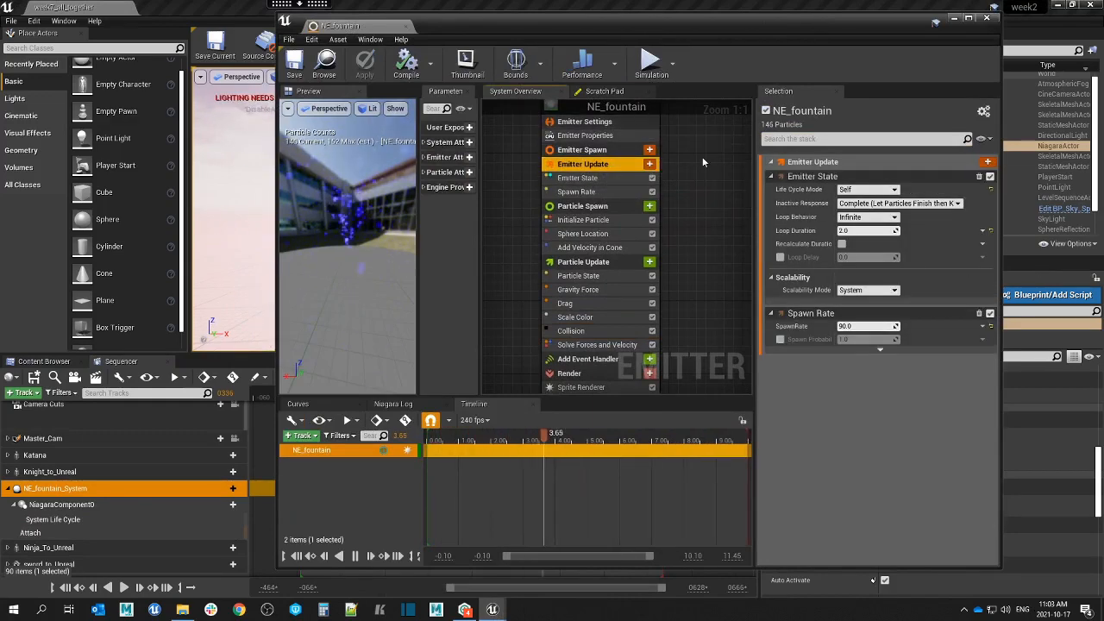
left_click_drag(628, 111, 615, 148)
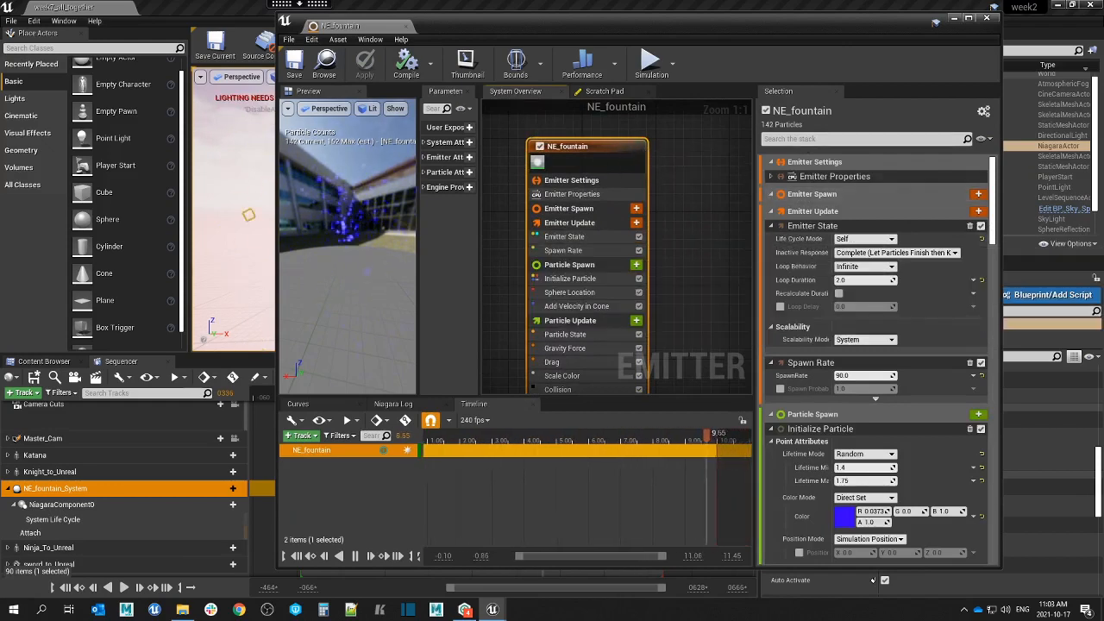
type("cal")
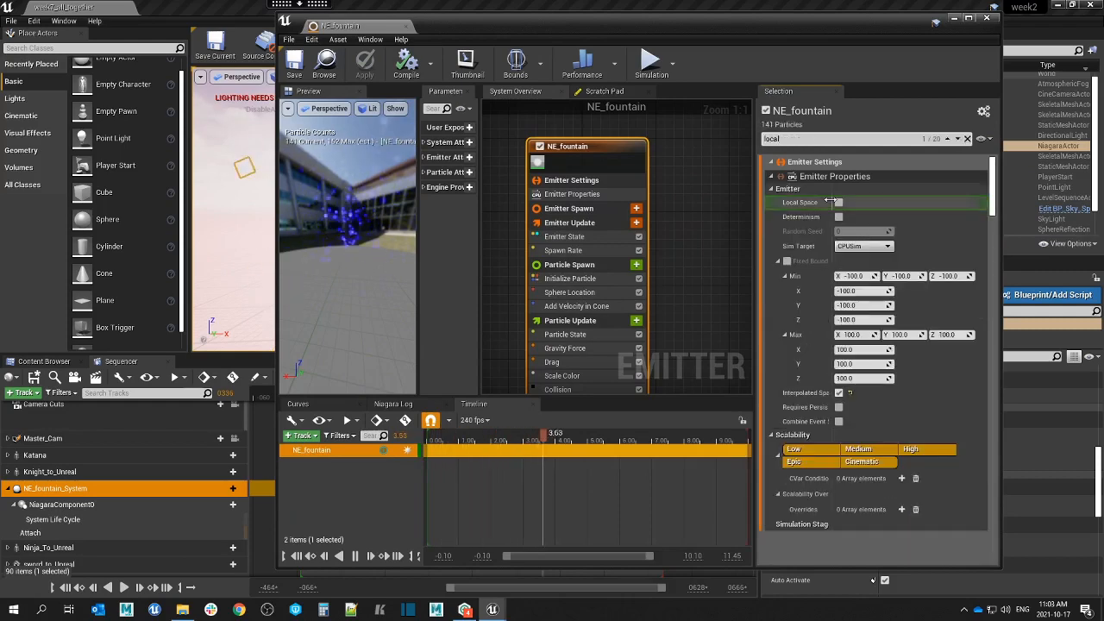
Enable Local Space in NE_fountain's Emitter Properties, save the emitter and minimize its editor.
left_click(571, 194)
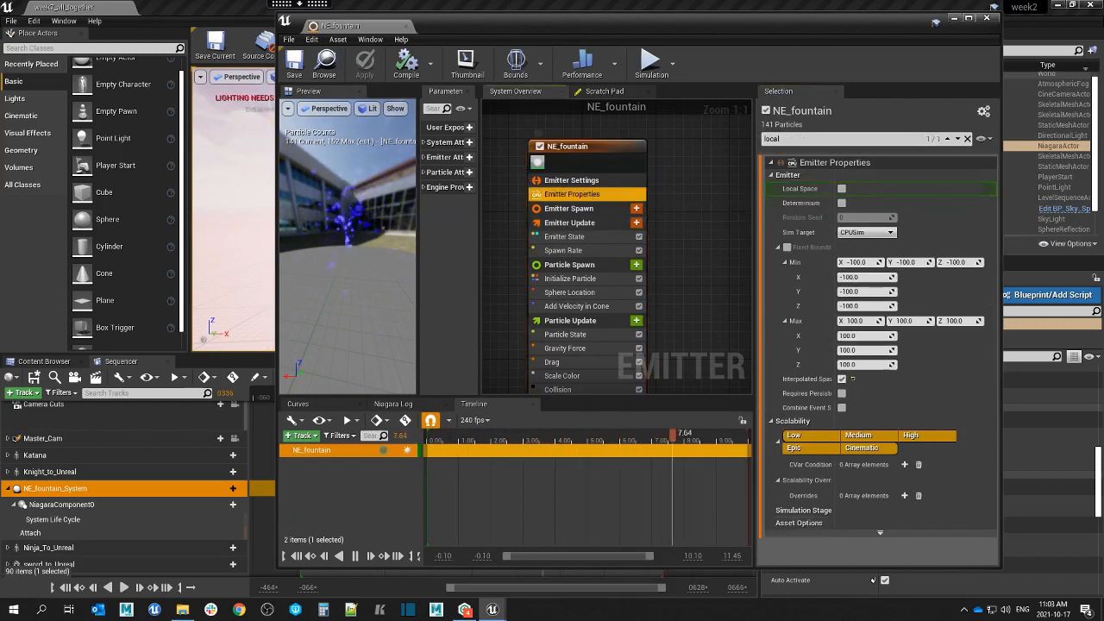
left_click(968, 139)
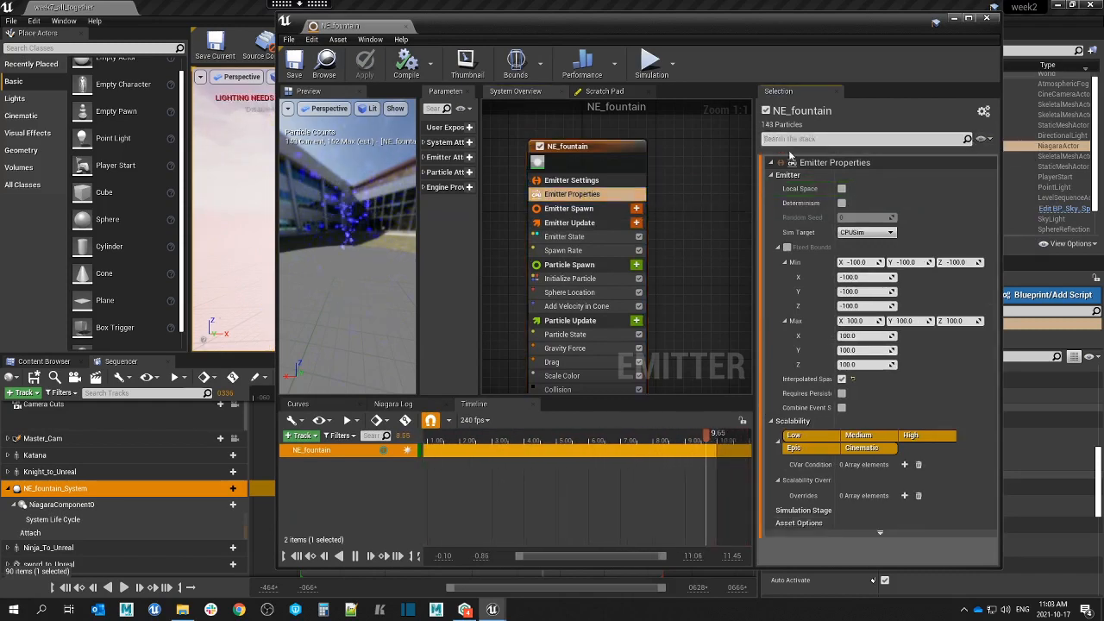
left_click(596, 195)
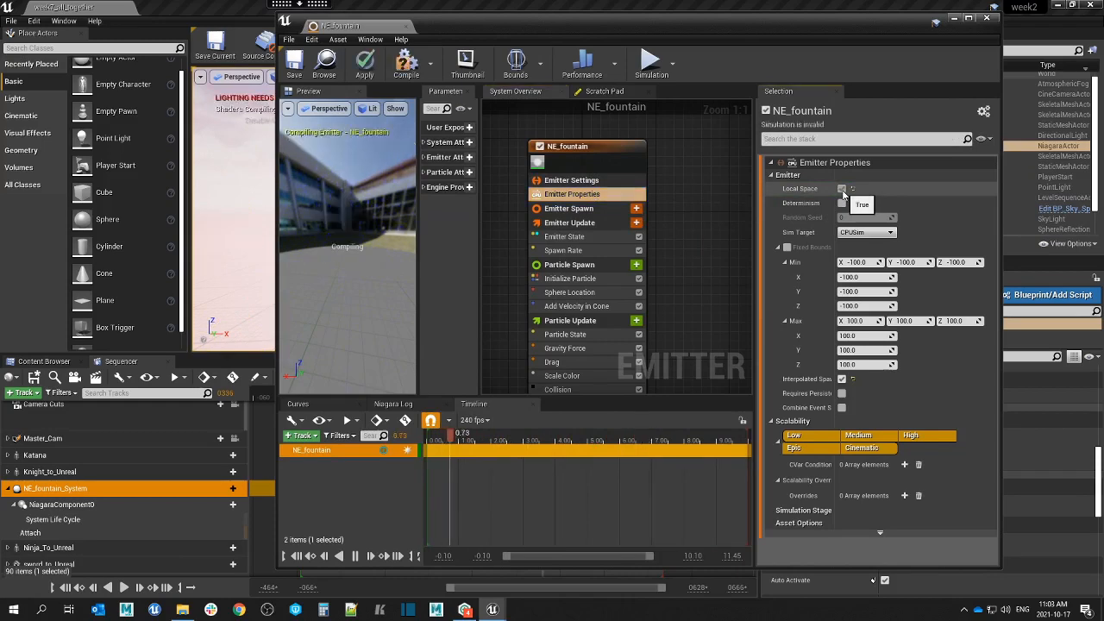
left_click(841, 189)
left_click(294, 68)
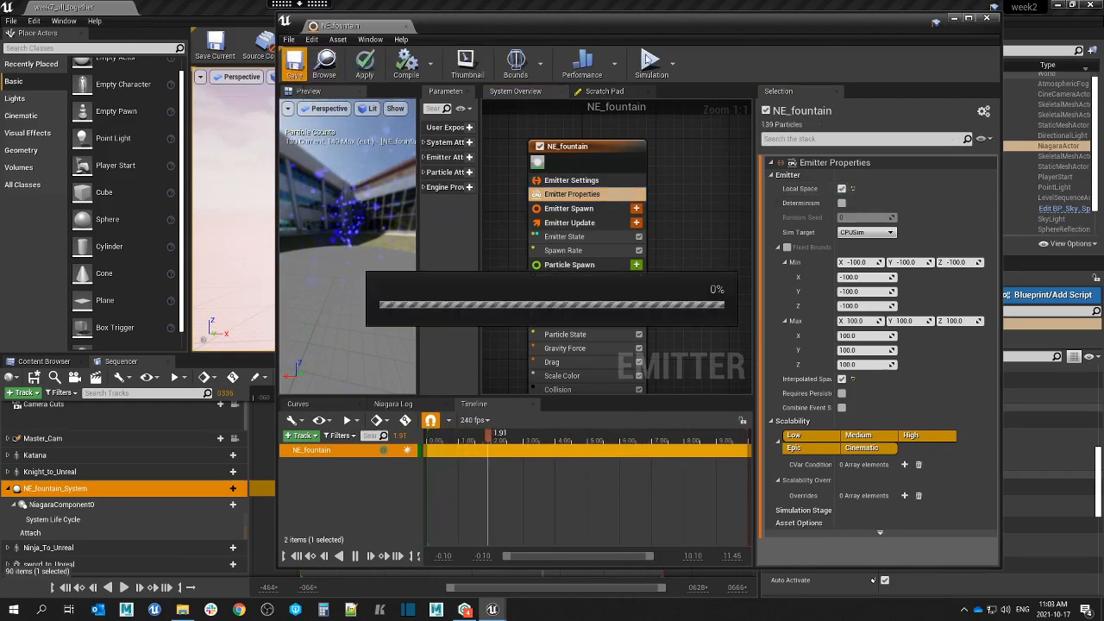
left_click(955, 18)
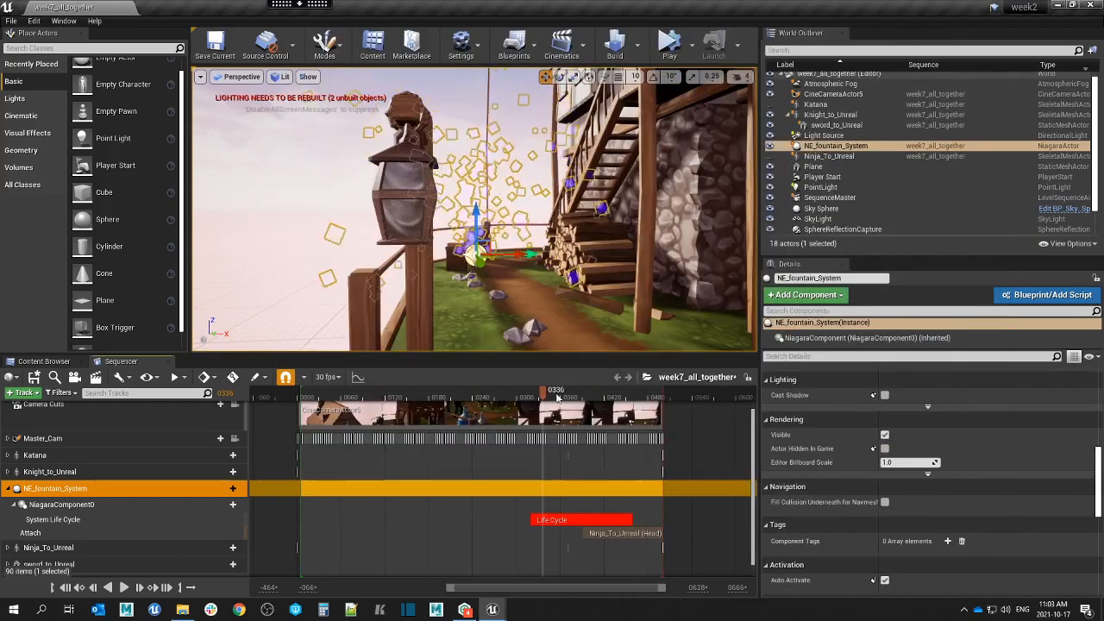
Scrub and play the ninja shot from about frame 331 while viewing the attached fountain from a closer side angle.
left_click_drag(550, 391, 579, 394)
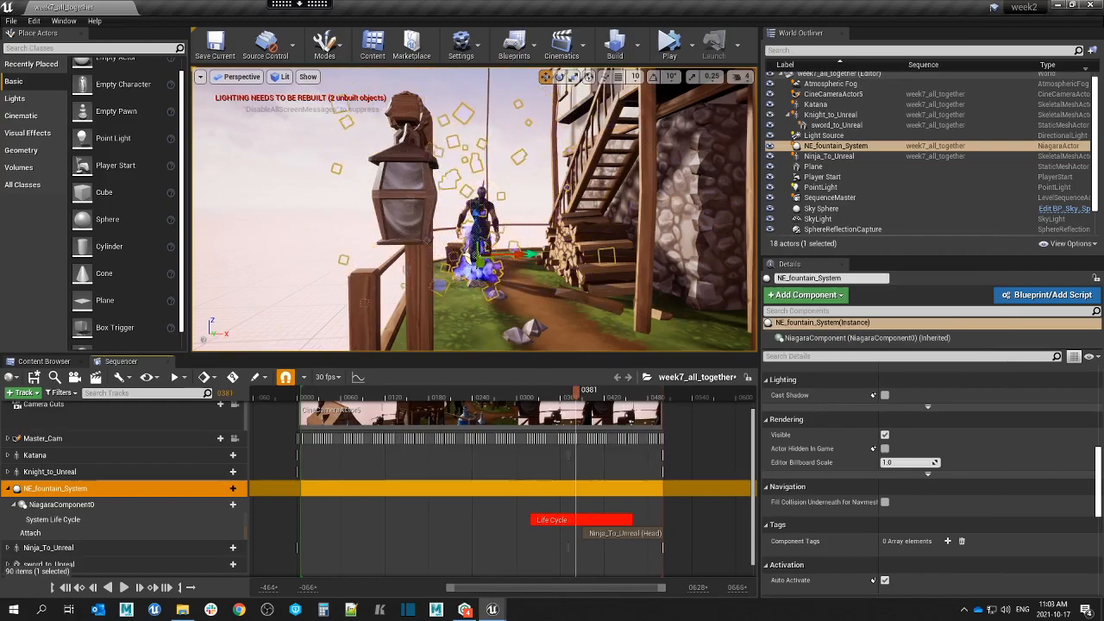
right_click_drag(475, 216, 543, 245)
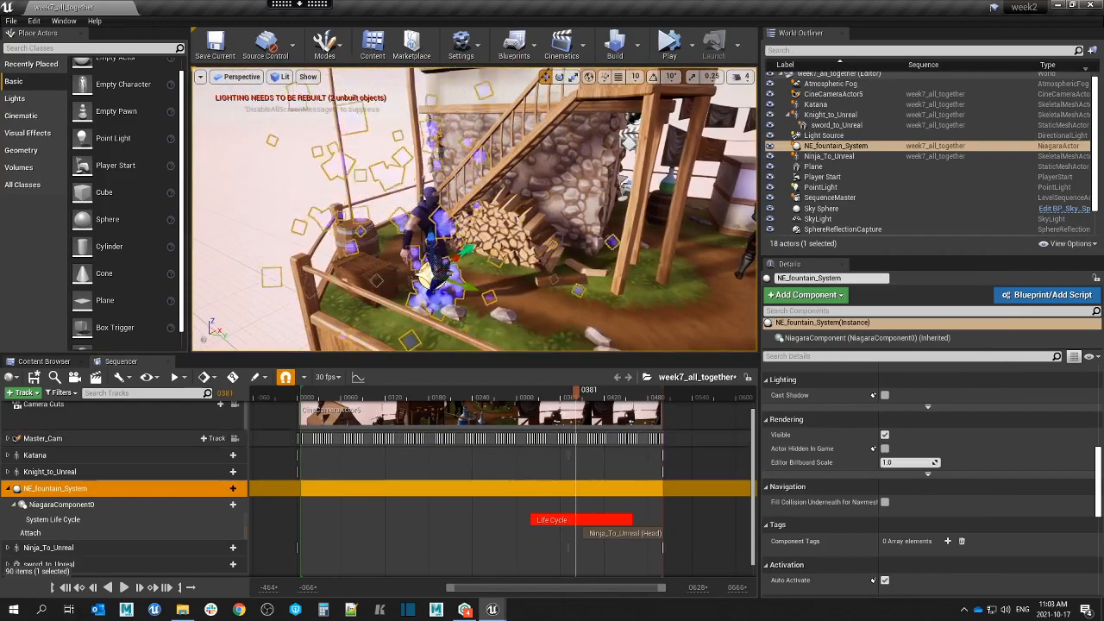
left_click_drag(576, 393, 541, 399)
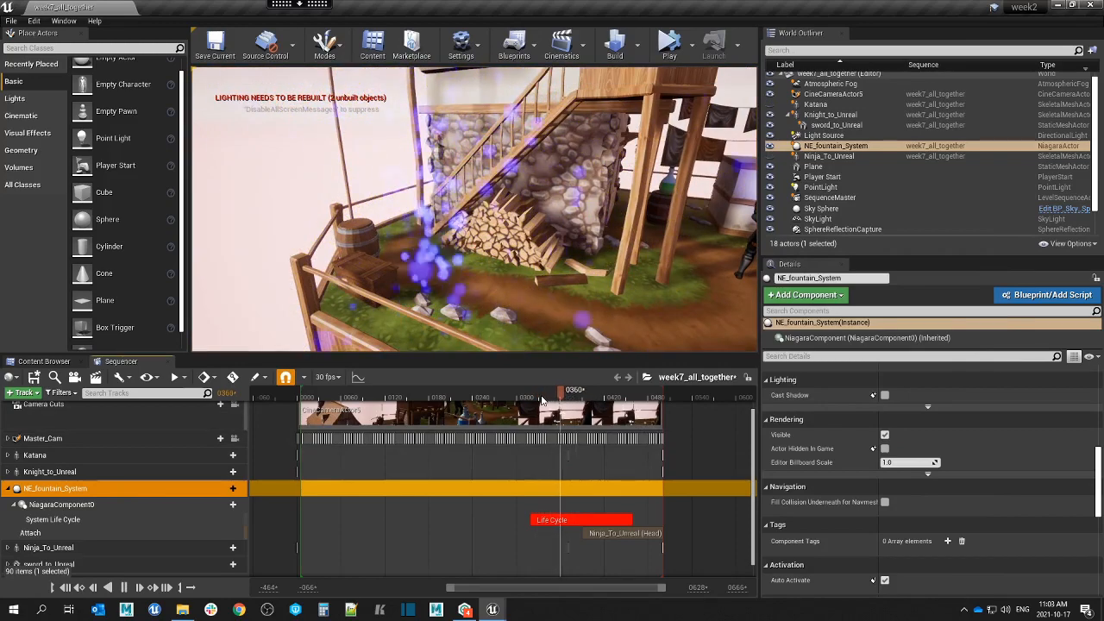
key("space")
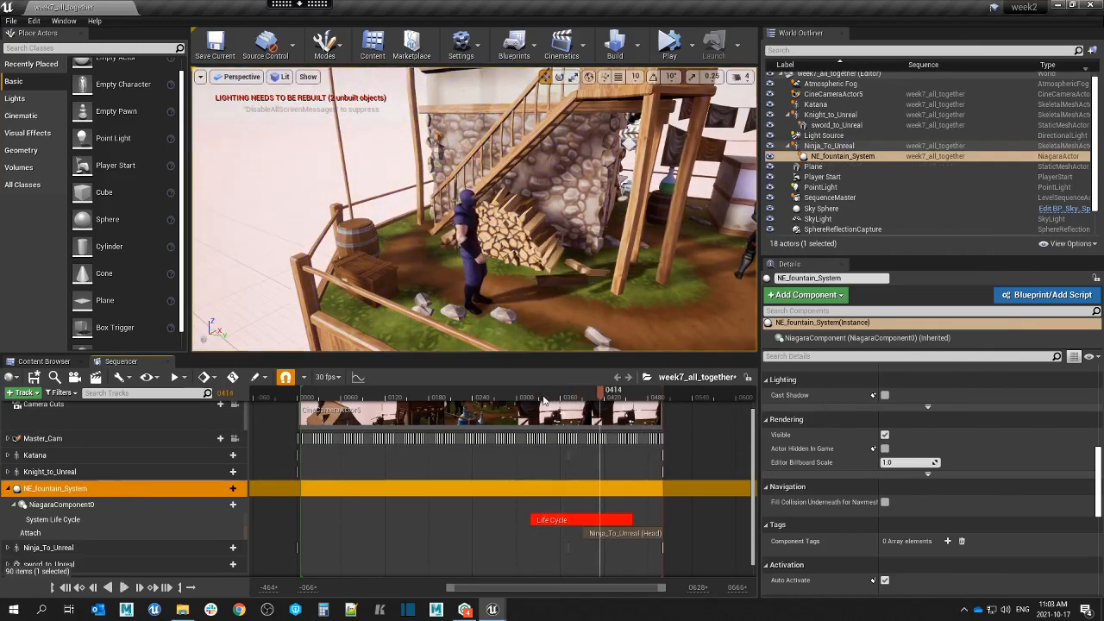
left_click(552, 396)
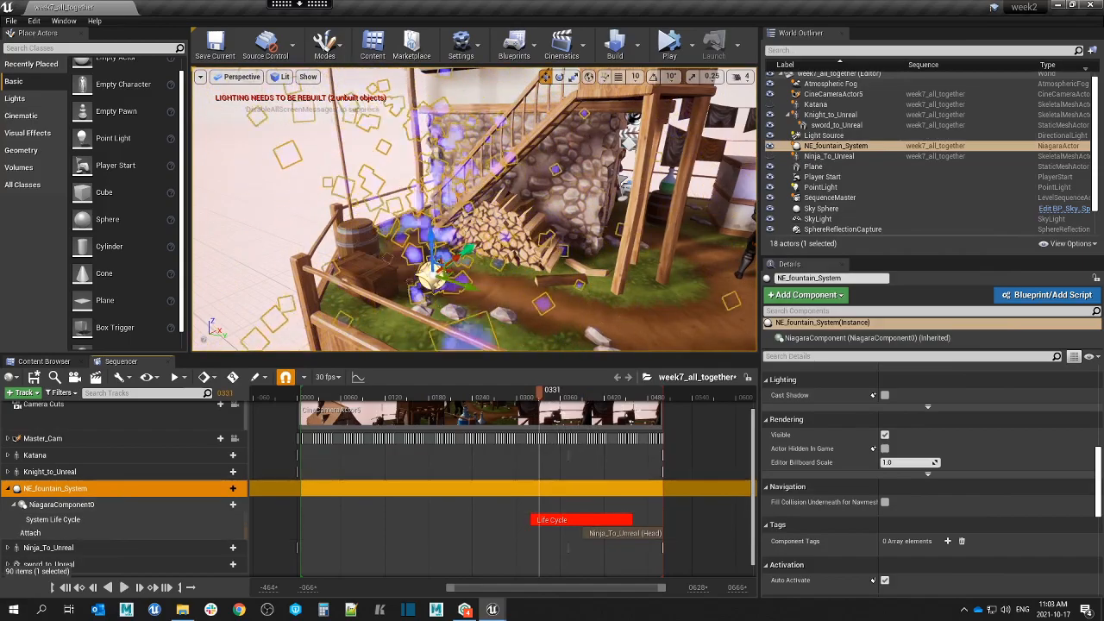
mouse_move(494, 611)
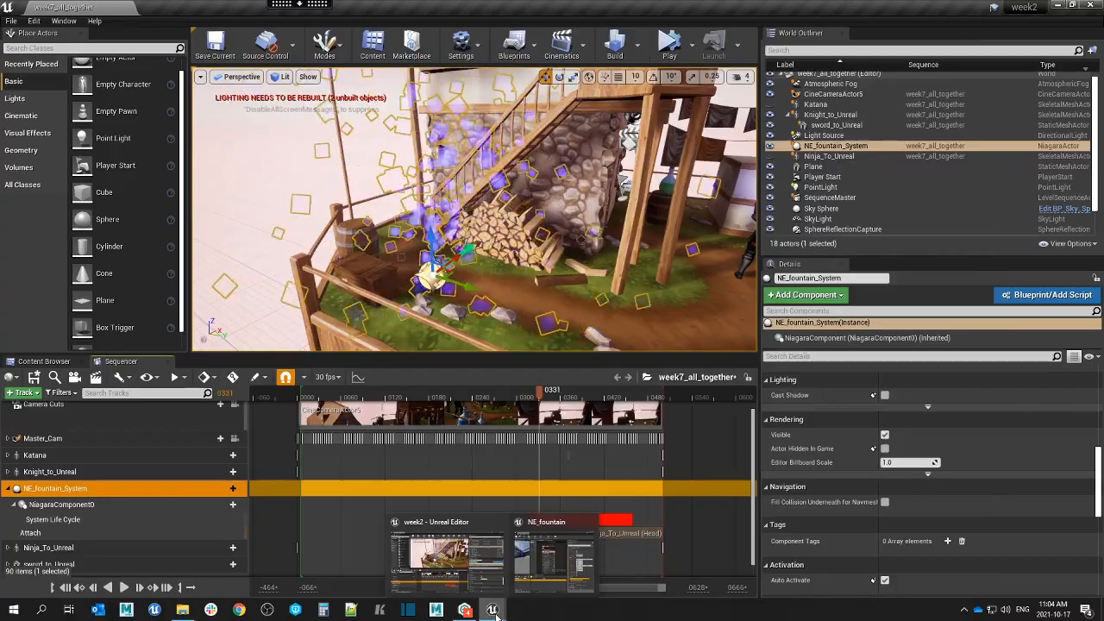
mouse_move(483, 259)
right_mouse_down()
mouse_move(501, 263)
mouse_move(405, 261)
mouse_move(526, 264)
mouse_move(496, 266)
right_mouse_up()
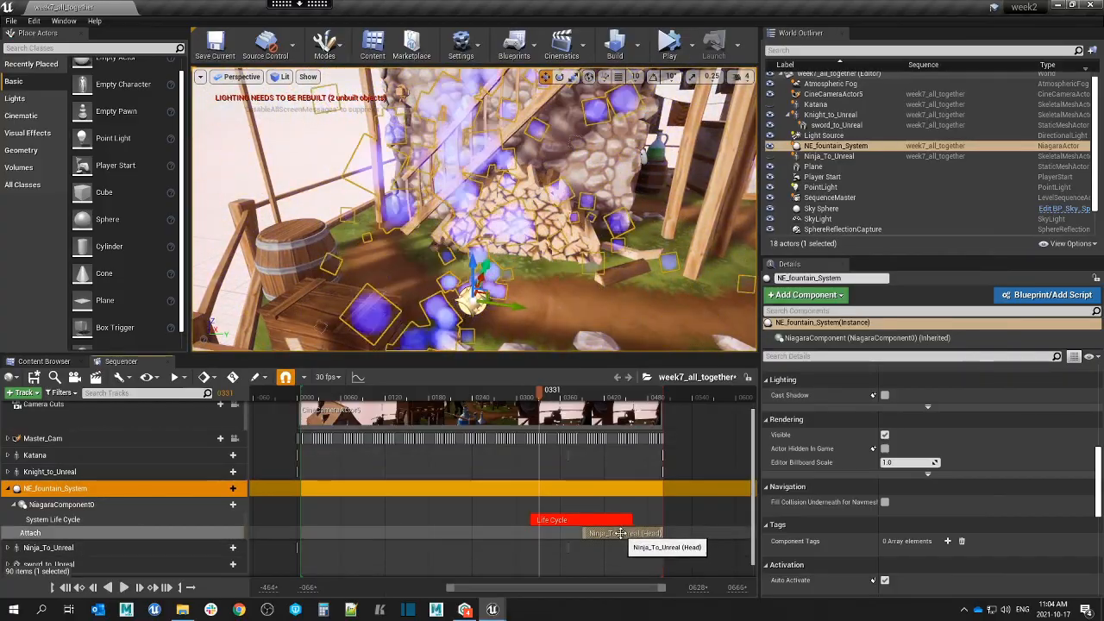
Shift the Attach section earlier to start together with the Life Cycle section, and play the sequence through to frame 380 from a wider view.
left_click_drag(607, 534, 638, 533)
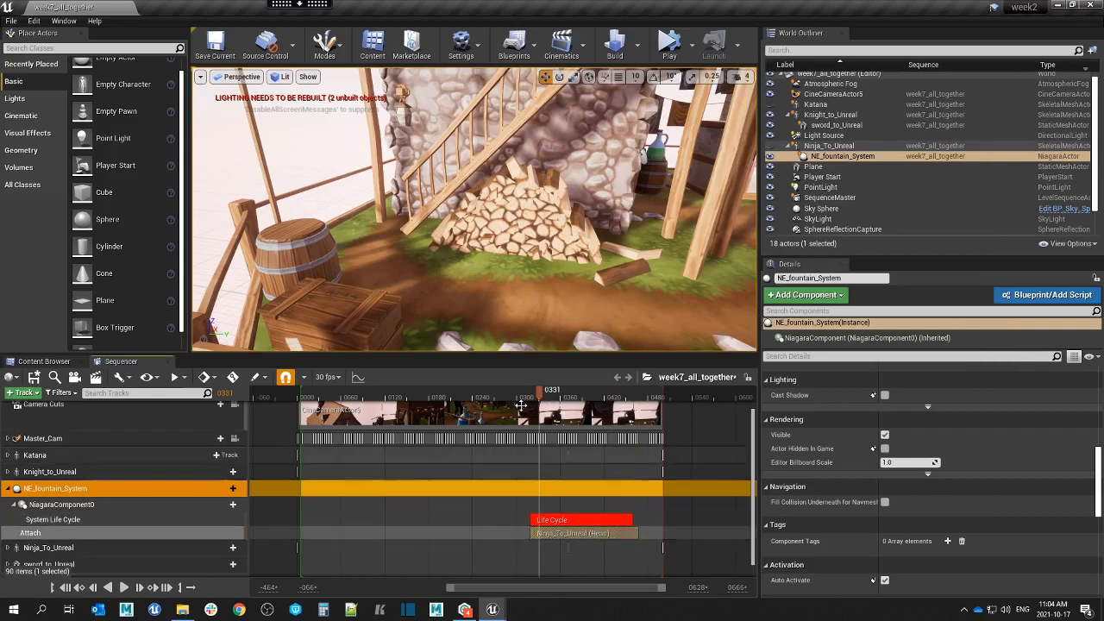
left_click_drag(544, 393, 509, 404)
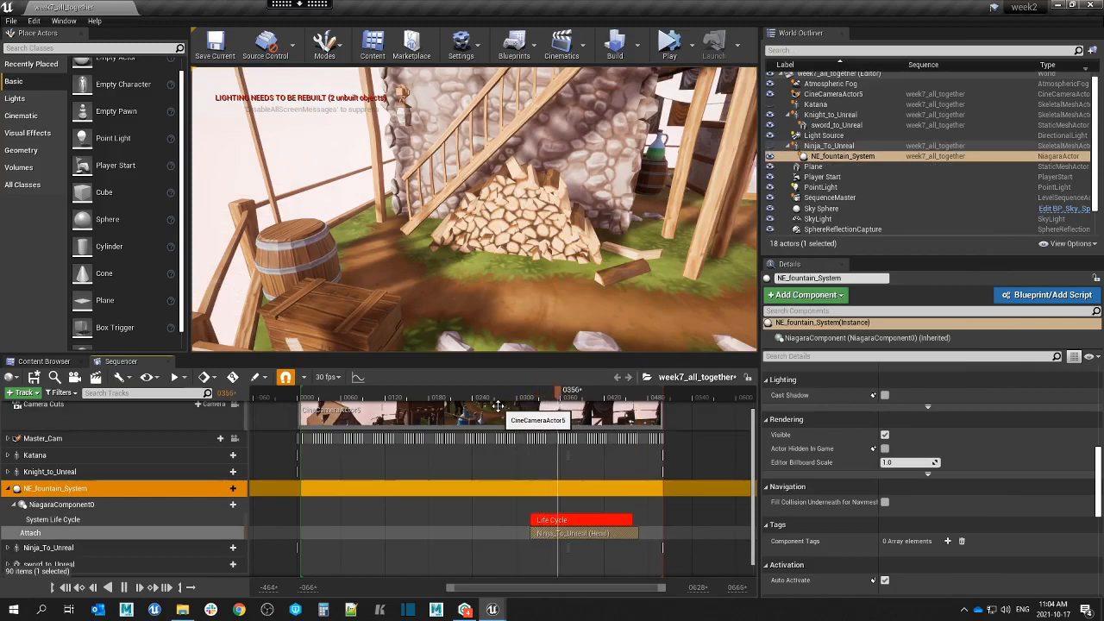
key("space")
right_click_drag(474, 209, 580, 218)
left_click_drag(565, 392, 520, 396)
key("space")
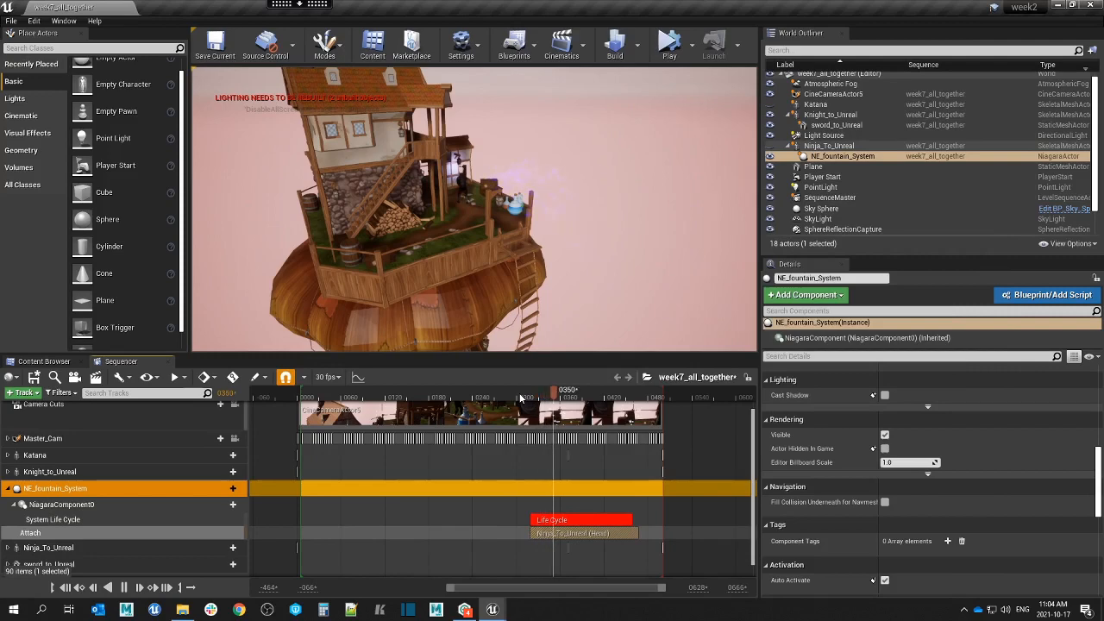
key("space")
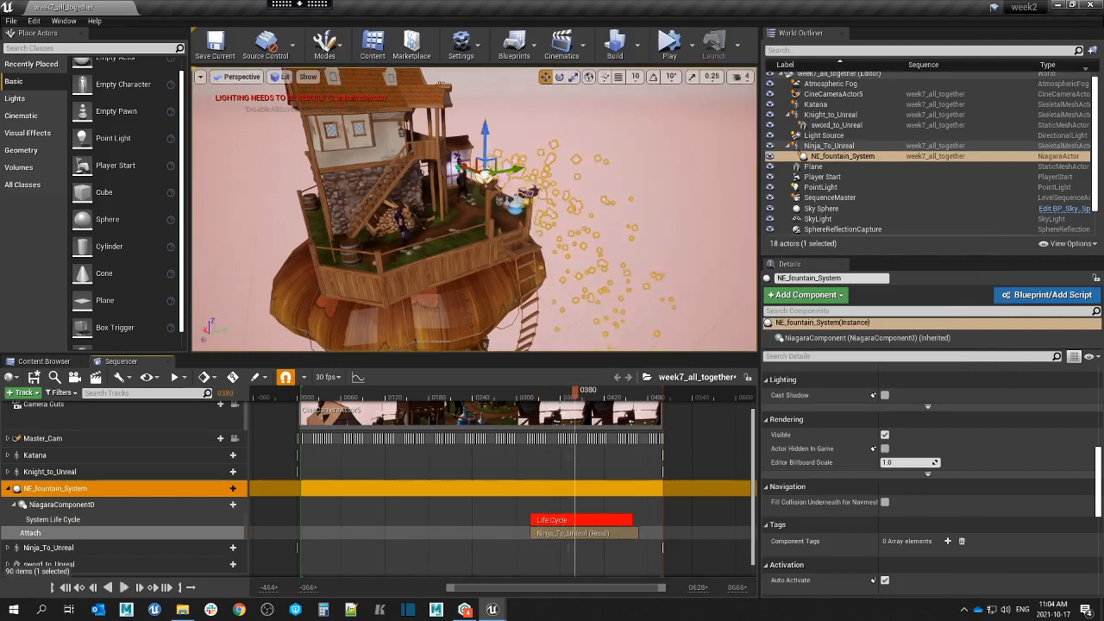
Move NE_fountain_System onto the ninja's head at frame 380, viewing it from several angles, and deselect it.
right_click_drag(483, 216, 536, 222)
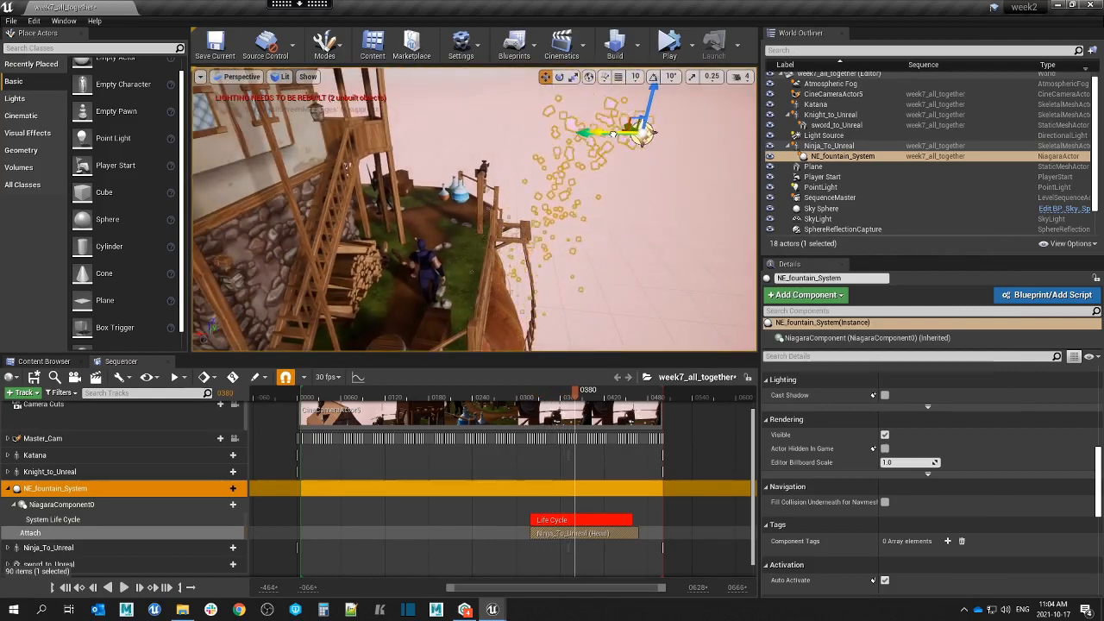
right_click_drag(536, 223, 604, 226)
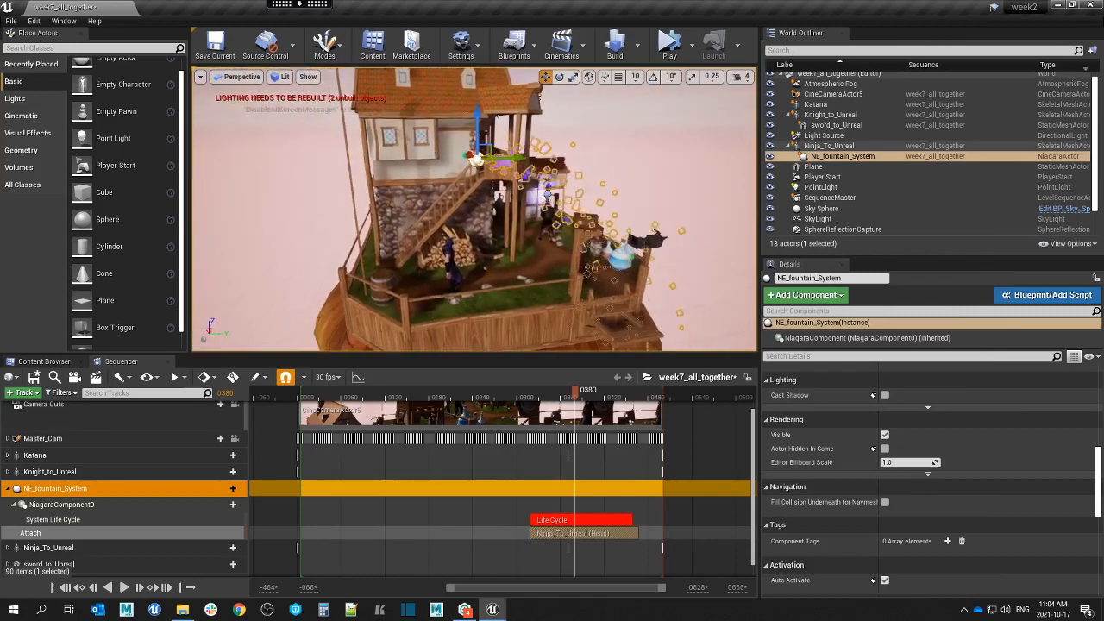
left_click(653, 77)
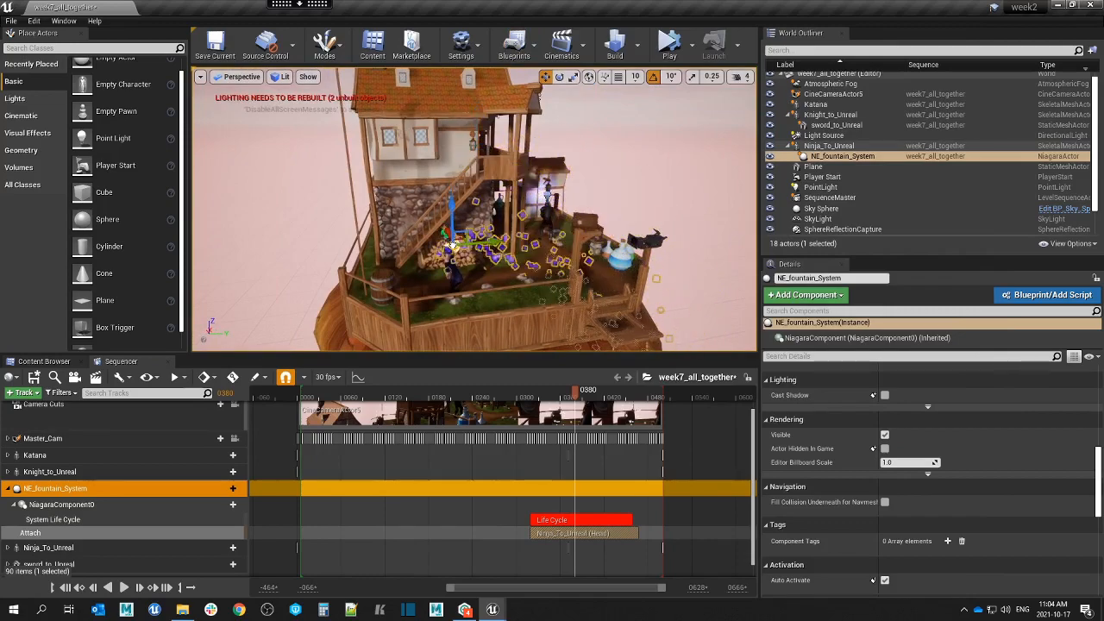
right_click_drag(547, 198, 638, 214)
left_click(660, 177)
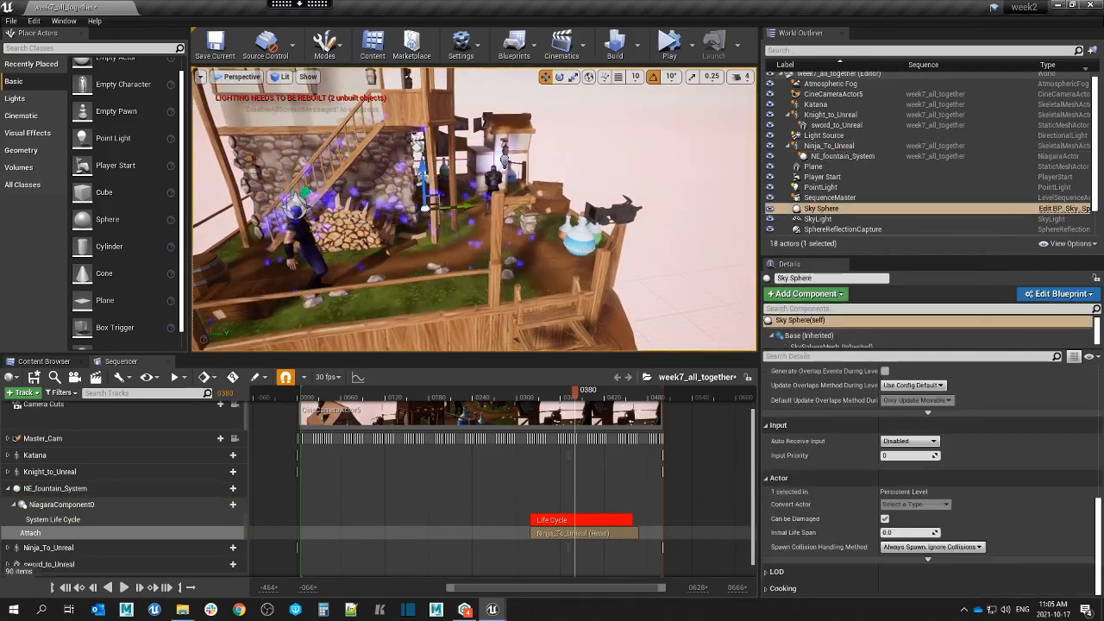
Play the sequence twice from before the Life Cycle section to check that the fountain follows the ninja's head.
left_click(492, 398)
key("space")
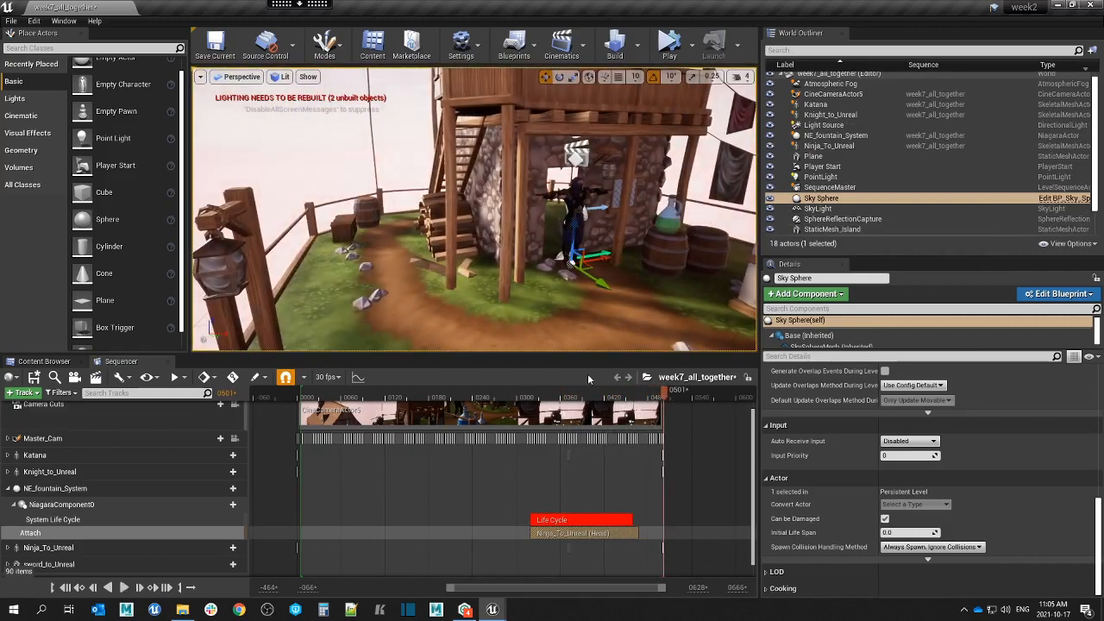
left_click(502, 393)
key("space")
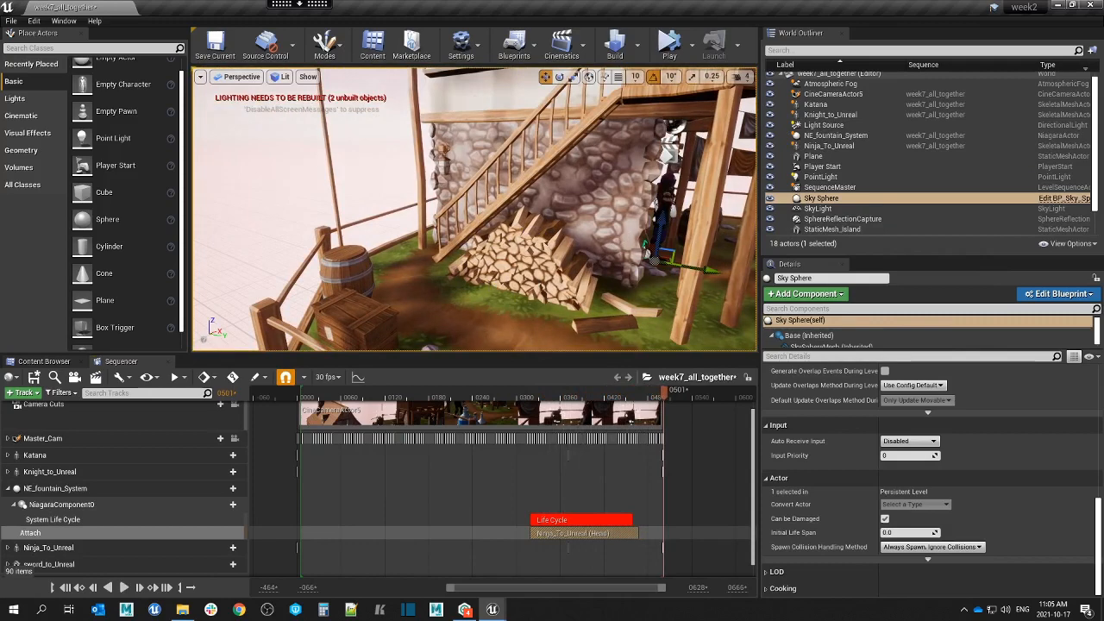
Minimize the remote session and switch to the Niagara topics checklist in the Greenshot image editor.
left_click(303, 8)
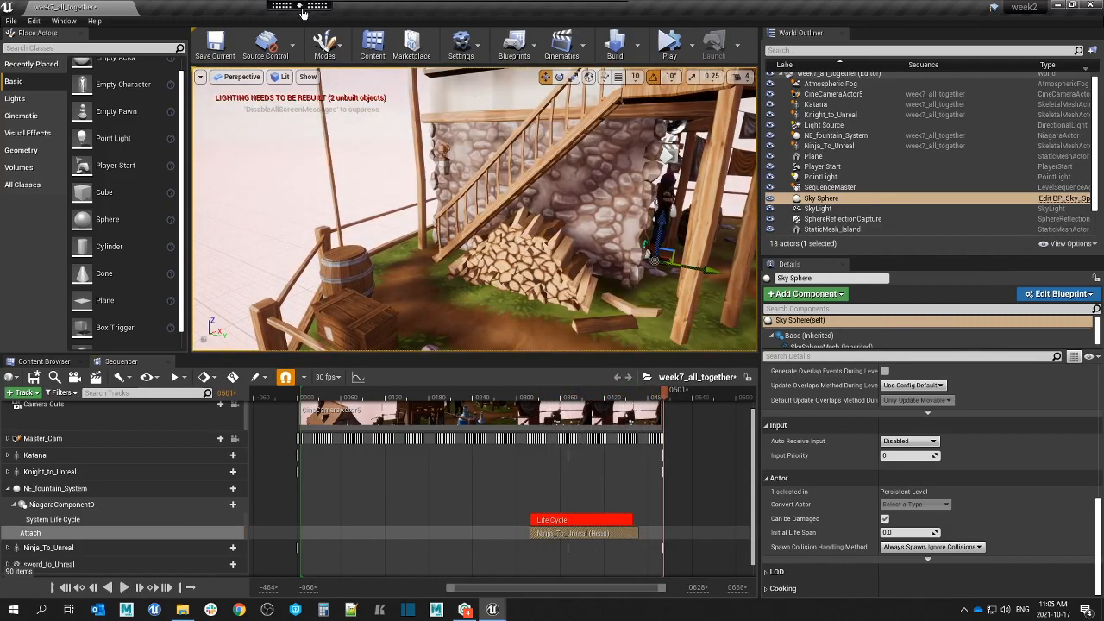
left_click(295, 19)
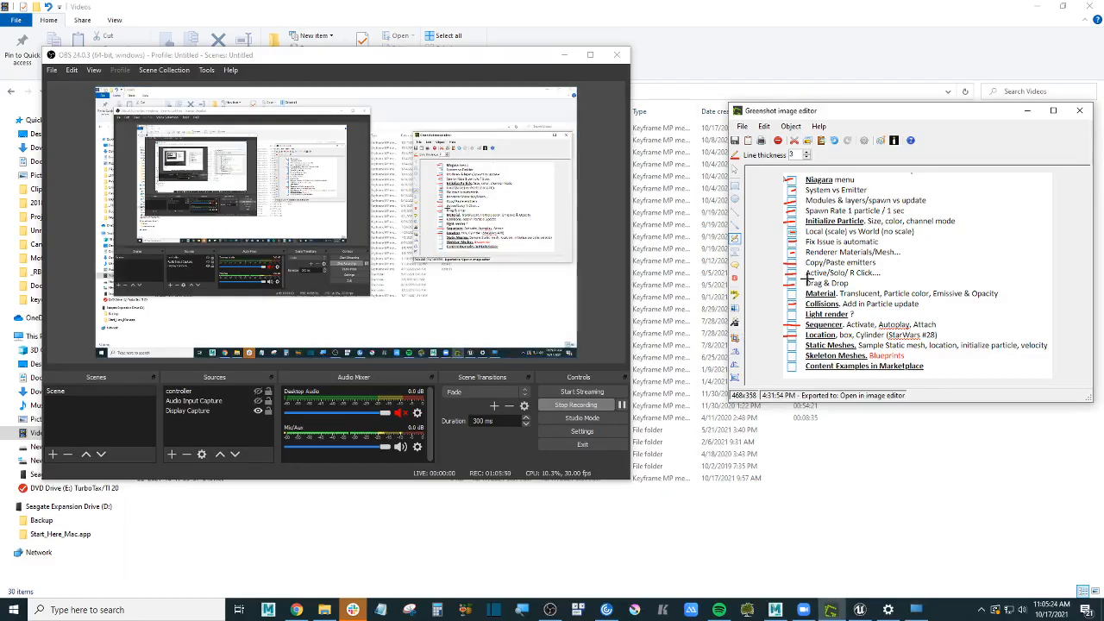